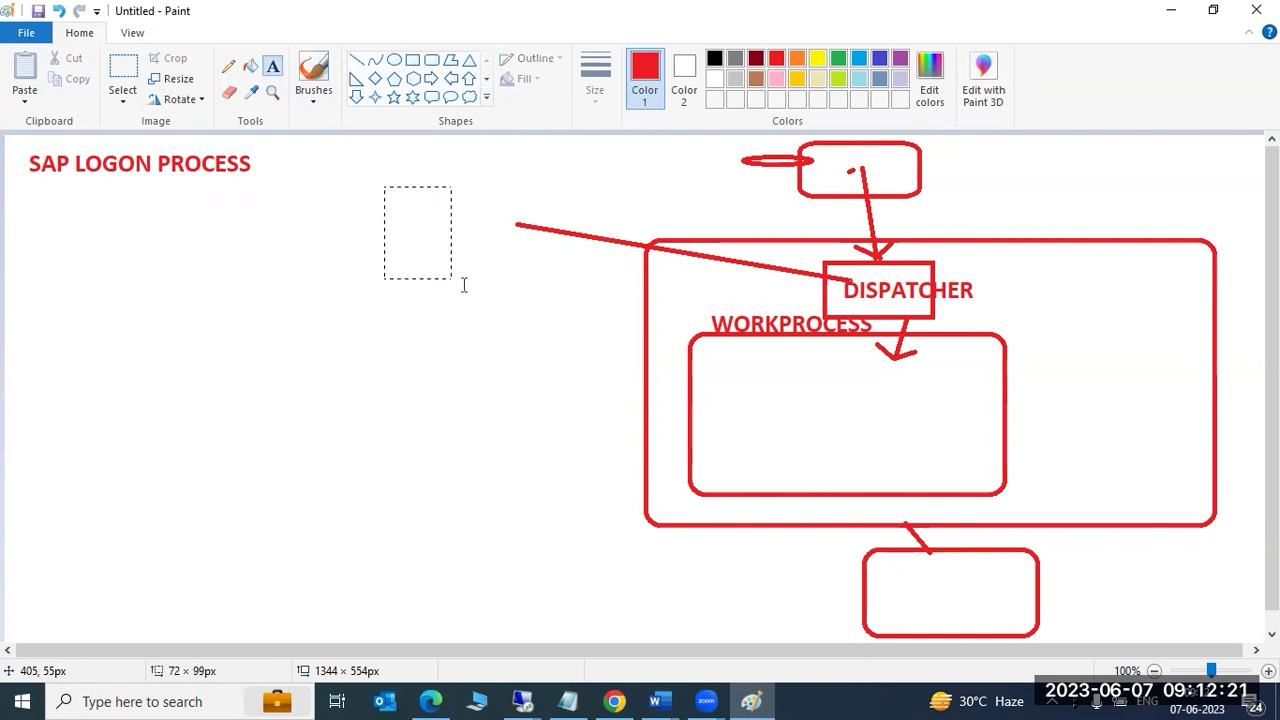
# Type the label 'FIFO -queue' above the long arrow pointing into DISPATCHER.
pyautogui.write('FIFO -queu')
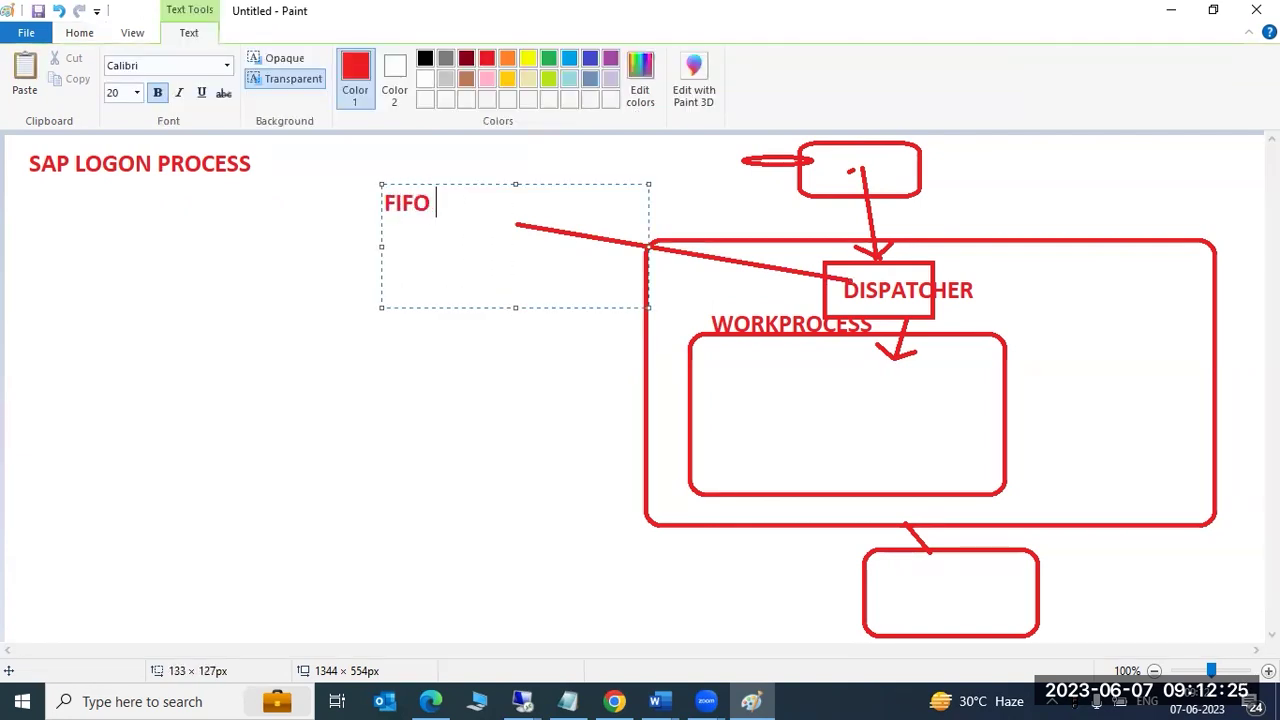
pyautogui.write('e')
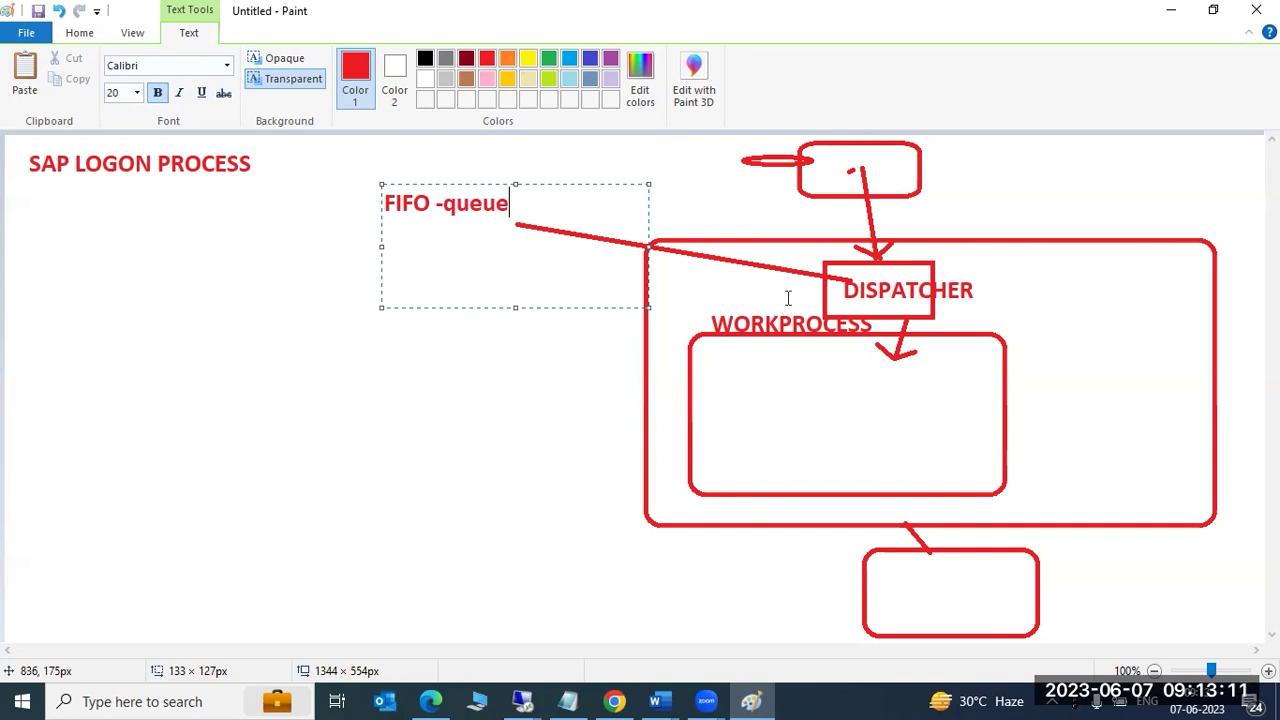
pyautogui.click(530, 701)
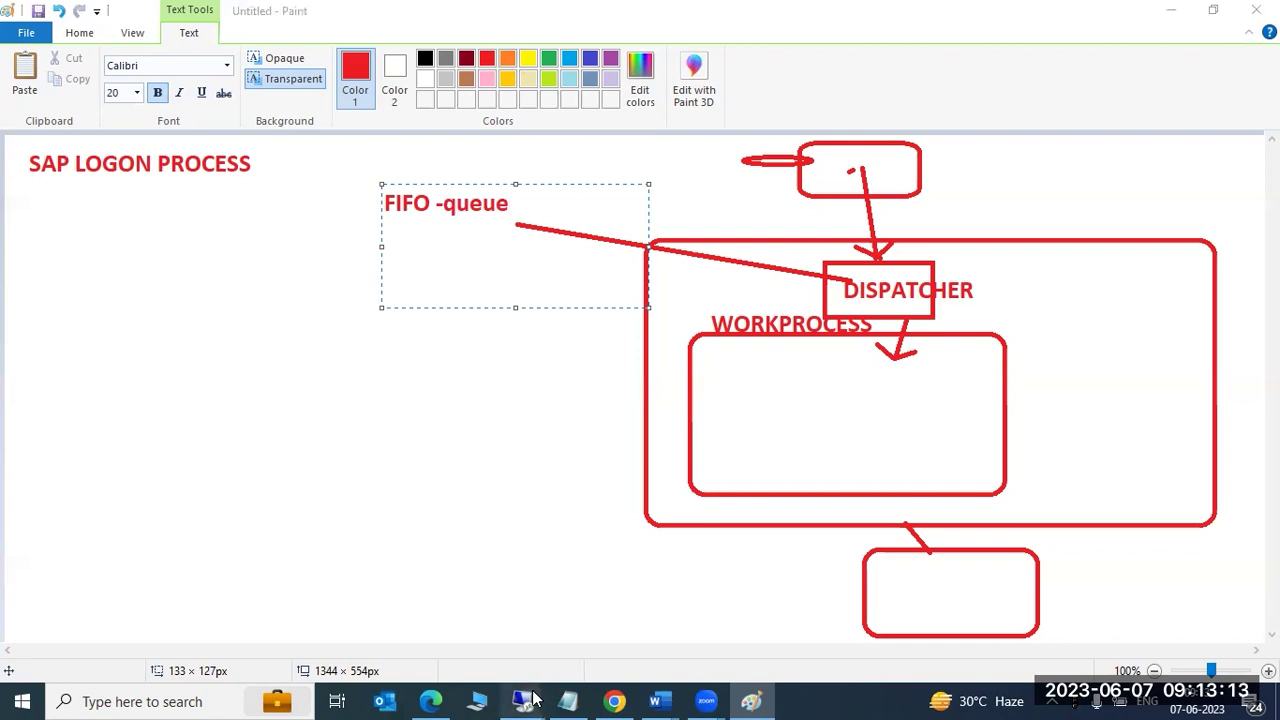
# Log on to SAP ECC PRODUCTION on HANA DB with user name and password, dismissing the licence notice.
pyautogui.click(605, 609)
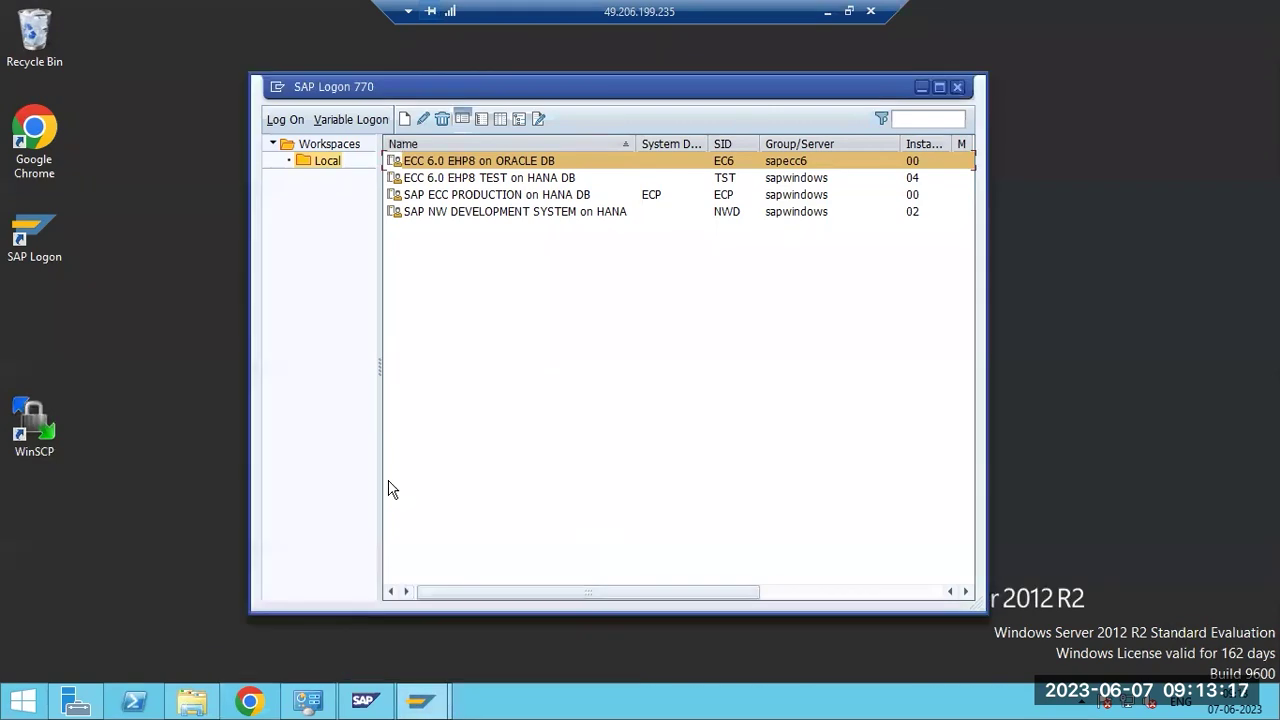
pyautogui.doubleClick(442, 195)
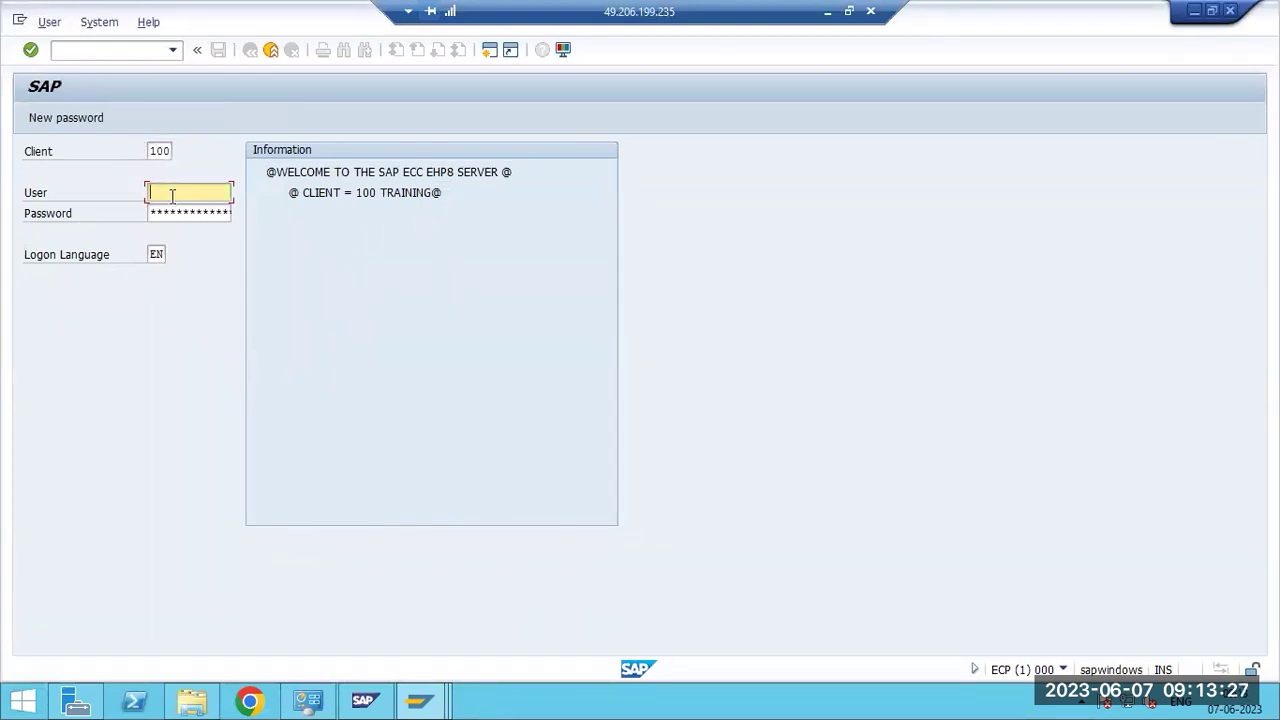
pyautogui.write('ddic')
pyautogui.press('Tab')
pyautogui.write('****')
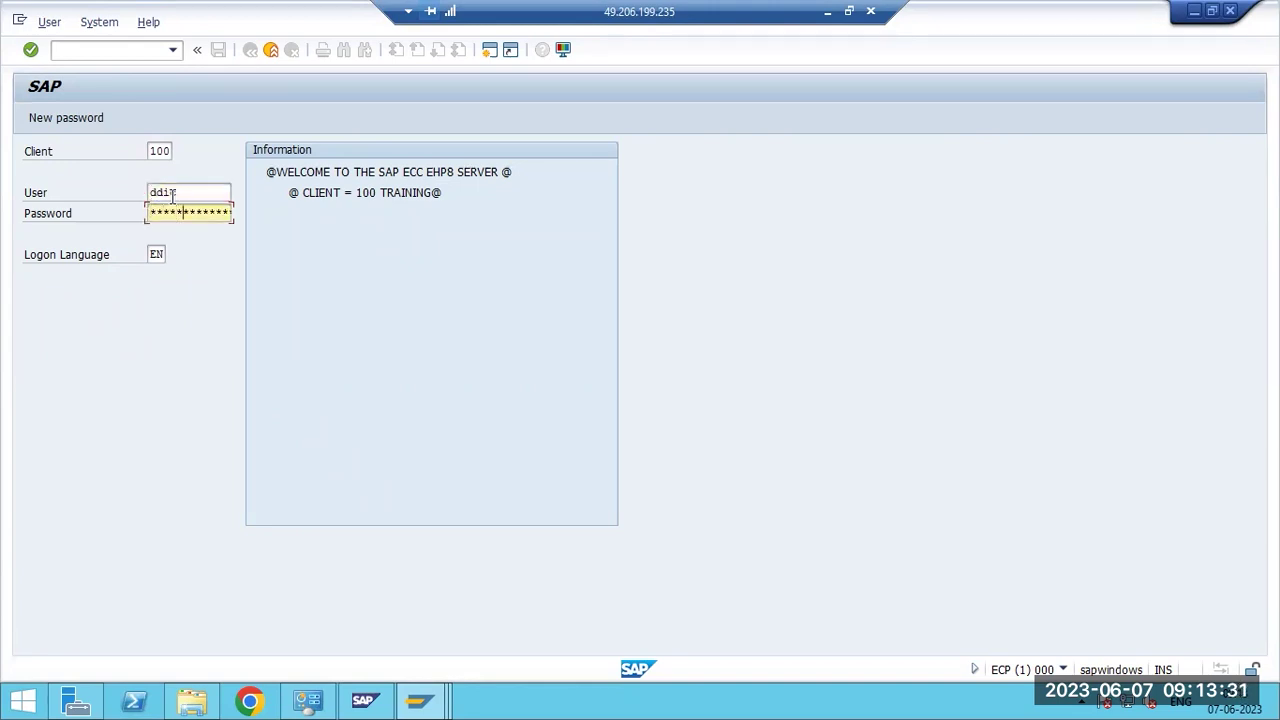
pyautogui.press('Return')
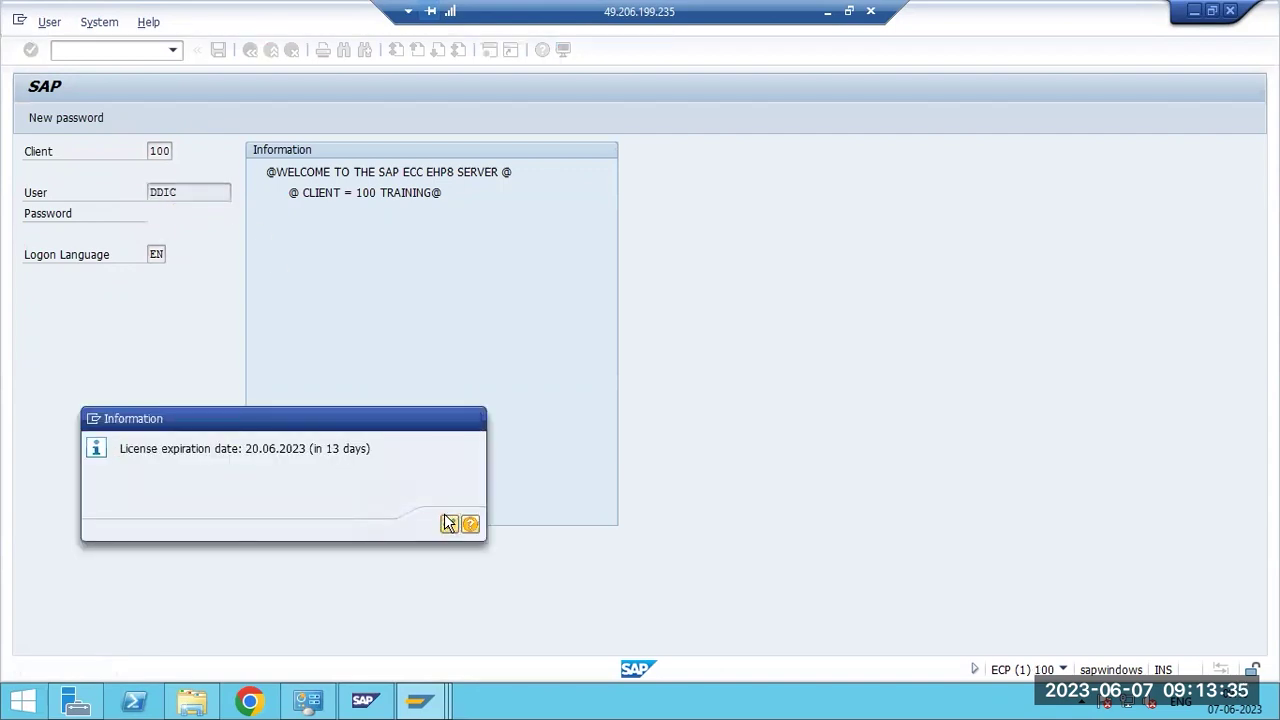
pyautogui.click(447, 518)
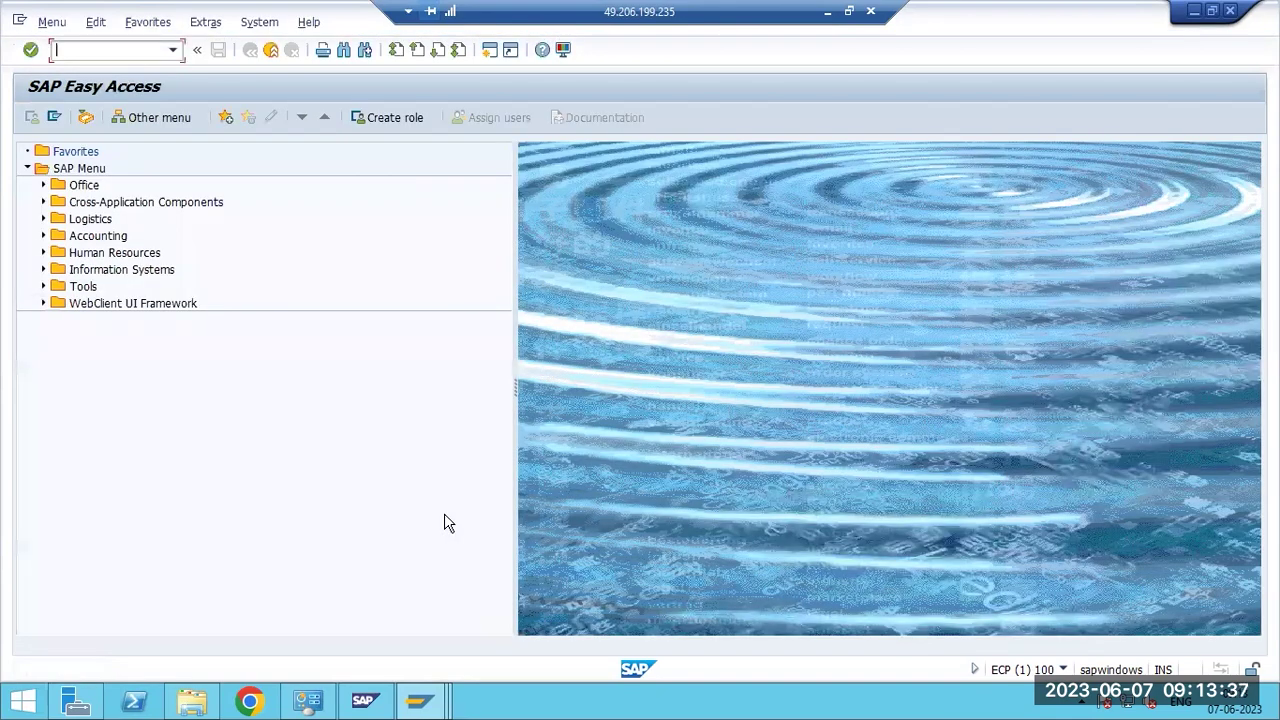
pyautogui.click(827, 11)
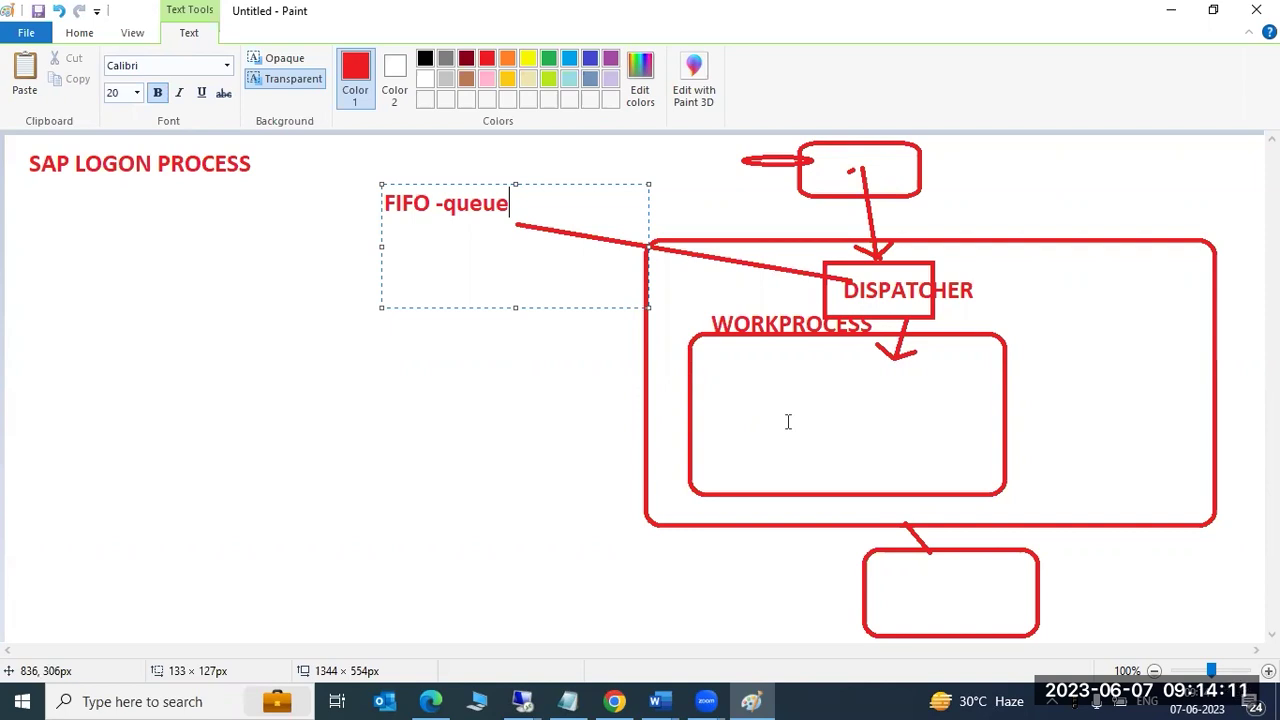
# Commit the FIFO -queue label and start a new text box beside the small top box.
pyautogui.click(845, 155)
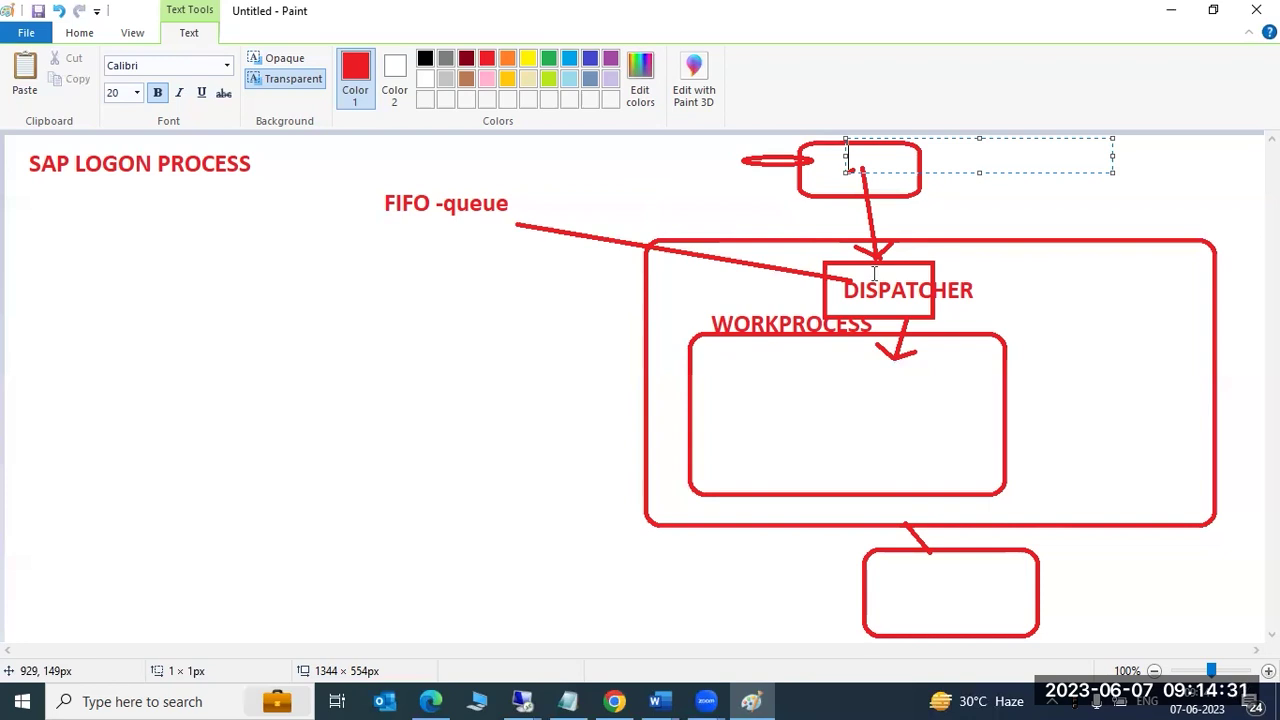
pyautogui.click(524, 701)
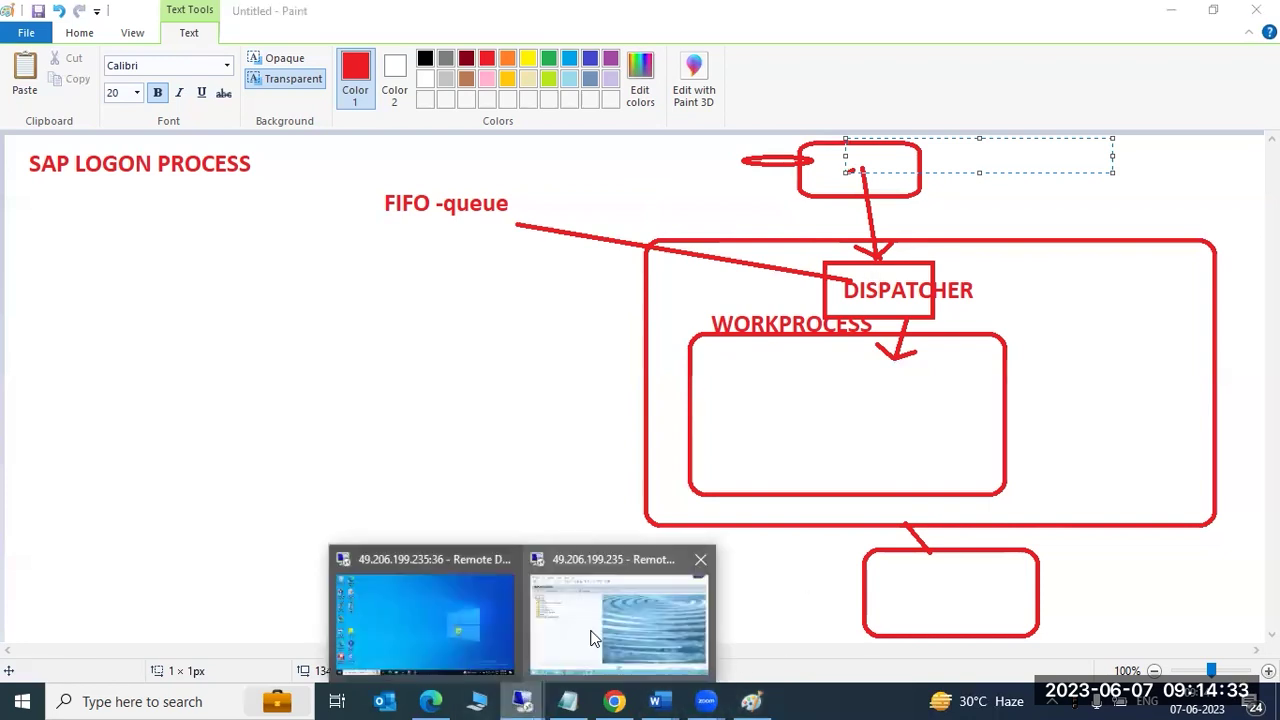
# From SAP Logon 770, open and close the ECC 6.0 EHP8 TEST logon screen, then select SAP ECC PRODUCTION.
pyautogui.click(600, 622)
pyautogui.click(422, 706)
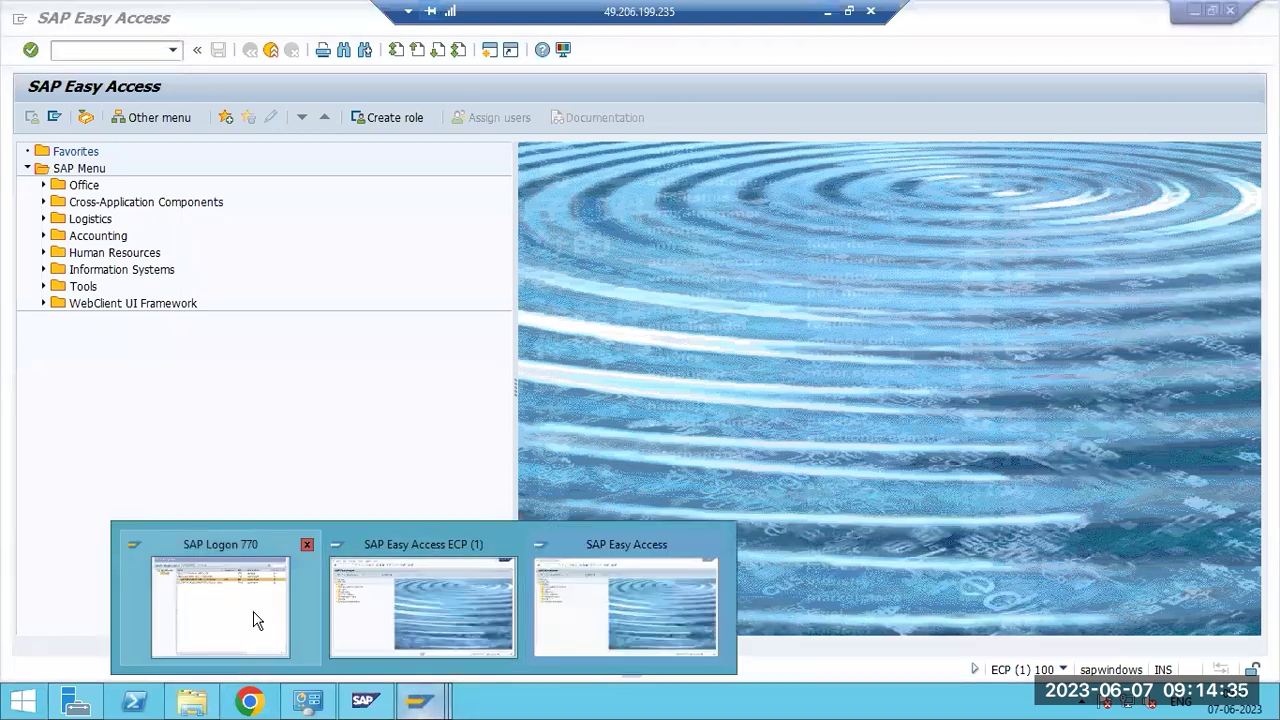
pyautogui.click(251, 617)
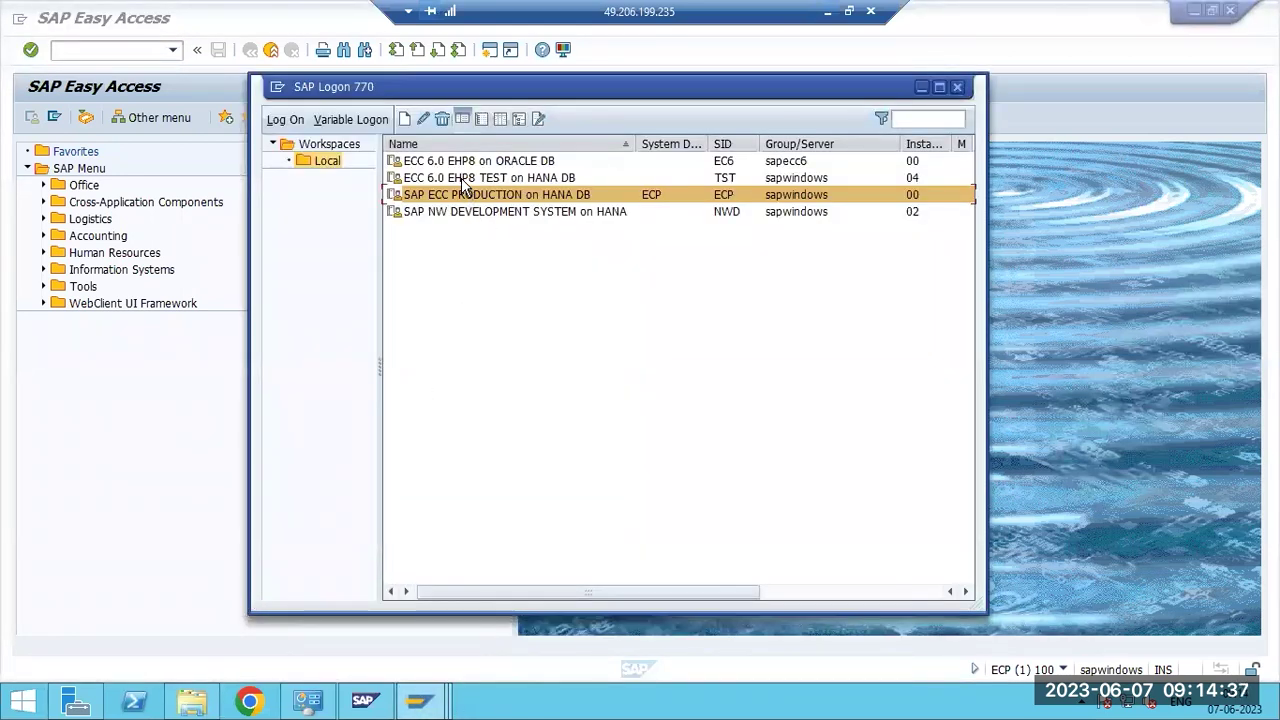
pyautogui.click(462, 179)
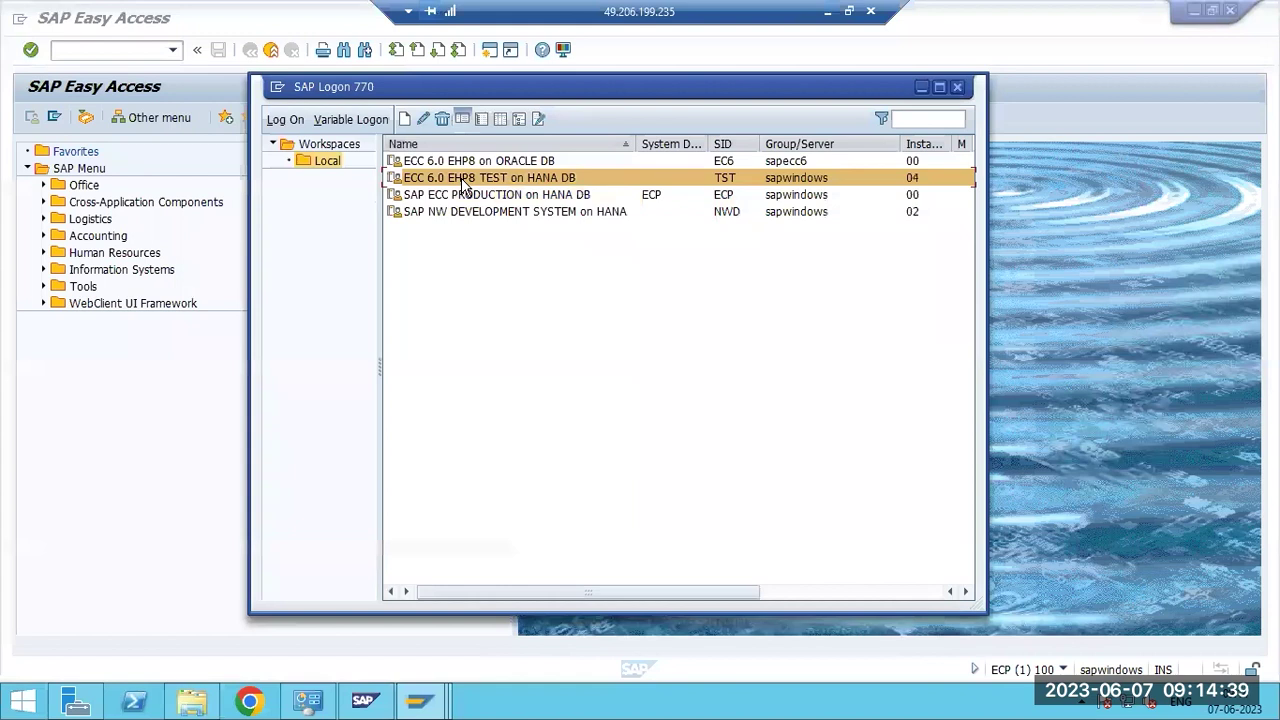
pyautogui.doubleClick(461, 178)
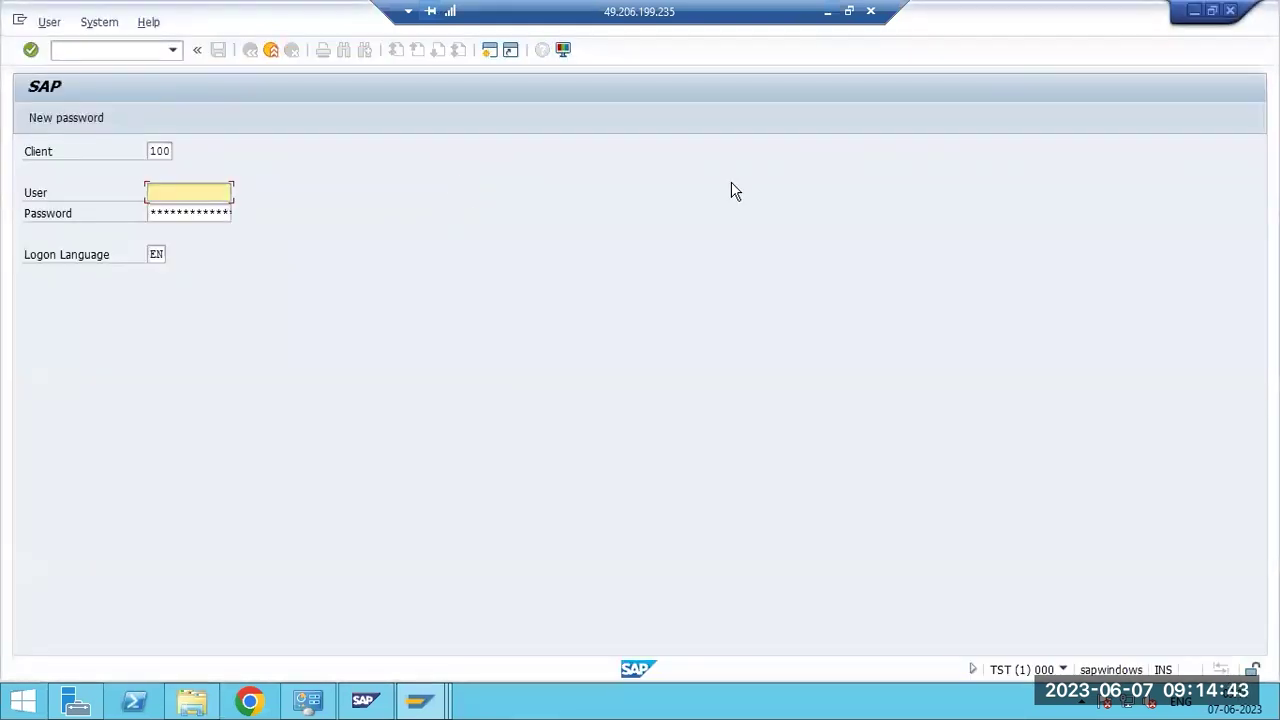
pyautogui.click(1231, 12)
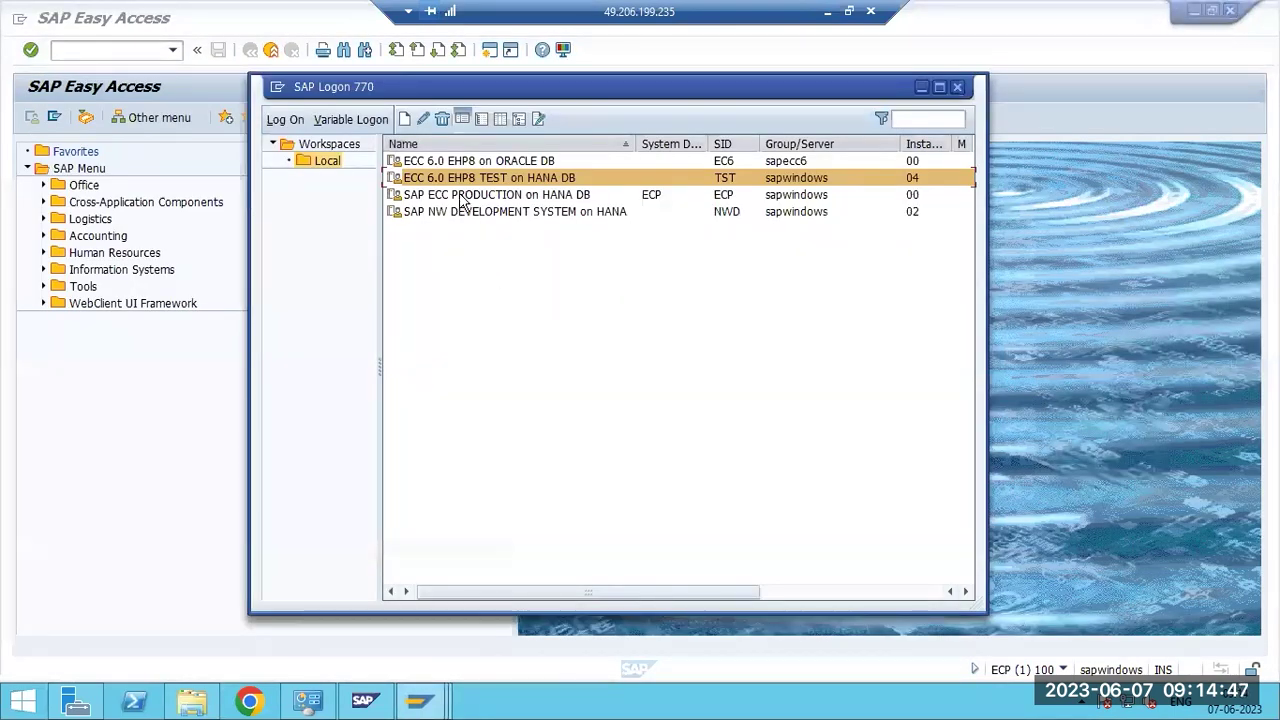
pyautogui.click(463, 196)
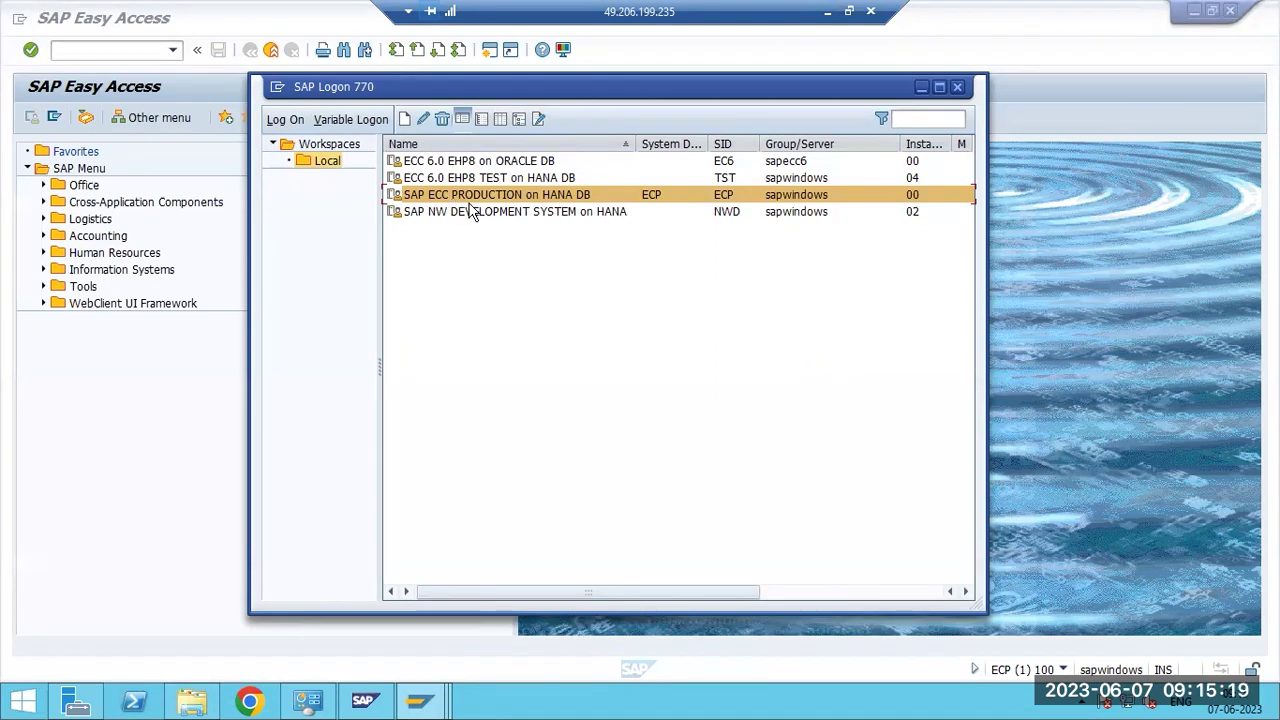
# Show the AS ABAP WP Table for NWD sapwindows 2 and select dialog work processes 0 and 1.
pyautogui.click(364, 700)
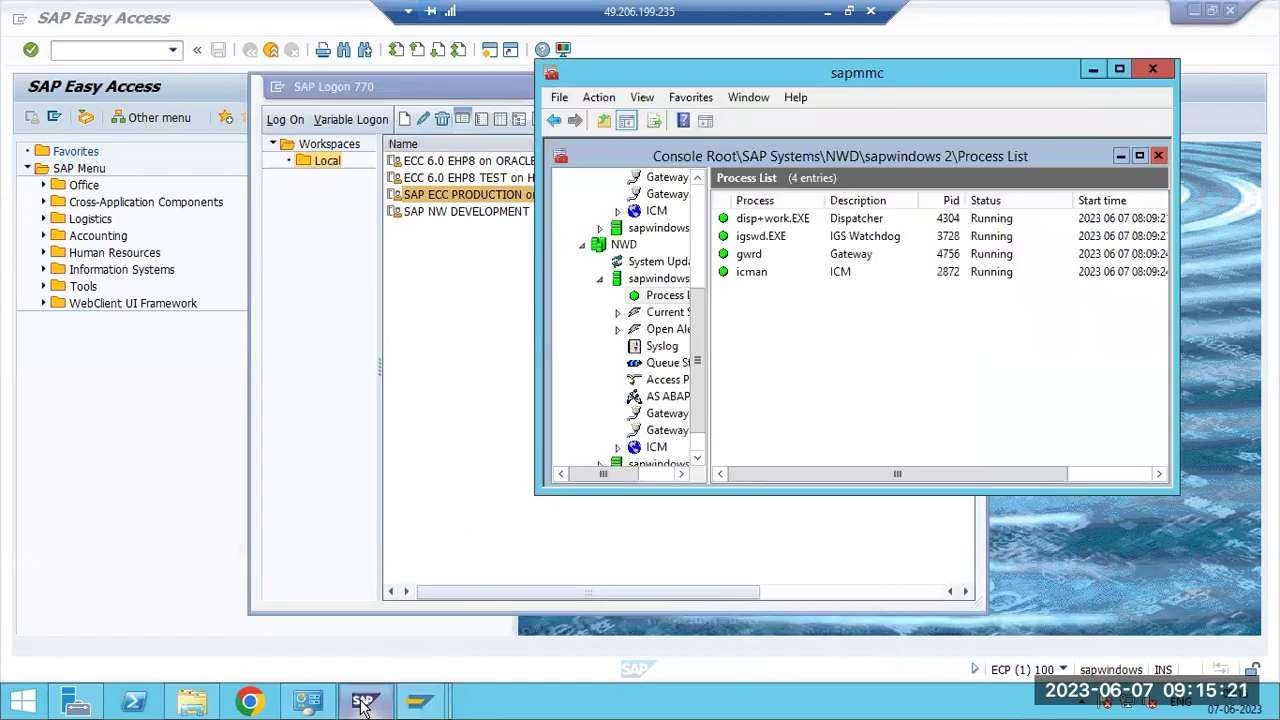
pyautogui.click(745, 218)
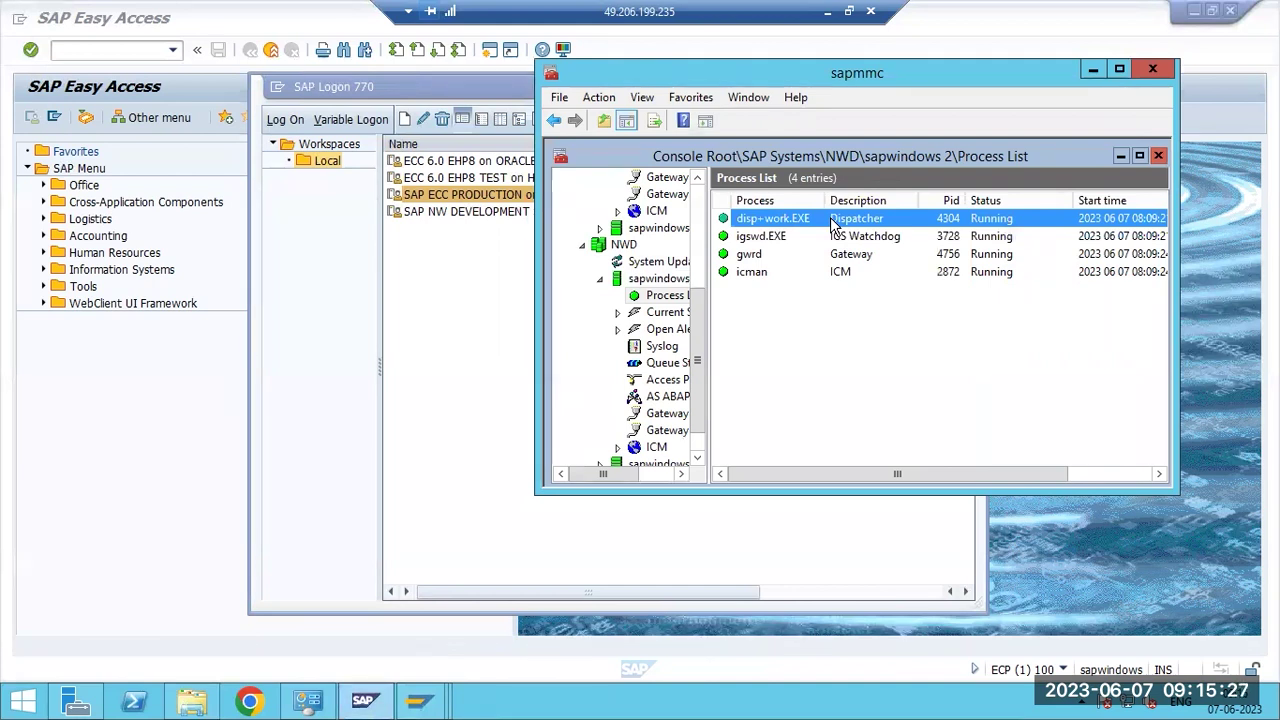
pyautogui.click(667, 400)
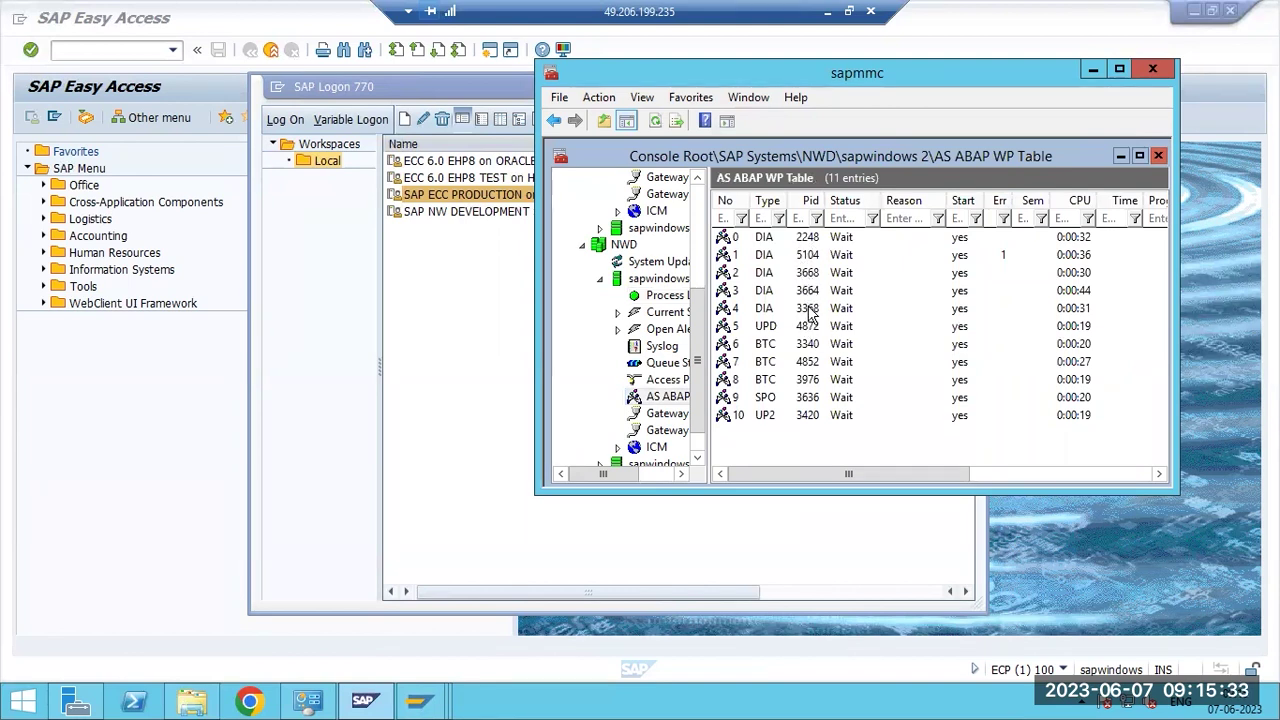
pyautogui.click(661, 281)
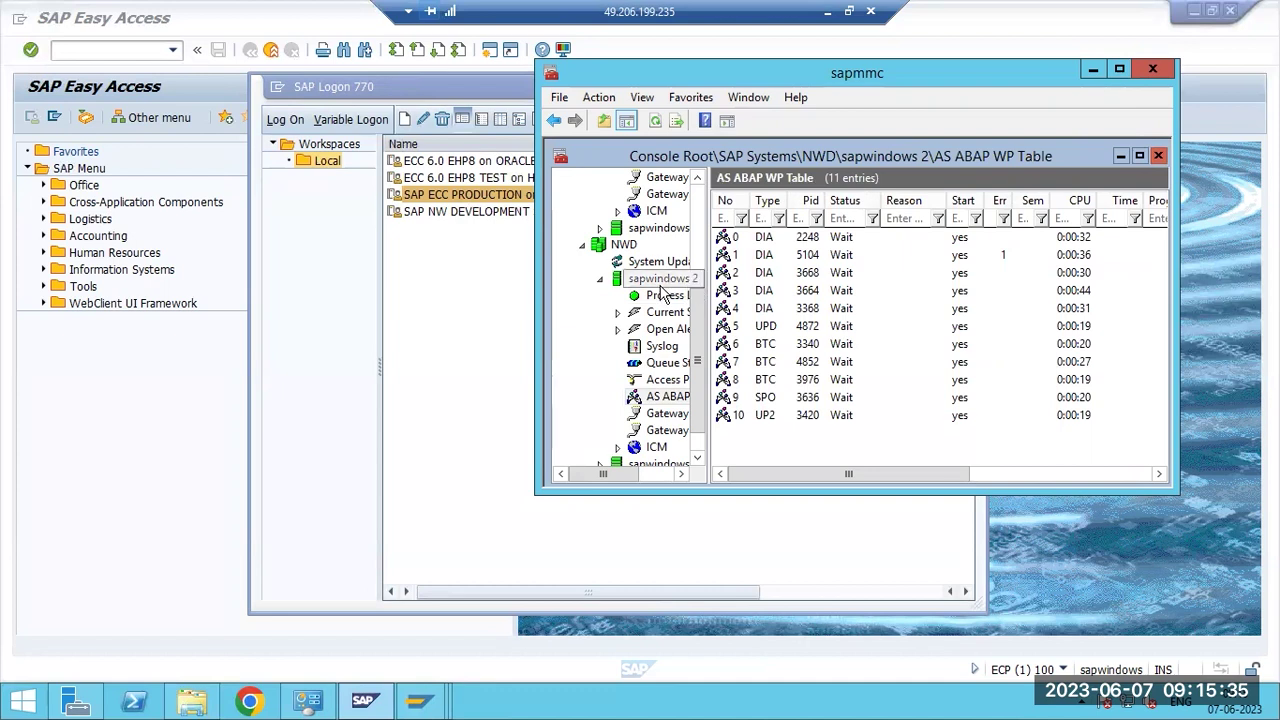
pyautogui.click(665, 396)
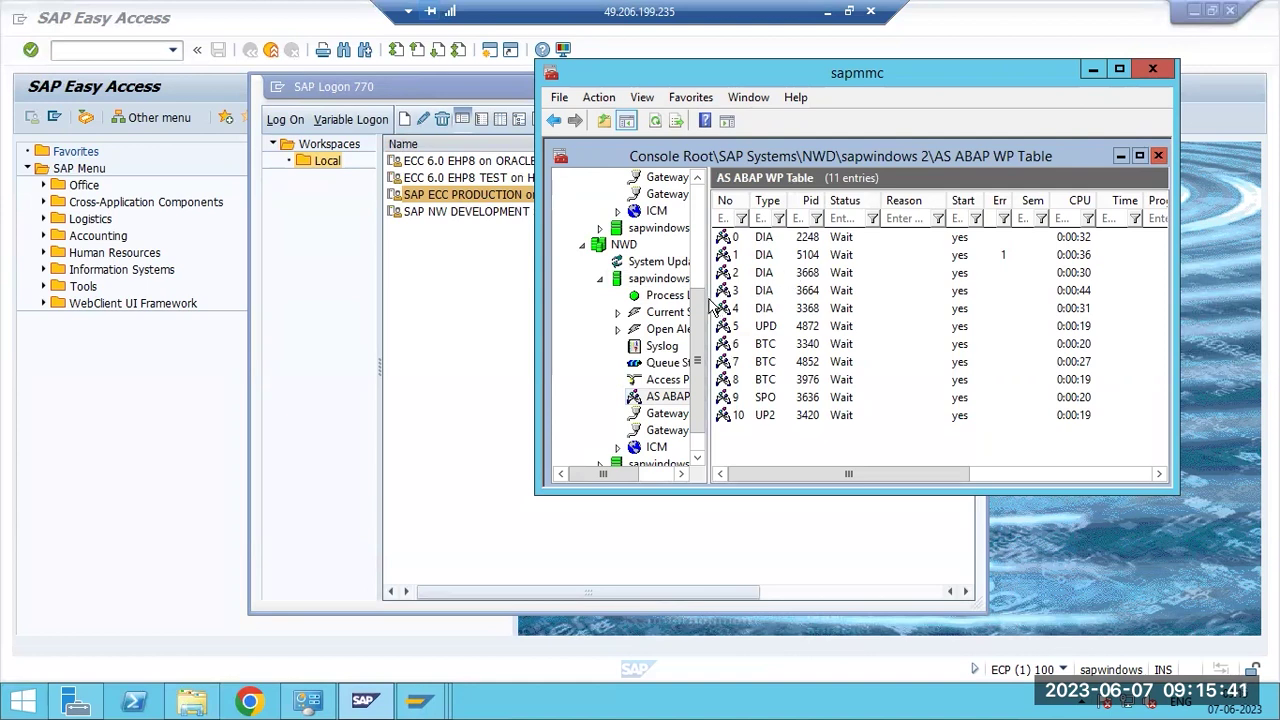
pyautogui.click(786, 240)
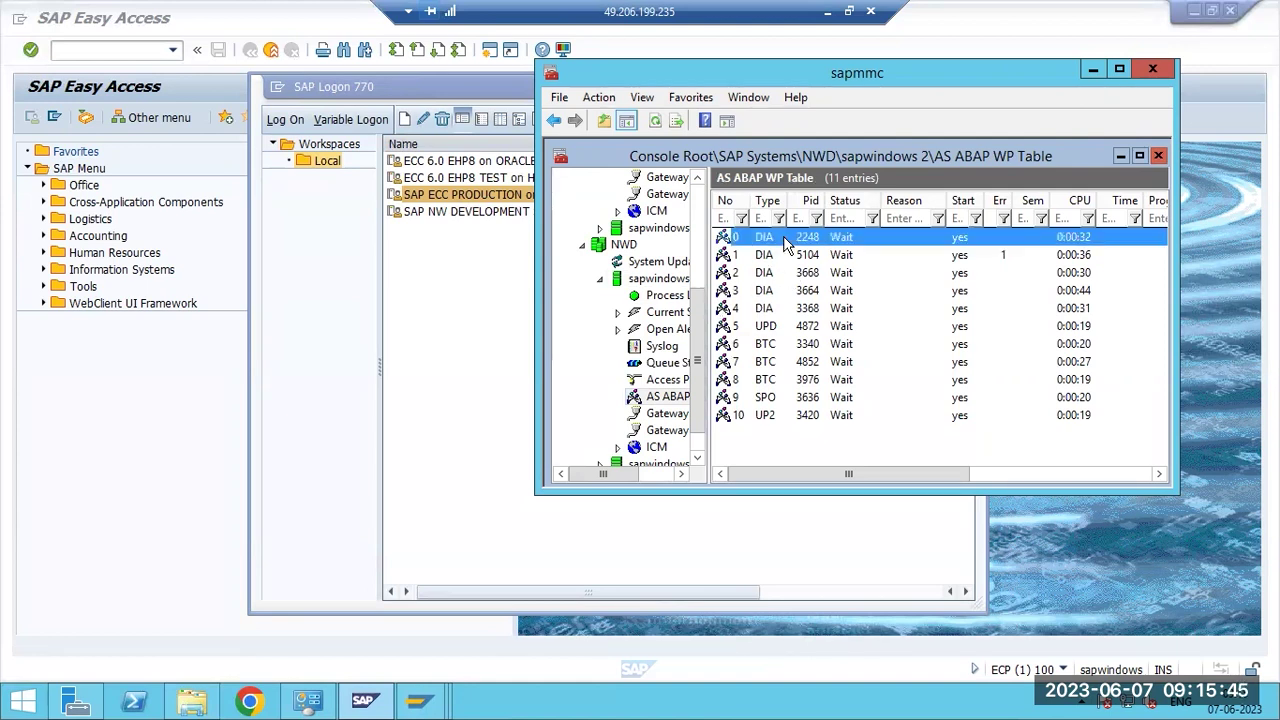
pyautogui.click(786, 260)
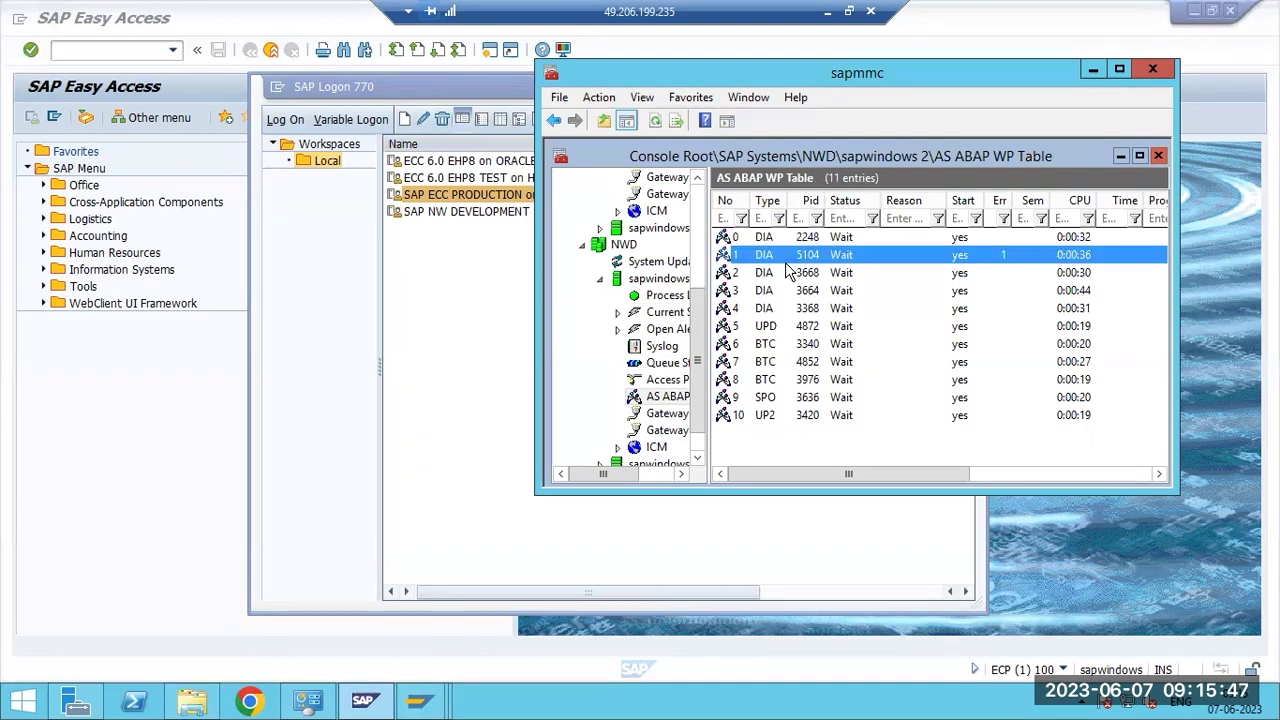
pyautogui.click(136, 425)
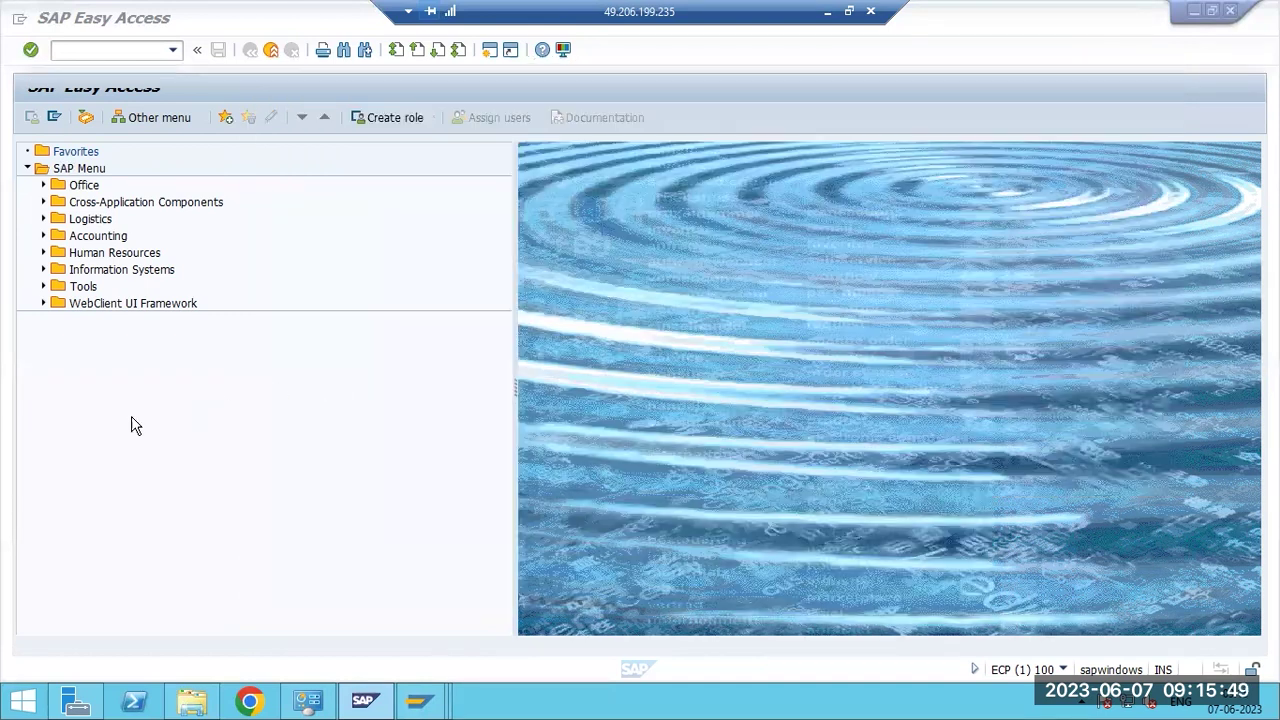
# In a large left-side text area, write note 1): the GUI request is sent to DISPATCHER.
pyautogui.click(827, 11)
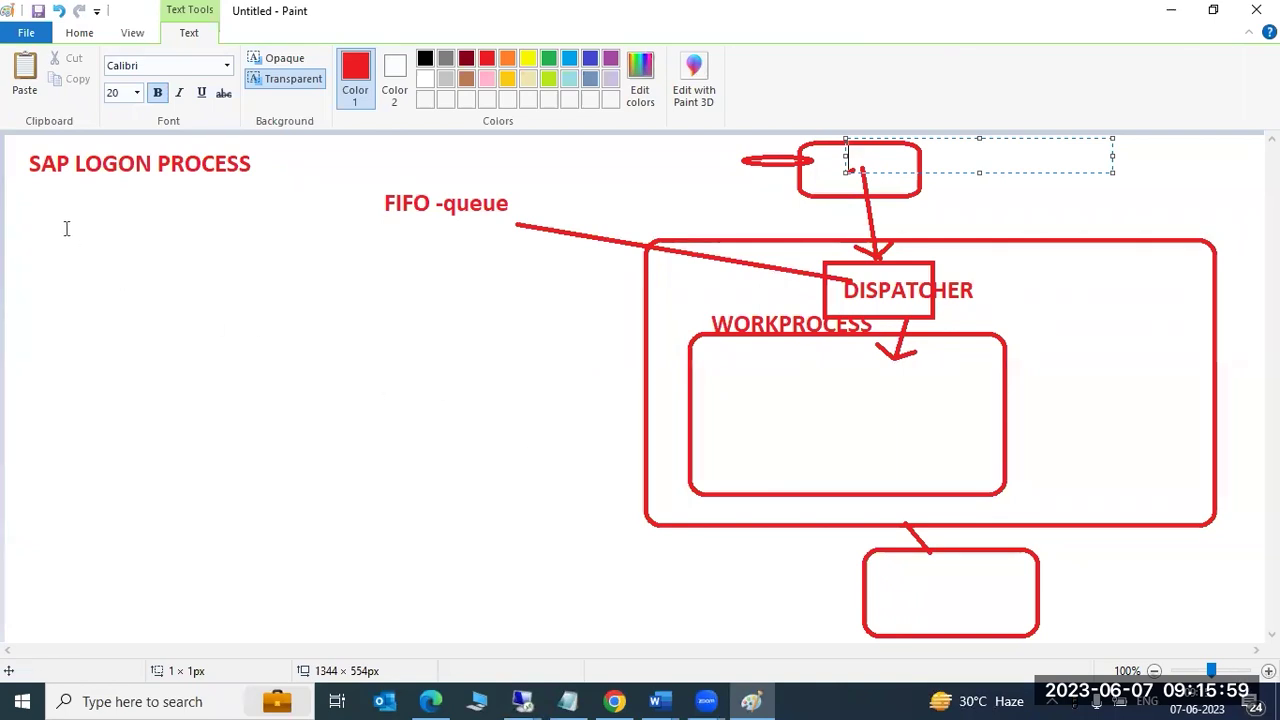
pyautogui.moveTo(16, 196); pyautogui.dragTo(612, 628)
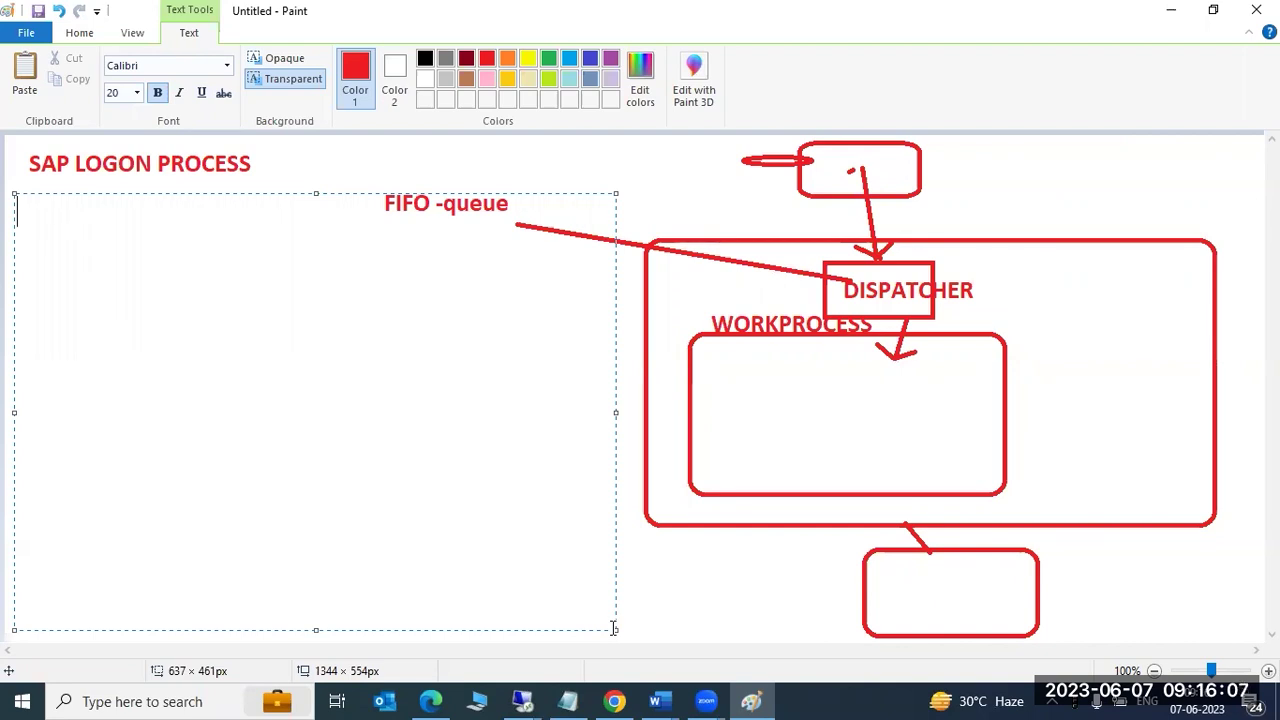
pyautogui.write('1)')
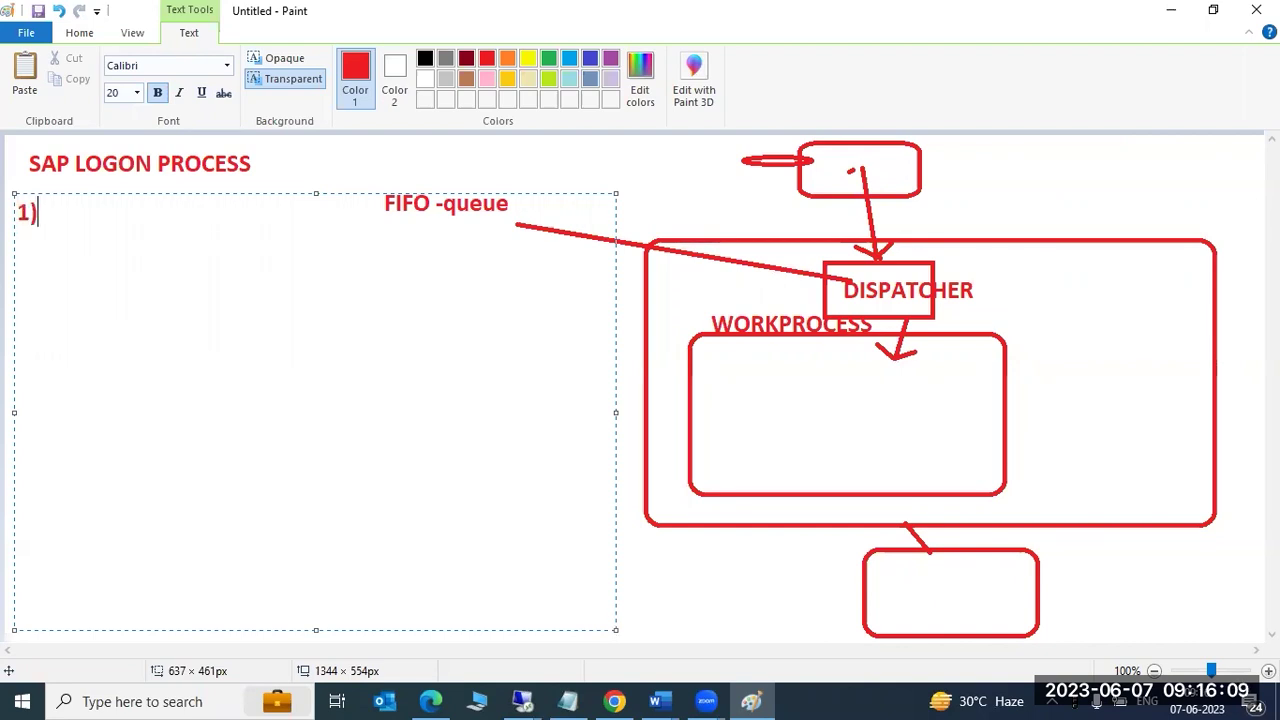
pyautogui.write('on the us')
pyautogui.press('BackSpace')
pyautogui.press('BackSpace')
pyautogui.press('BackSpace')
pyautogui.press('BackSpace')
pyautogui.press('BackSpace')
pyautogui.press('BackSpace')
pyautogui.press('BackSpace')
pyautogui.press('BackSpace')
pyautogui.write('n')
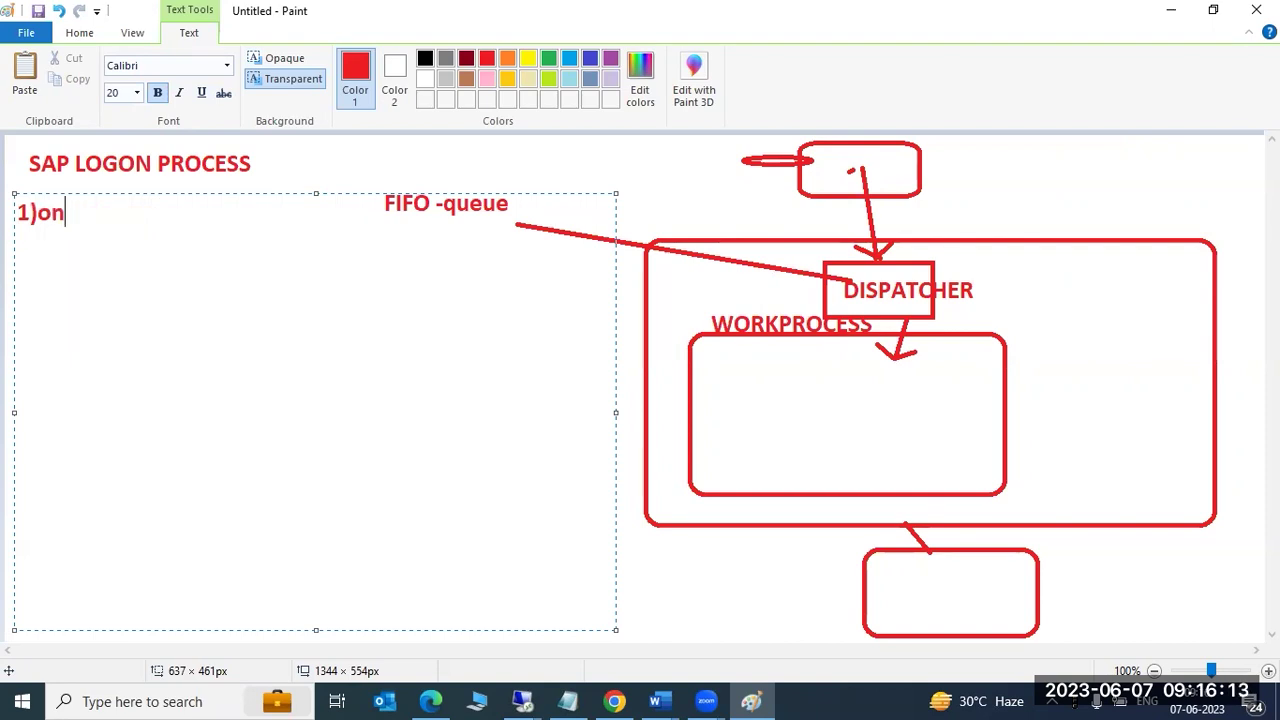
pyautogui.write('ce the user')
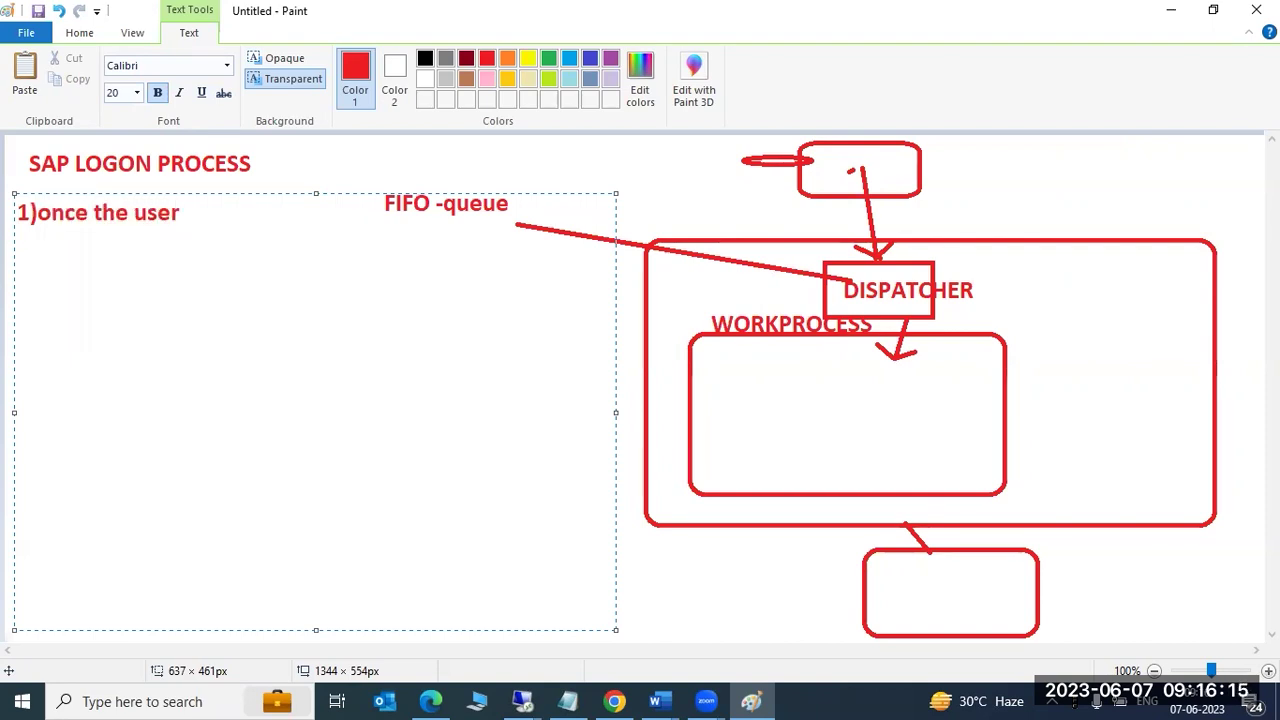
pyautogui.write(' c')
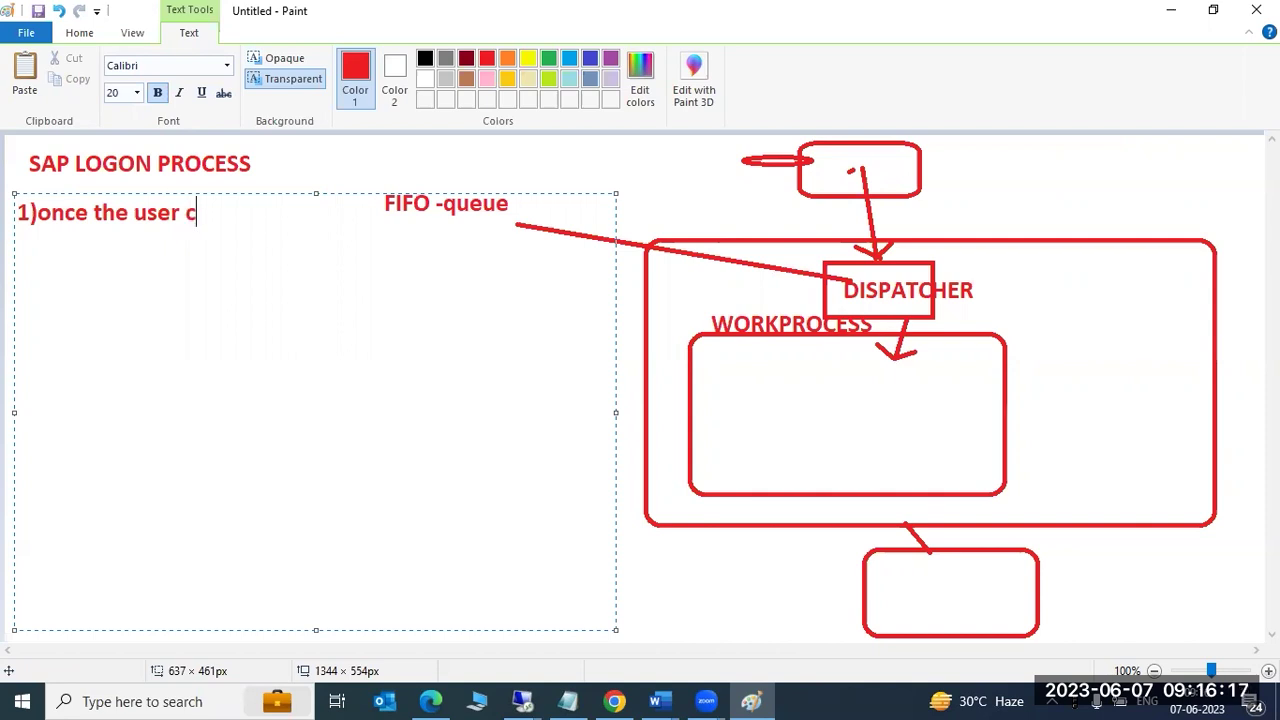
pyautogui.write('licks on ')
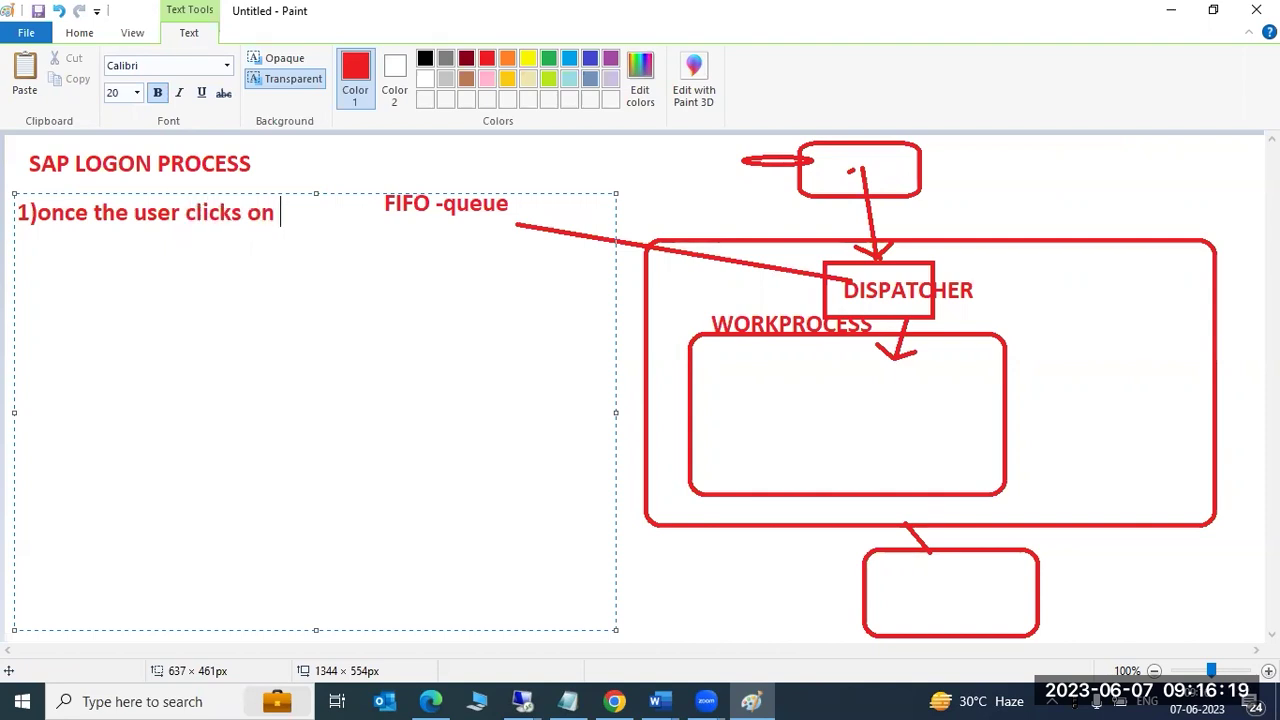
pyautogui.write('SAp system ')
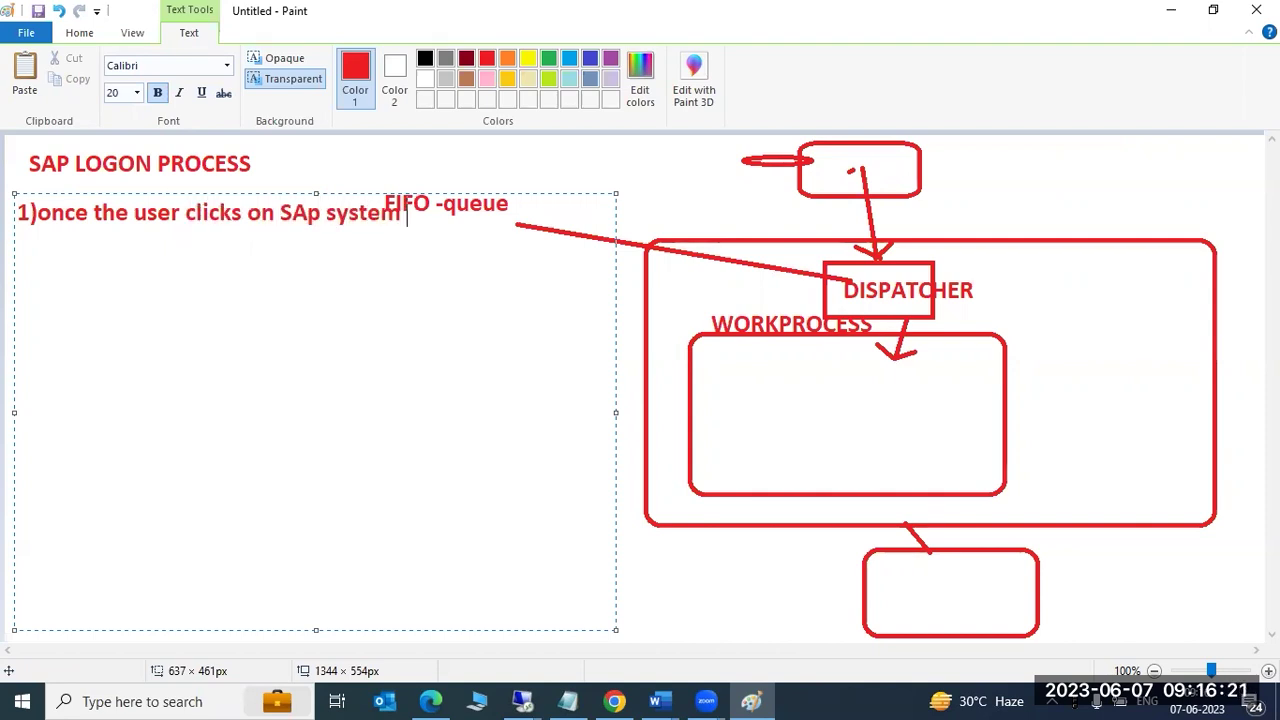
pyautogui.write('from GUI')
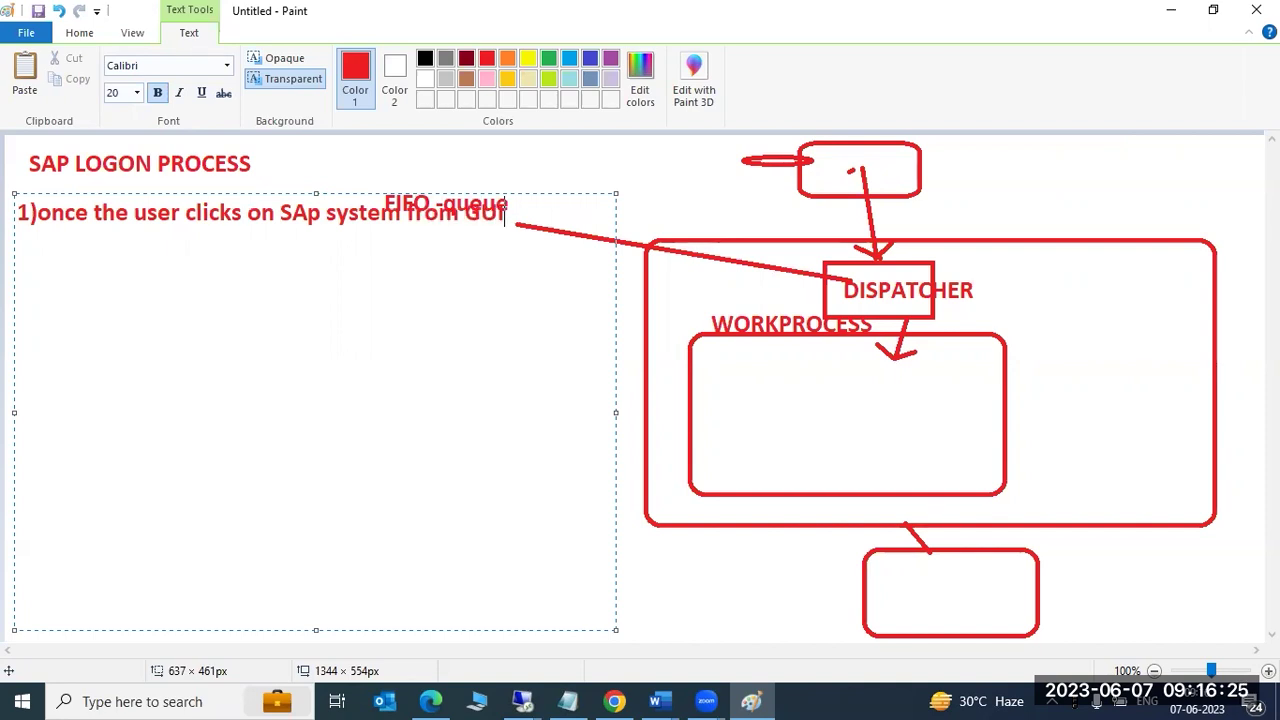
pyautogui.write('..')
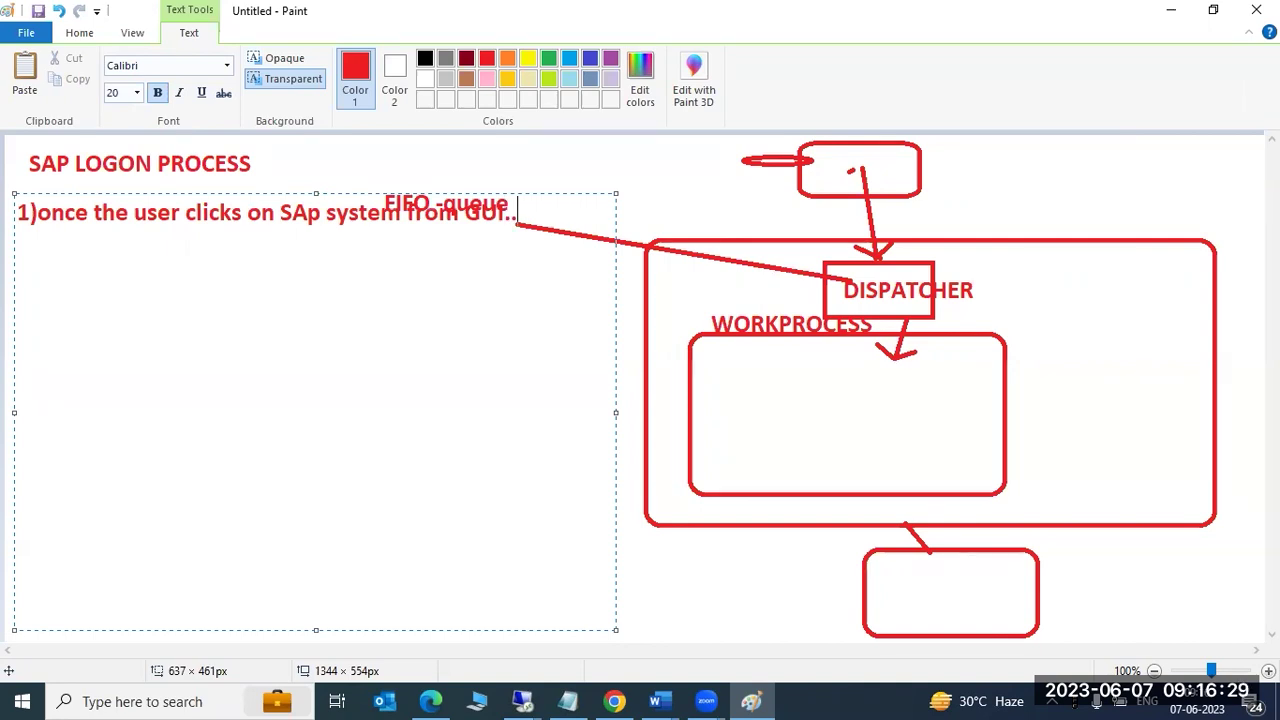
pyautogui.write('the r')
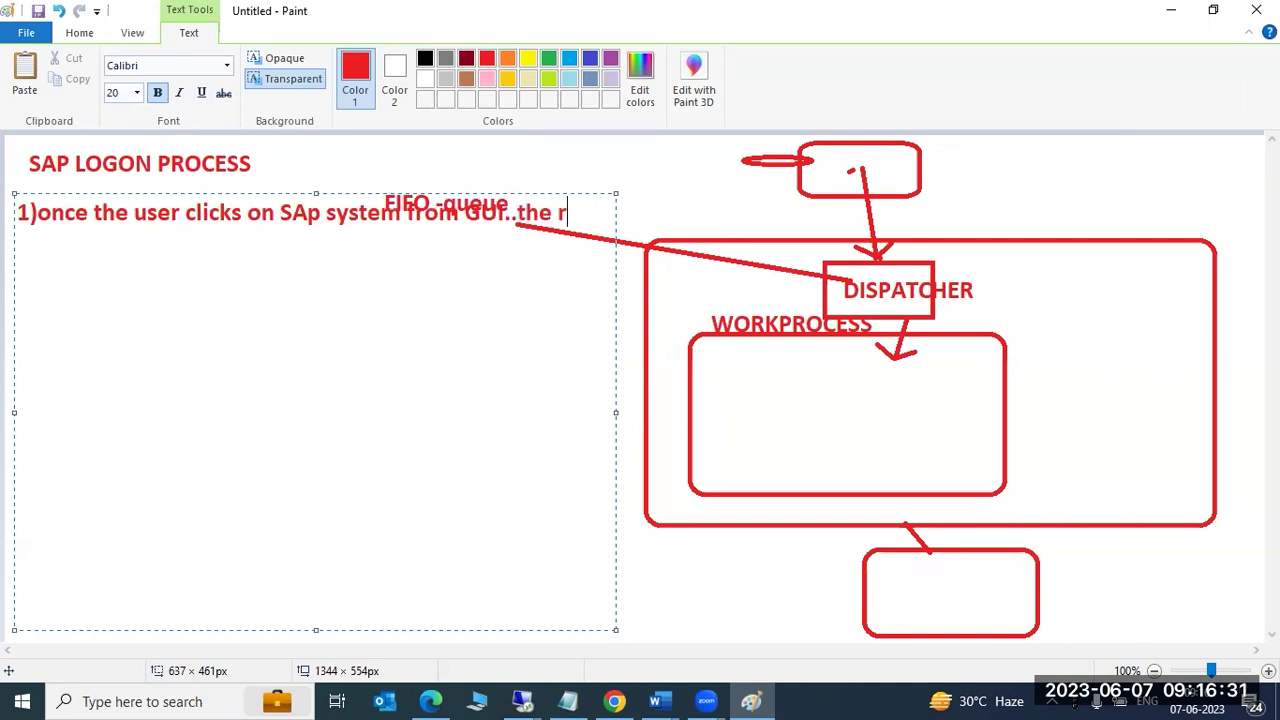
pyautogui.write('equest wi')
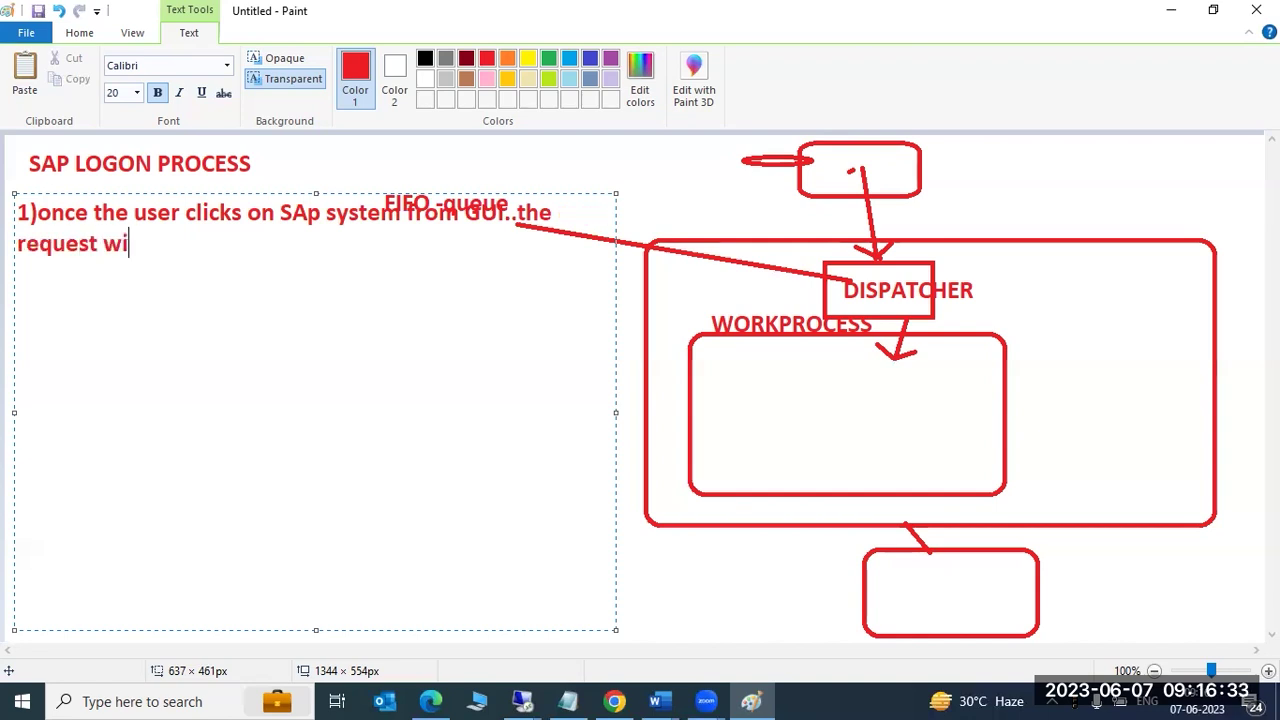
pyautogui.write('ll be sent ')
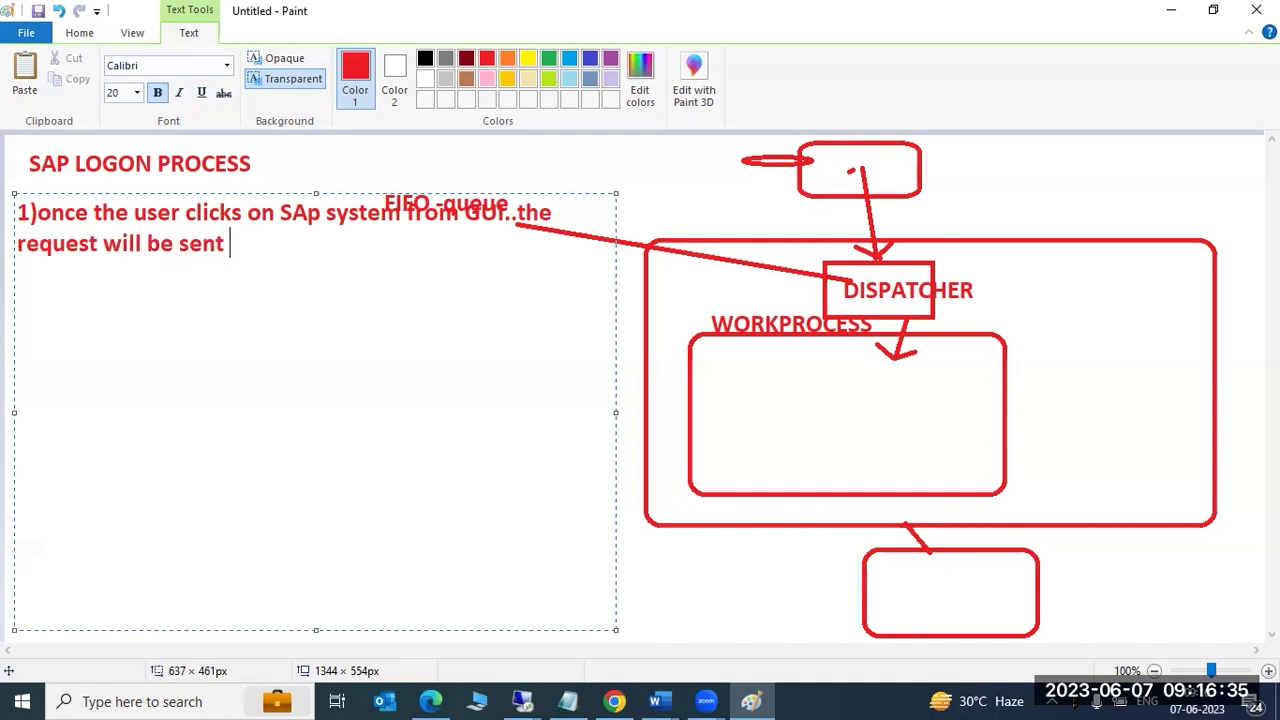
pyautogui.write('to DISPA')
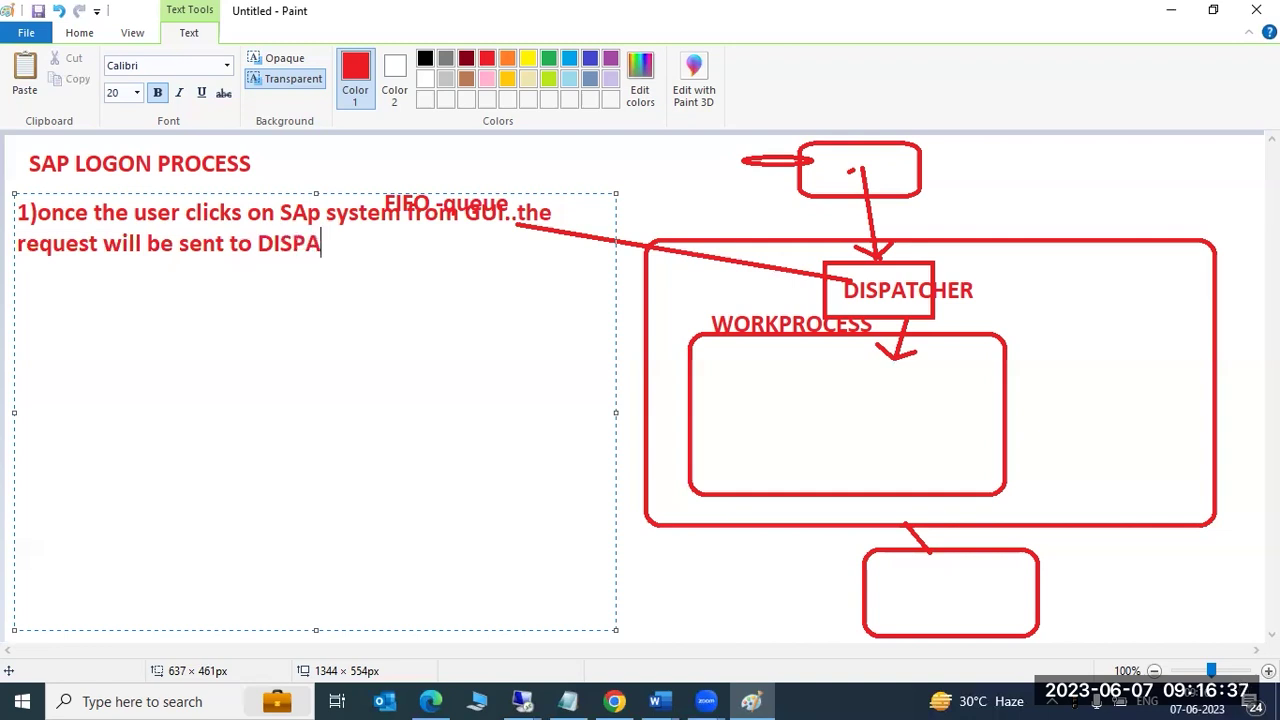
pyautogui.write('TCHER')
pyautogui.press('Return')
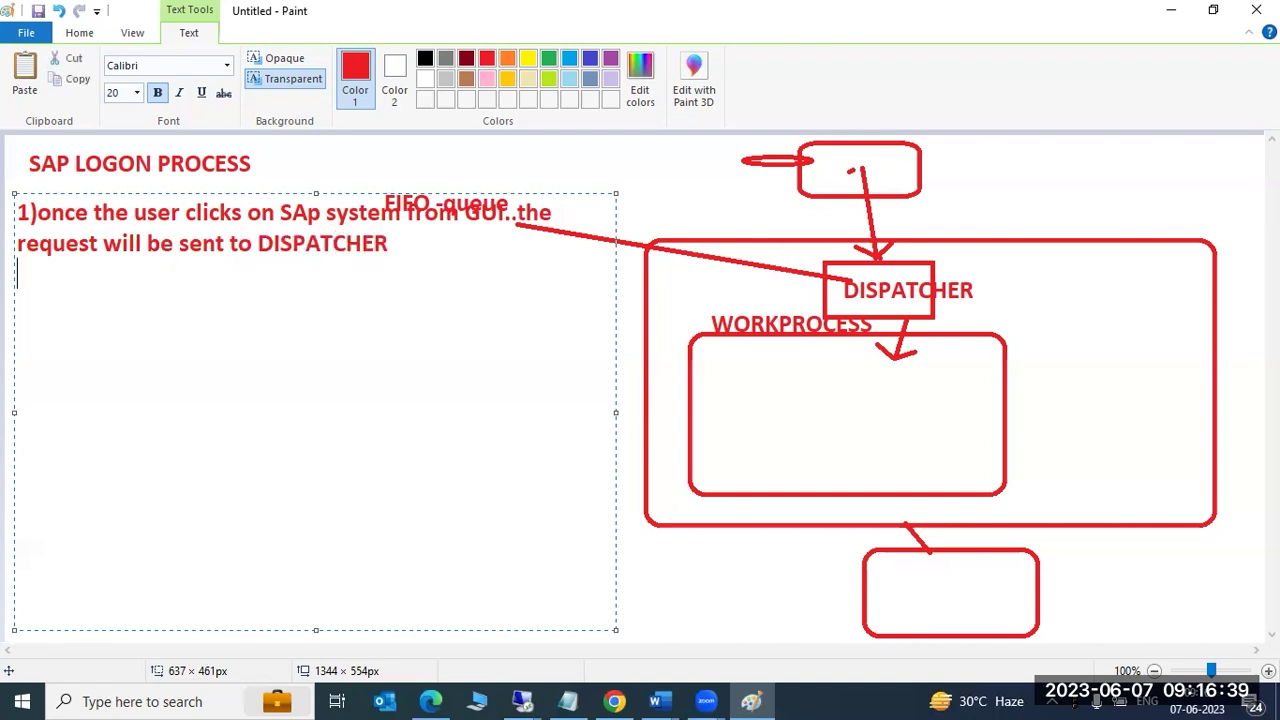
# Add note 2) on DISPATCHER forwarding to an available DIALOG WORKPROCESS, and begin 3).
pyautogui.write('2)DISPAT')
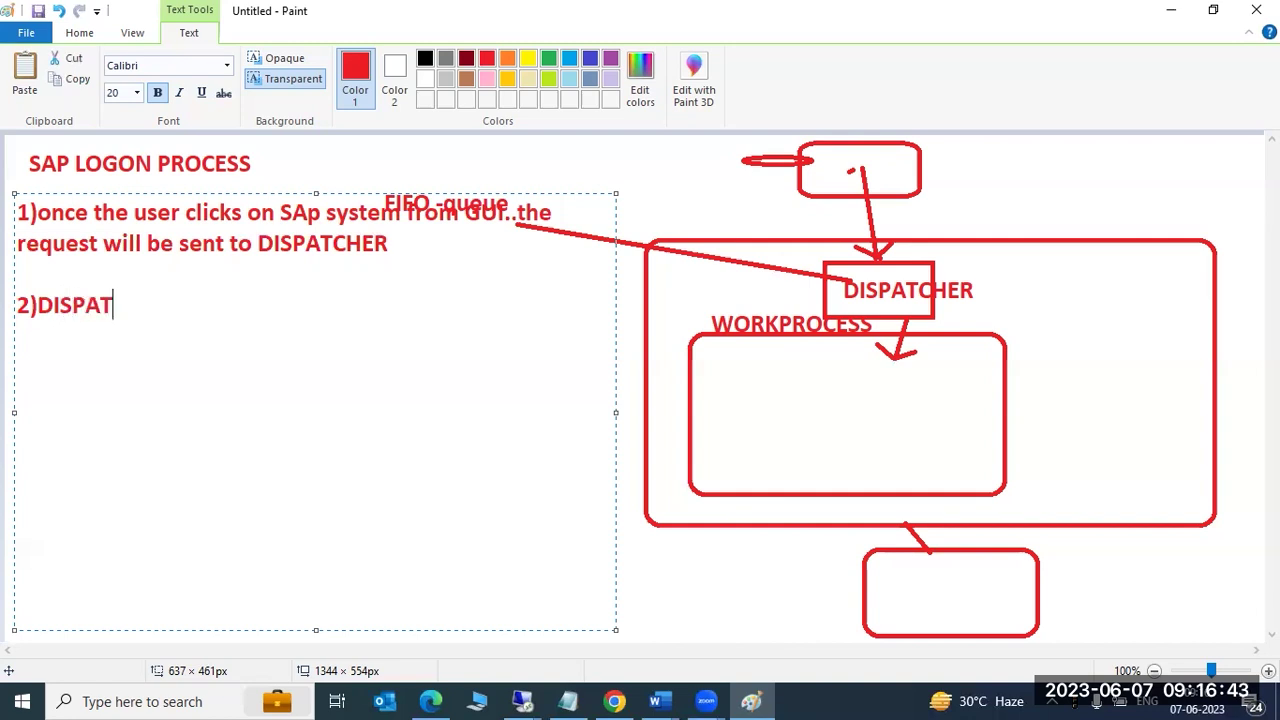
pyautogui.write('CHER will ta')
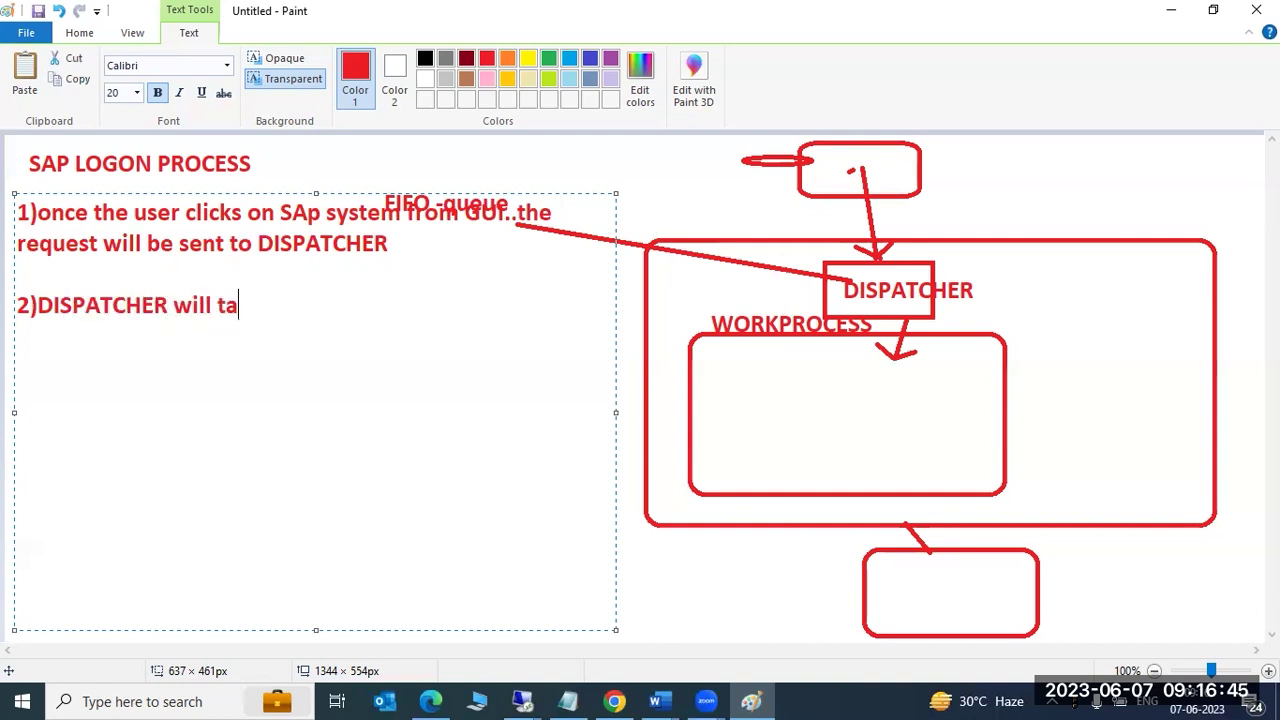
pyautogui.write('ke the request then forward to availble DIALOG WORKPROCESS')
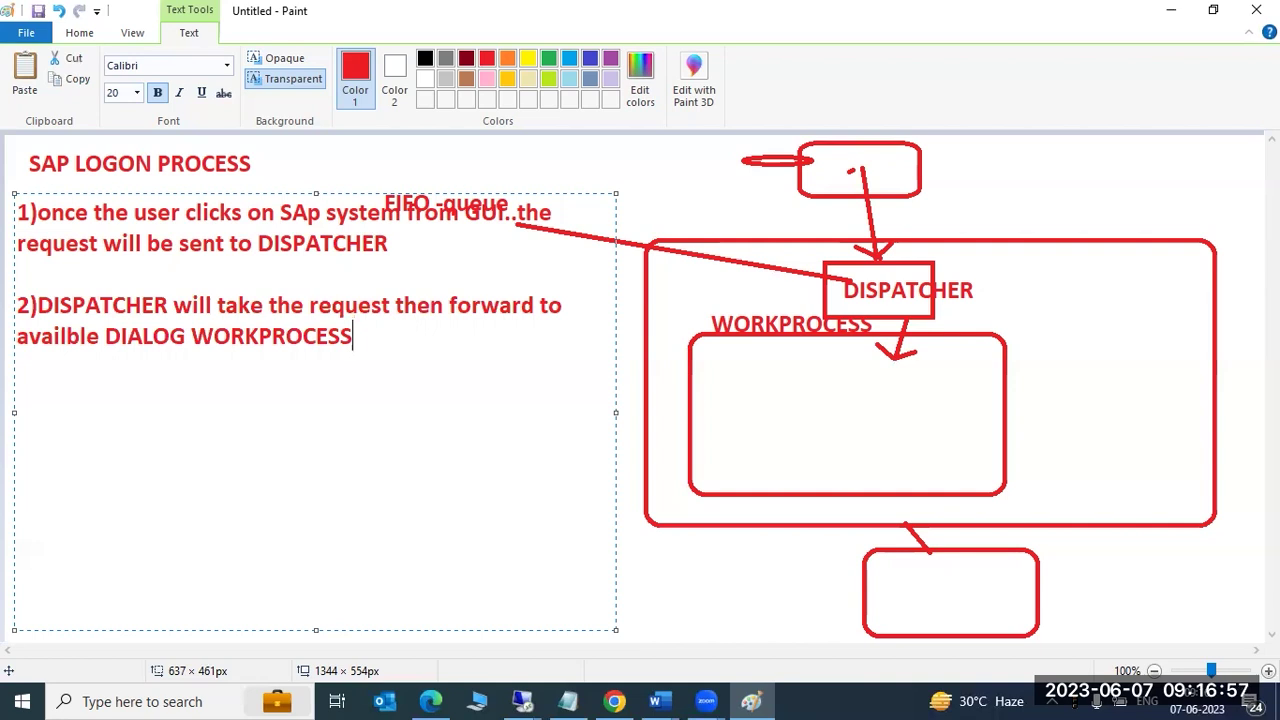
pyautogui.write('.')
pyautogui.press('Return')
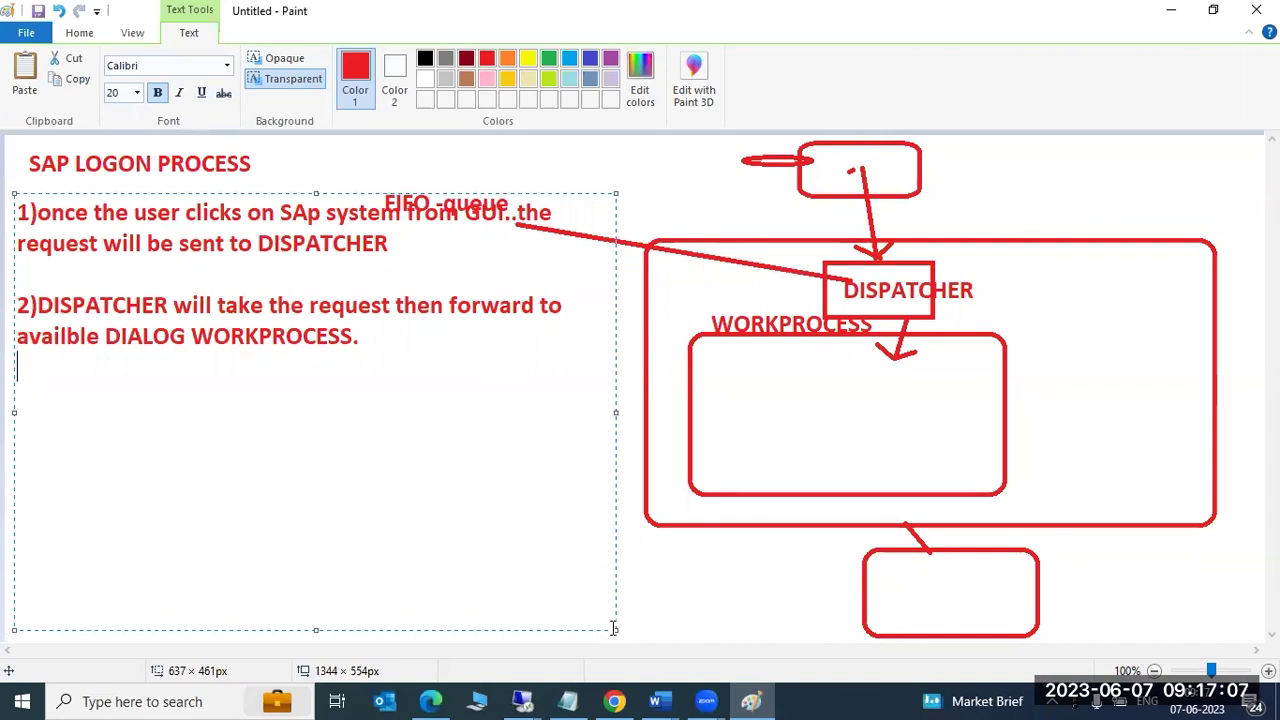
pyautogui.write('3)')
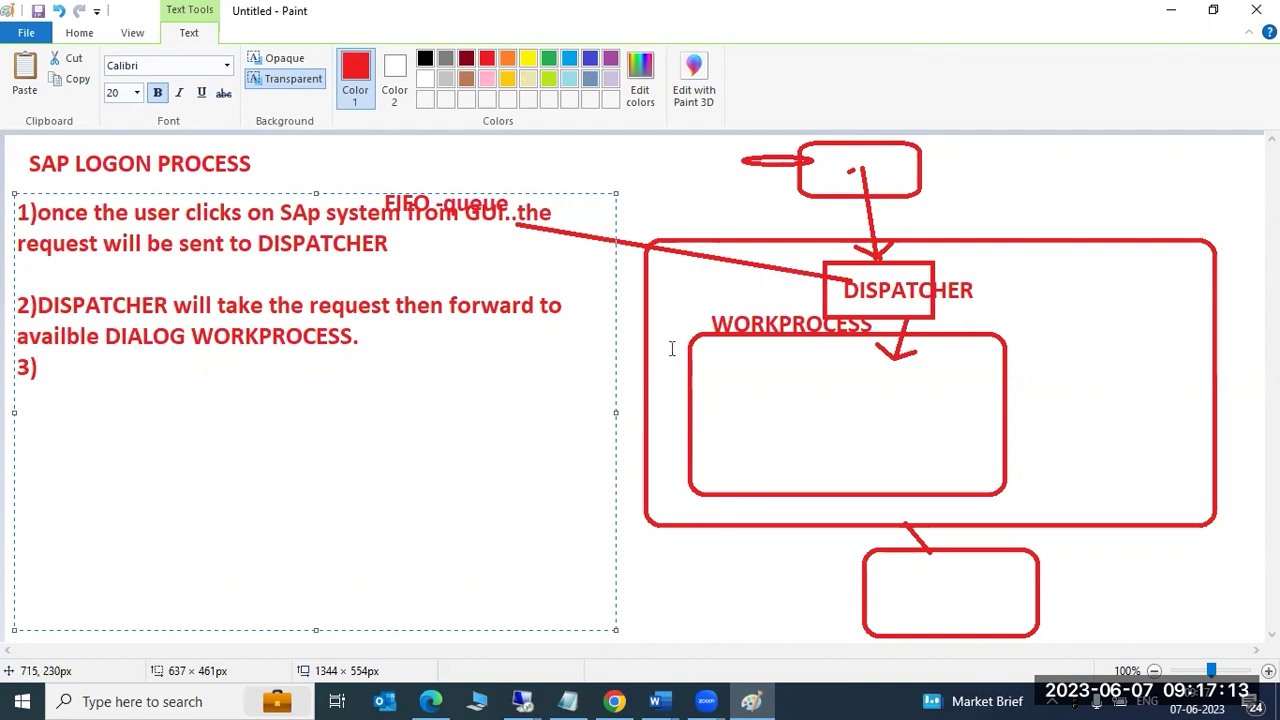
# Draw a green rounded rectangle inside the WORKPROCESS box, toward its right side.
pyautogui.click(79, 33)
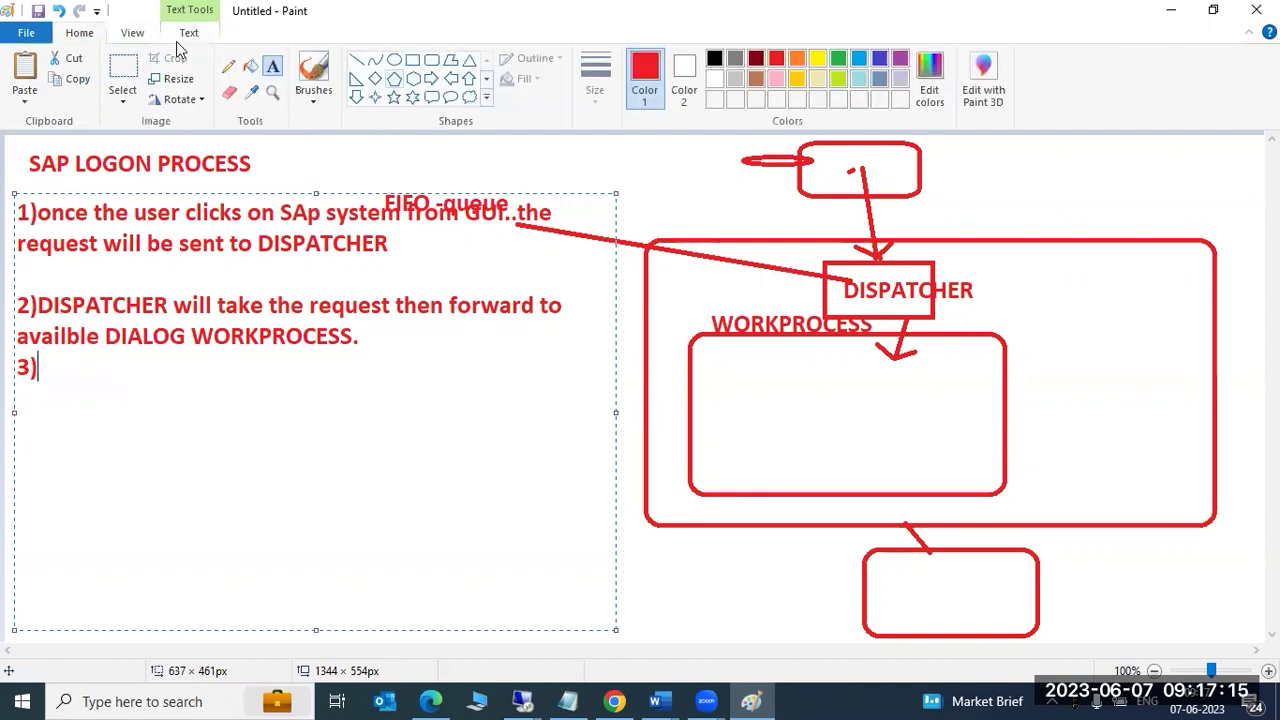
pyautogui.click(432, 60)
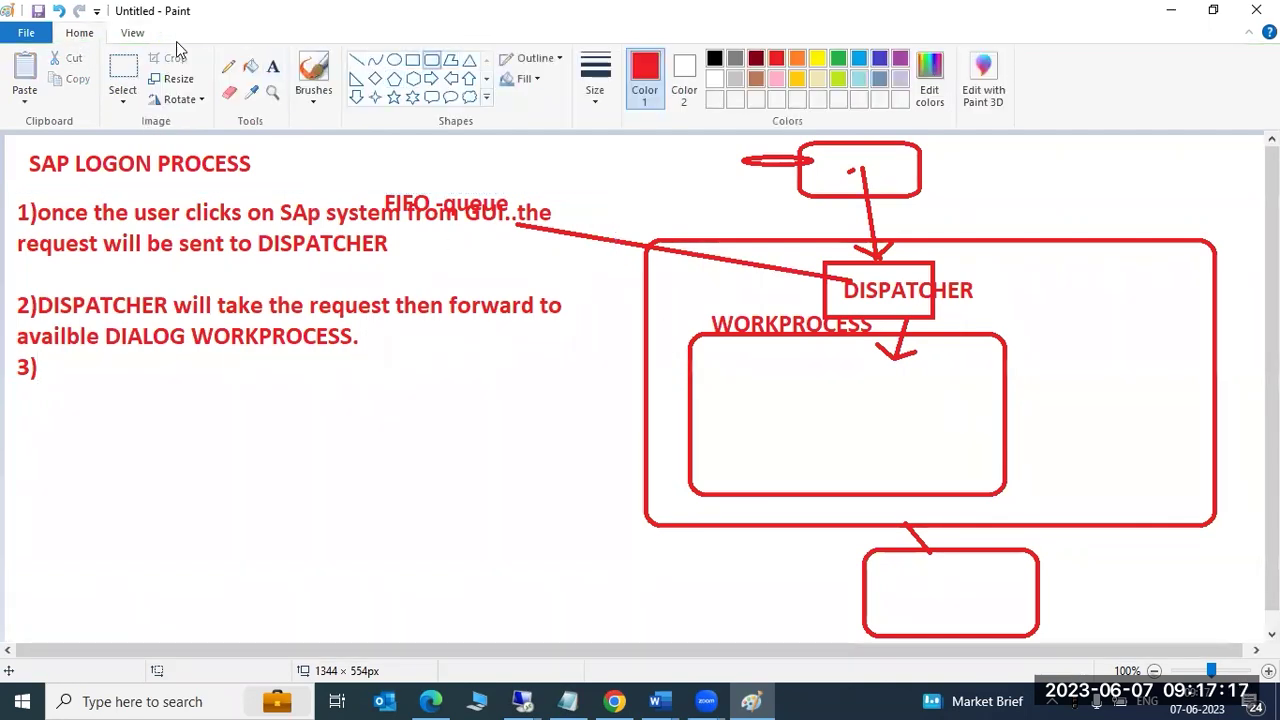
pyautogui.click(838, 58)
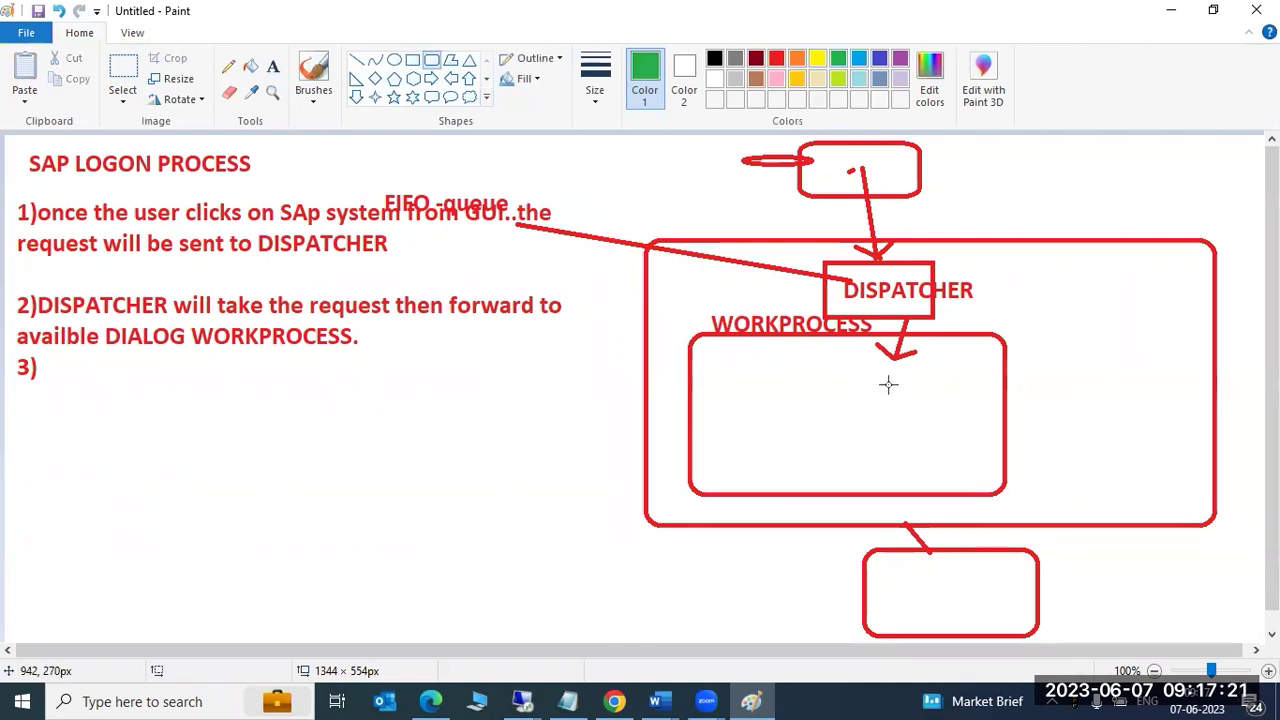
pyautogui.moveTo(880, 367); pyautogui.dragTo(994, 479)
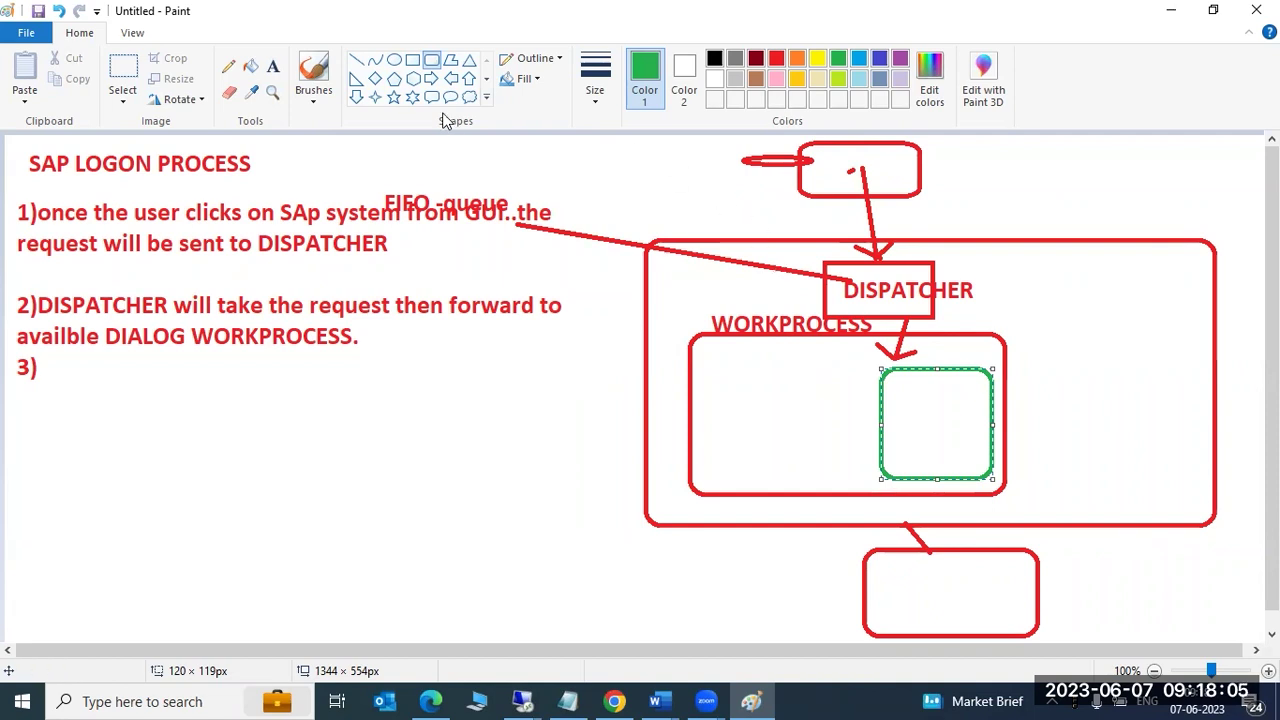
# Write 'TASH' and 'HANDLER' on two lines inside the green rounded box.
pyautogui.click(272, 66)
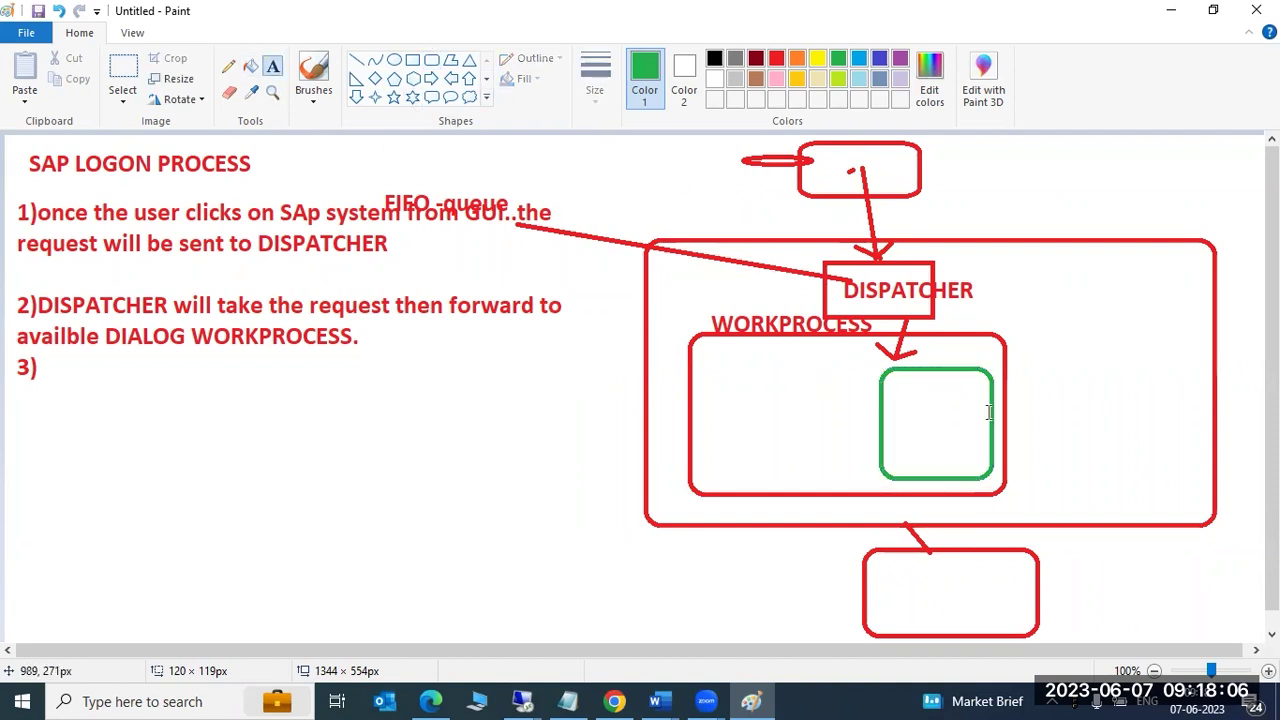
pyautogui.click(905, 396)
pyautogui.write('TASH')
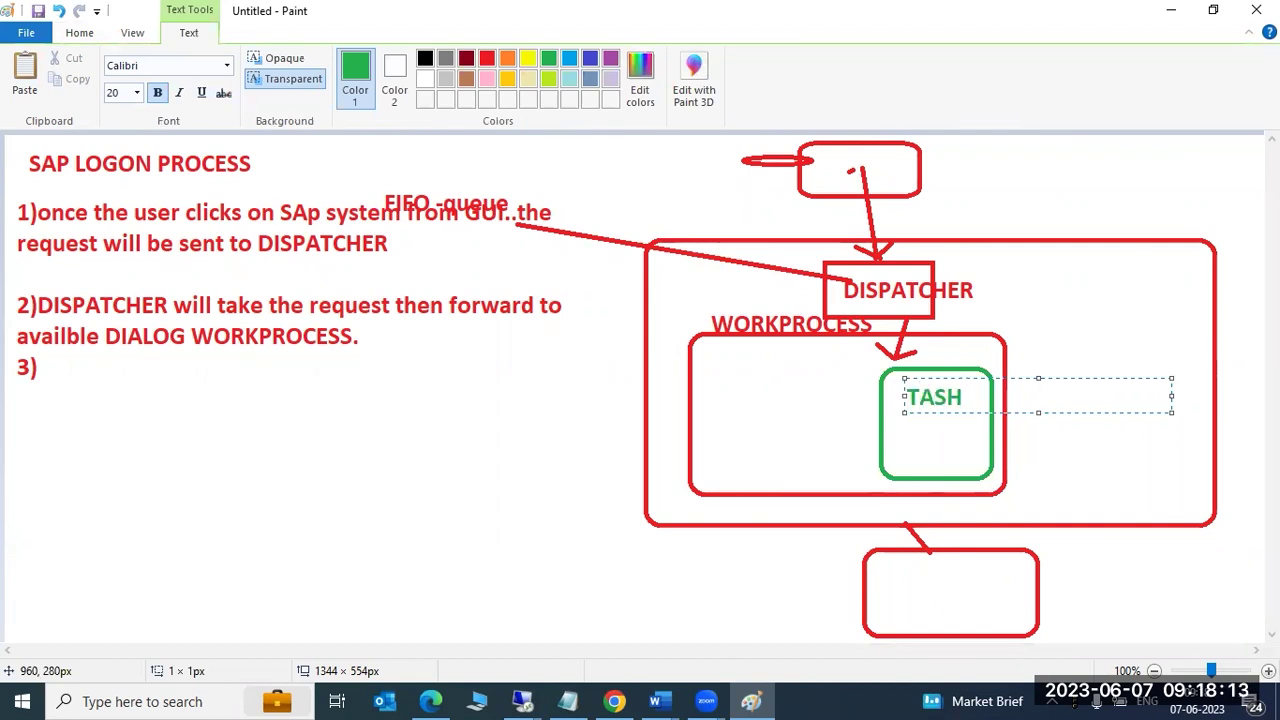
pyautogui.press('Return')
pyautogui.write('HANDLER')
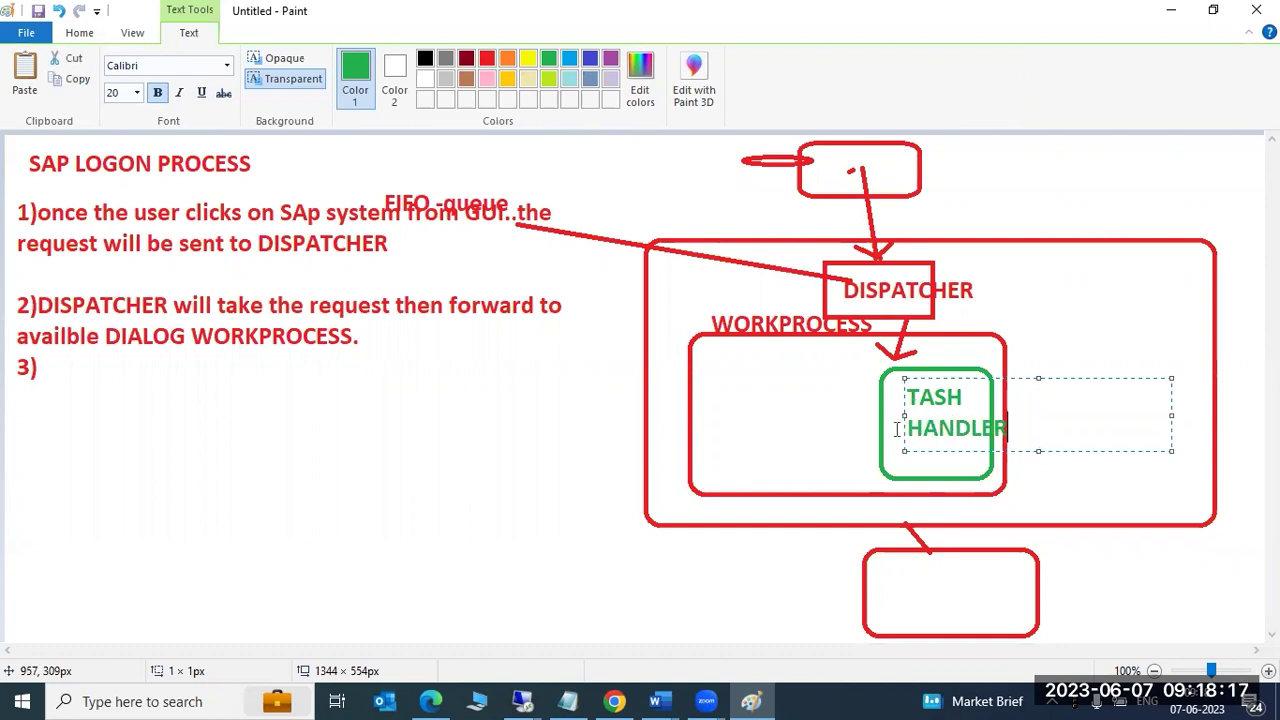
pyautogui.click(817, 581)
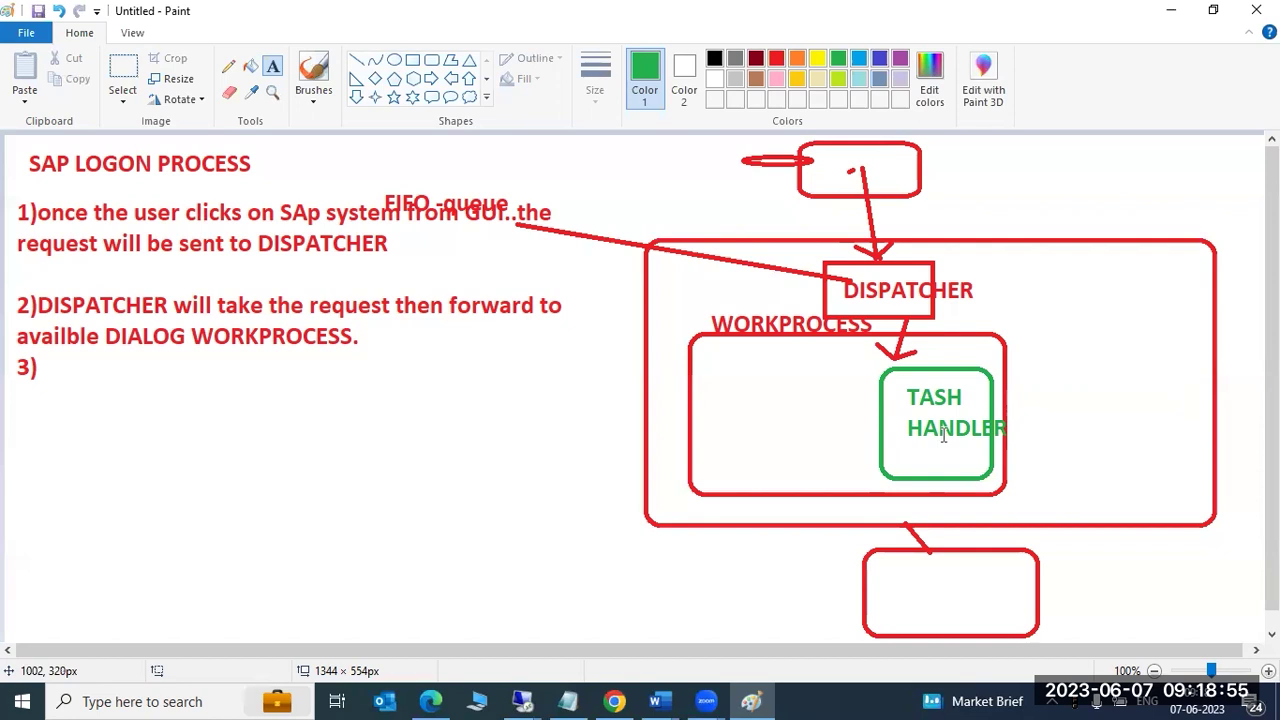
# Draw a green box beside WORKPROCESS labelled 'user and settinds', with 'roll area' typed above it.
pyautogui.click(412, 60)
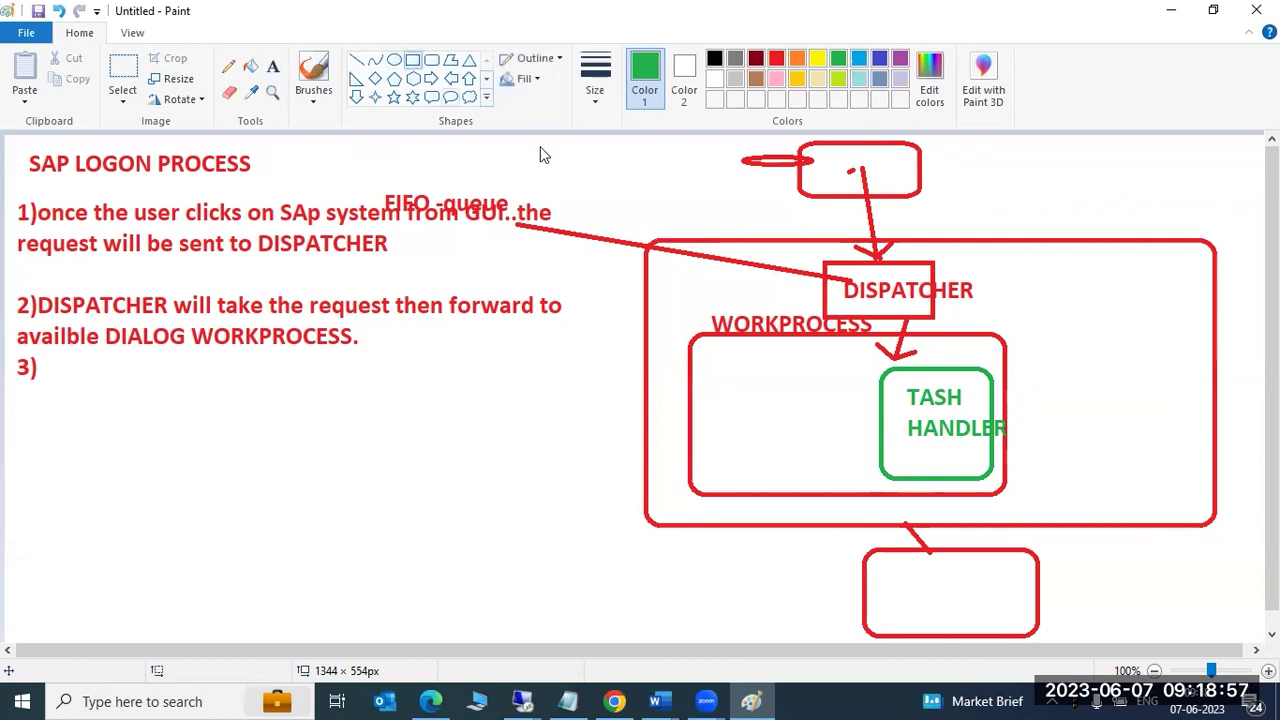
pyautogui.moveTo(1063, 416); pyautogui.dragTo(1192, 506)
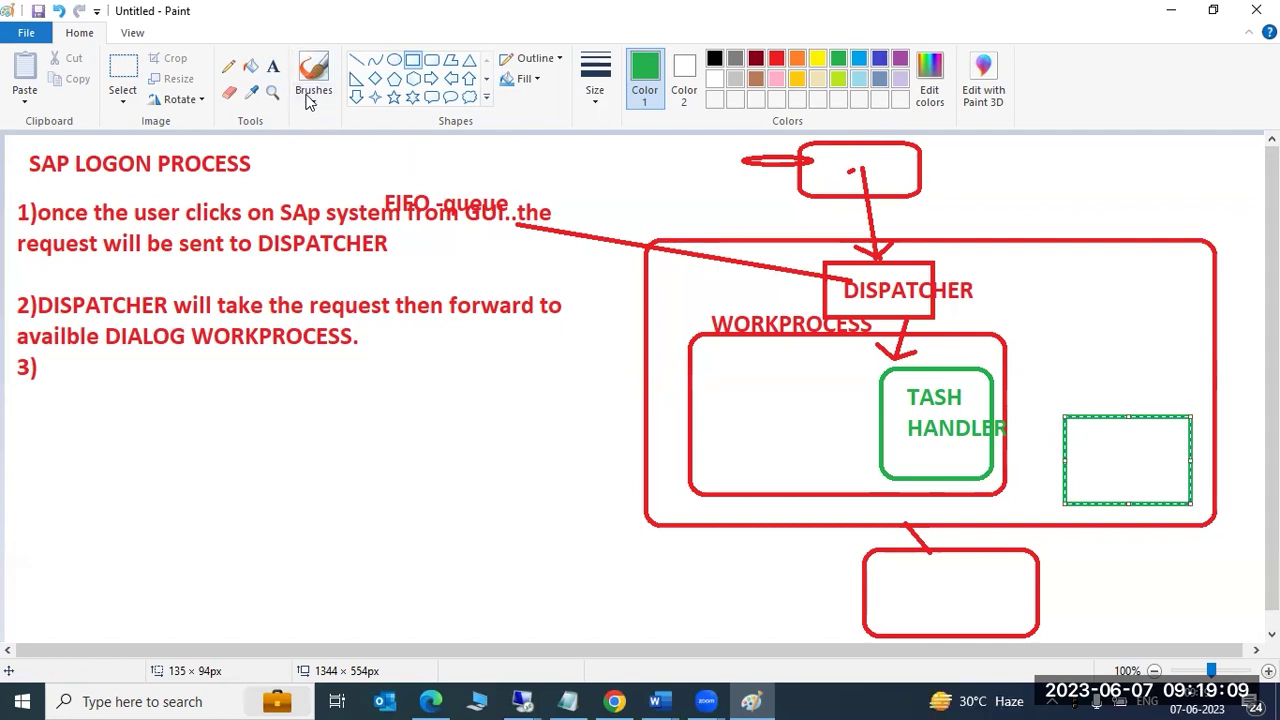
pyautogui.click(272, 66)
pyautogui.click(1088, 454)
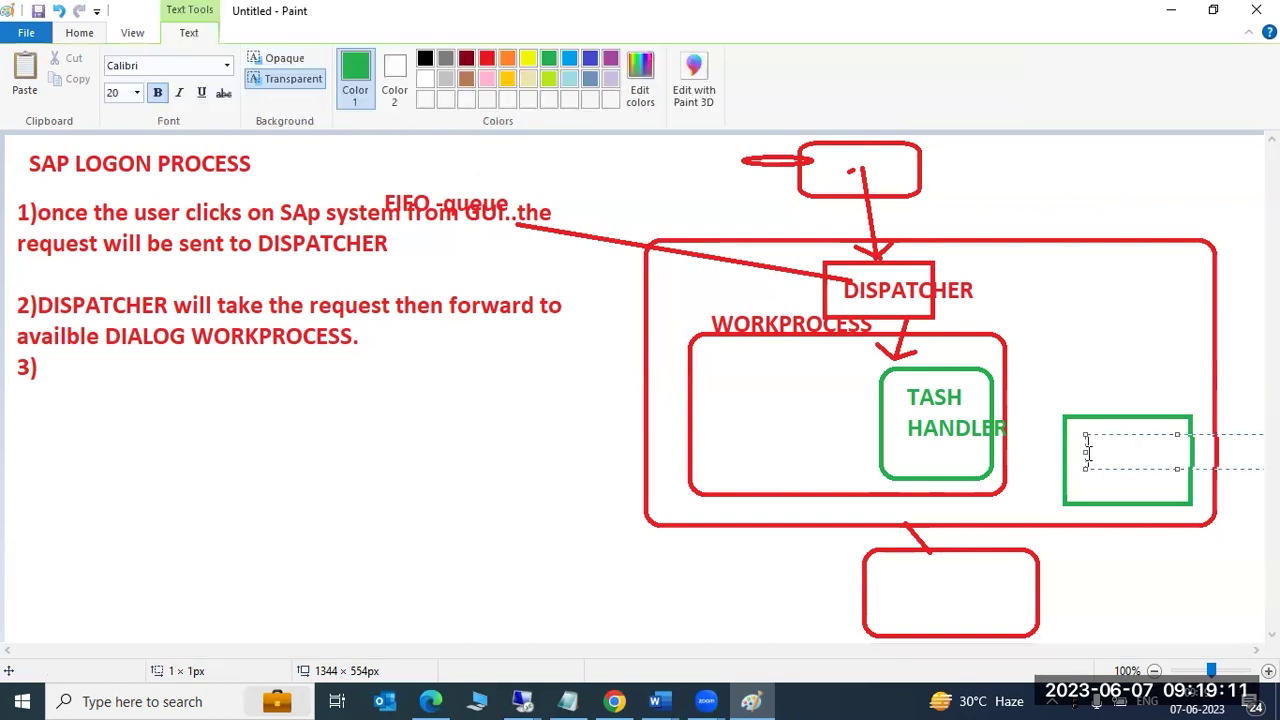
pyautogui.write('user')
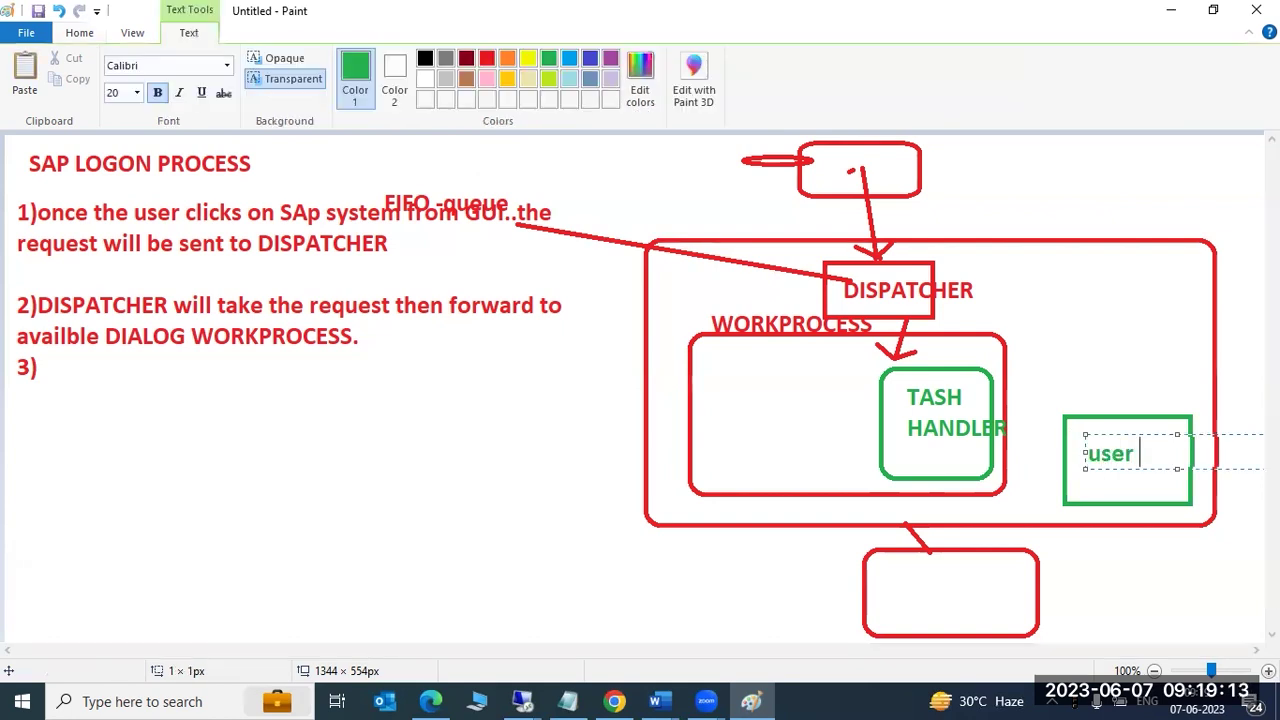
pyautogui.write(' and setti')
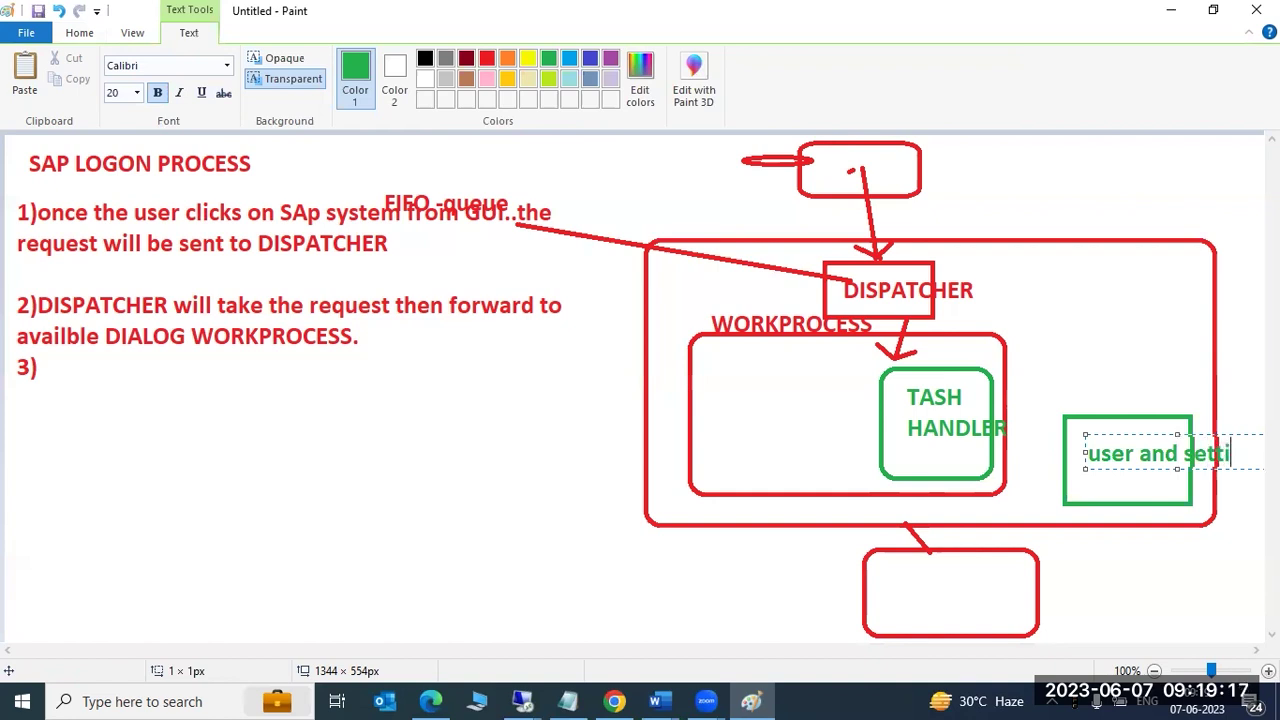
pyautogui.write('nds')
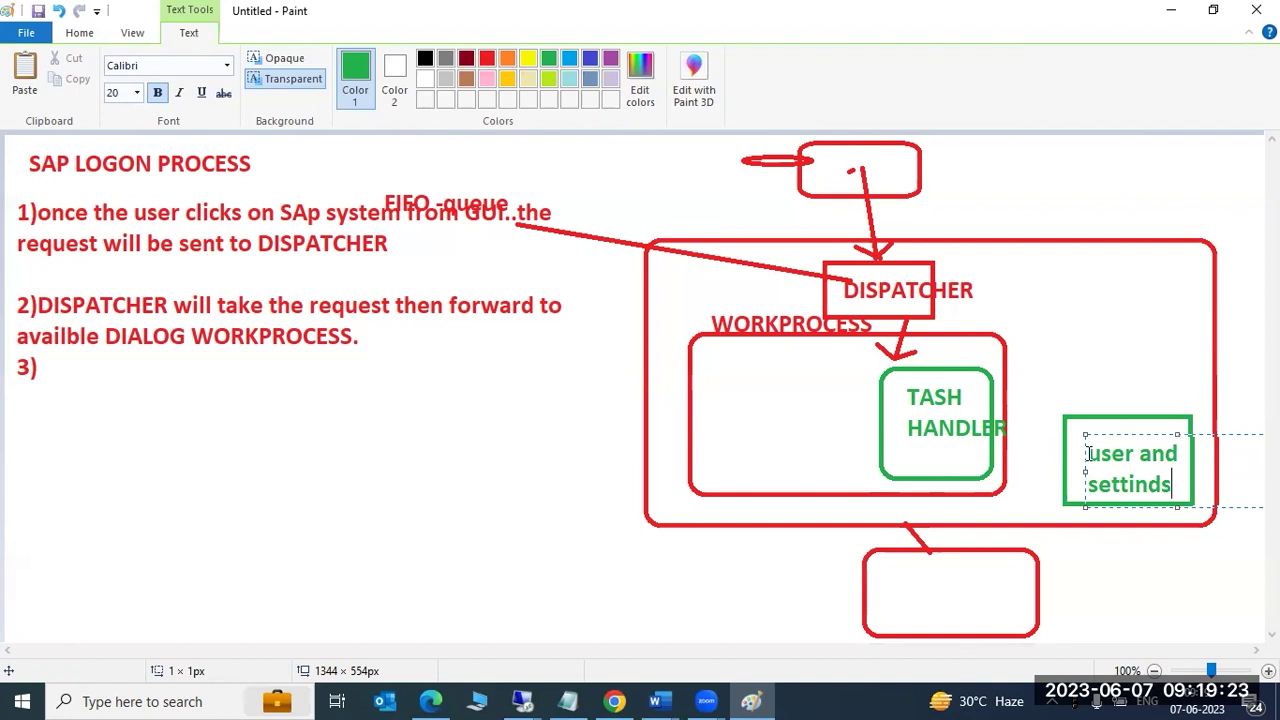
pyautogui.click(1096, 400)
pyautogui.write('roll')
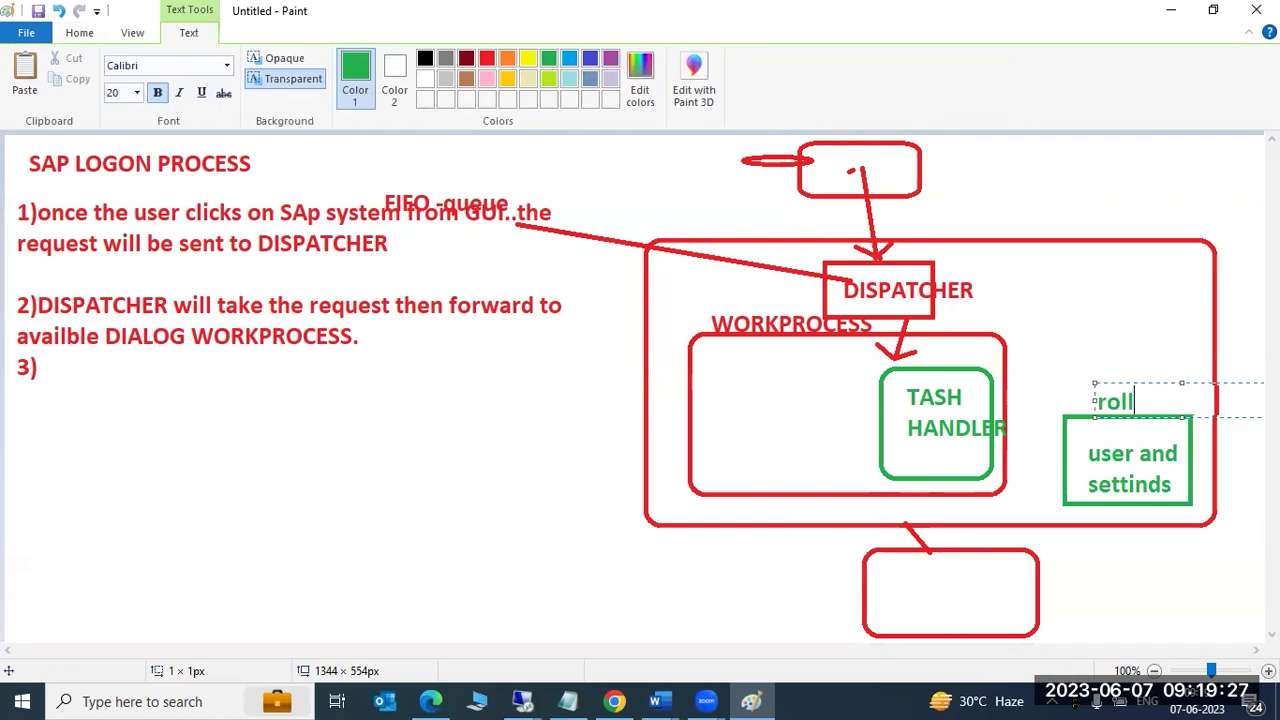
pyautogui.write(' area')
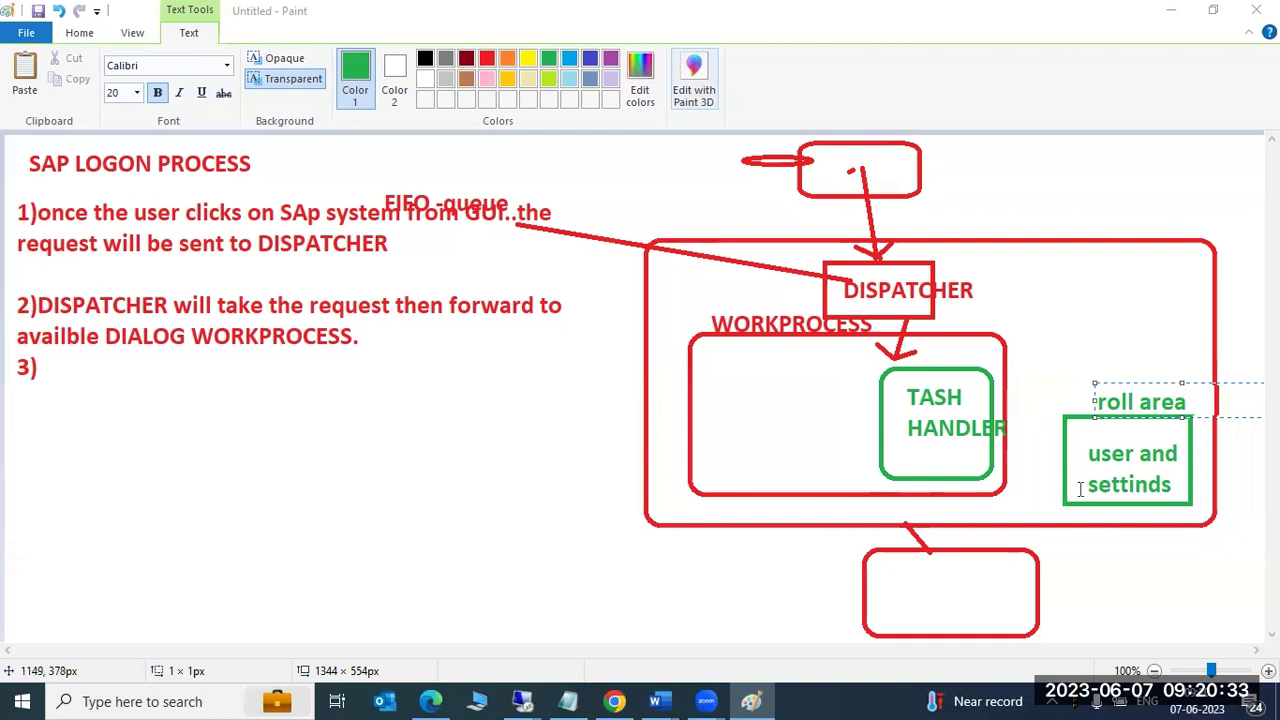
# Undo the green box labels and write 'DB' in the bottom box.
pyautogui.click(1207, 188)
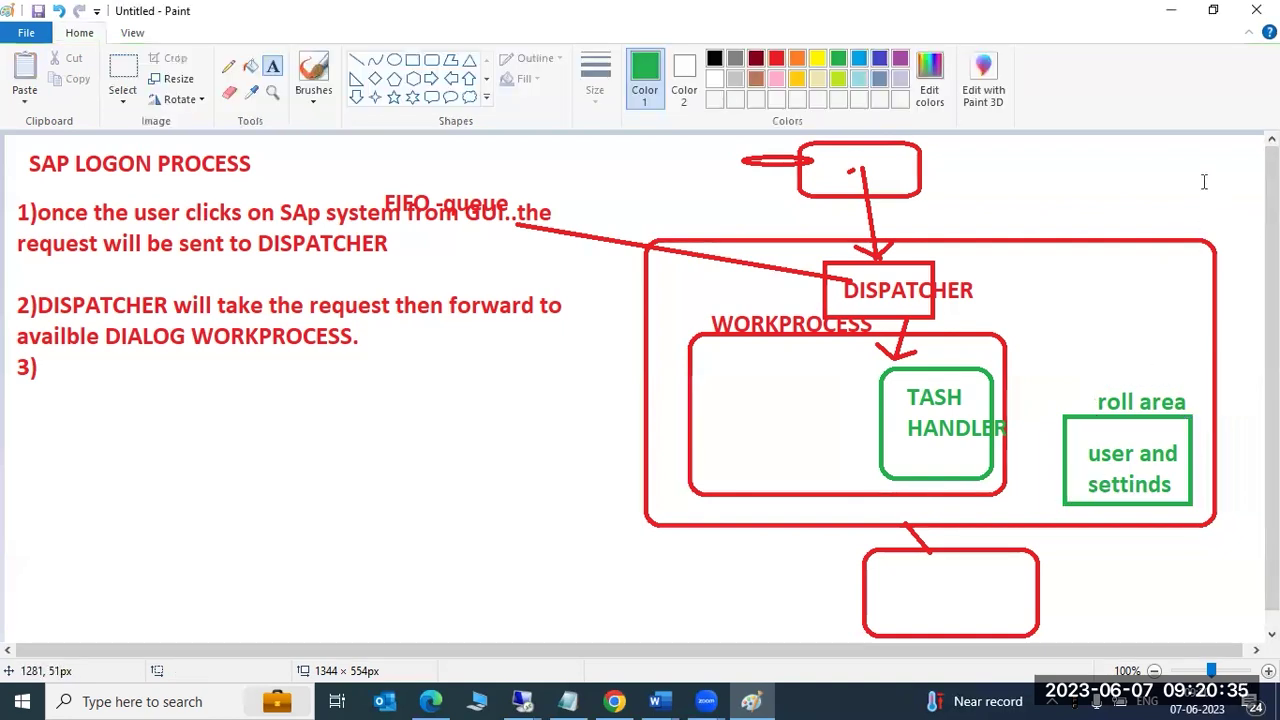
pyautogui.hotkey('ctrl', 'z')
pyautogui.hotkey('ctrl', 'z')
pyautogui.hotkey('ctrl', 'z')
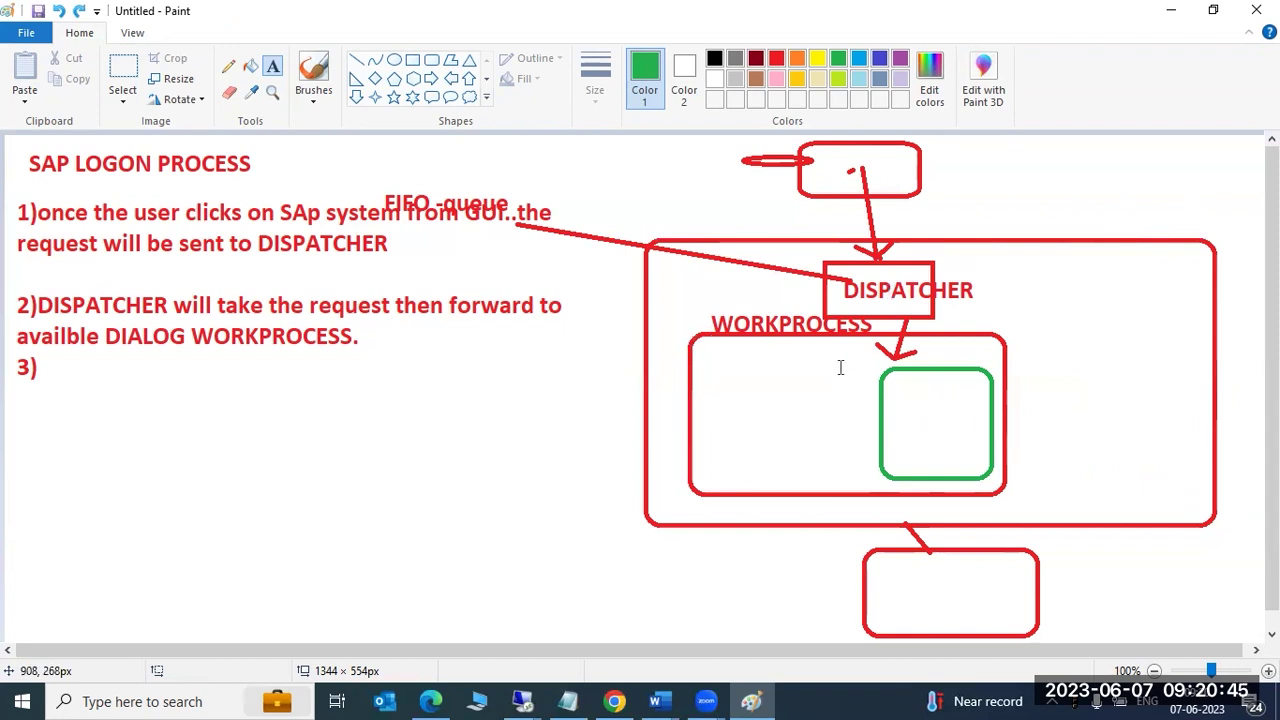
pyautogui.click(920, 589)
pyautogui.write('DB')
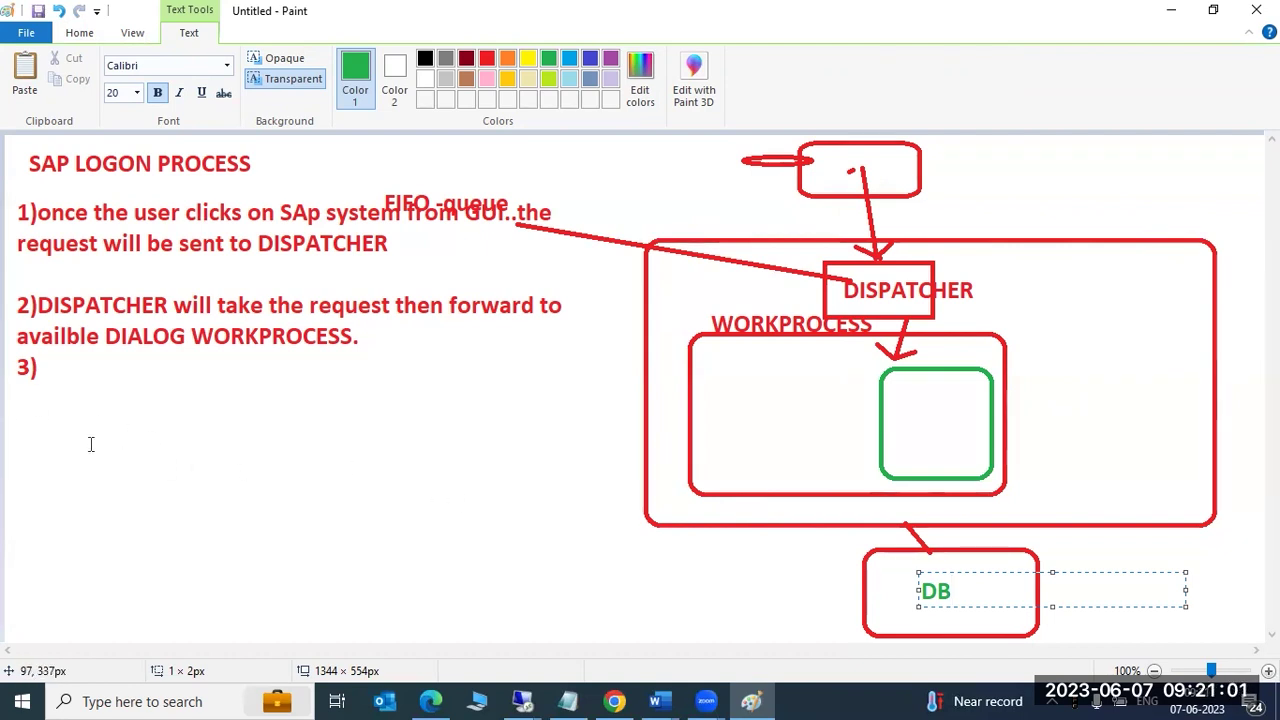
# Add the flow line 'GUI ---->DISP----->WORKPROCESS ----->DB' below point 3).
pyautogui.moveTo(18, 400); pyautogui.dragTo(583, 588)
pyautogui.write('GUI ----')
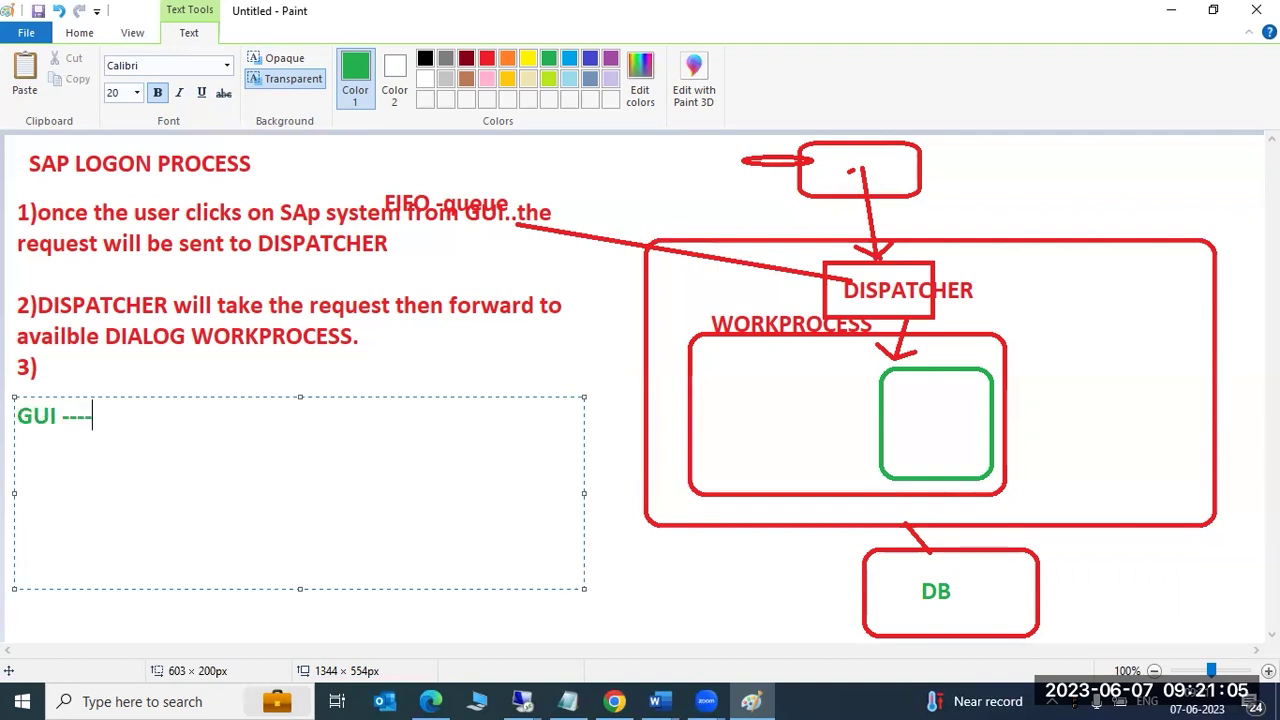
pyautogui.write('>DISP----->')
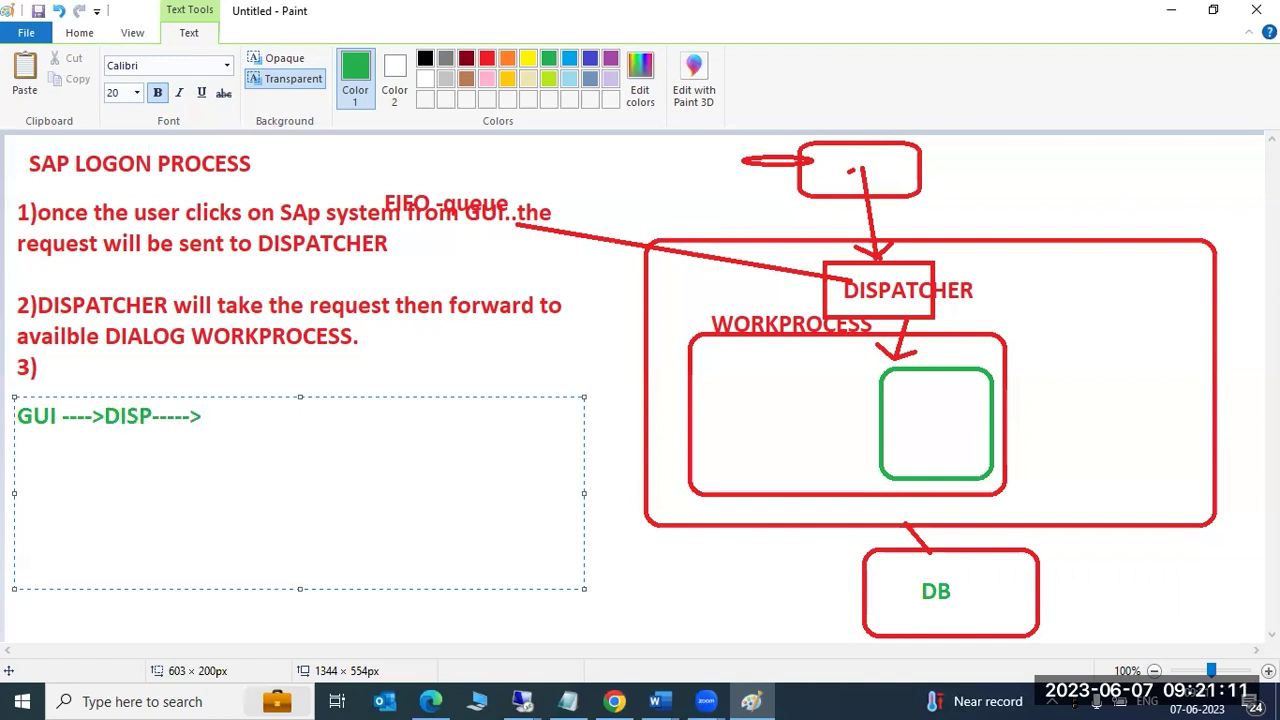
pyautogui.write('WORKPROCESS ----->')
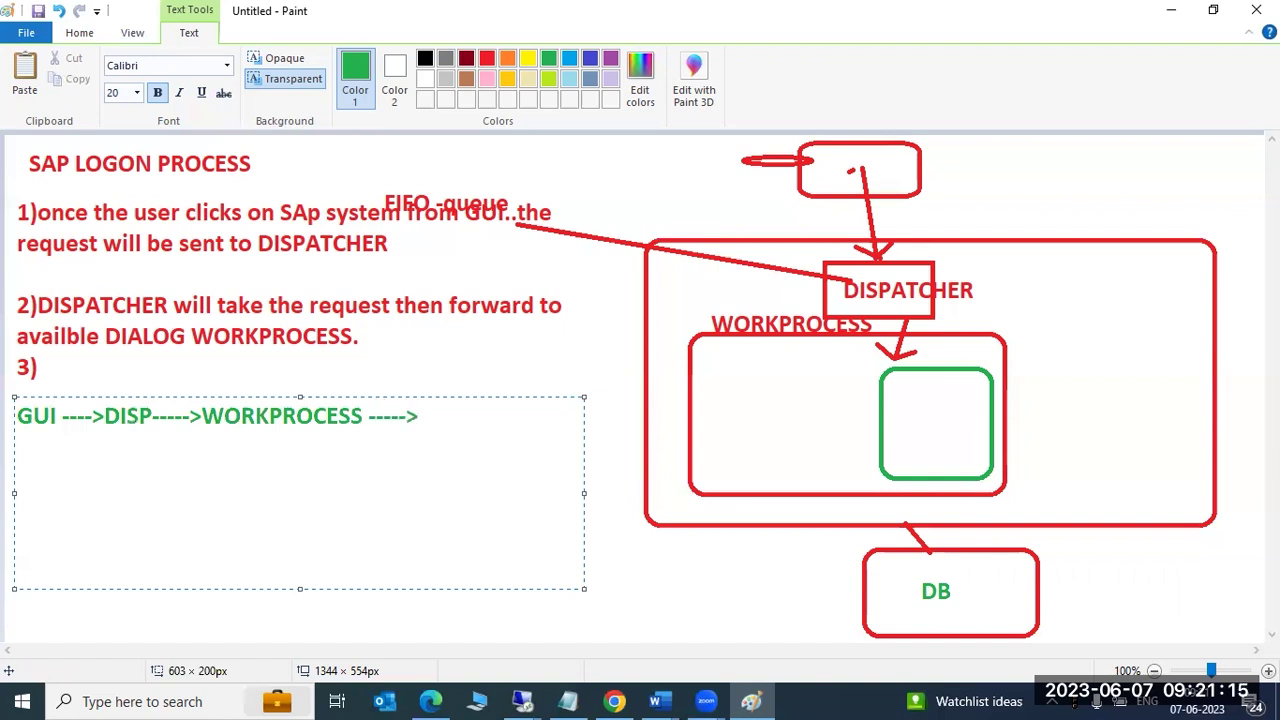
pyautogui.write('DB')
pyautogui.click(657, 567)
# Undo the diagram until the canvas is blank and draw a large text box across it.
pyautogui.hotkey('ctrl', 'z')
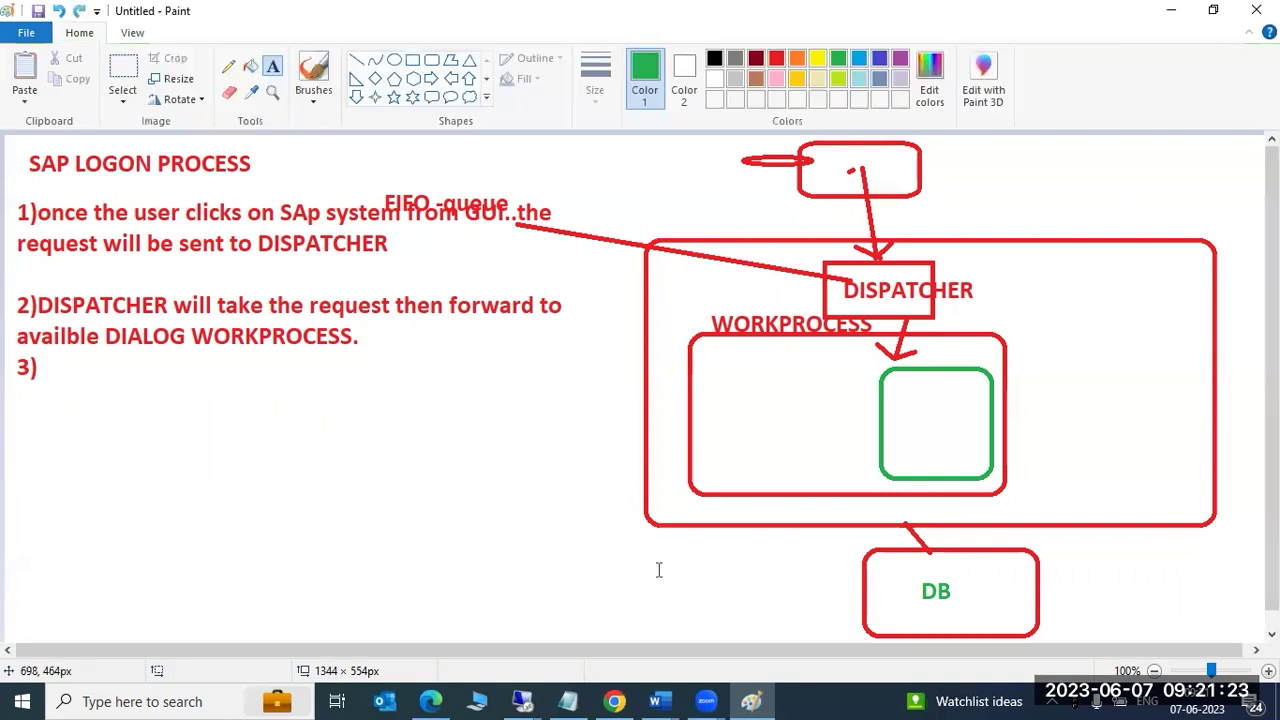
pyautogui.hotkey('ctrl', 'z')
pyautogui.hotkey('ctrl', 'z')
pyautogui.hotkey('ctrl', 'z')
pyautogui.hotkey('ctrl', 'z')
pyautogui.hotkey('ctrl', 'z')
pyautogui.hotkey('ctrl', 'z')
pyautogui.hotkey('ctrl', 'z')
pyautogui.hotkey('ctrl', 'z')
pyautogui.hotkey('ctrl', 'z')
pyautogui.hotkey('ctrl', 'z')
pyautogui.hotkey('ctrl', 'z')
pyautogui.hotkey('ctrl', 'z')
pyautogui.hotkey('ctrl', 'z')
pyautogui.hotkey('ctrl', 'z')
pyautogui.hotkey('ctrl', 'z')
pyautogui.hotkey('ctrl', 'z')
pyautogui.hotkey('ctrl', 'z')
pyautogui.hotkey('ctrl', 'z')
pyautogui.hotkey('ctrl', 'z')
pyautogui.hotkey('ctrl', 'z')
pyautogui.moveTo(47, 152); pyautogui.dragTo(1184, 618)
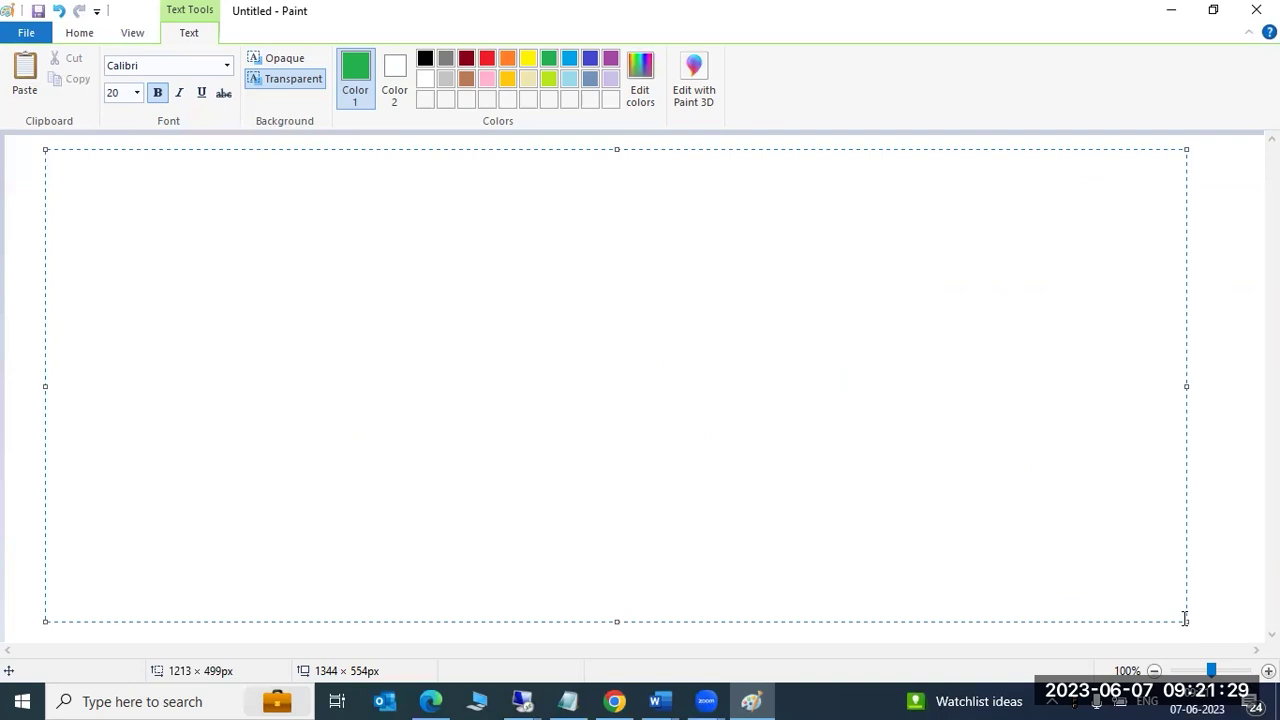
# Type the 'SAP WORKPROCESS :' heading, an '=' underline row and DVEBMGS.
pyautogui.write('SAP')
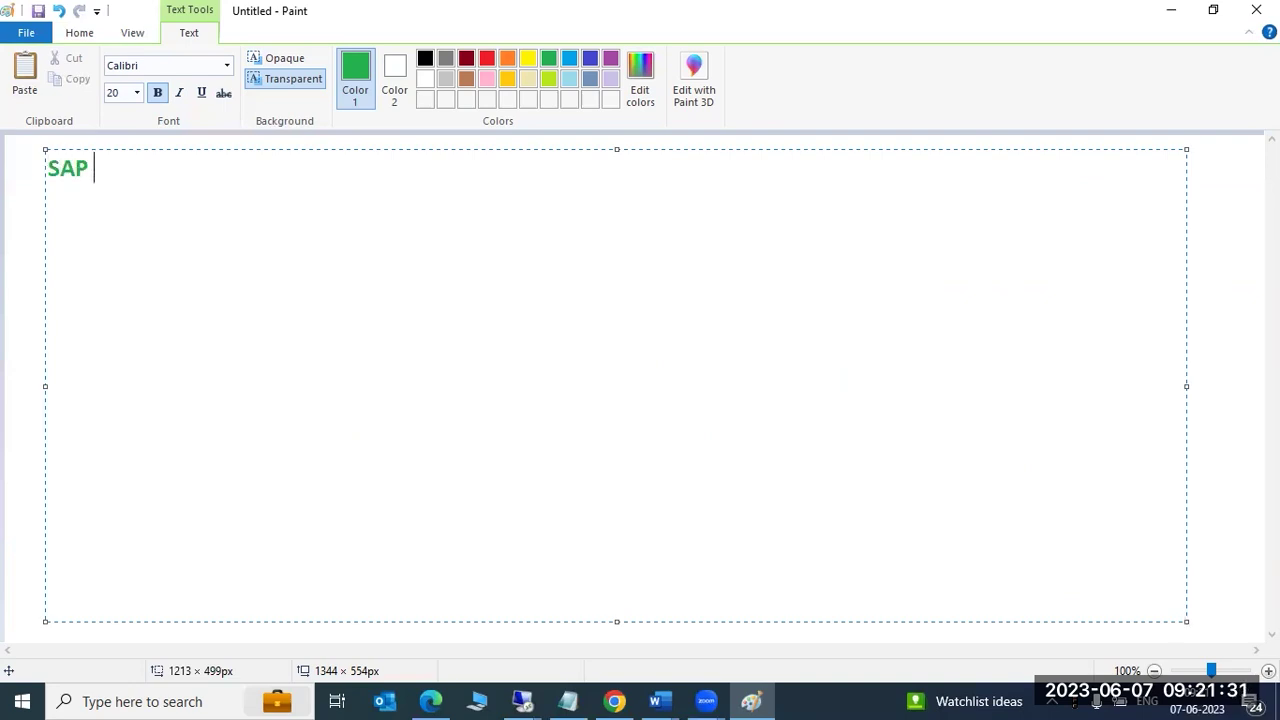
pyautogui.write(' WOKRPRO')
pyautogui.press('BackSpace')
pyautogui.press('BackSpace')
pyautogui.press('BackSpace')
pyautogui.press('BackSpace')
pyautogui.press('BackSpace')
pyautogui.write('RKP')
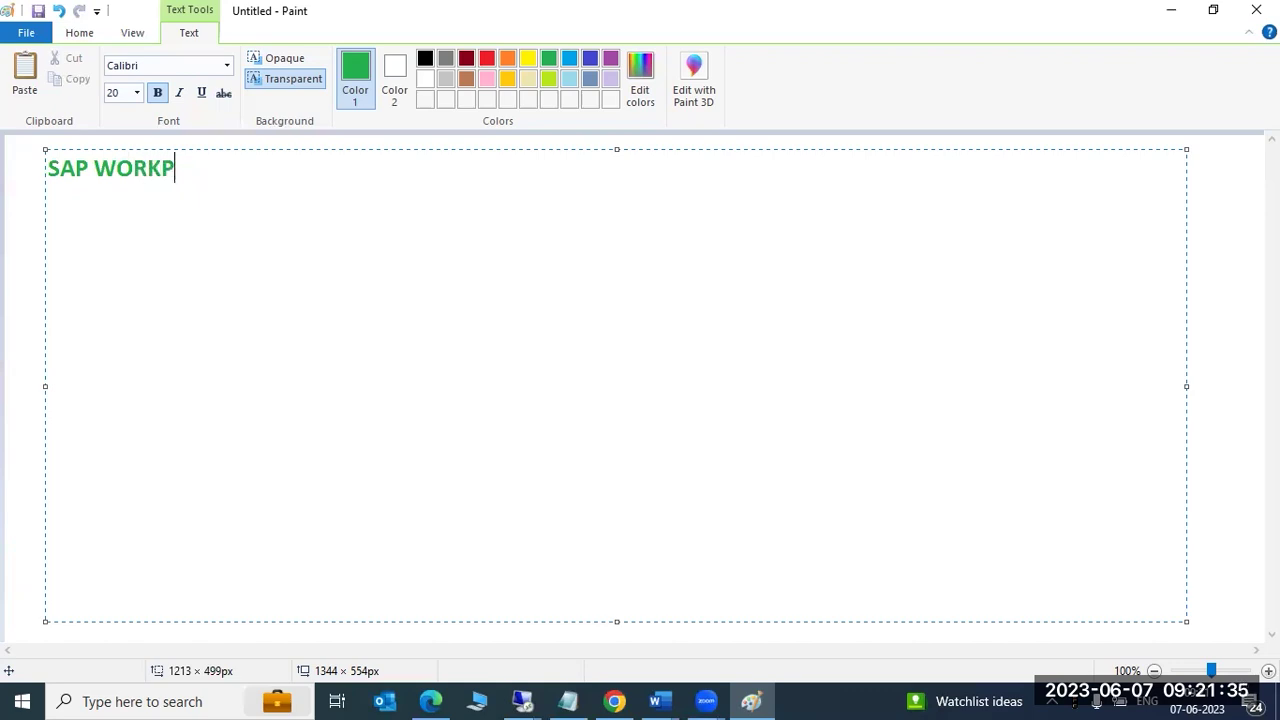
pyautogui.write('ROCESS :')
pyautogui.press('Return')
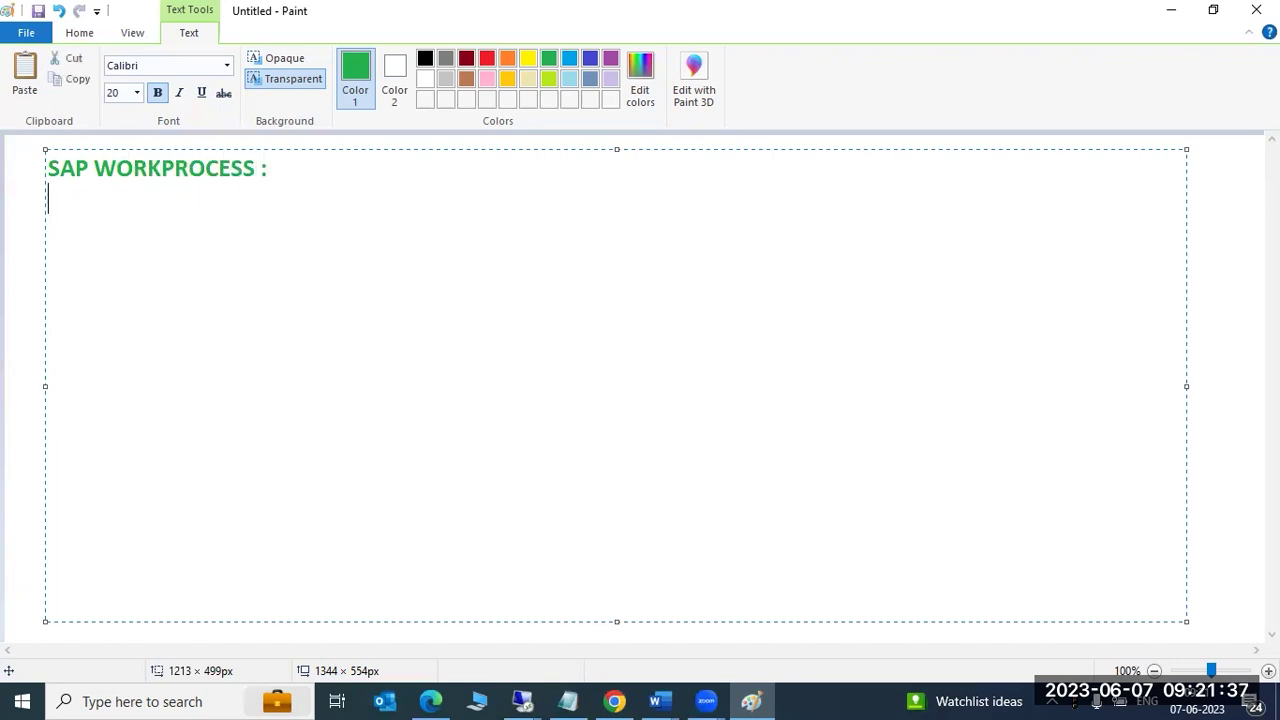
pyautogui.write('===================')
pyautogui.press('Return')
pyautogui.write('DVEBMGS')
pyautogui.press('Return')
pyautogui.press('Return')
# Add 'D- dialog SM50/Sm66' and the 'V - Update' line about writing update records into Db level.
pyautogui.write('D- dialof')
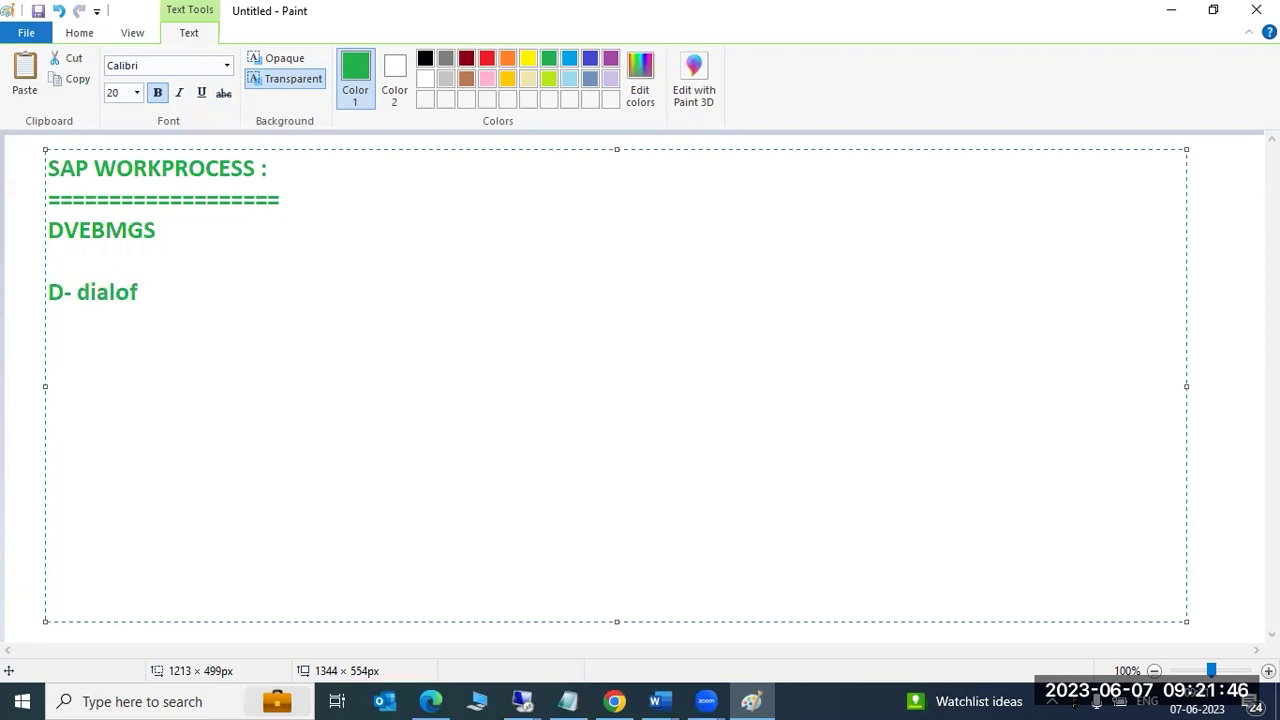
pyautogui.press('BackSpace')
pyautogui.write('g SM50/Sm66')
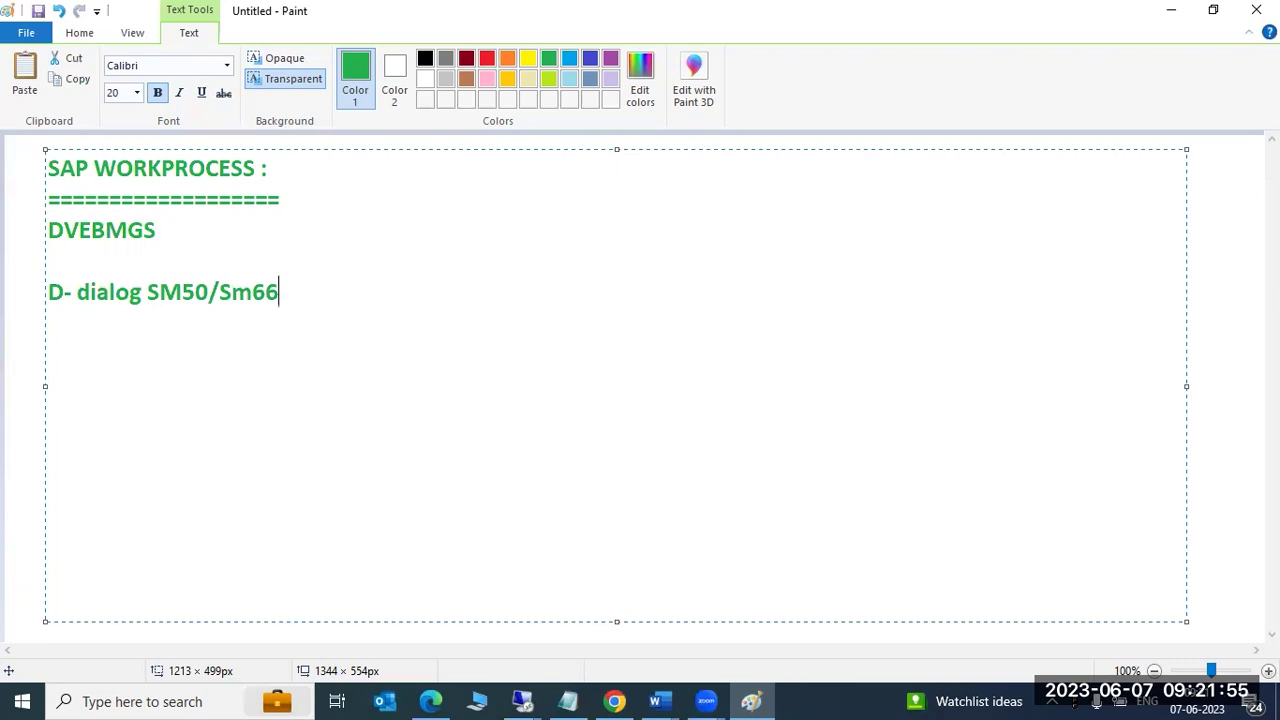
pyautogui.press('Return')
pyautogui.write('V - Updat')
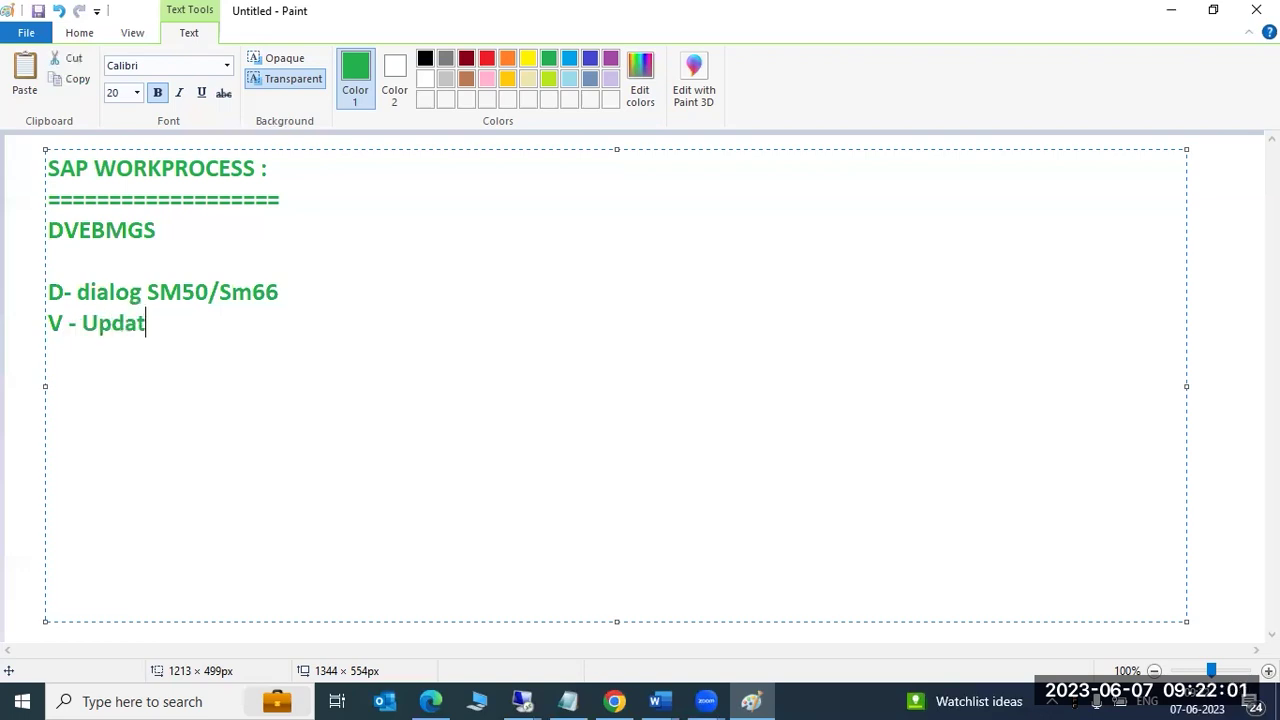
pyautogui.write('e :')
pyautogui.write('Upd')
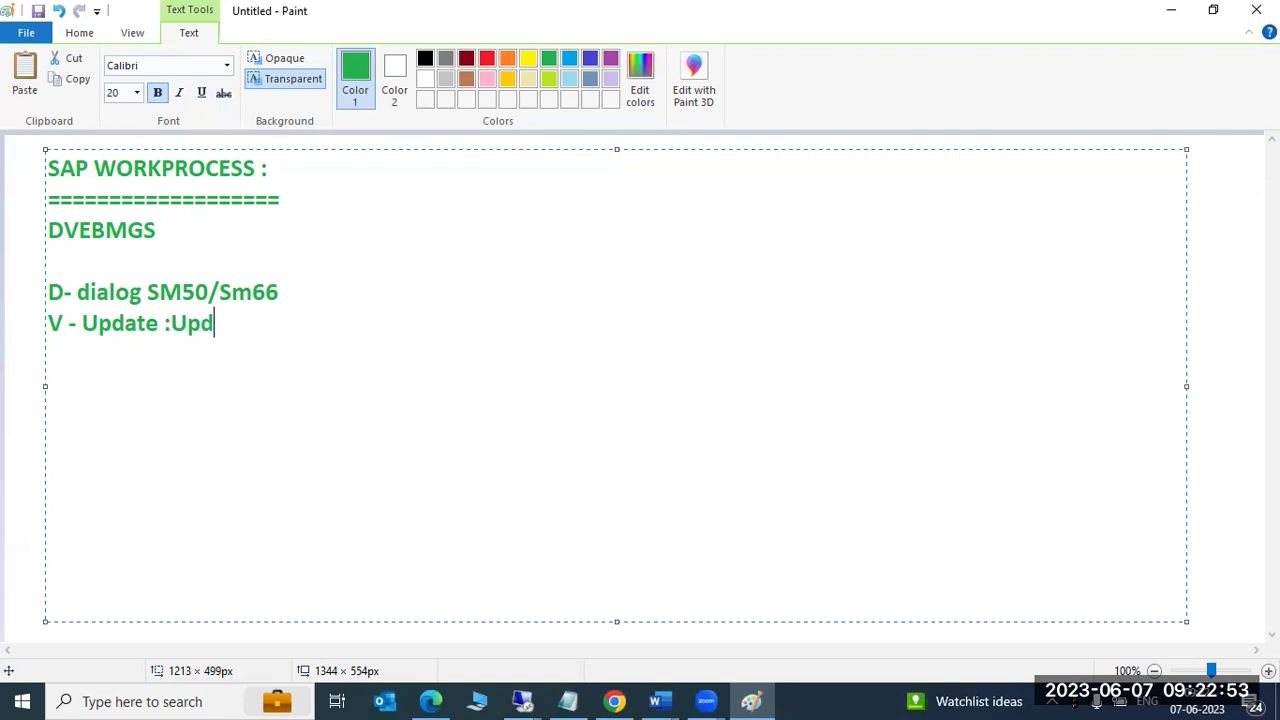
pyautogui.write('ate WORK')
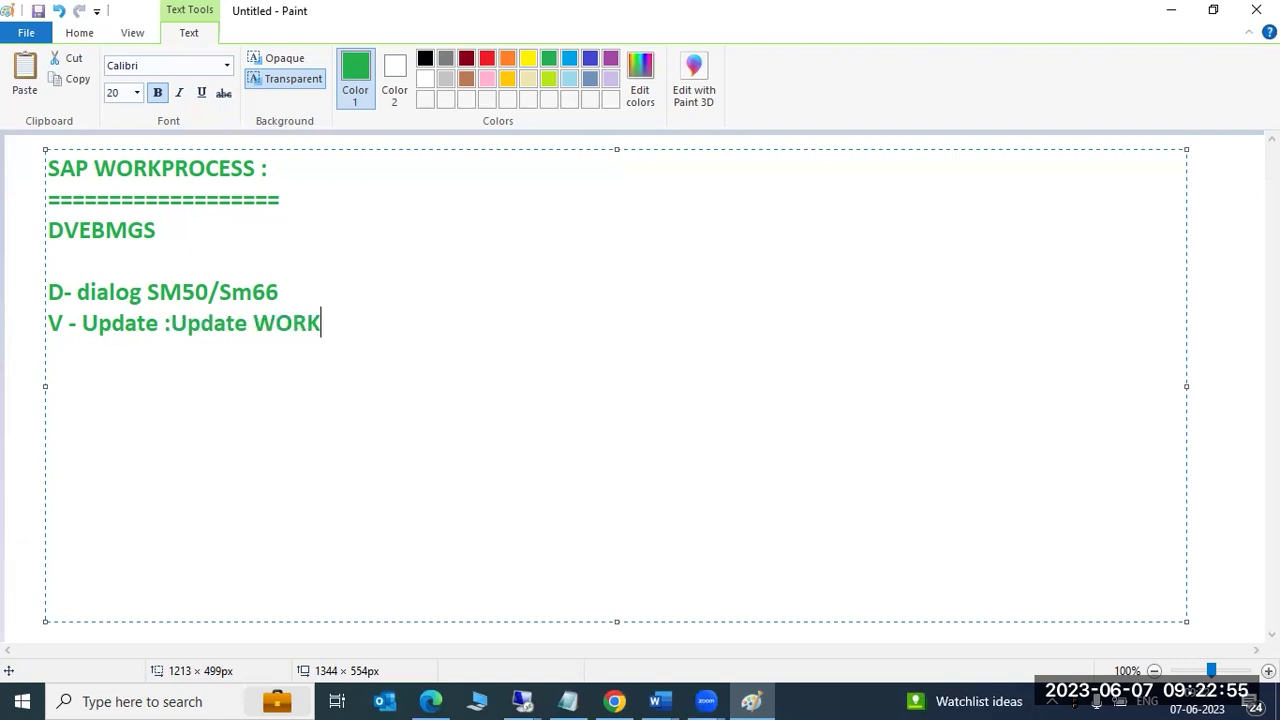
pyautogui.write('PROCESS will')
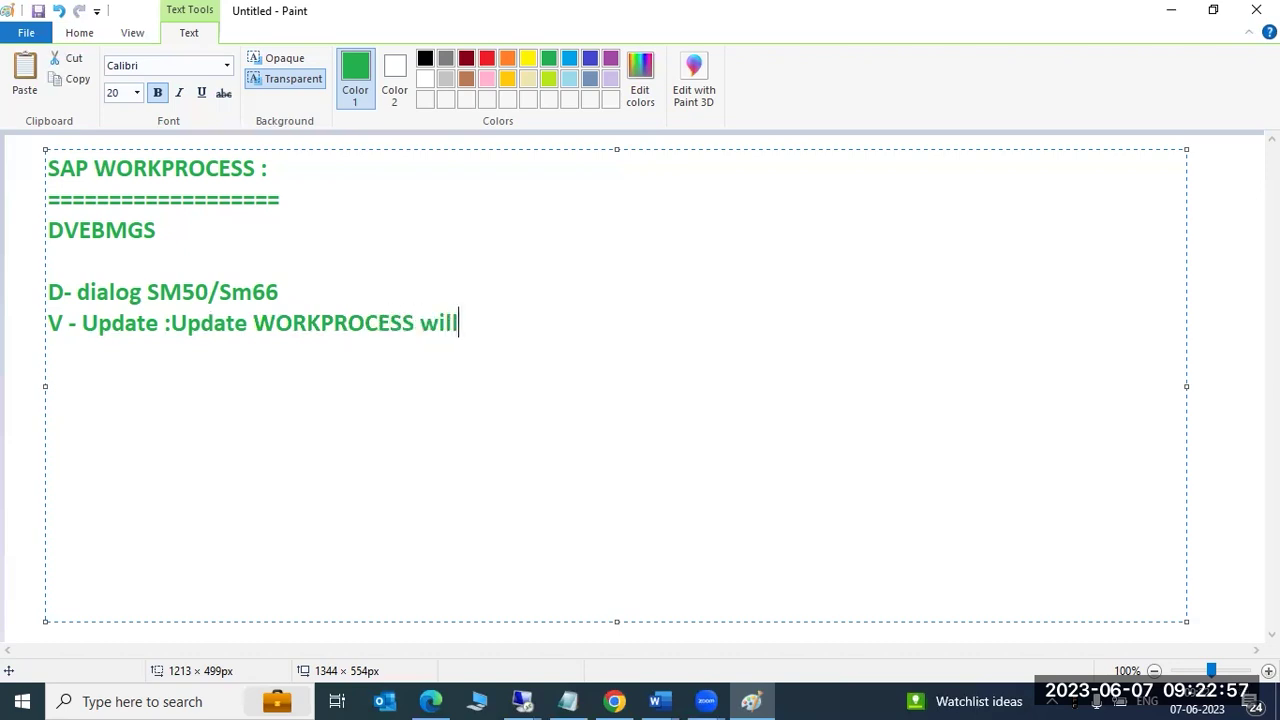
pyautogui.write(' the updates r')
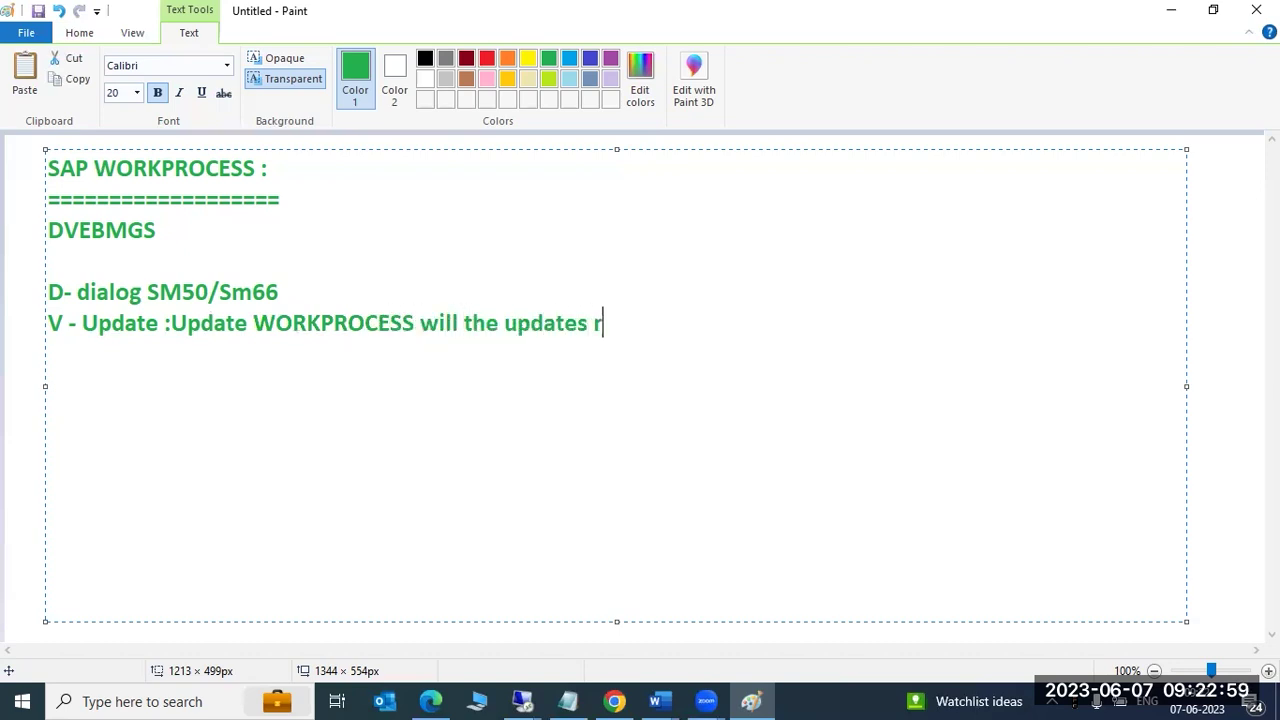
pyautogui.write('ecords int')
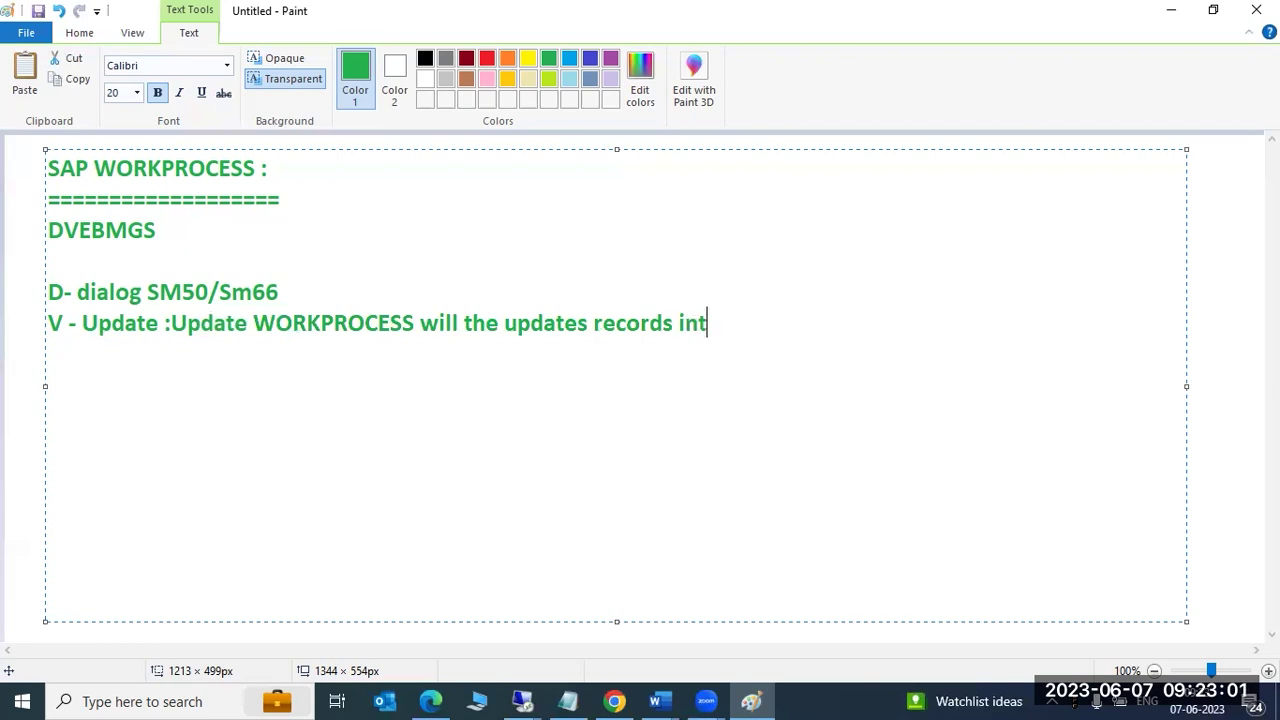
pyautogui.write('o Db level ')
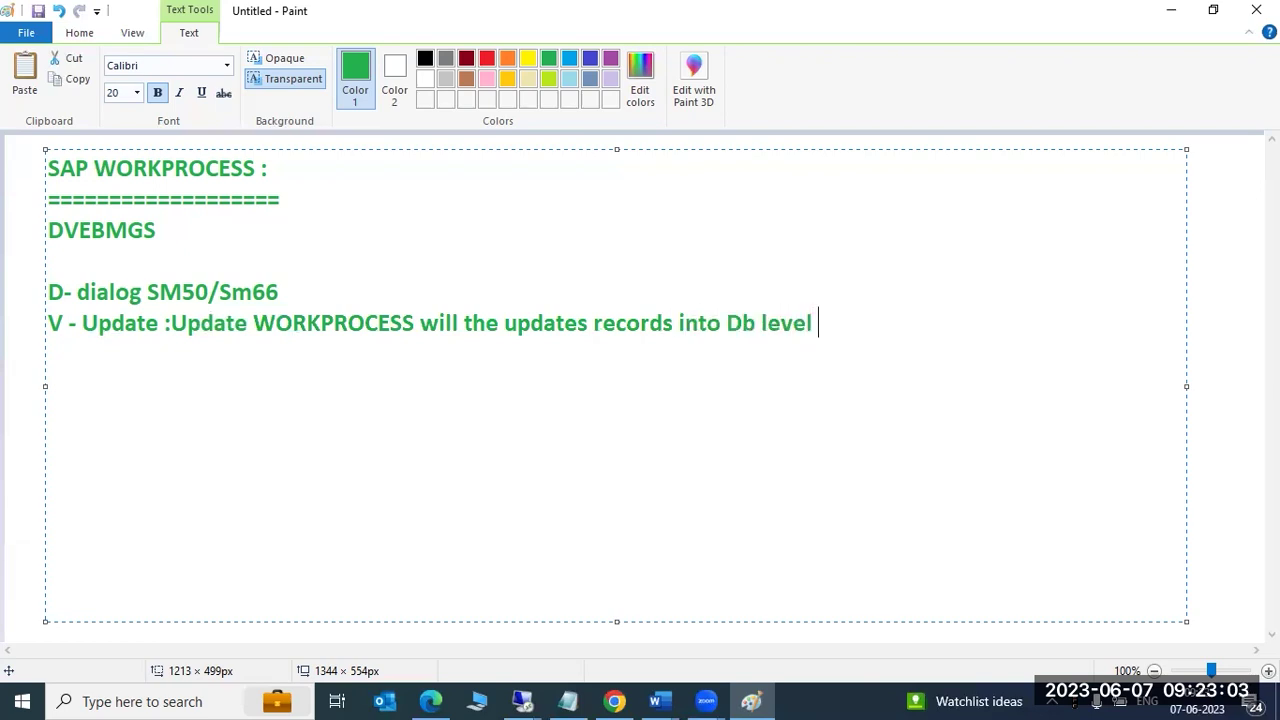
pyautogui.write('.')
# Highlight the words 'dialog' and 'Update' for emphasis in the notes.
pyautogui.moveTo(90, 292); pyautogui.dragTo(186, 293)
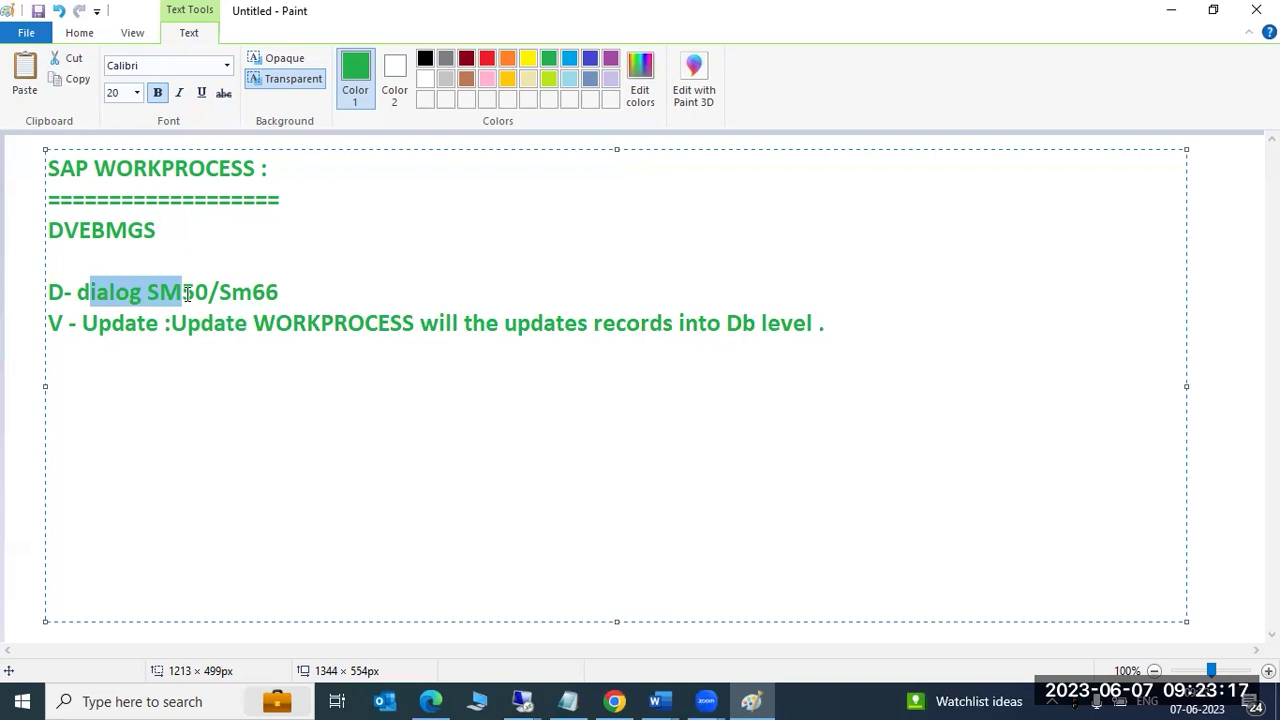
pyautogui.click(186, 292)
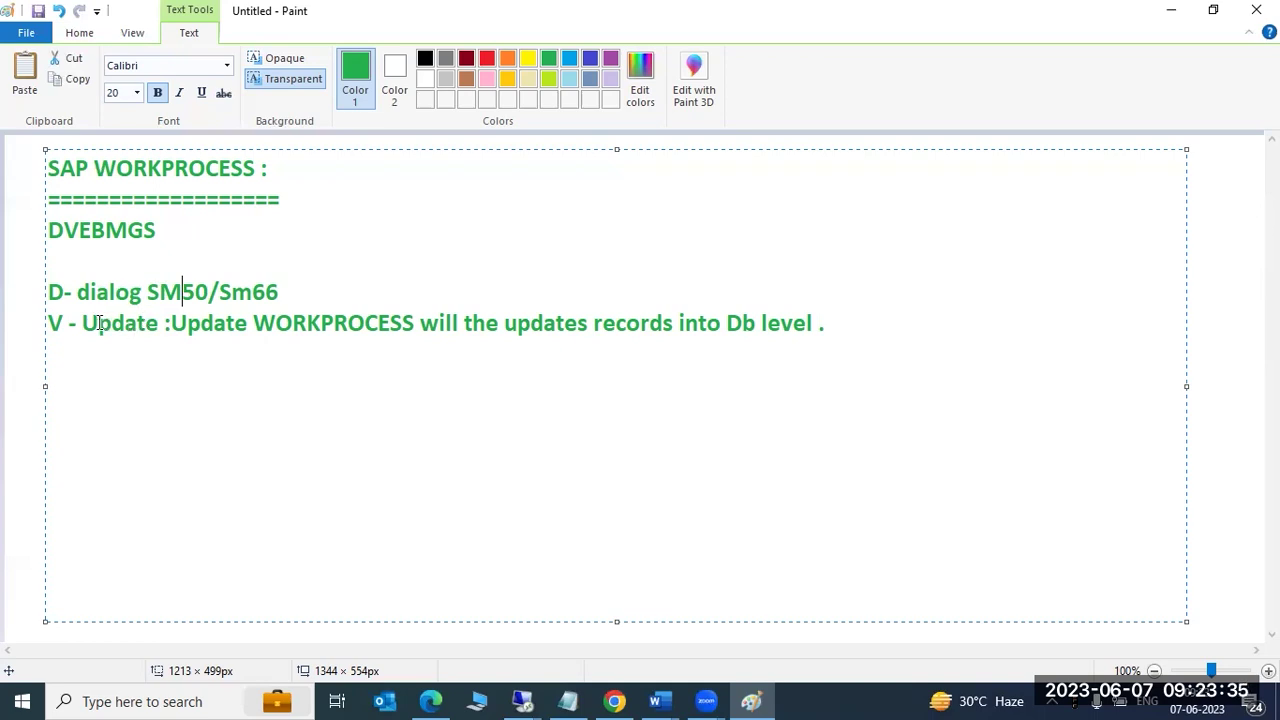
pyautogui.moveTo(91, 324); pyautogui.dragTo(150, 331)
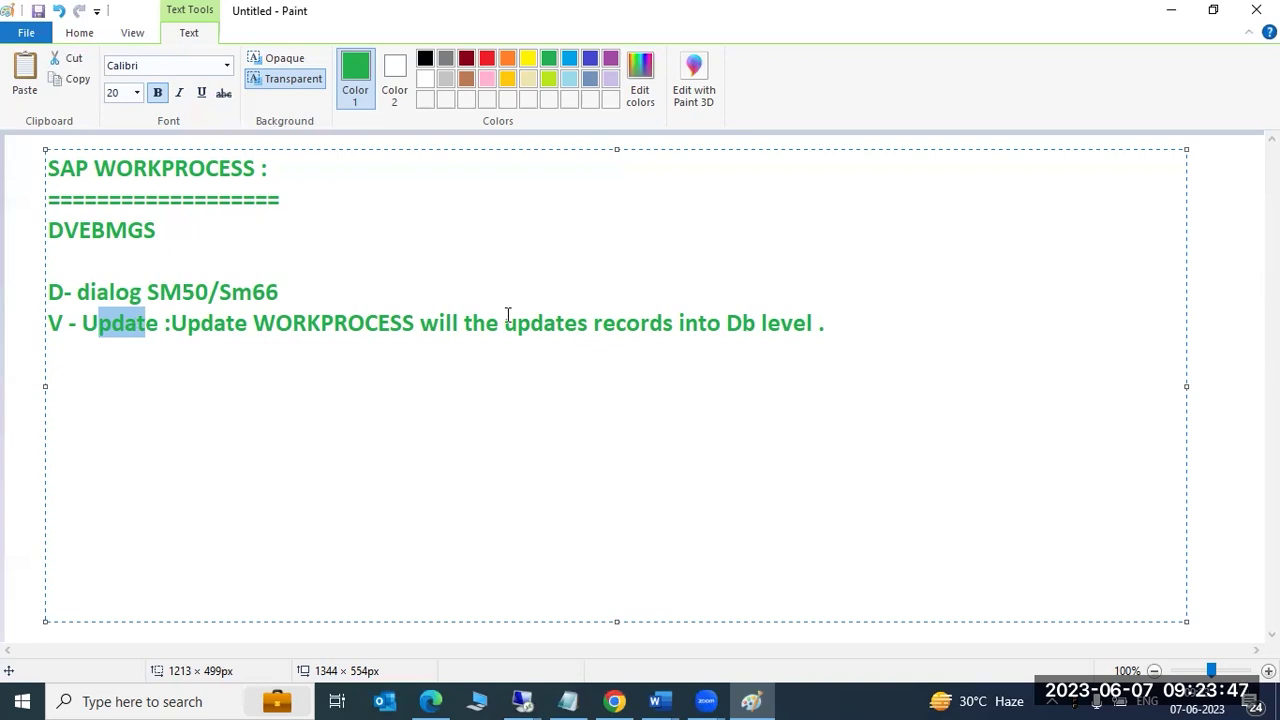
pyautogui.click(855, 324)
# Add the SM13 failed-update-requests line and an Sm14 line about checking whether updates are active.
pyautogui.press('Return')
pyautogui.write('SM13')
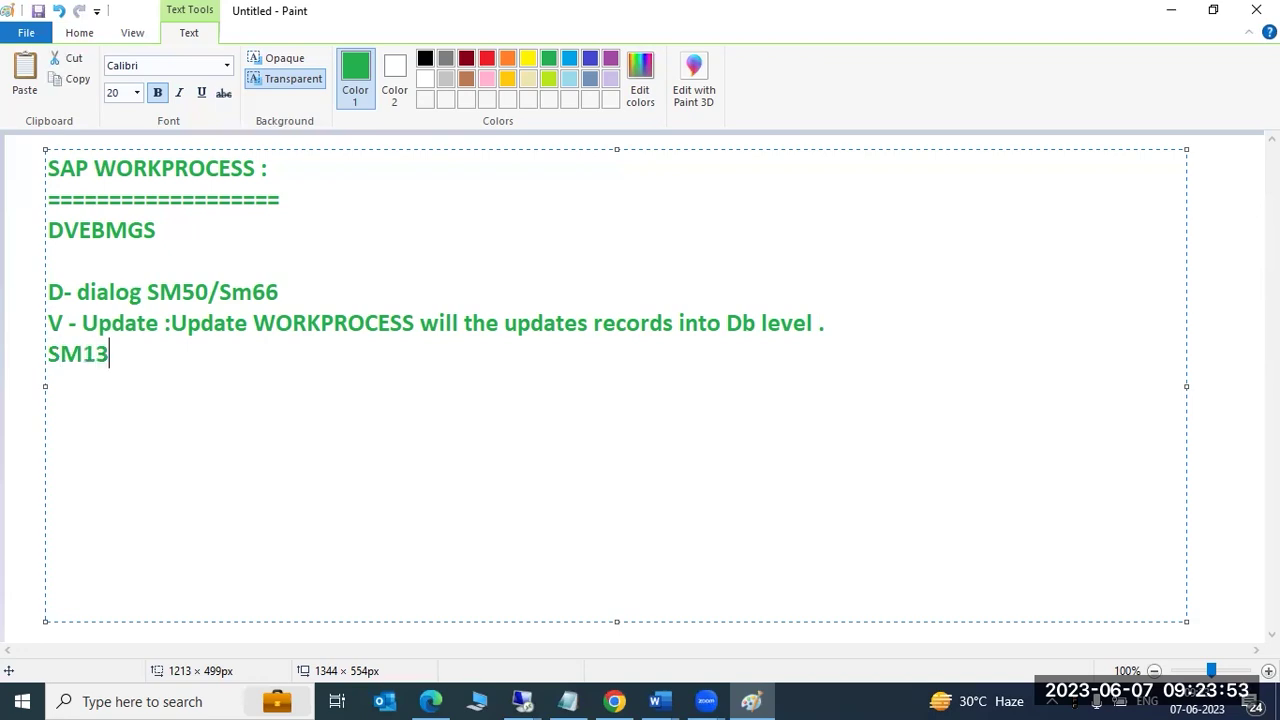
pyautogui.write(' - we cna check ')
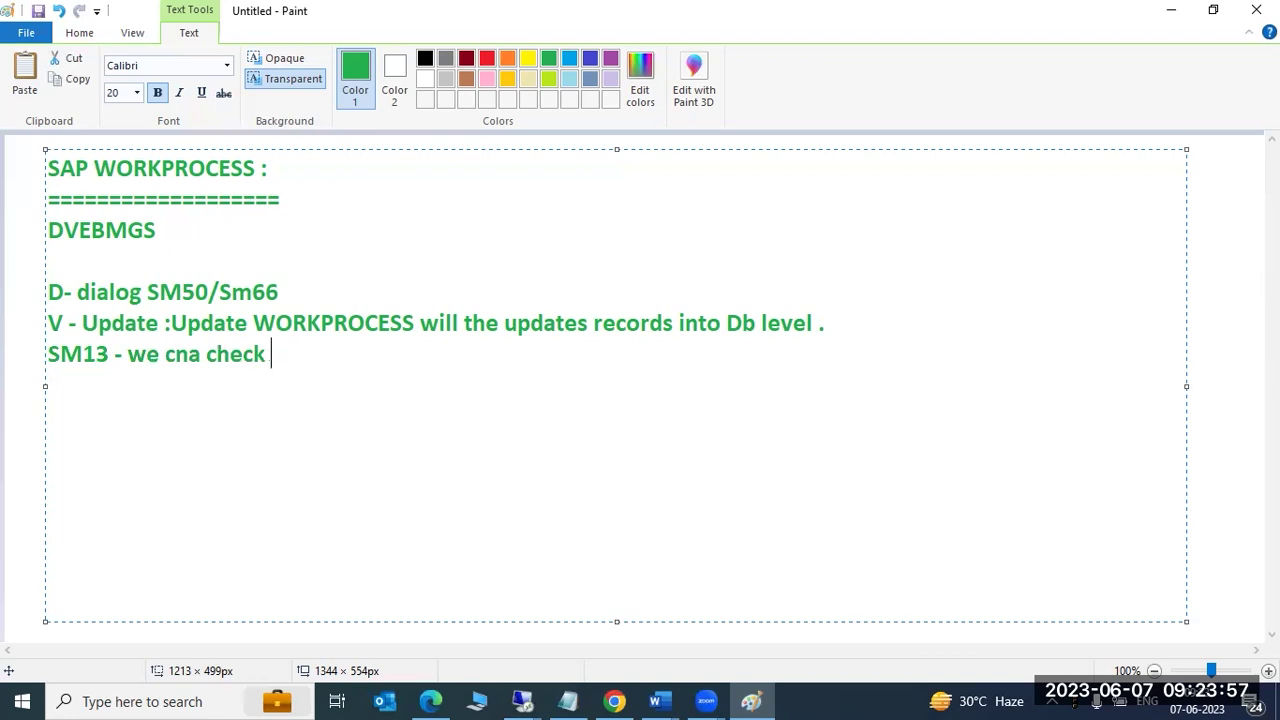
pyautogui.write('the if ')
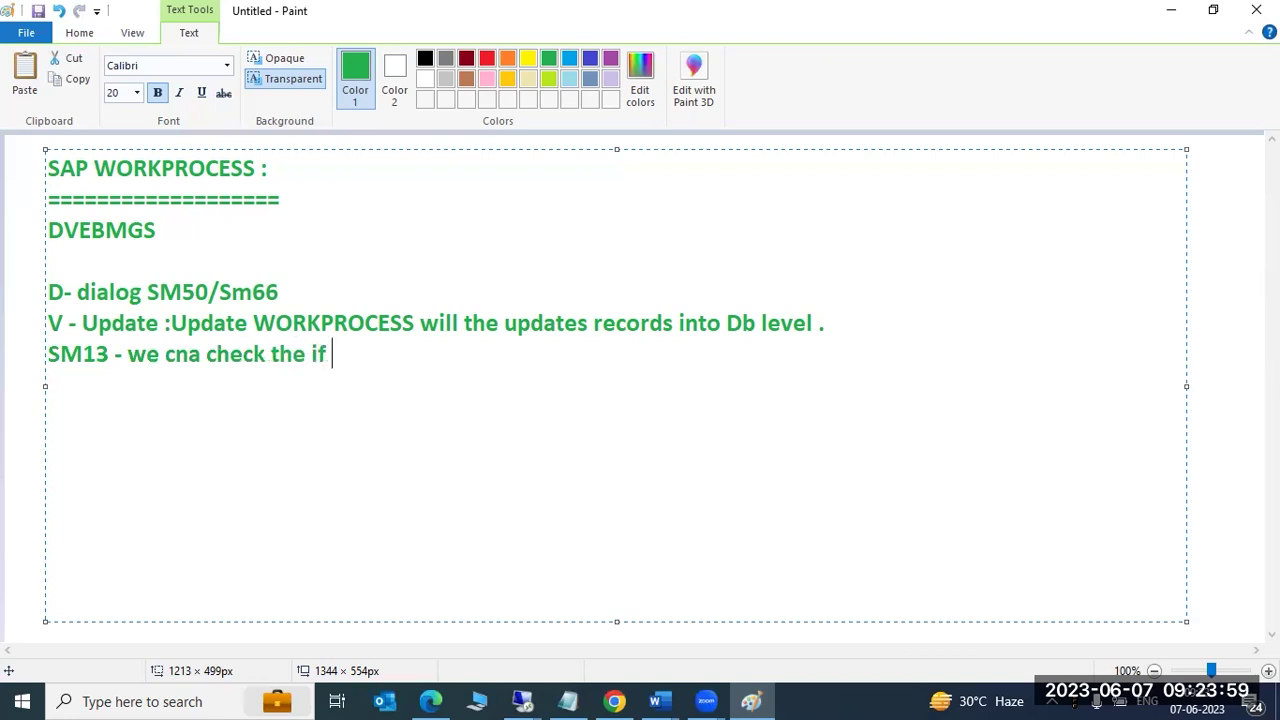
pyautogui.write('any failed ')
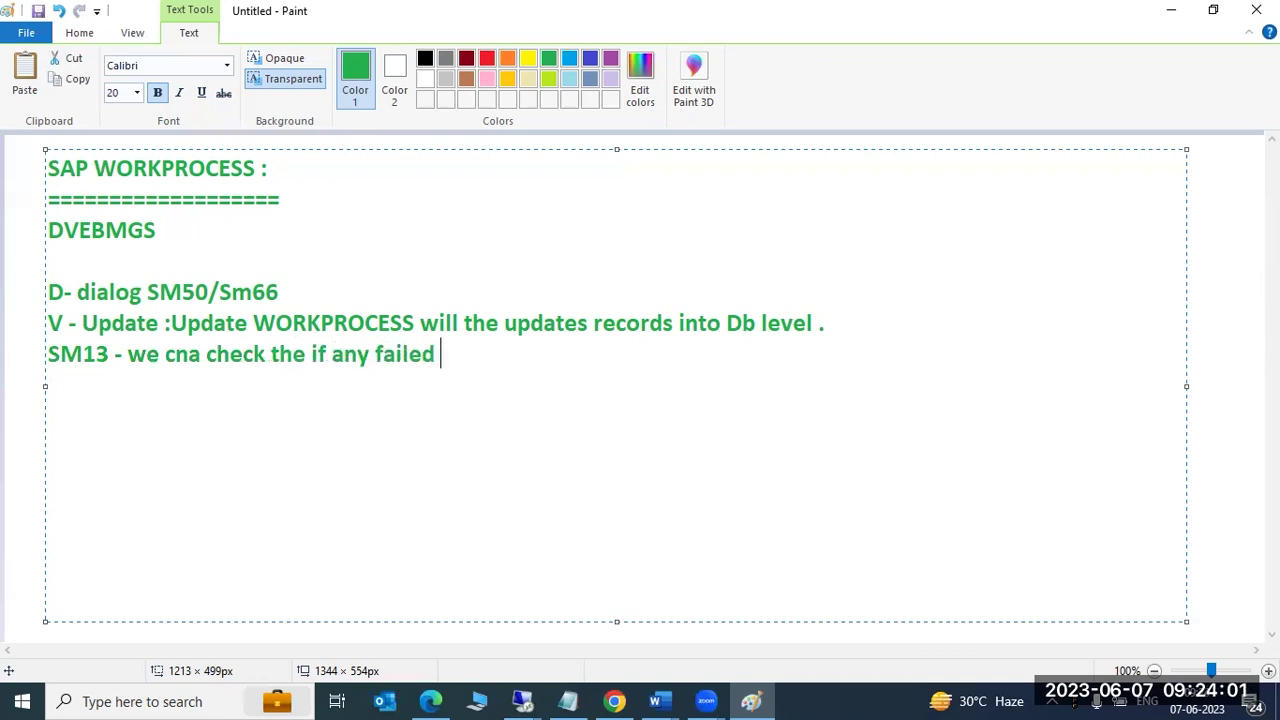
pyautogui.write('update reque')
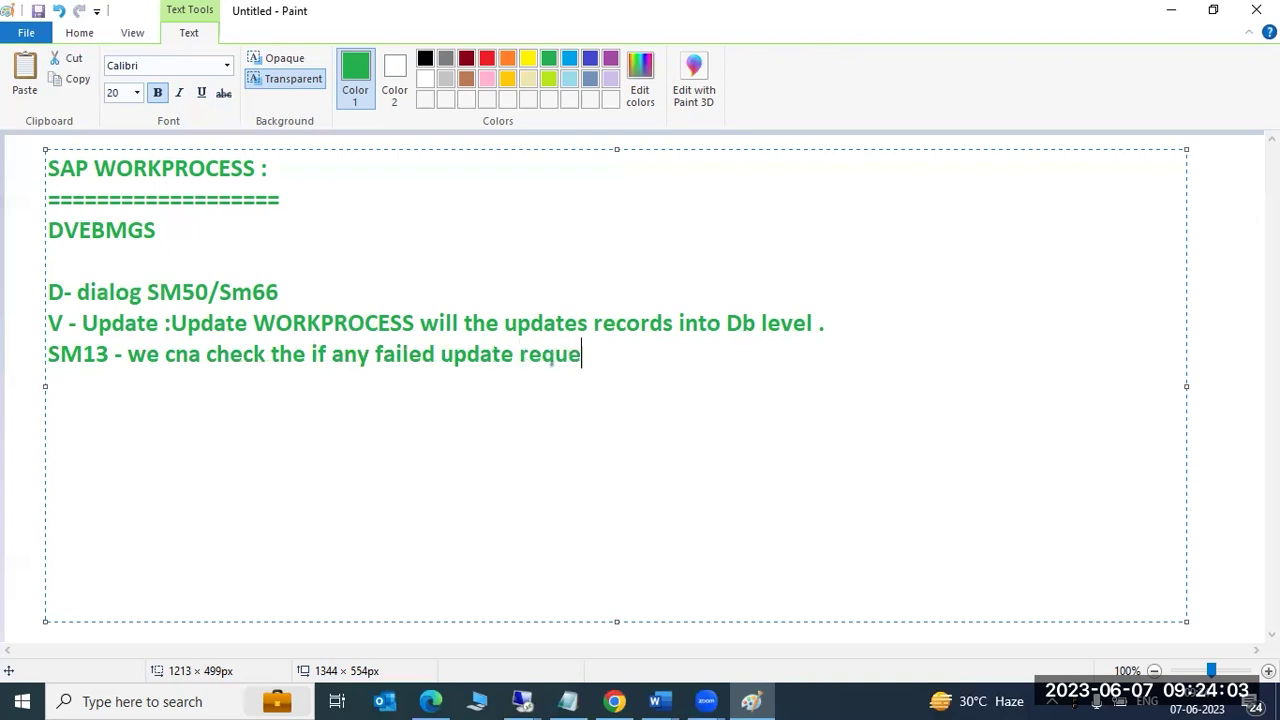
pyautogui.write('sts or not ?')
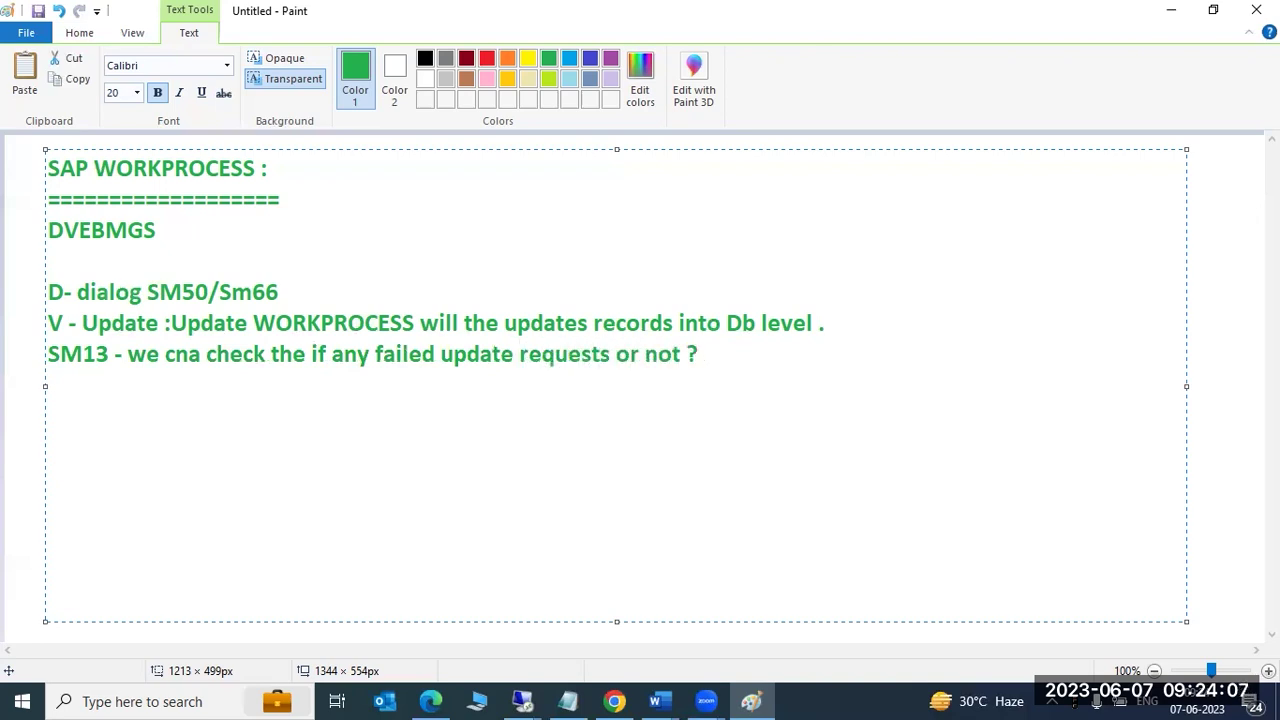
pyautogui.press('Return')
pyautogui.write('Sm14 - we c')
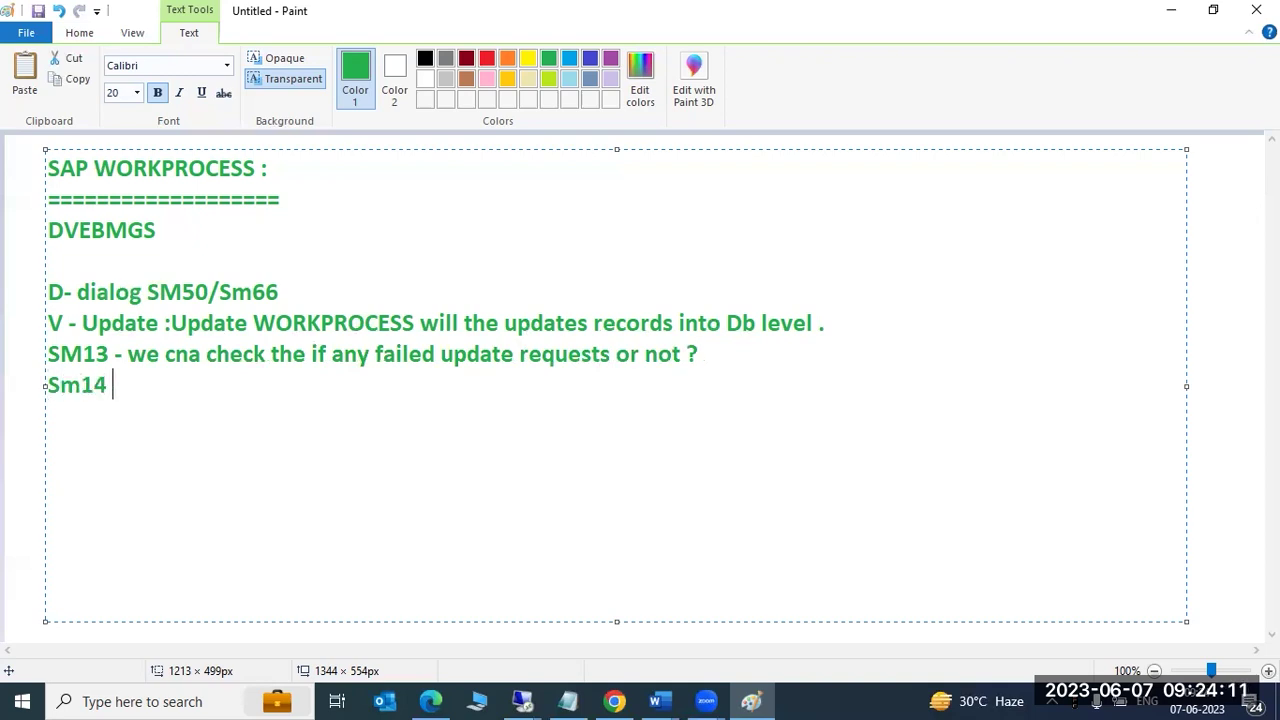
pyautogui.write('an ')
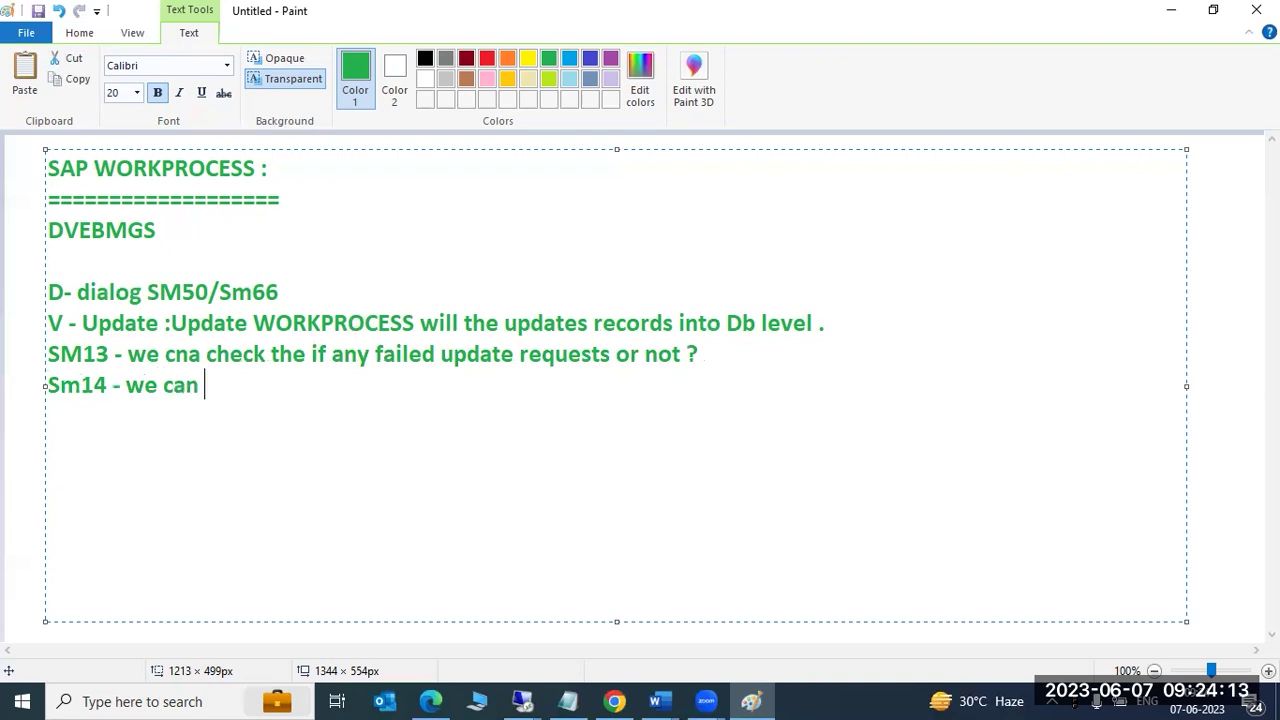
pyautogui.write('check whe')
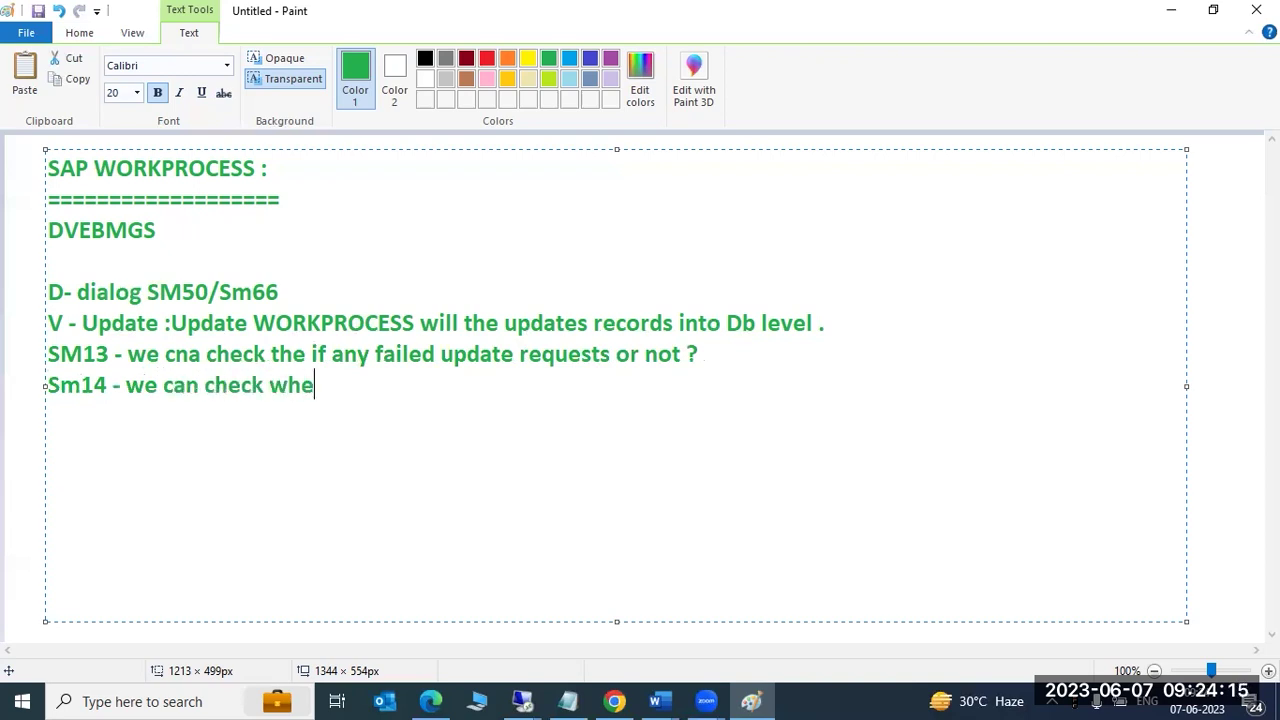
pyautogui.write('hter my')
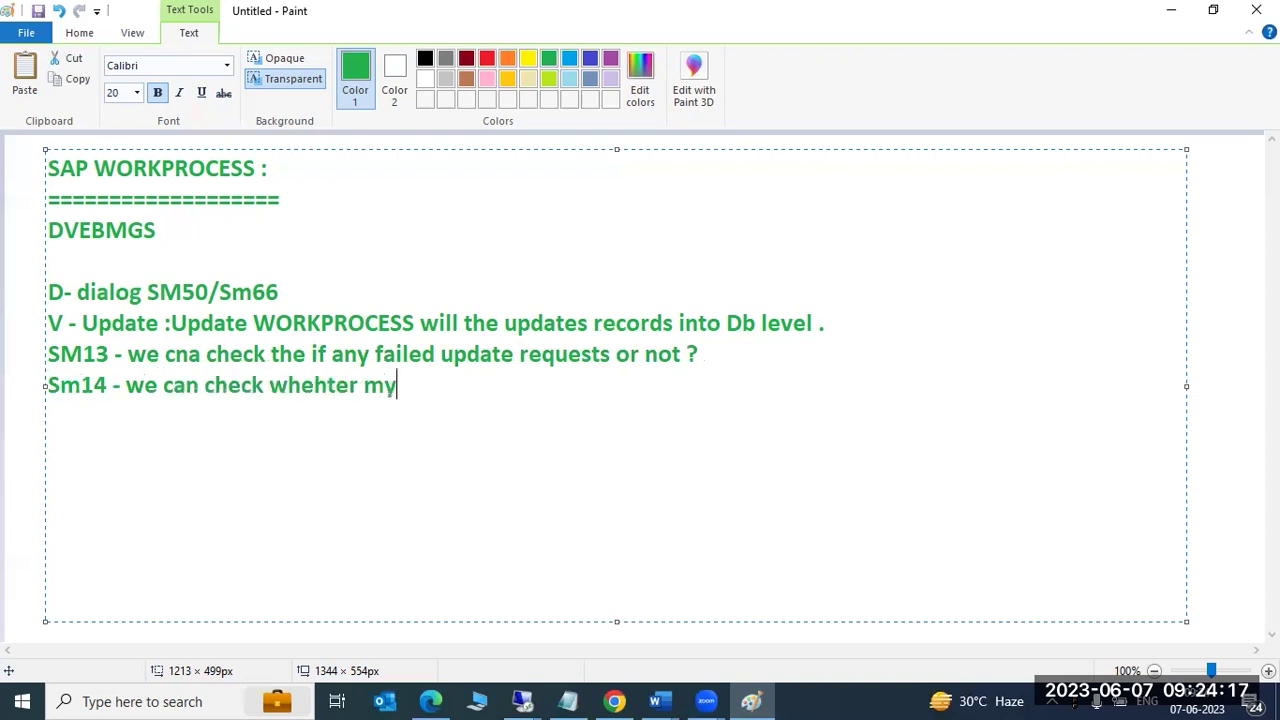
pyautogui.write(' update is ac')
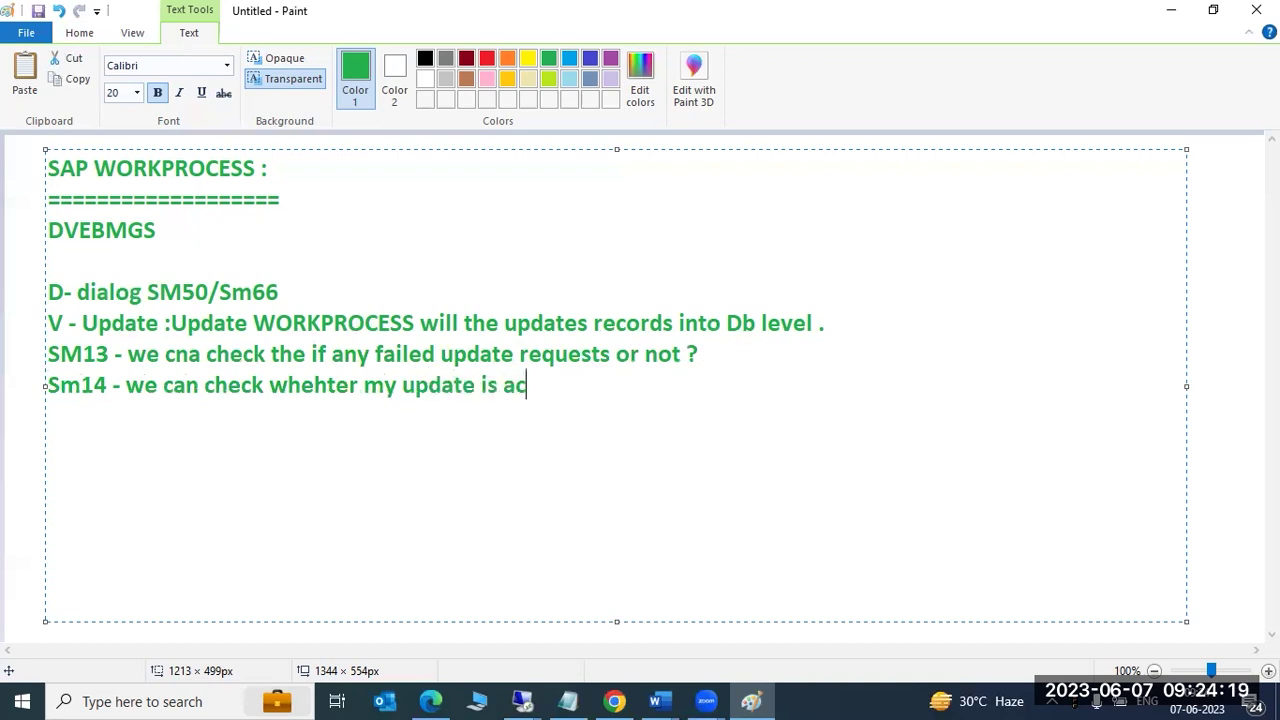
pyautogui.write('tive or not ?')
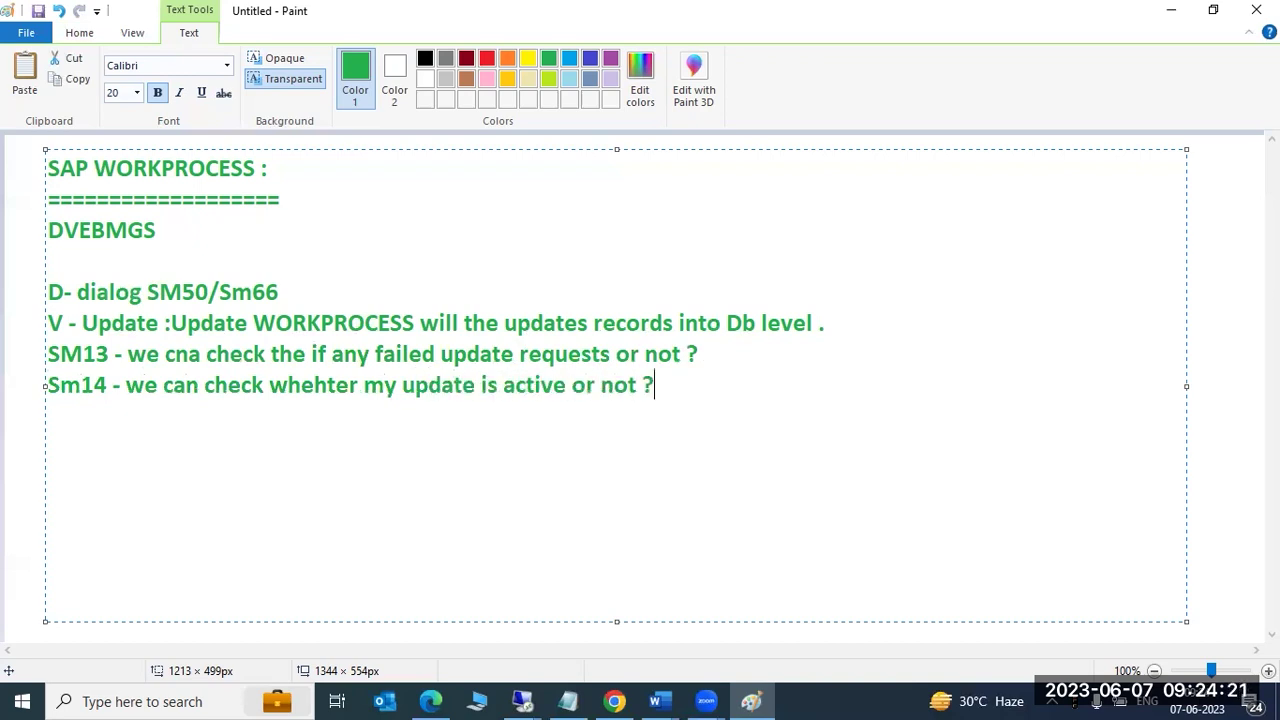
pyautogui.press('BackSpace')
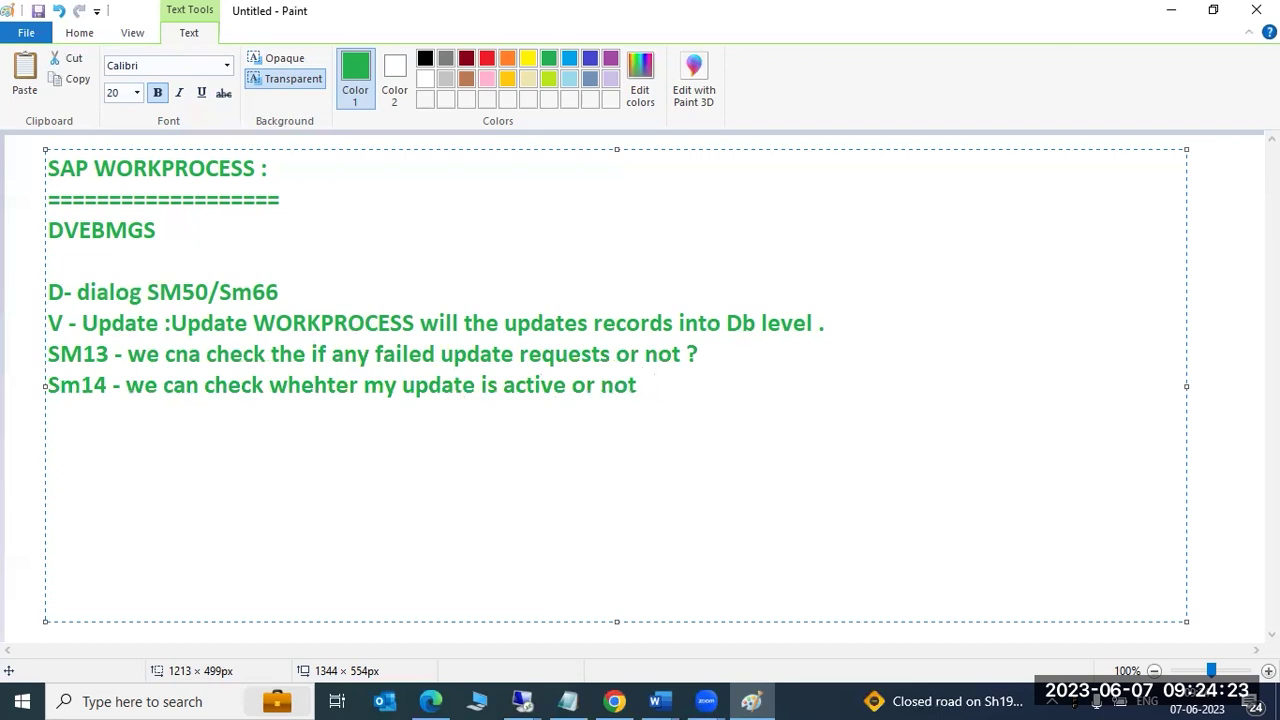
# Switch to the remote server's SAP session and open transaction SM13 (Update Requests).
pyautogui.click(522, 701)
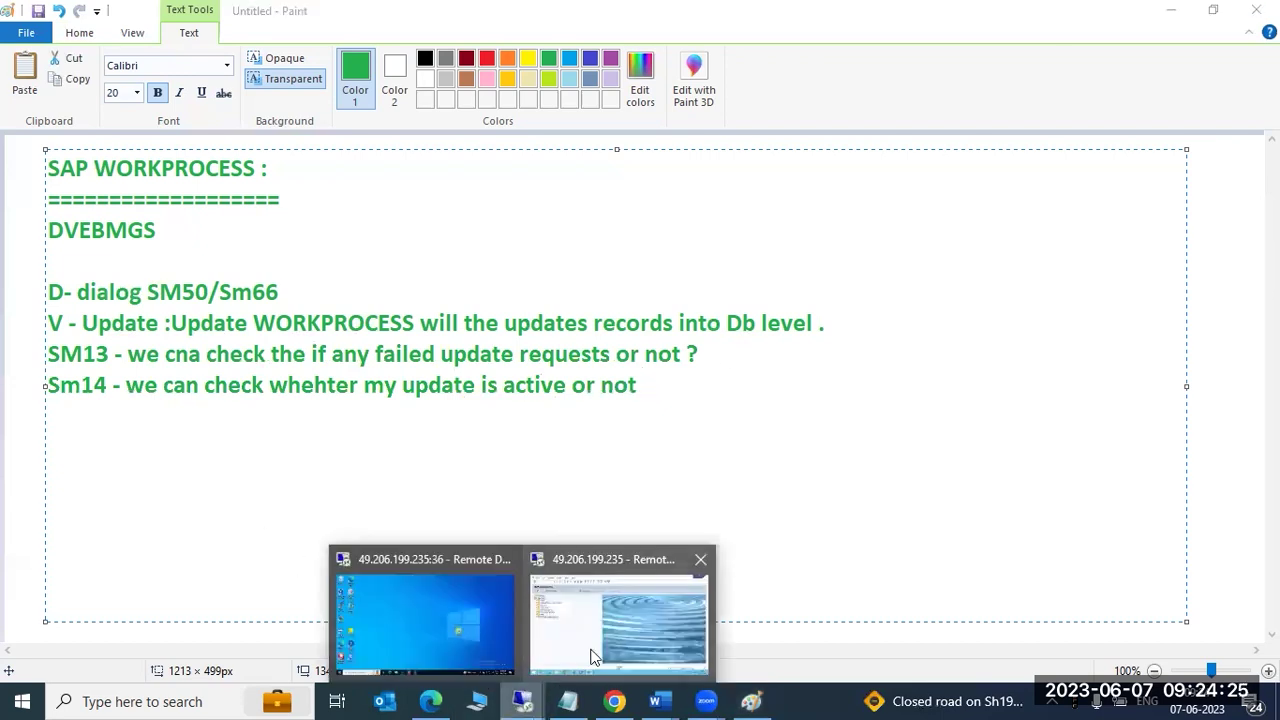
pyautogui.click(591, 657)
pyautogui.write('sm13')
pyautogui.press('Return')
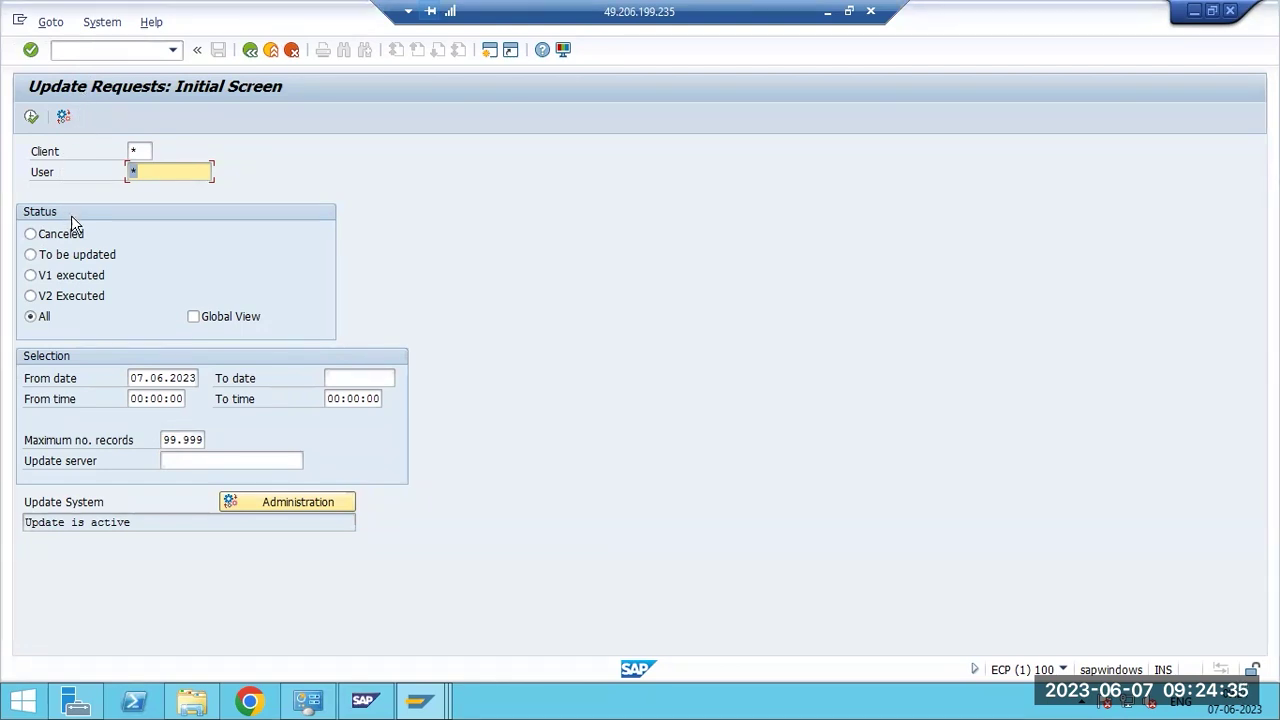
pyautogui.click(143, 152)
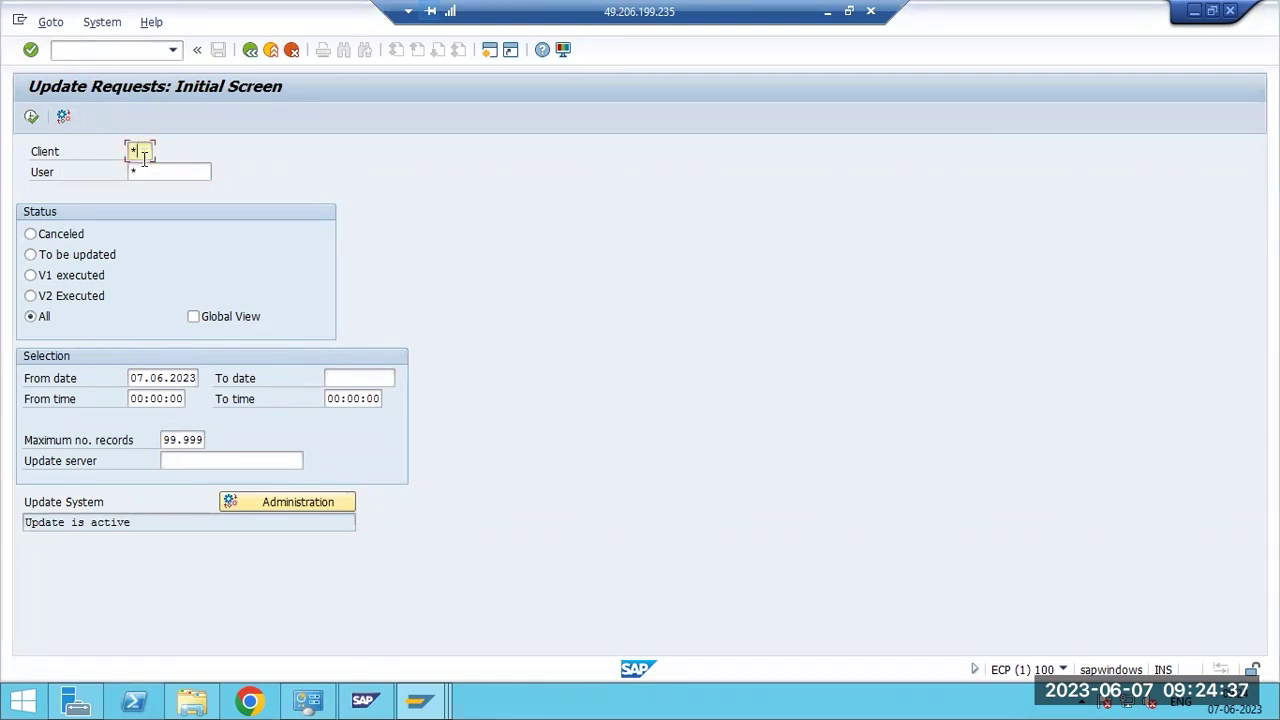
pyautogui.click(143, 171)
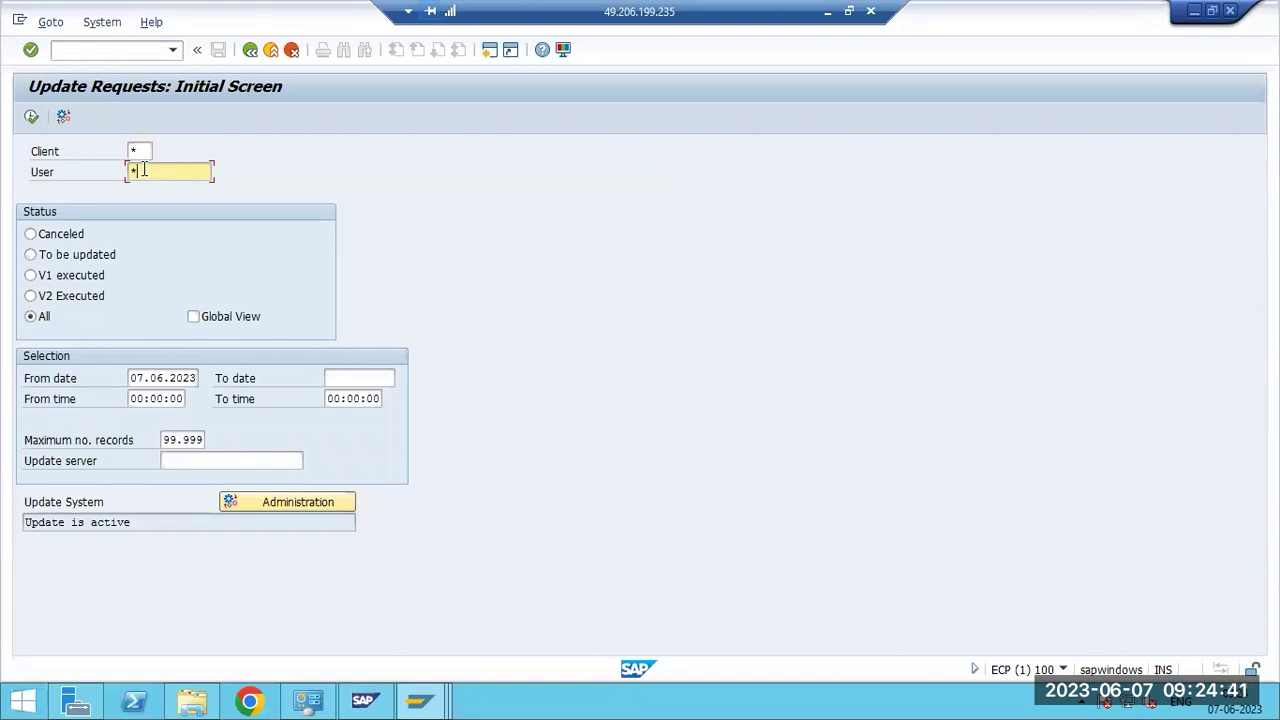
pyautogui.click(143, 152)
pyautogui.click(144, 169)
# Try the Canceled, To be updated and V1 executed statuses, return to All, and set From date 06.06.2023.
pyautogui.click(41, 236)
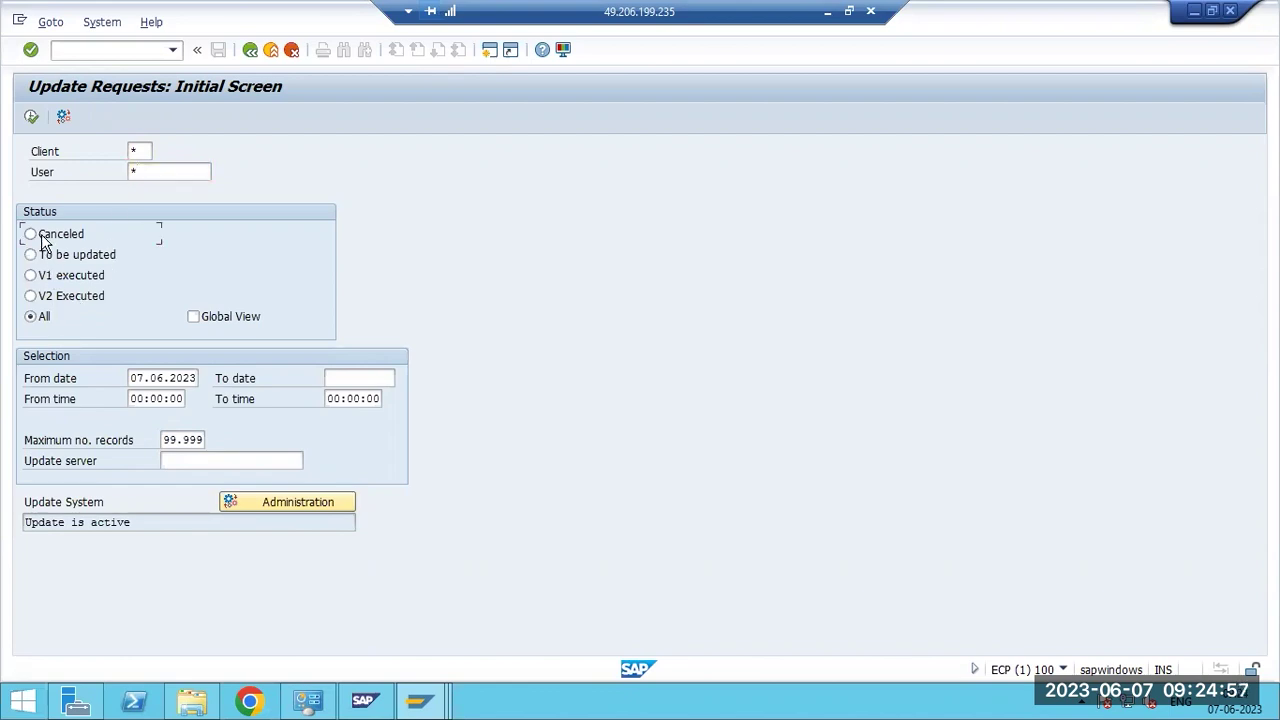
pyautogui.click(45, 257)
pyautogui.click(49, 280)
pyautogui.click(41, 318)
pyautogui.click(147, 378)
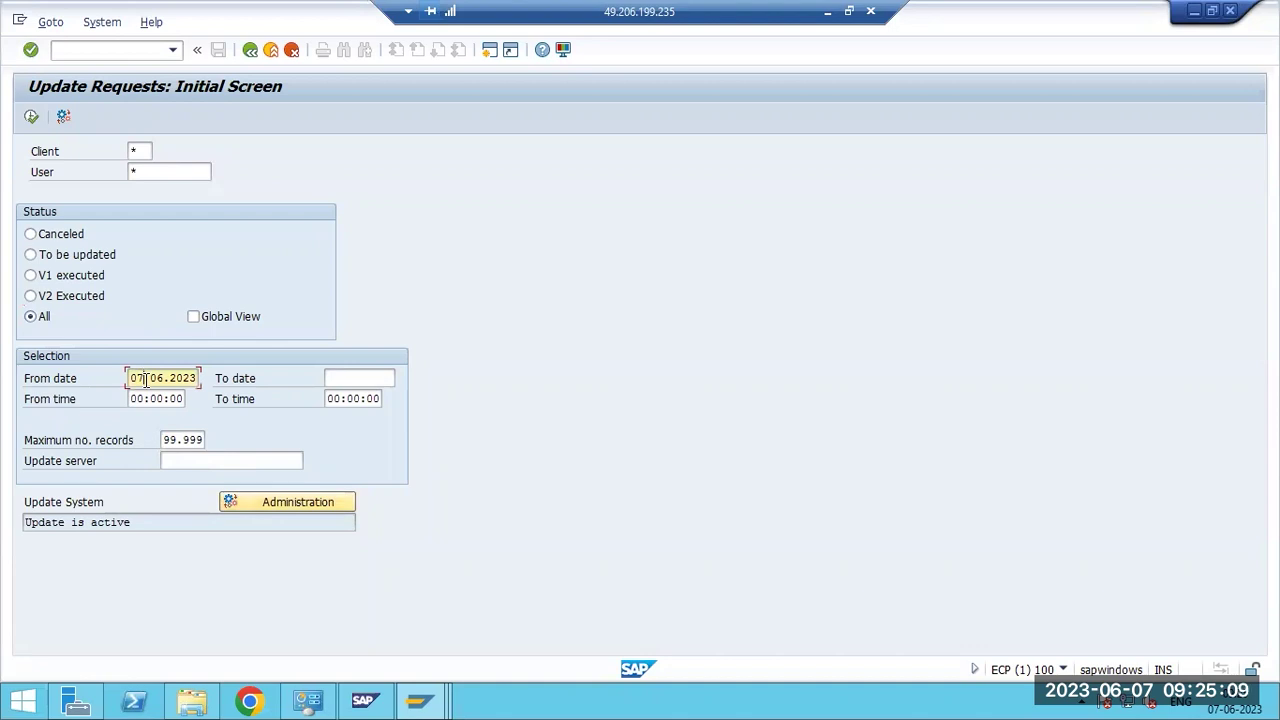
pyautogui.press('BackSpace')
pyautogui.write('6')
# Execute the update requests query, leave the resulting runtime error, and reopen SM13.
pyautogui.click(32, 118)
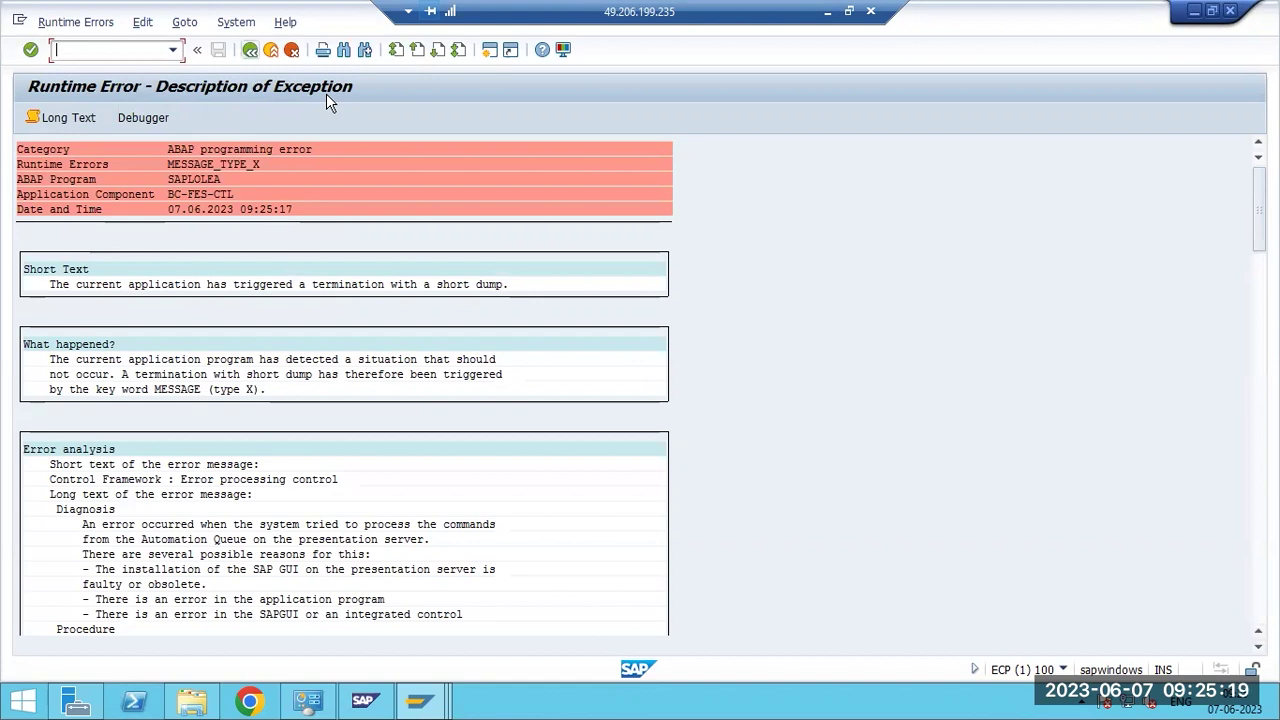
pyautogui.click(250, 49)
pyautogui.click(83, 53)
pyautogui.write('sm13')
pyautogui.press('Return')
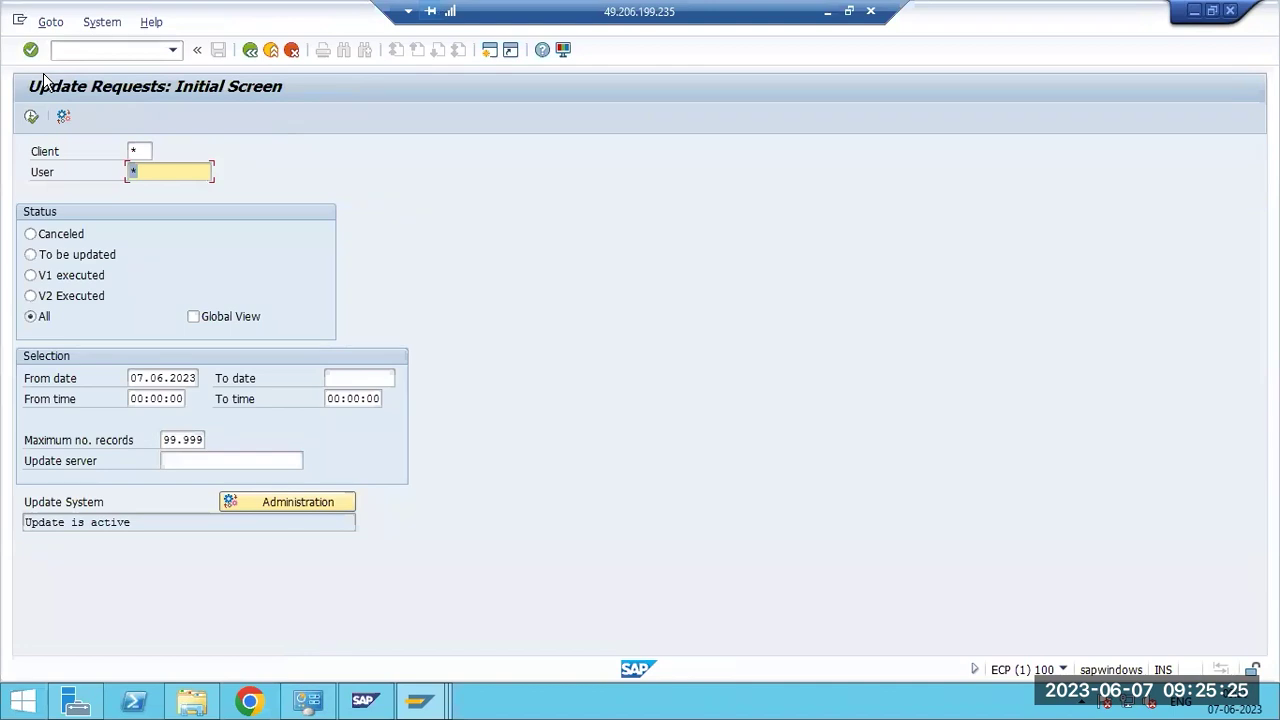
pyautogui.click(263, 702)
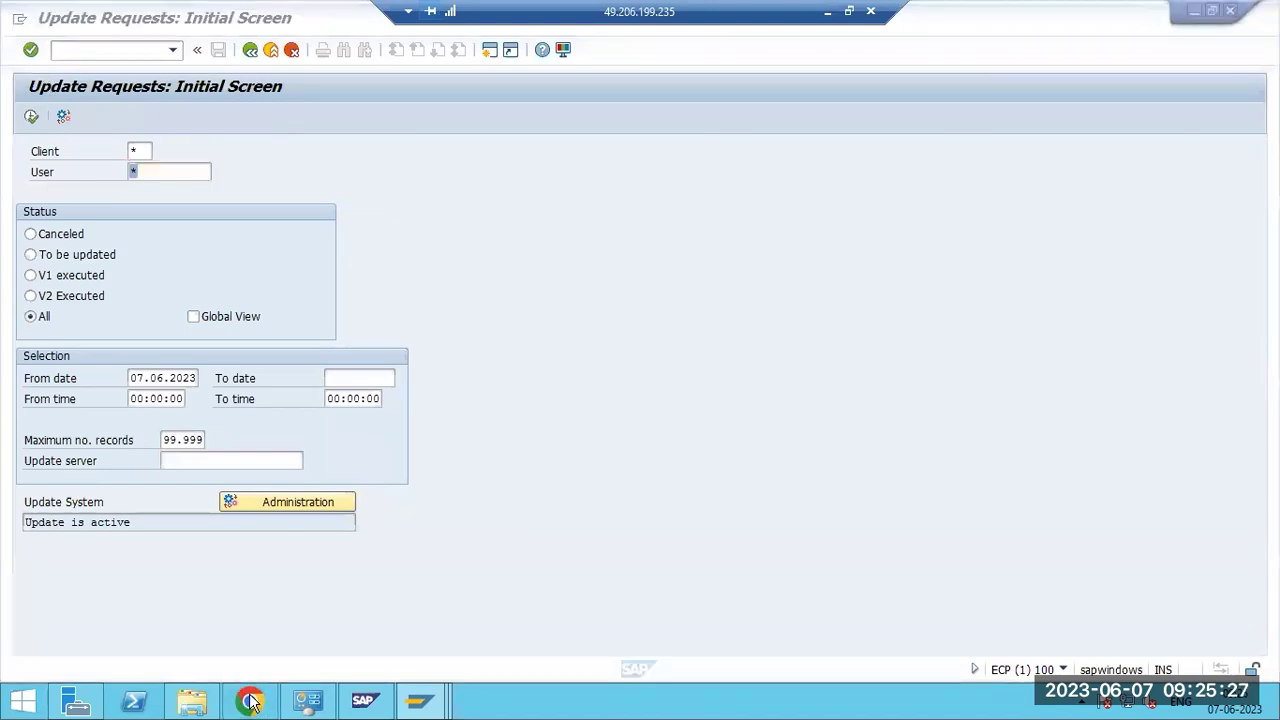
pyautogui.click(213, 706)
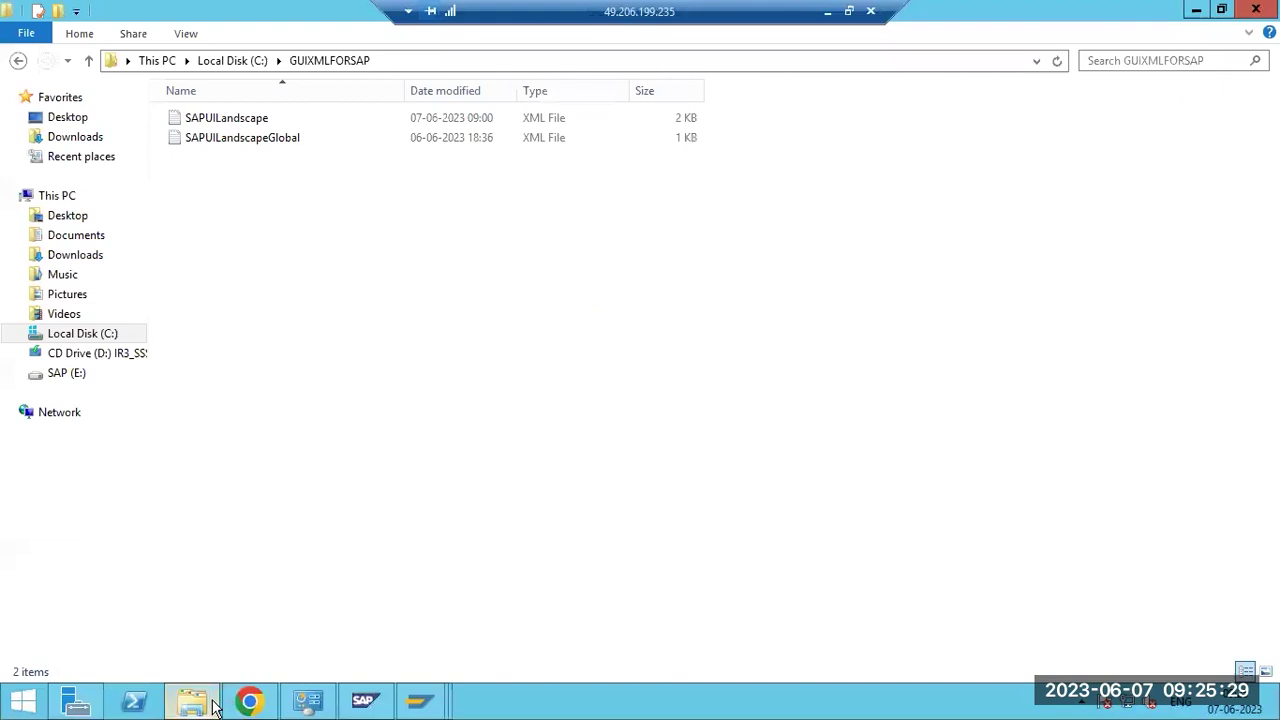
pyautogui.click(83, 142)
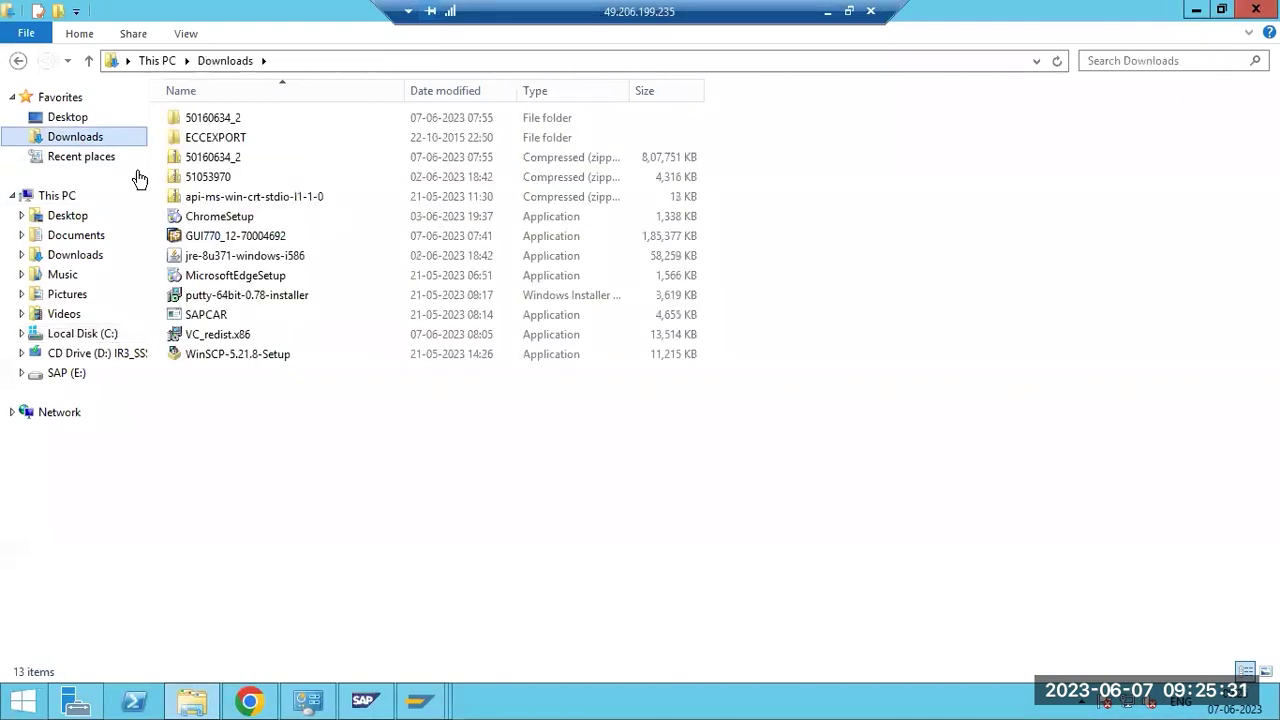
pyautogui.click(250, 237)
pyautogui.doubleClick(250, 237)
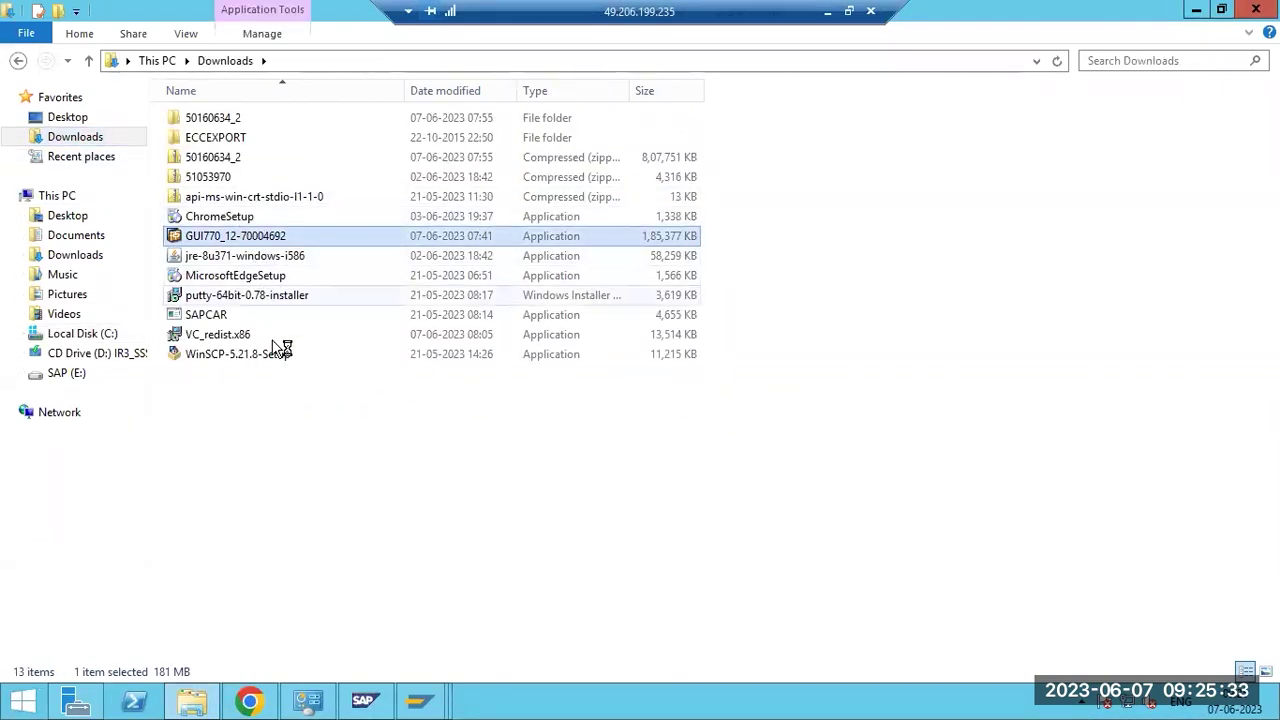
pyautogui.click(698, 371)
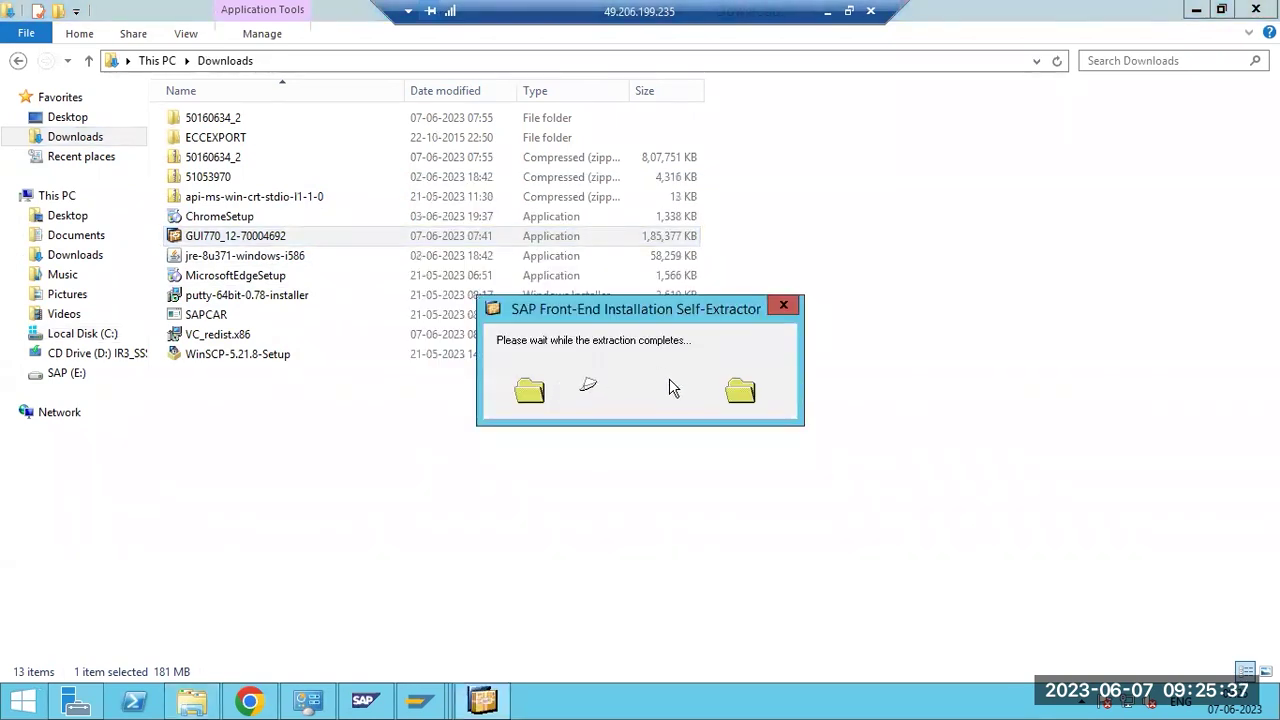
# Rerun the SM13 update requests search and mark the error lines in the resulting short dump.
pyautogui.moveTo(422, 700)
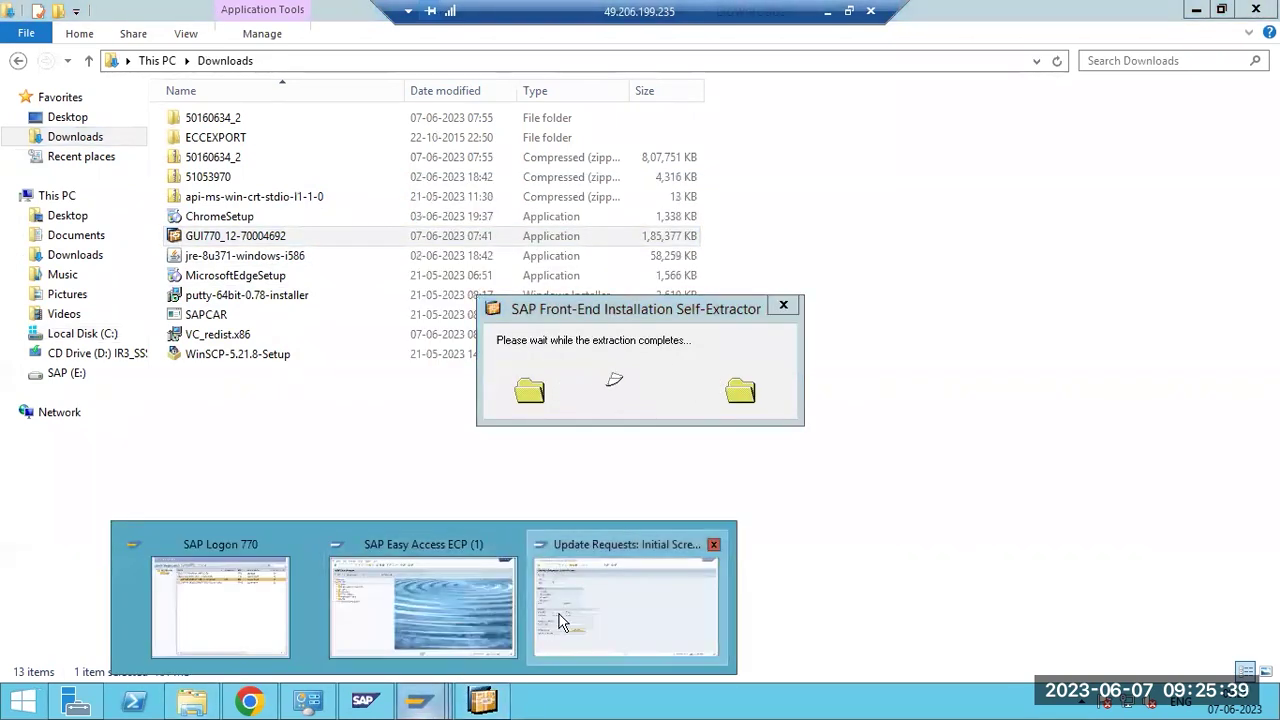
pyautogui.click(566, 620)
pyautogui.click(31, 118)
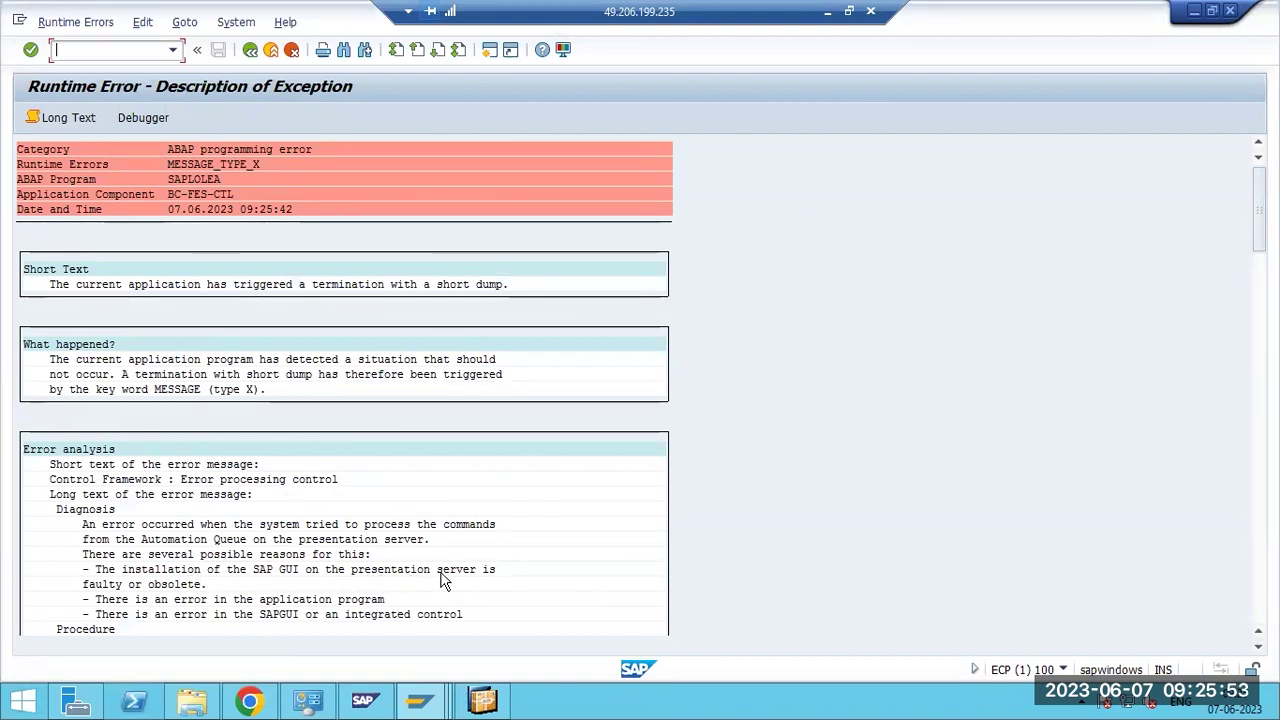
pyautogui.click(168, 600)
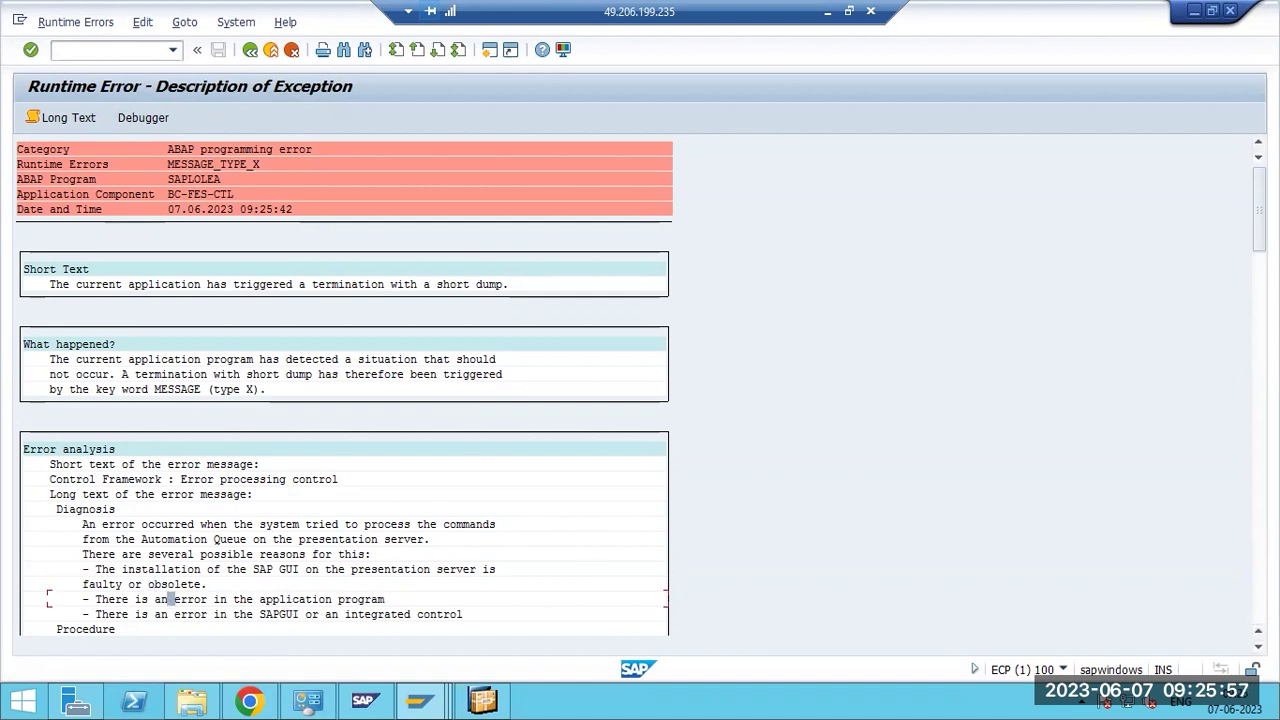
pyautogui.scroll(-2, 1158, 527)
pyautogui.scroll(-2, 766, 543)
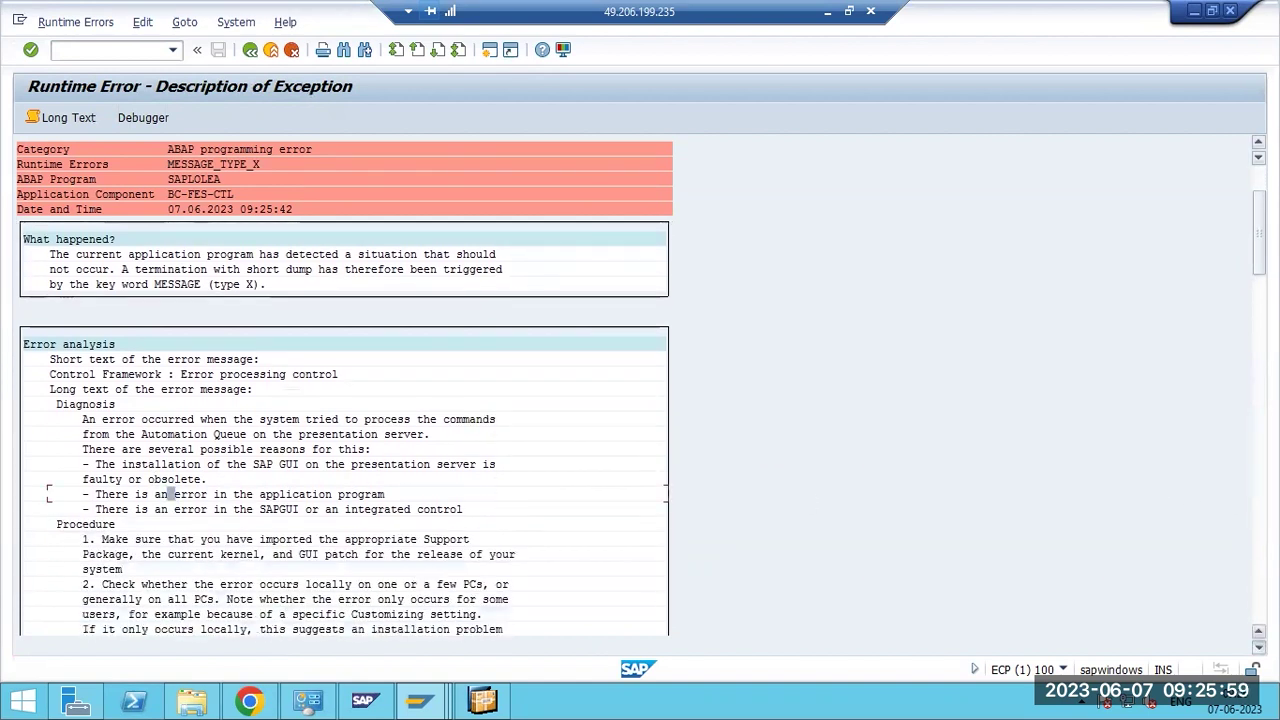
pyautogui.click(277, 481)
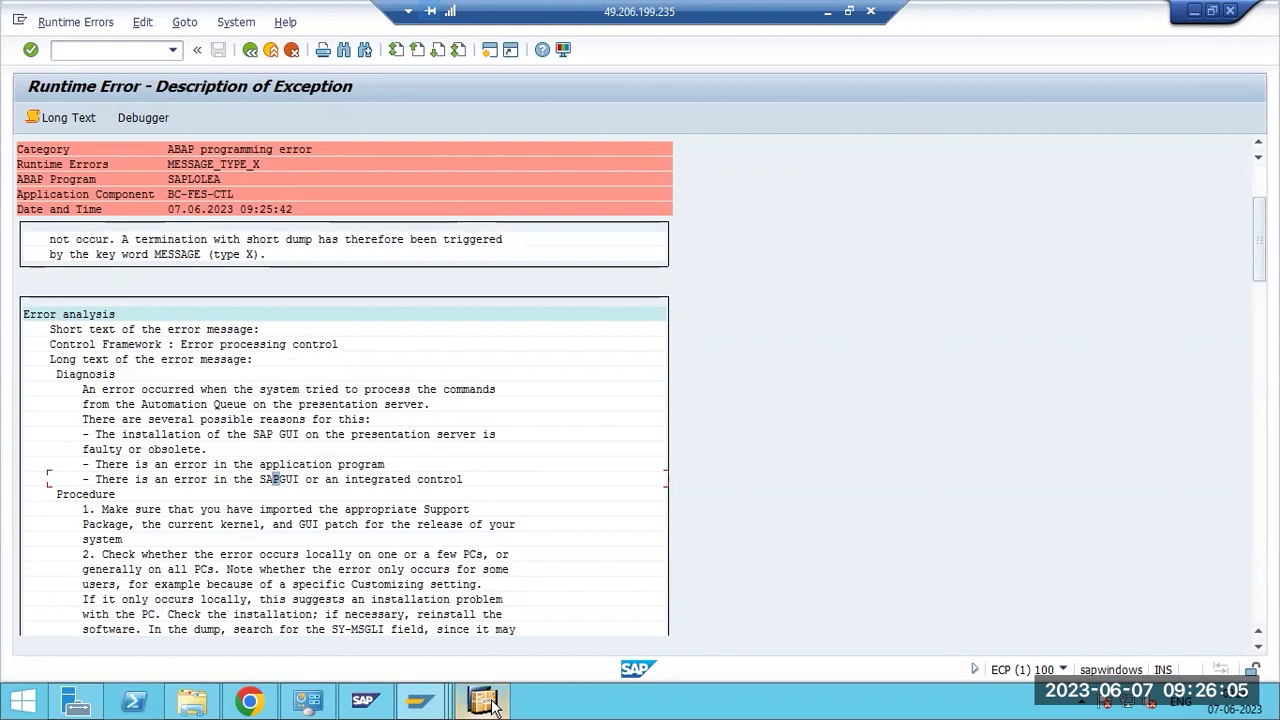
# Continue the SAP Front End Installer through to a successful install, then close it.
pyautogui.click(822, 440)
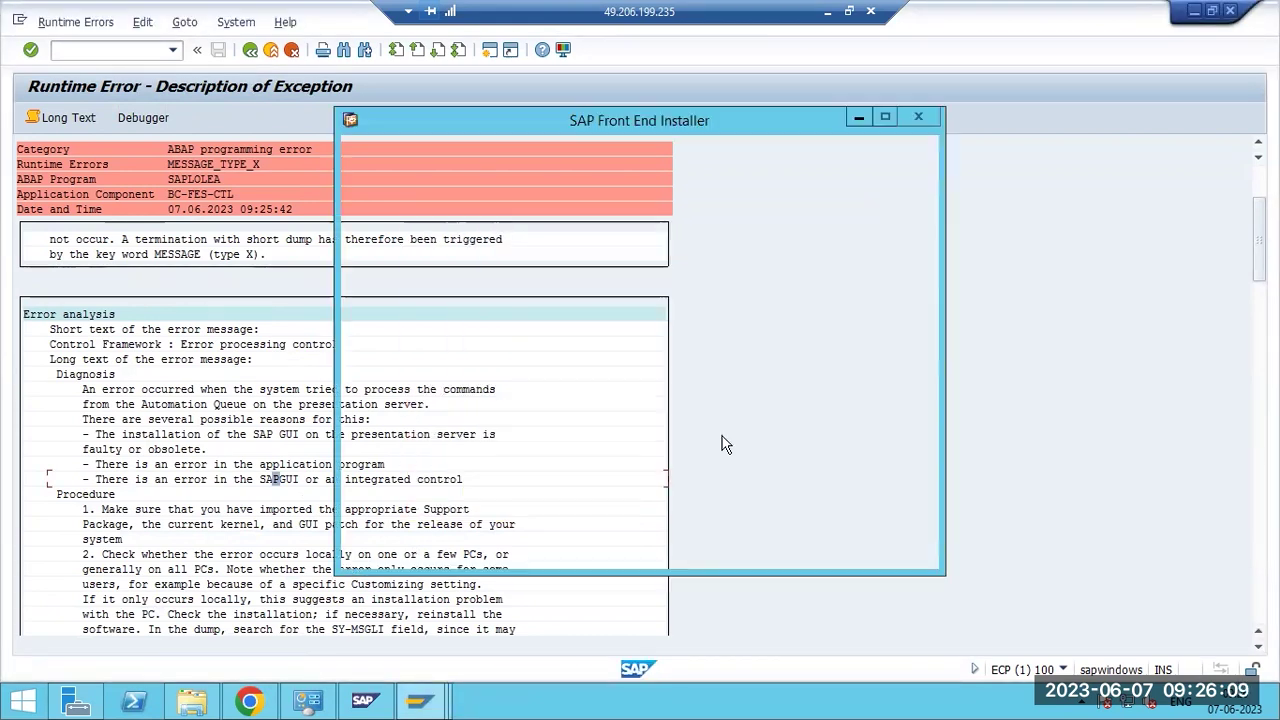
pyautogui.click(806, 545)
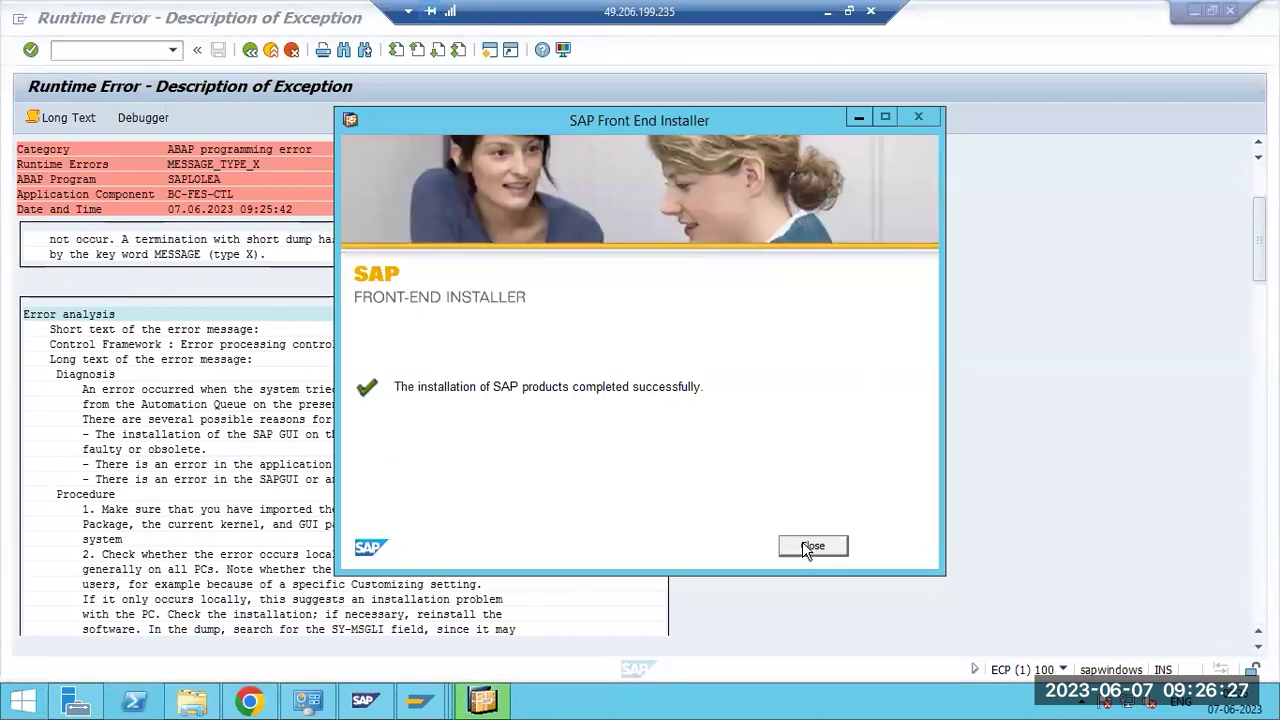
pyautogui.click(812, 546)
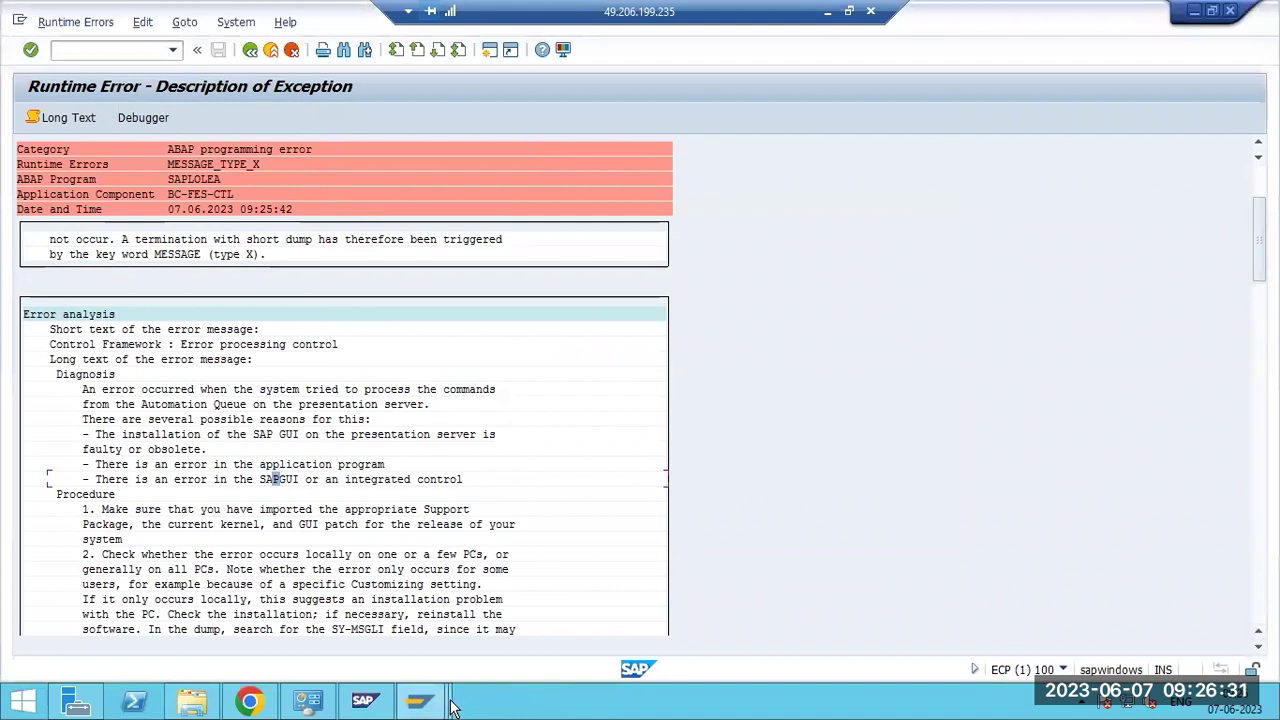
# Log off both the runtime-error session and the SAP Easy Access session.
pyautogui.click(1230, 10)
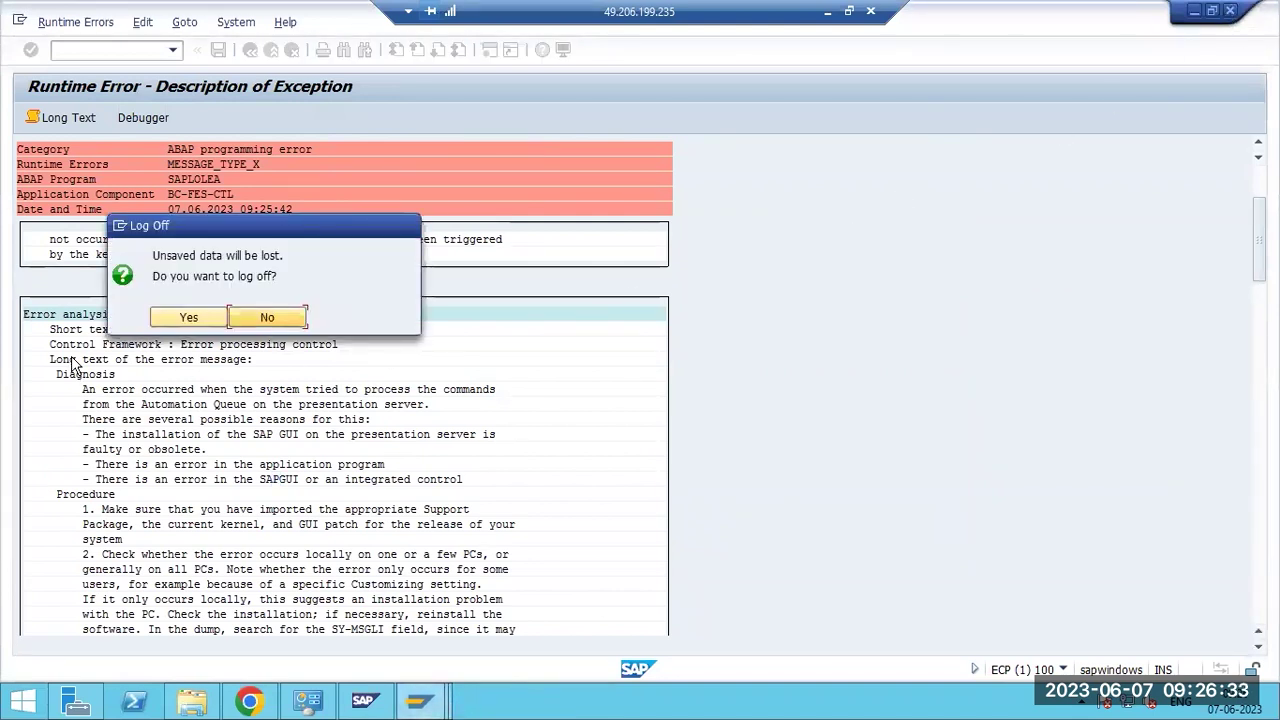
pyautogui.click(189, 314)
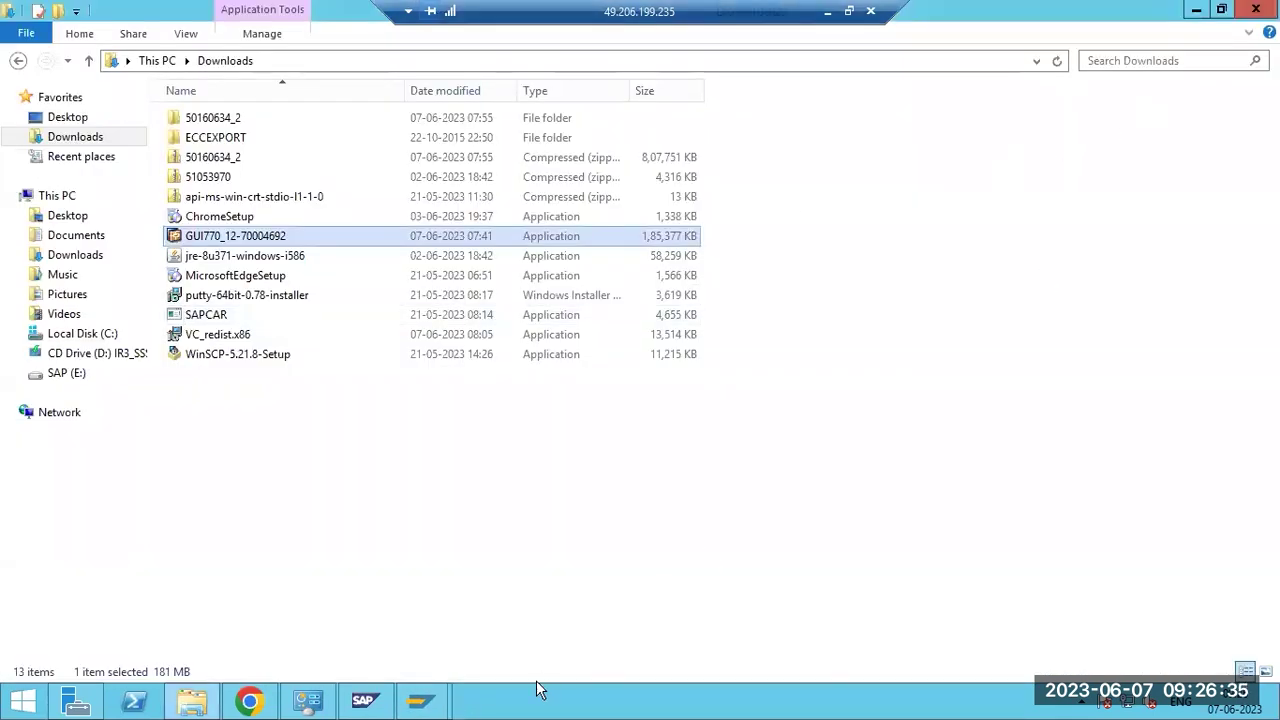
pyautogui.moveTo(423, 696)
pyautogui.click(525, 594)
pyautogui.click(1230, 10)
pyautogui.click(178, 346)
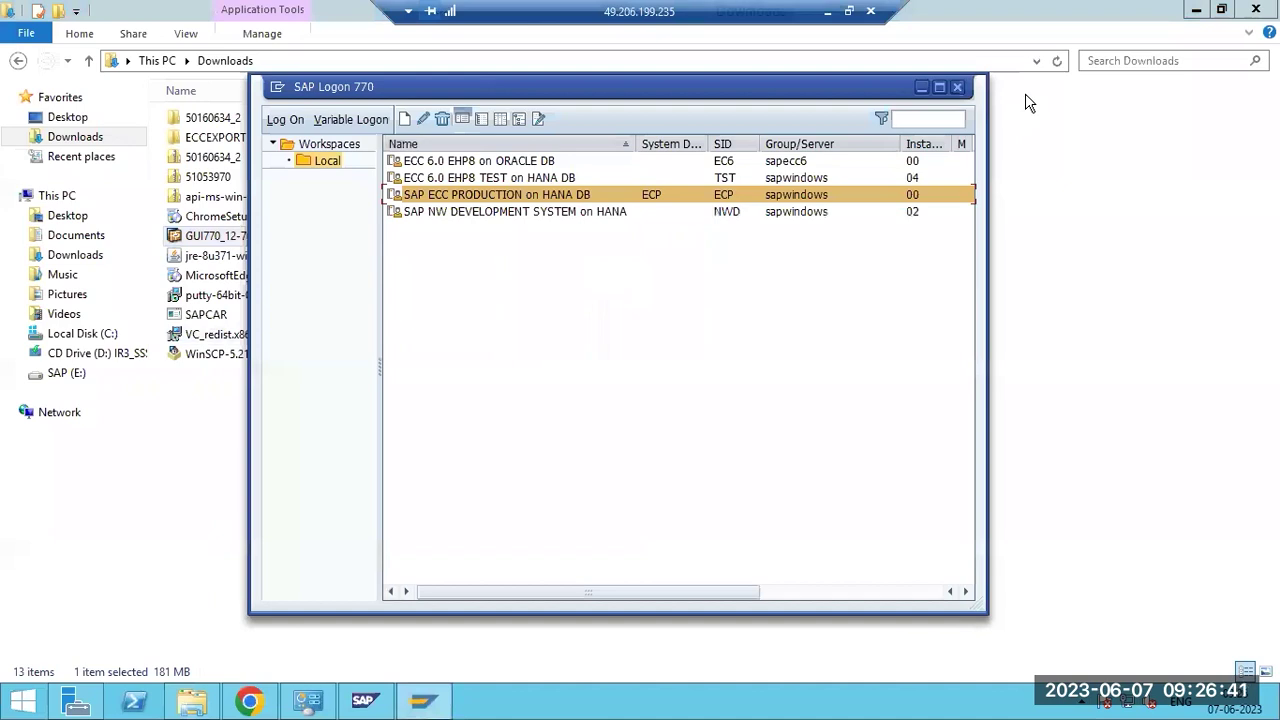
# Close and relaunch SAP Logon from the desktop, then open ECC 6.0 EHP8 on ORACLE DB.
pyautogui.click(957, 87)
pyautogui.rightClick(712, 703)
pyautogui.click(749, 629)
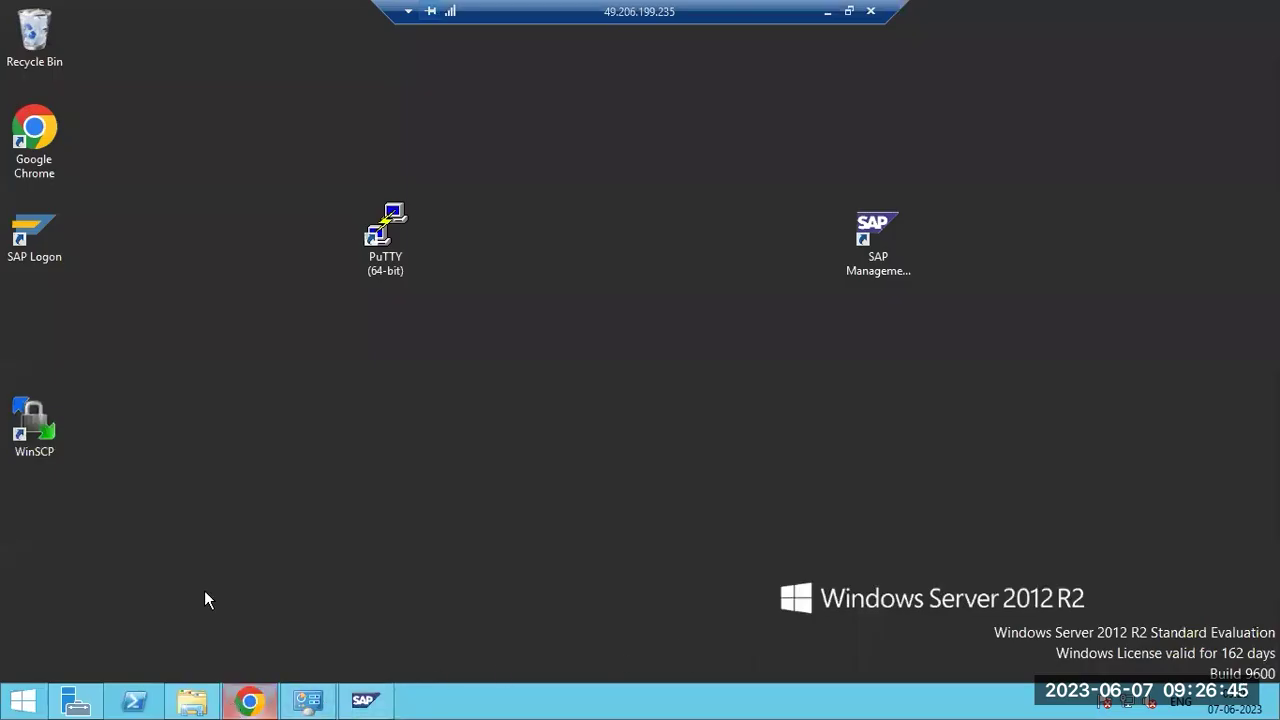
pyautogui.doubleClick(17, 232)
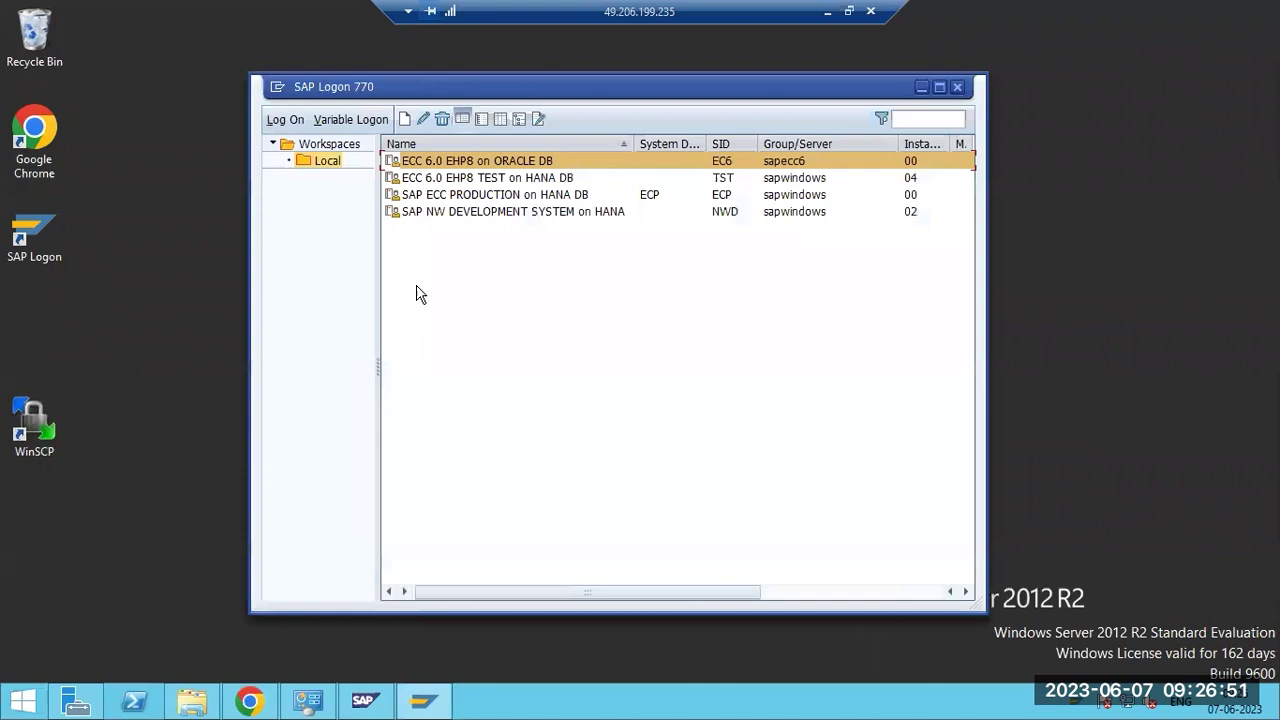
pyautogui.doubleClick(447, 168)
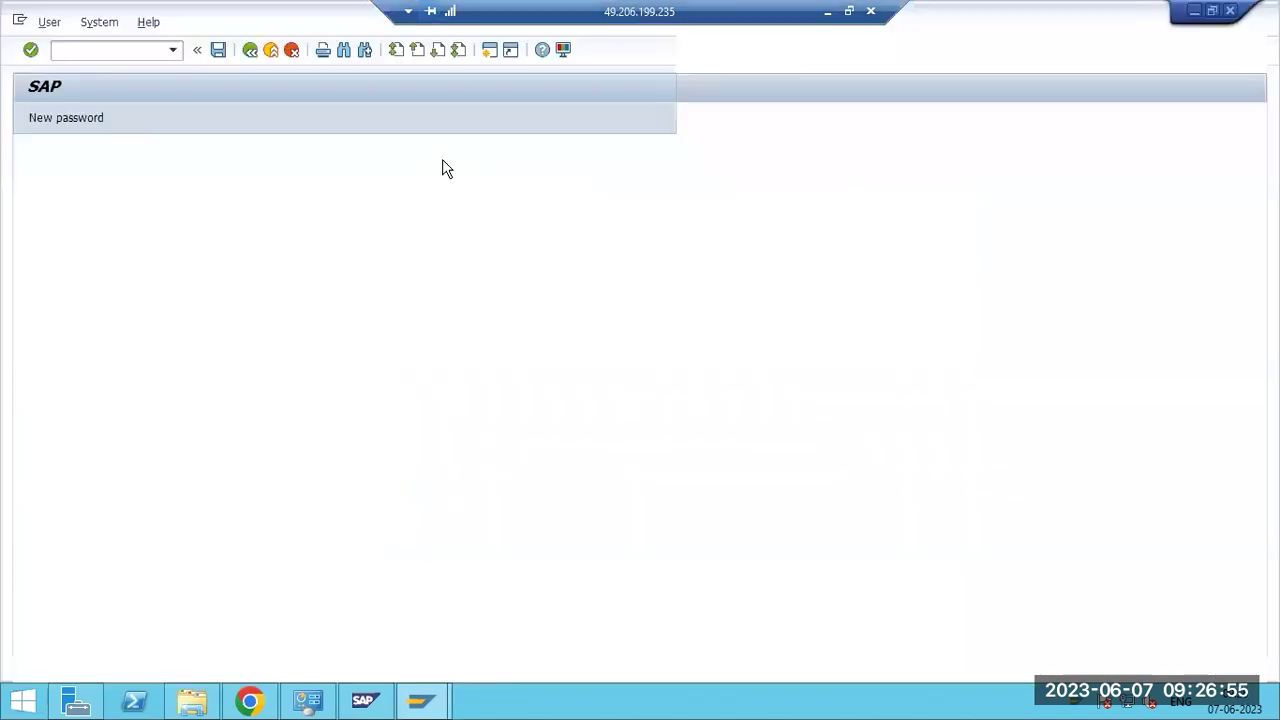
# Log on with the user name and password, open SM13, and execute the update request selection.
pyautogui.write('ddic')
pyautogui.press('Tab')
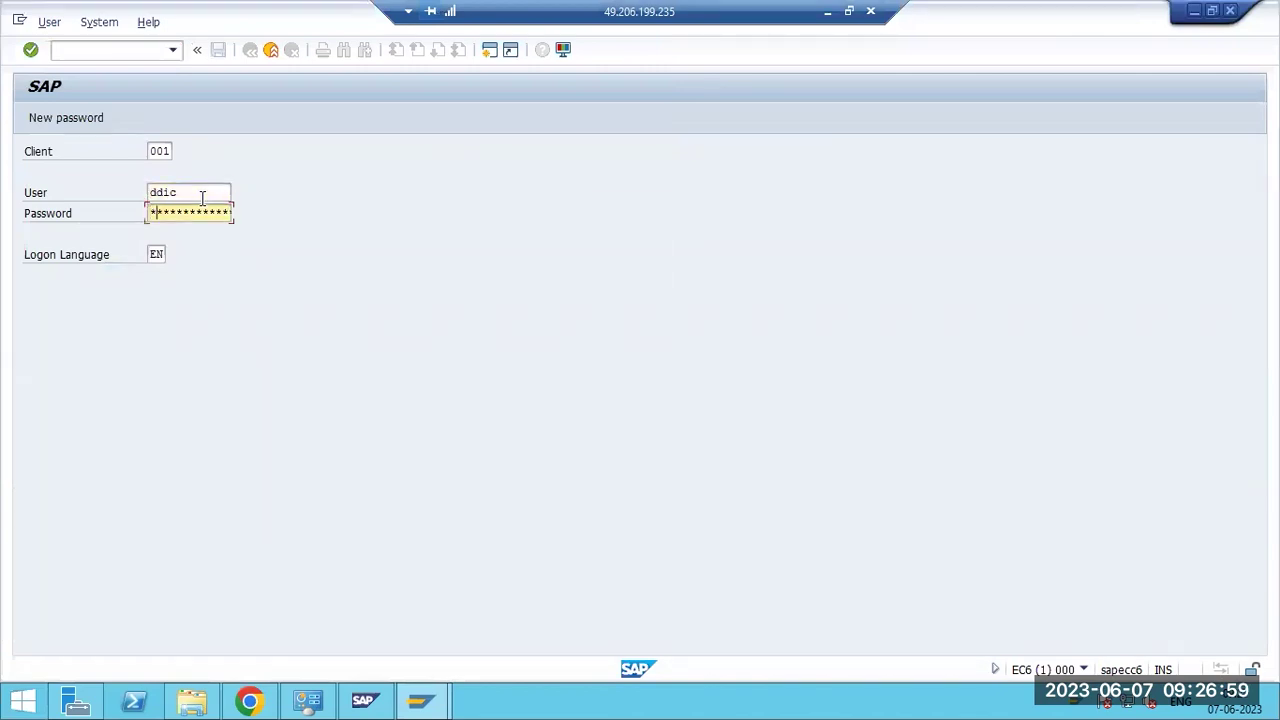
pyautogui.press('Return')
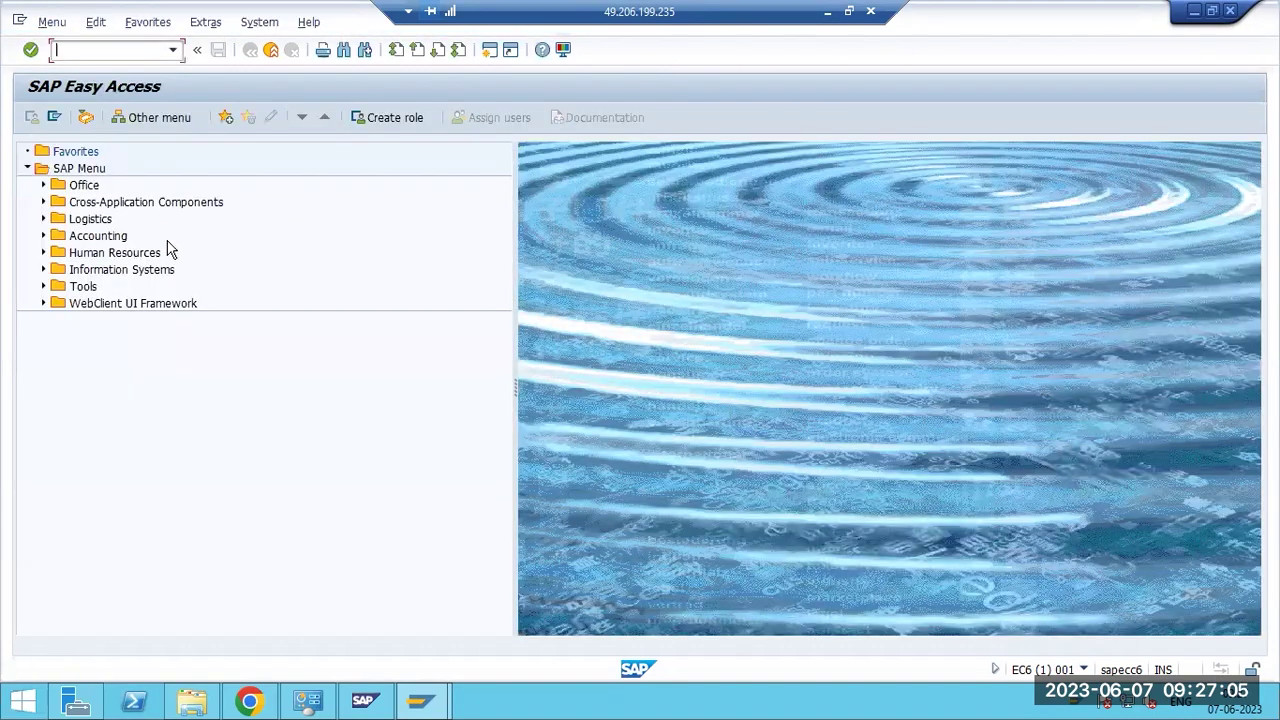
pyautogui.write('sm13')
pyautogui.press('Return')
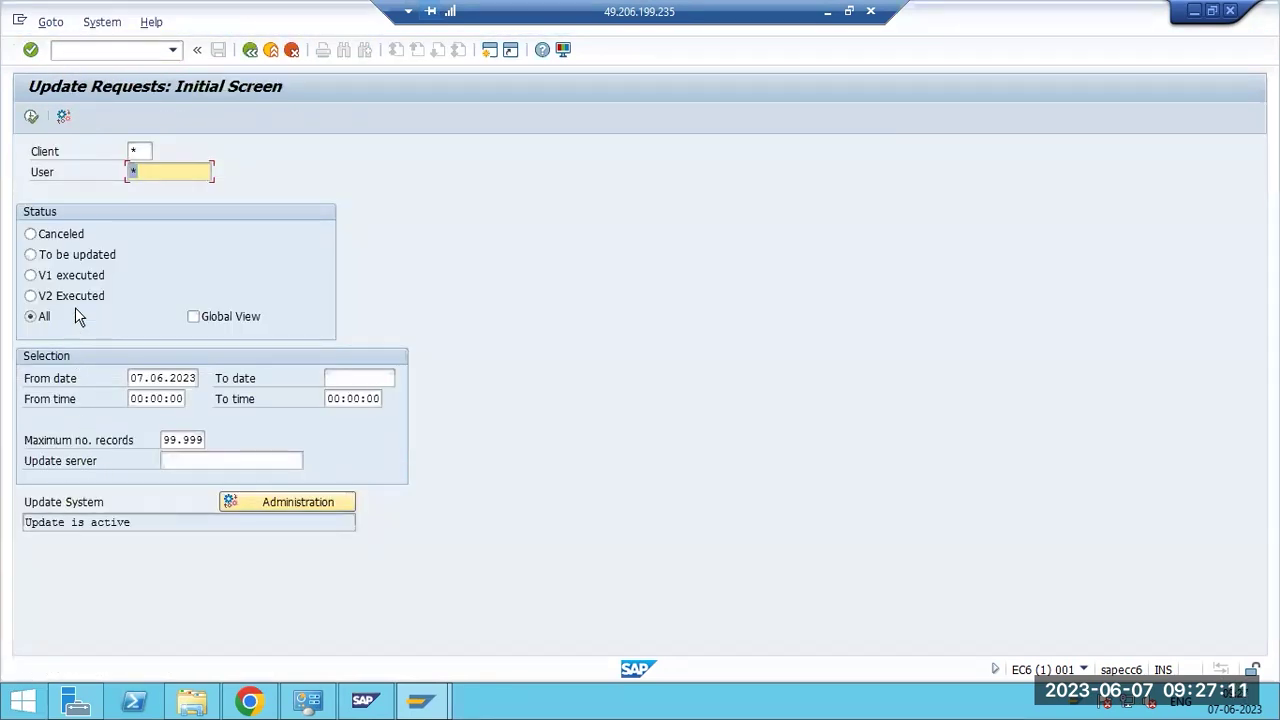
pyautogui.click(31, 118)
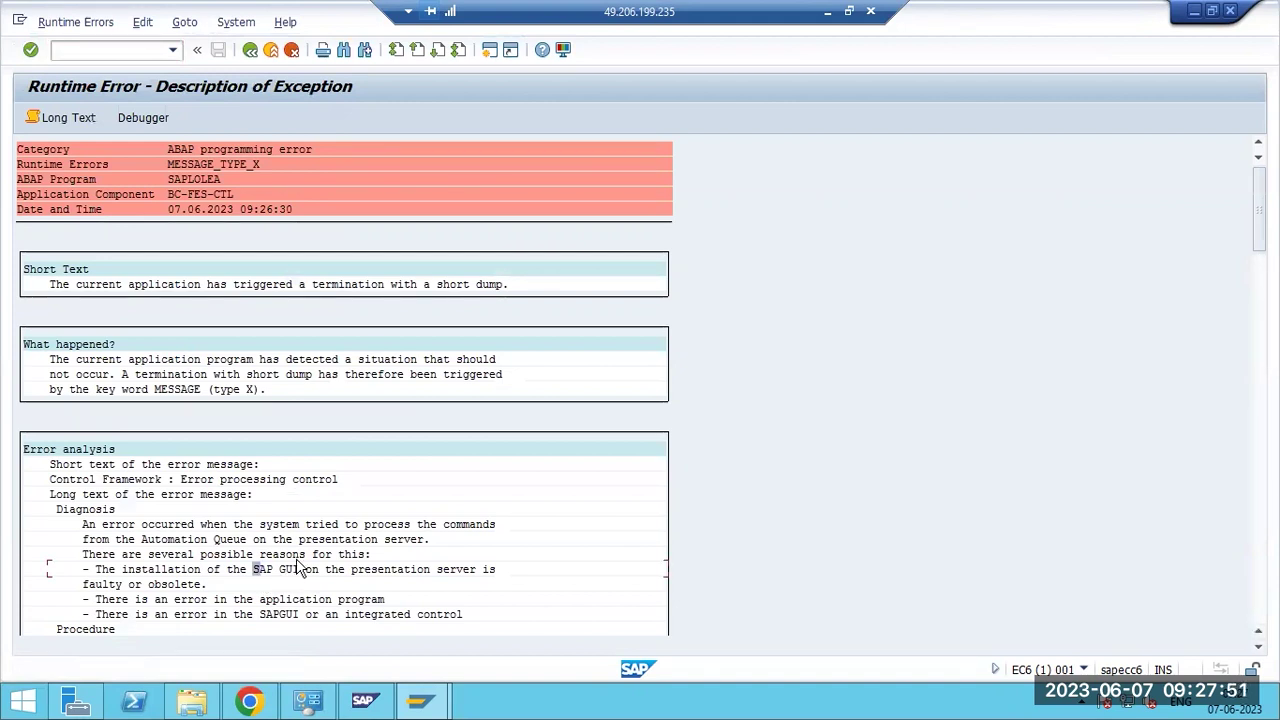
# Leave the dump, log off the SAP session, and close the SAP Logon window.
pyautogui.press('F3')
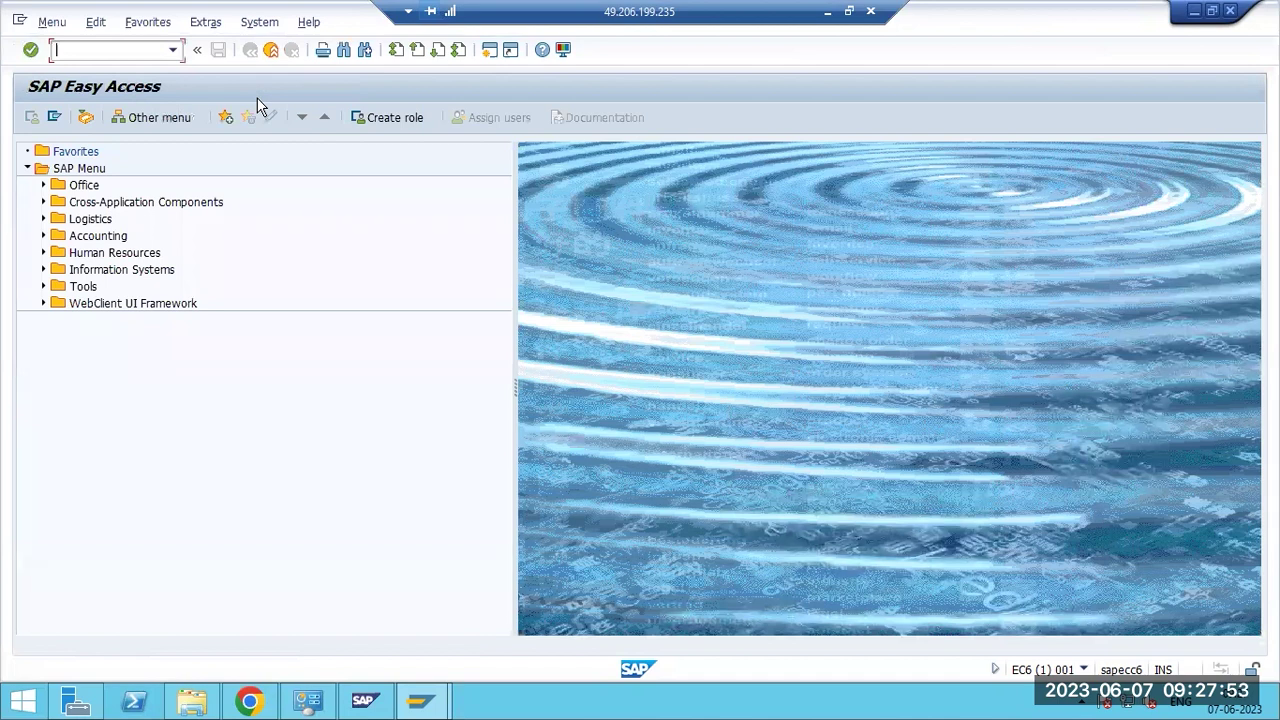
pyautogui.hotkey('shift', 'F3')
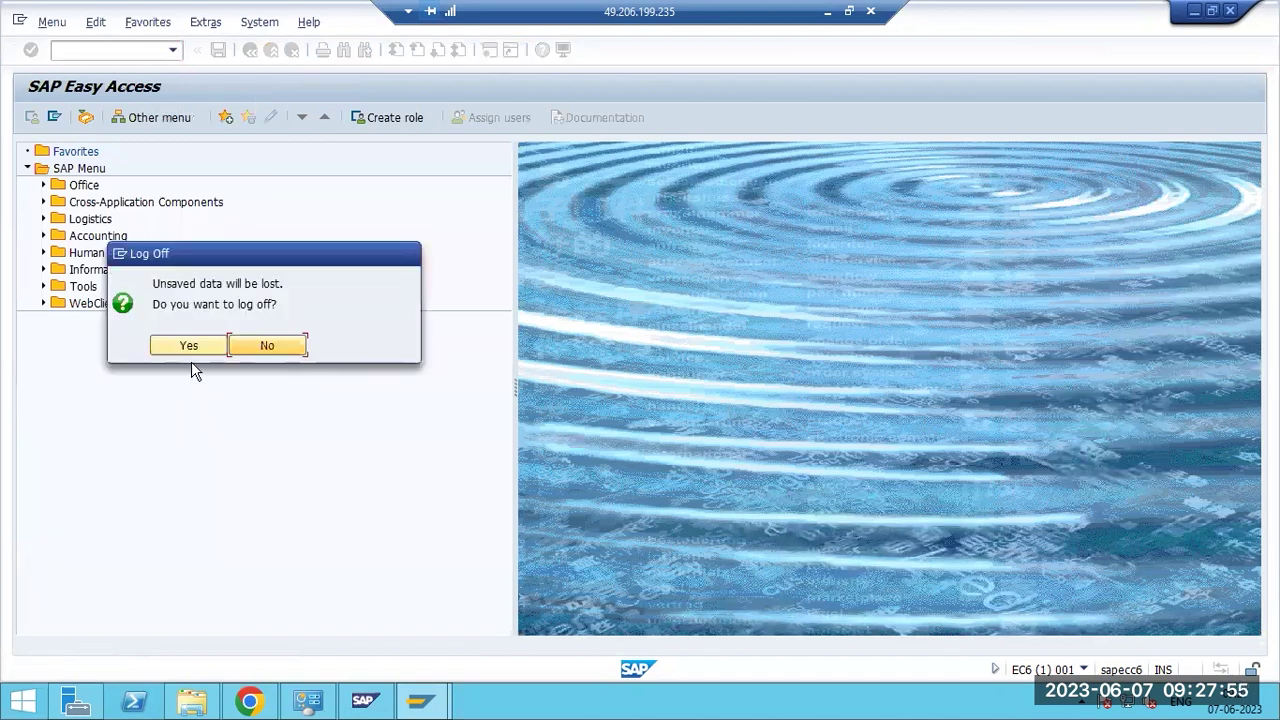
pyautogui.click(189, 346)
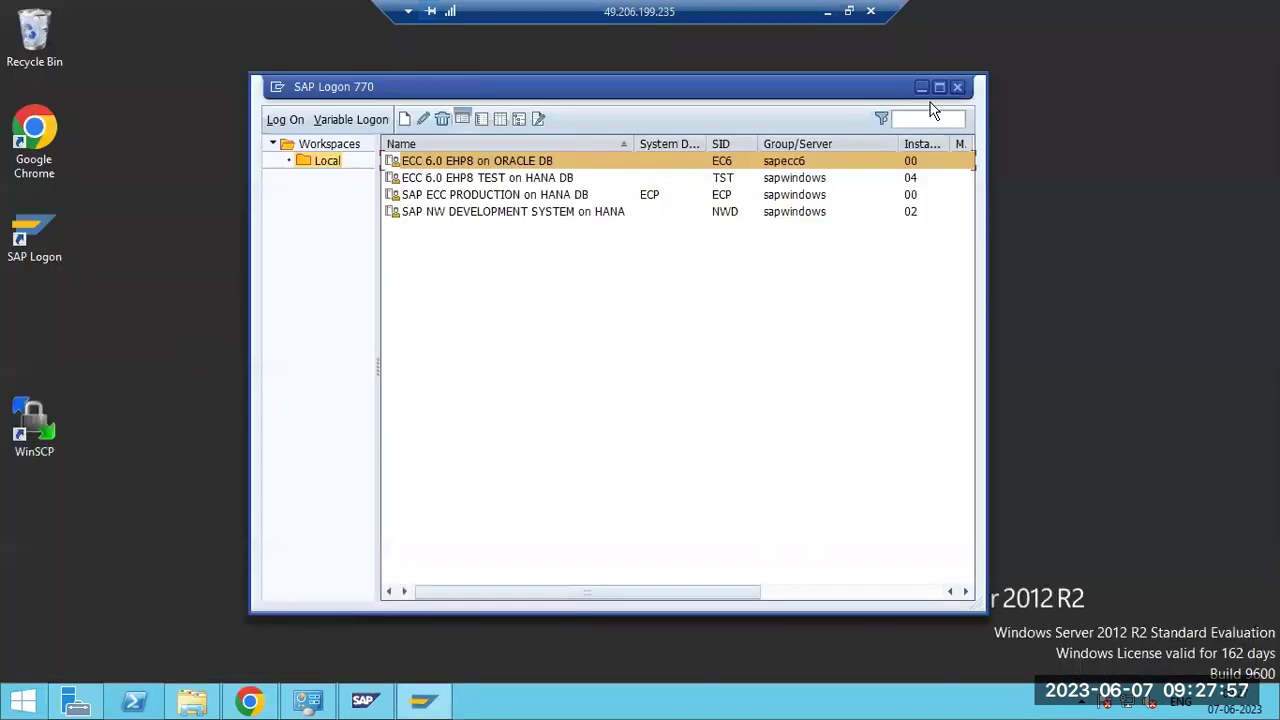
pyautogui.click(319, 146)
pyautogui.click(326, 162)
pyautogui.click(957, 87)
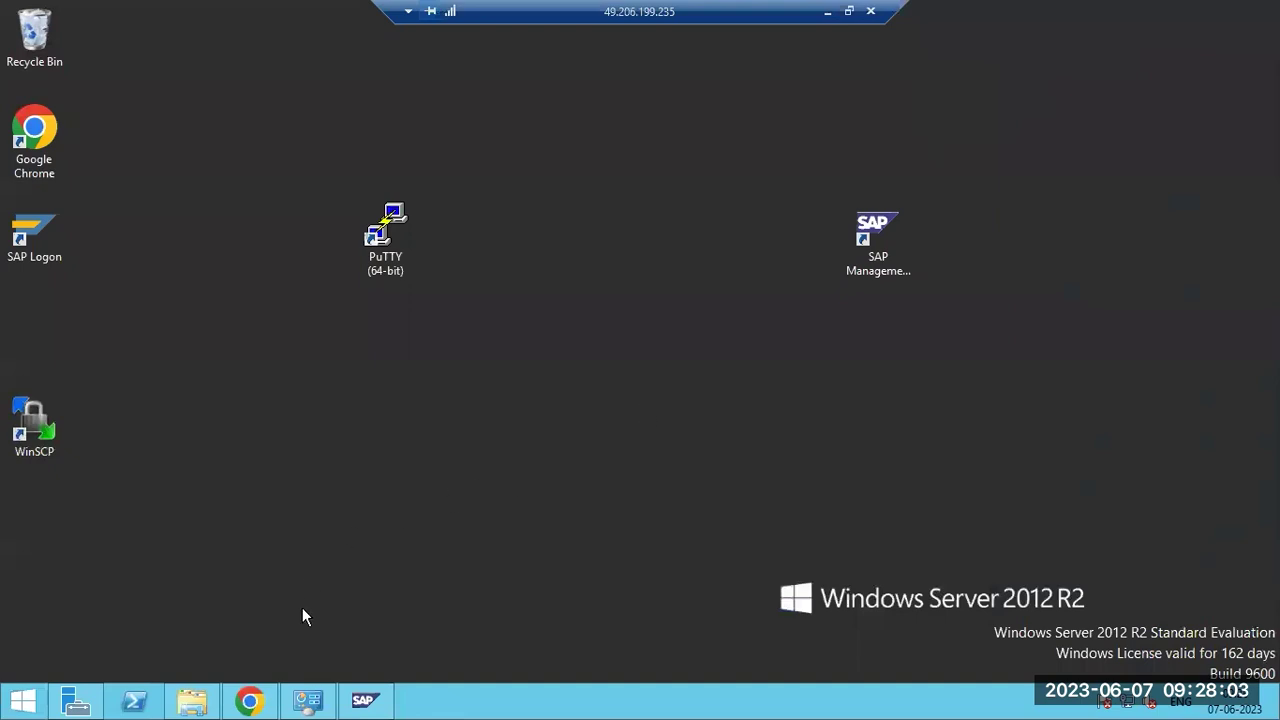
# Move the SAP Logon desktop shortcut to the middle of the desktop.
pyautogui.moveTo(36, 272); pyautogui.dragTo(585, 400)
pyautogui.click(424, 402)
pyautogui.click(585, 424)
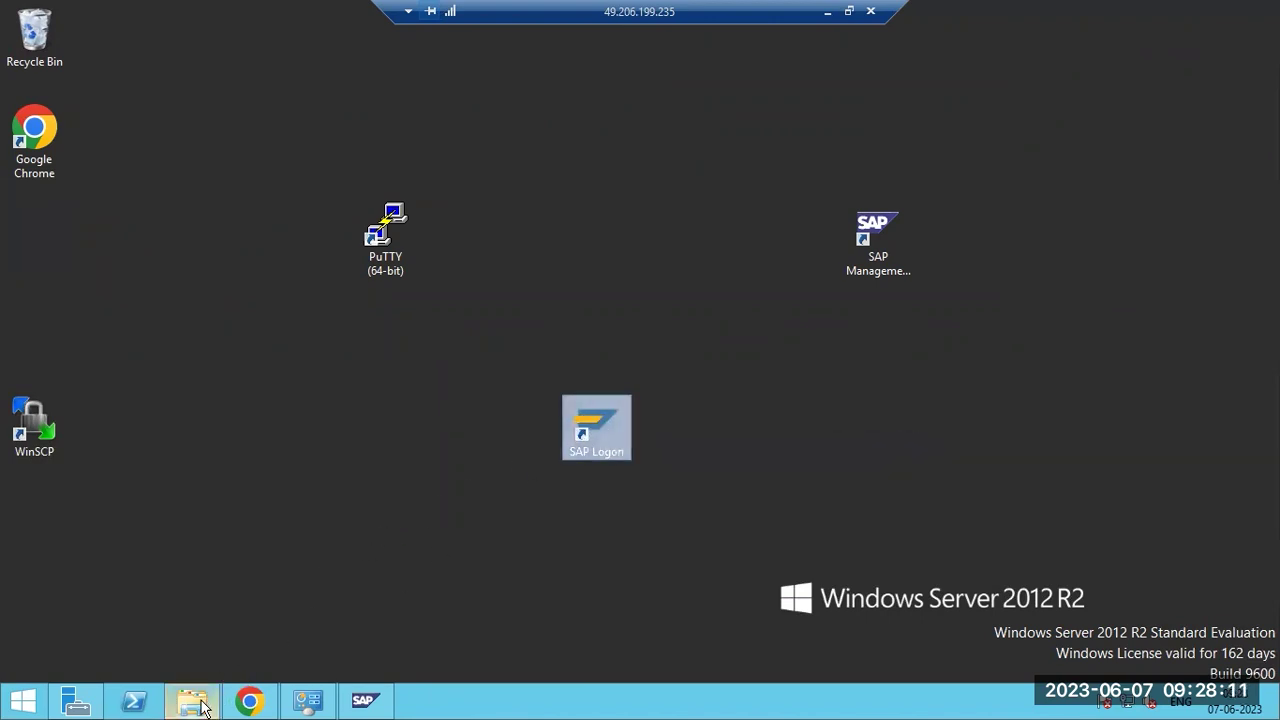
pyautogui.moveTo(203, 706)
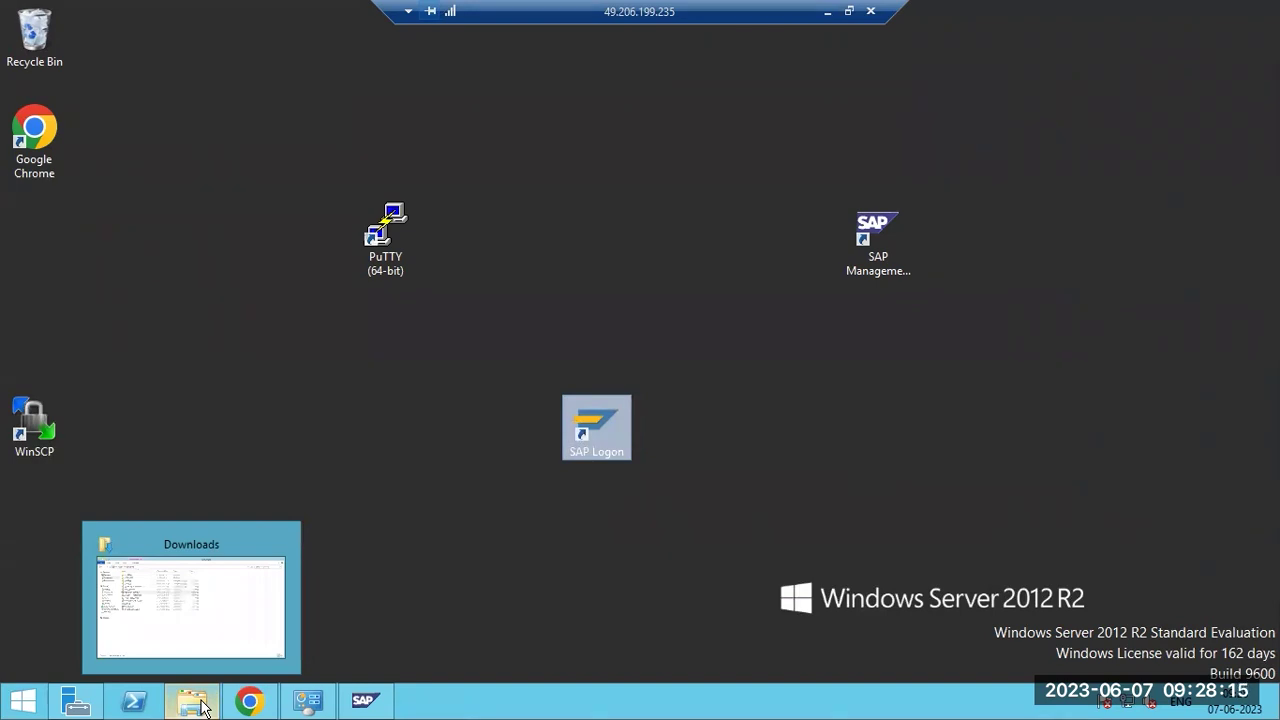
# Refresh Programs and Features and uninstall SAP GUI for Windows 7.70 despite other logged-on users.
pyautogui.click(309, 697)
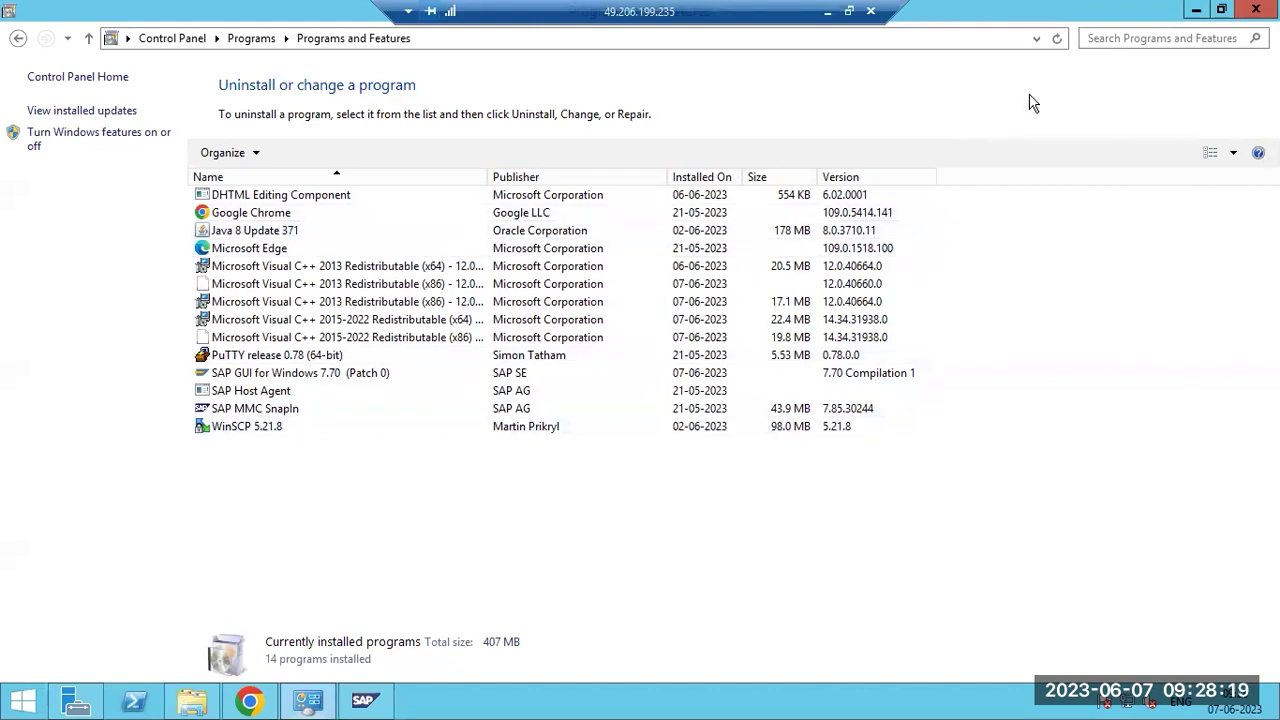
pyautogui.press('F5')
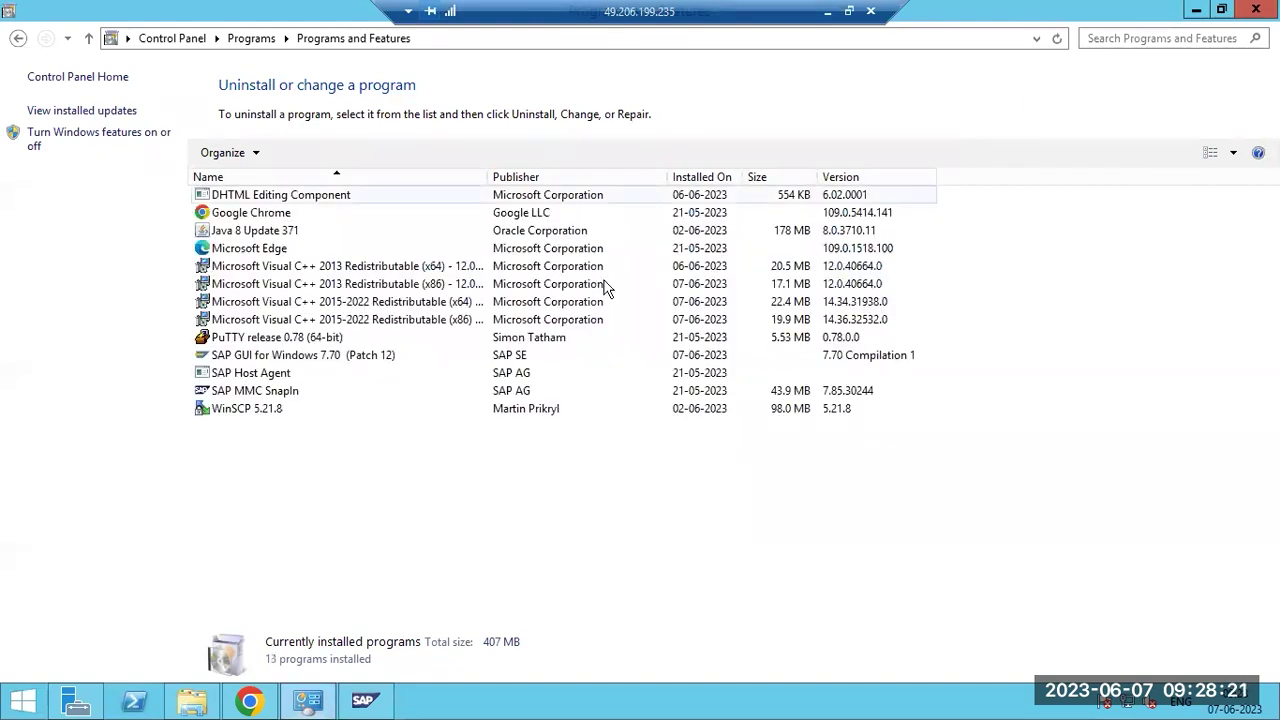
pyautogui.click(311, 357)
pyautogui.rightClick(308, 353)
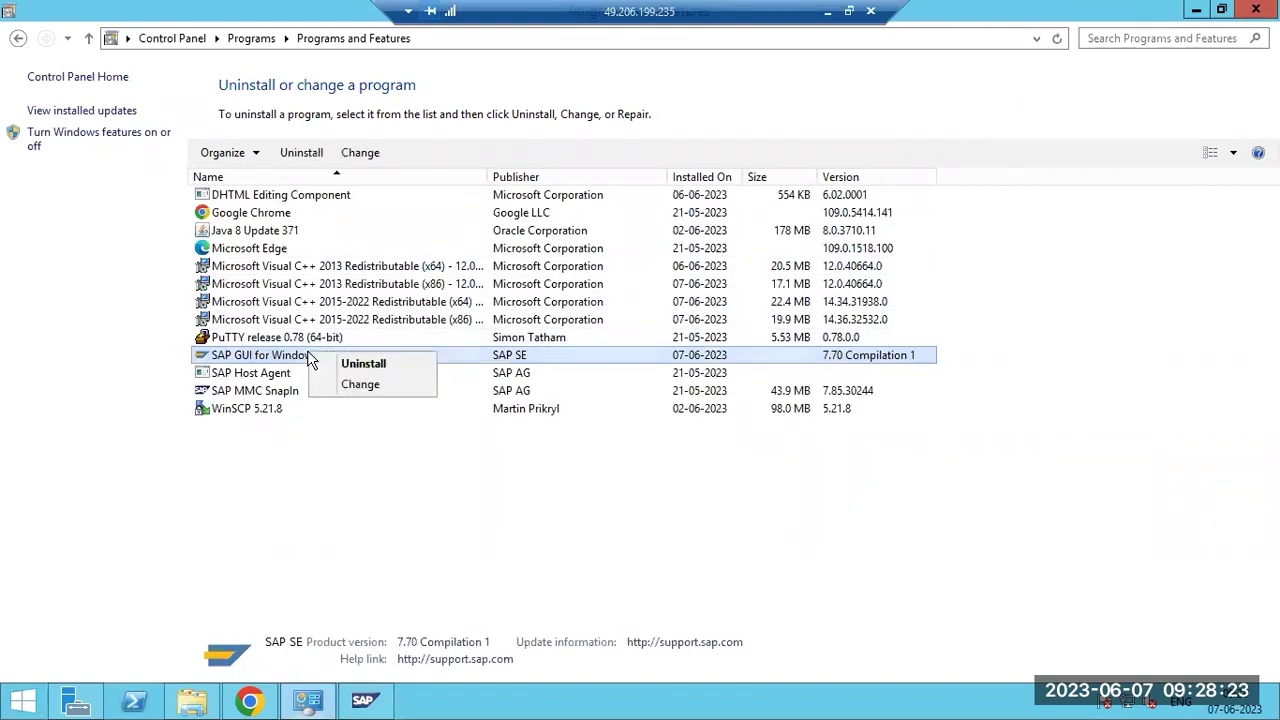
pyautogui.click(356, 364)
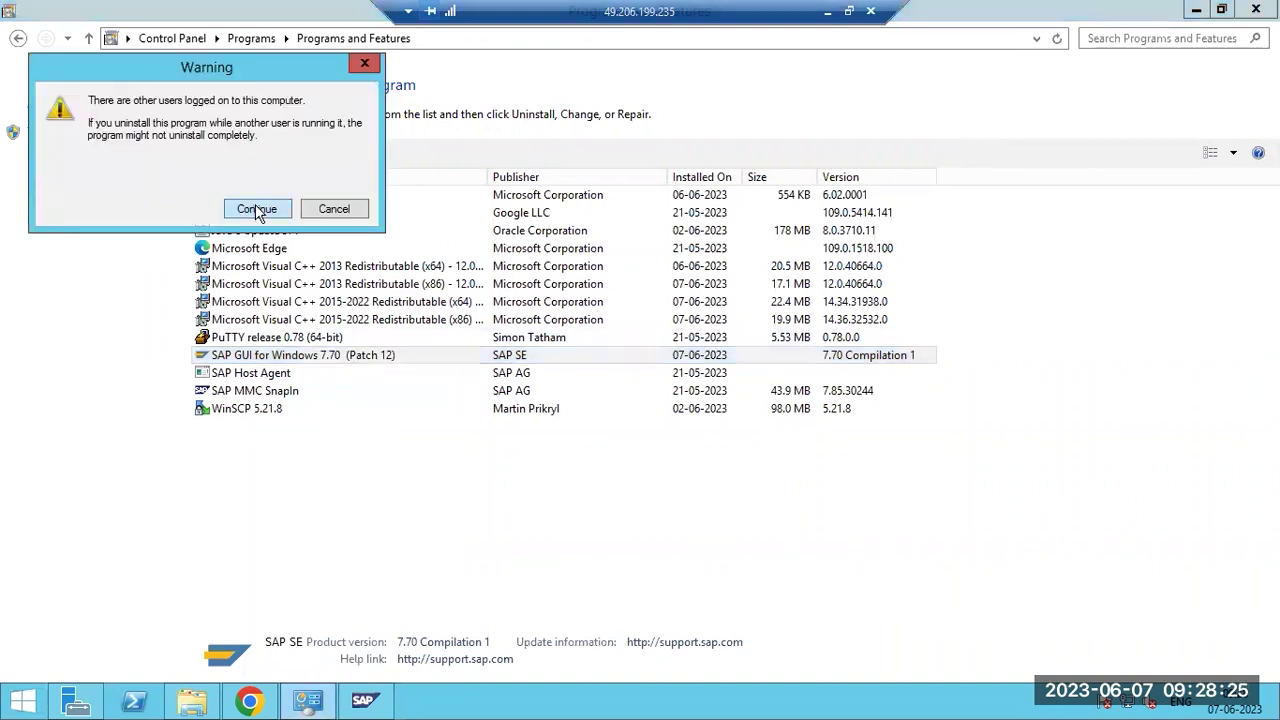
pyautogui.click(257, 210)
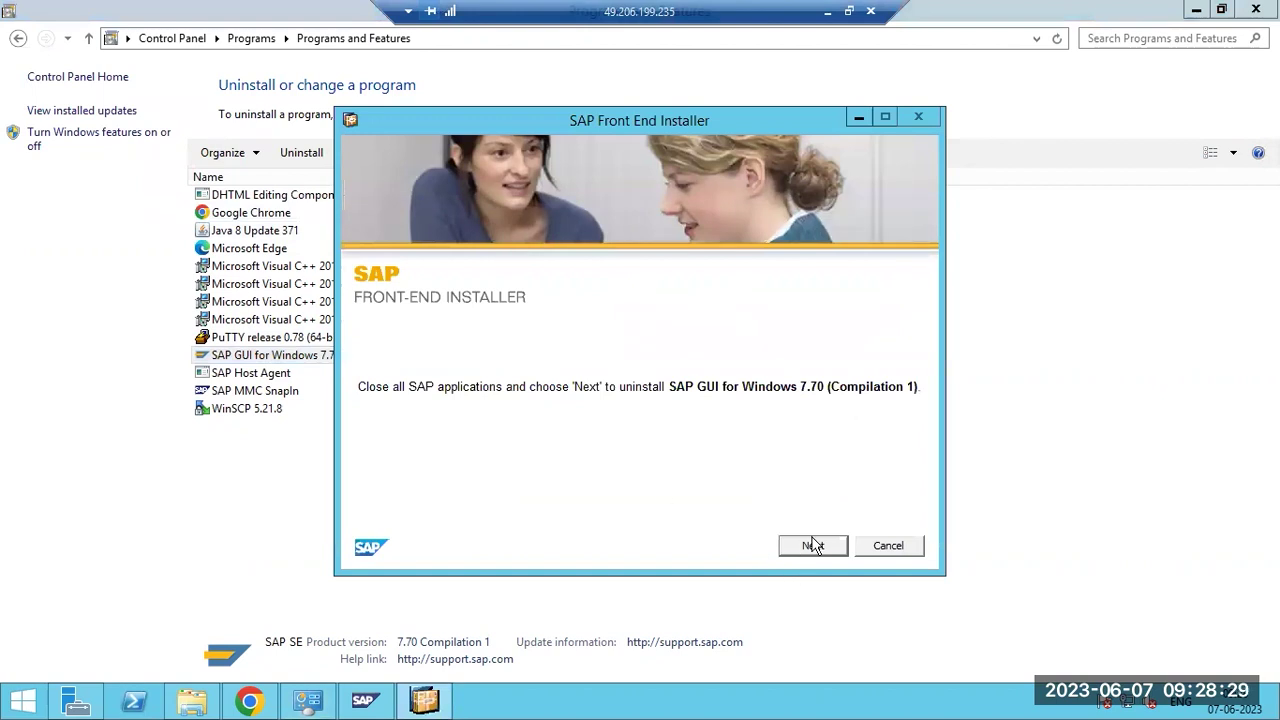
pyautogui.click(813, 545)
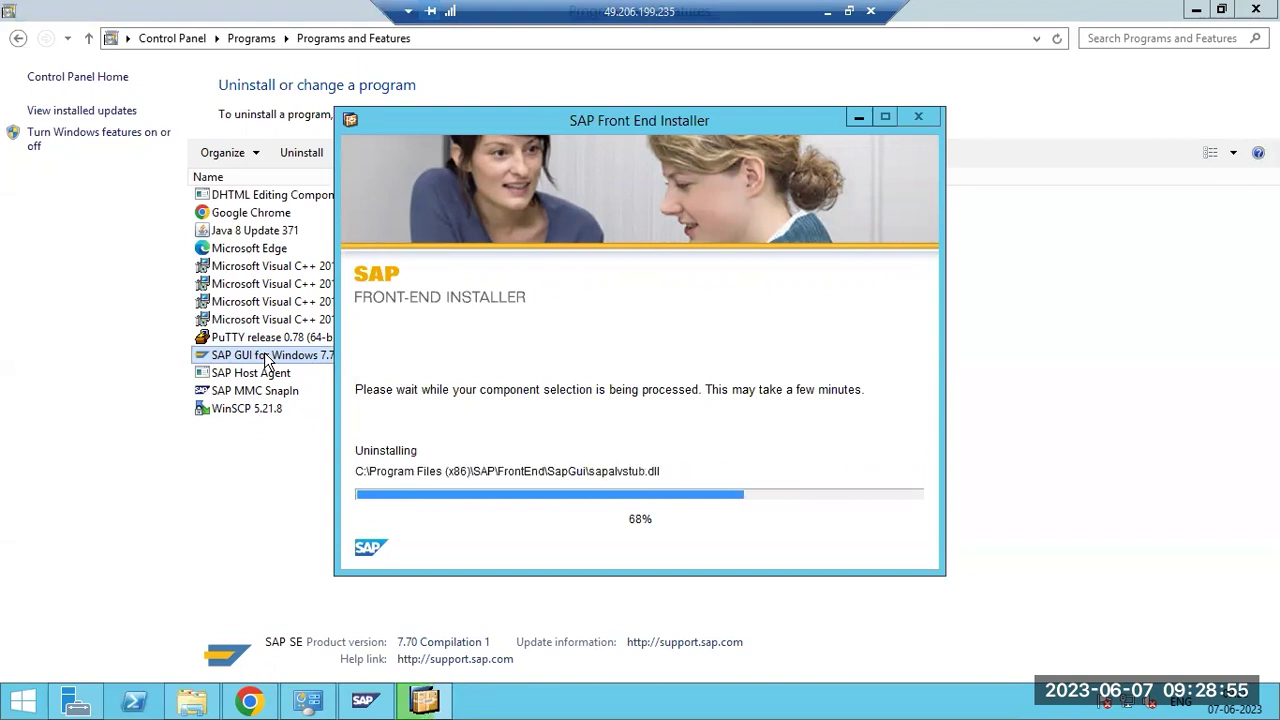
# In the browser, go from the SAP Service Marketplace site to the SAP Support Portal.
pyautogui.click(245, 702)
pyautogui.click(420, 543)
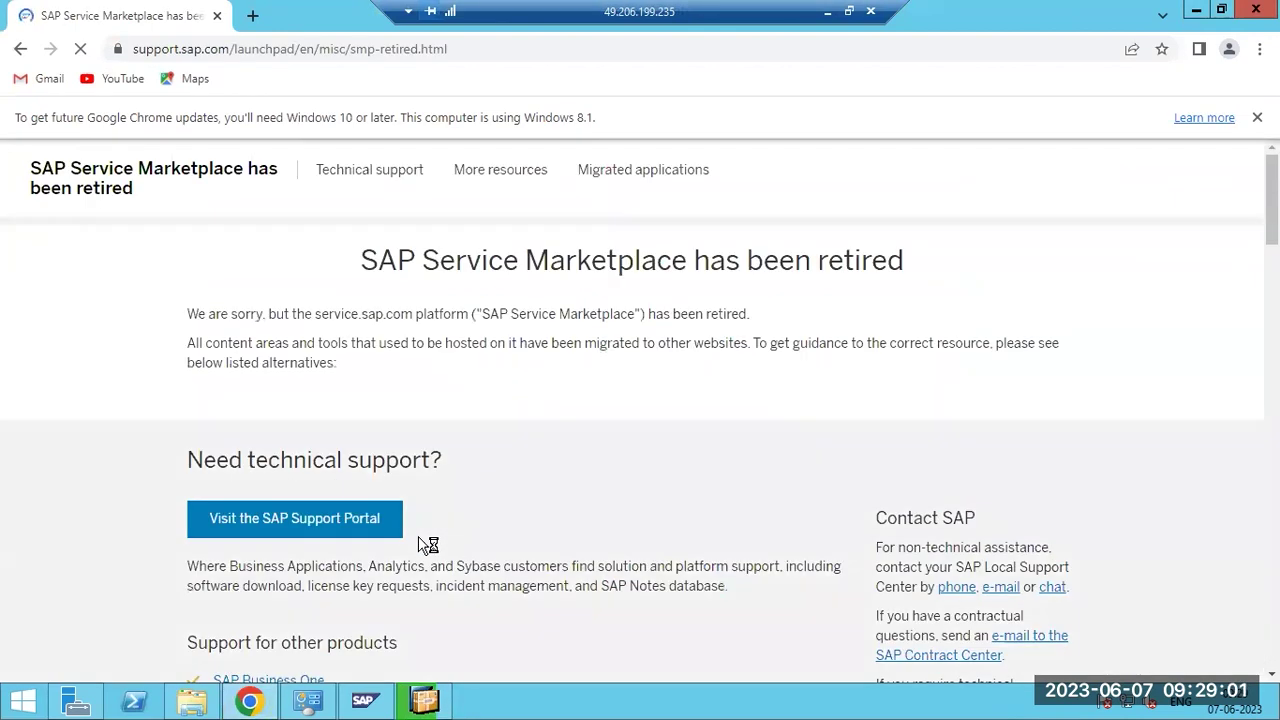
pyautogui.click(342, 530)
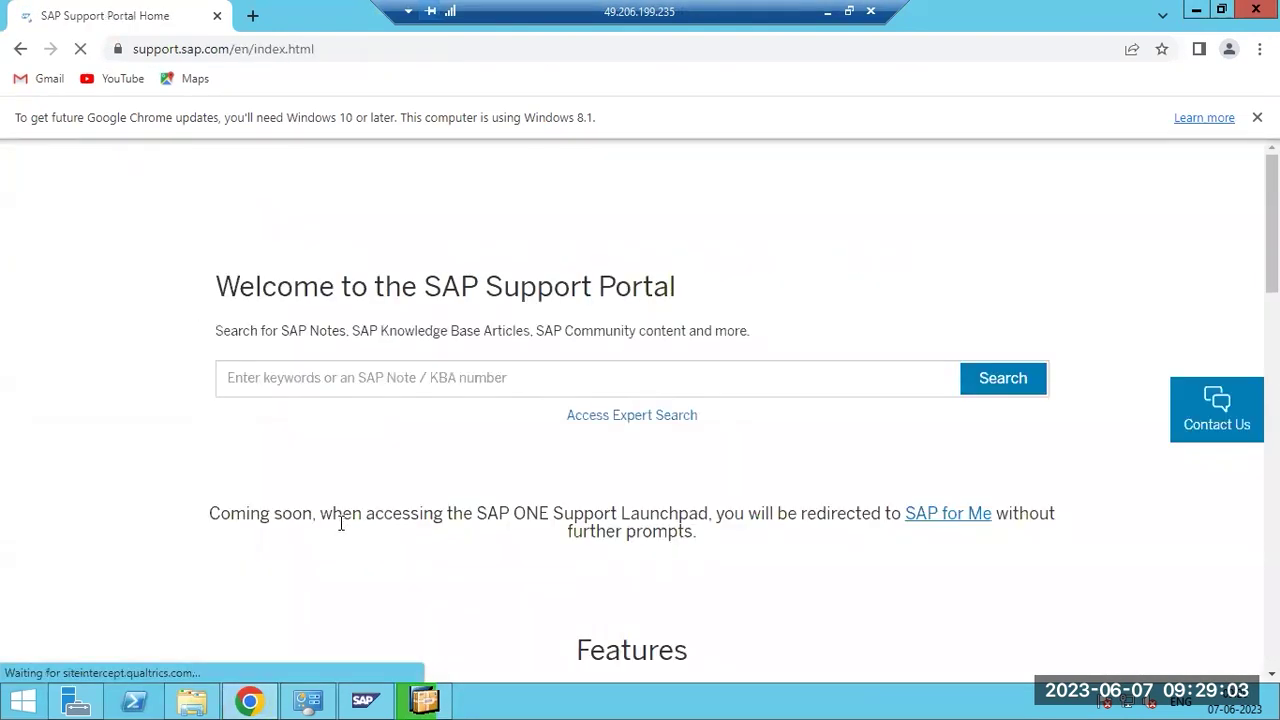
pyautogui.scroll(-1, 550, 485)
pyautogui.scroll(-1, 550, 485)
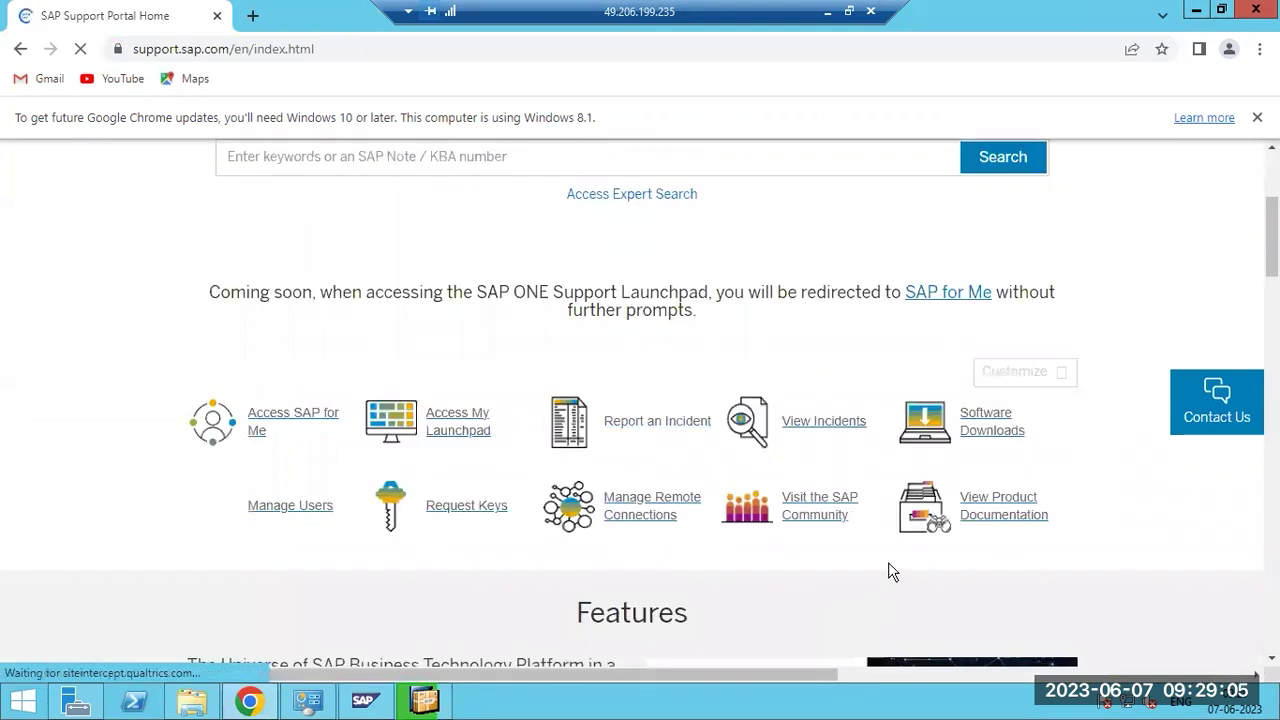
pyautogui.click(992, 428)
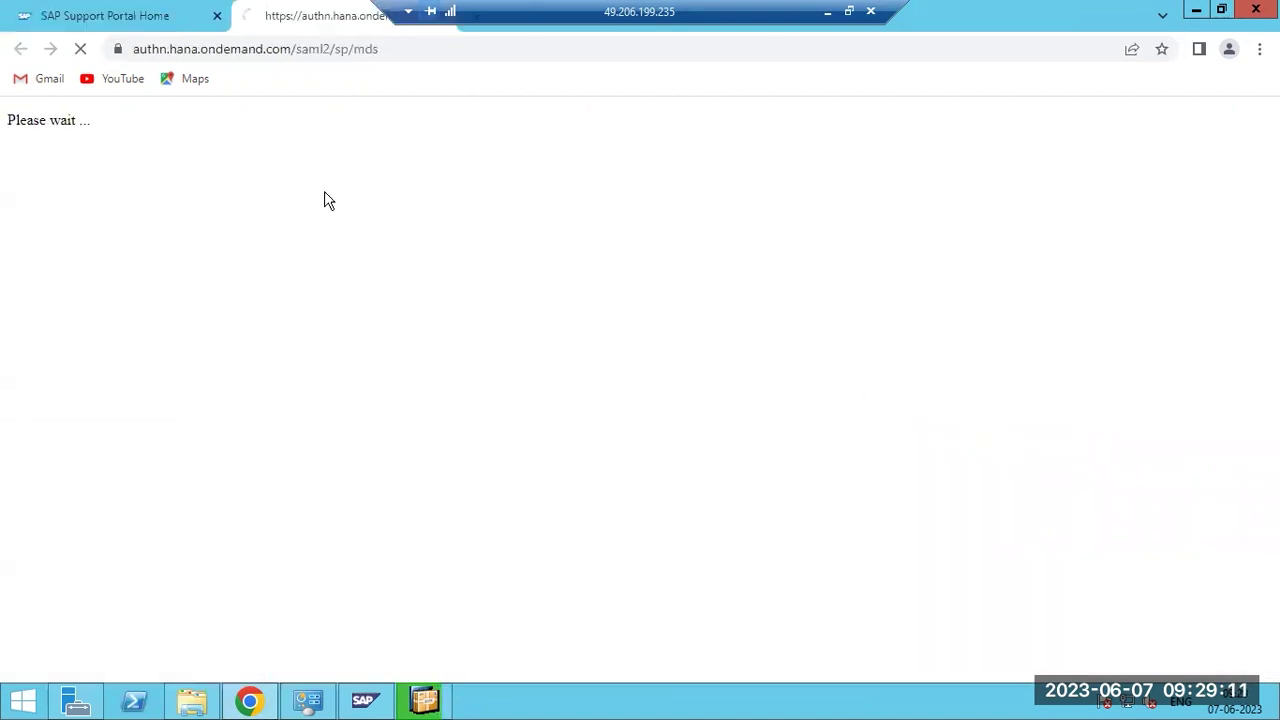
pyautogui.click(166, 16)
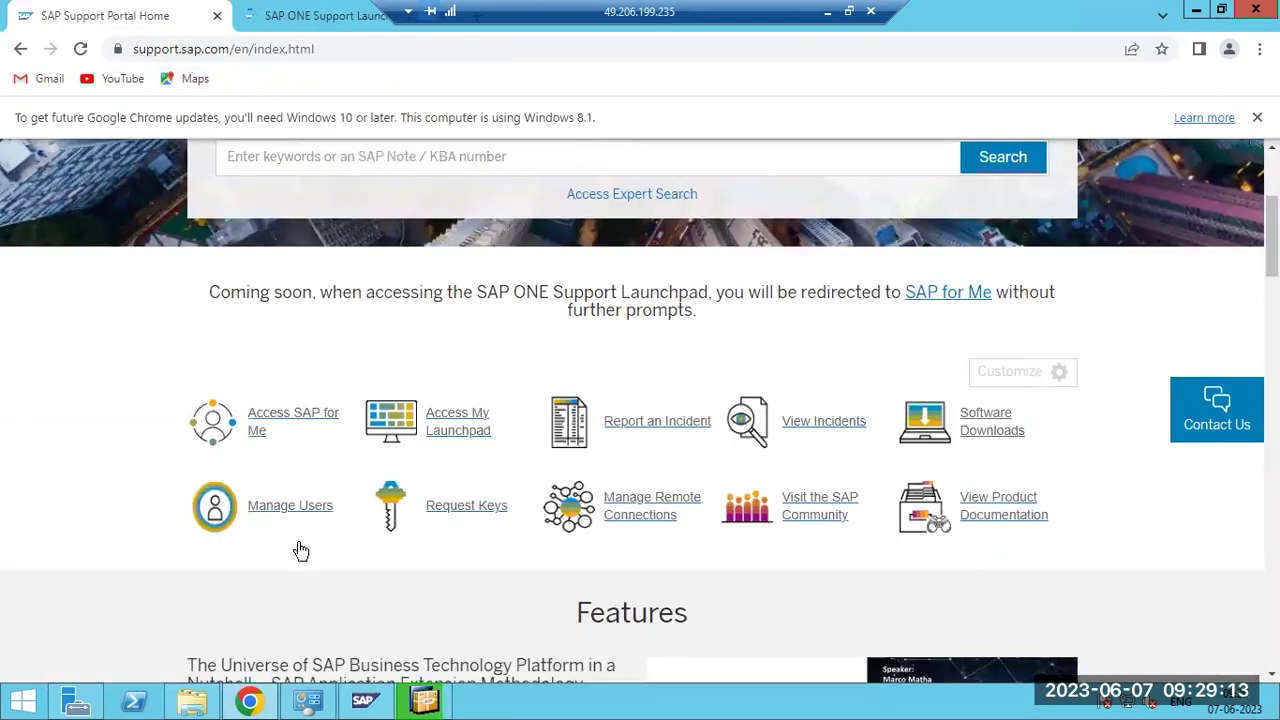
pyautogui.click(210, 702)
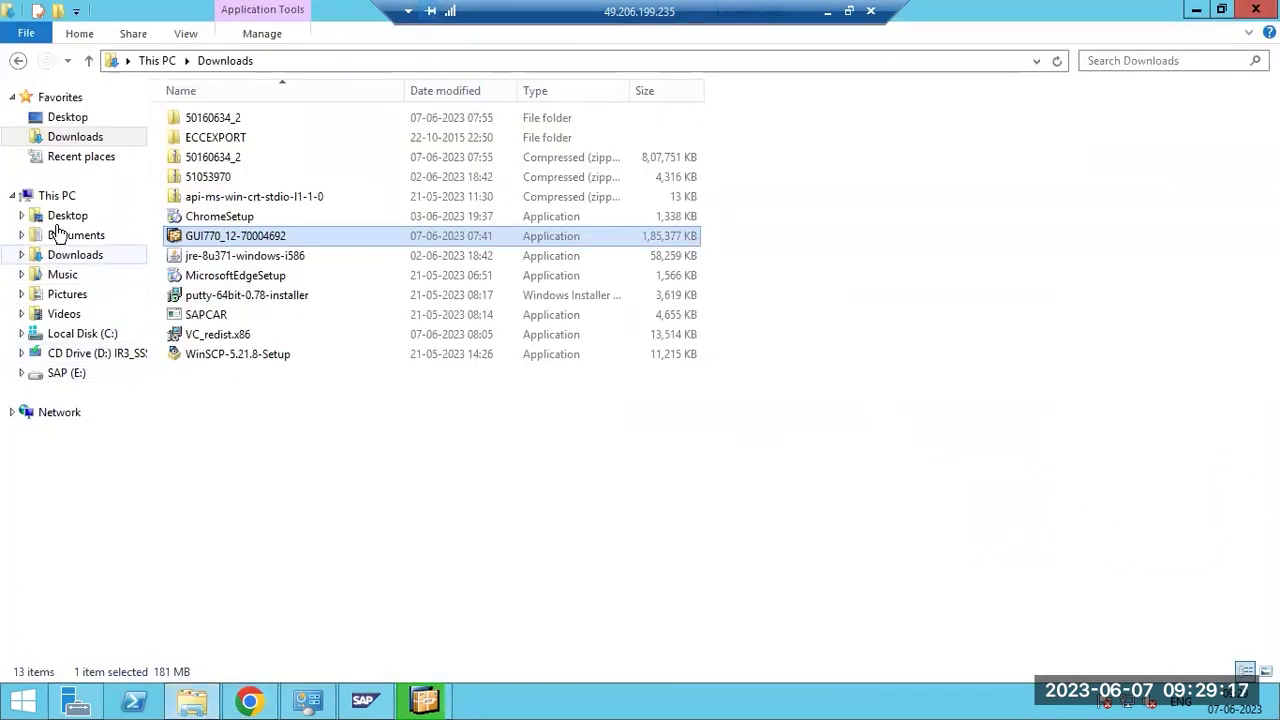
# Show This PC in File Explorer and bring back the SAP Front End Installer awaiting reboot.
pyautogui.click(57, 195)
pyautogui.click(428, 700)
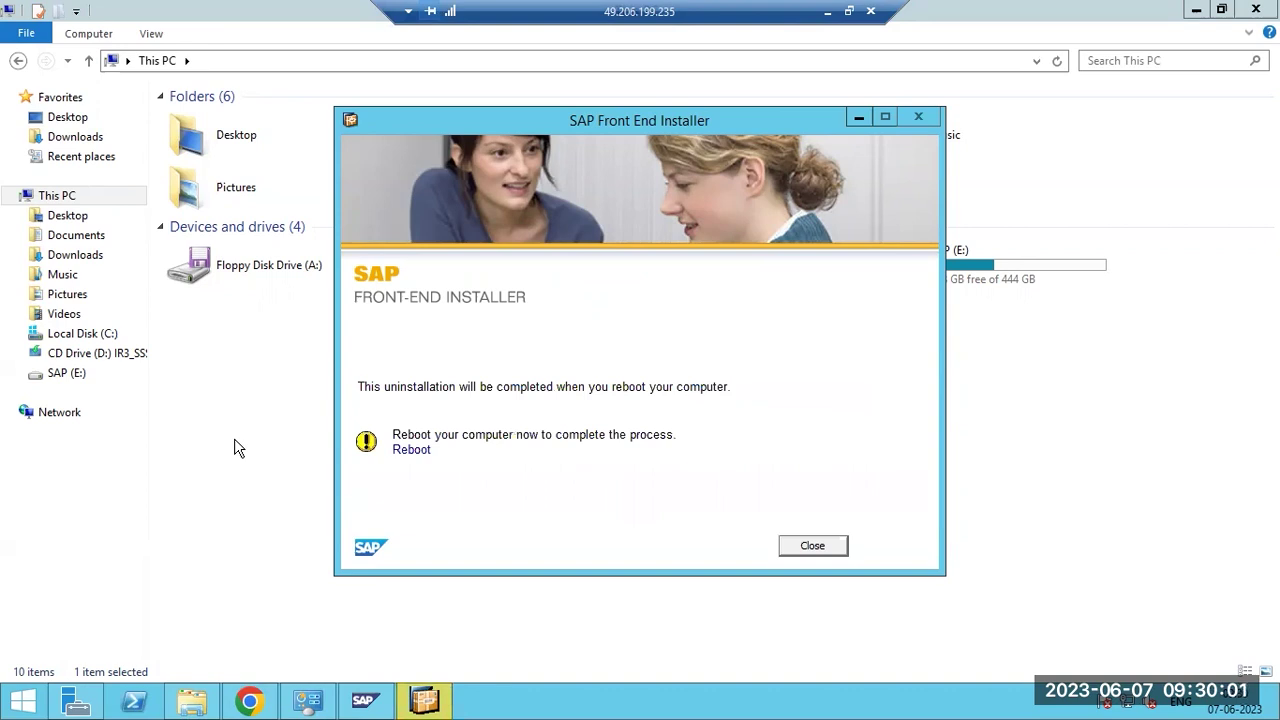
# Request the reboot to finish the uninstall, then stop the NWD system in SAP MMC.
pyautogui.click(412, 451)
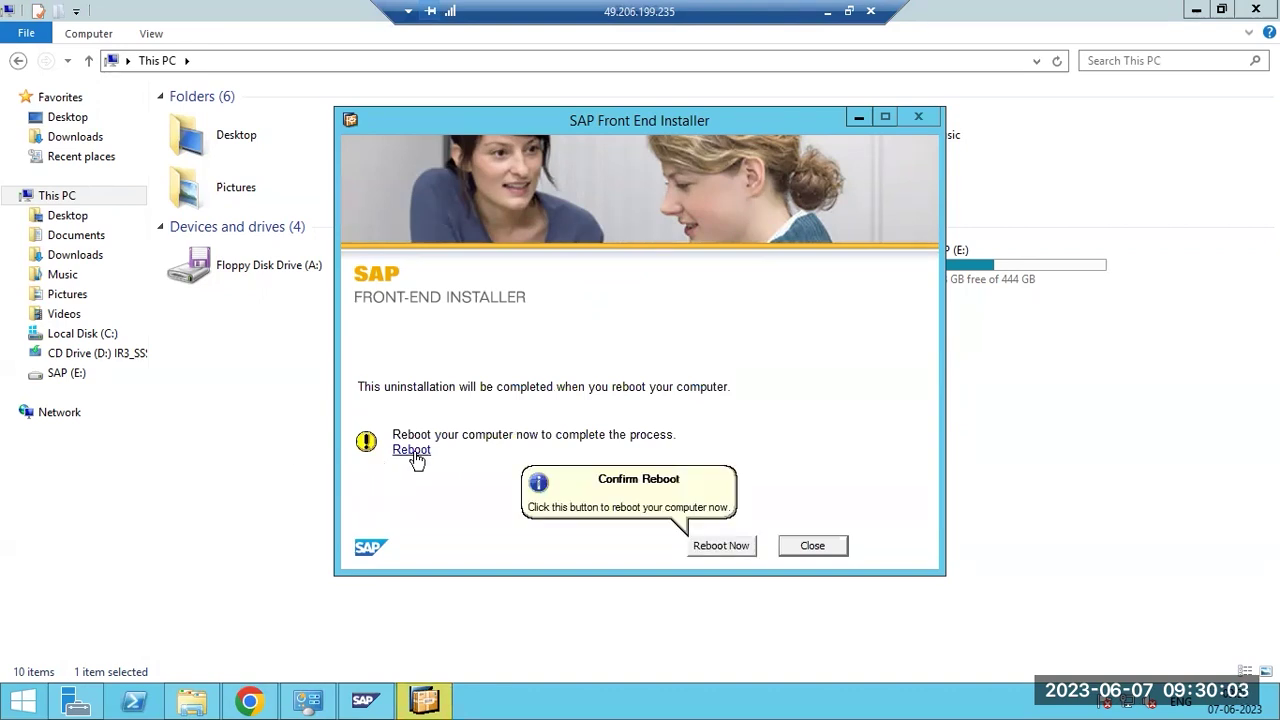
pyautogui.click(366, 700)
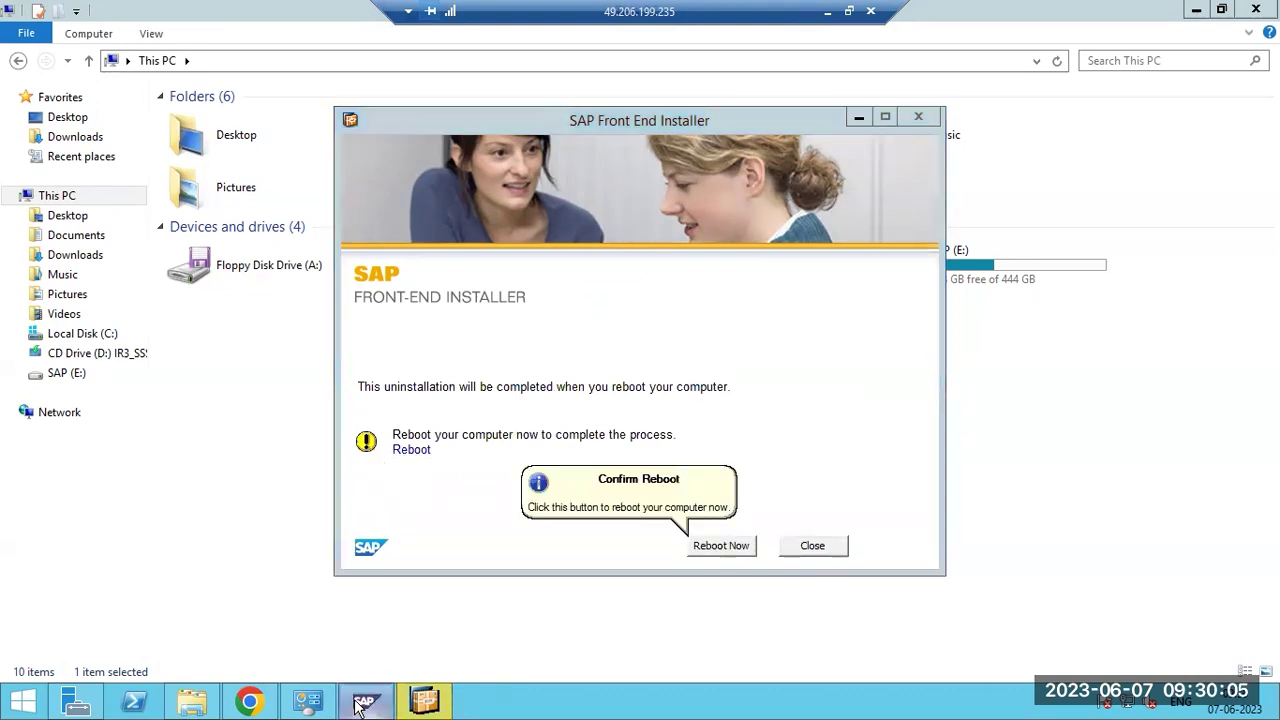
pyautogui.rightClick(626, 247)
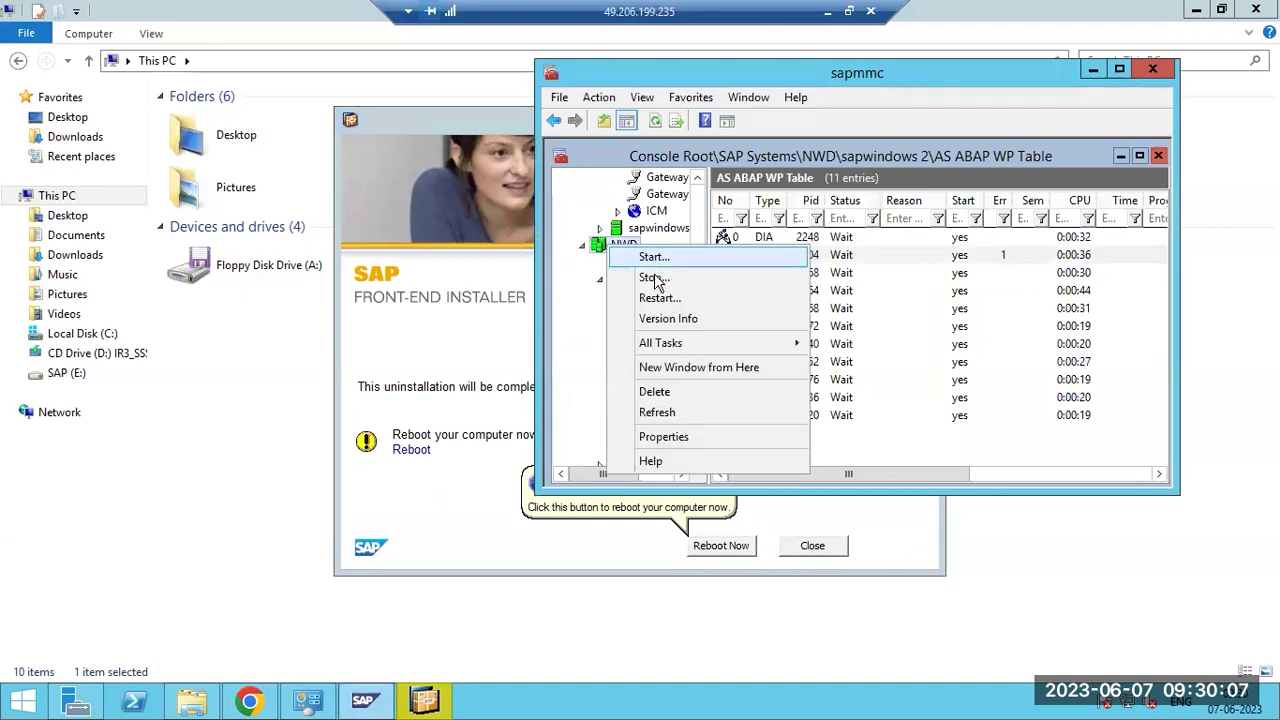
pyautogui.click(655, 278)
pyautogui.click(778, 489)
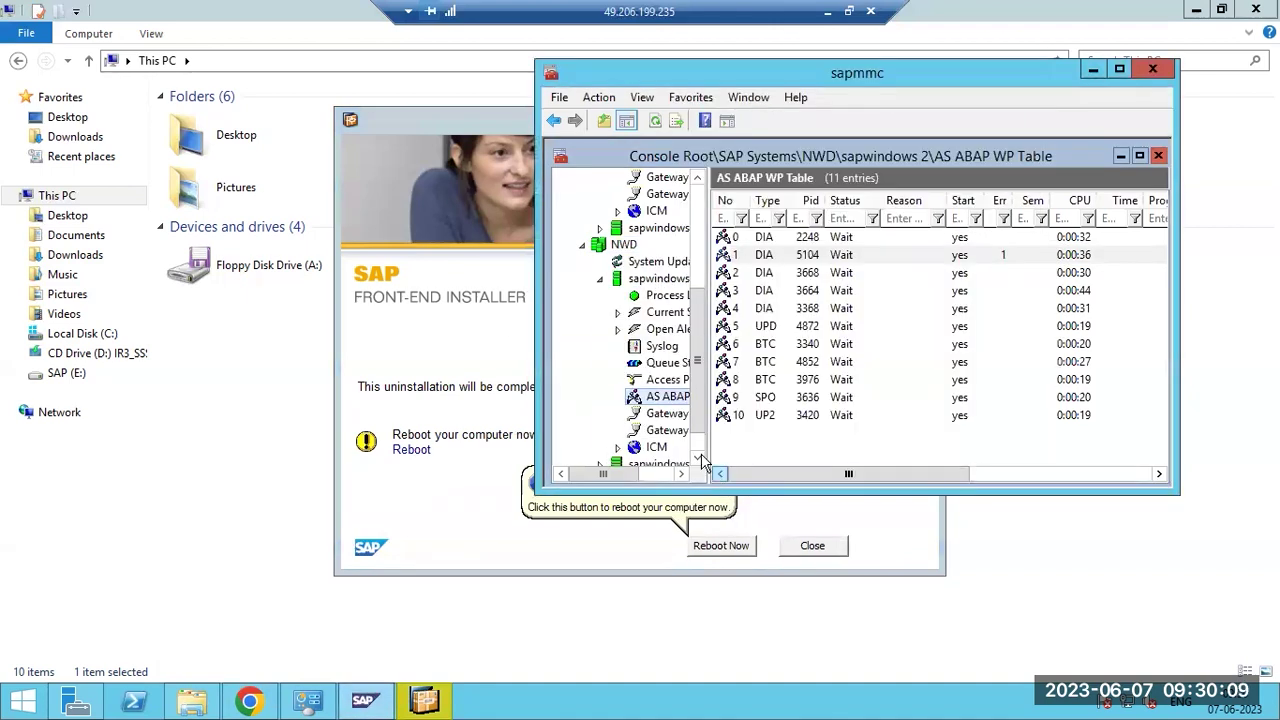
# Stop the ECP system and the TST system, confirming TST's hard shutdown.
pyautogui.scroll(5, 657, 383)
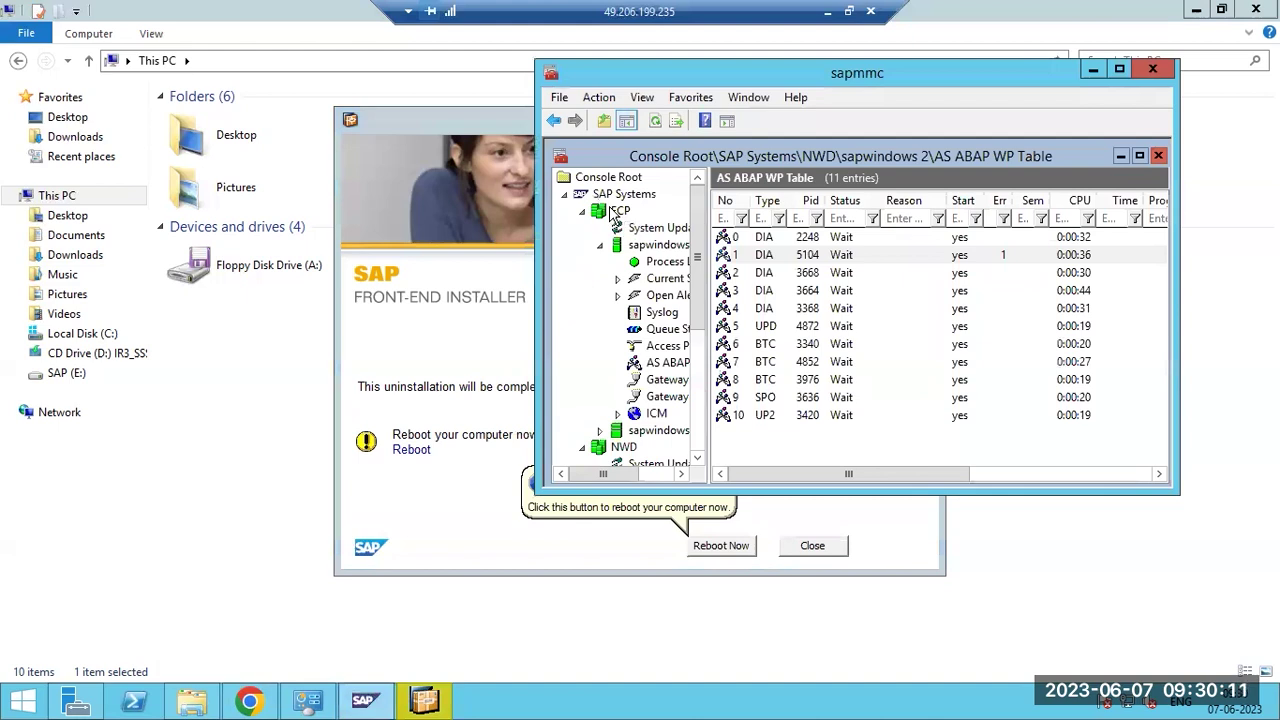
pyautogui.rightClick(612, 211)
pyautogui.click(657, 242)
pyautogui.click(770, 490)
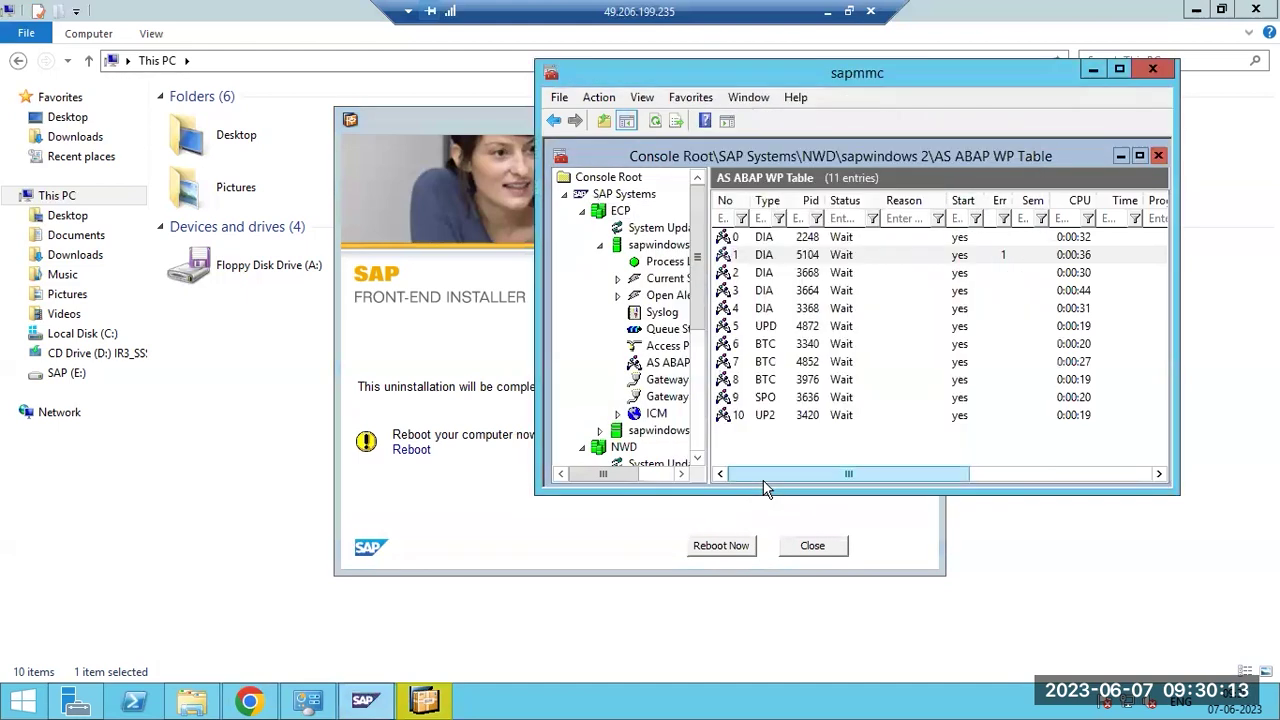
pyautogui.scroll(-5, 612, 374)
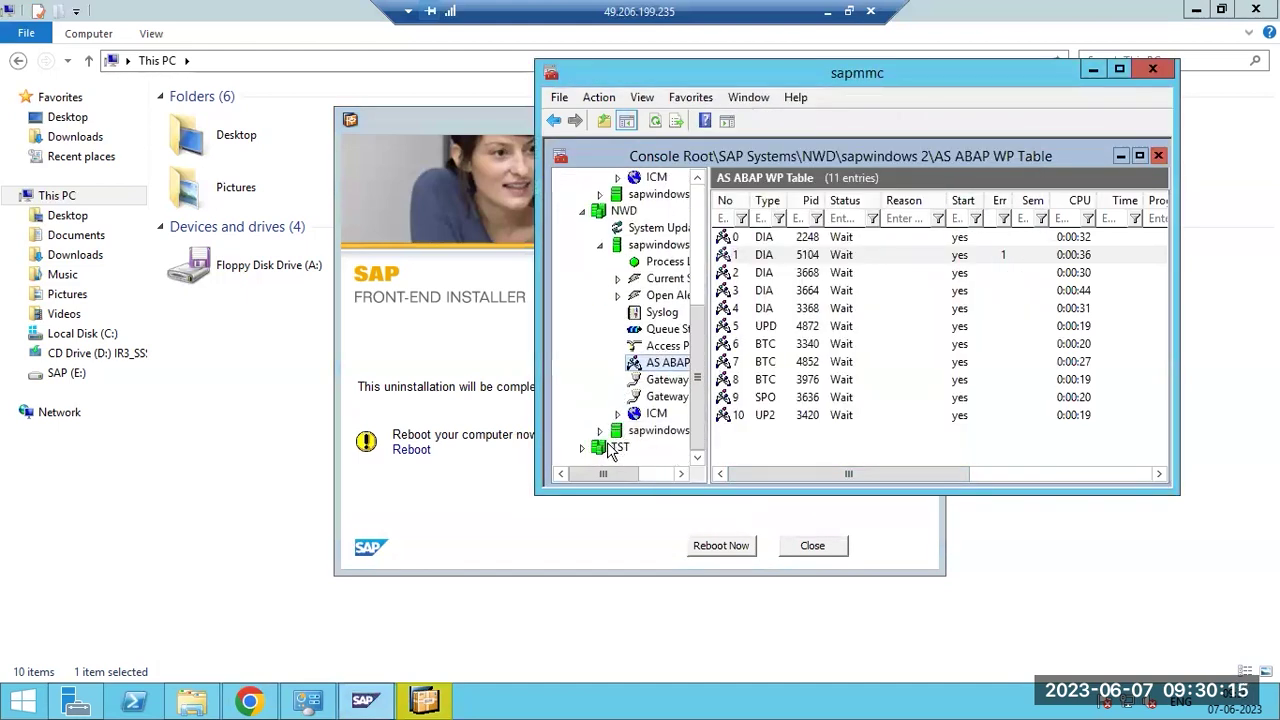
pyautogui.rightClick(612, 448)
pyautogui.click(655, 476)
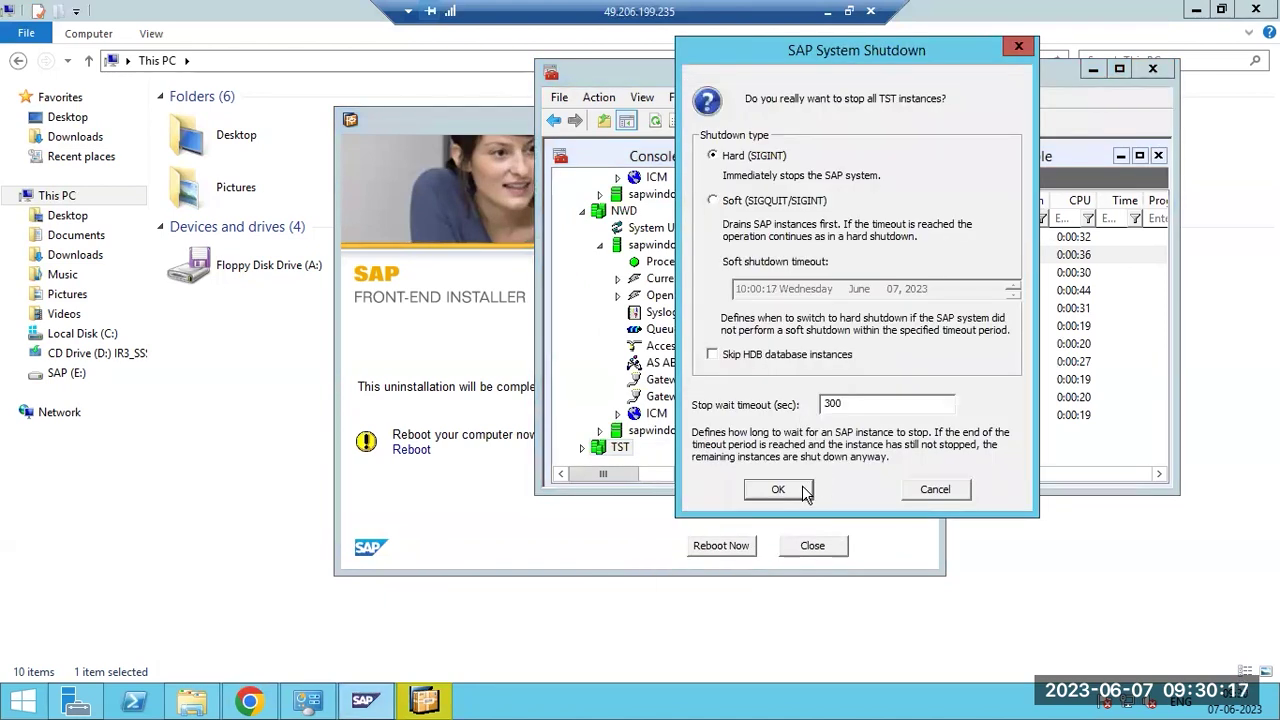
pyautogui.click(806, 490)
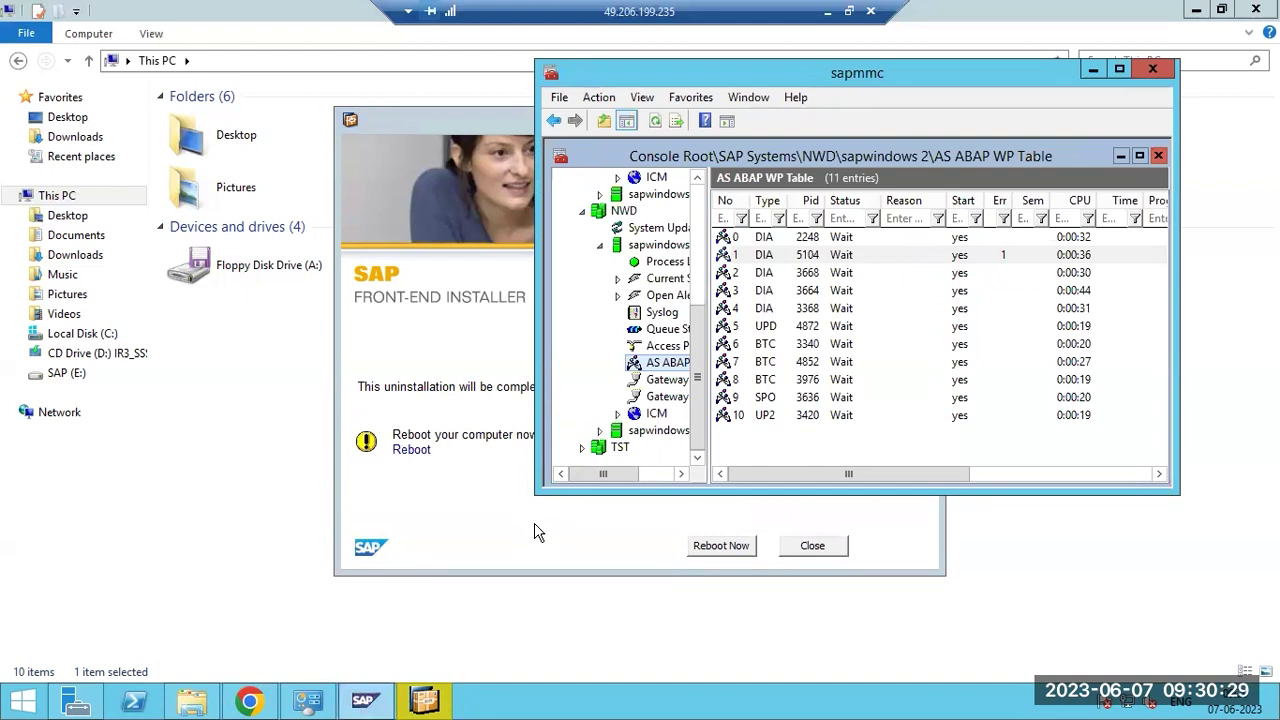
pyautogui.click(192, 702)
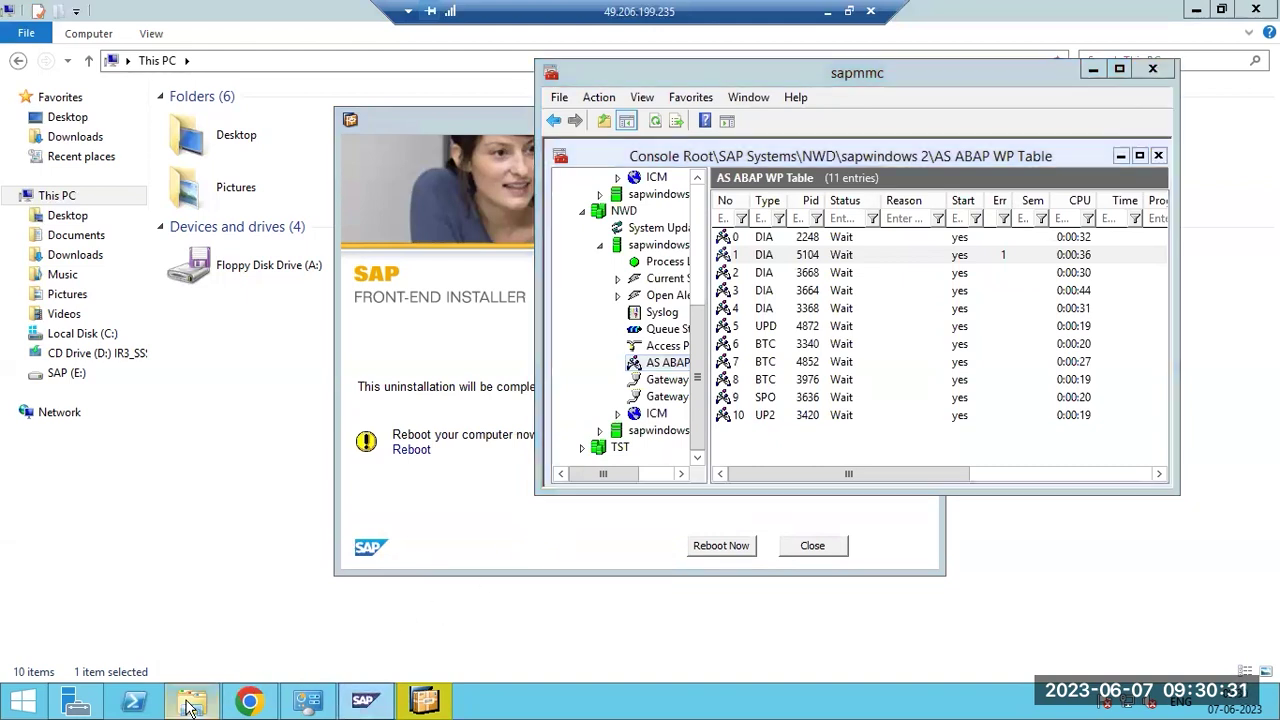
# Open C:\Program Files\SAP, now holding only hostctrl and SAP MMC SnapIn, then reboot the server.
pyautogui.doubleClick(521, 276)
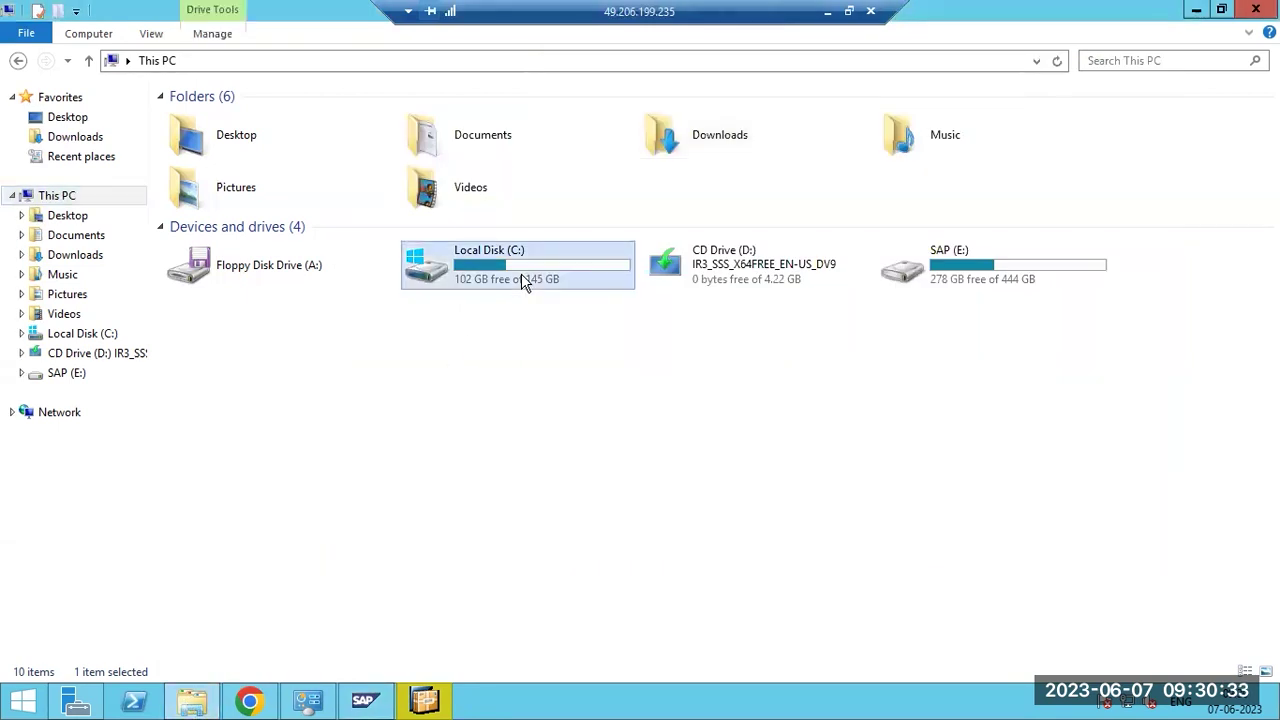
pyautogui.doubleClick(216, 177)
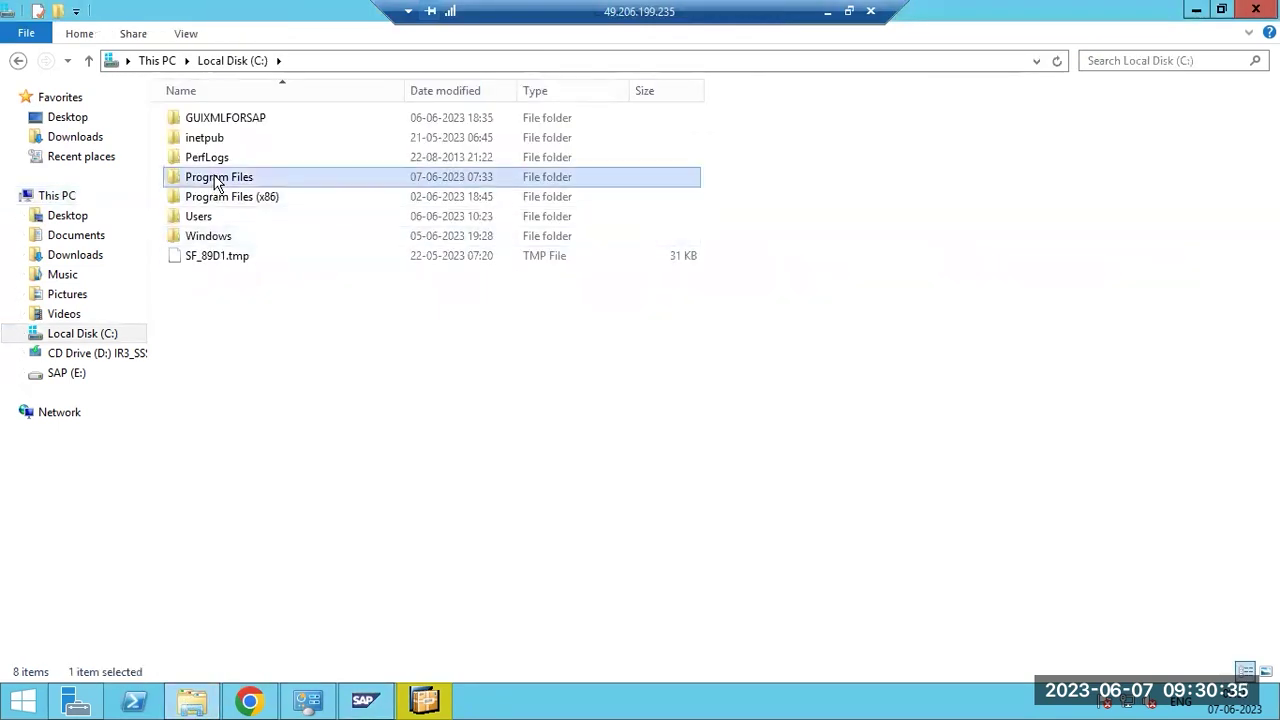
pyautogui.doubleClick(205, 275)
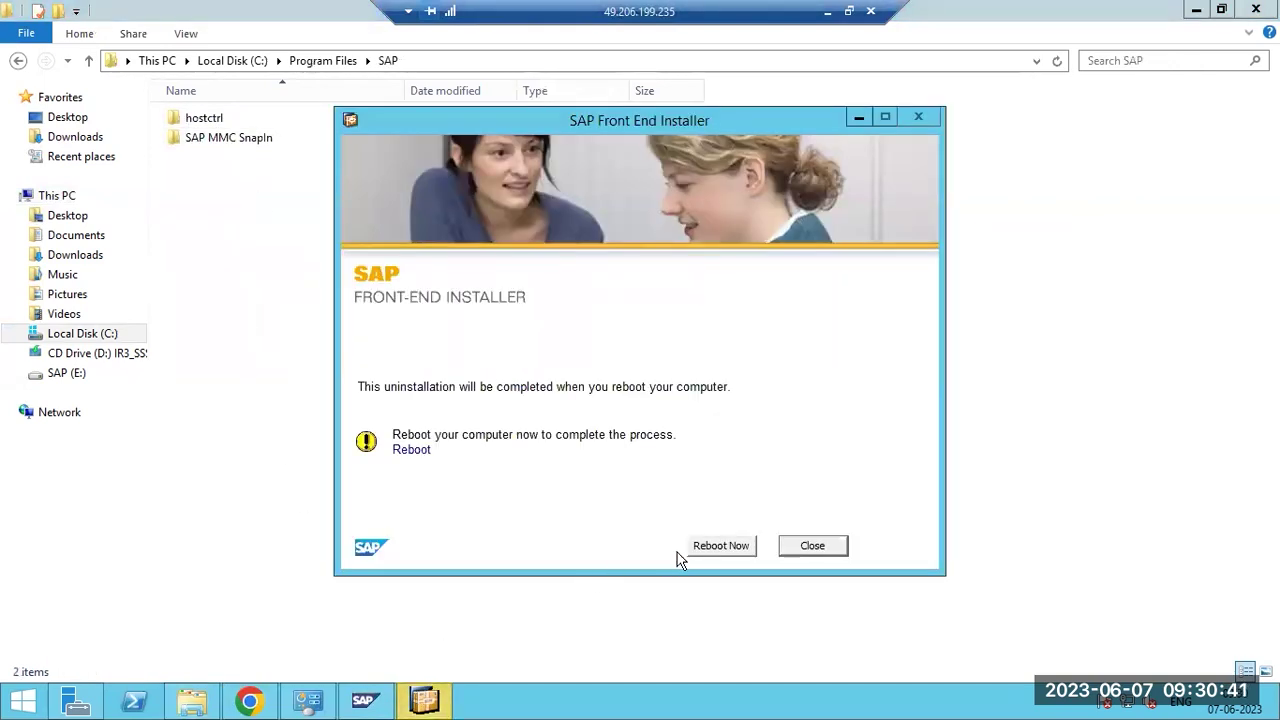
pyautogui.click(711, 548)
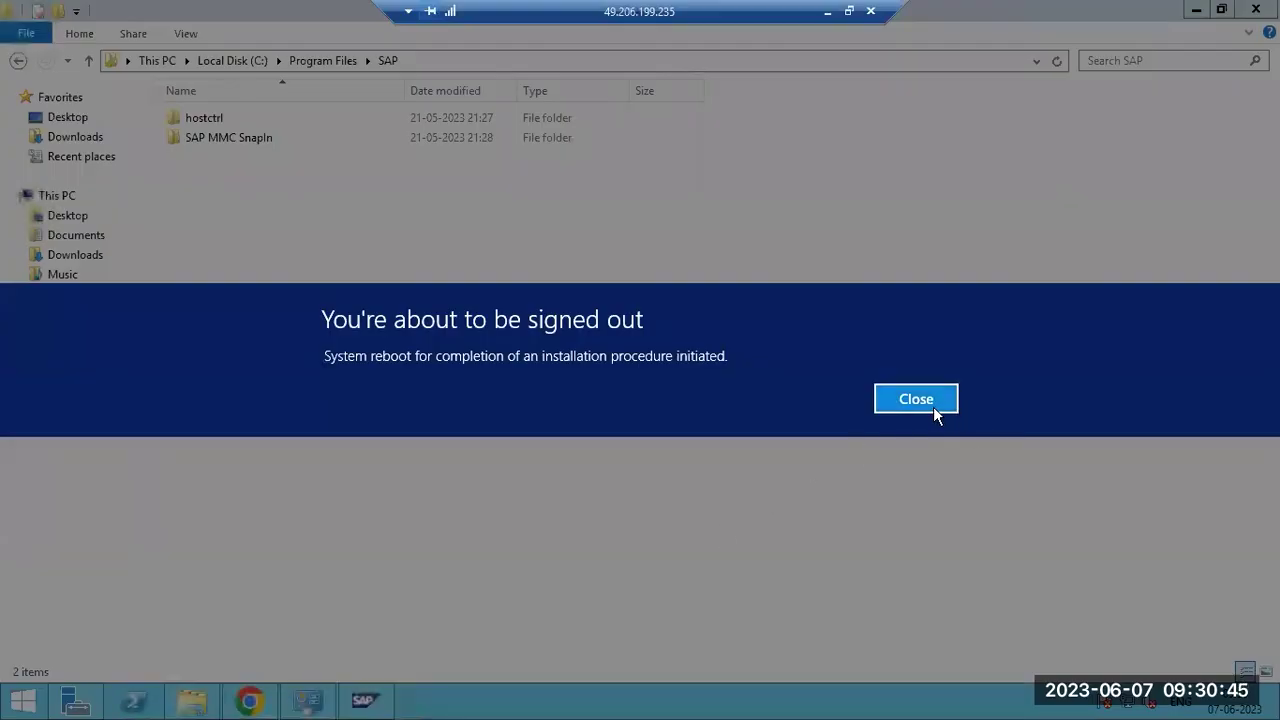
pyautogui.click(933, 406)
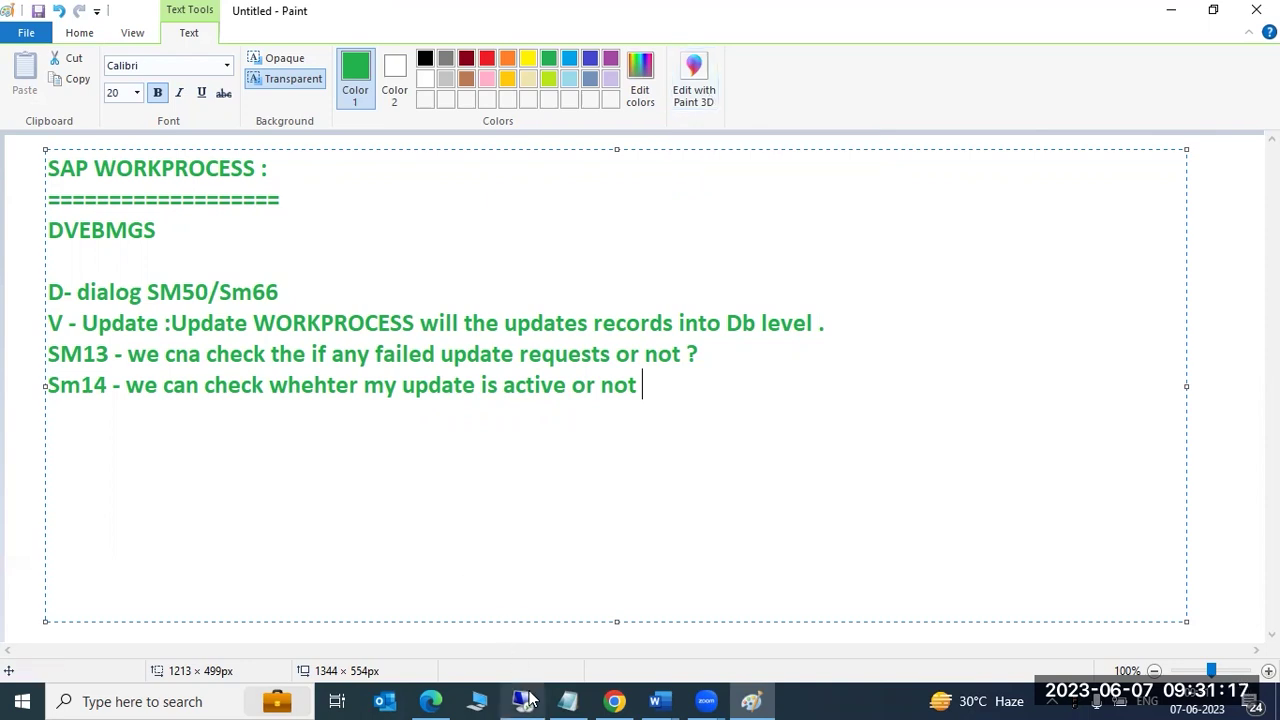
# Check the rebooting sapwindows VM in Remote Desktop, then minimize the session to return to Paint.
pyautogui.moveTo(530, 699)
pyautogui.click(522, 615)
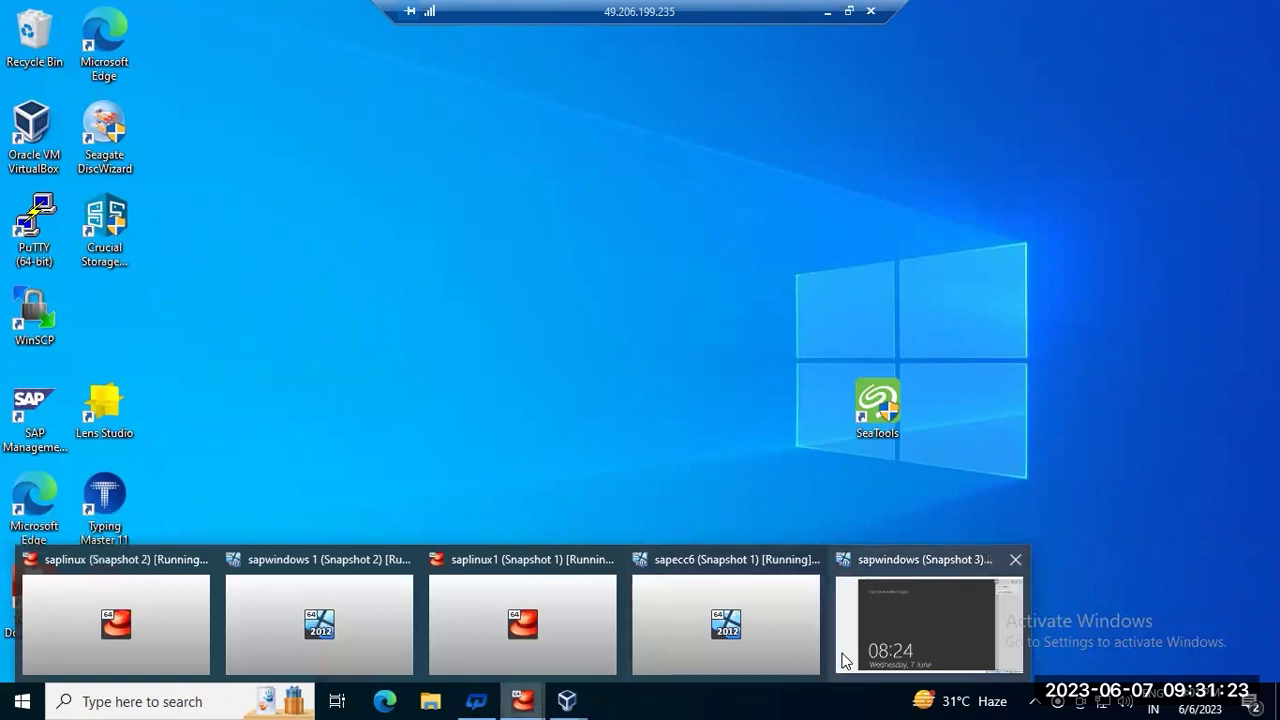
pyautogui.click(932, 625)
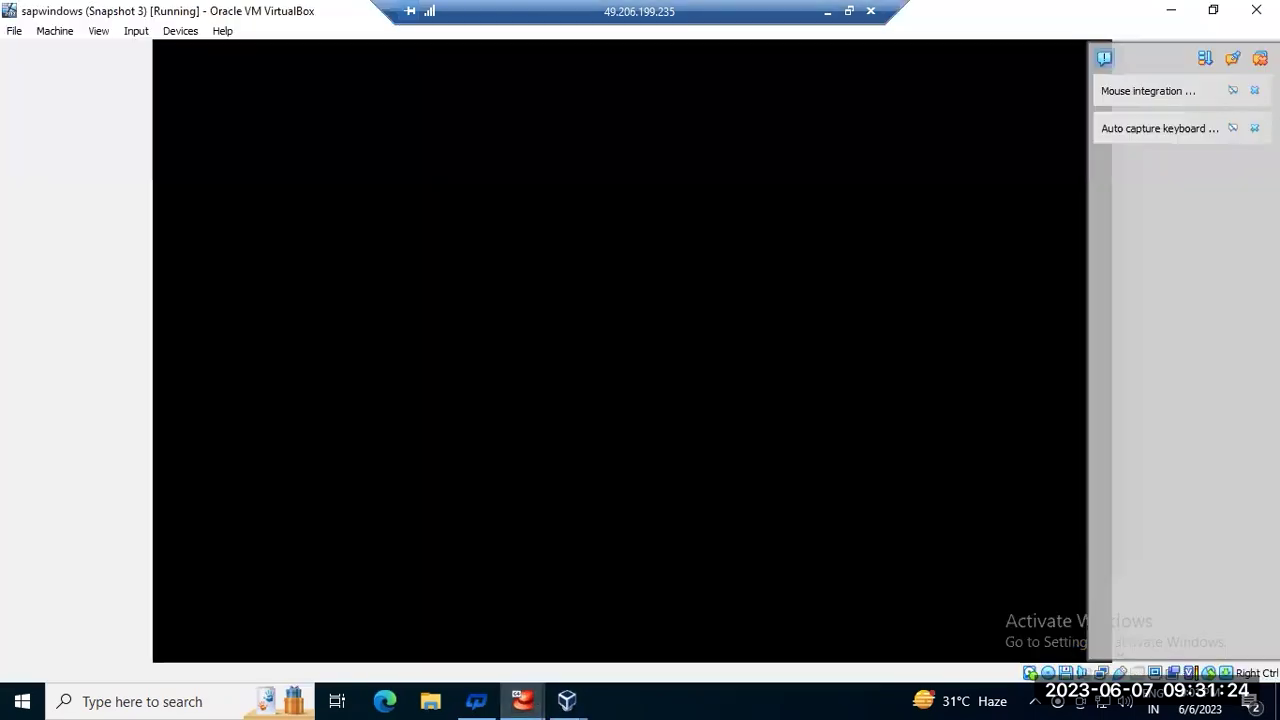
pyautogui.click(845, 14)
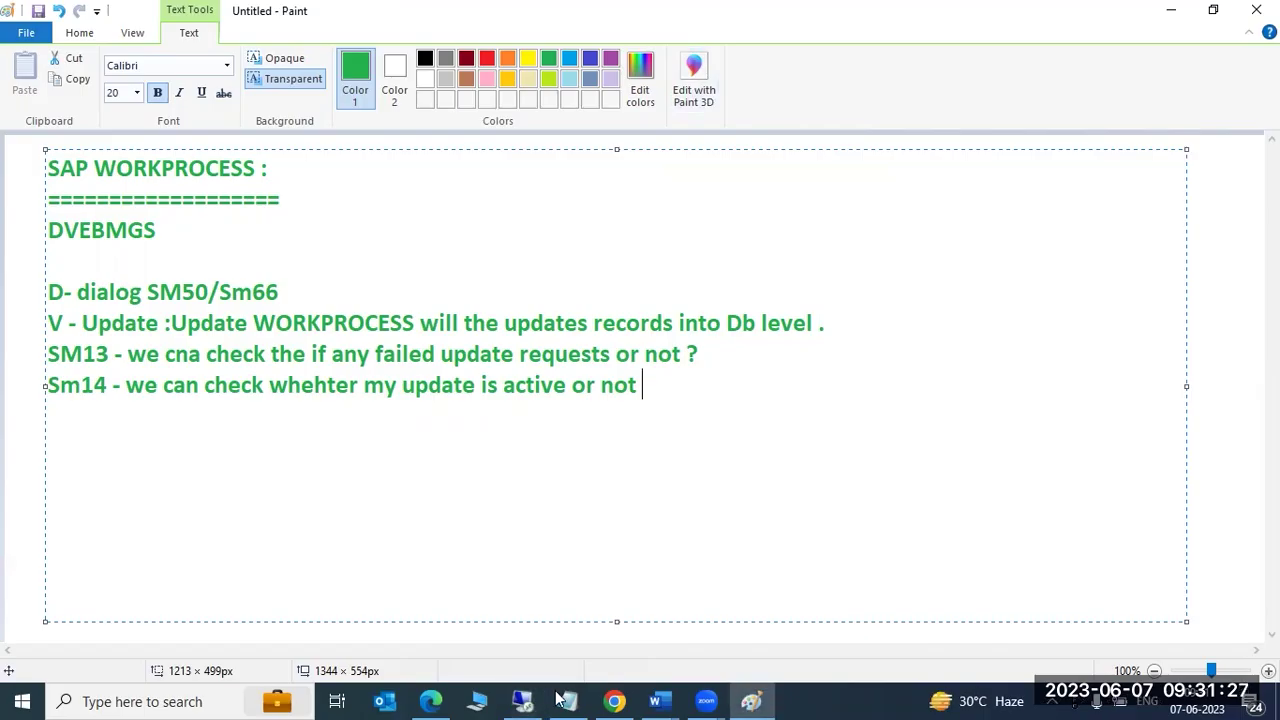
pyautogui.moveTo(526, 699)
# Type 'SAP GUI XML file for all users' as a new line below the Sm14 note.
pyautogui.moveTo(670, 397); pyautogui.dragTo(58, 264)
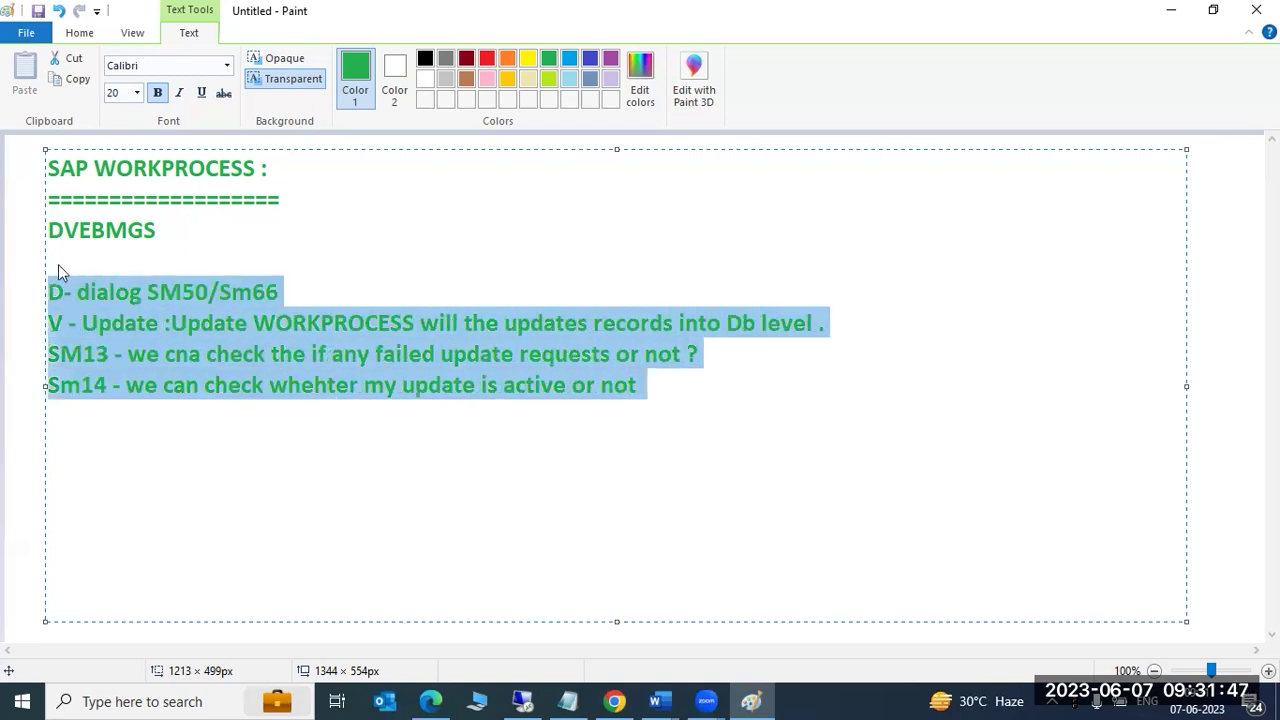
pyautogui.click(691, 383)
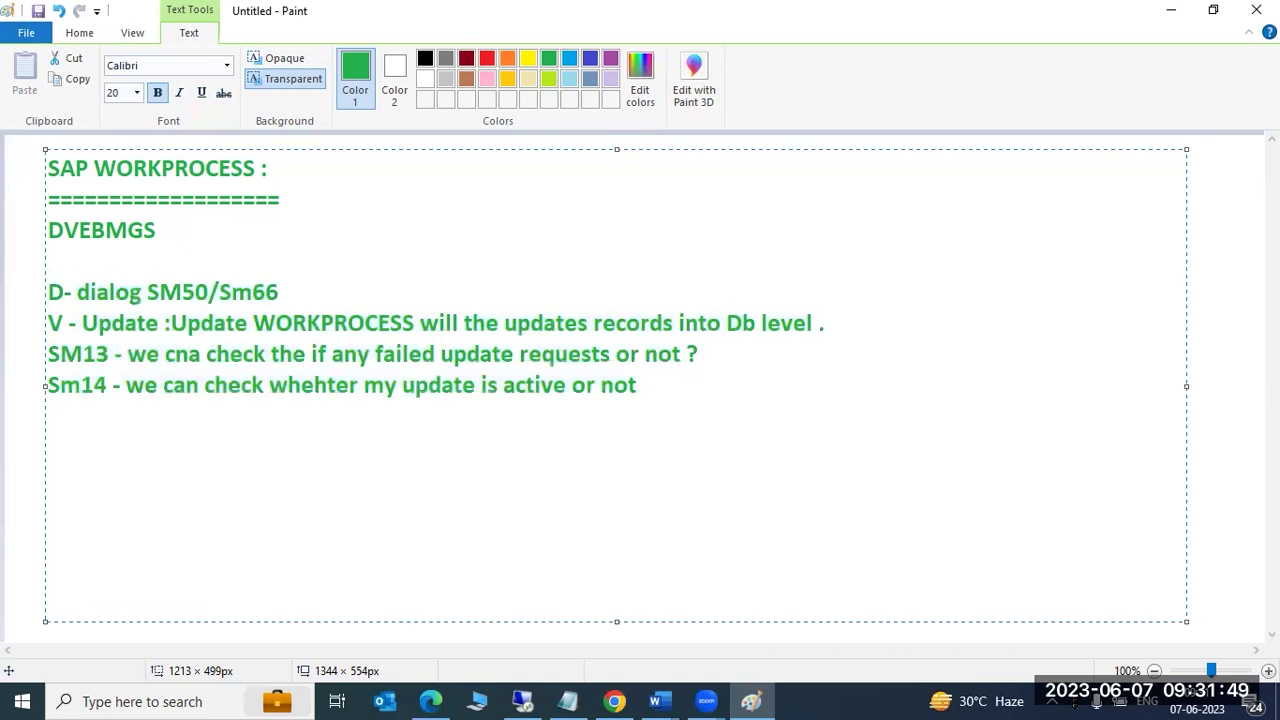
pyautogui.write('SAP GUI ')
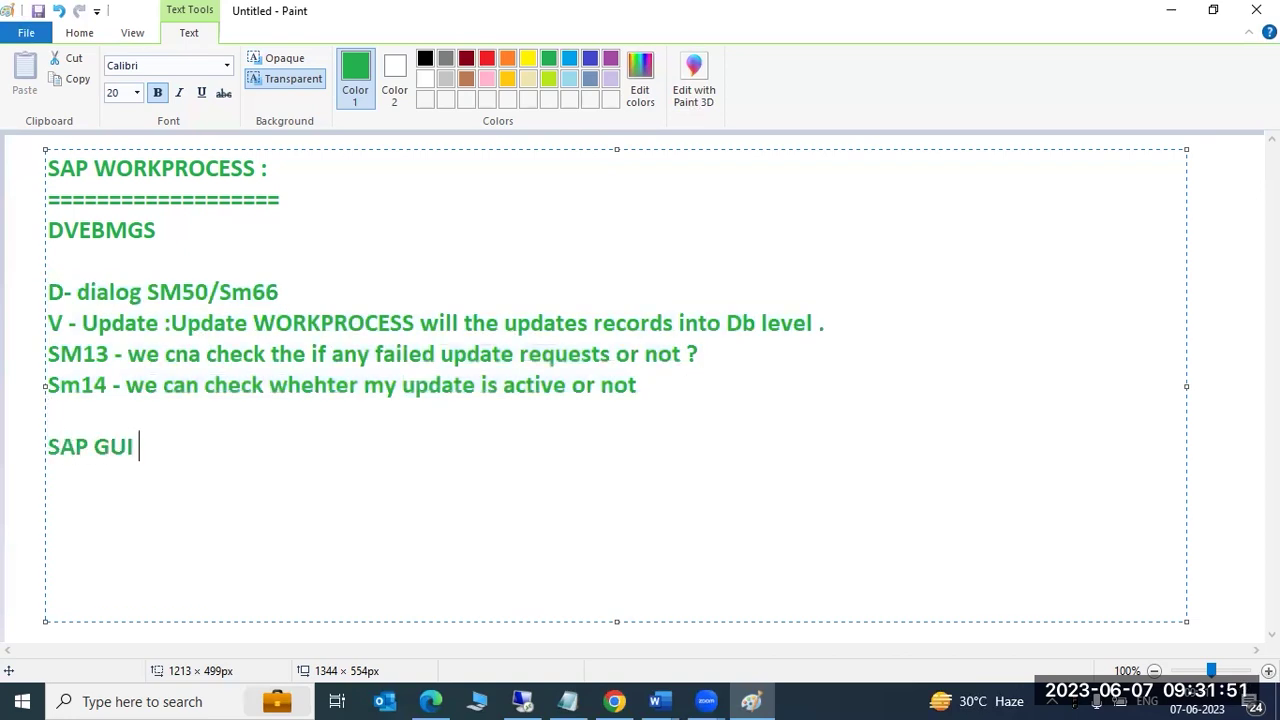
pyautogui.write('XML file fo')
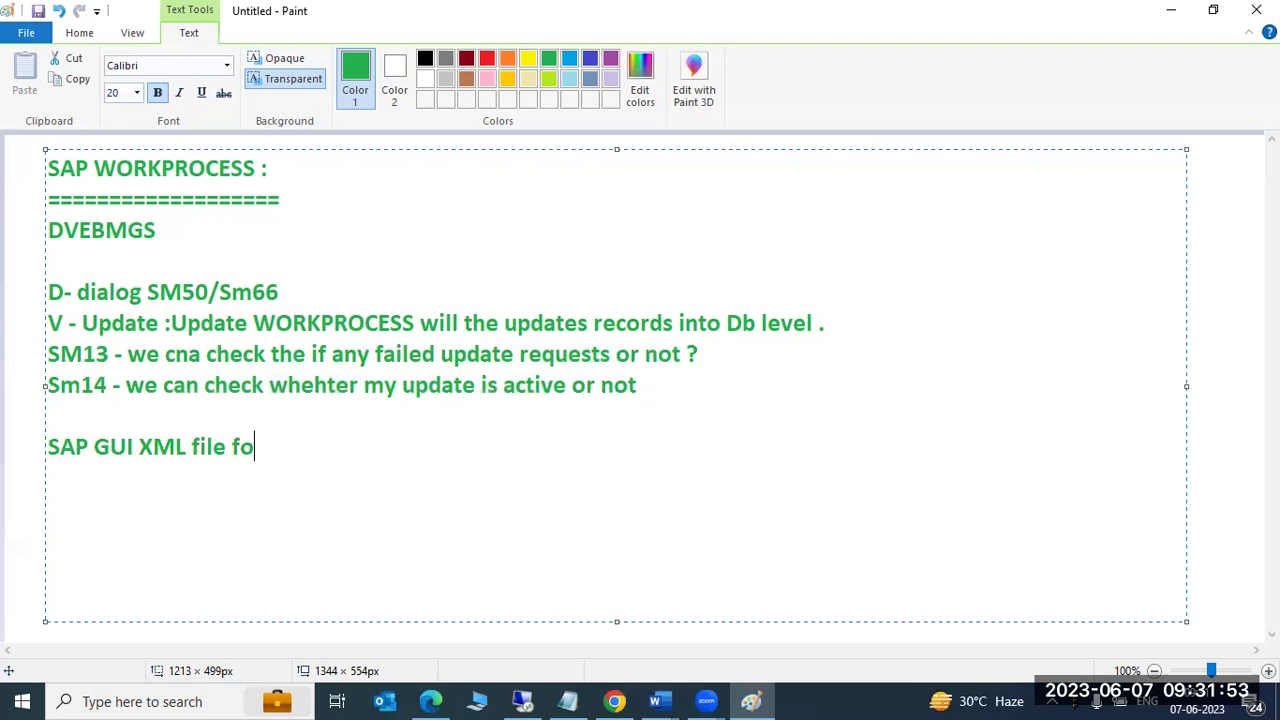
pyautogui.write('r all users ')
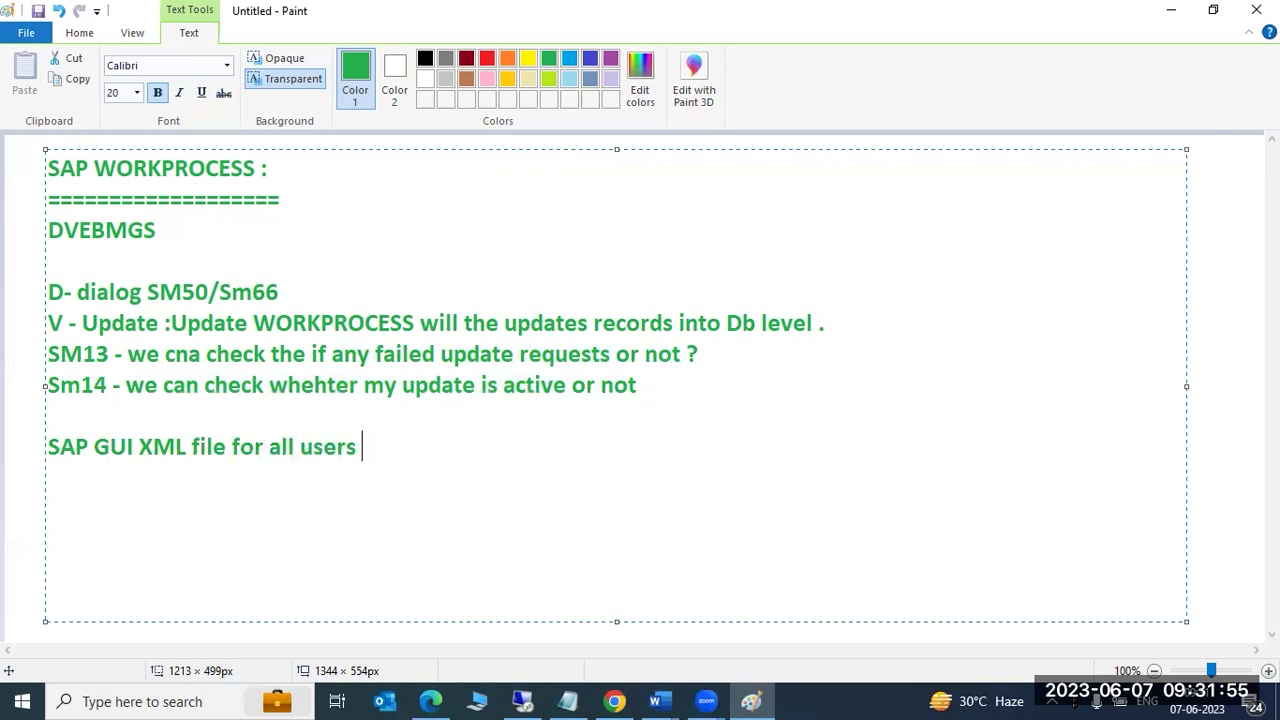
pyautogui.write('....')
pyautogui.press('BackSpace')
pyautogui.press('BackSpace')
pyautogui.press('BackSpace')
pyautogui.press('BackSpace')
pyautogui.press('BackSpace')
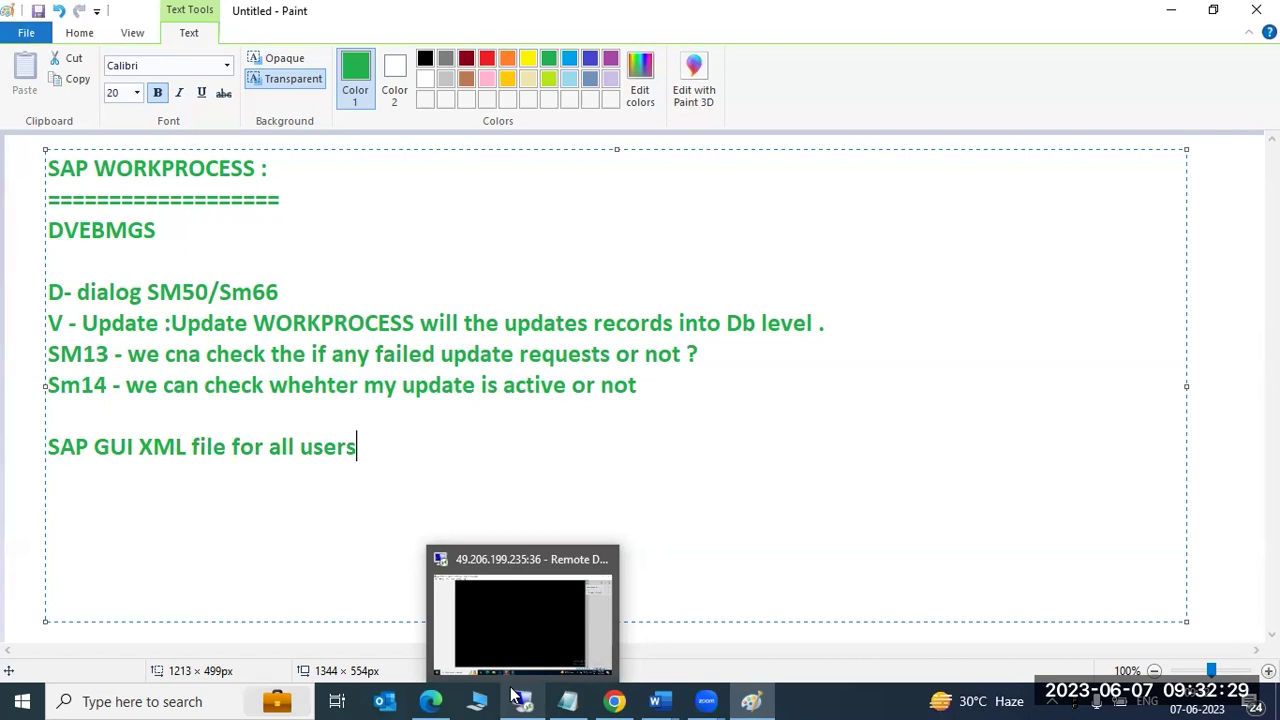
# Relaunch Remote Desktop, sign in with the Administrator password, and accept the certificate warning.
pyautogui.press('super+r')
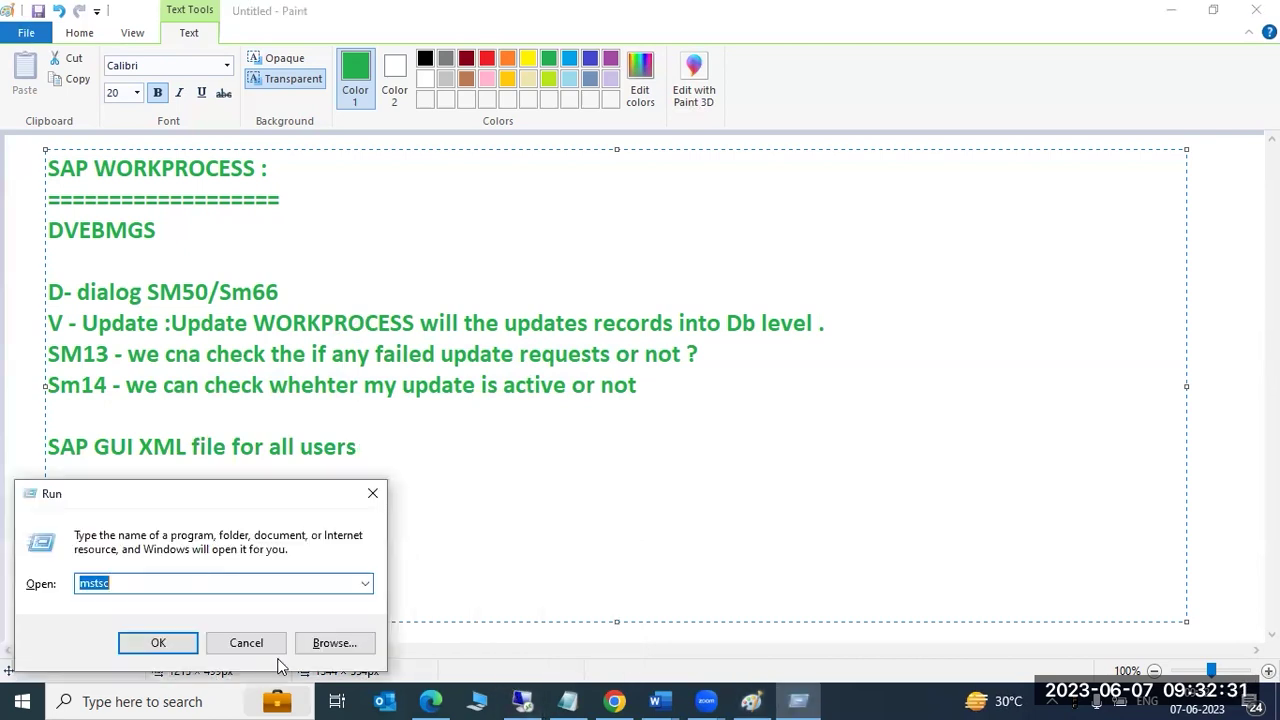
pyautogui.click(158, 643)
pyautogui.click(729, 330)
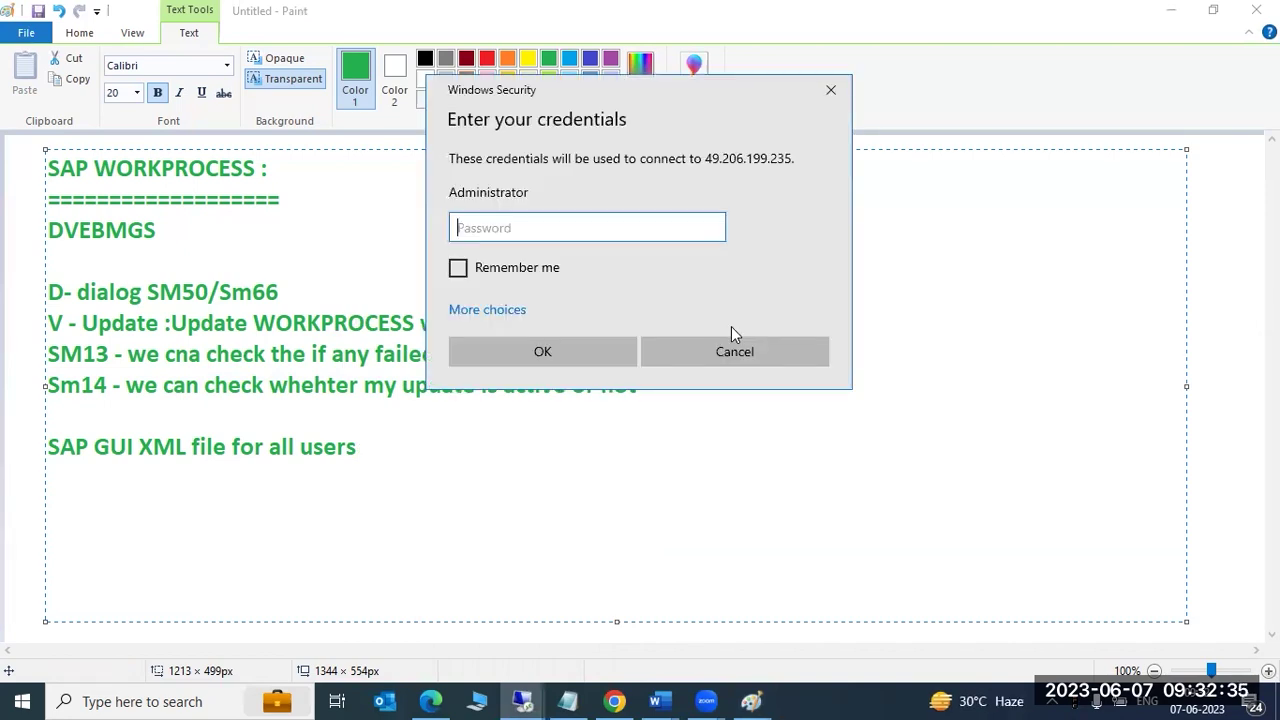
pyautogui.write('••')
pyautogui.press('Return')
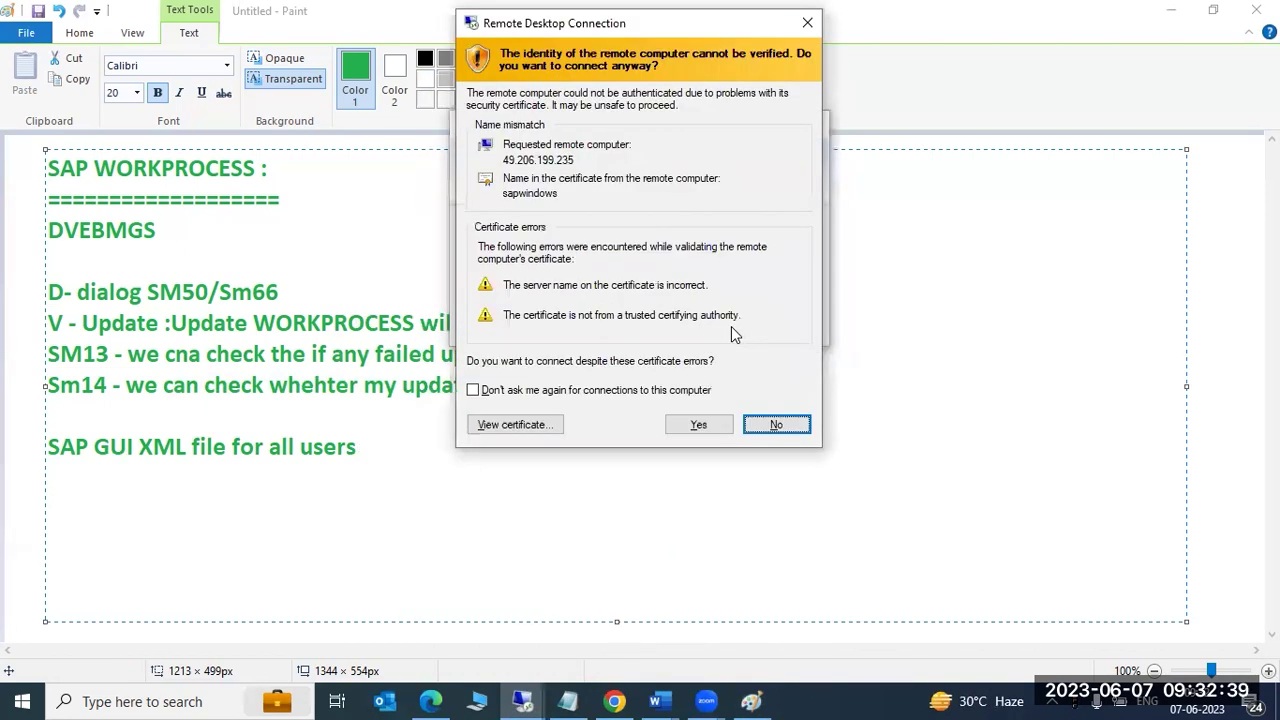
pyautogui.click(690, 426)
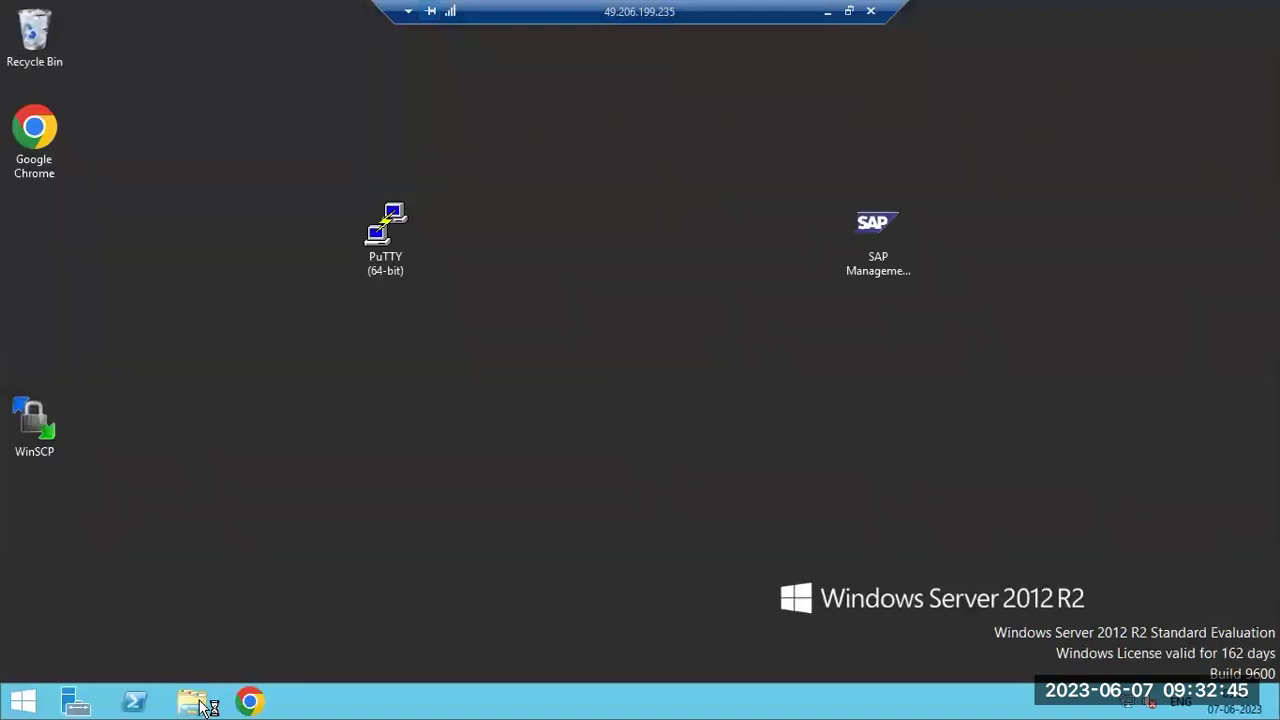
# Browse to E:\SAP LOGON PAD SOFTWARE\PRES1\GUI\Windows\Win32 on the remote server.
pyautogui.click(193, 703)
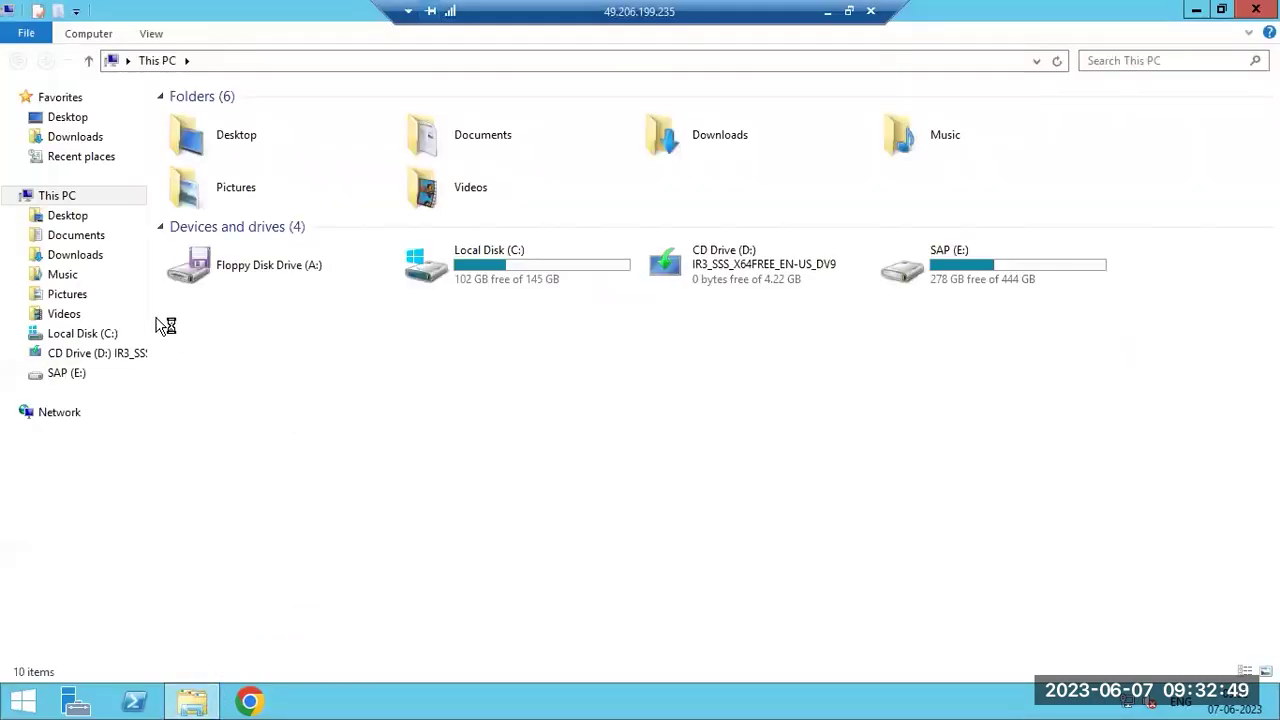
pyautogui.doubleClick(986, 277)
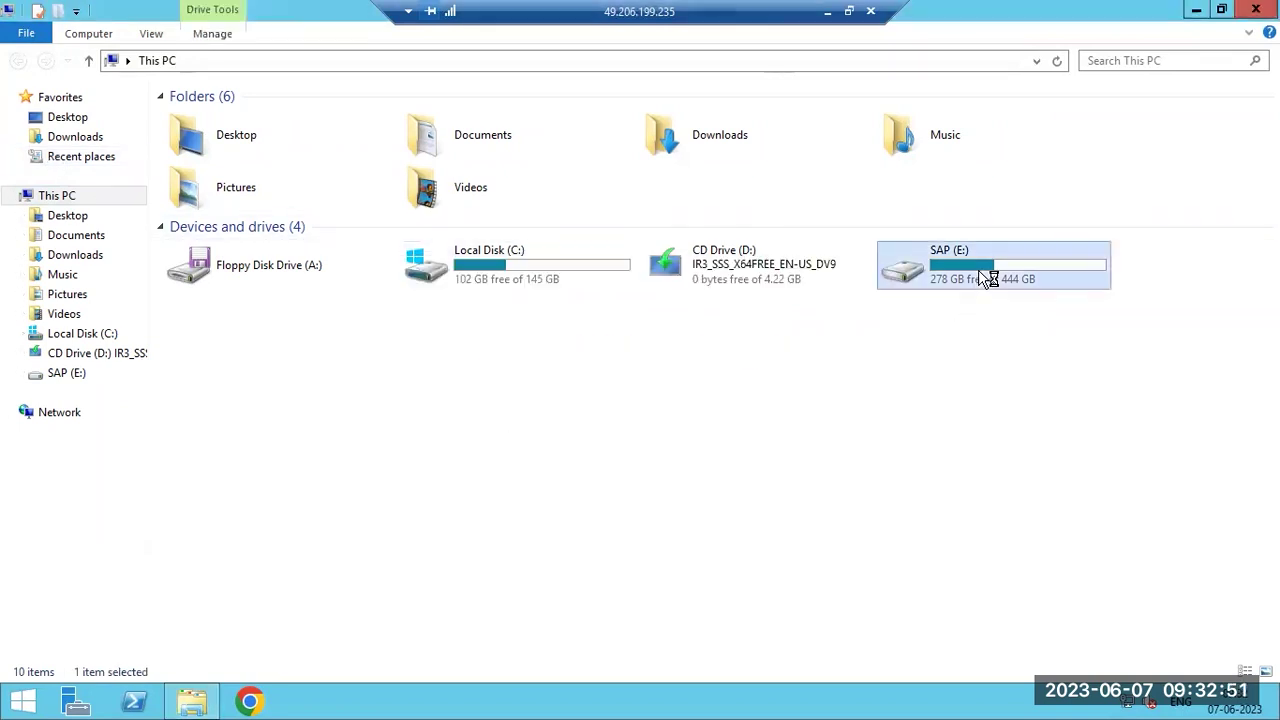
pyautogui.doubleClick(238, 160)
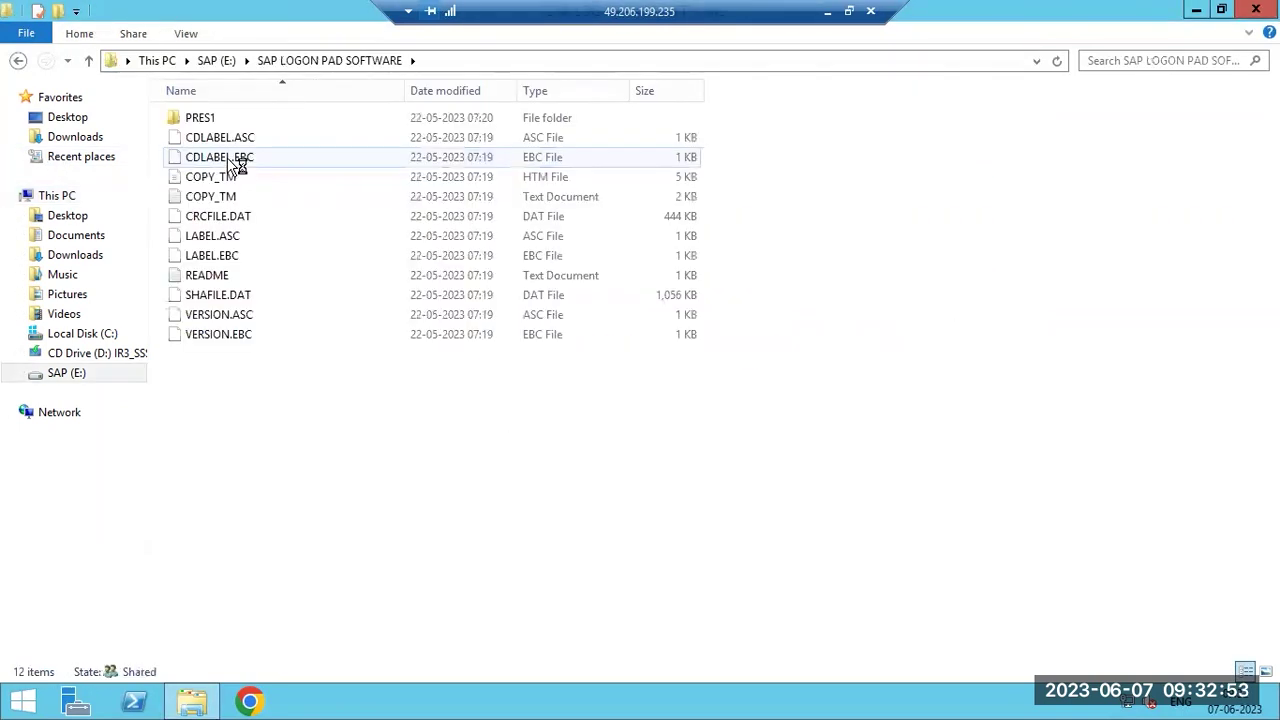
pyautogui.click(212, 60)
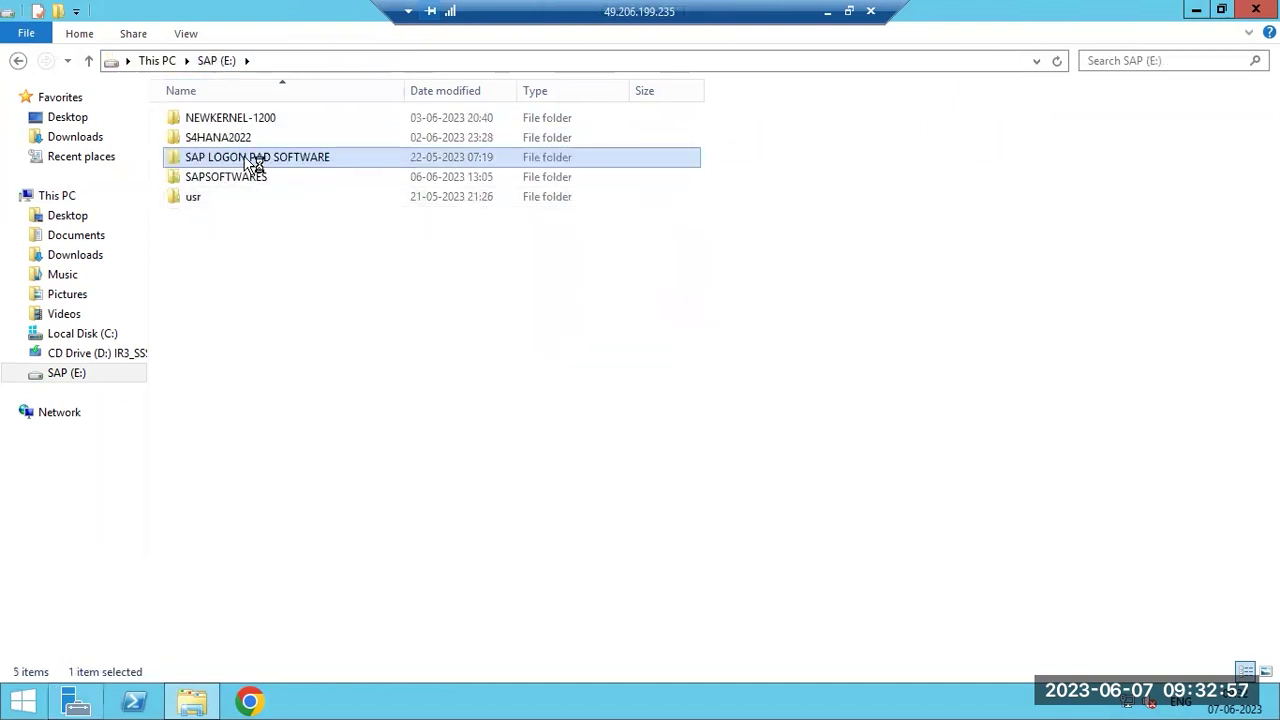
pyautogui.doubleClick(253, 165)
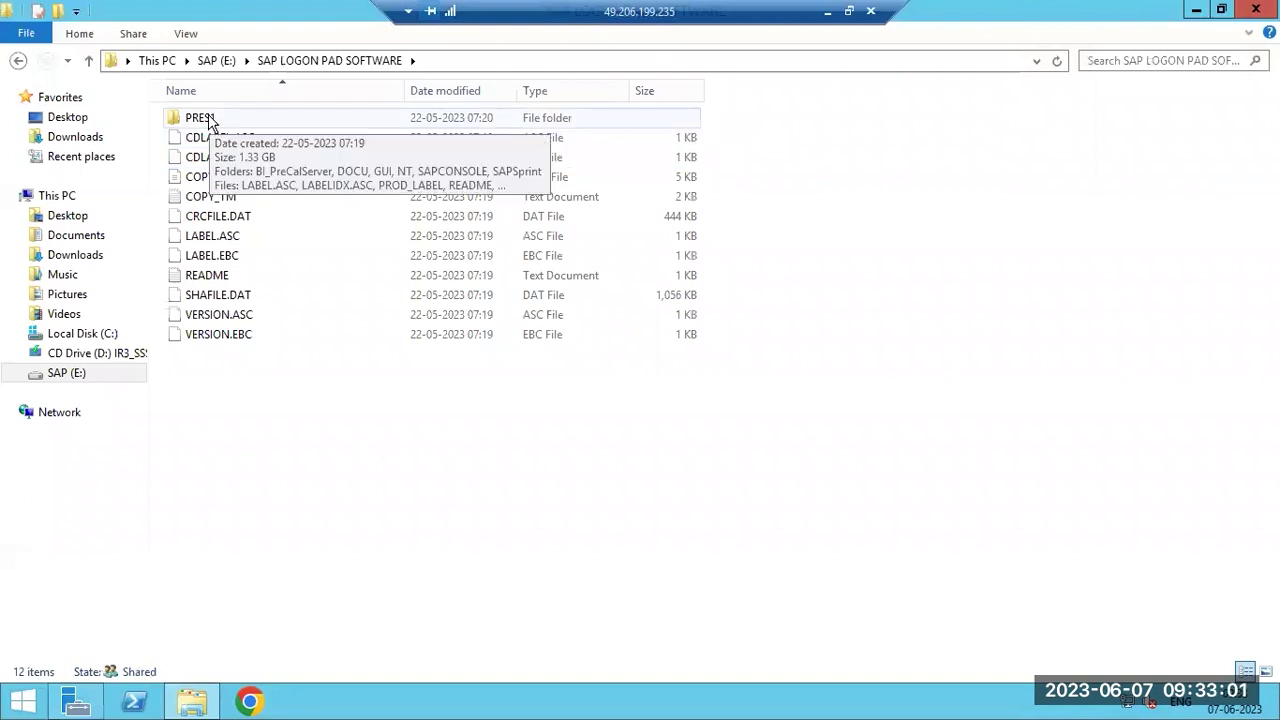
pyautogui.doubleClick(210, 123)
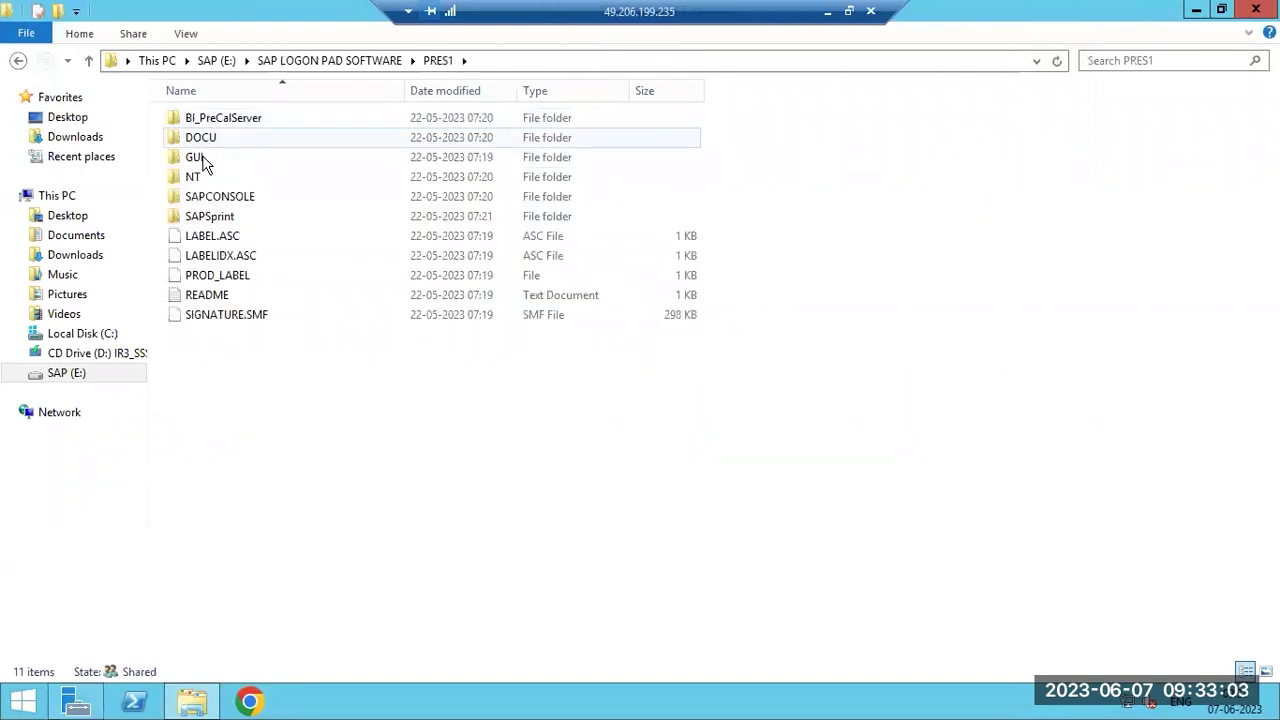
pyautogui.doubleClick(200, 160)
pyautogui.doubleClick(200, 125)
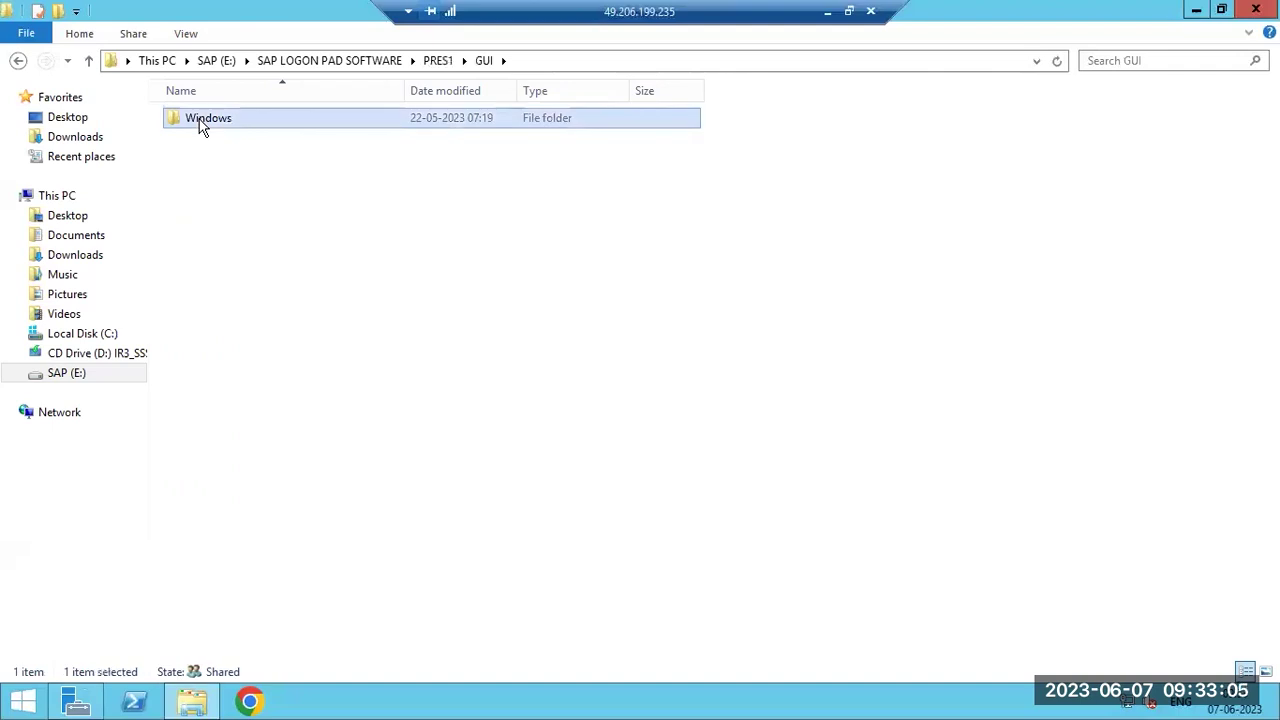
pyautogui.doubleClick(198, 126)
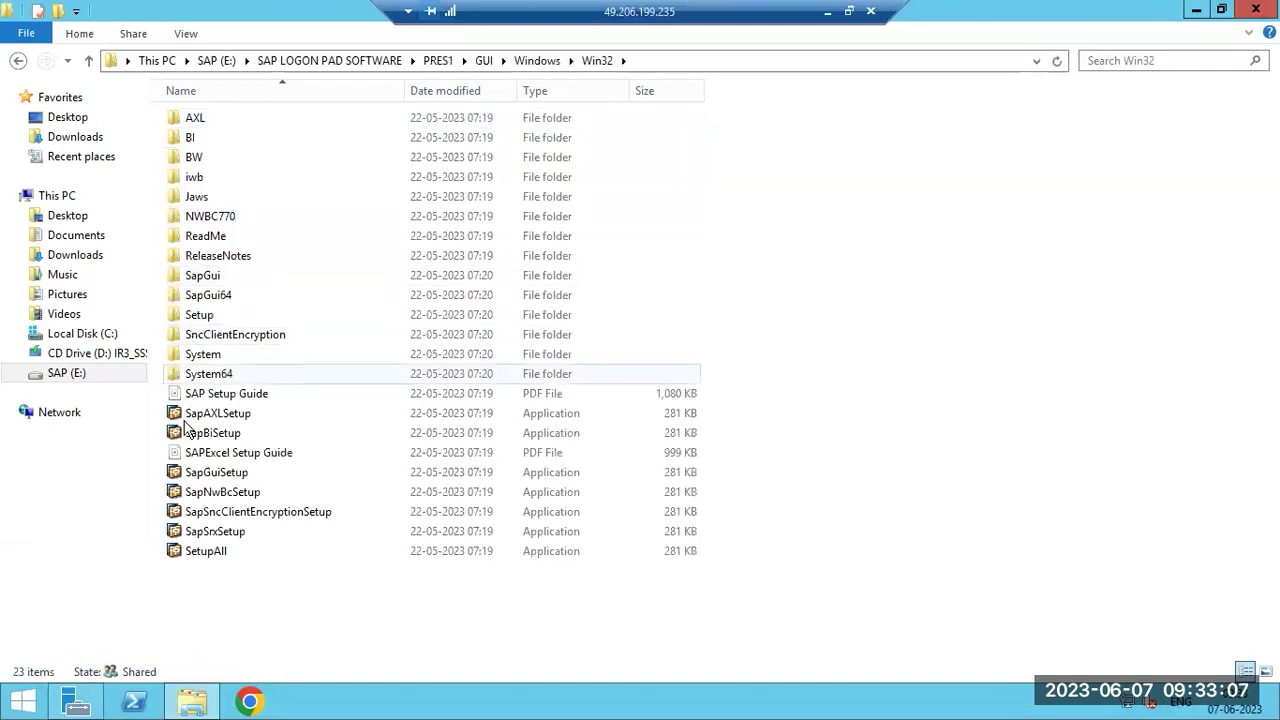
# Run SetupAll, decline install mode, and reach the component selection page.
pyautogui.doubleClick(193, 558)
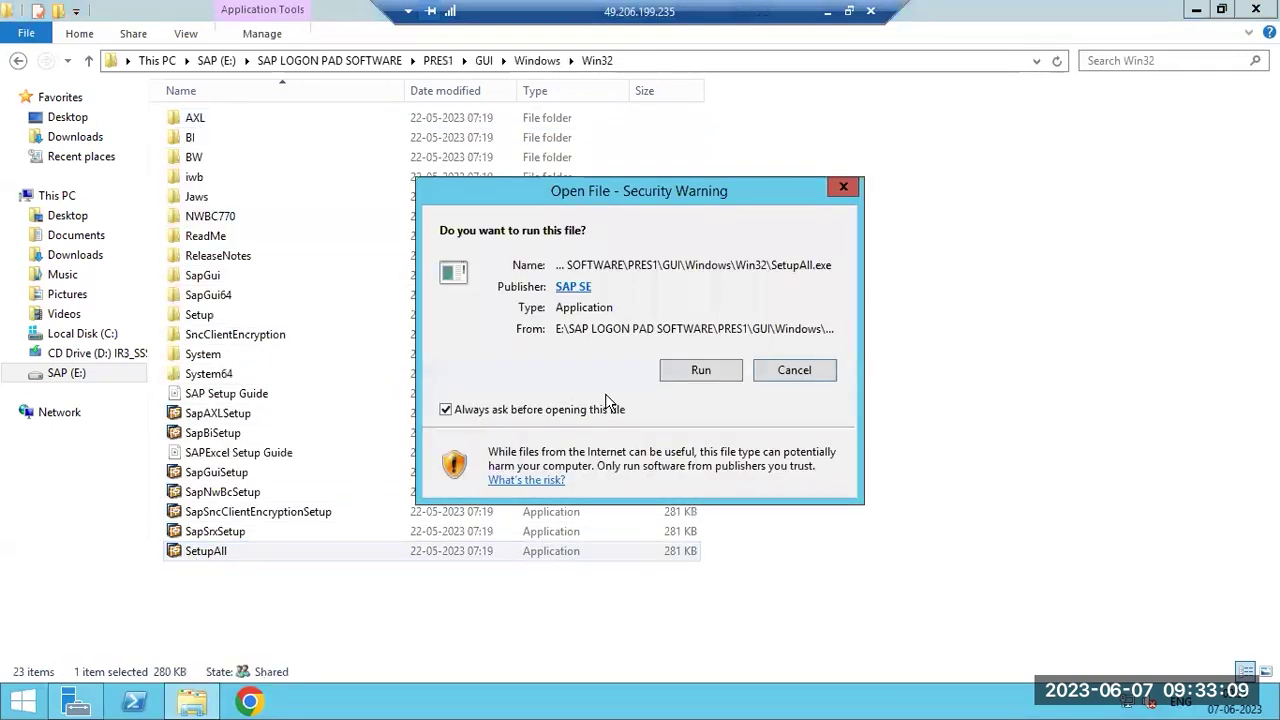
pyautogui.click(699, 376)
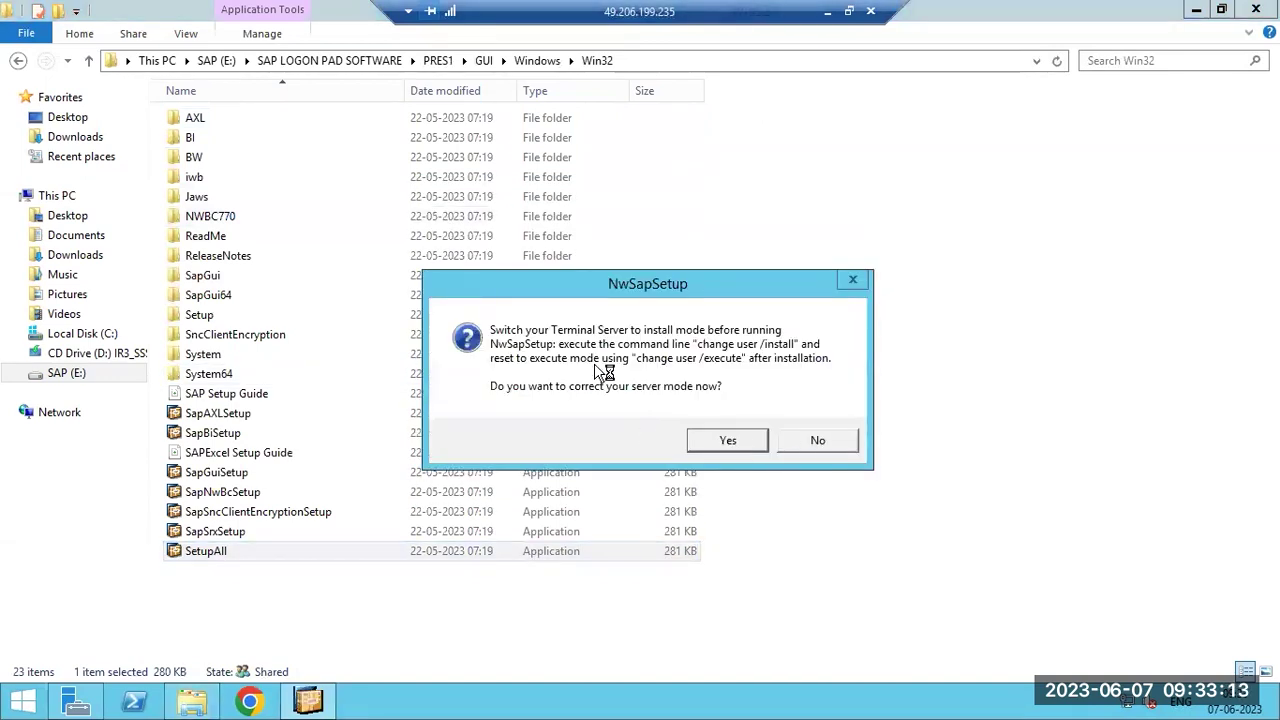
pyautogui.click(817, 442)
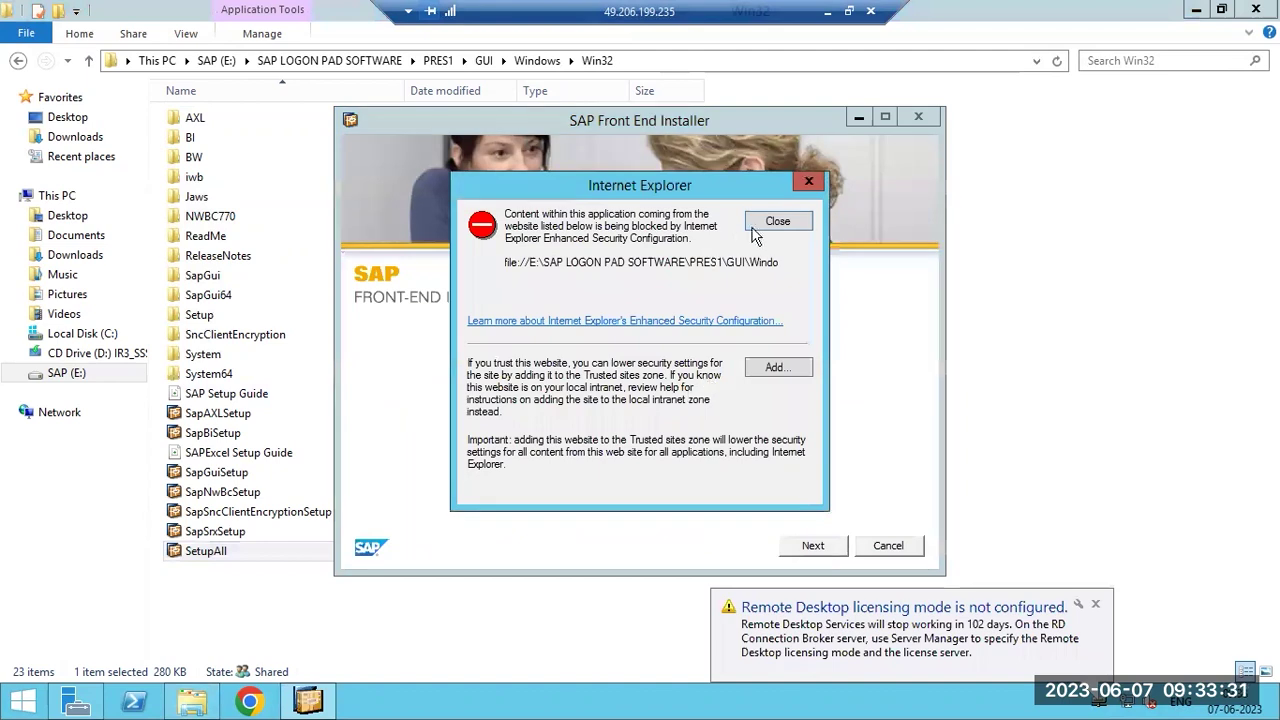
pyautogui.click(762, 223)
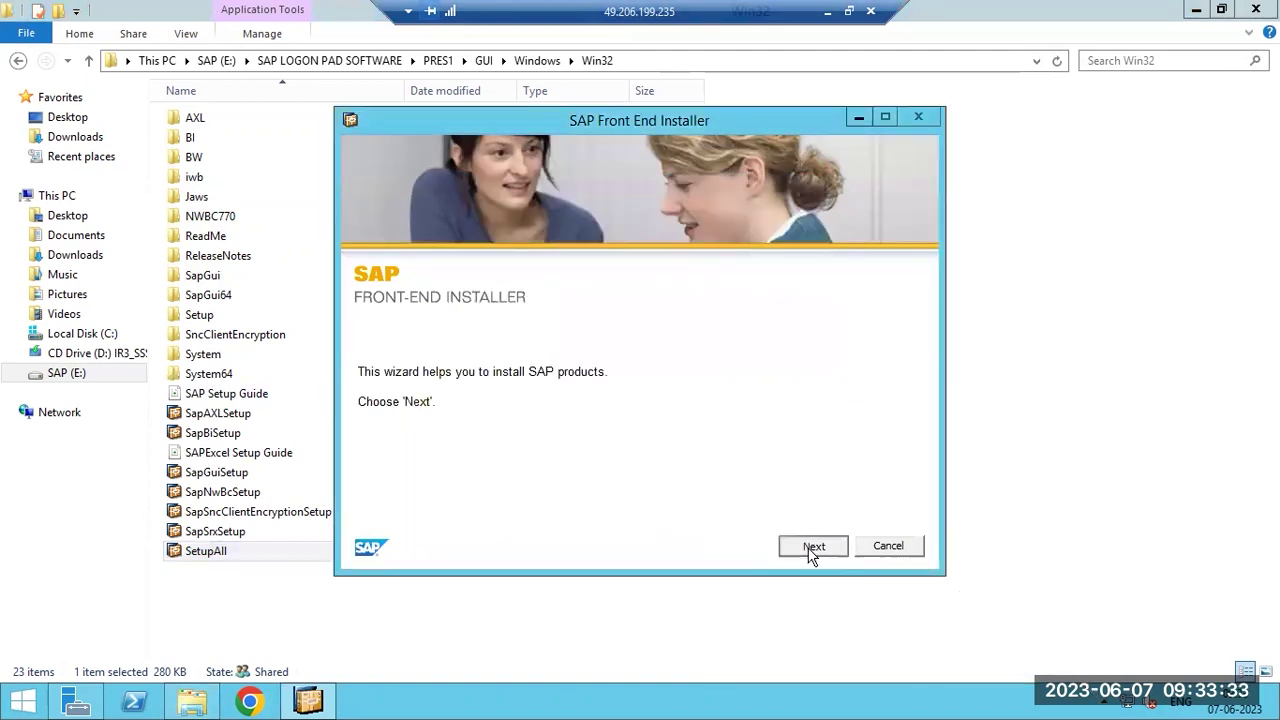
pyautogui.click(814, 549)
pyautogui.click(779, 223)
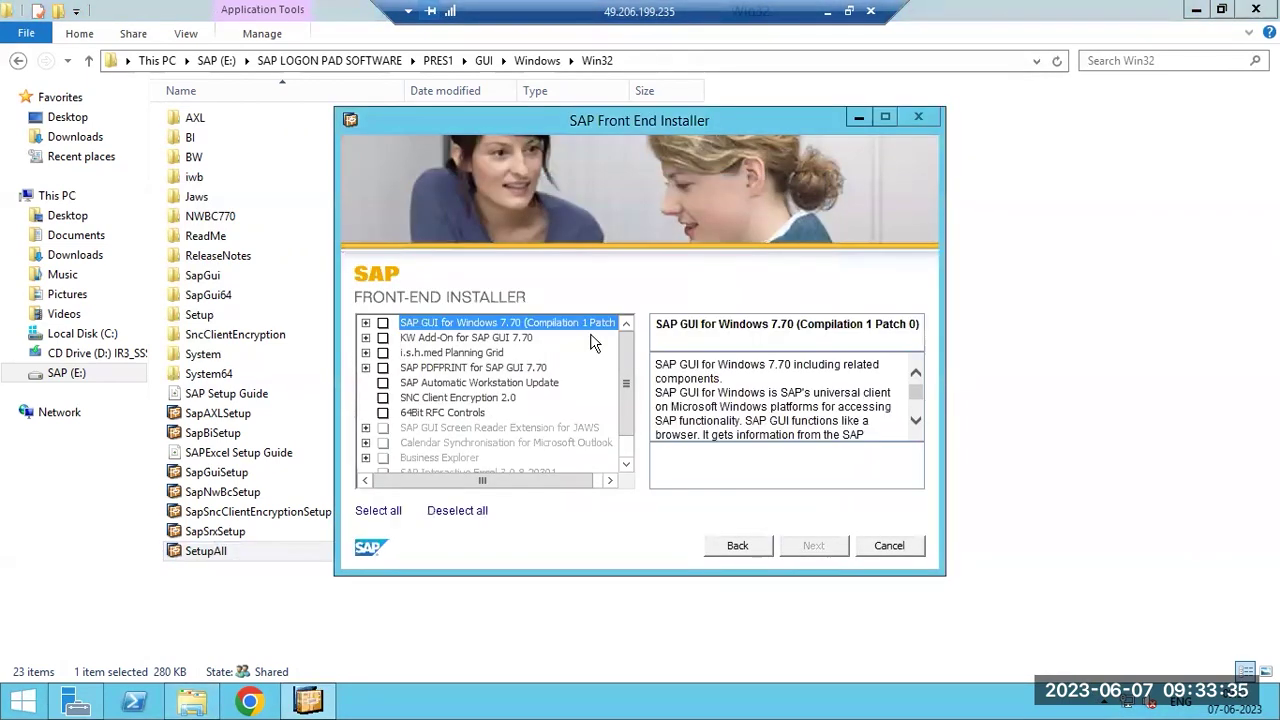
# Select SAP GUI for Windows 7.70 and install it into C:\Program Files (x86)\SAP\FrontEnd.
pyautogui.click(383, 323)
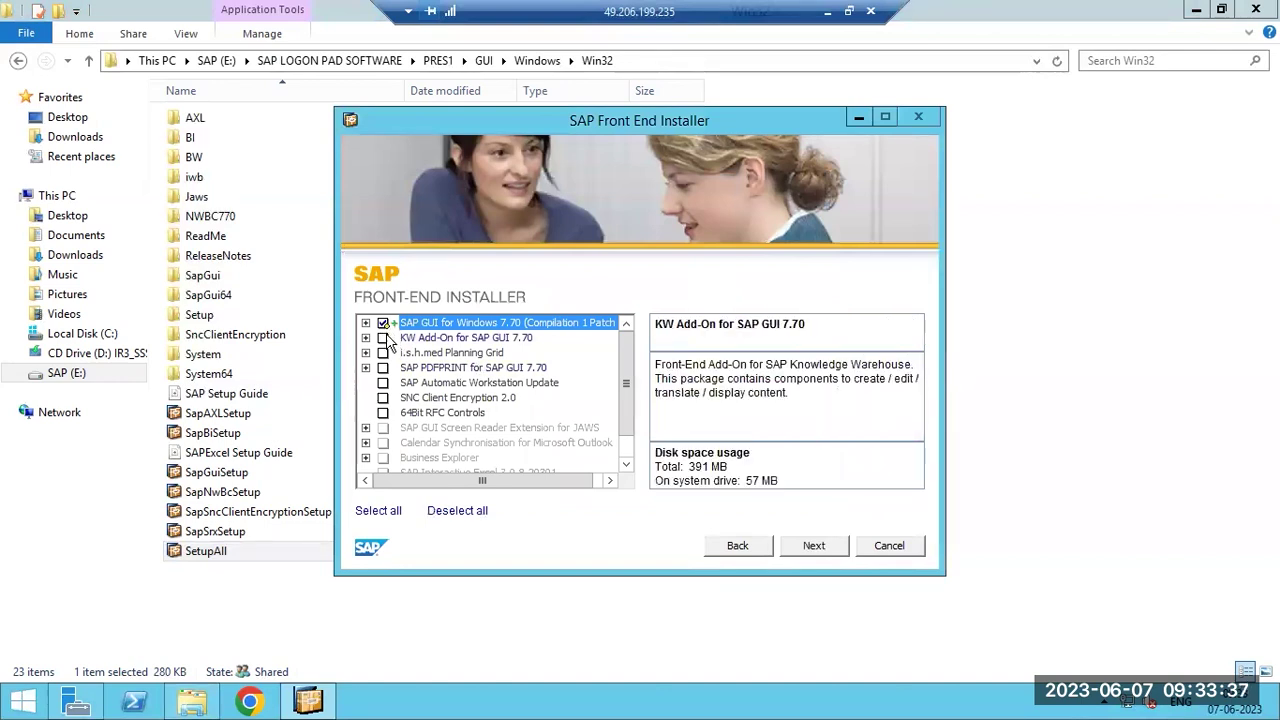
pyautogui.click(813, 550)
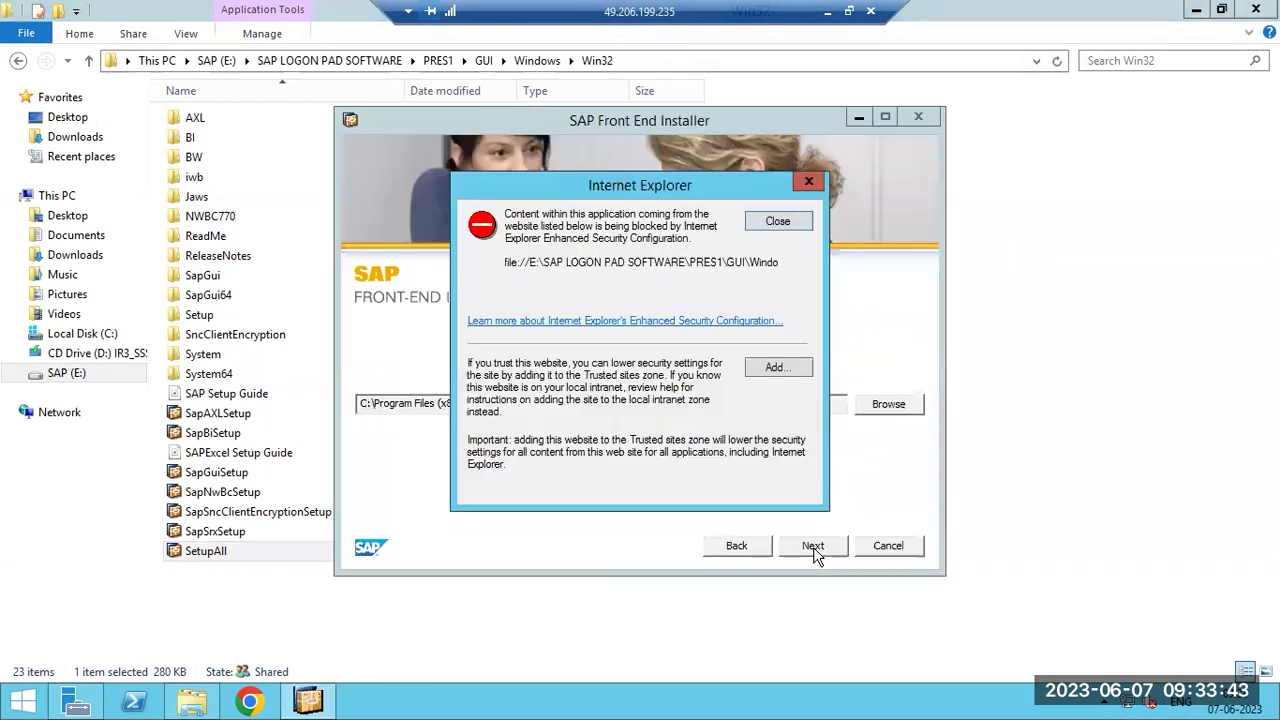
pyautogui.click(768, 220)
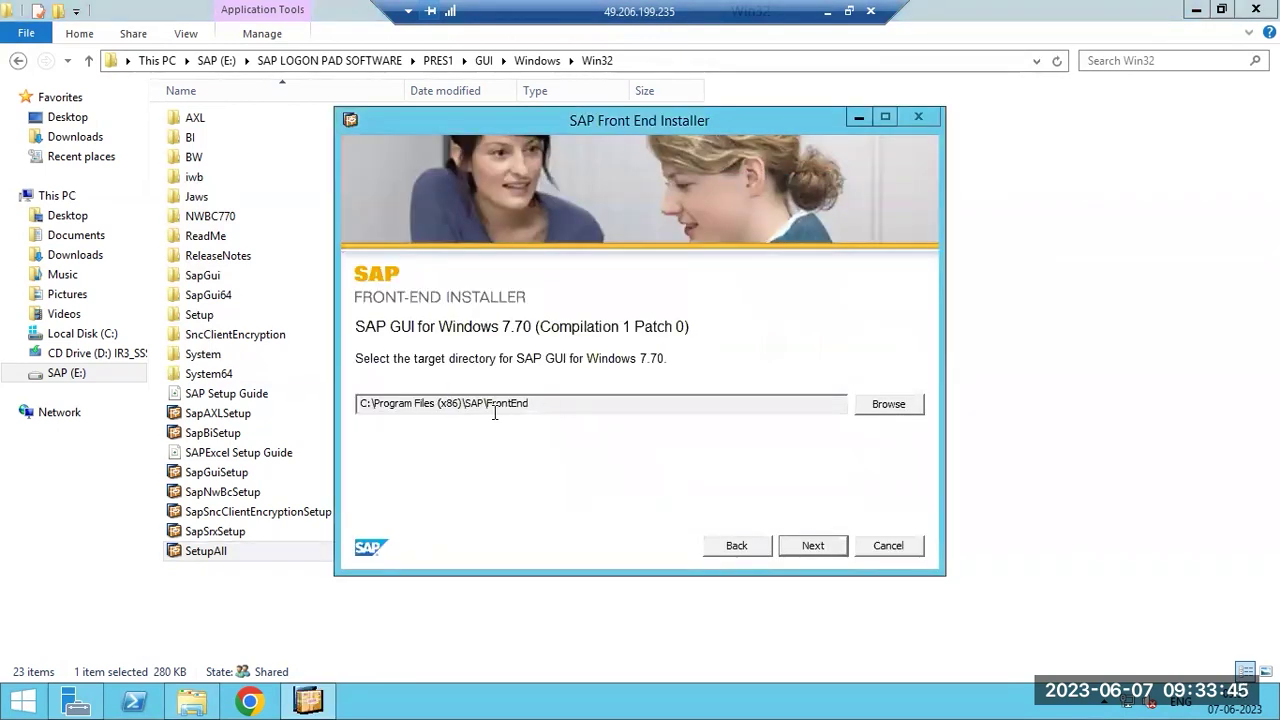
pyautogui.moveTo(467, 403); pyautogui.dragTo(540, 403)
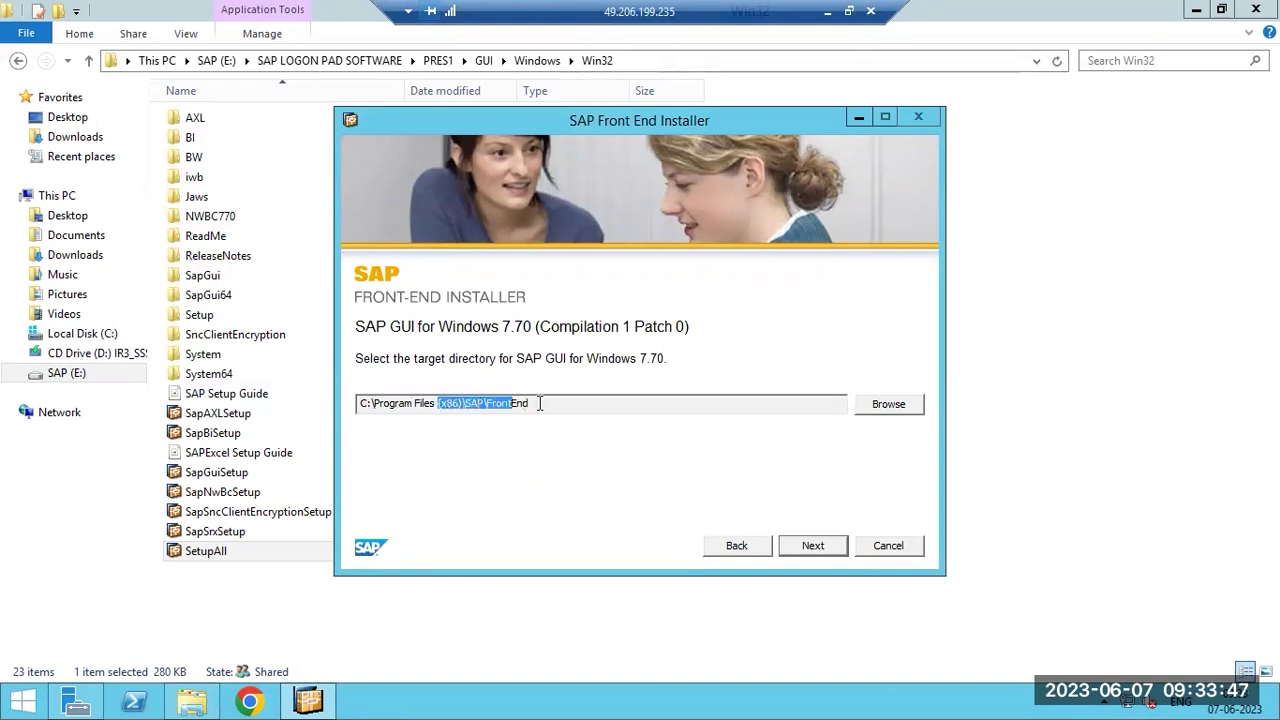
pyautogui.click(518, 405)
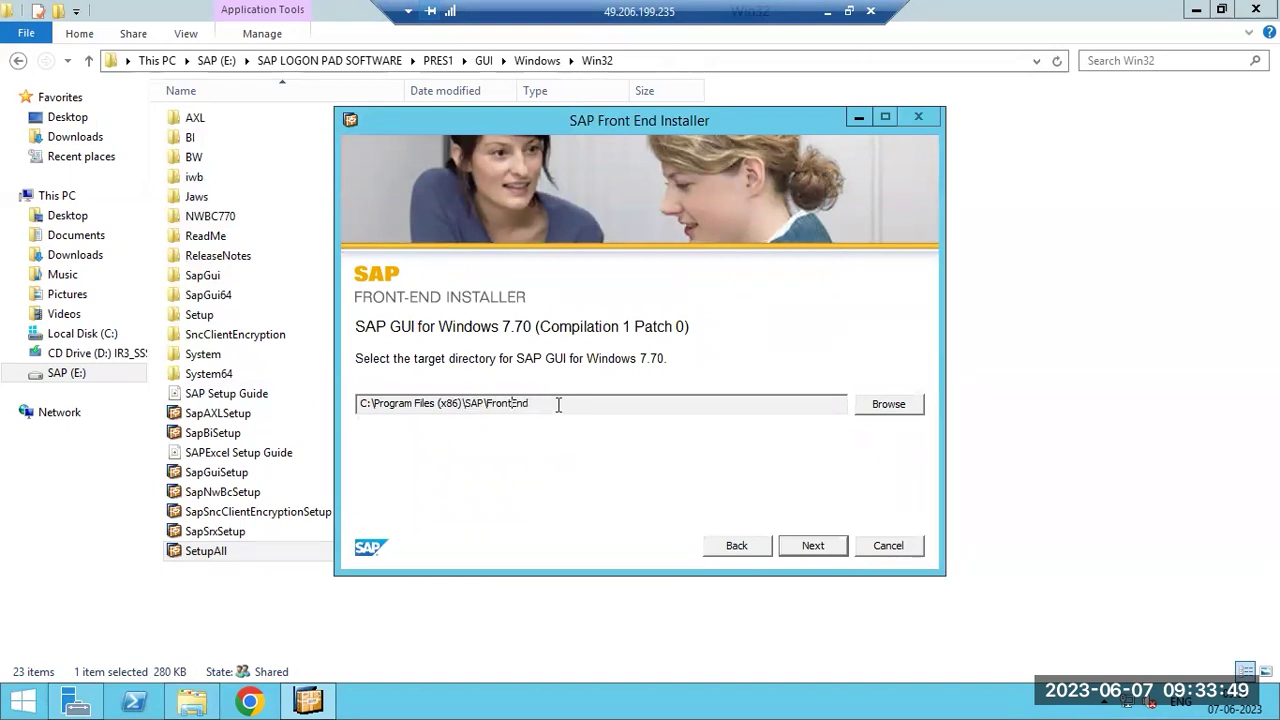
pyautogui.click(813, 547)
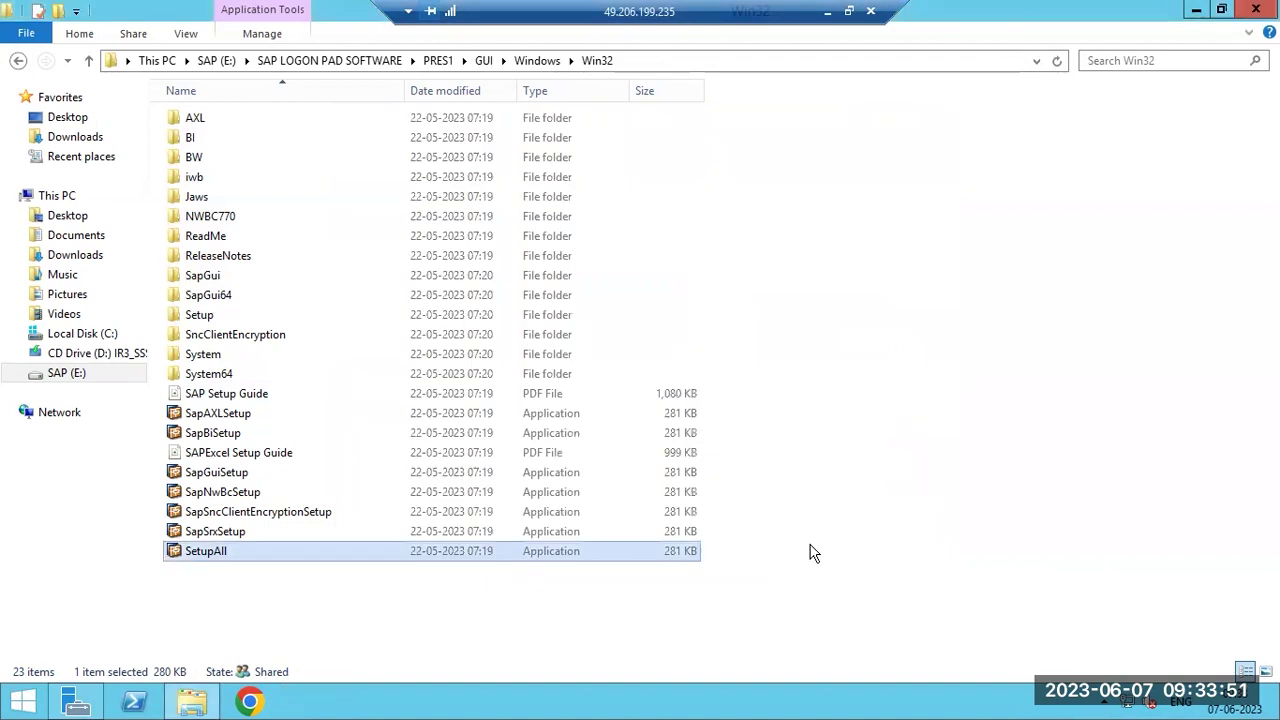
# While installing, open C:\Program Files\SAP in File Explorer.
pyautogui.click(778, 222)
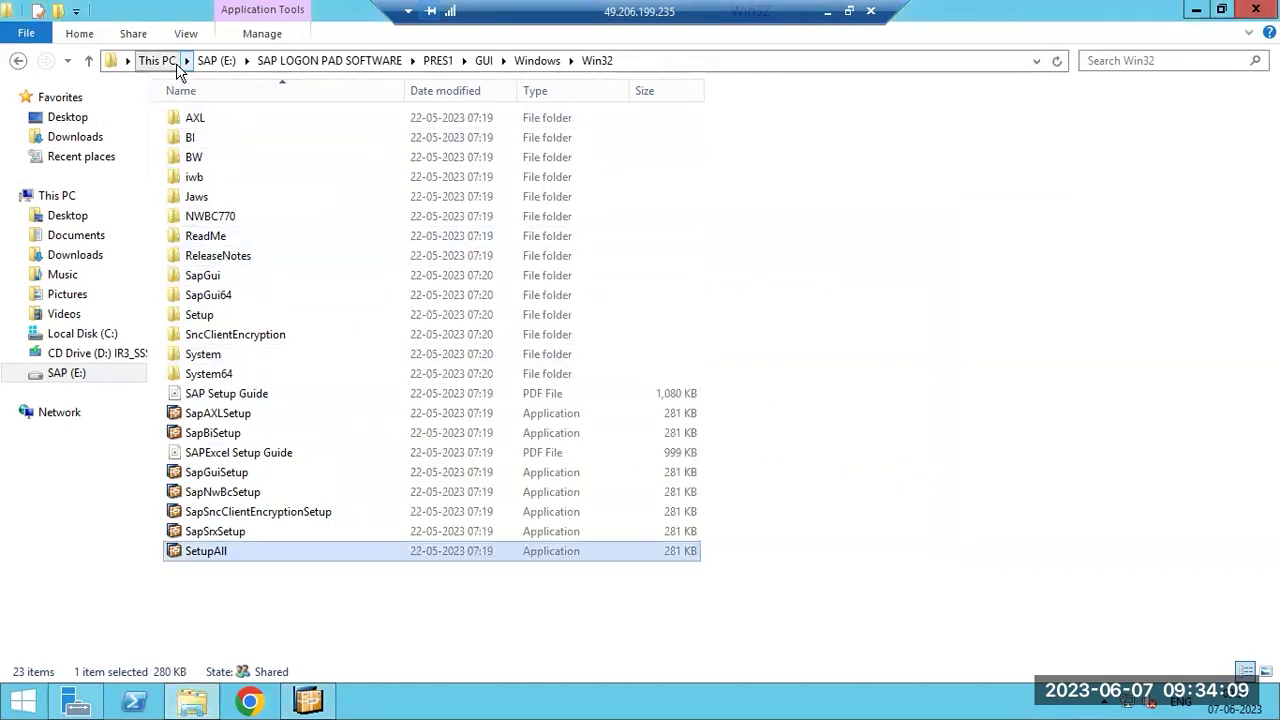
pyautogui.click(174, 62)
pyautogui.doubleClick(502, 266)
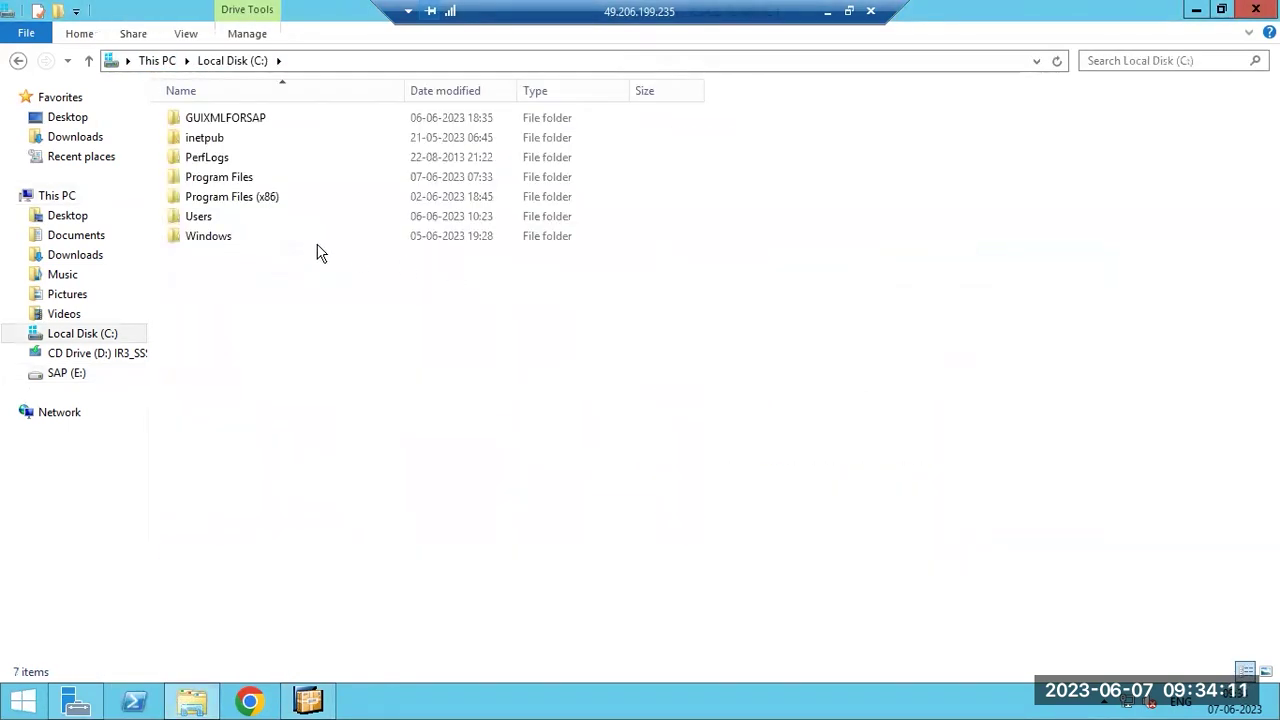
pyautogui.click(231, 181)
pyautogui.doubleClick(231, 181)
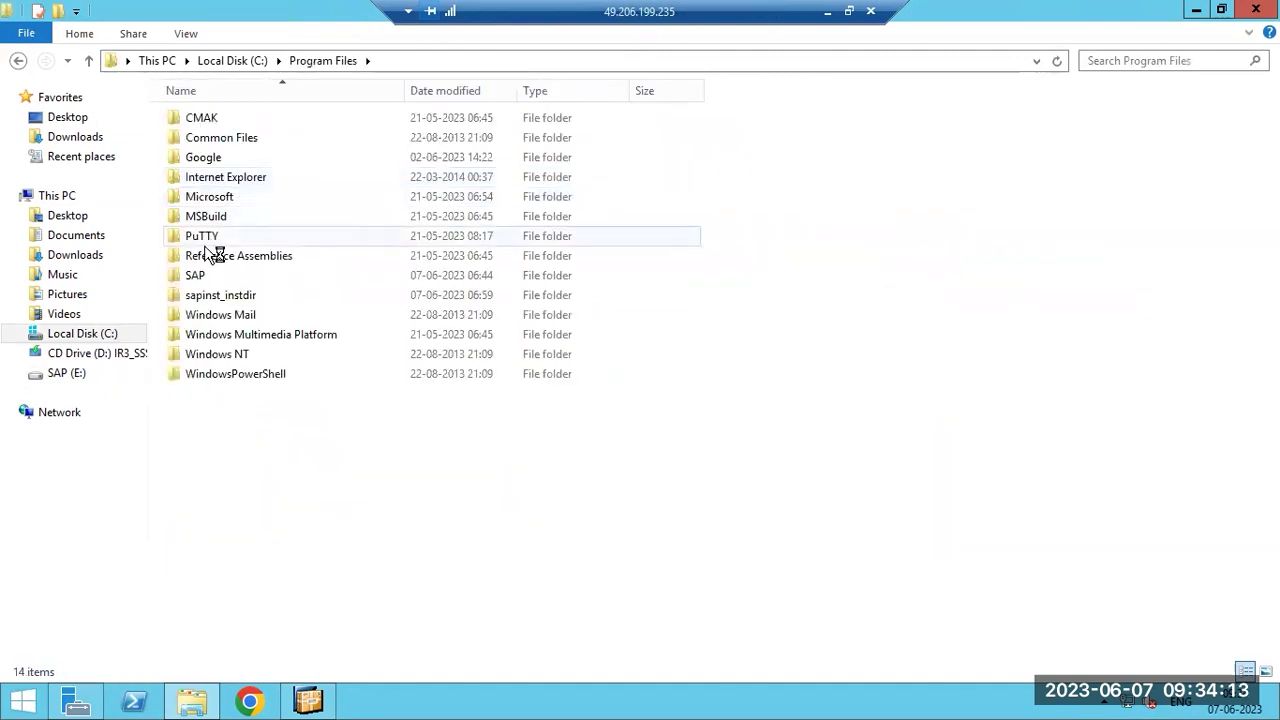
pyautogui.click(197, 278)
pyautogui.click(197, 278)
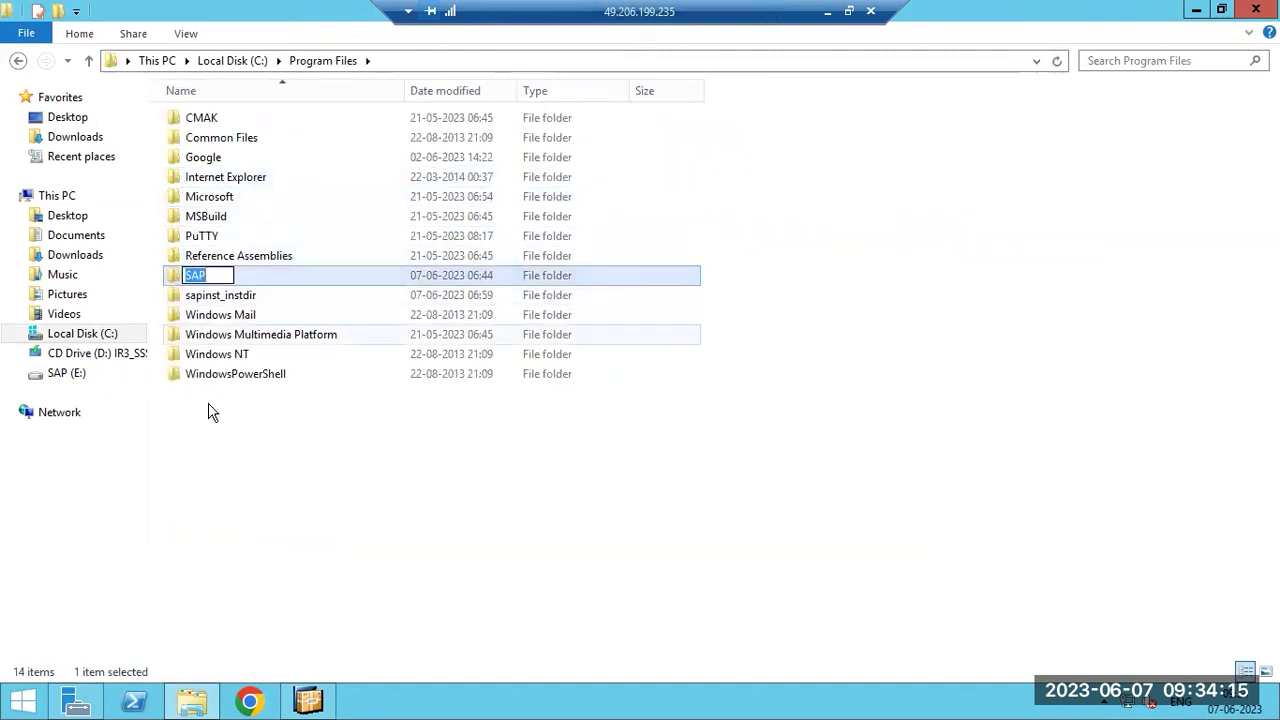
pyautogui.click(208, 408)
pyautogui.doubleClick(190, 278)
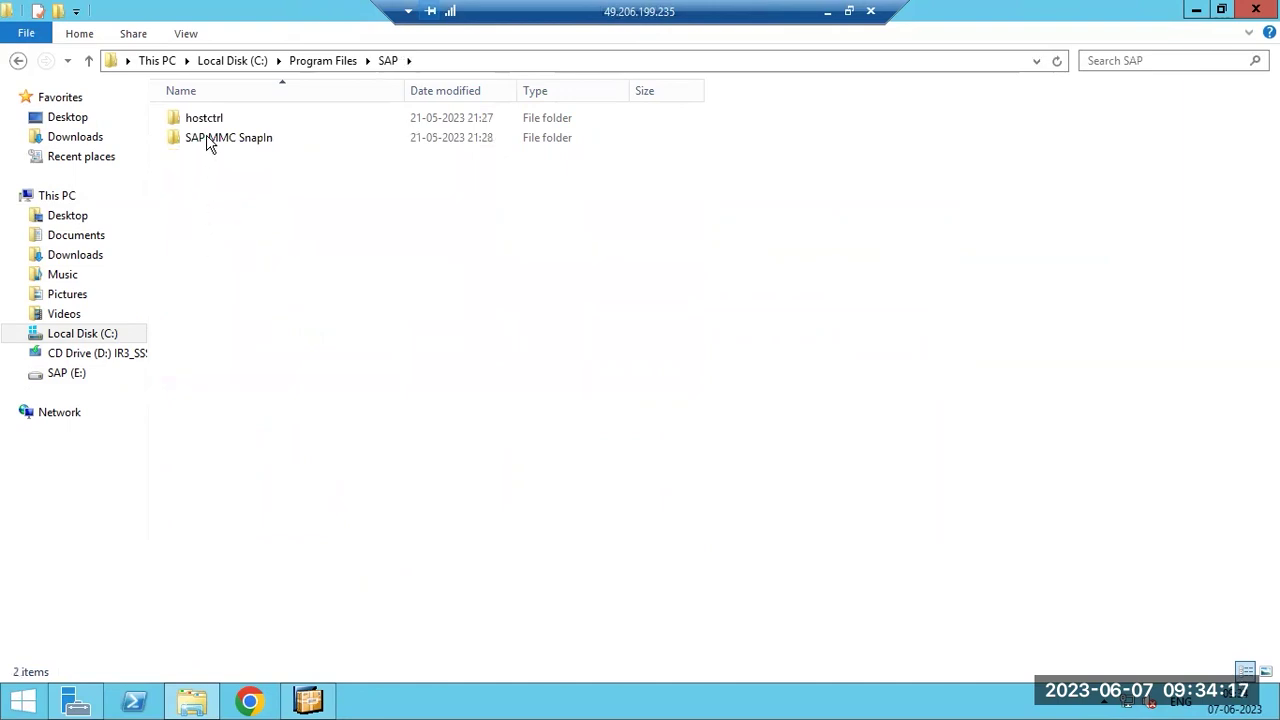
# Check installer progress, then open C:\Program Files (x86)\SAP\FrontEnd\SAPgui.
pyautogui.click(309, 702)
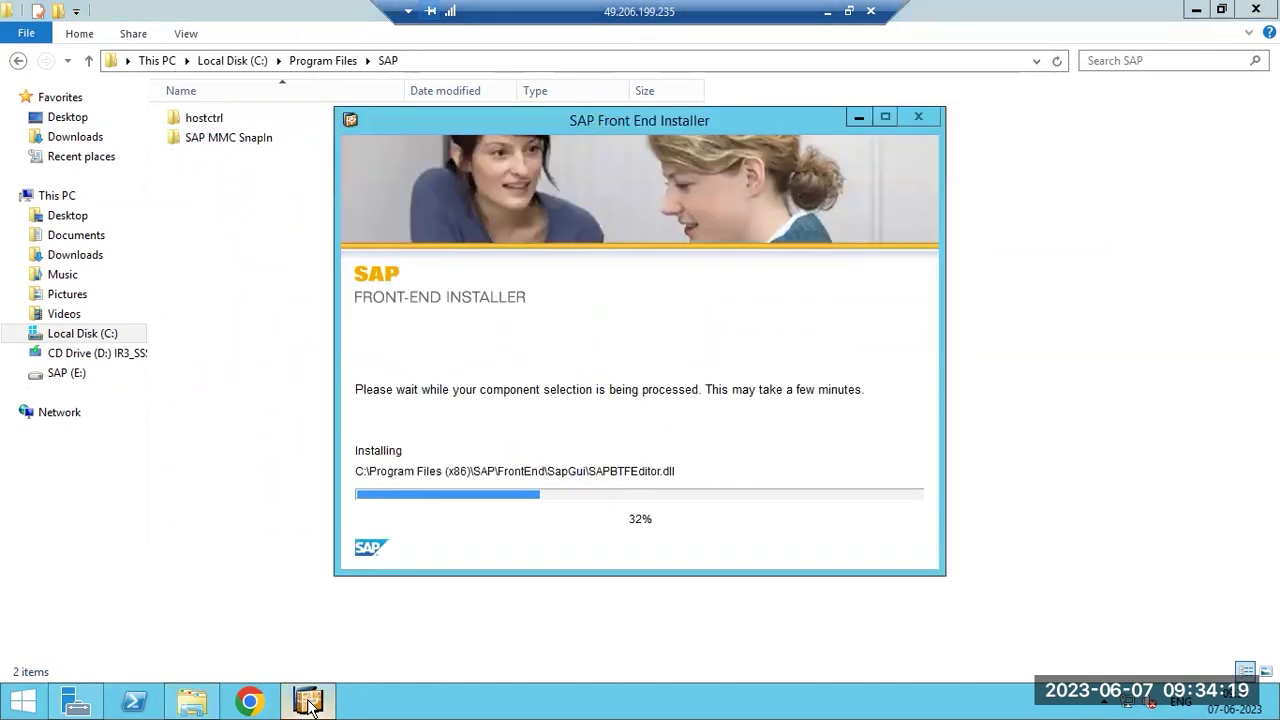
pyautogui.click(218, 300)
pyautogui.click(232, 60)
pyautogui.doubleClick(242, 196)
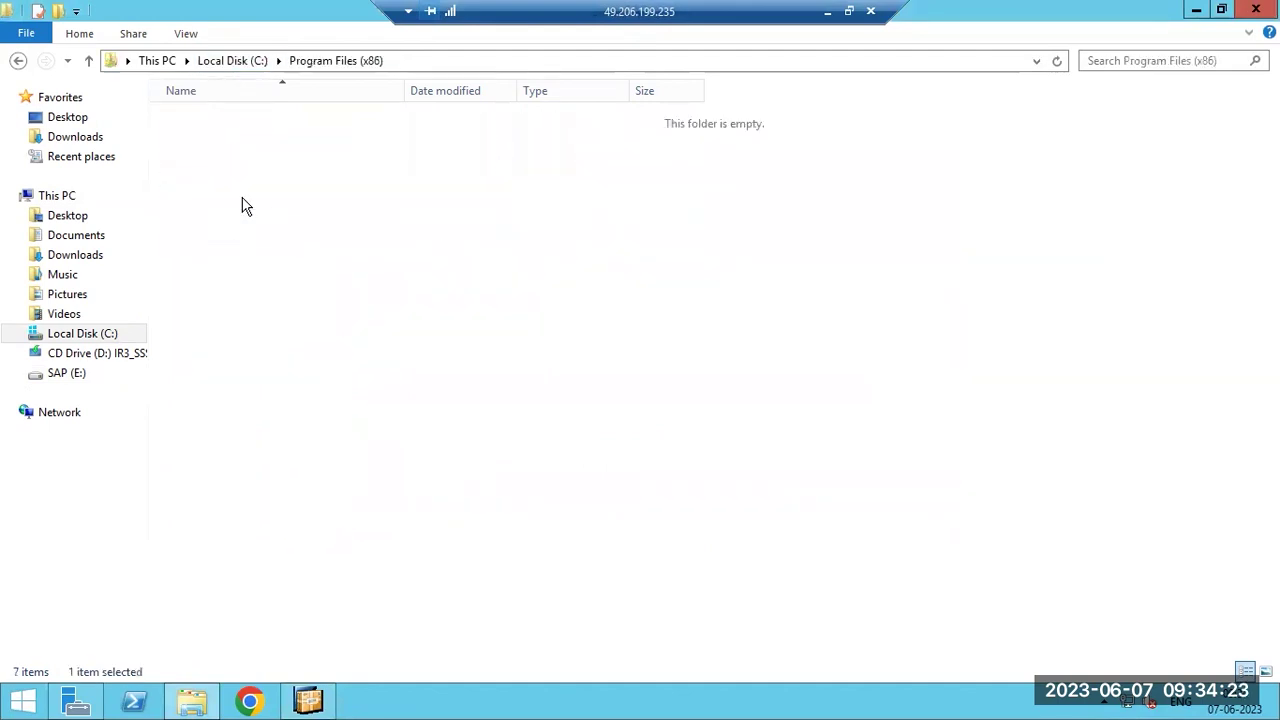
pyautogui.doubleClick(200, 294)
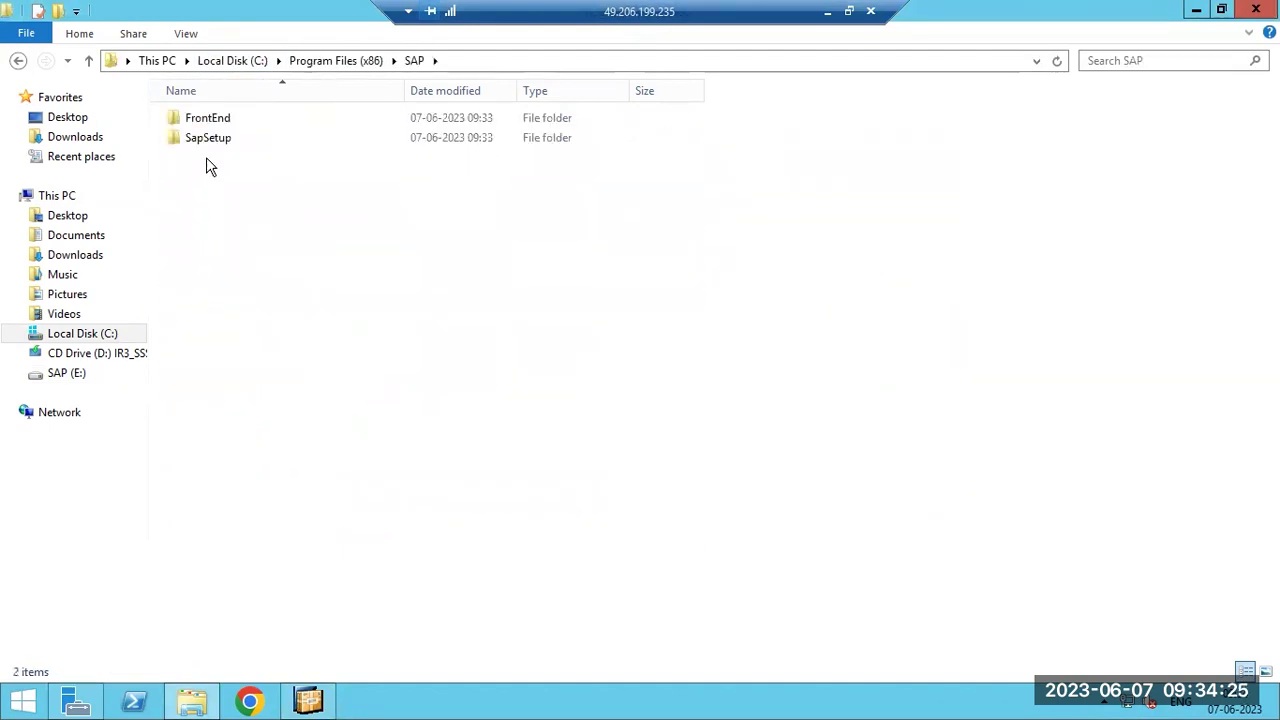
pyautogui.doubleClick(206, 121)
pyautogui.doubleClick(212, 121)
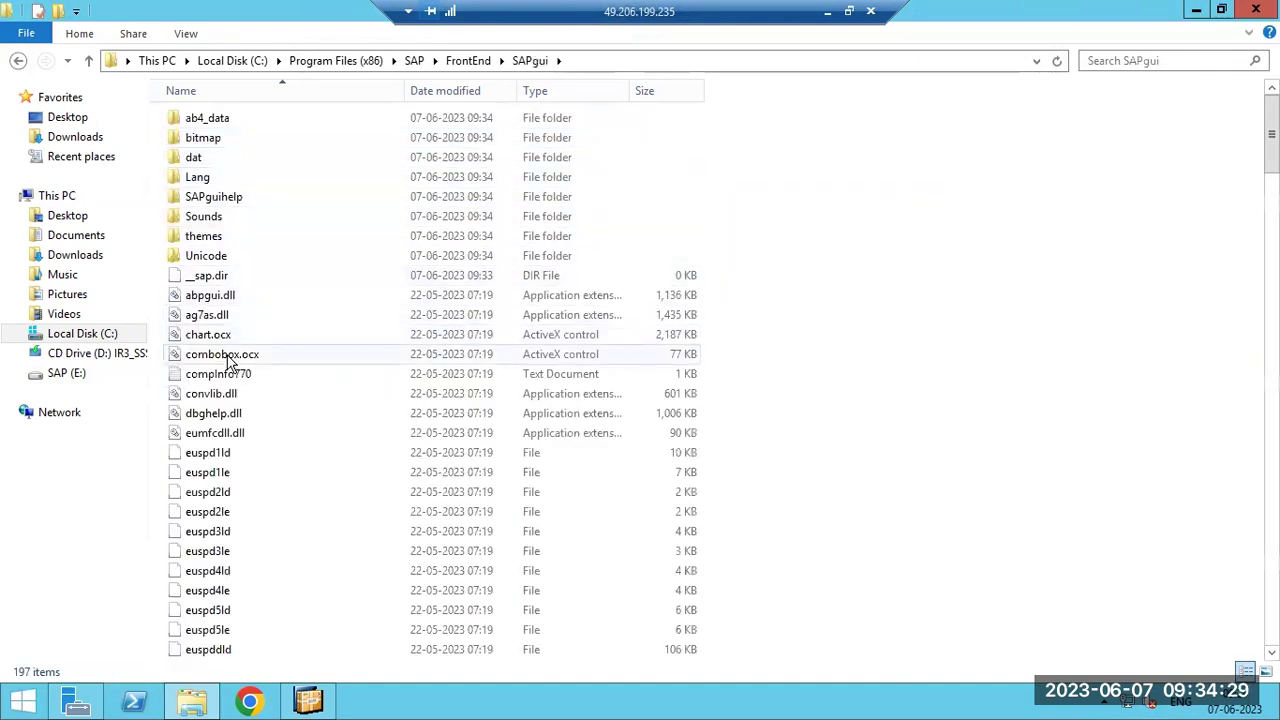
# Look through the 226 SAPgui files, then bring back the installer at 98%.
pyautogui.scroll(-20, 226, 362)
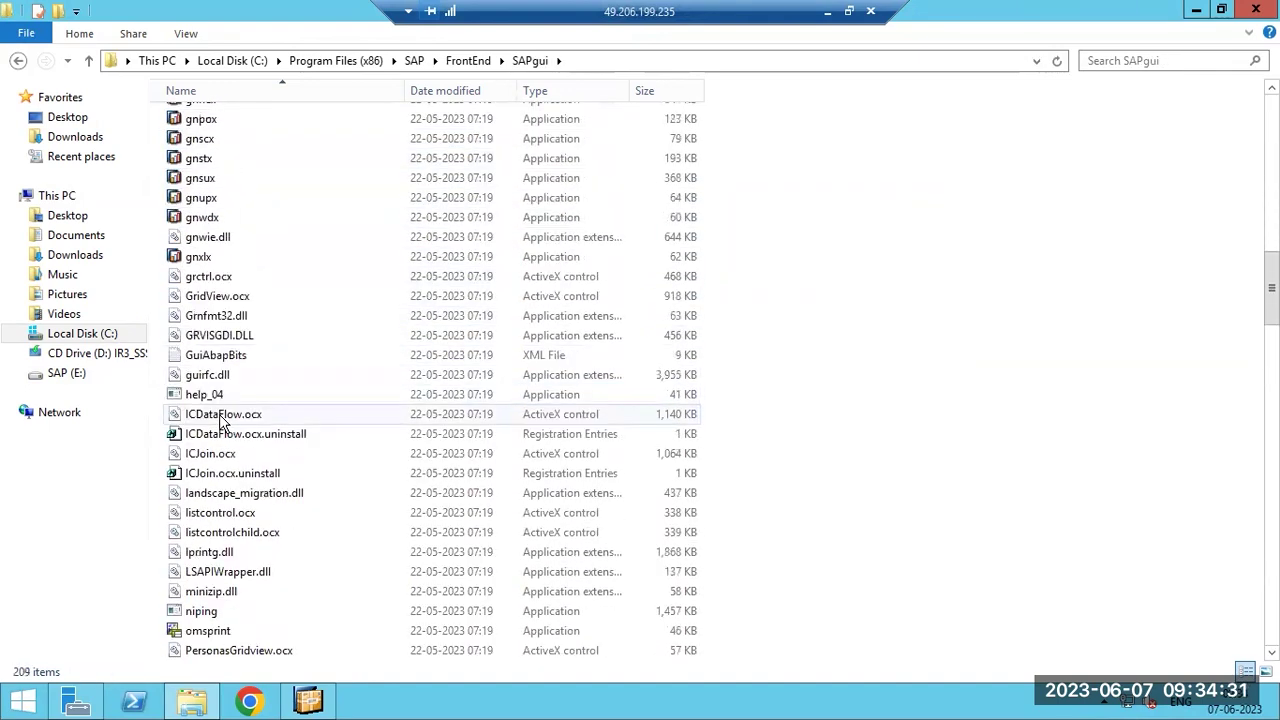
pyautogui.scroll(-20, 222, 425)
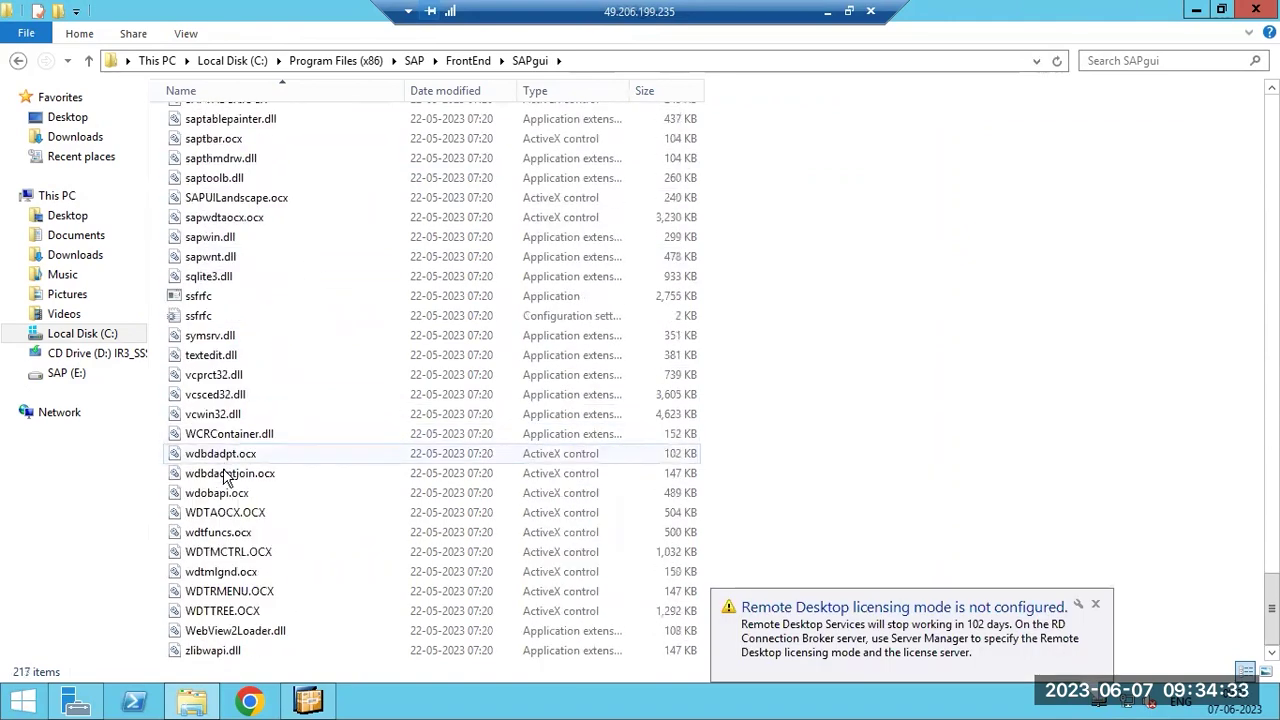
pyautogui.scroll(20, 254, 575)
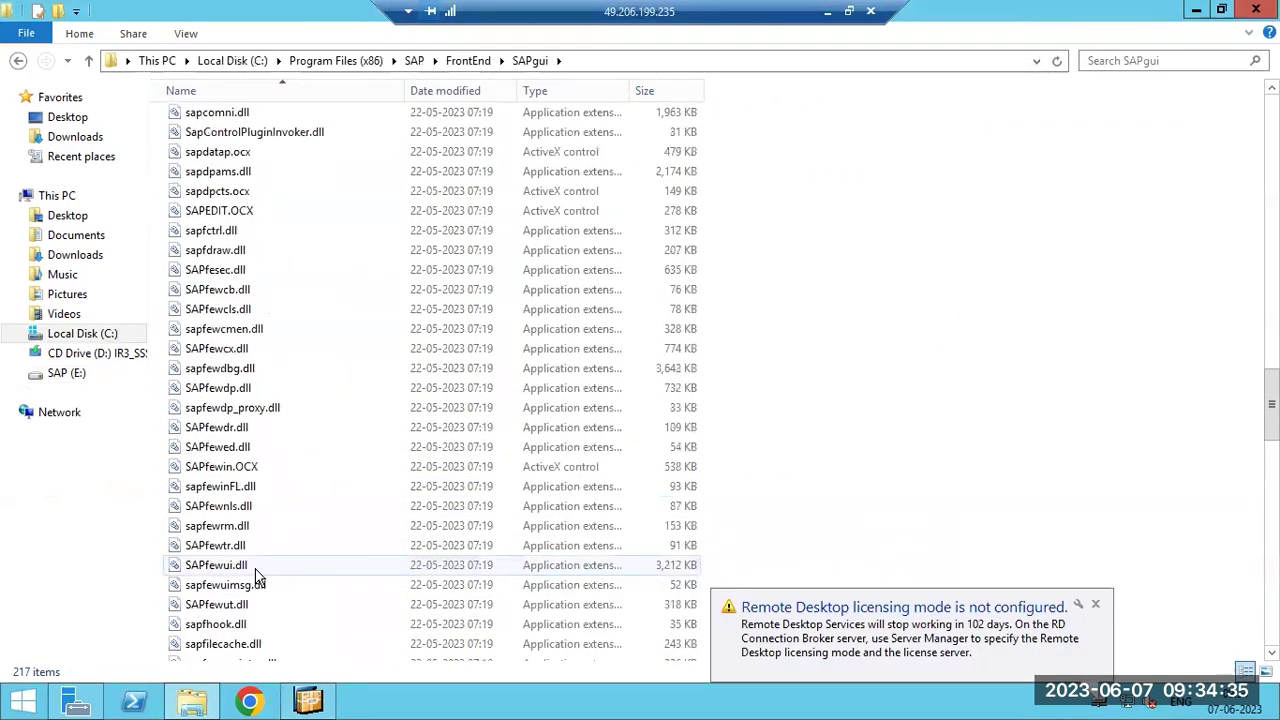
pyautogui.scroll(20, 250, 570)
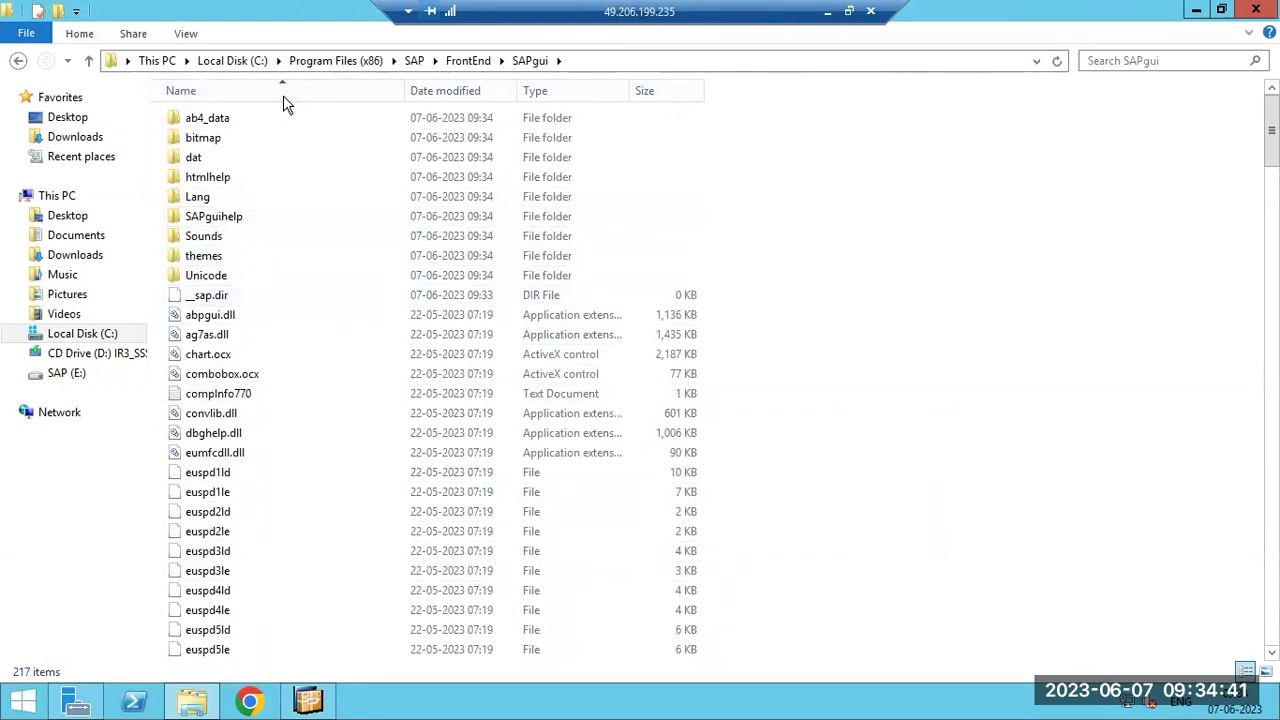
pyautogui.click(309, 702)
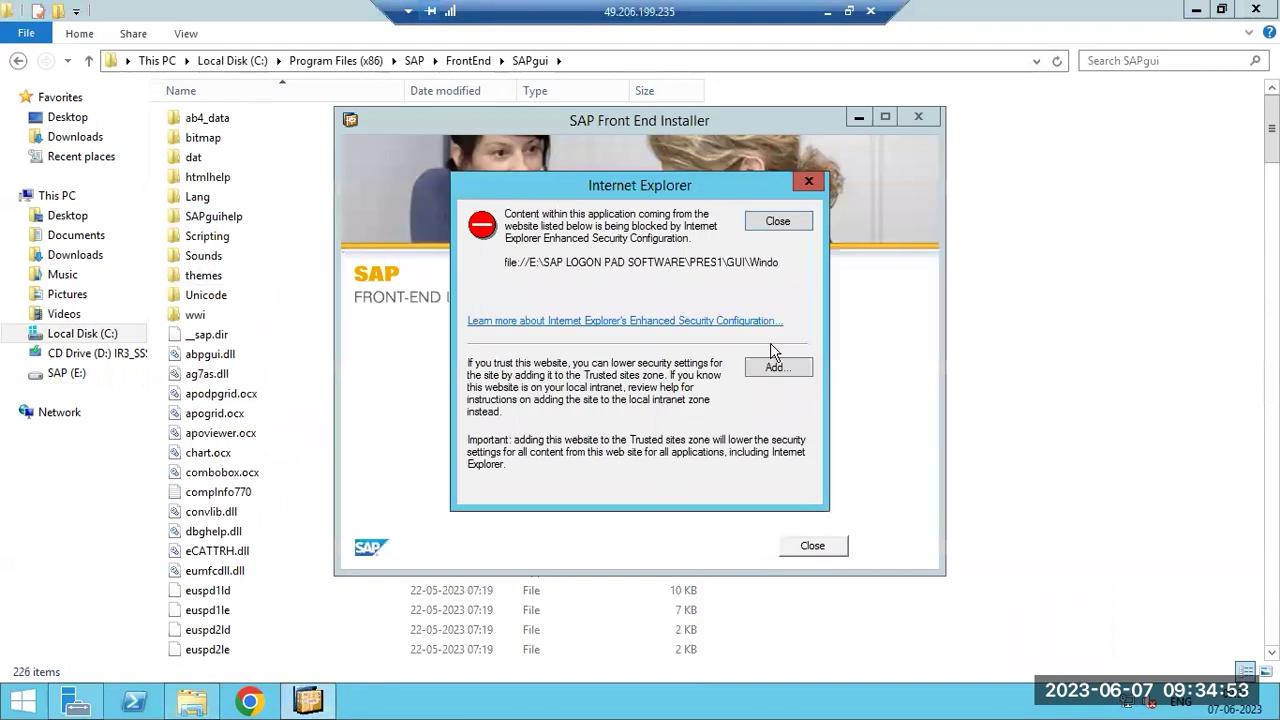
# Dismiss the Internet Explorer warning, then close the finished SAP installer and File Explorer.
pyautogui.click(771, 222)
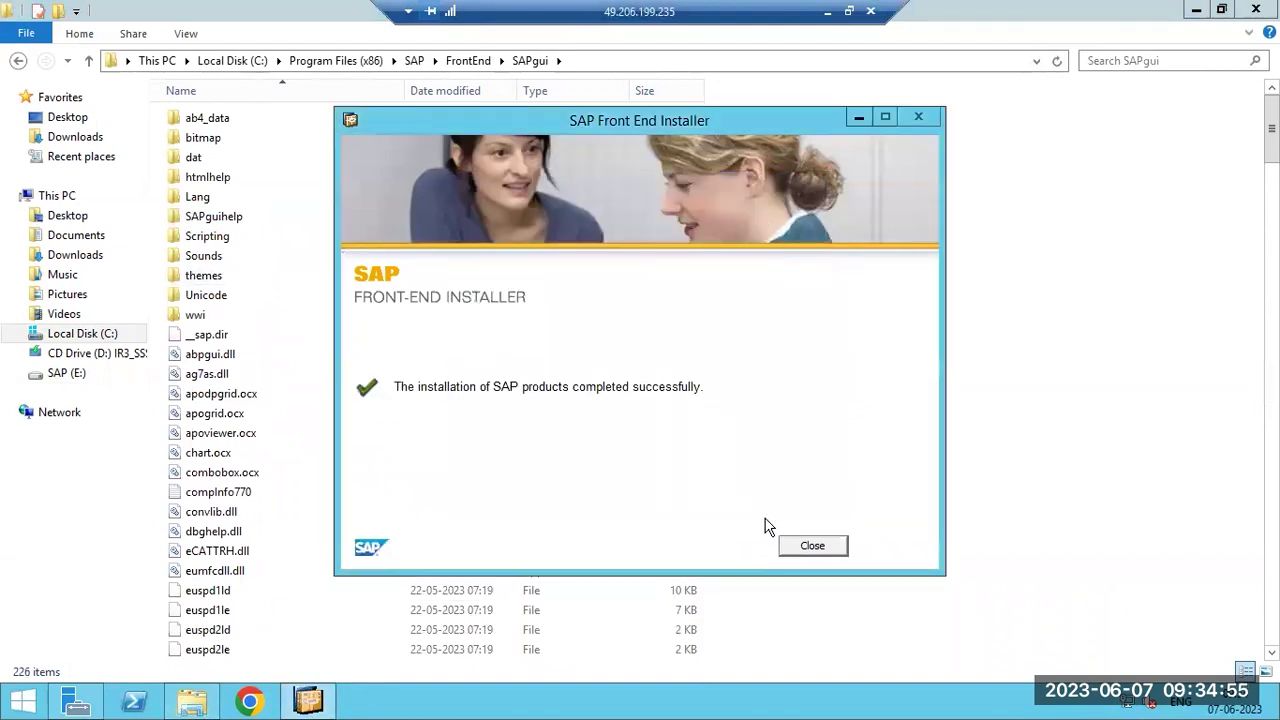
pyautogui.click(812, 547)
pyautogui.click(1252, 12)
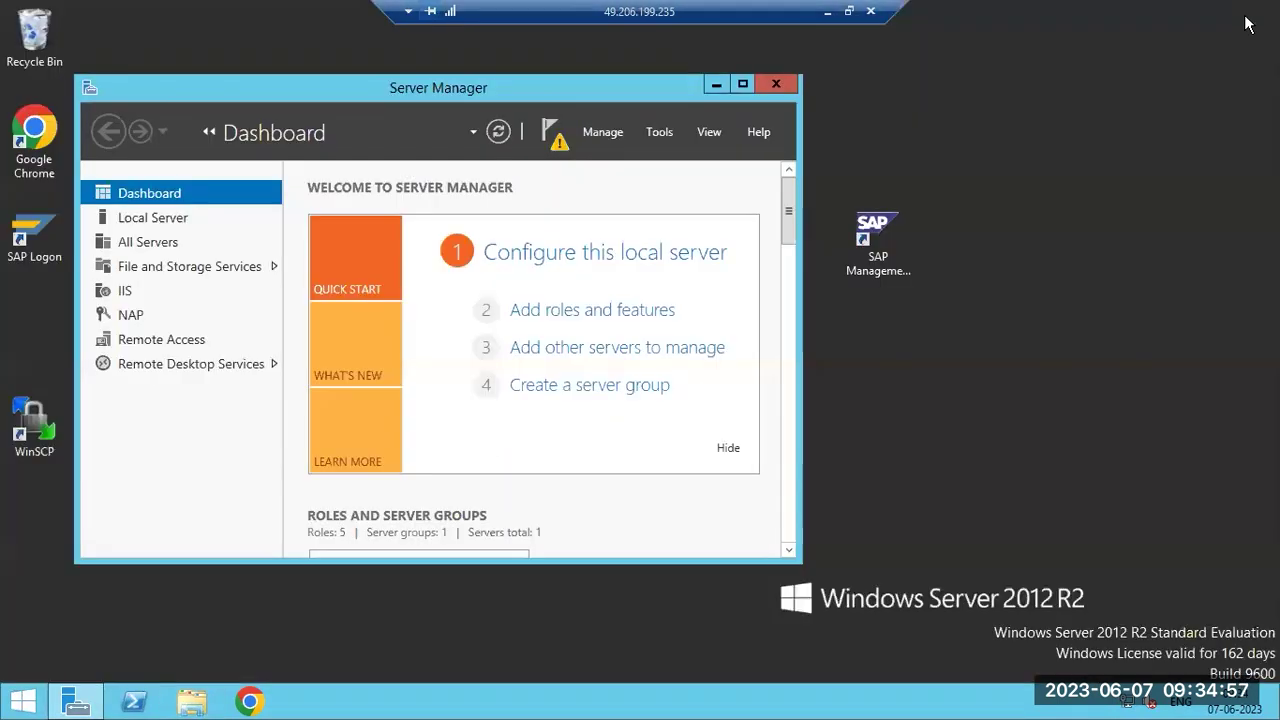
# Launch SAP Logon 770 from the desktop, allowing saplogon.exe to run, and close Server Manager.
pyautogui.doubleClick(34, 234)
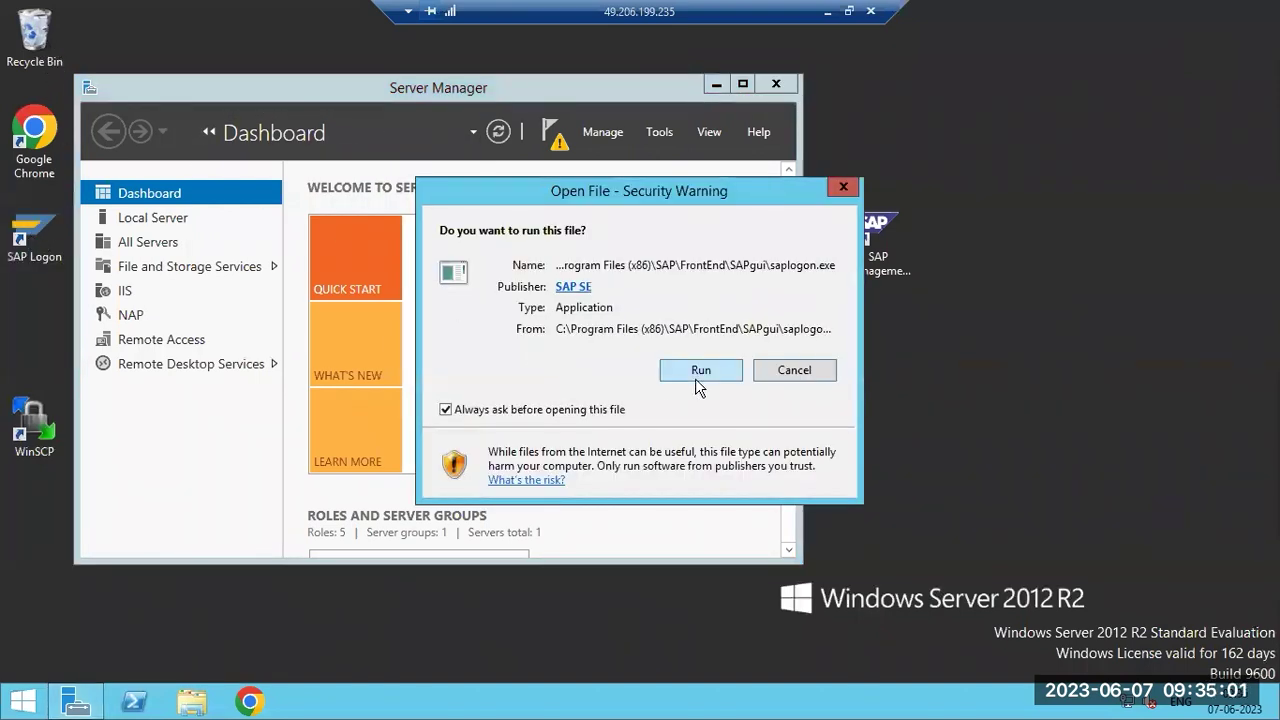
pyautogui.click(699, 371)
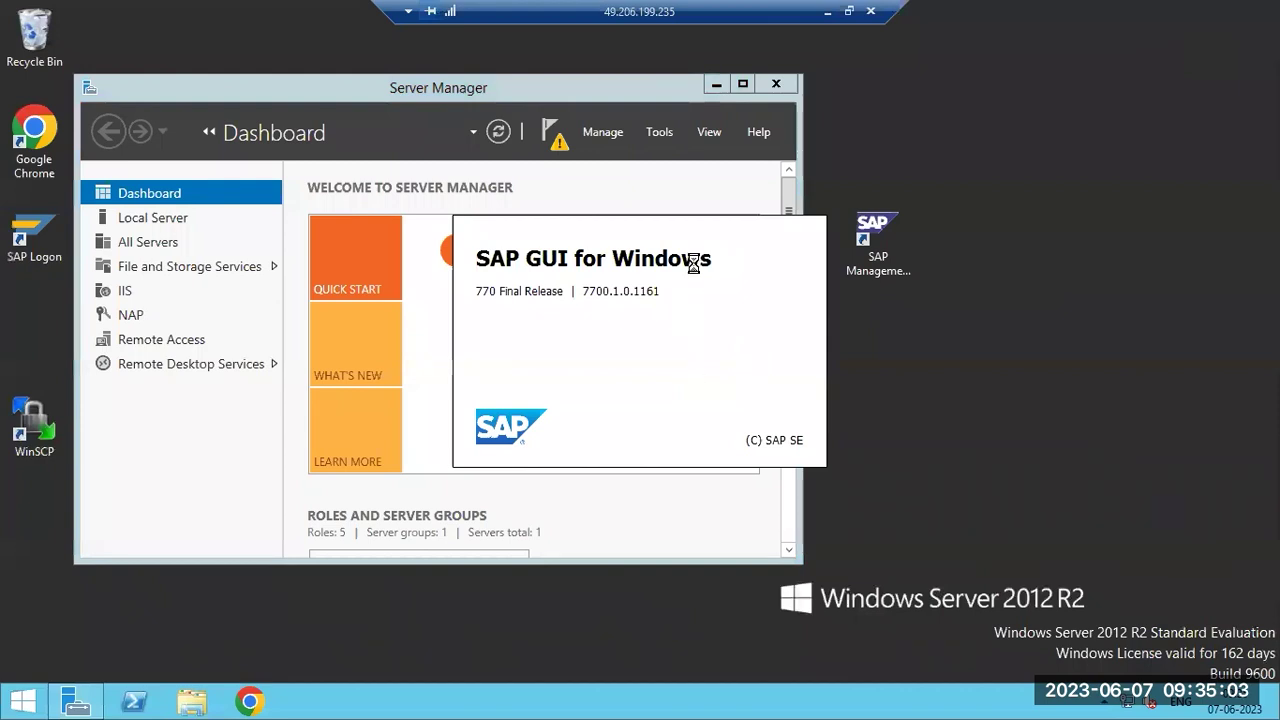
pyautogui.moveTo(476, 92); pyautogui.dragTo(491, 131)
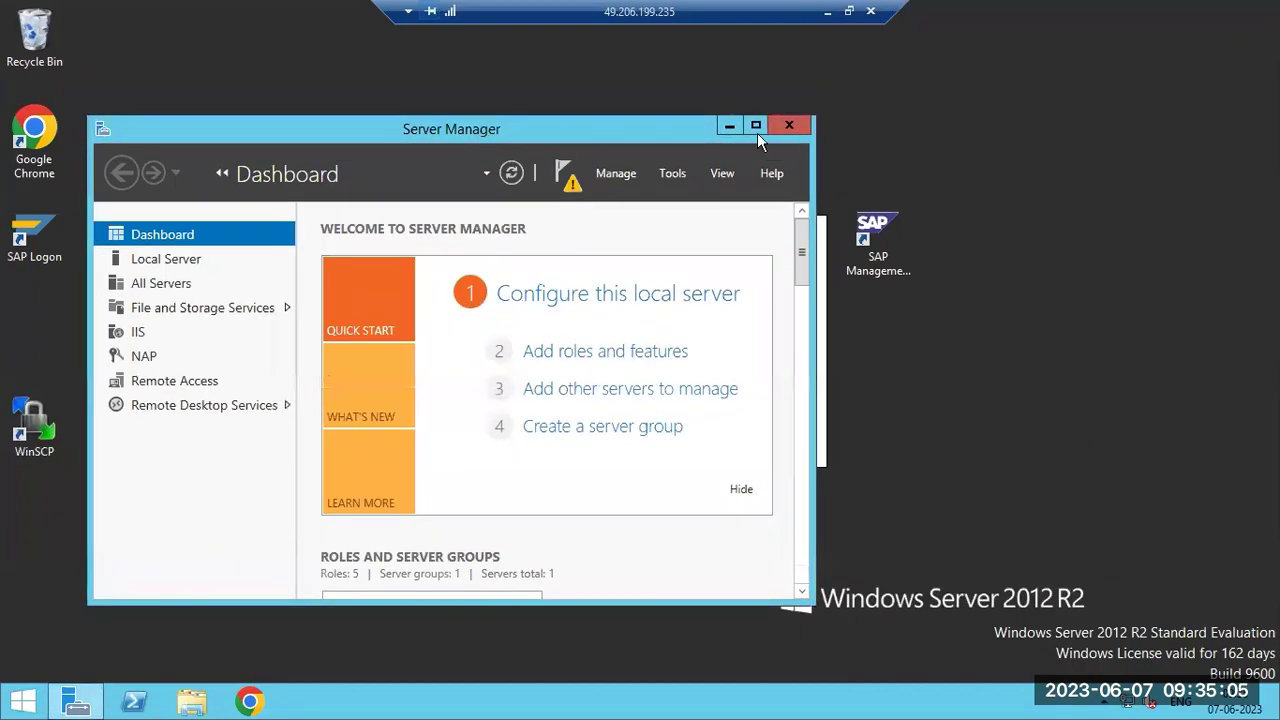
pyautogui.click(790, 124)
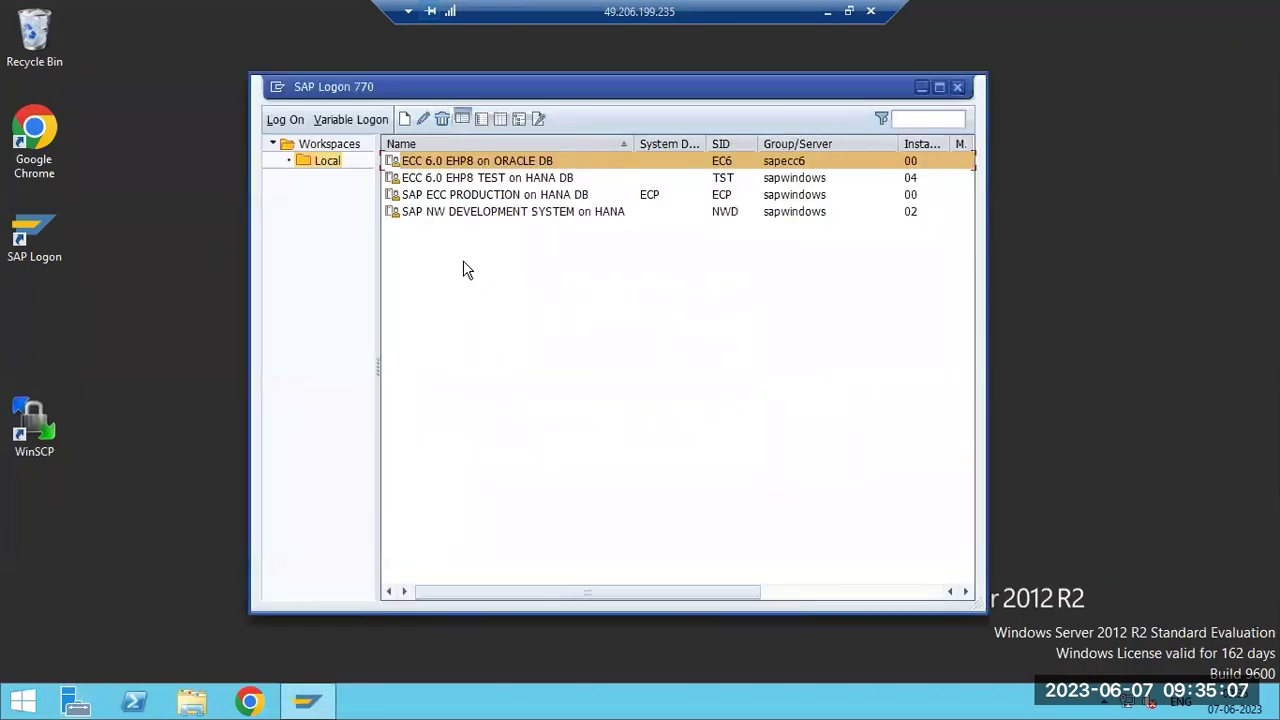
# Try logging on to the ECC production, NW development and ECC 6.0 EHP8 test systems, declining each error.
pyautogui.doubleClick(449, 195)
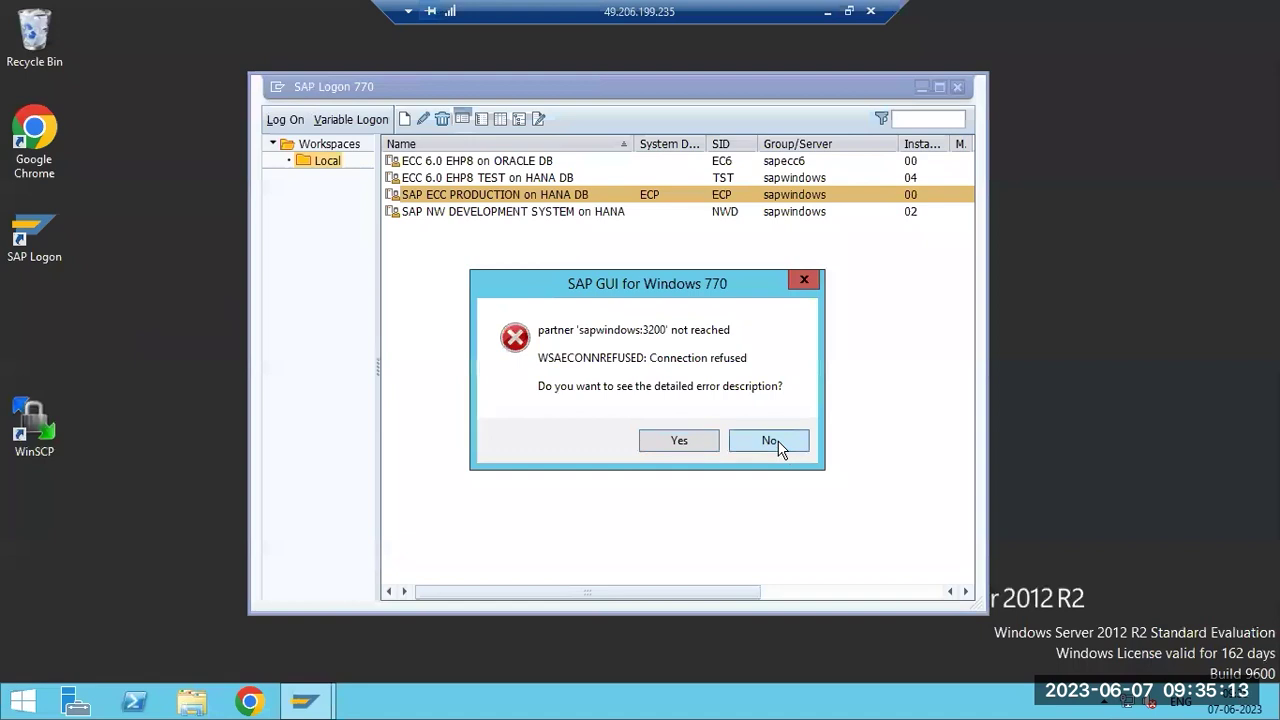
pyautogui.click(769, 441)
pyautogui.doubleClick(501, 213)
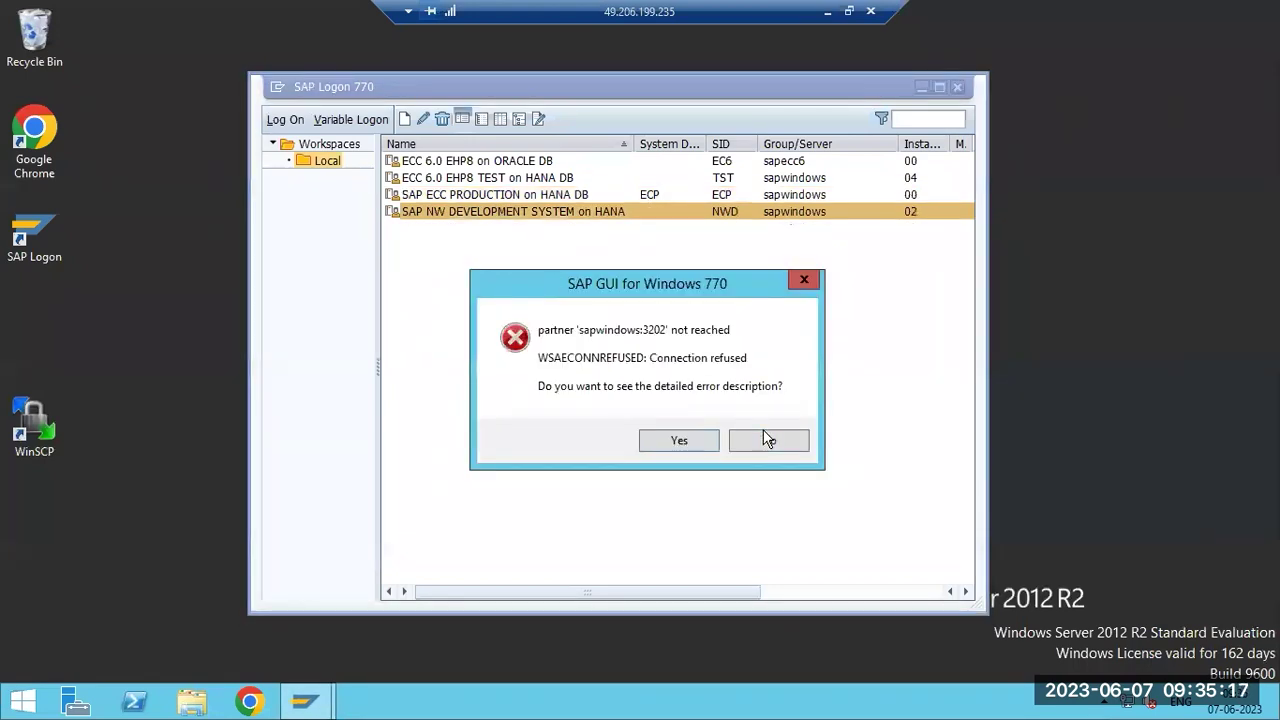
pyautogui.click(769, 441)
pyautogui.doubleClick(482, 178)
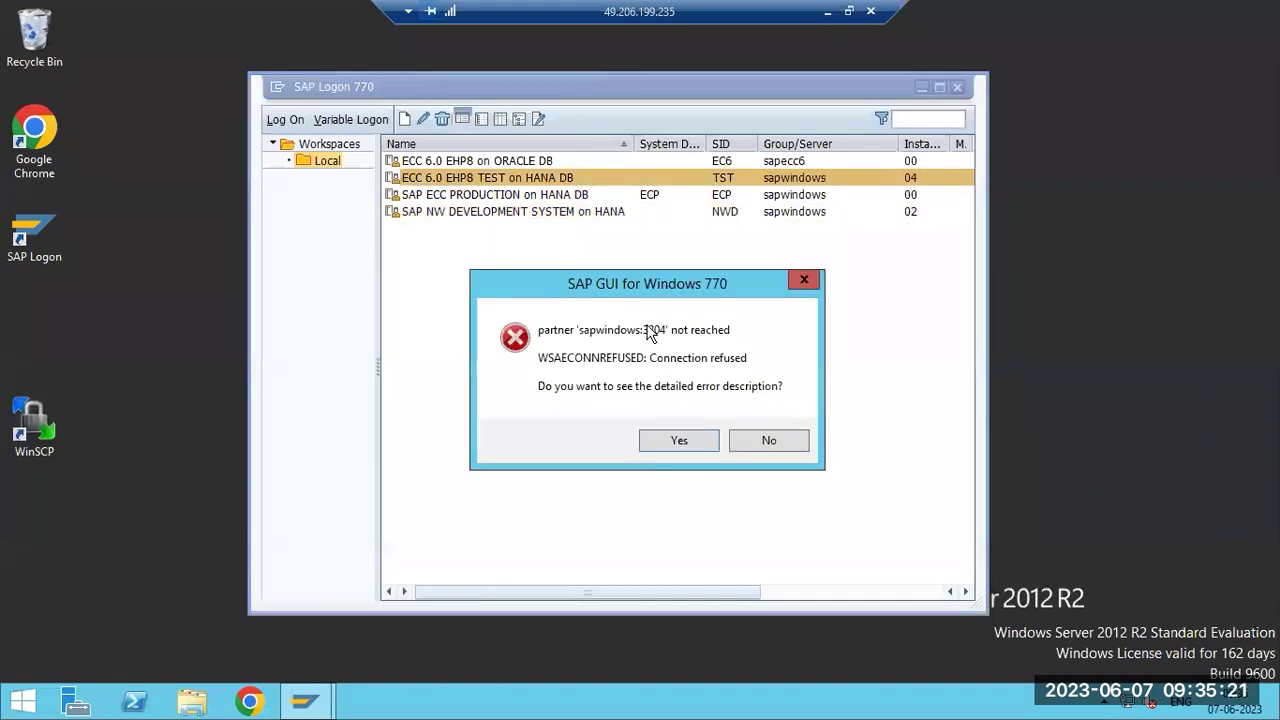
pyautogui.click(753, 449)
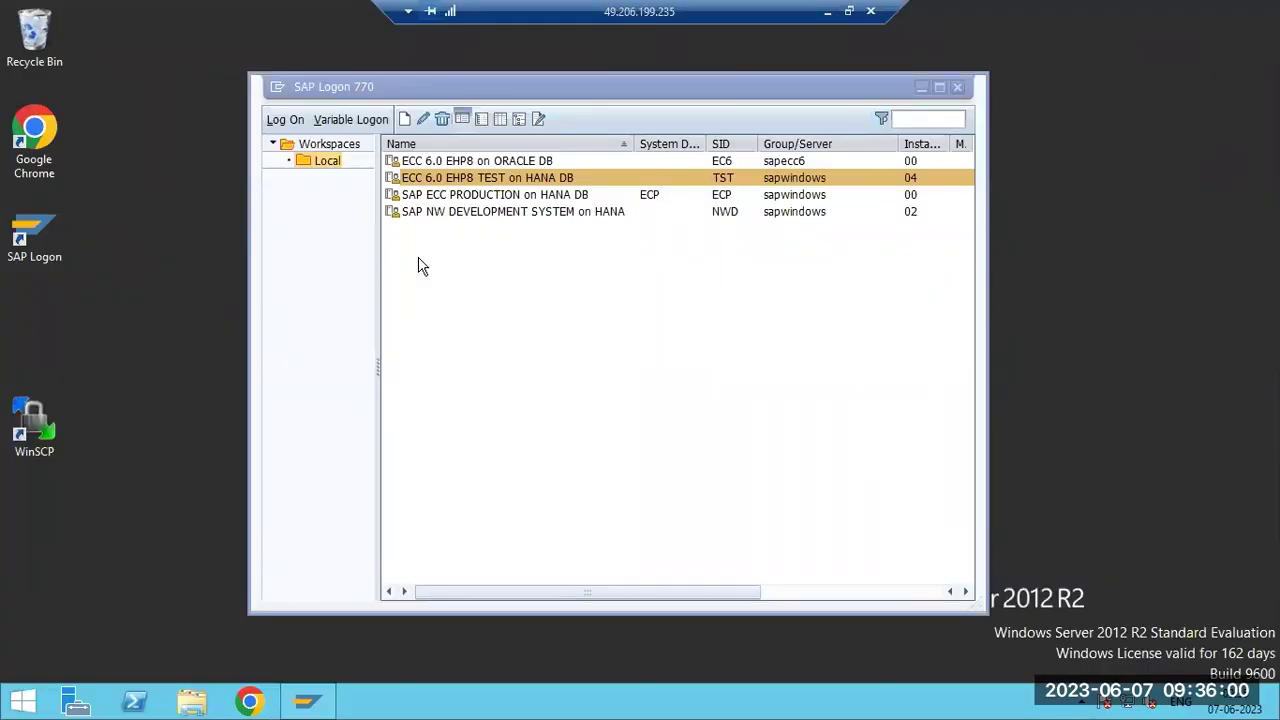
# Retry the ECC production and NW development logons, dismissing the connection-refused errors.
pyautogui.click(433, 196)
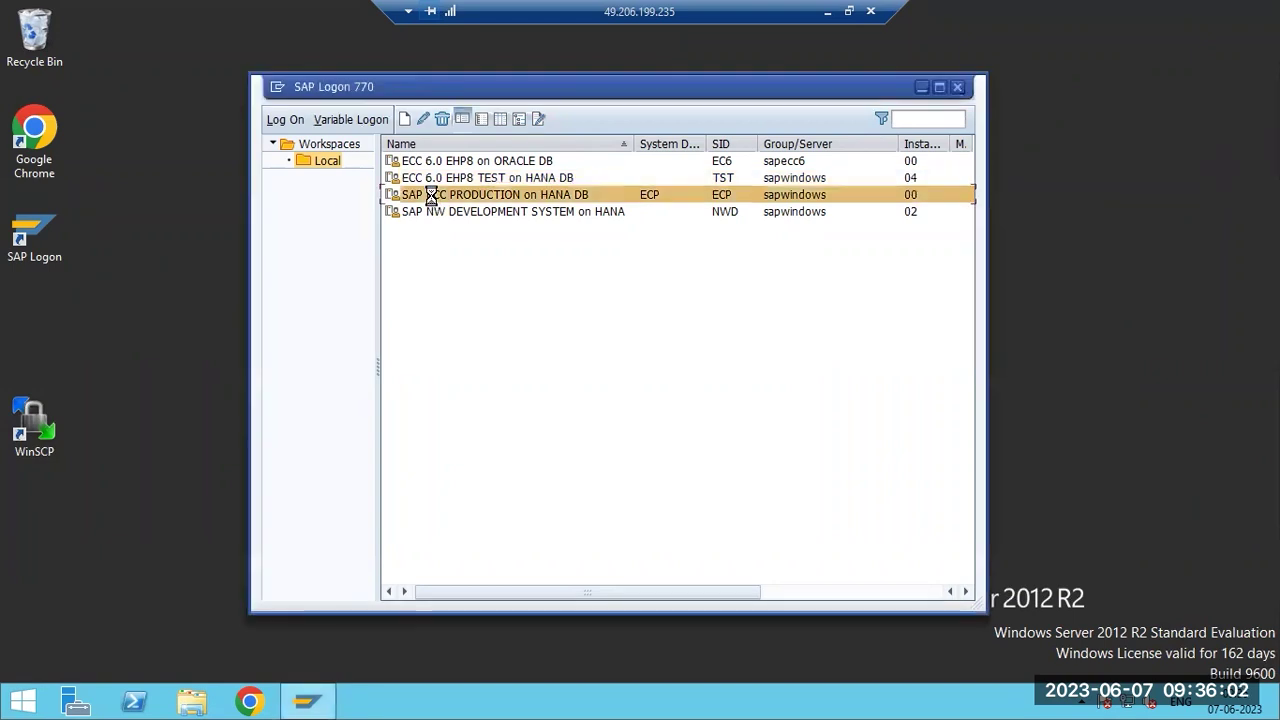
pyautogui.doubleClick(433, 196)
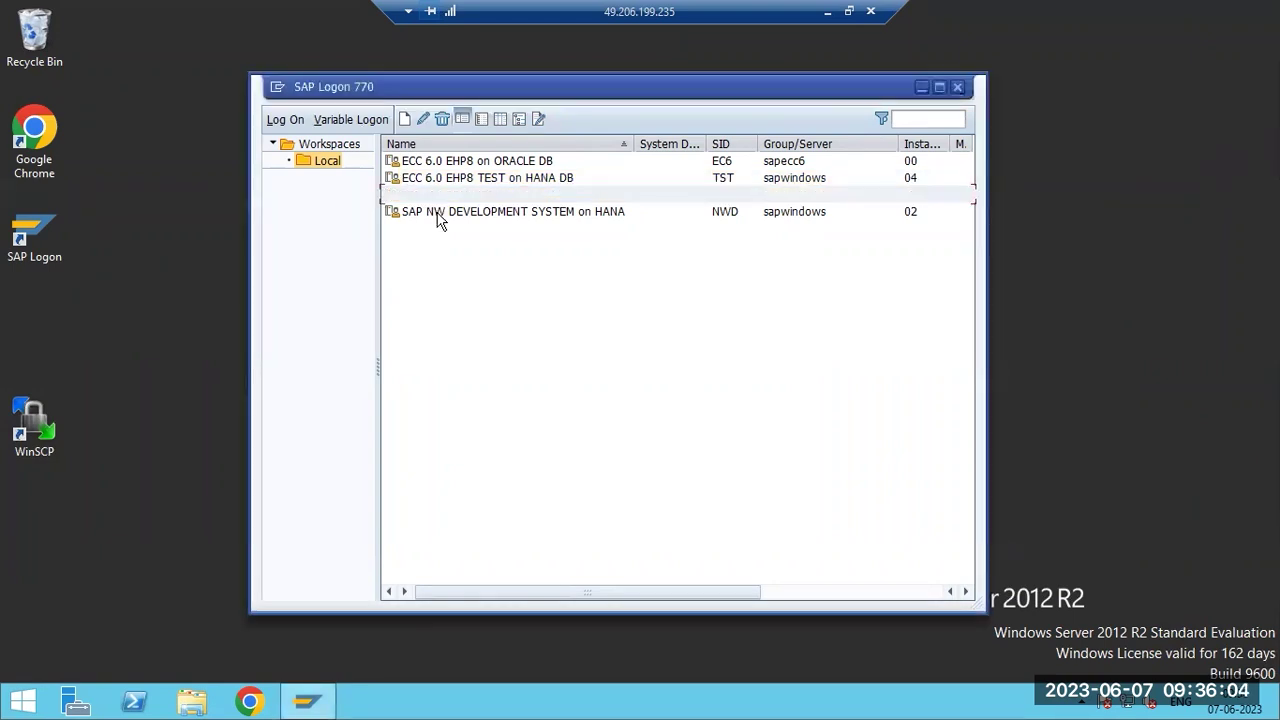
pyautogui.click(744, 442)
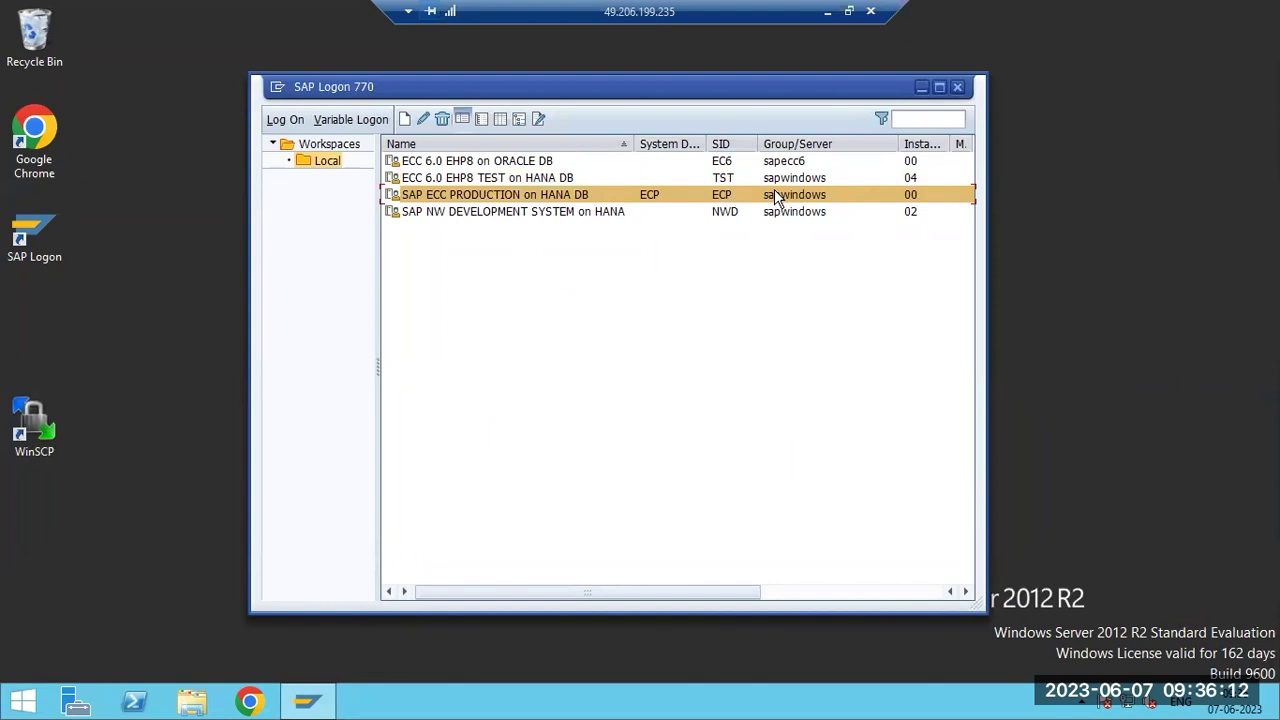
pyautogui.doubleClick(520, 212)
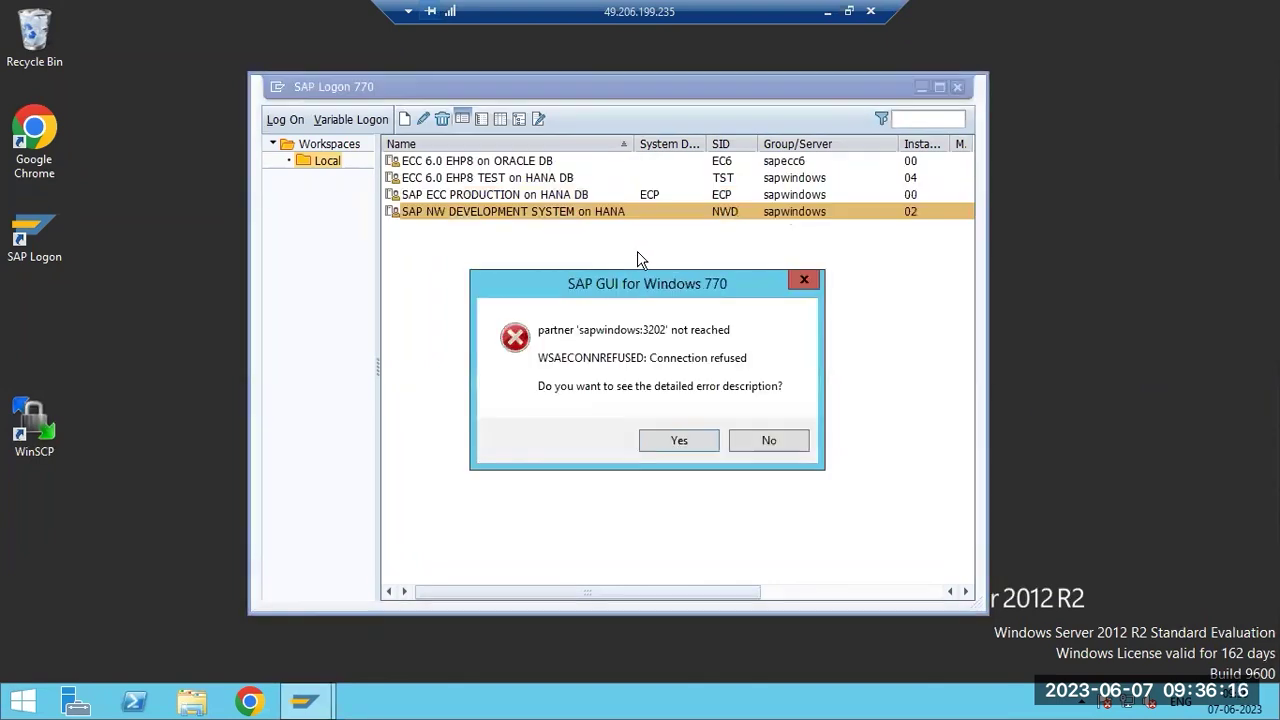
pyautogui.click(733, 436)
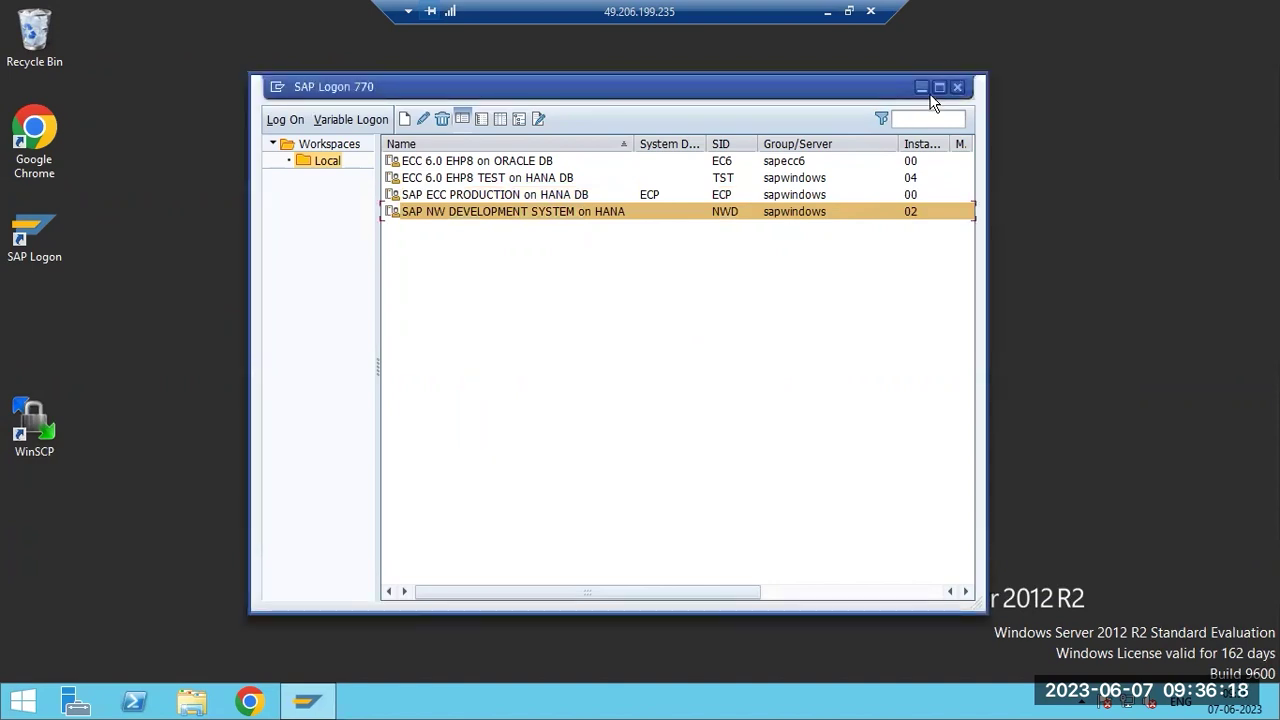
# Minimize SAP Logon and expand SAP Systems in the SAP Management Console.
pyautogui.click(921, 87)
pyautogui.doubleClick(878, 228)
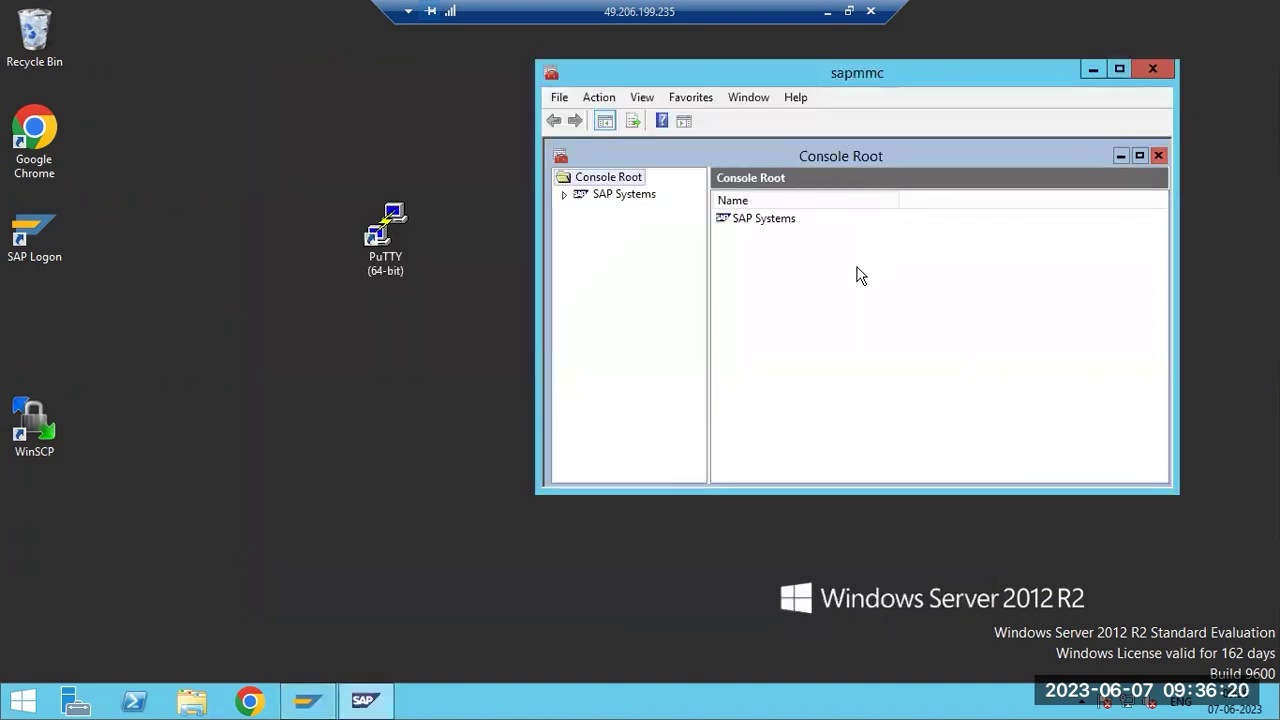
pyautogui.click(564, 195)
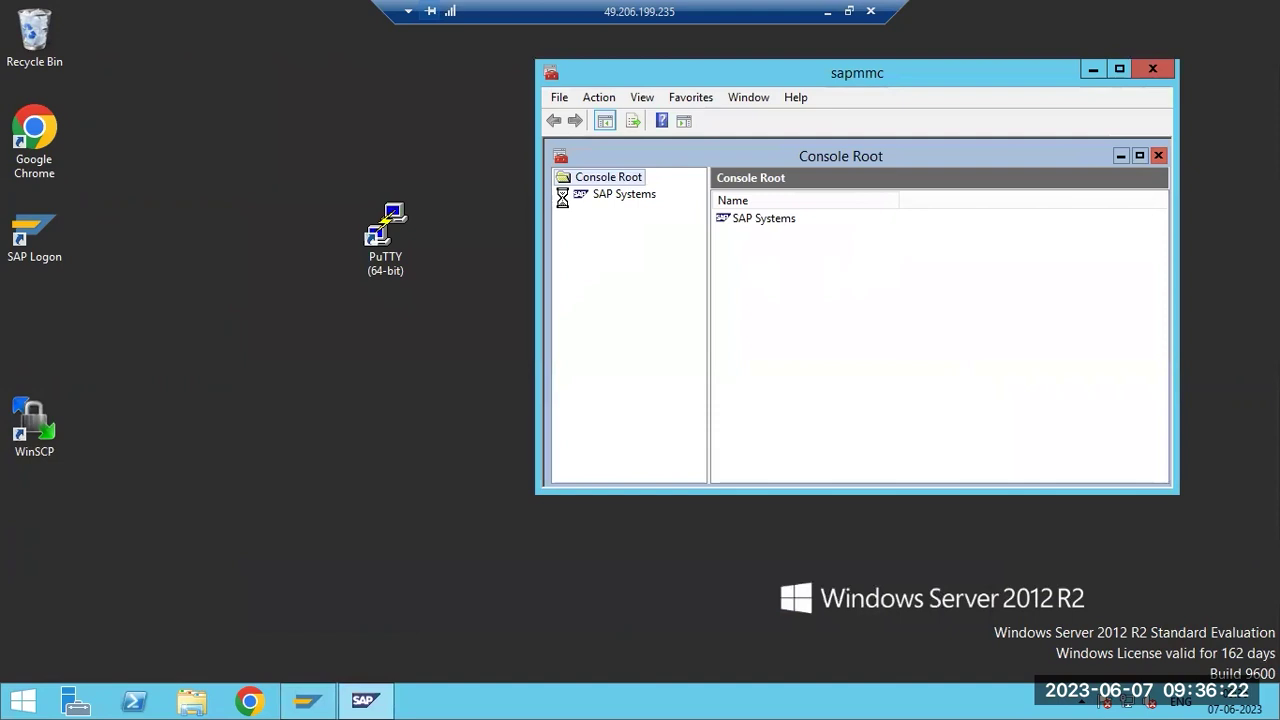
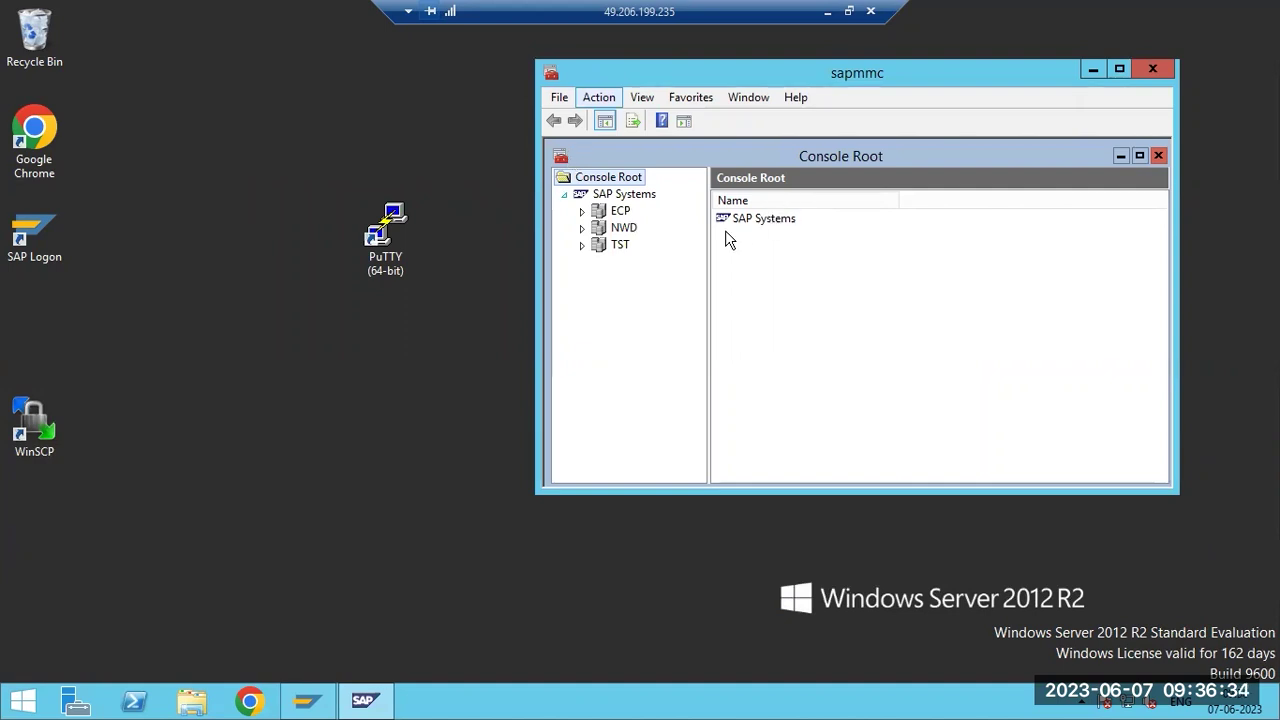
# Expand TST, NWD and ECP under SAP Systems to list their System Update and instances.
pyautogui.click(583, 245)
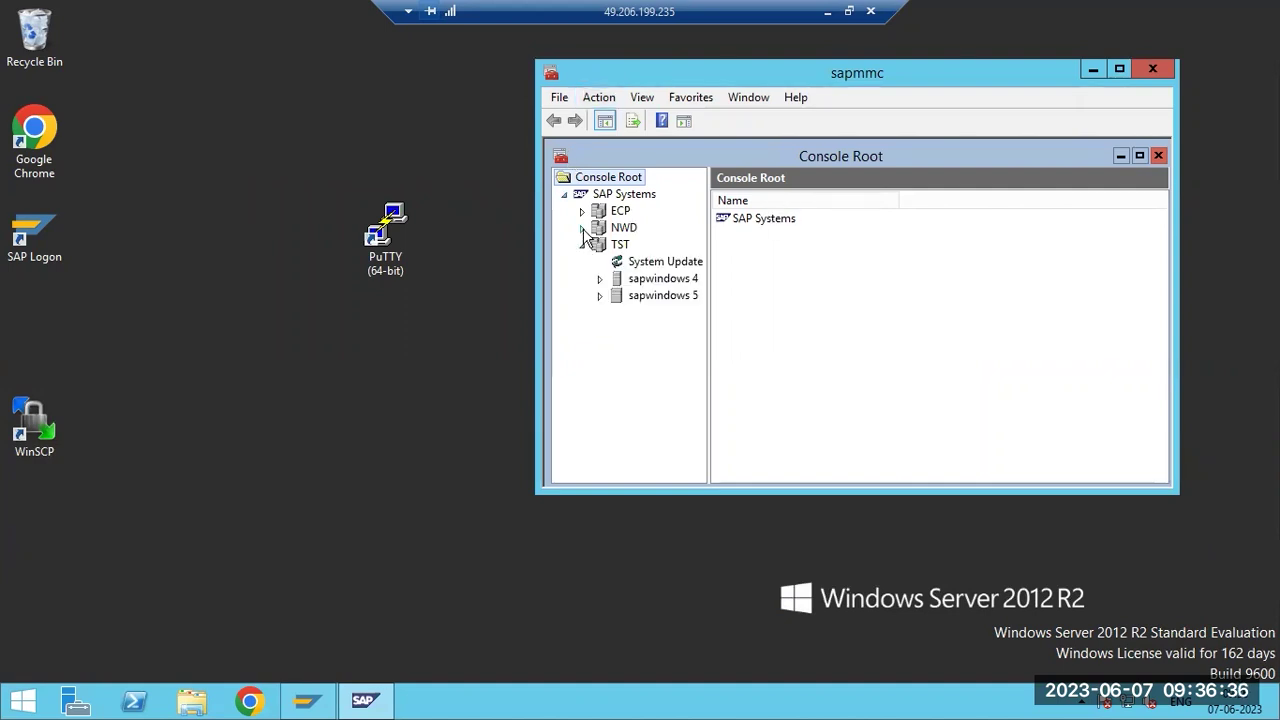
pyautogui.click(582, 228)
pyautogui.click(582, 211)
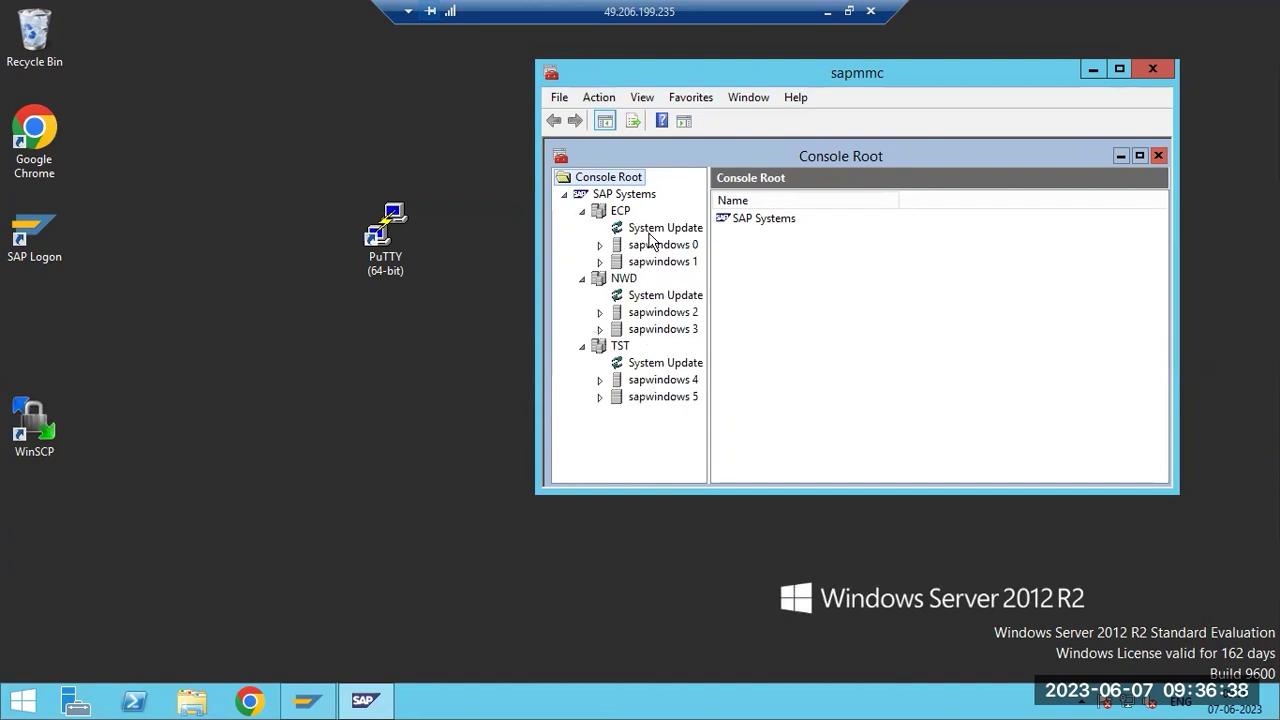
# In Paint, add the note 'How to start the SAP systems – WINDOWS : SAP MMC → SID → start/stop/restart'.
pyautogui.click(821, 12)
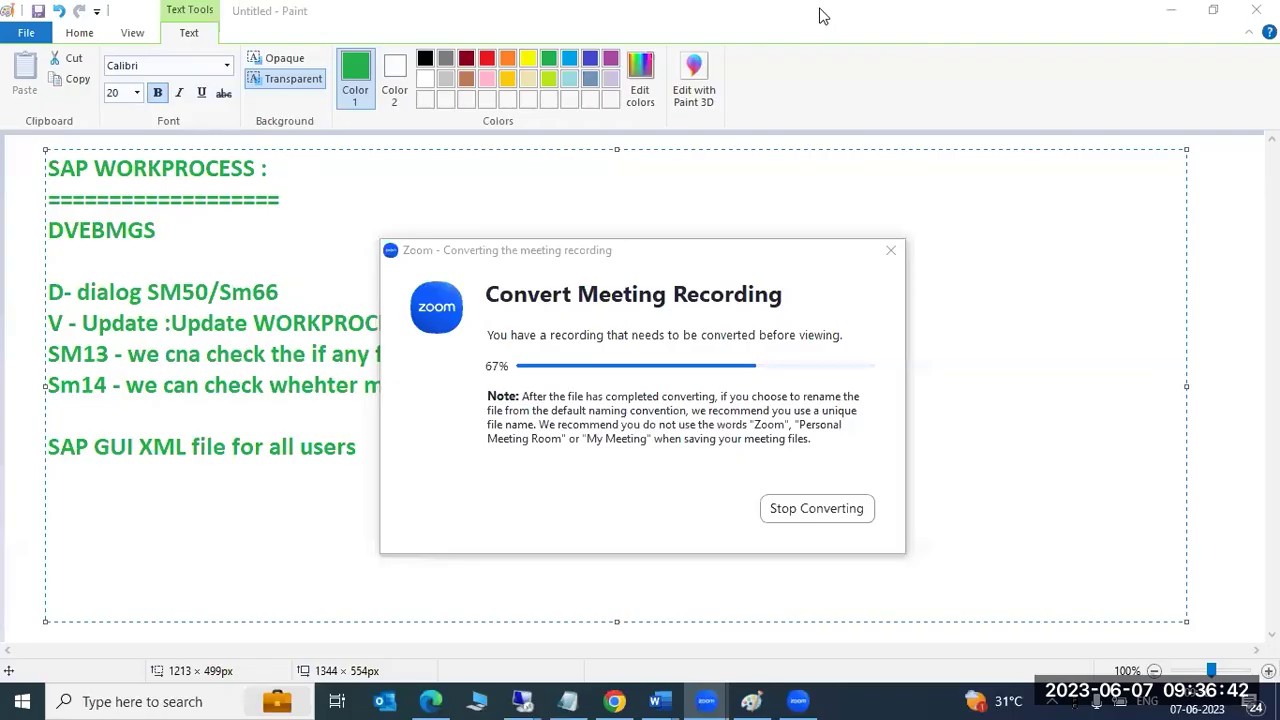
pyautogui.click(150, 538)
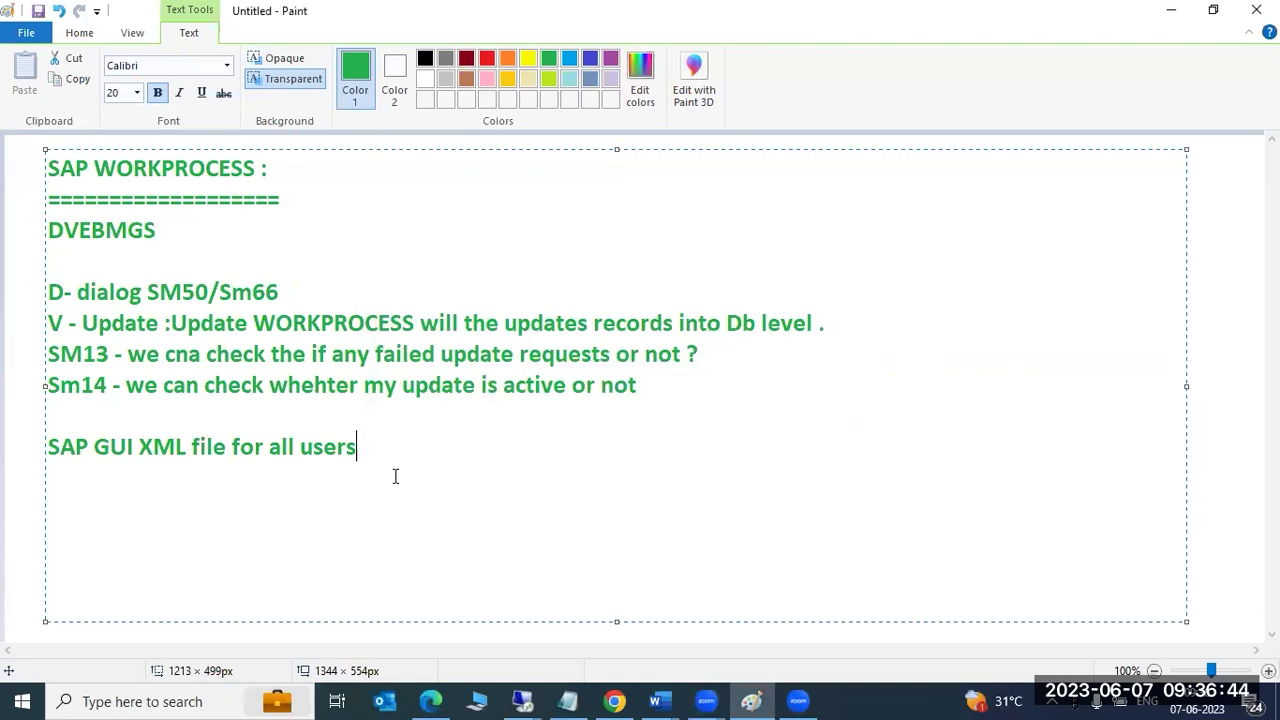
pyautogui.press('Return')
pyautogui.write('How to start the SAP systemsms')
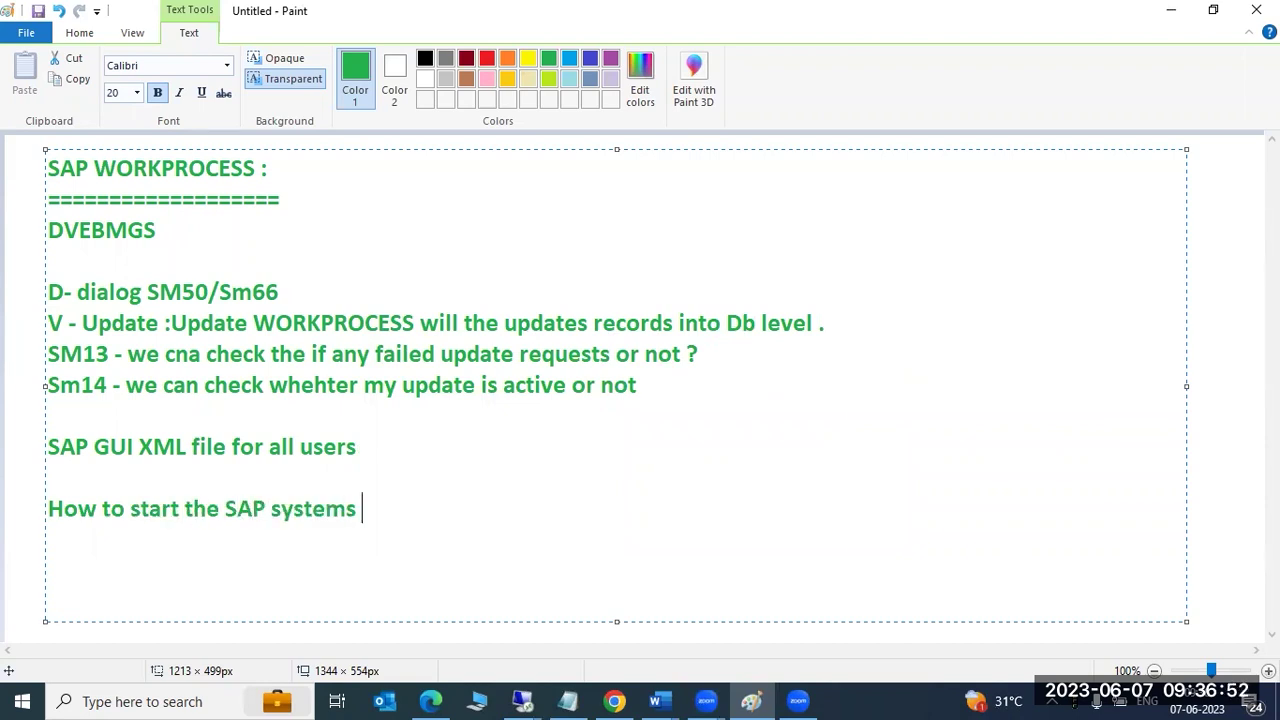
pyautogui.write('WIND')
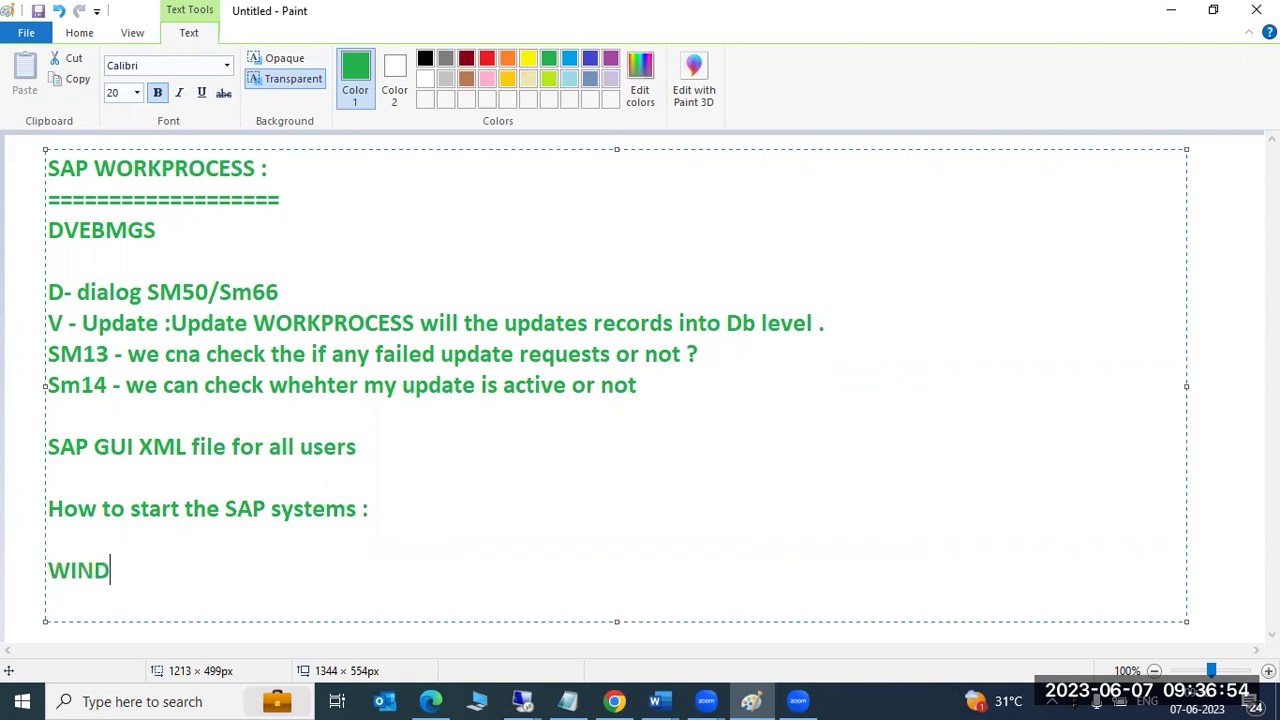
pyautogui.write('OWS : SAP ')
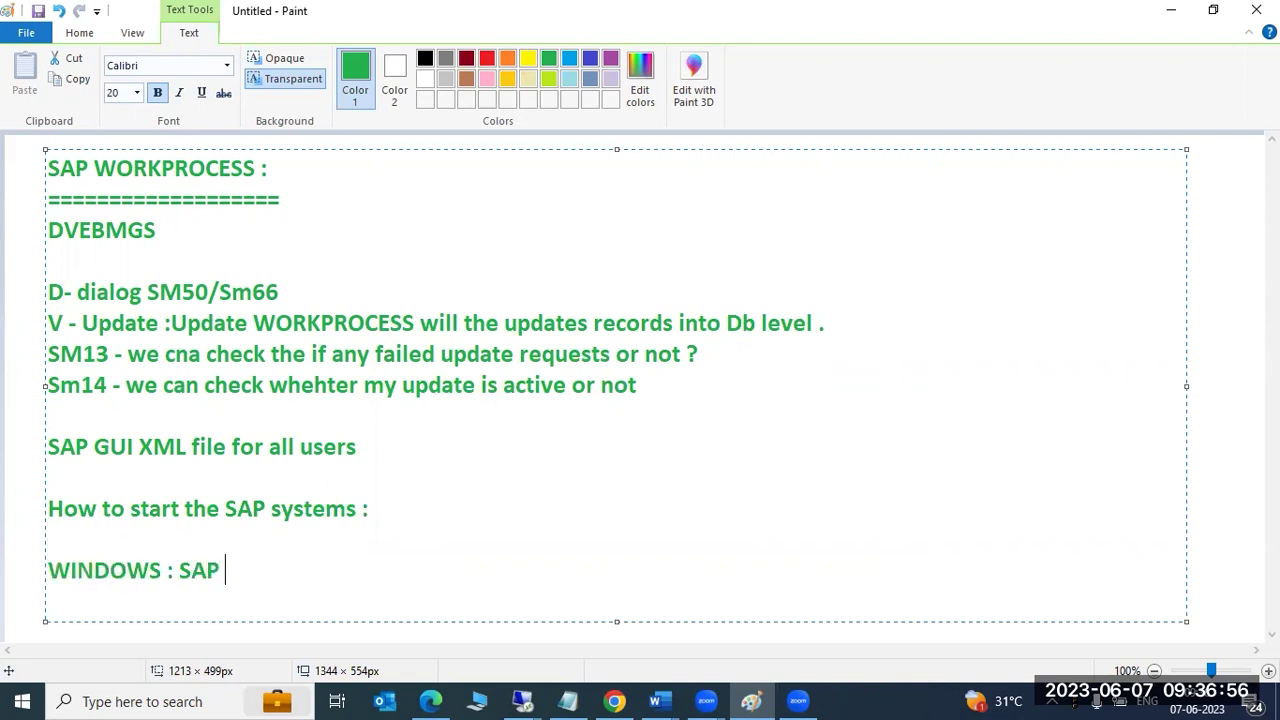
pyautogui.write('MMC --->SID ')
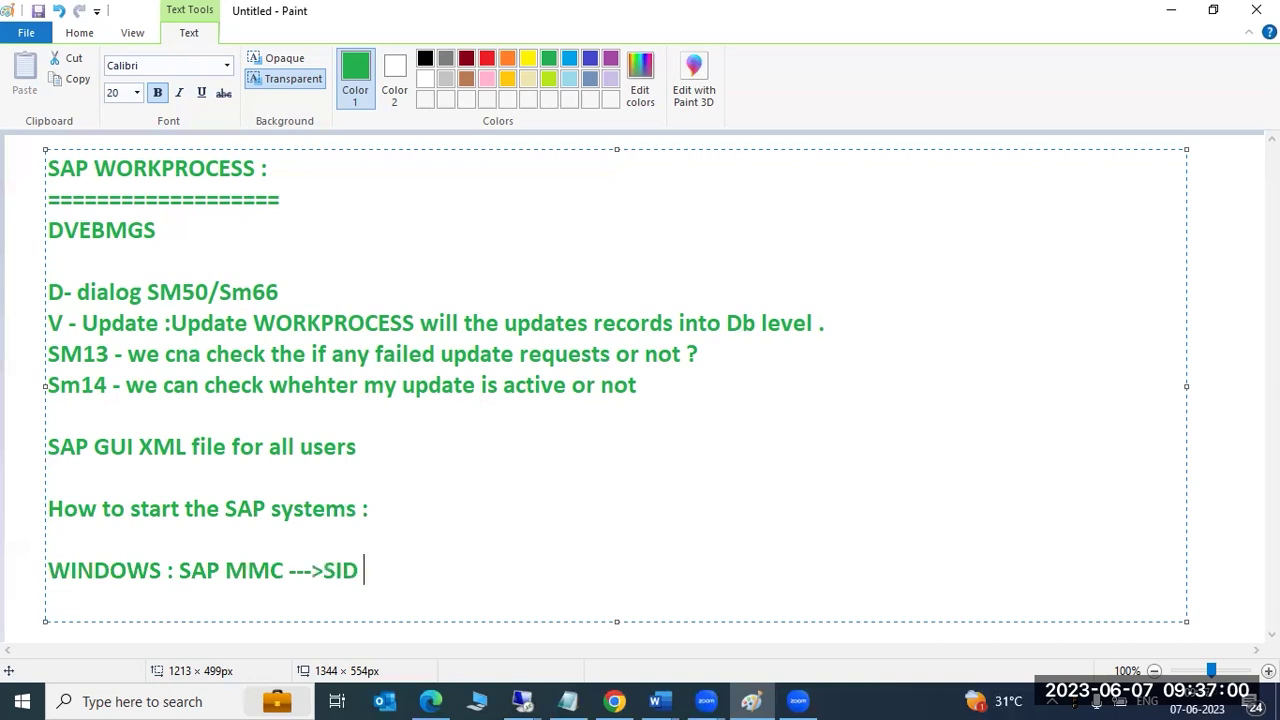
pyautogui.write('-->start')
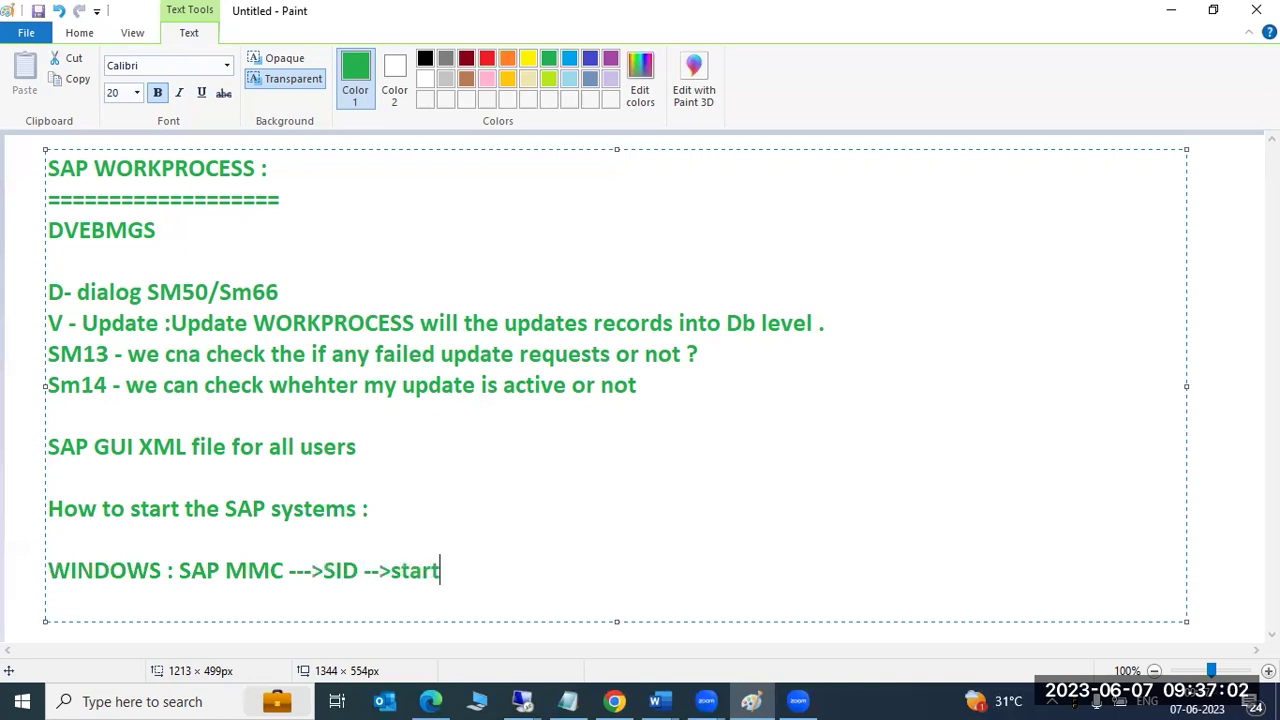
pyautogui.write('/stop/restart')
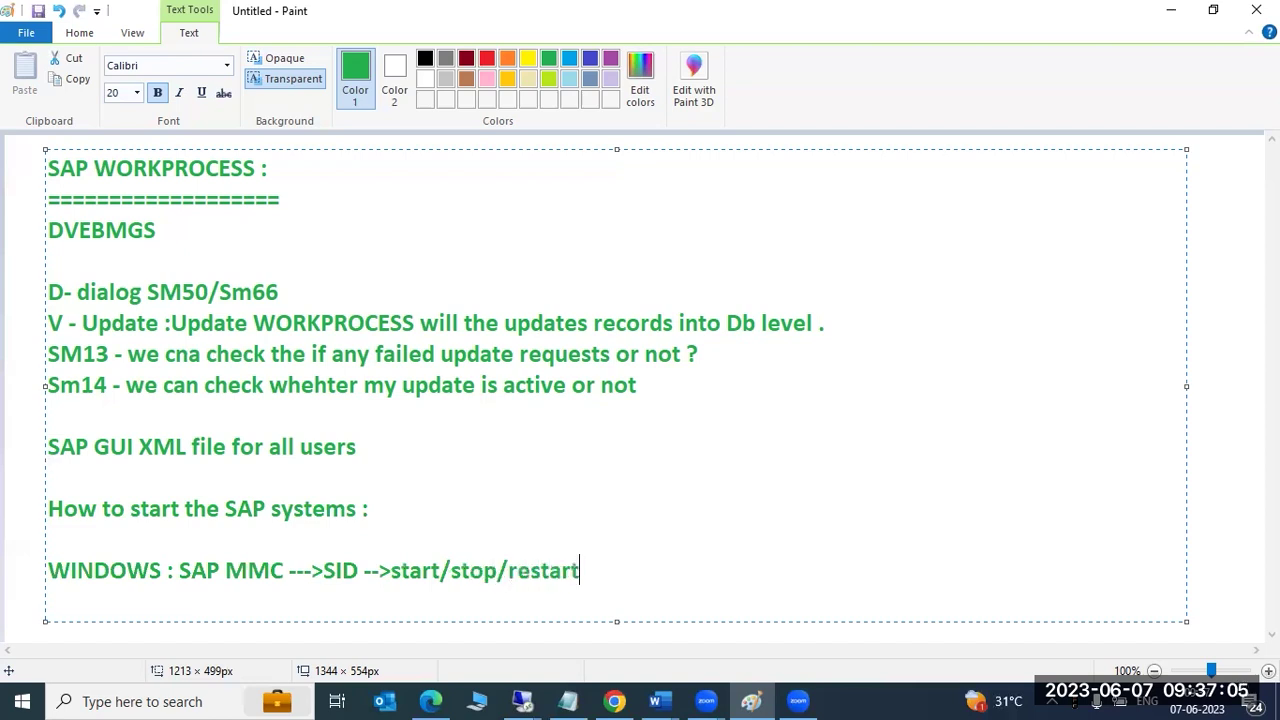
pyautogui.press('Return')
pyautogui.moveTo(460, 563); pyautogui.dragTo(481, 569)
pyautogui.moveTo(400, 564); pyautogui.dragTo(422, 568)
pyautogui.moveTo(528, 569); pyautogui.dragTo(587, 573)
# Add the Linux line 'LINUX : stopsap all / startsap all' below it.
pyautogui.press('Return')
pyautogui.write('LINUC')
pyautogui.press('BackSpace')
pyautogui.write('X : ')
pyautogui.write('stopspa a')
pyautogui.press('BackSpace')
pyautogui.press('BackSpace')
pyautogui.press('BackSpace')
pyautogui.press('BackSpace')
pyautogui.write('sap')
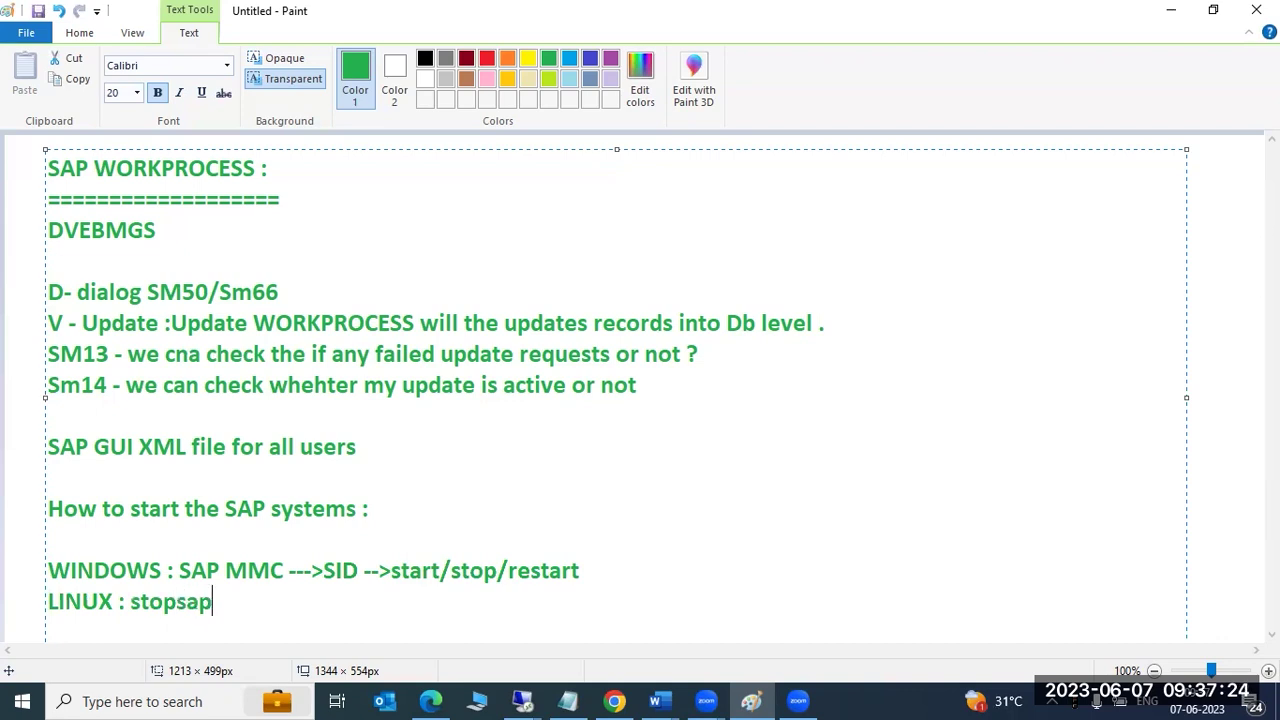
pyautogui.write(' all /startsap all')
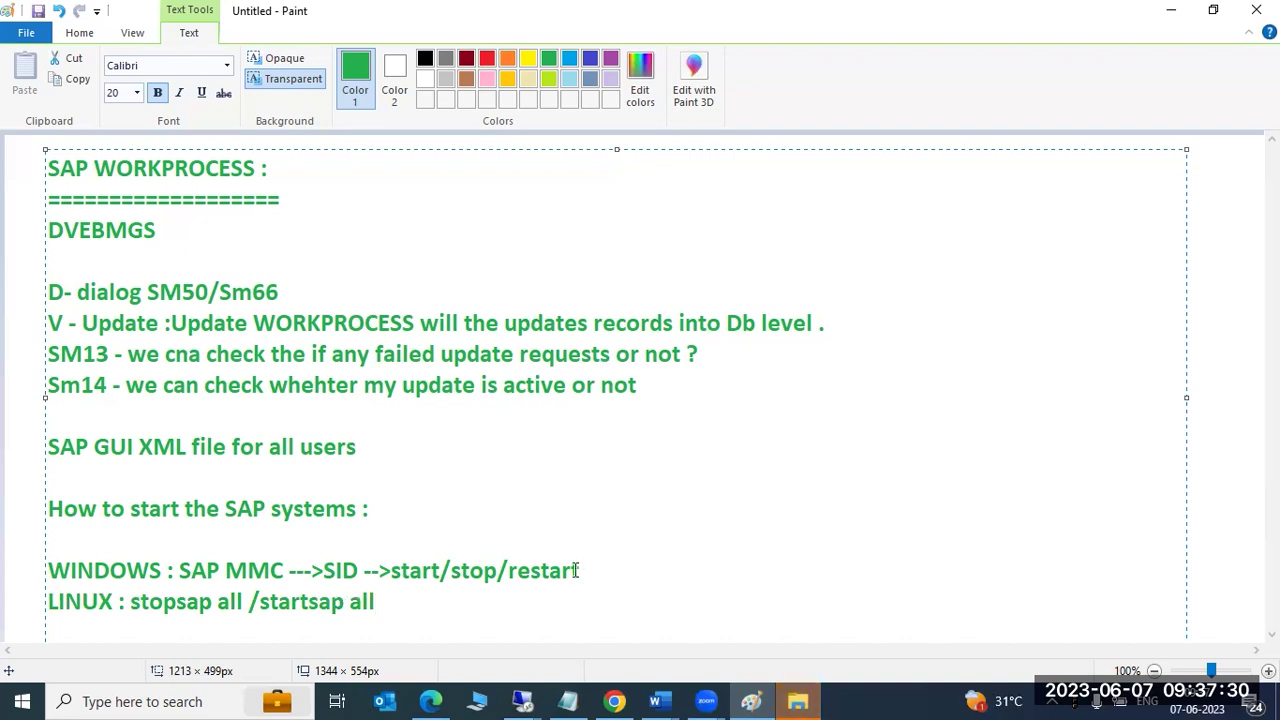
# Start ECP with the 300-second timeout, authenticating with the OS user's password, and show its instances.
pyautogui.moveTo(522, 701)
pyautogui.click(495, 610)
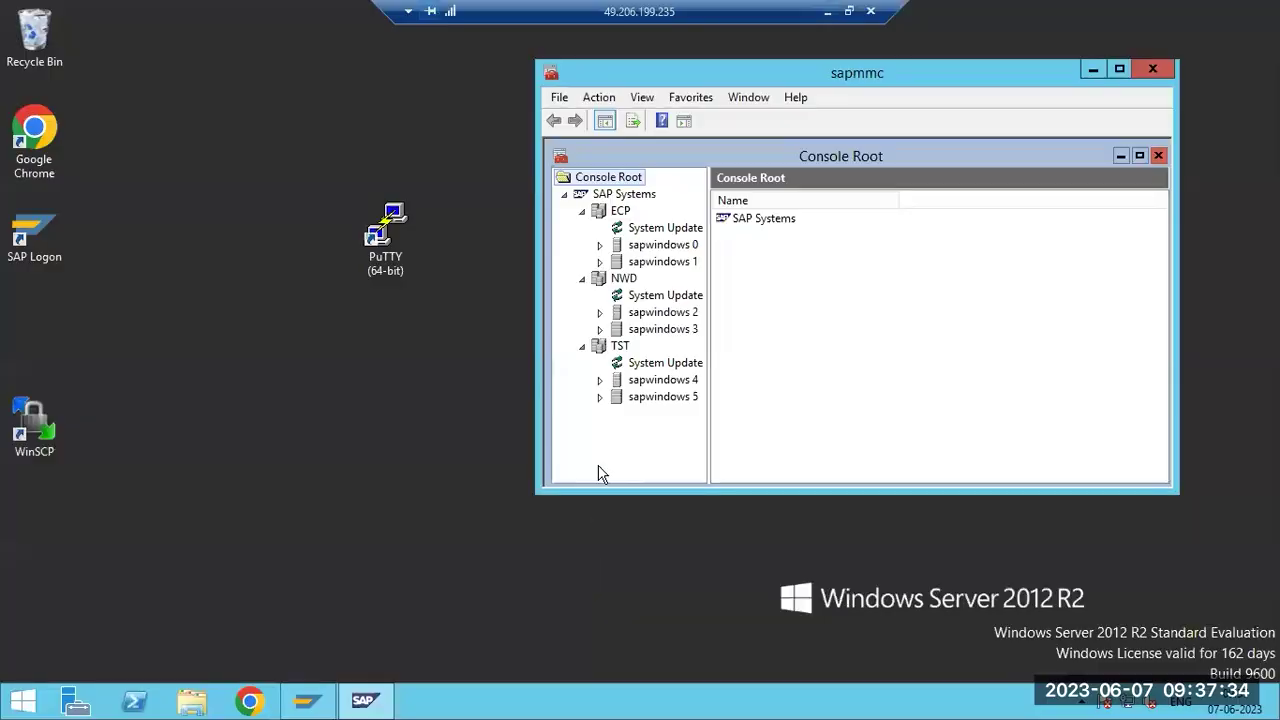
pyautogui.rightClick(610, 211)
pyautogui.click(648, 221)
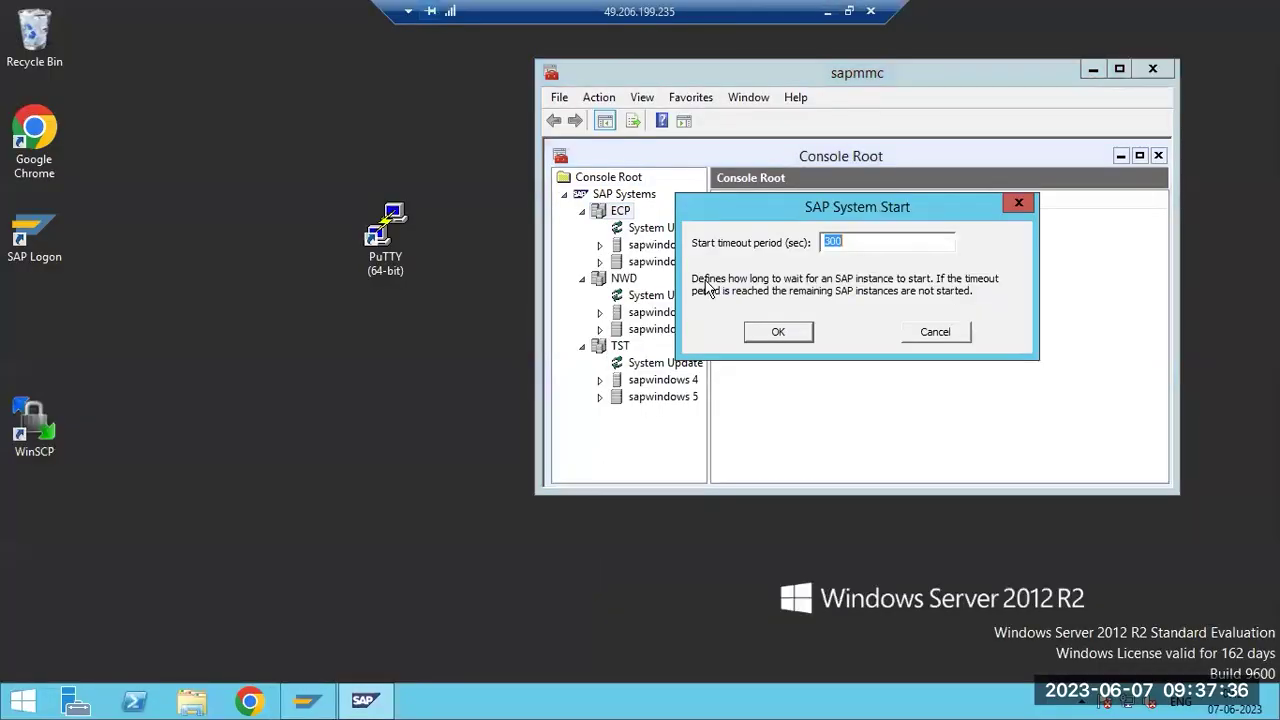
pyautogui.click(776, 332)
pyautogui.click(777, 306)
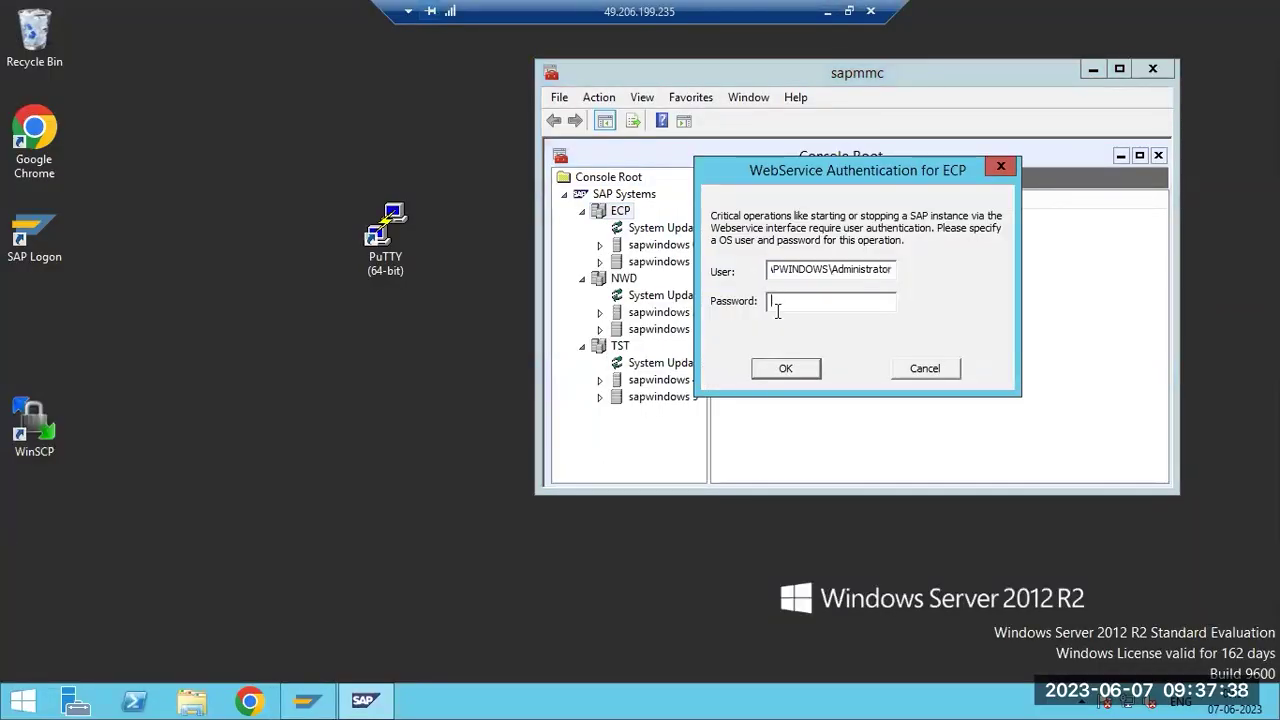
pyautogui.write('******')
pyautogui.press('Return')
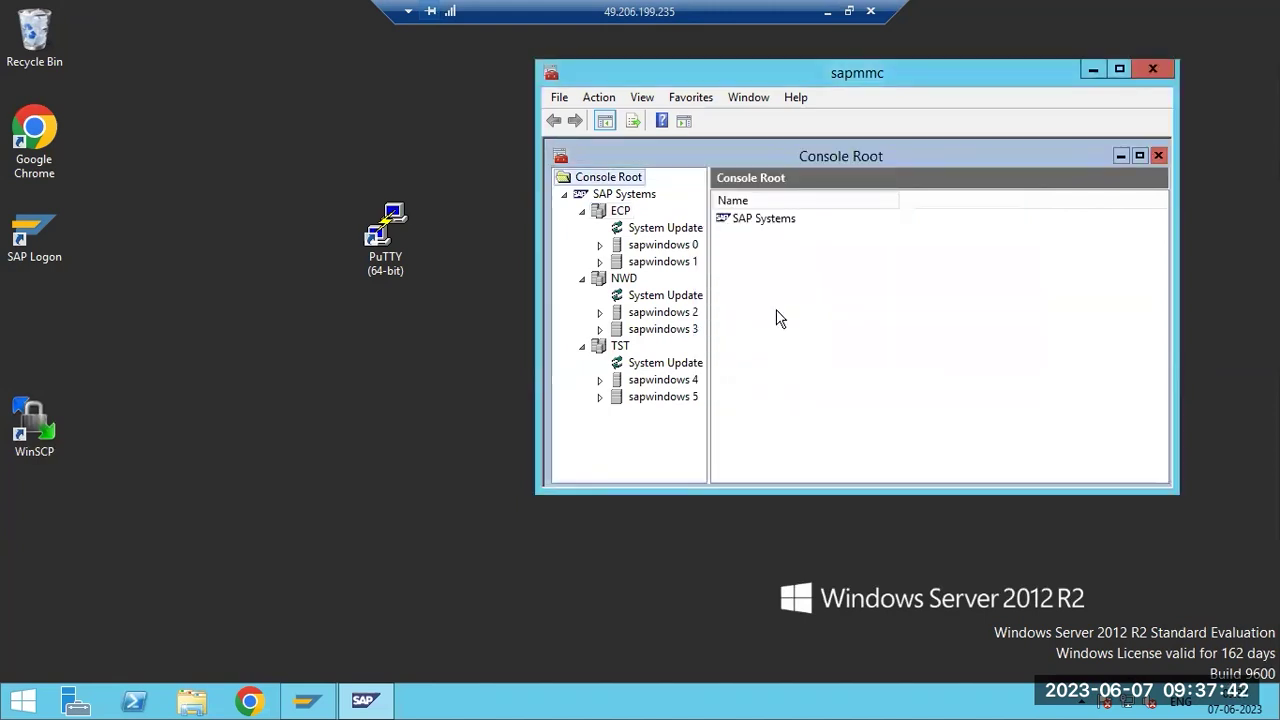
pyautogui.click(616, 214)
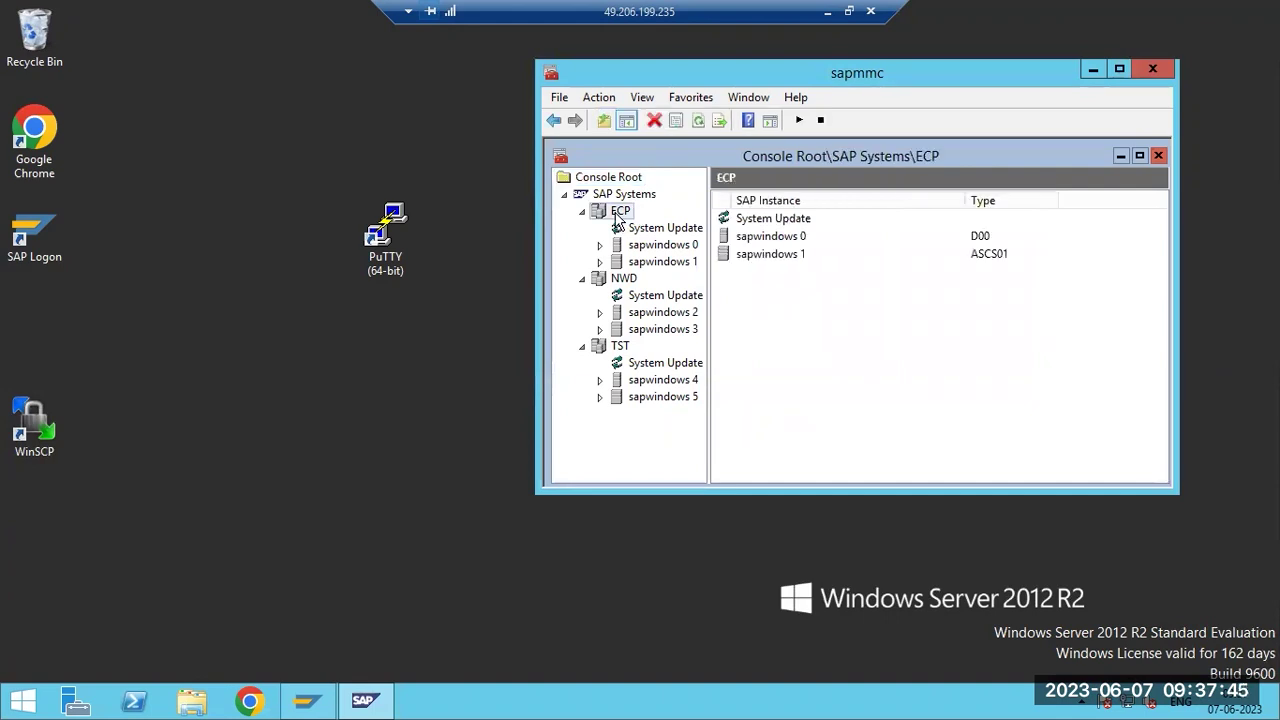
# Refresh ECP's status and check the process list of instance sapwindows 1.
pyautogui.click(697, 121)
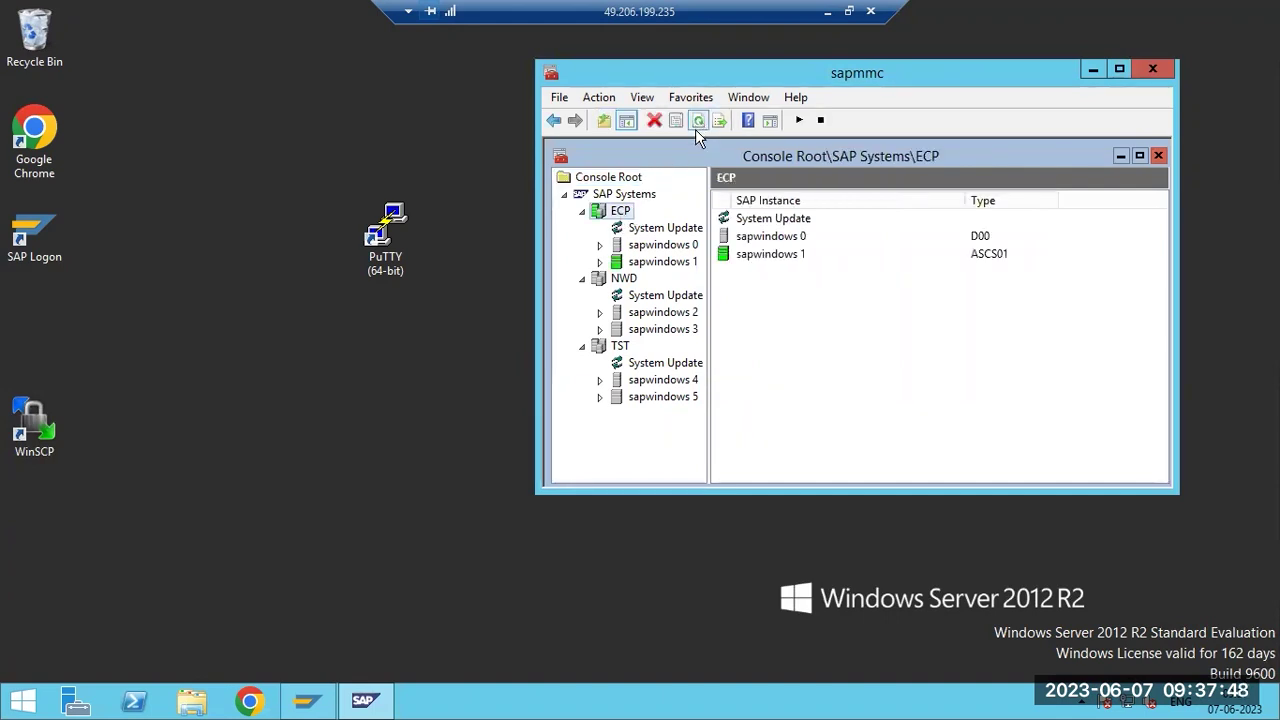
pyautogui.doubleClick(640, 263)
pyautogui.click(660, 279)
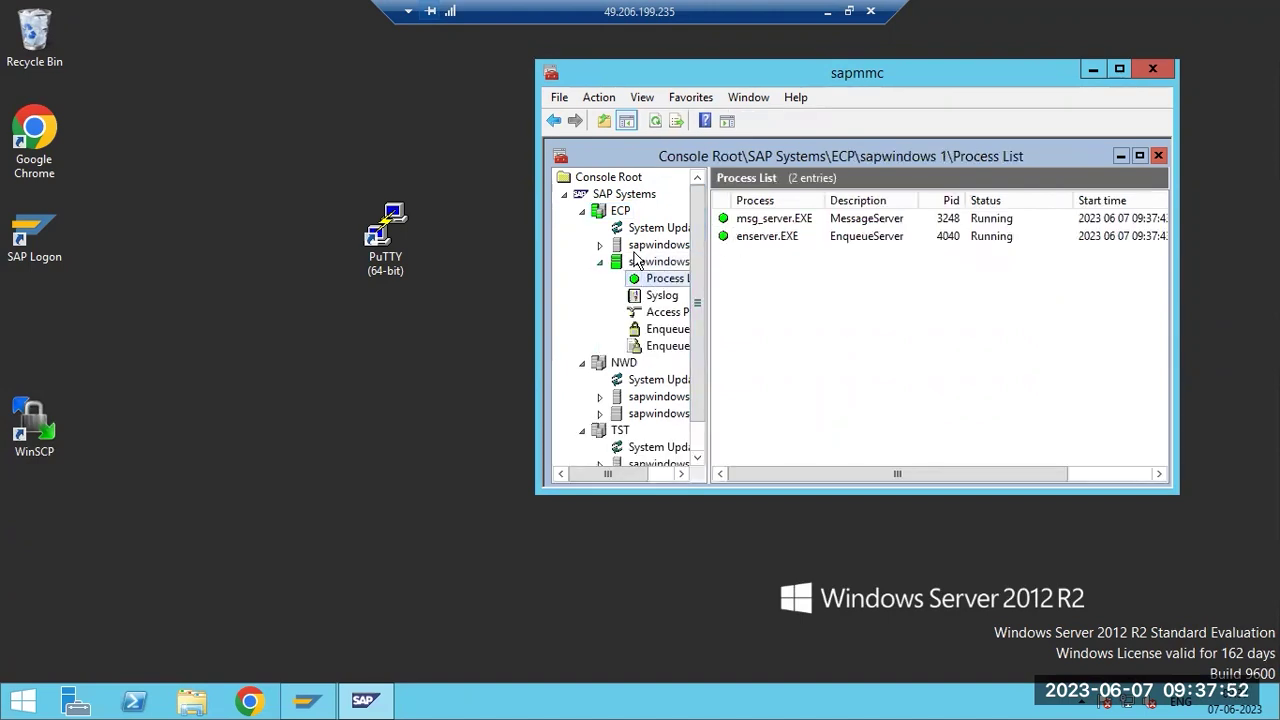
pyautogui.click(601, 264)
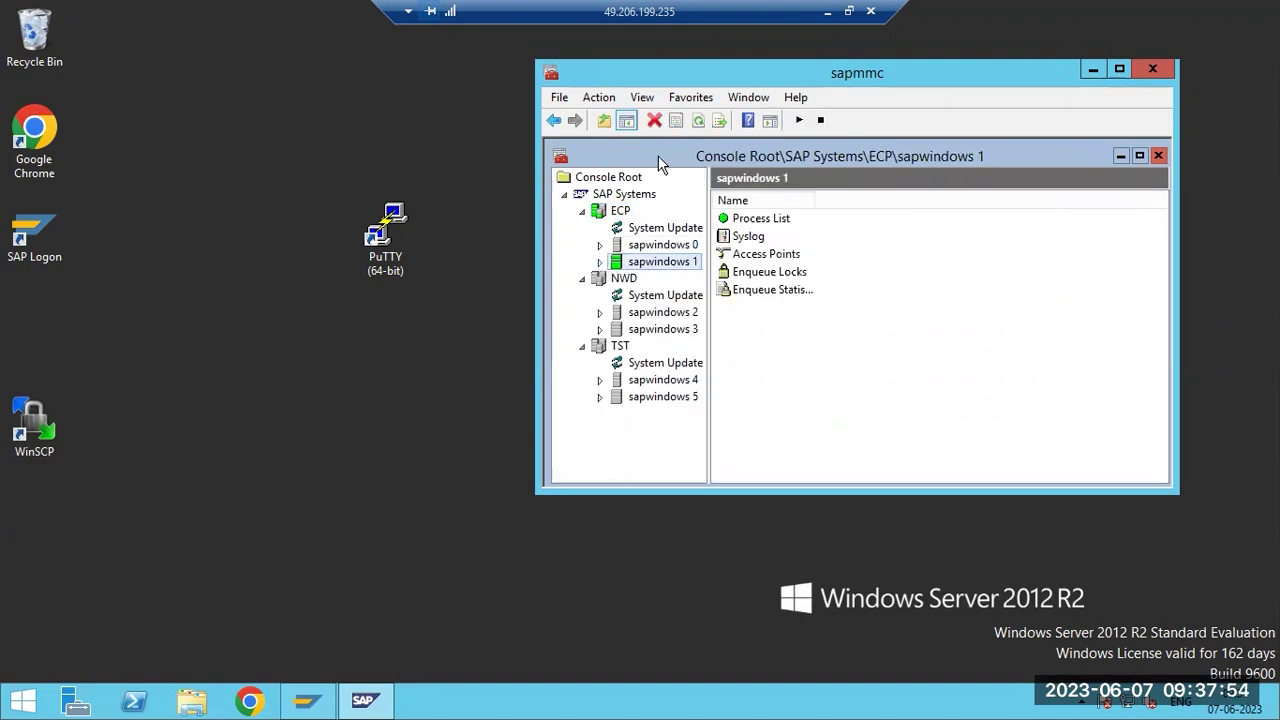
pyautogui.click(697, 121)
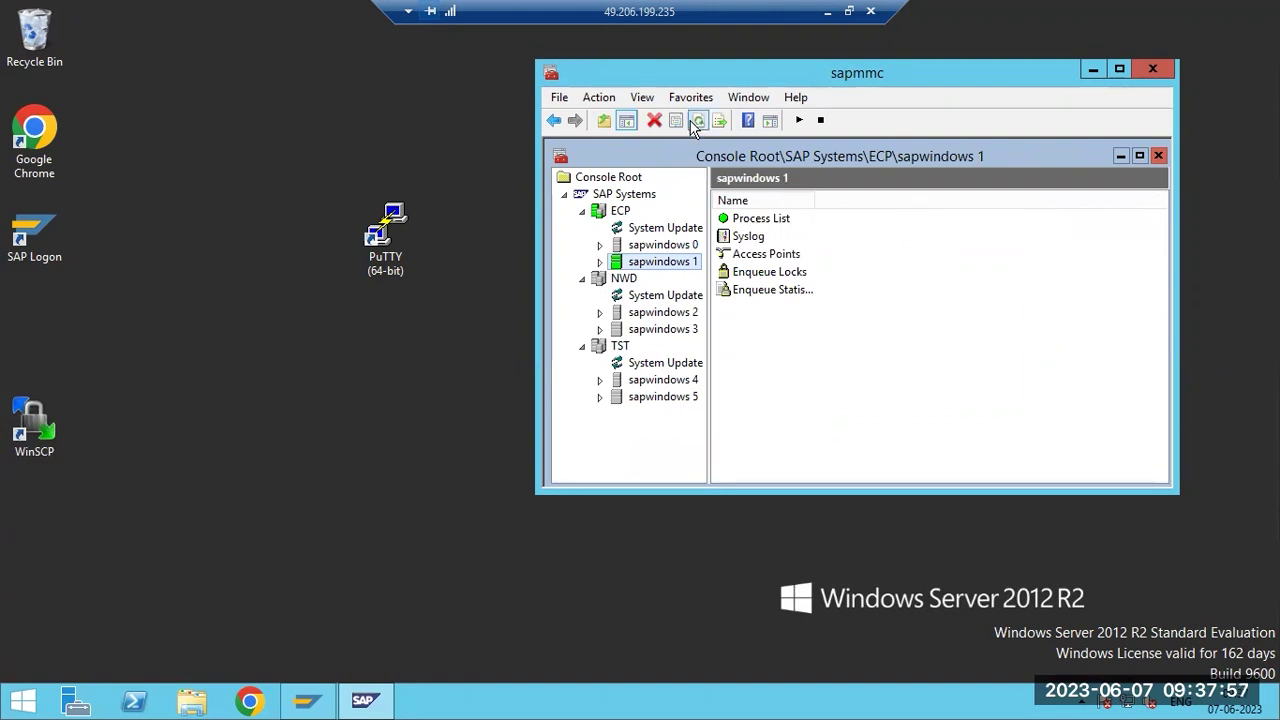
# Open the AS ABAP WP Table of sapwindows 0 and refresh it until all 10 processes show.
pyautogui.rightClick(604, 282)
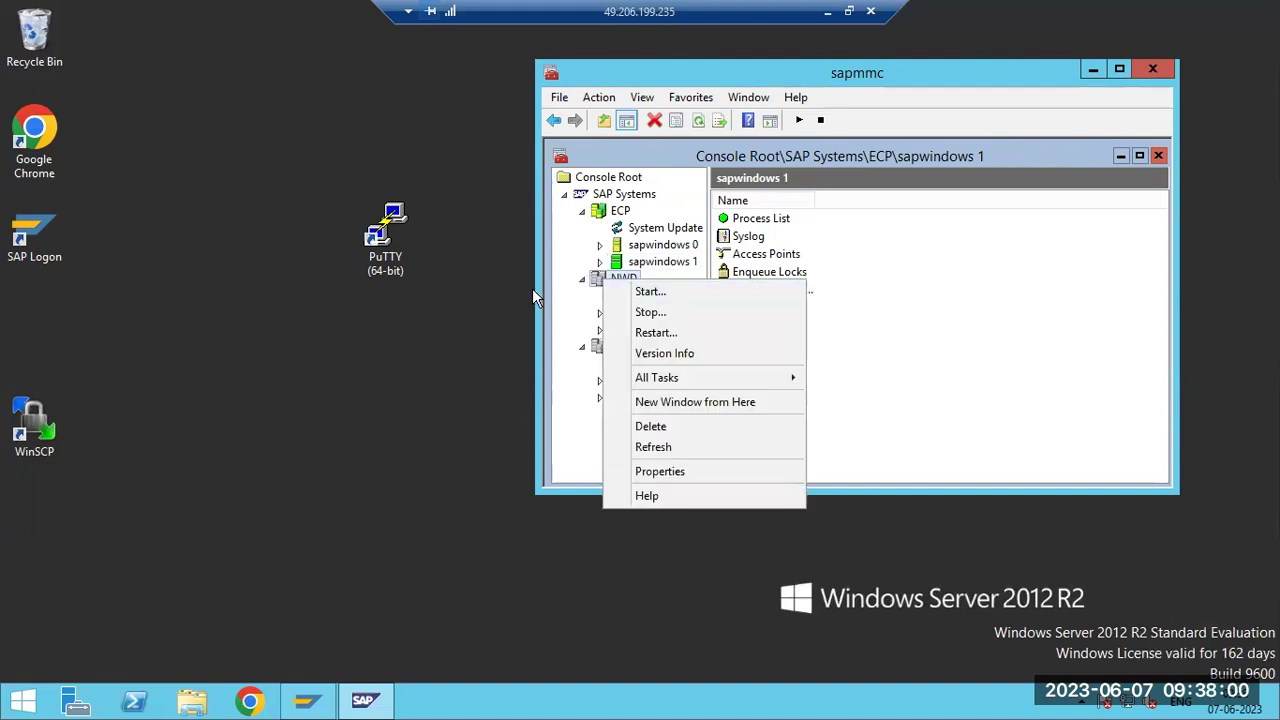
pyautogui.click(600, 245)
pyautogui.click(648, 262)
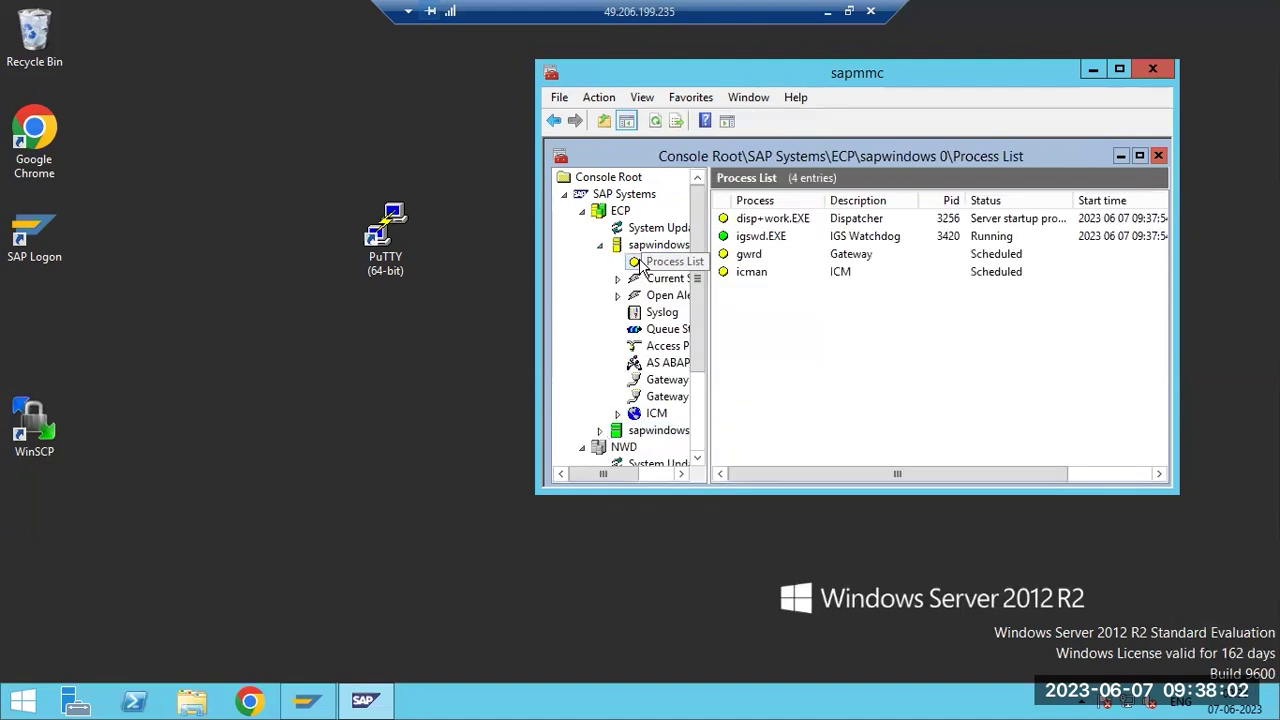
pyautogui.click(752, 220)
pyautogui.click(666, 364)
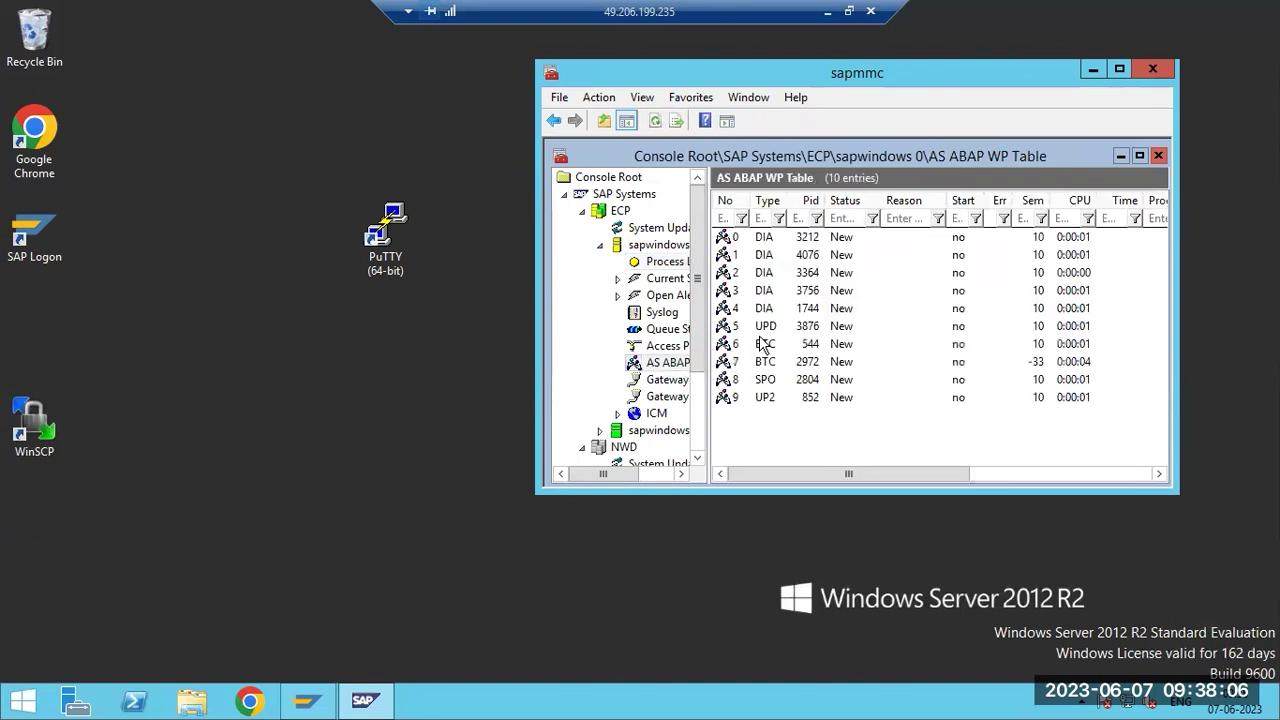
pyautogui.click(654, 123)
pyautogui.click(654, 123)
pyautogui.click(654, 123)
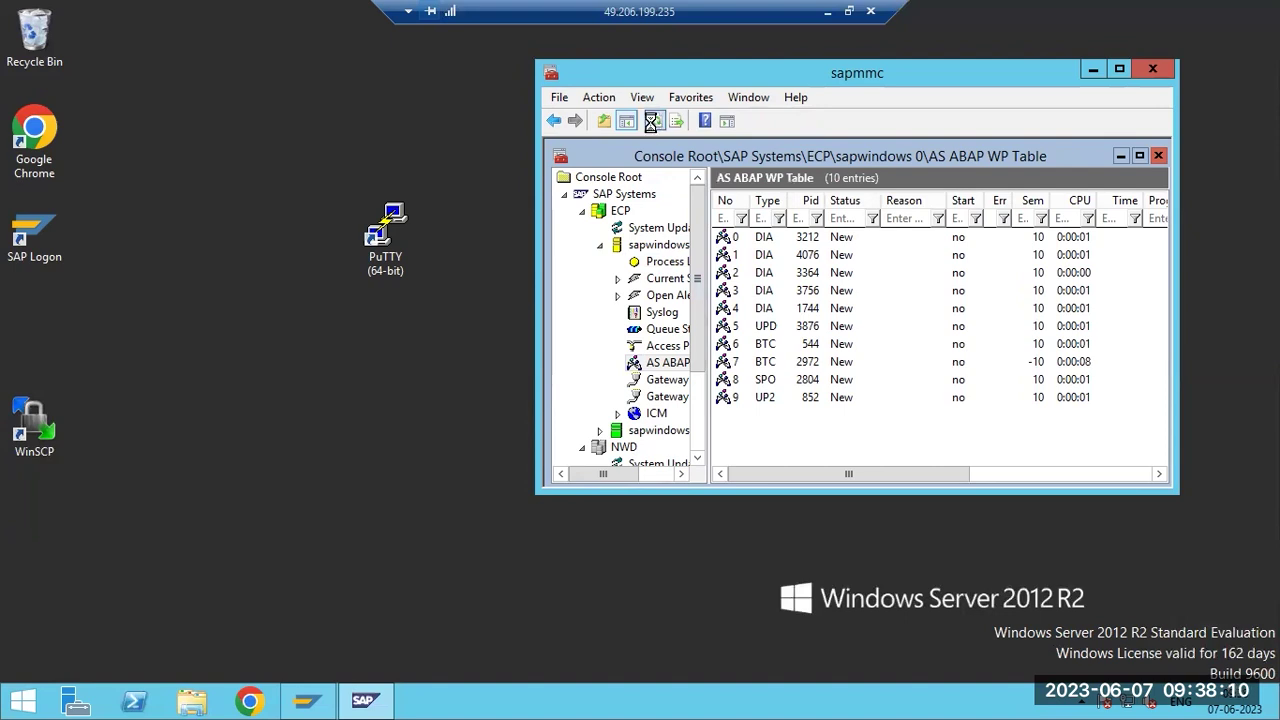
pyautogui.click(654, 123)
pyautogui.click(654, 123)
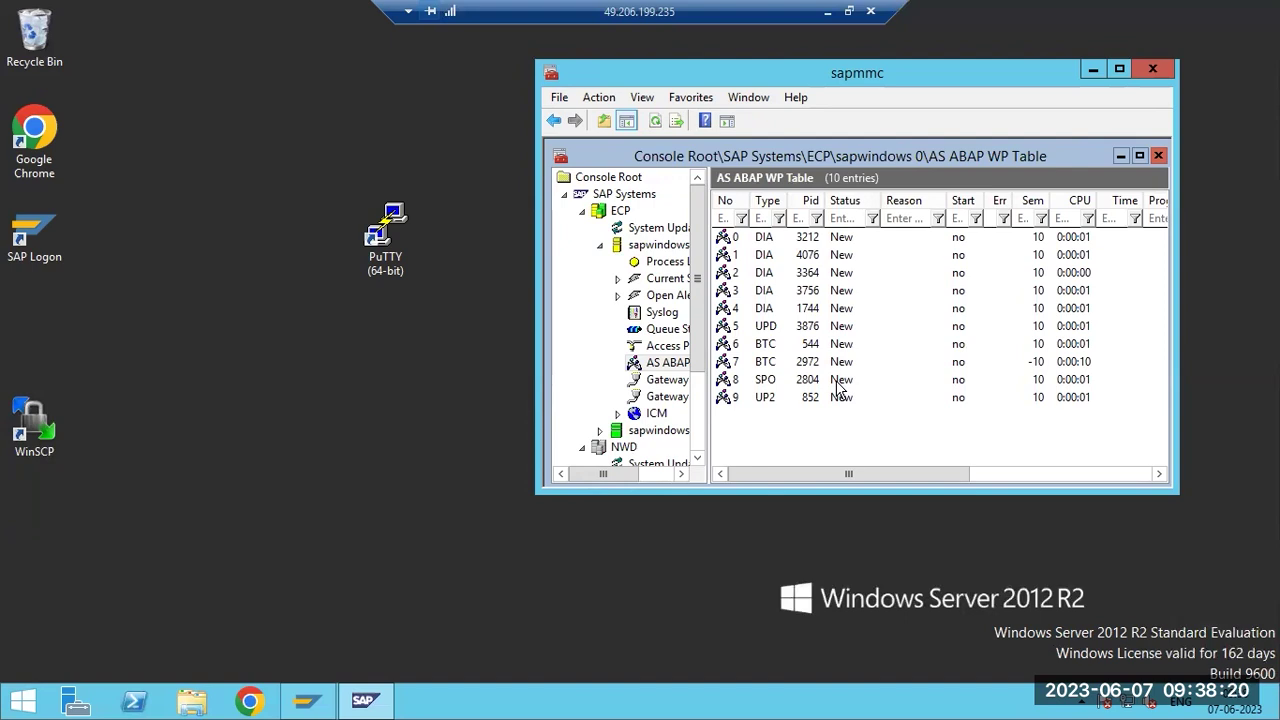
# Empty the desktop Recycle Bin, permanently deleting the GUIXML folder.
pyautogui.click(57, 38)
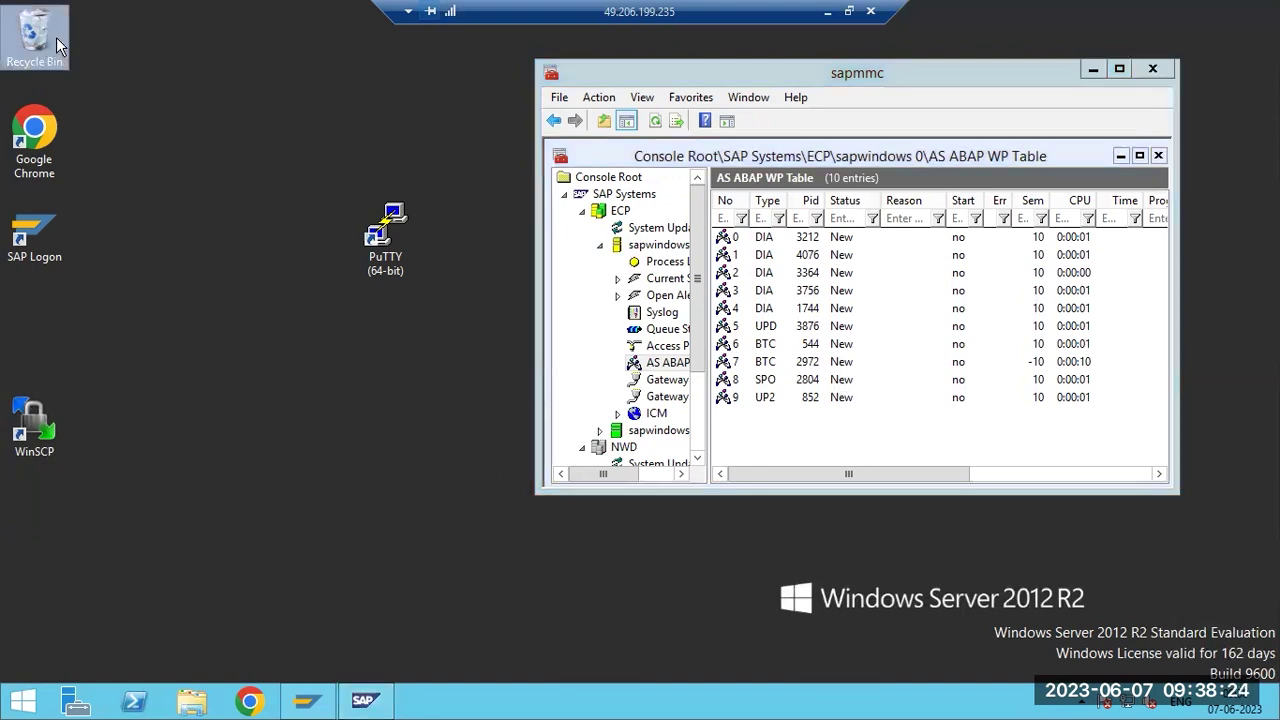
pyautogui.doubleClick(56, 37)
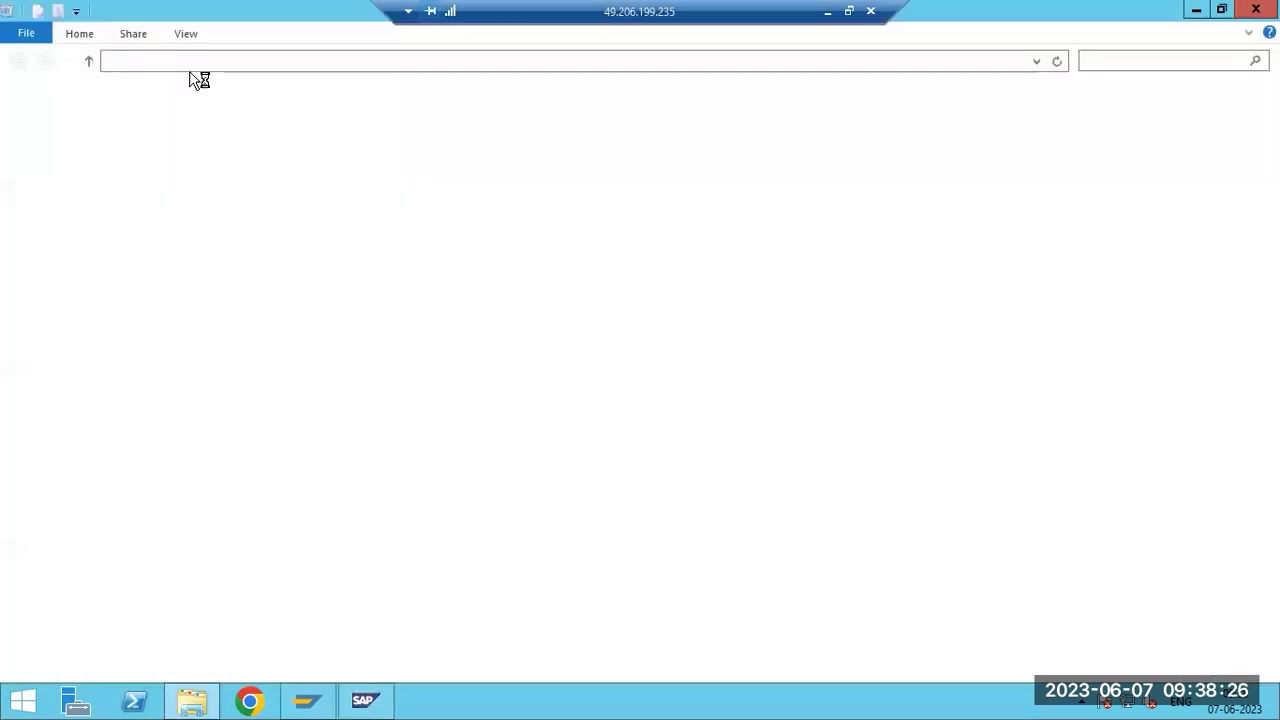
pyautogui.hotkey('alt', 'F4')
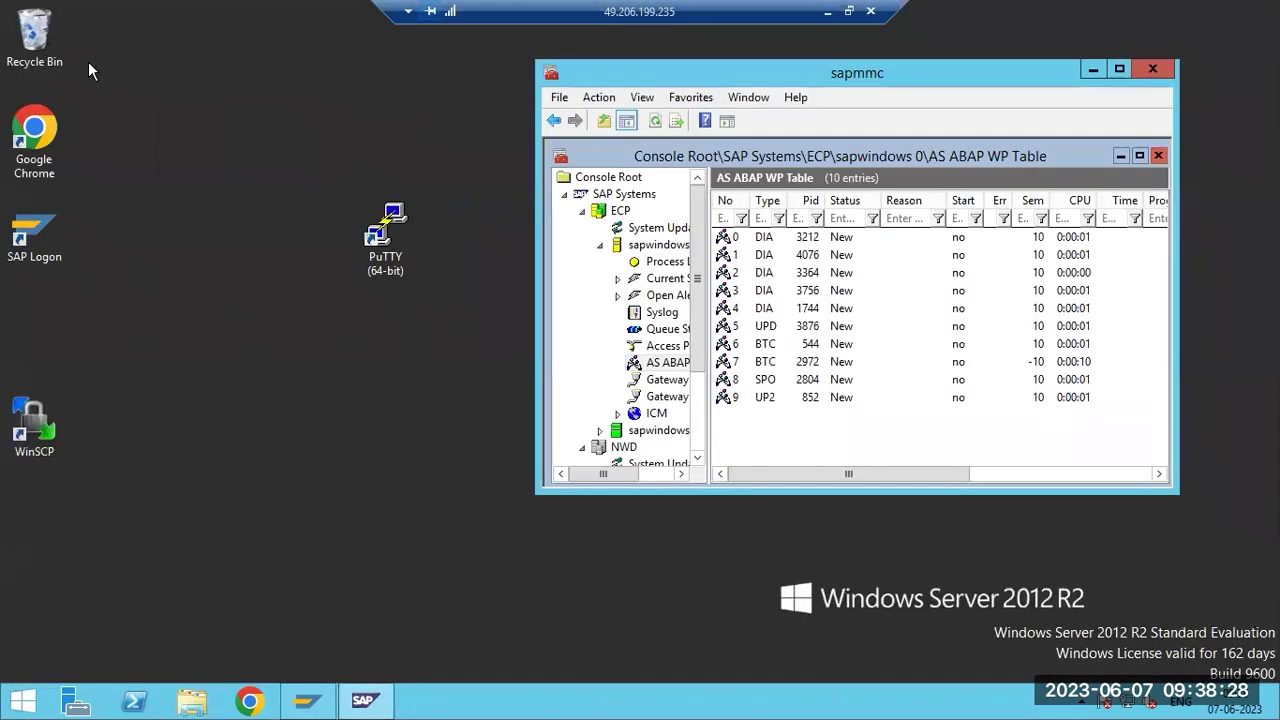
pyautogui.doubleClick(35, 52)
pyautogui.rightClick(35, 52)
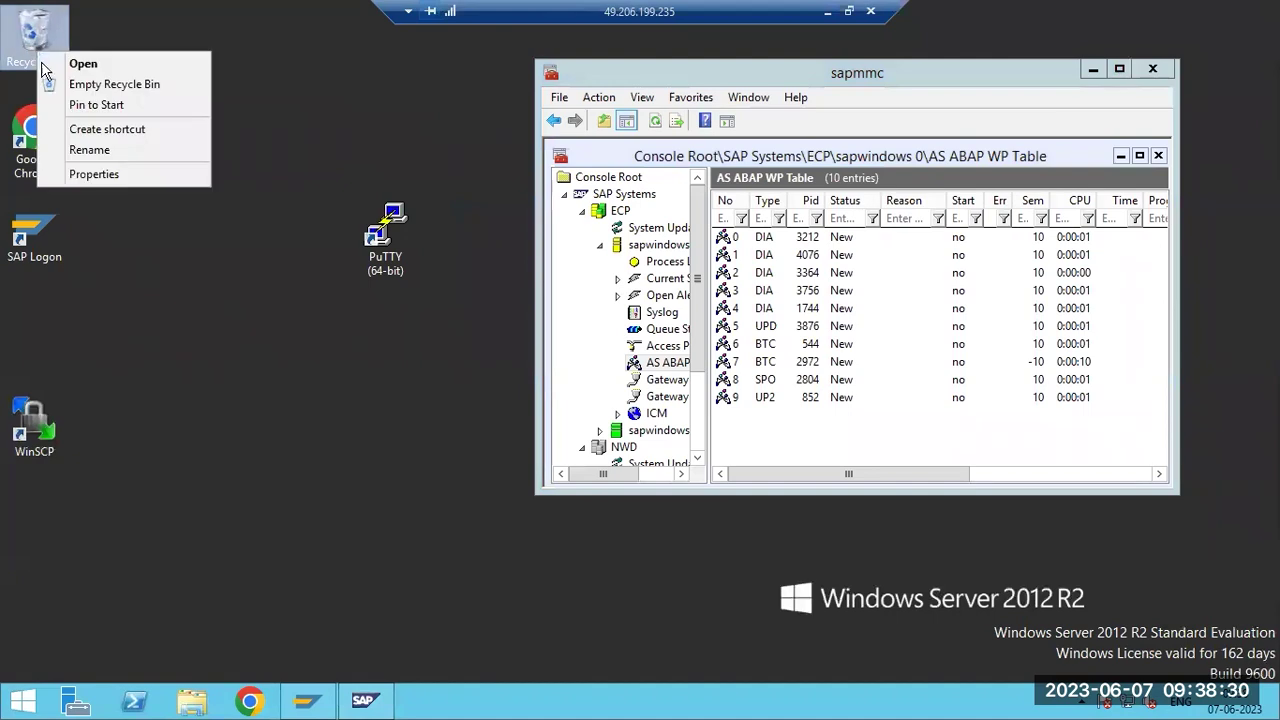
pyautogui.click(64, 83)
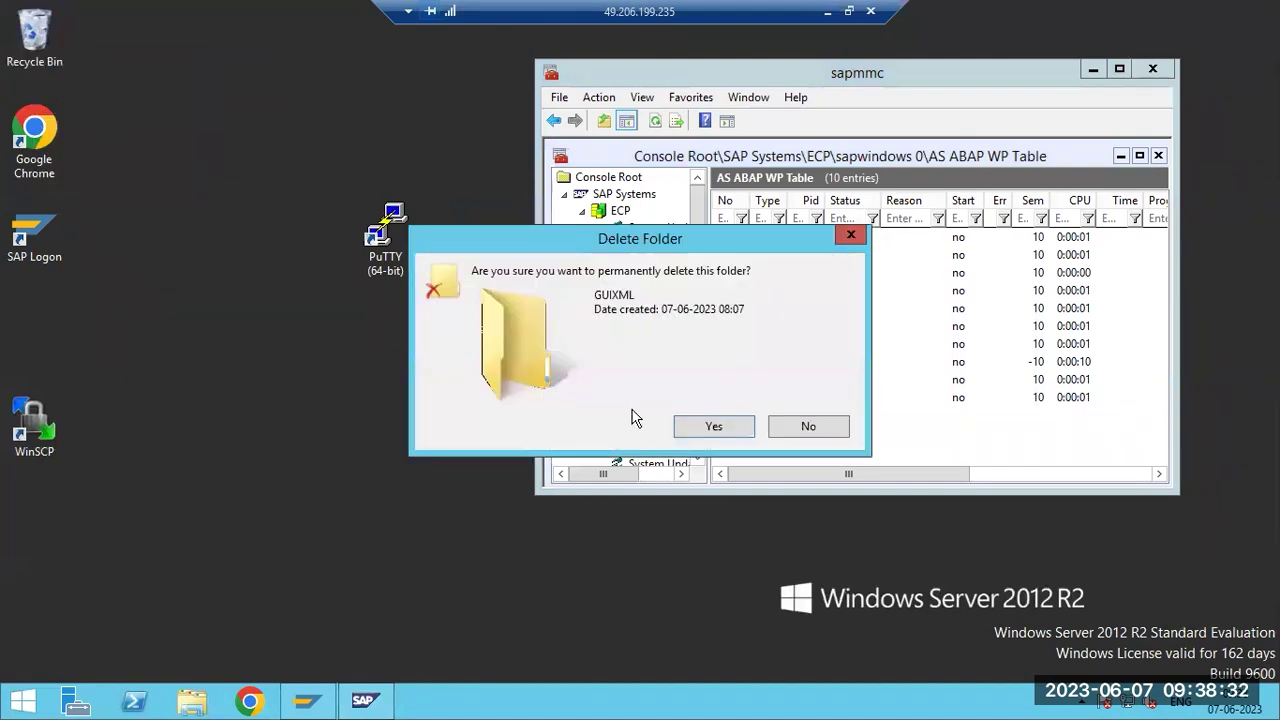
pyautogui.click(678, 426)
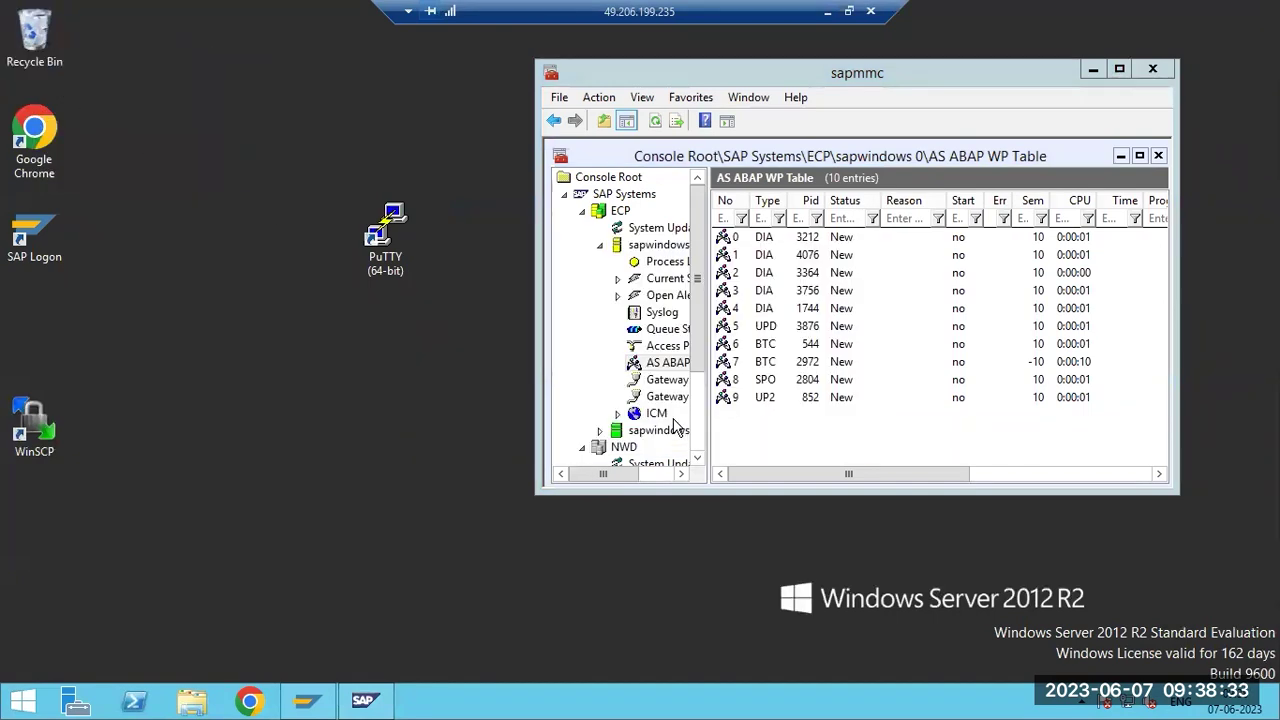
# Refresh ECP's work process table repeatedly and inspect work processes 7, 6 and 4.
pyautogui.click(795, 256)
pyautogui.click(654, 121)
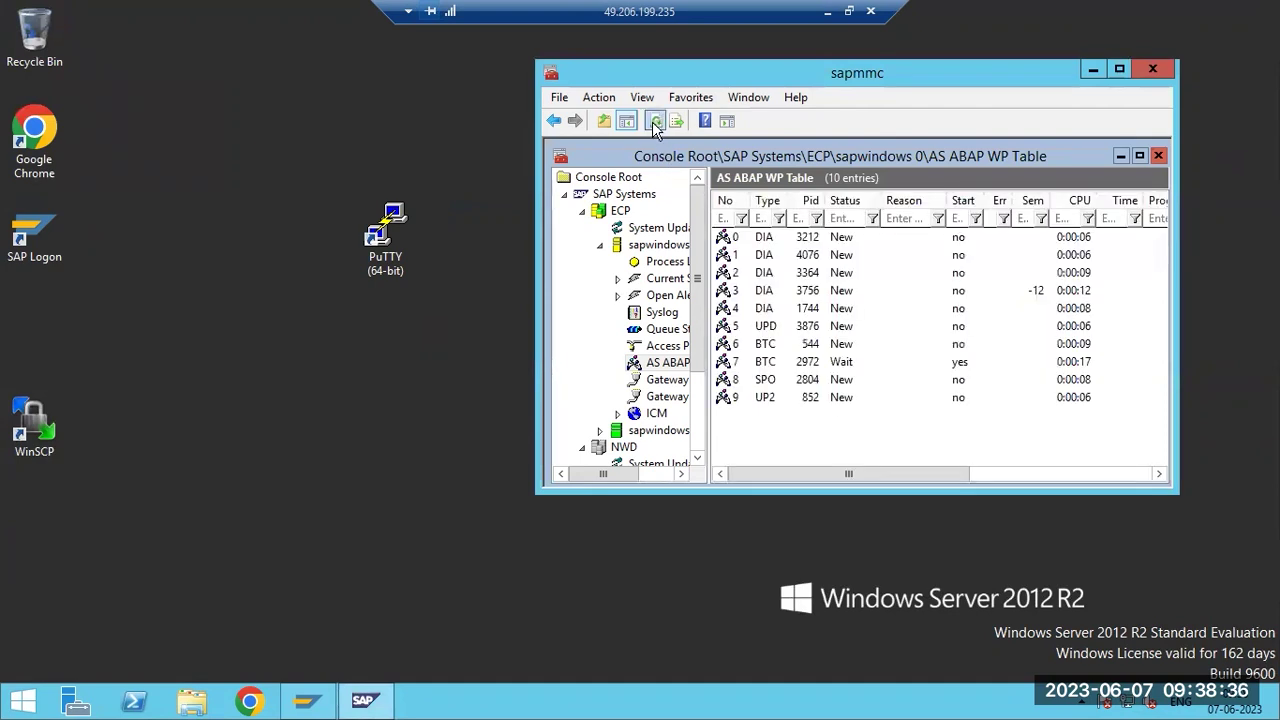
pyautogui.click(653, 121)
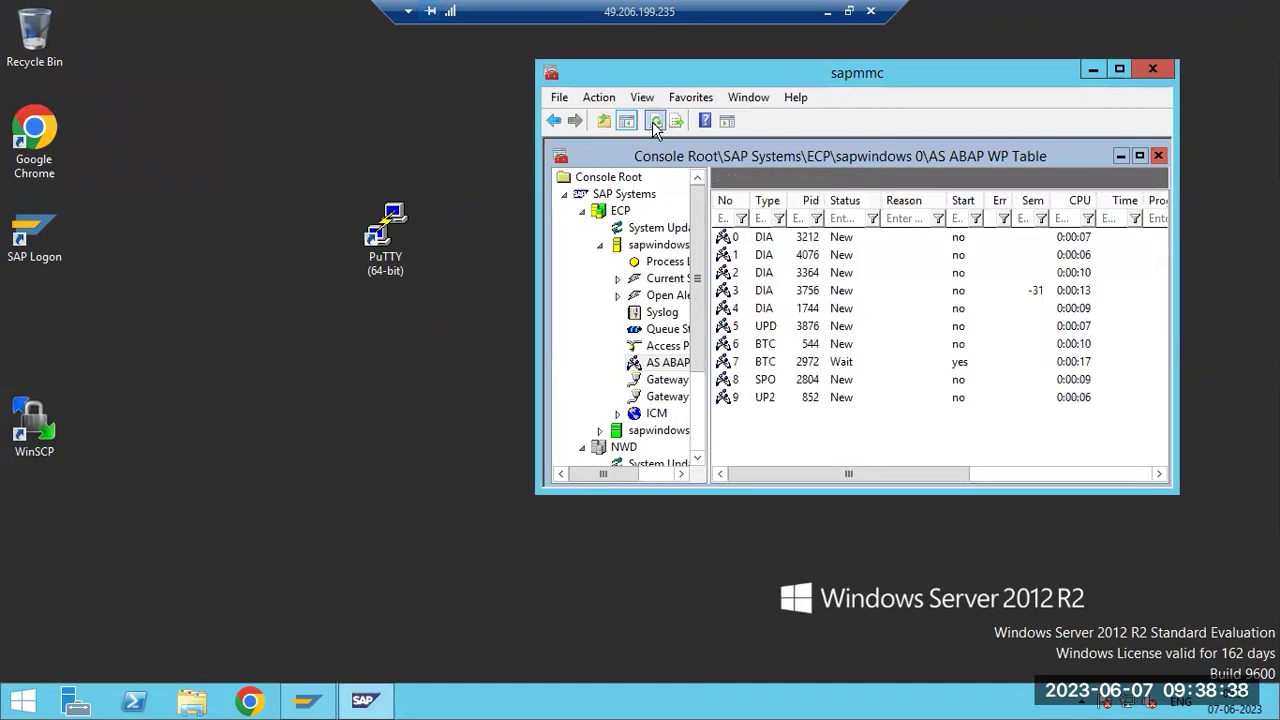
pyautogui.click(654, 121)
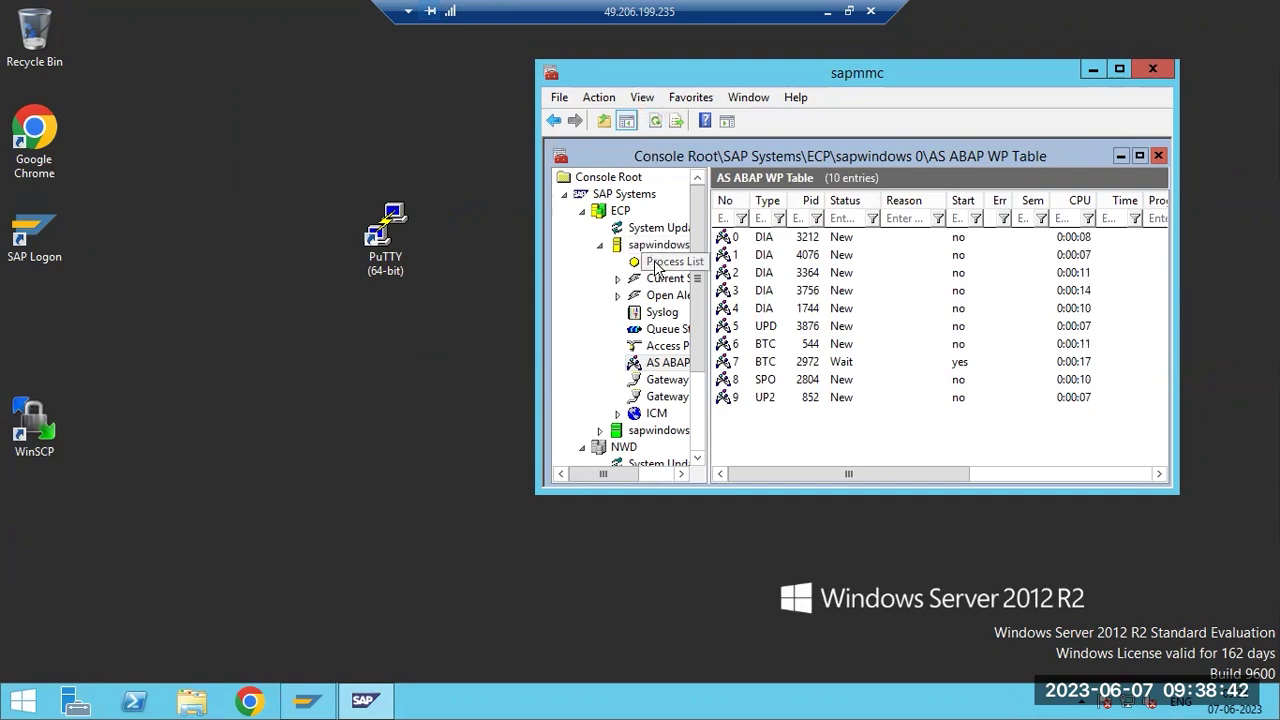
pyautogui.click(770, 361)
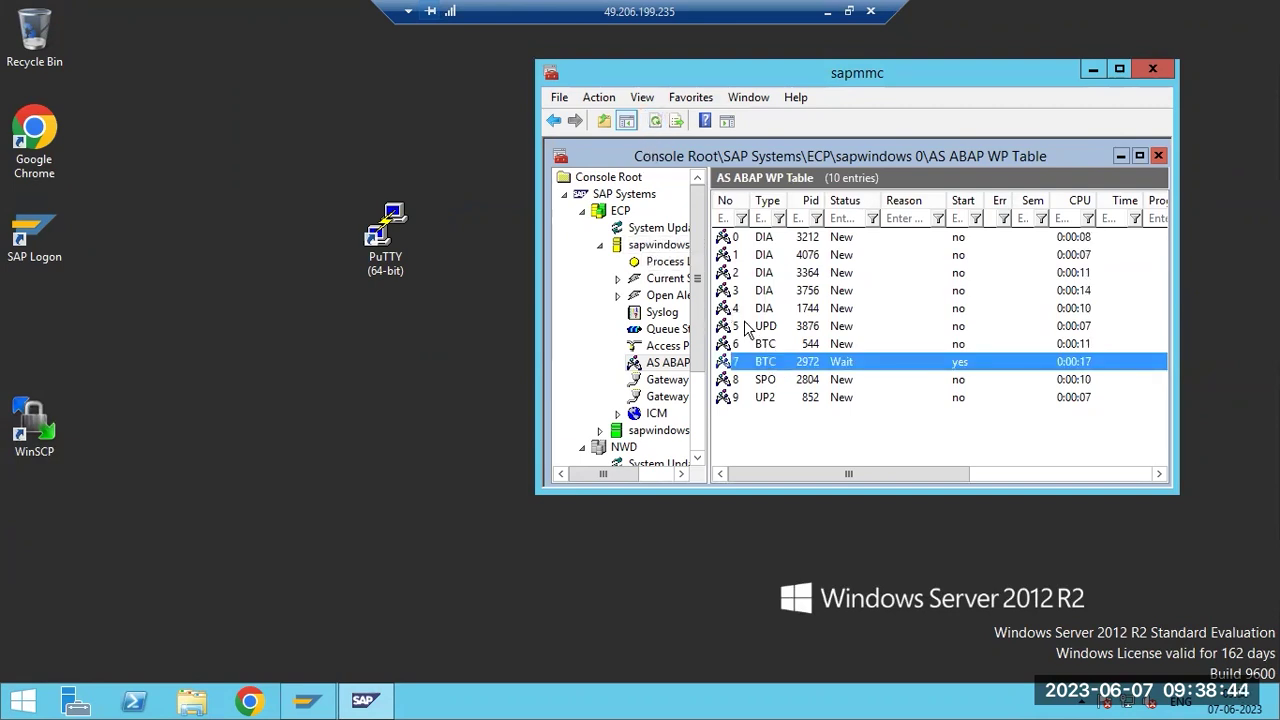
pyautogui.click(764, 347)
pyautogui.click(763, 362)
pyautogui.click(756, 310)
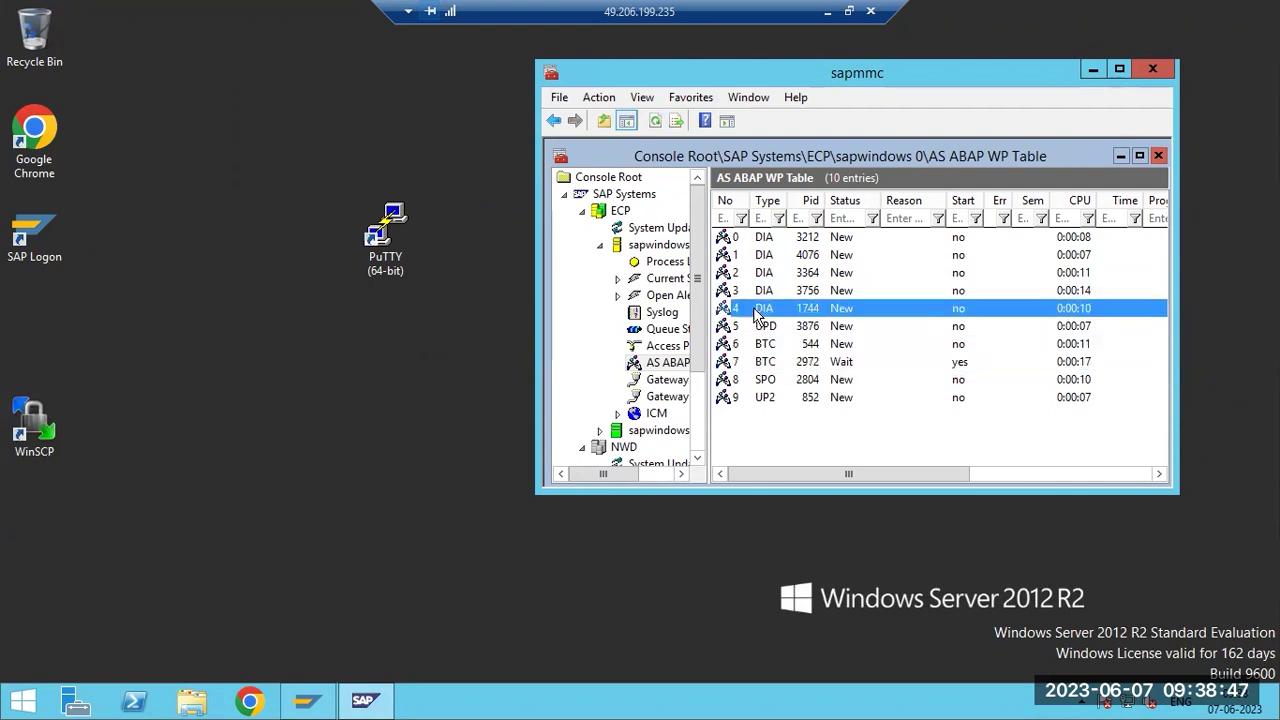
pyautogui.click(655, 121)
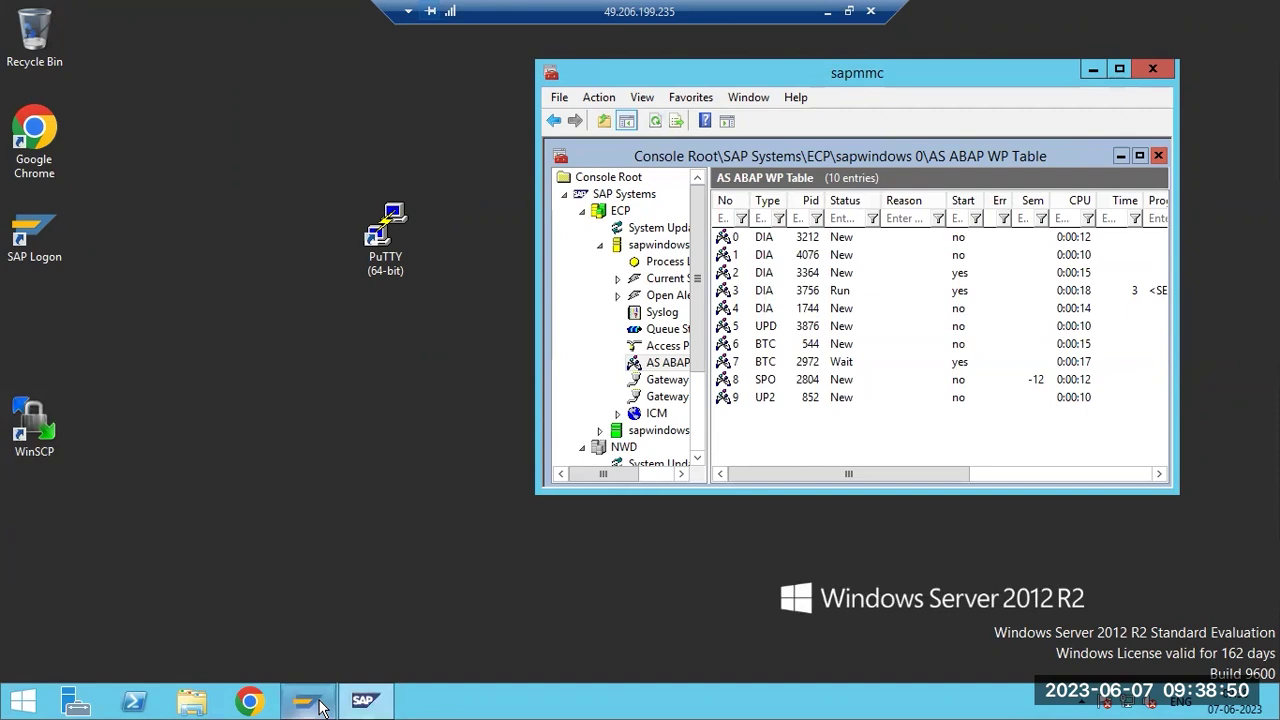
pyautogui.click(307, 701)
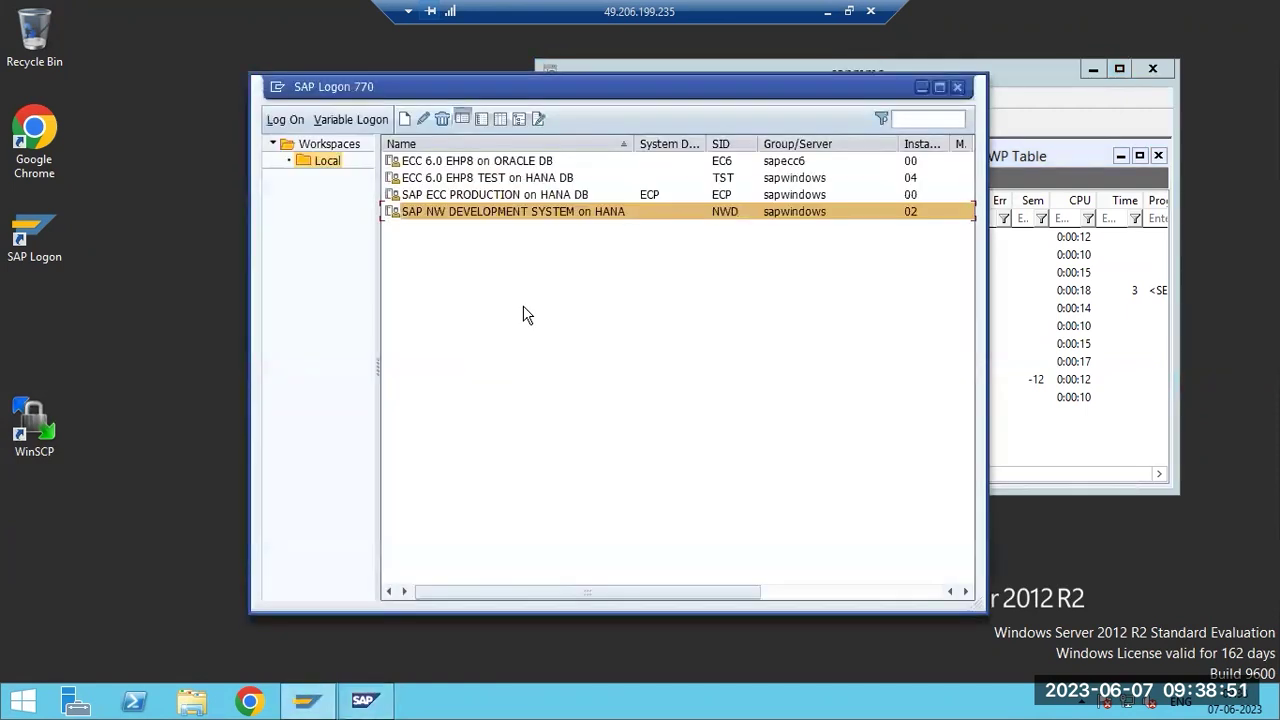
# Open the SAP ECC PRODUCTION on HANA DB connection, meanwhile checking dialog work process 4 in the console.
pyautogui.doubleClick(519, 194)
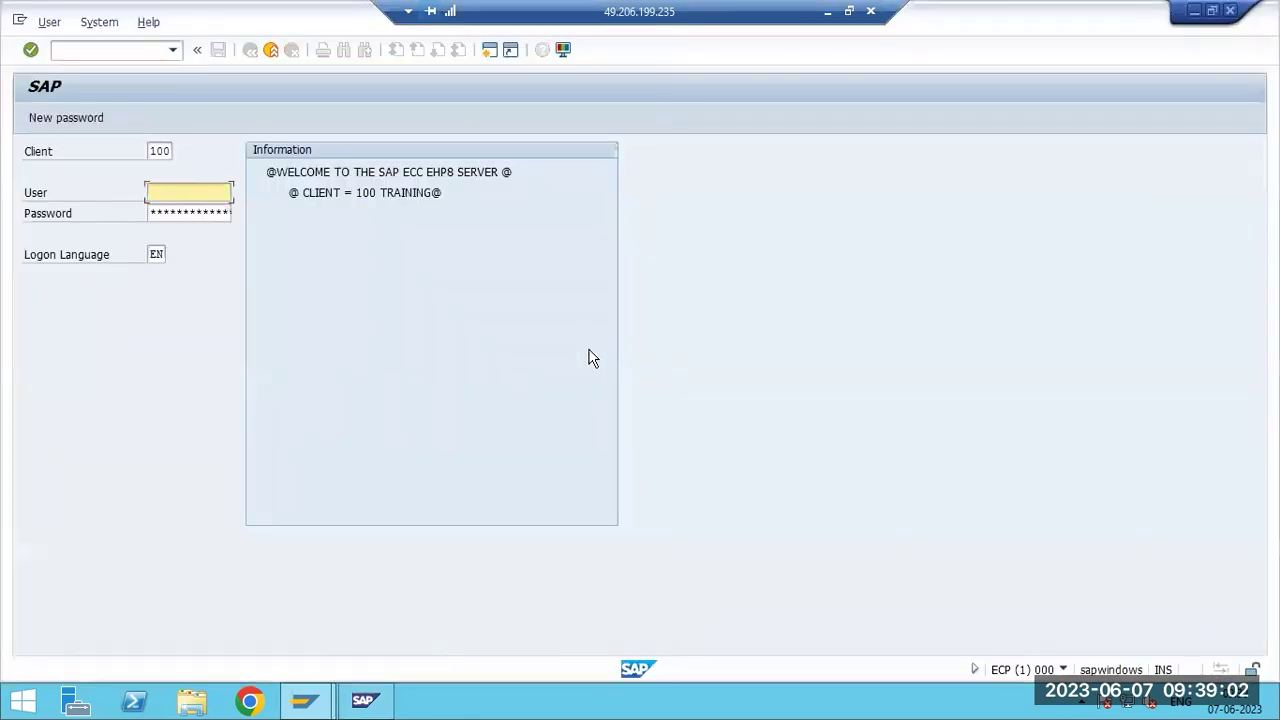
pyautogui.click(360, 704)
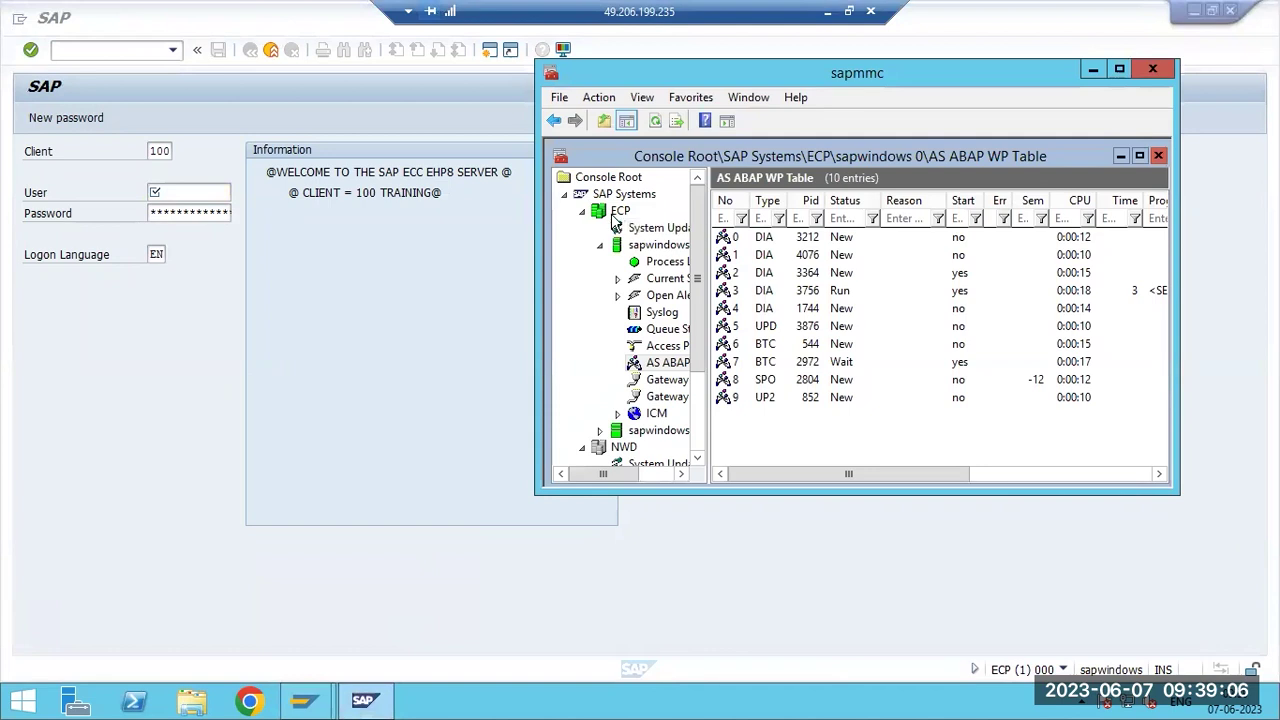
pyautogui.click(652, 122)
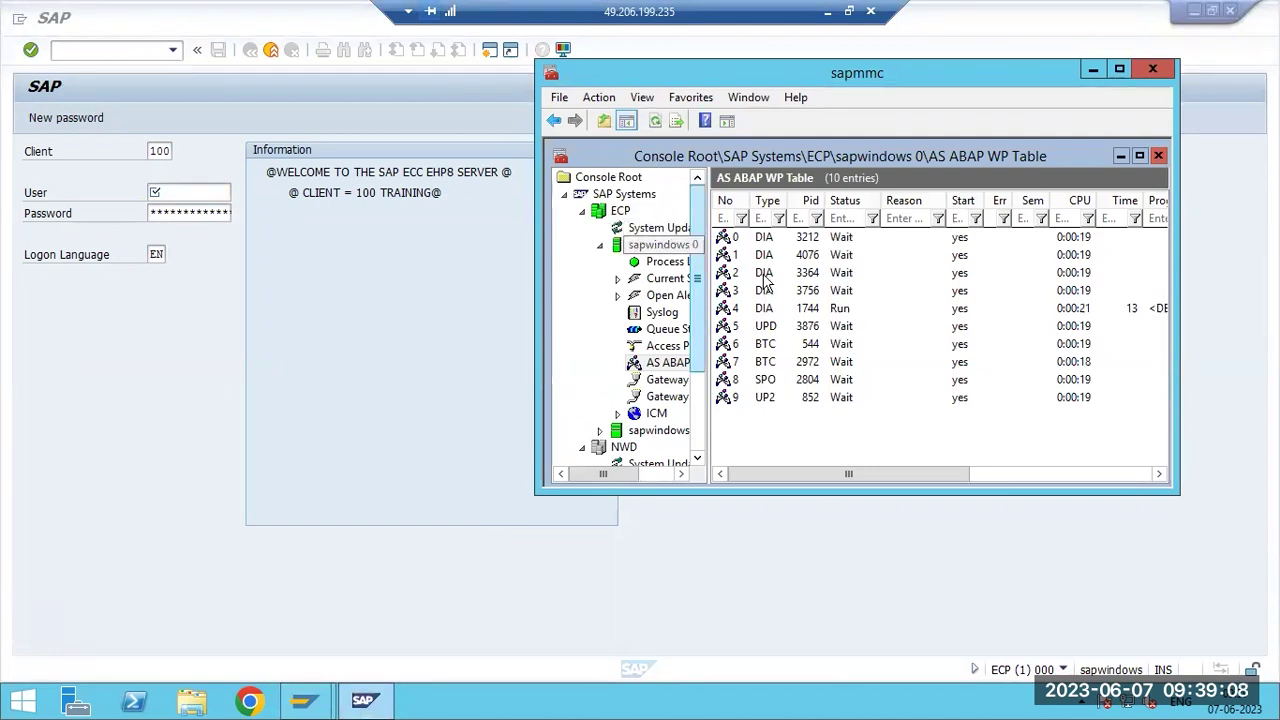
pyautogui.click(831, 312)
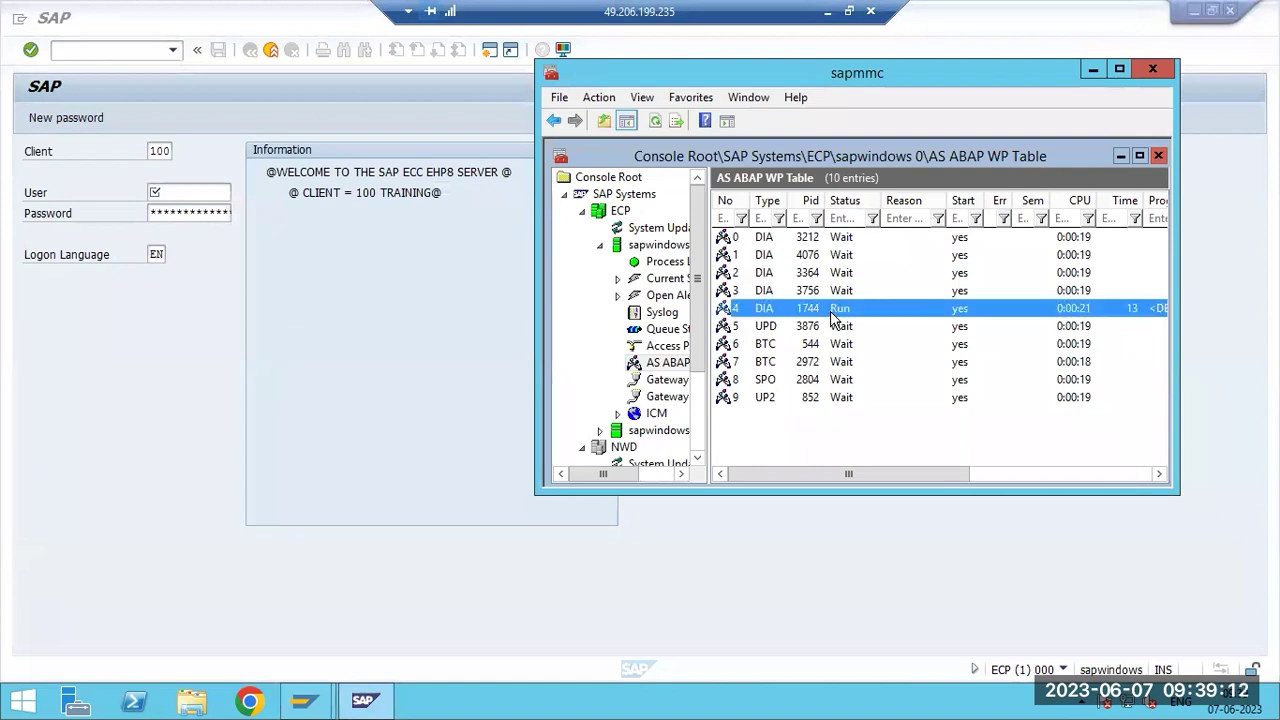
# Log on to client 100 with the user name and password, then dismiss the licence expiration notice.
pyautogui.click(437, 323)
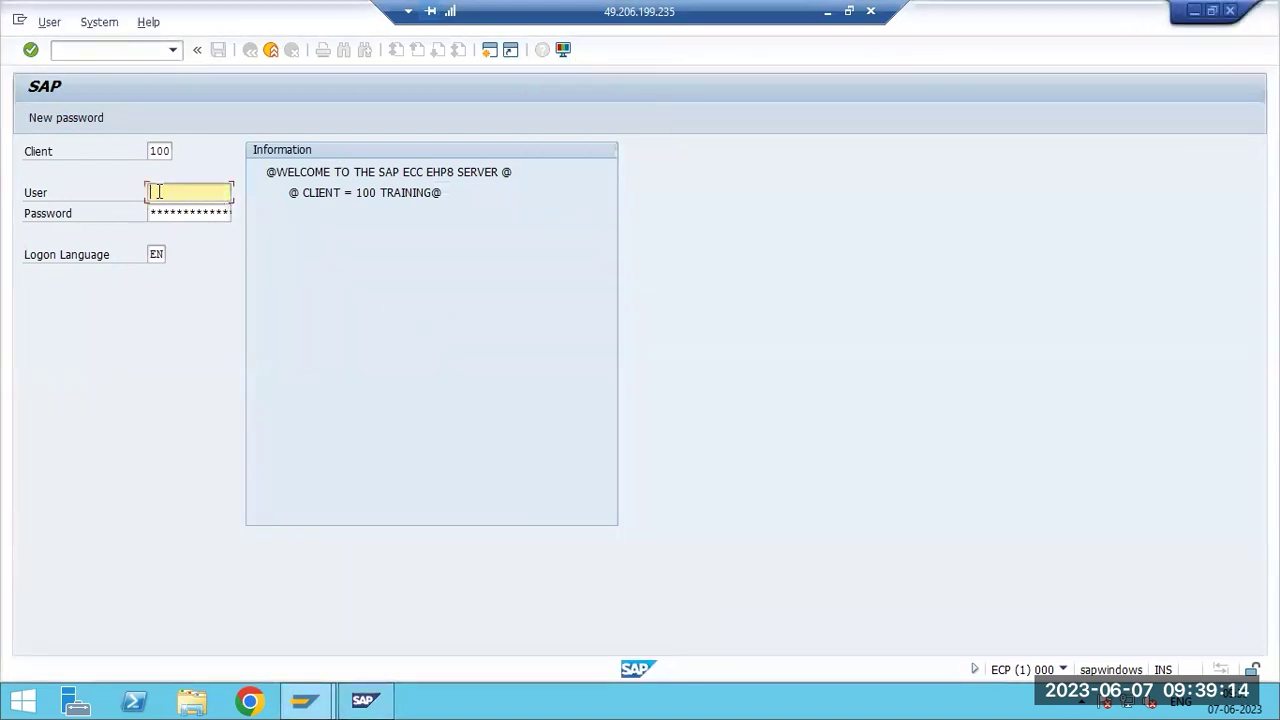
pyautogui.write('basis')
pyautogui.press('Tab')
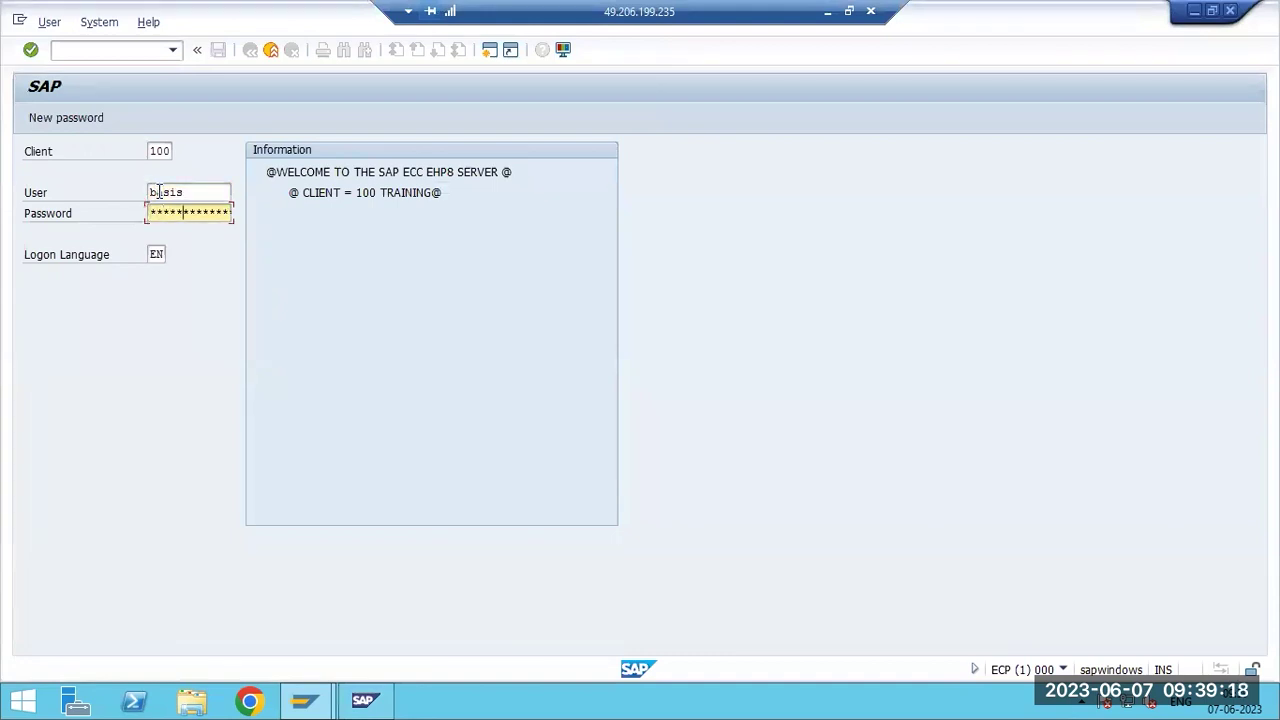
pyautogui.press('Return')
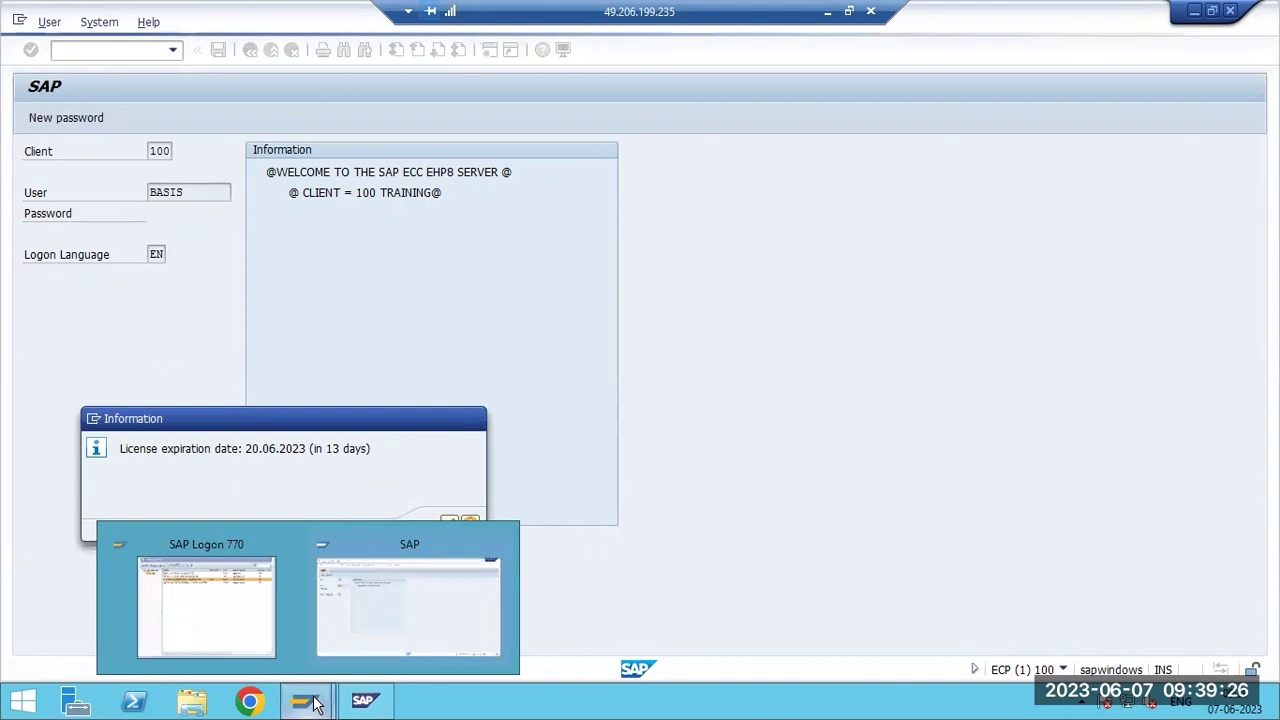
pyautogui.click(360, 701)
pyautogui.click(662, 261)
pyautogui.click(777, 229)
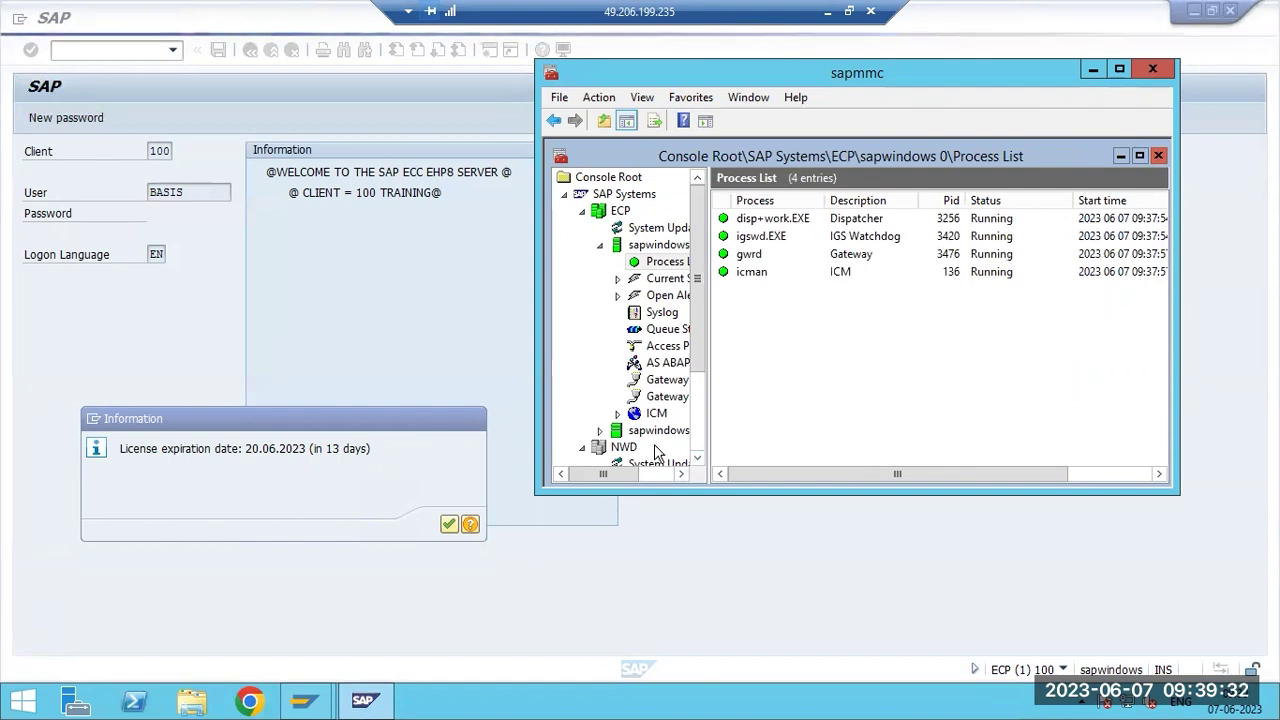
pyautogui.click(448, 524)
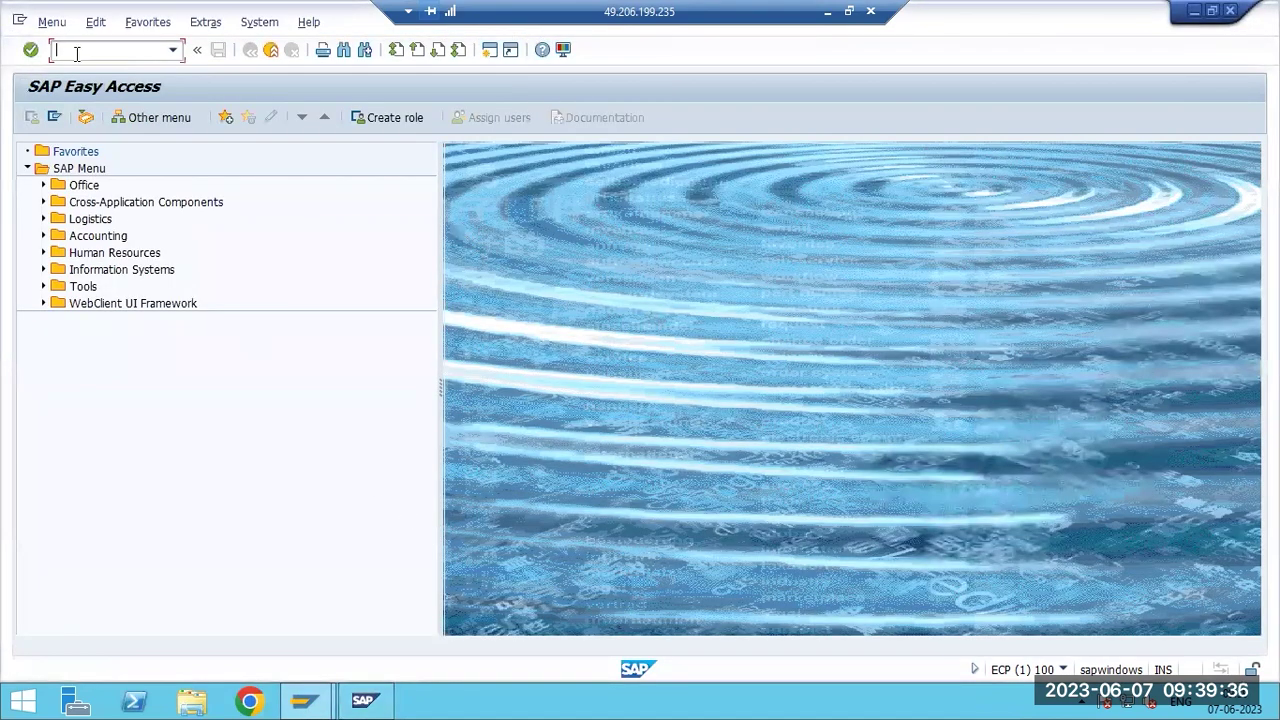
# Run SM13 for all clients and users, find 0 update records, and go back to its selection screen.
pyautogui.write('sm13')
pyautogui.press('Return')
pyautogui.click(33, 116)
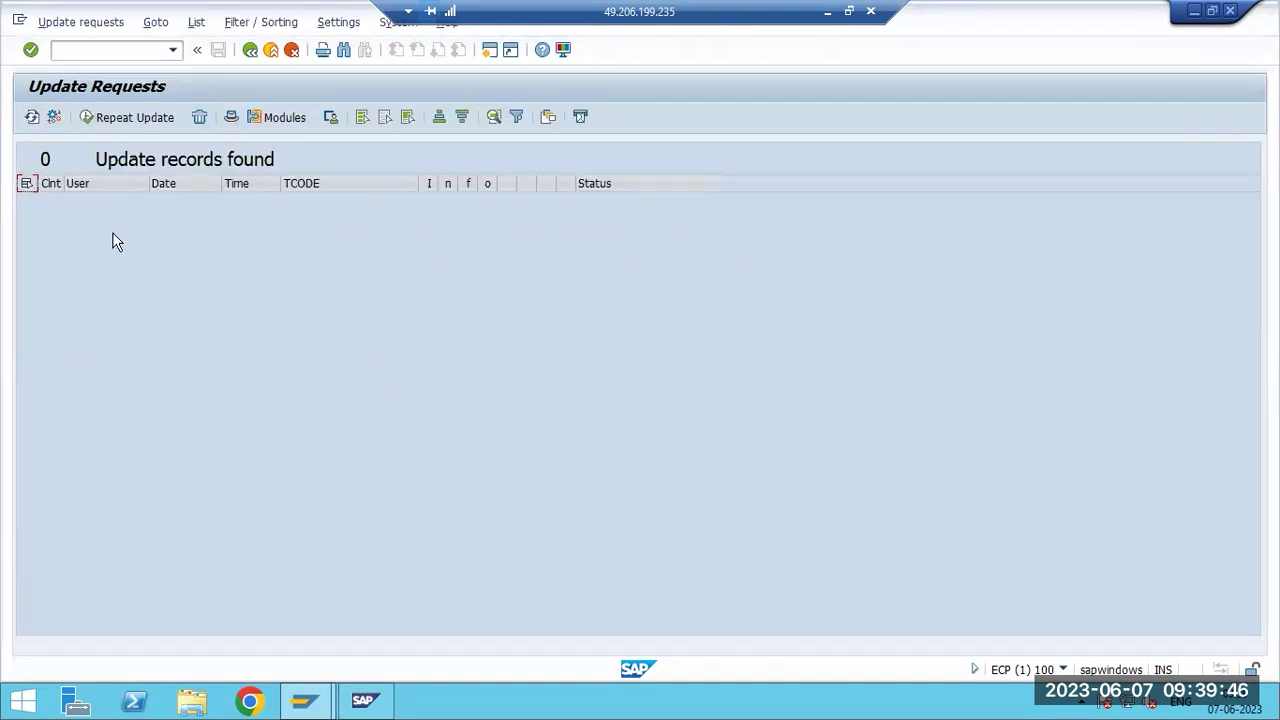
pyautogui.press('F3')
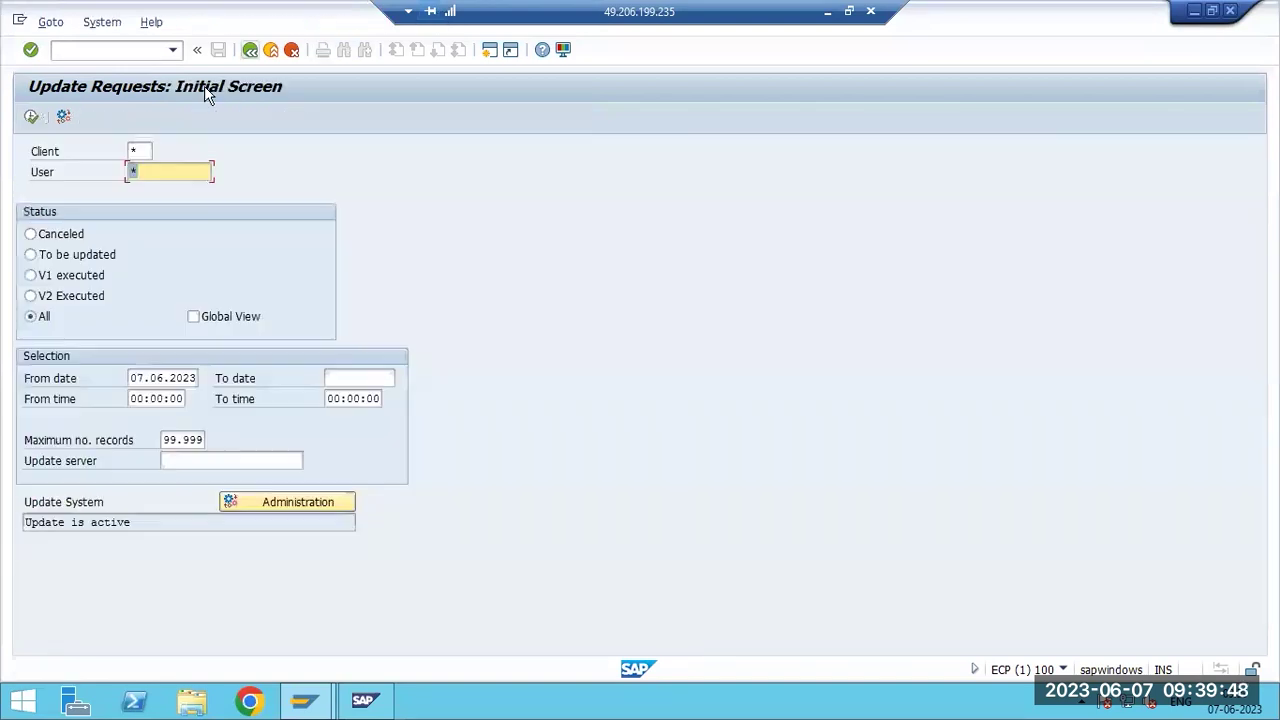
pyautogui.click(192, 700)
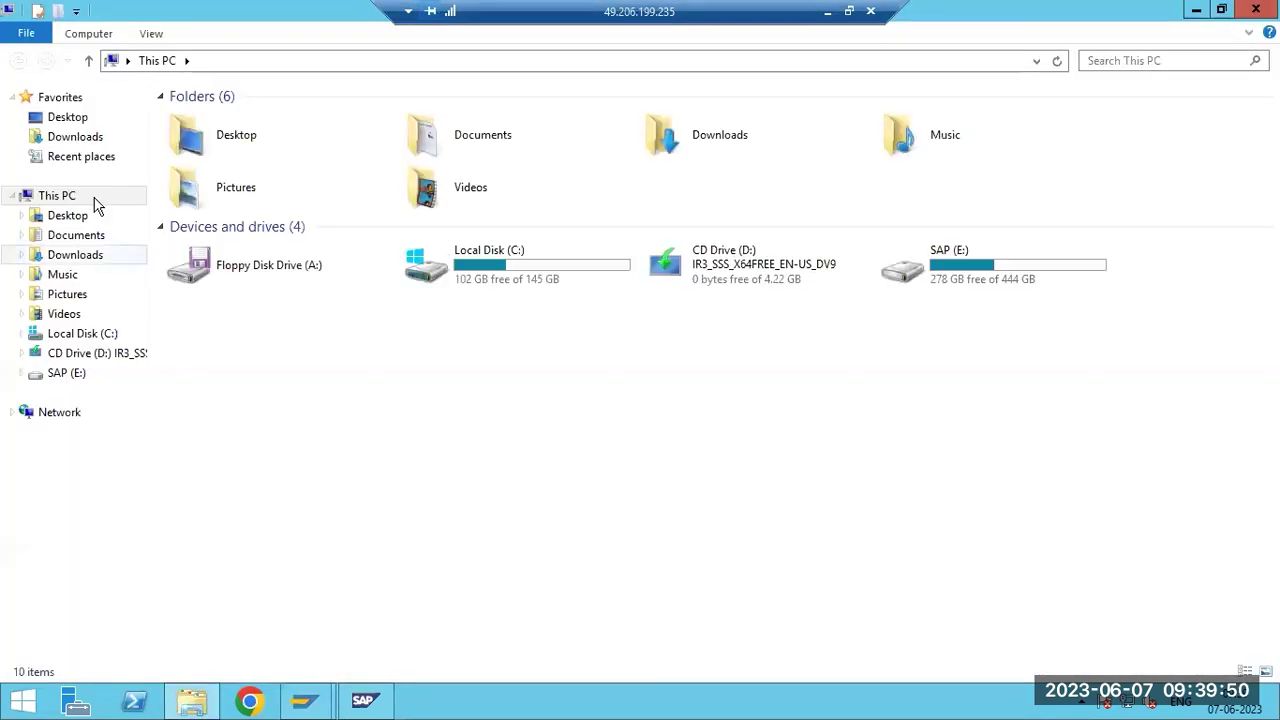
pyautogui.click(75, 137)
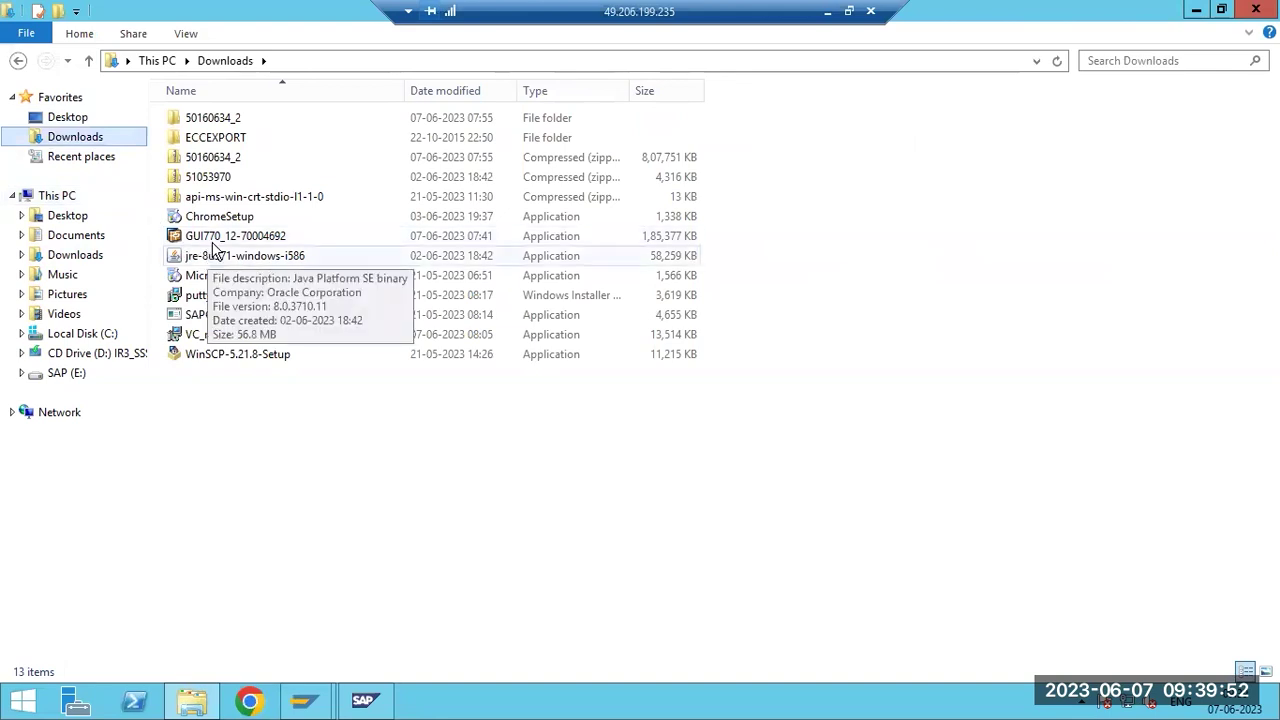
pyautogui.click(437, 245)
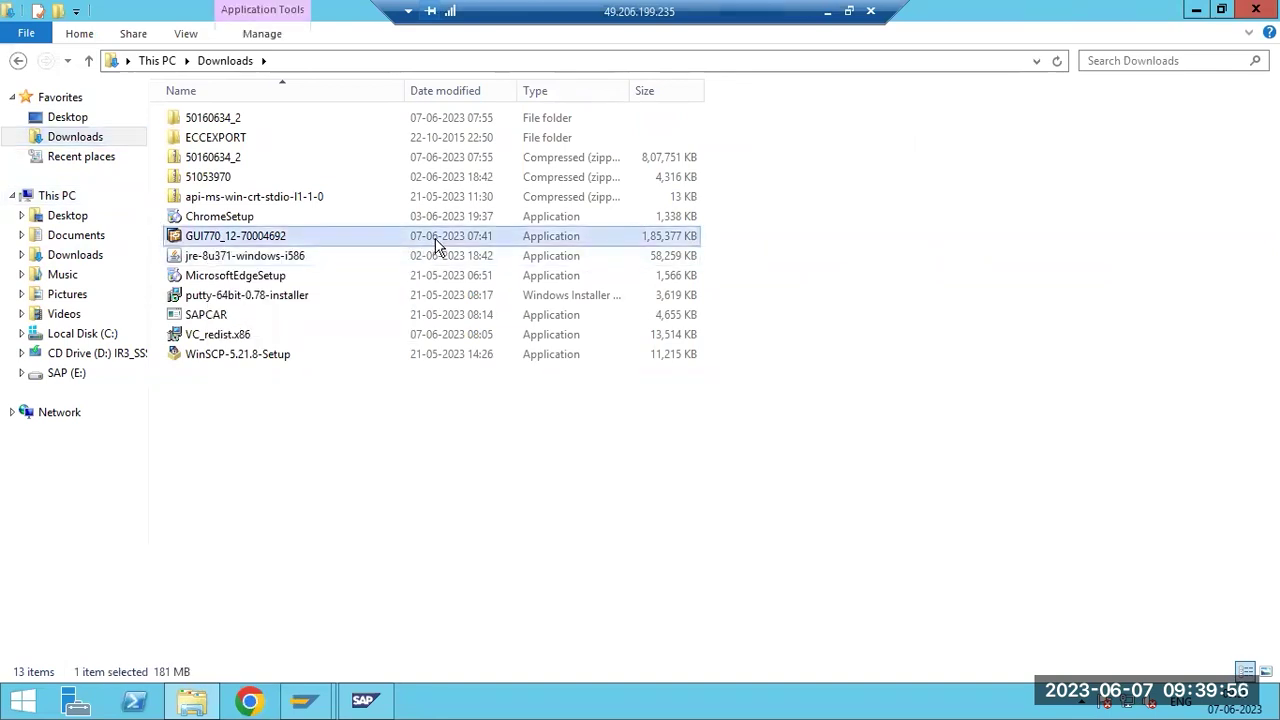
pyautogui.hotkey('shift', 'Delete')
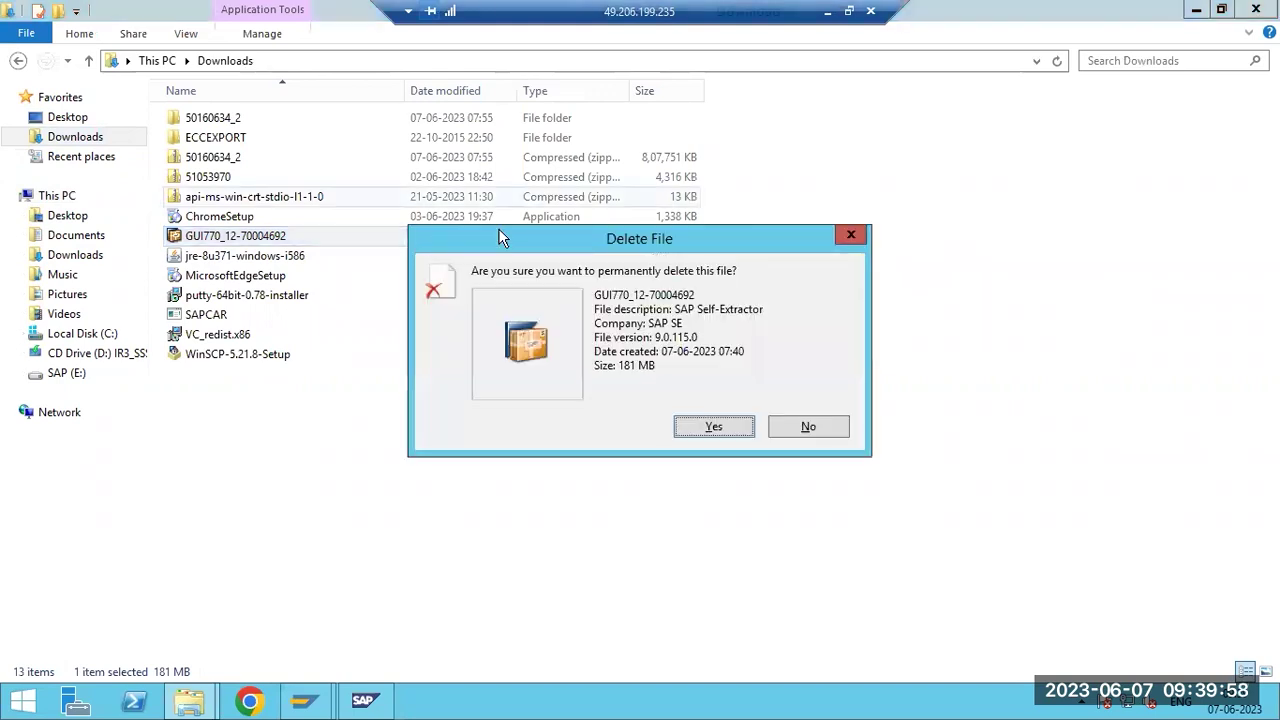
pyautogui.click(700, 428)
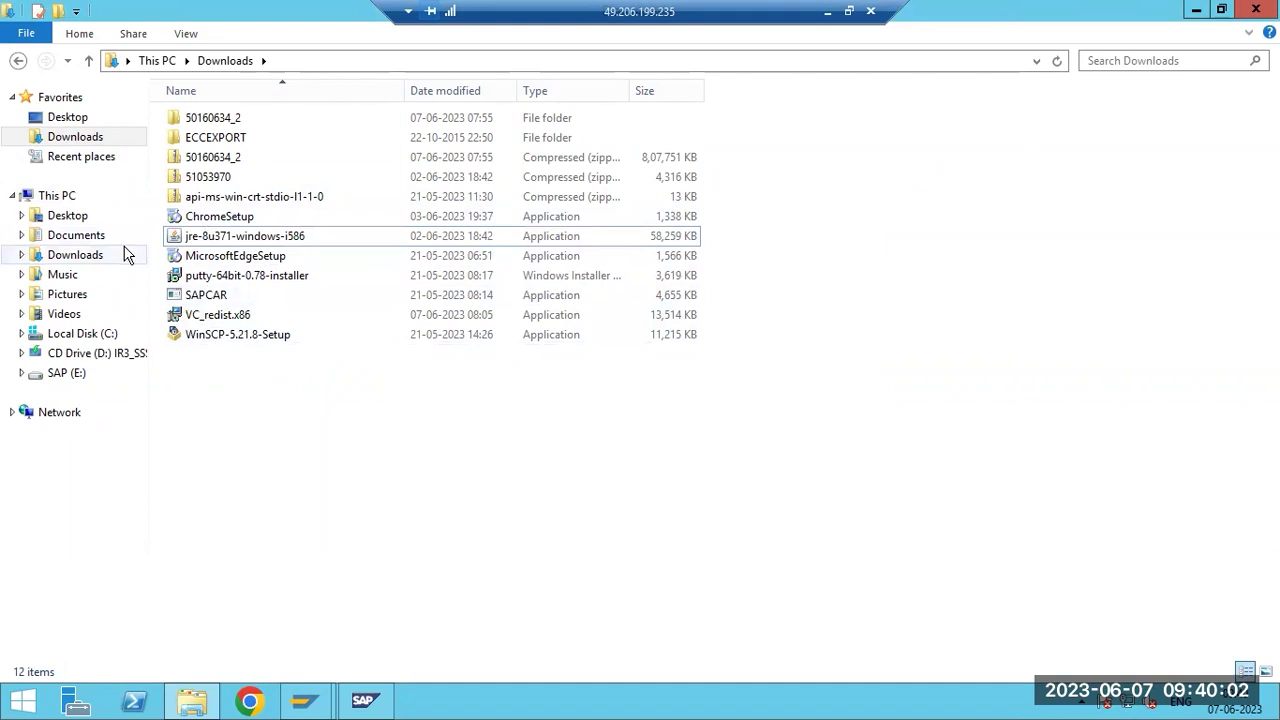
pyautogui.click(52, 196)
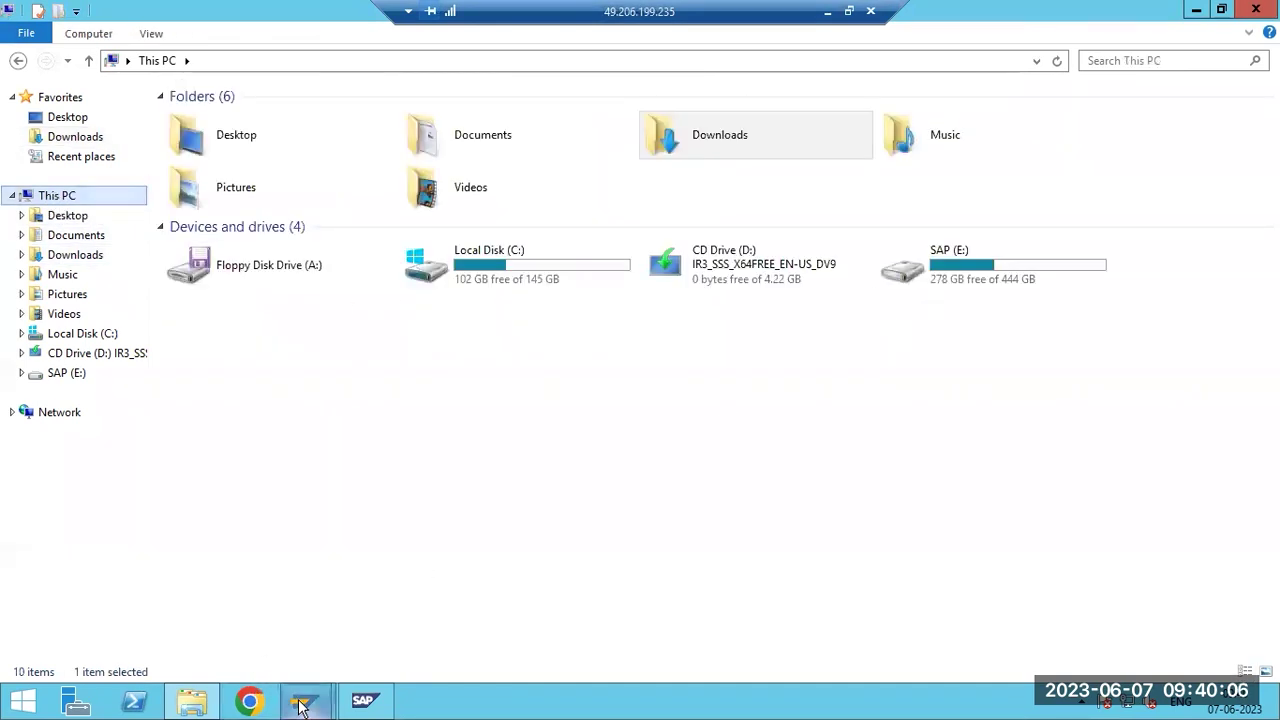
pyautogui.moveTo(305, 700)
pyautogui.click(394, 606)
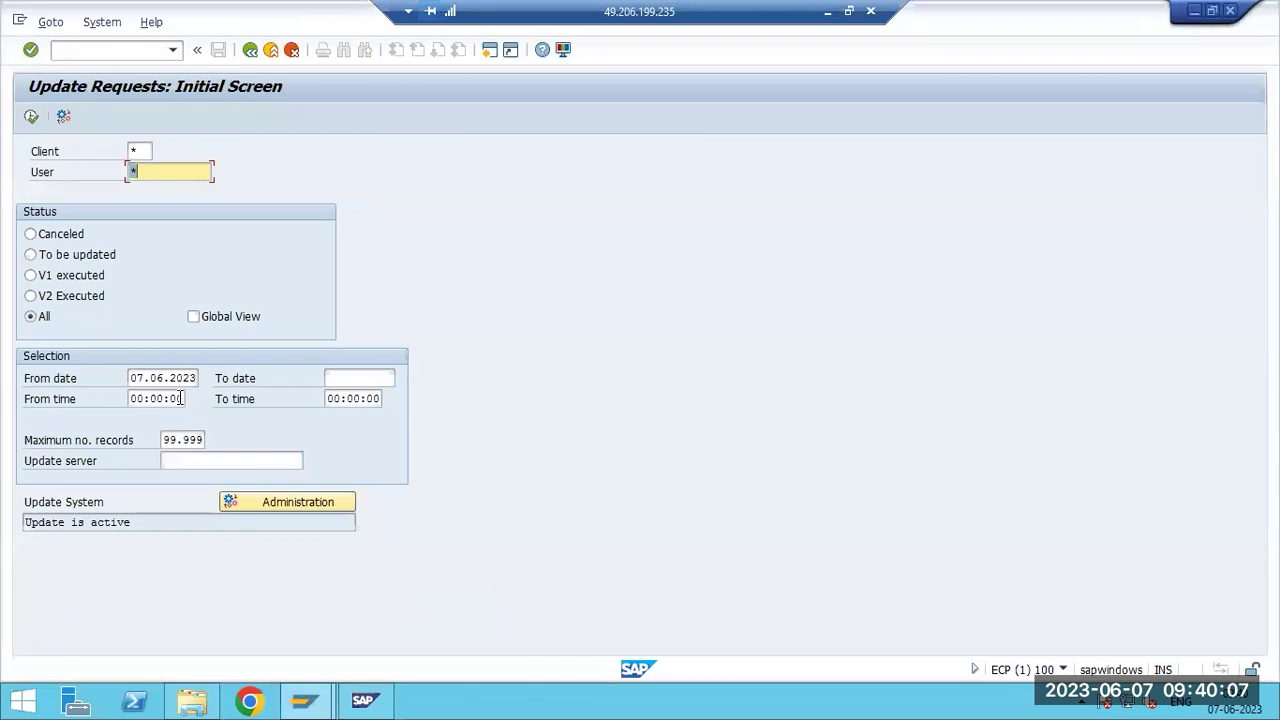
pyautogui.click(110, 52)
pyautogui.write('/nst22')
pyautogui.press('Return')
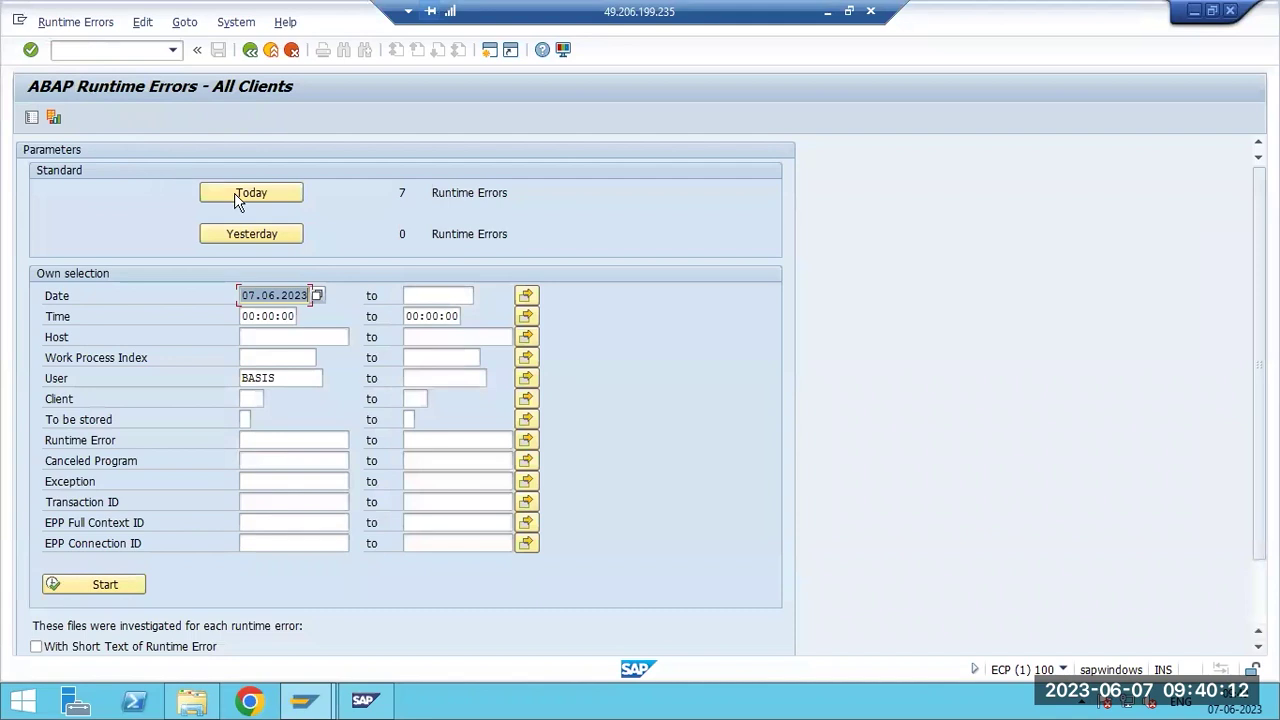
pyautogui.click(285, 190)
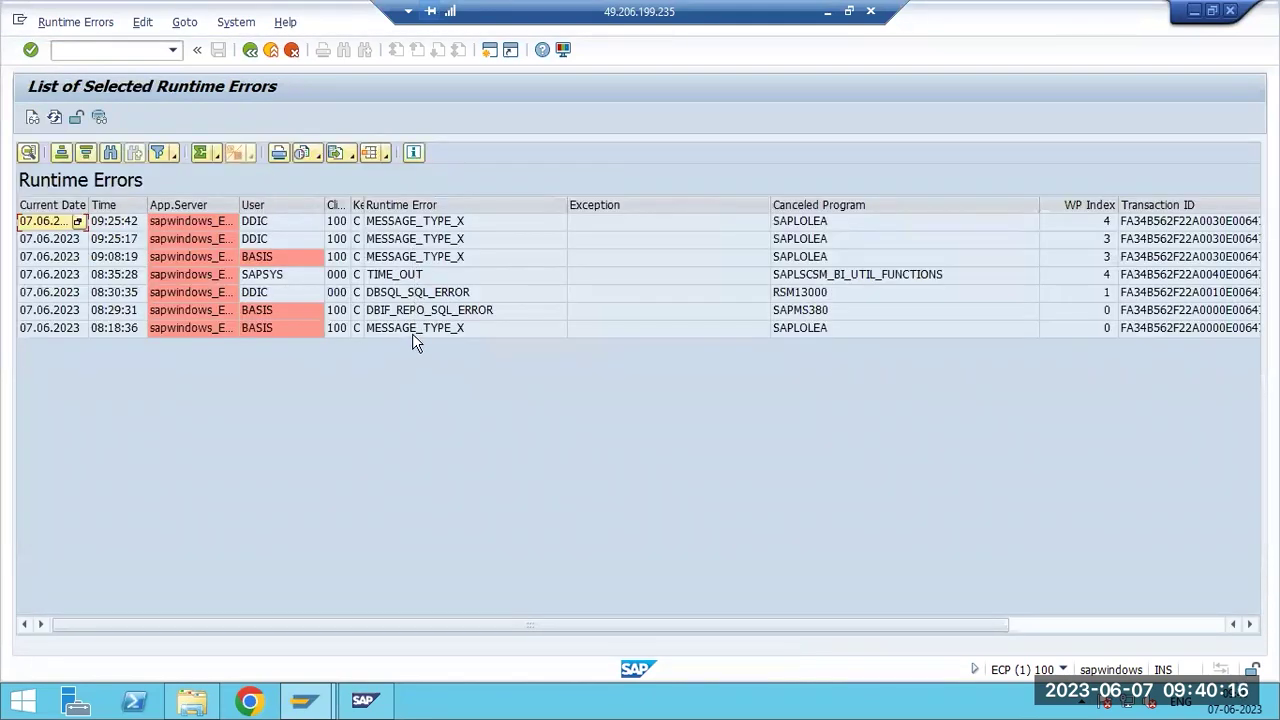
pyautogui.click(405, 224)
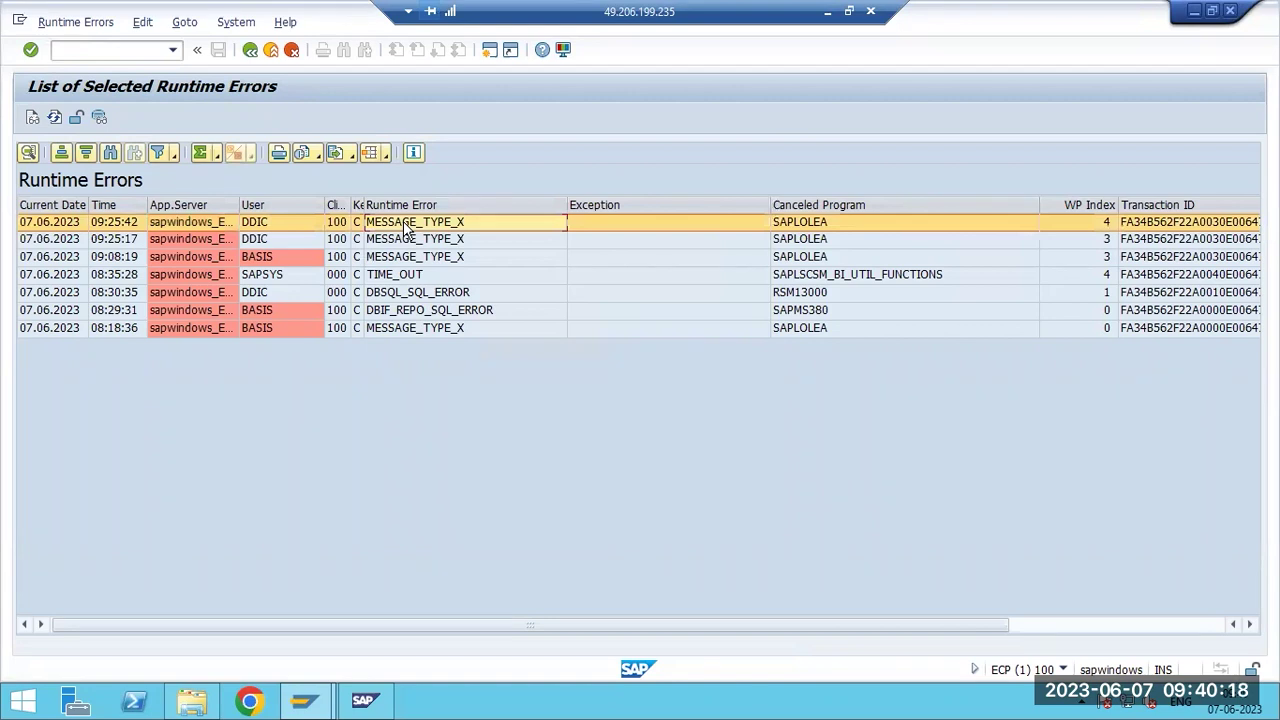
pyautogui.click(405, 276)
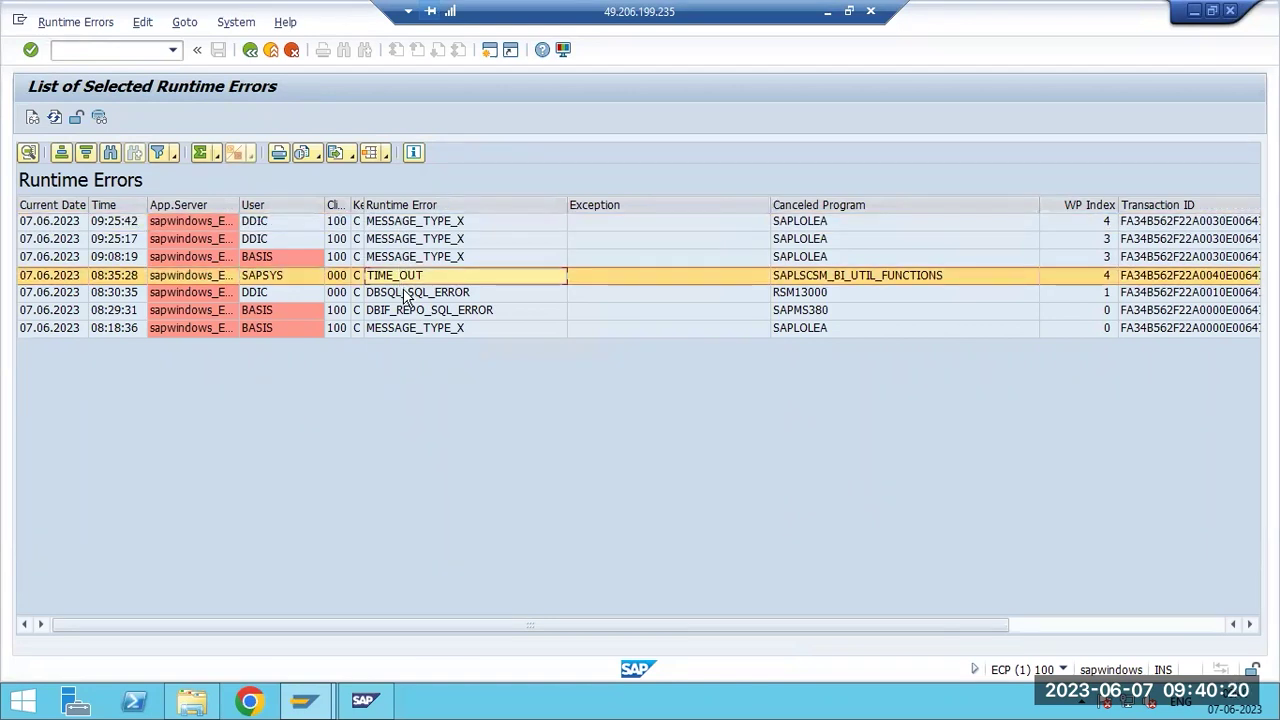
pyautogui.click(404, 292)
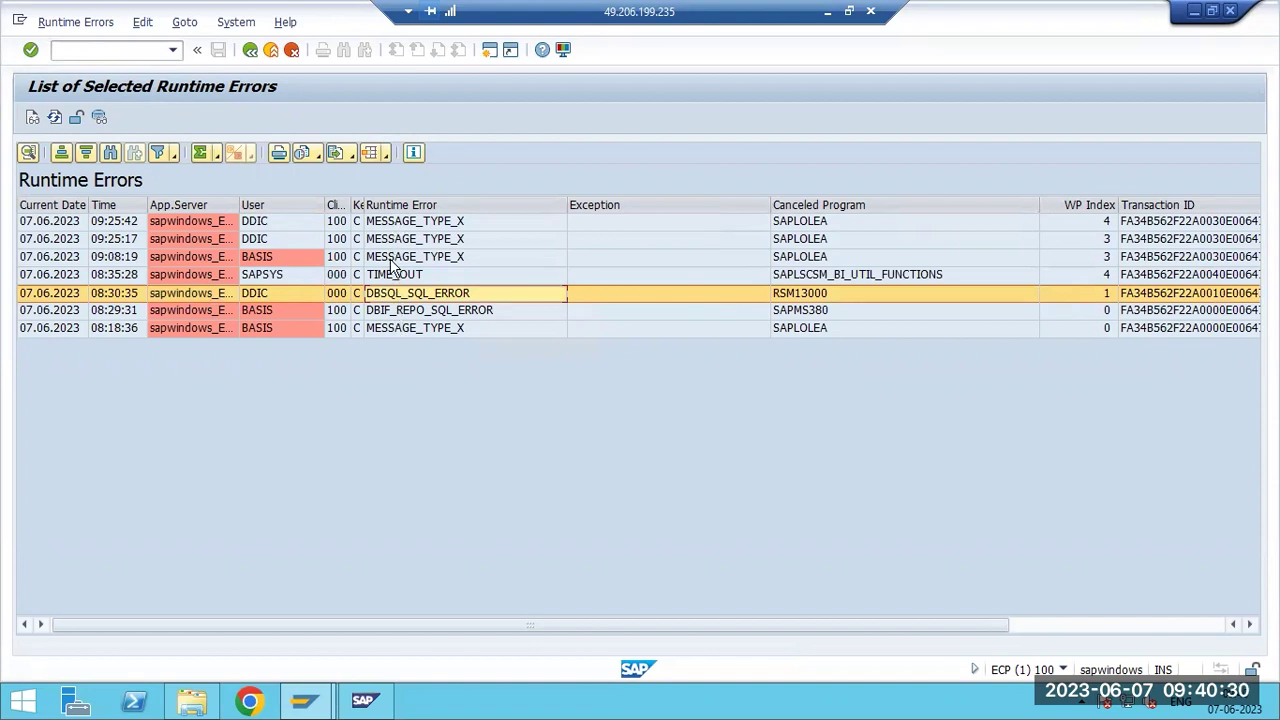
pyautogui.click(396, 258)
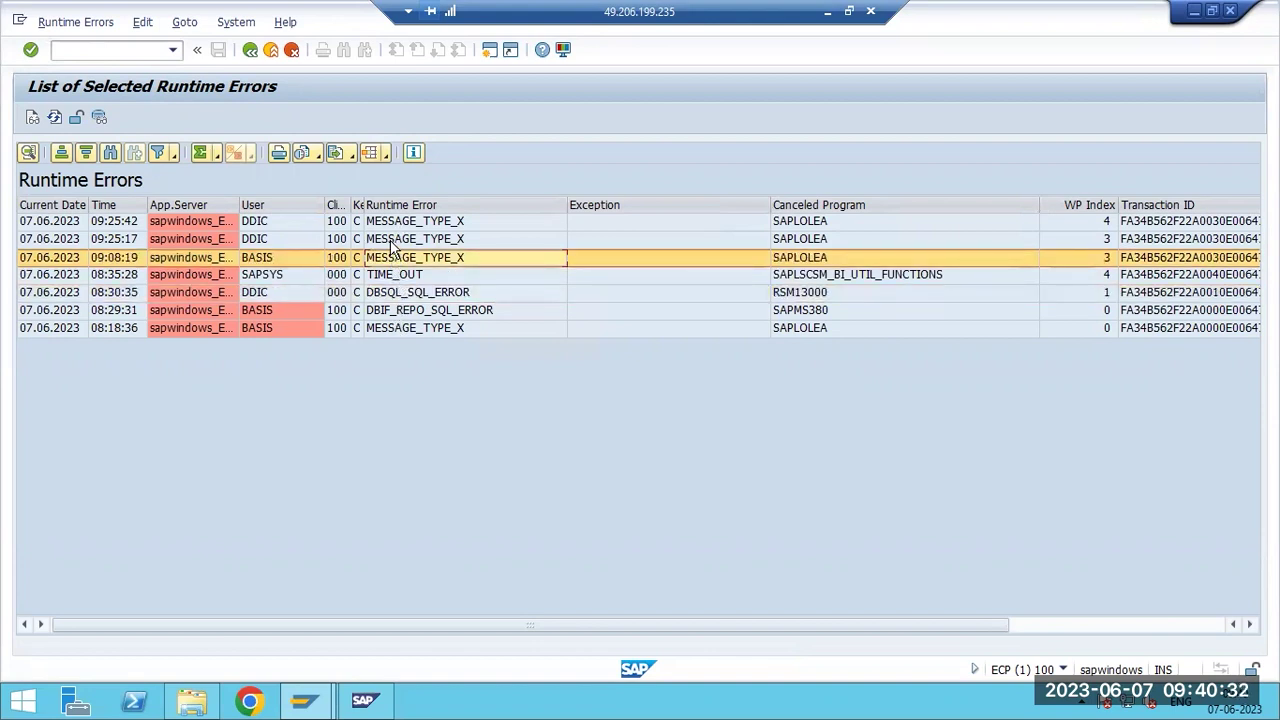
pyautogui.click(393, 241)
pyautogui.click(397, 279)
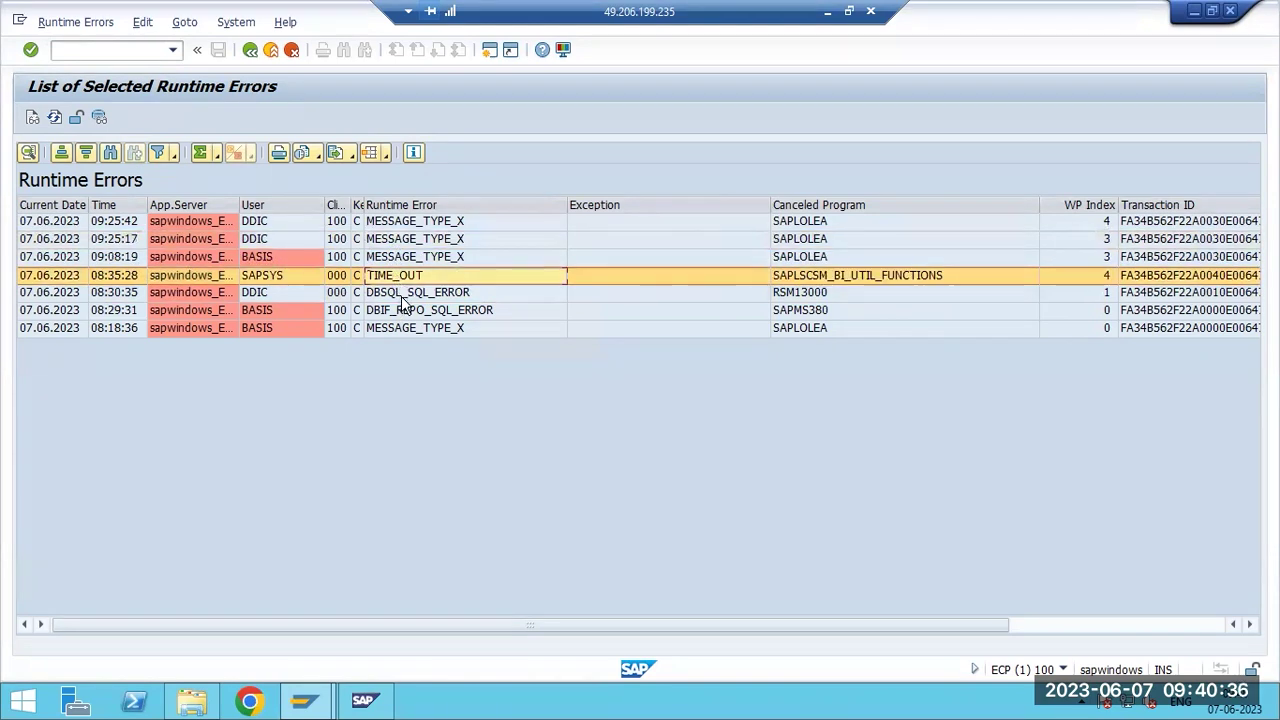
pyautogui.click(401, 295)
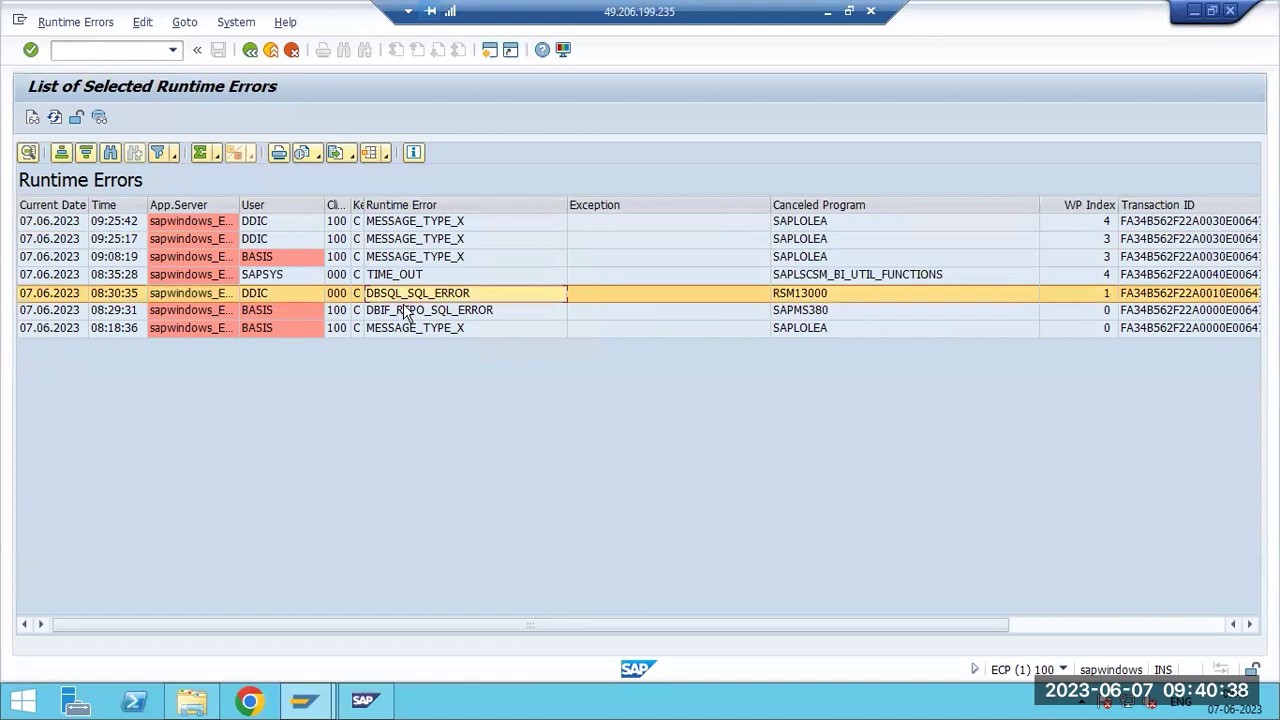
pyautogui.click(408, 314)
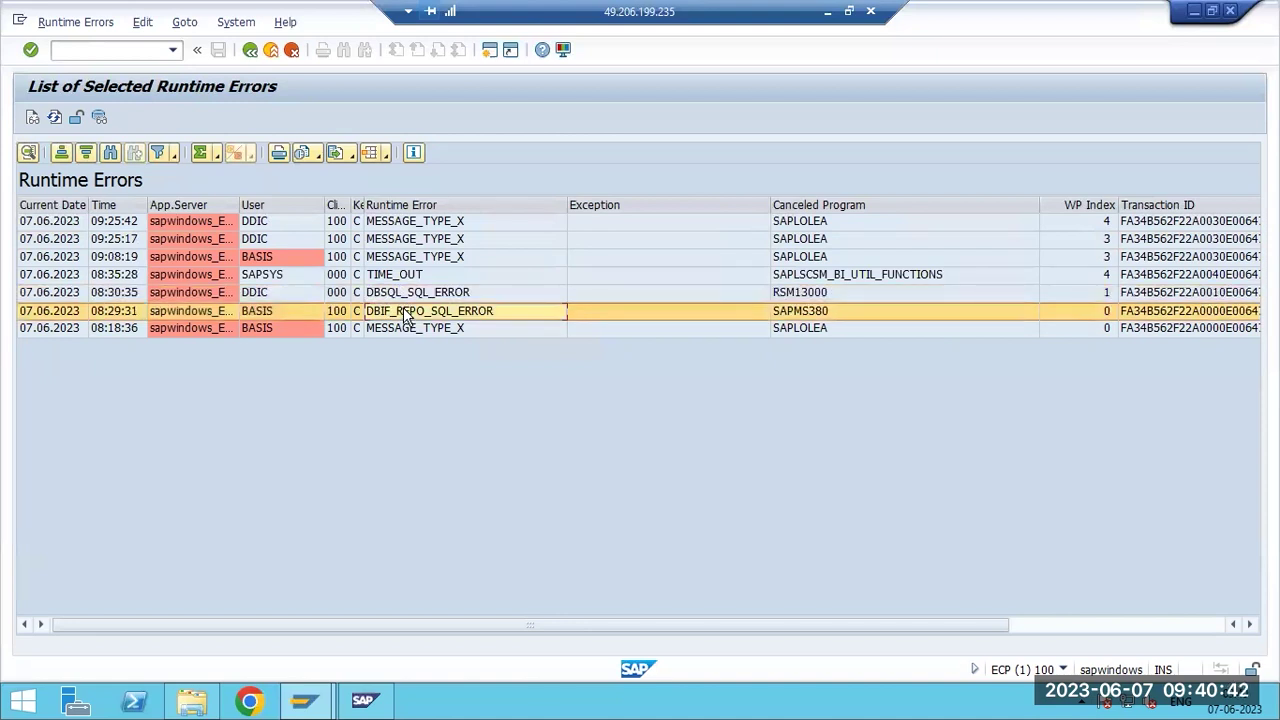
pyautogui.click(401, 328)
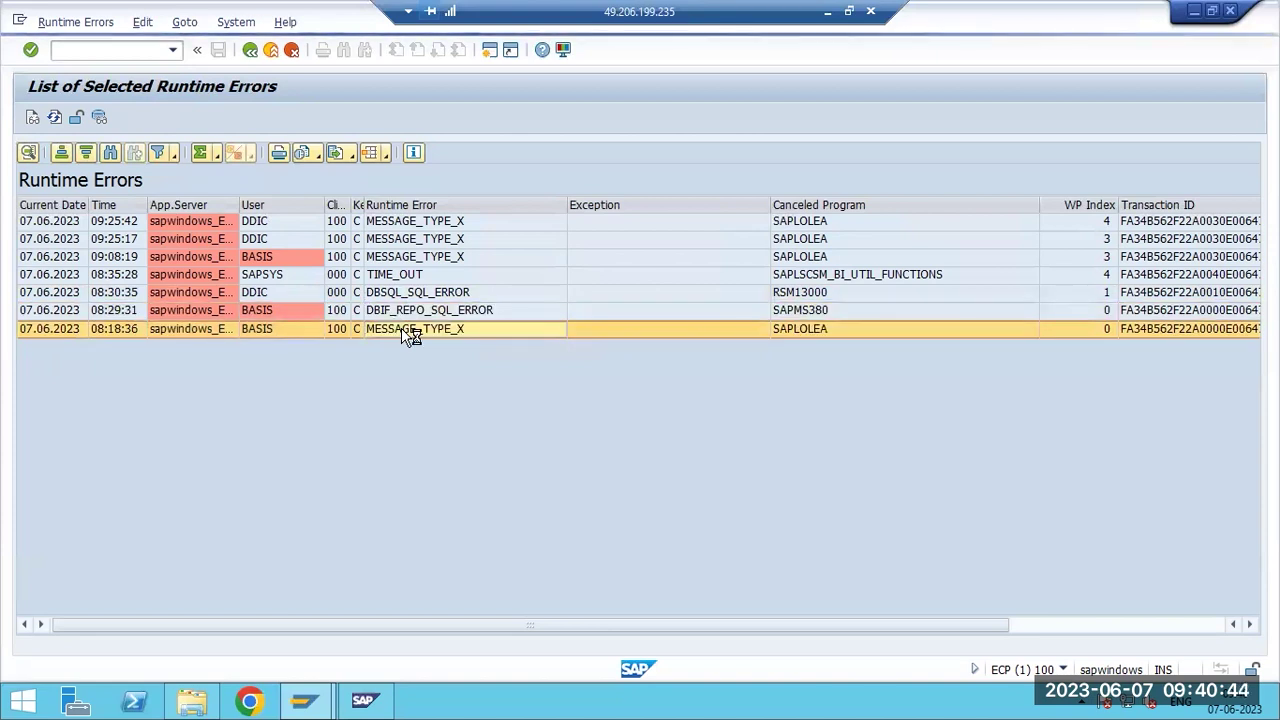
# Open the 08:18:36 MESSAGE_TYPE_X dump and scroll its long text to the SAPGUI error line.
pyautogui.doubleClick(399, 326)
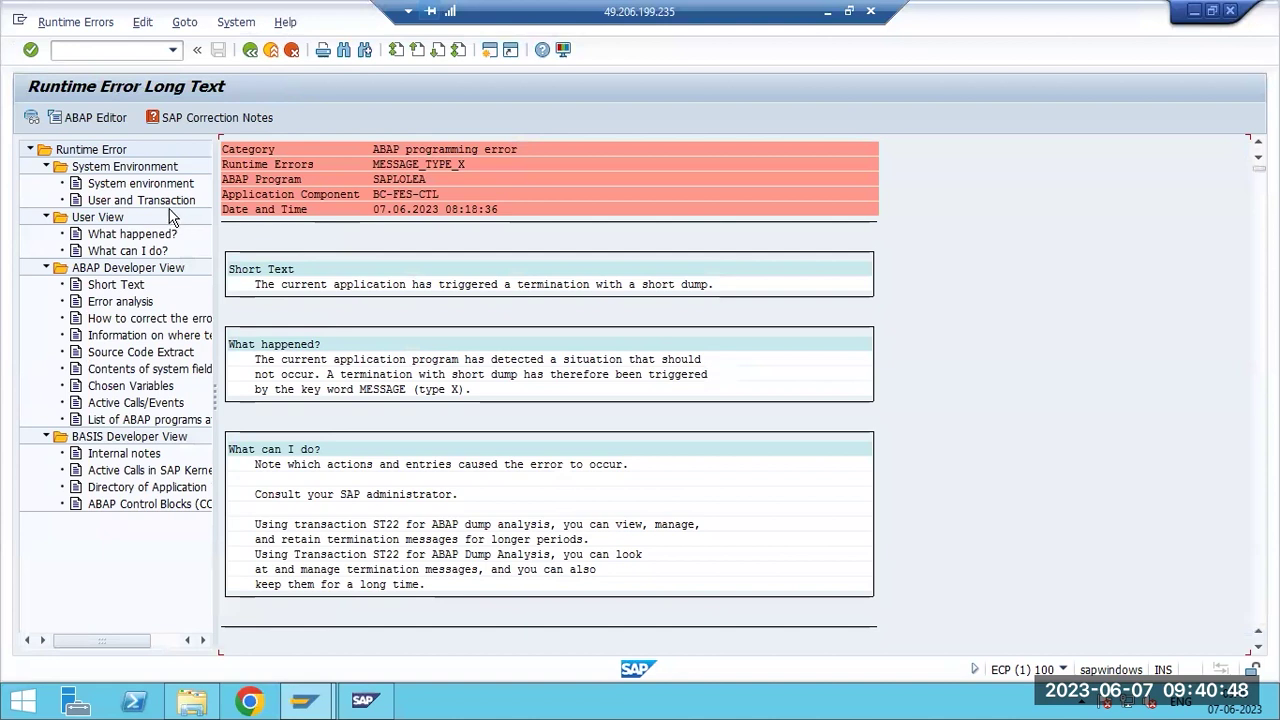
pyautogui.scroll(-4, 369, 518)
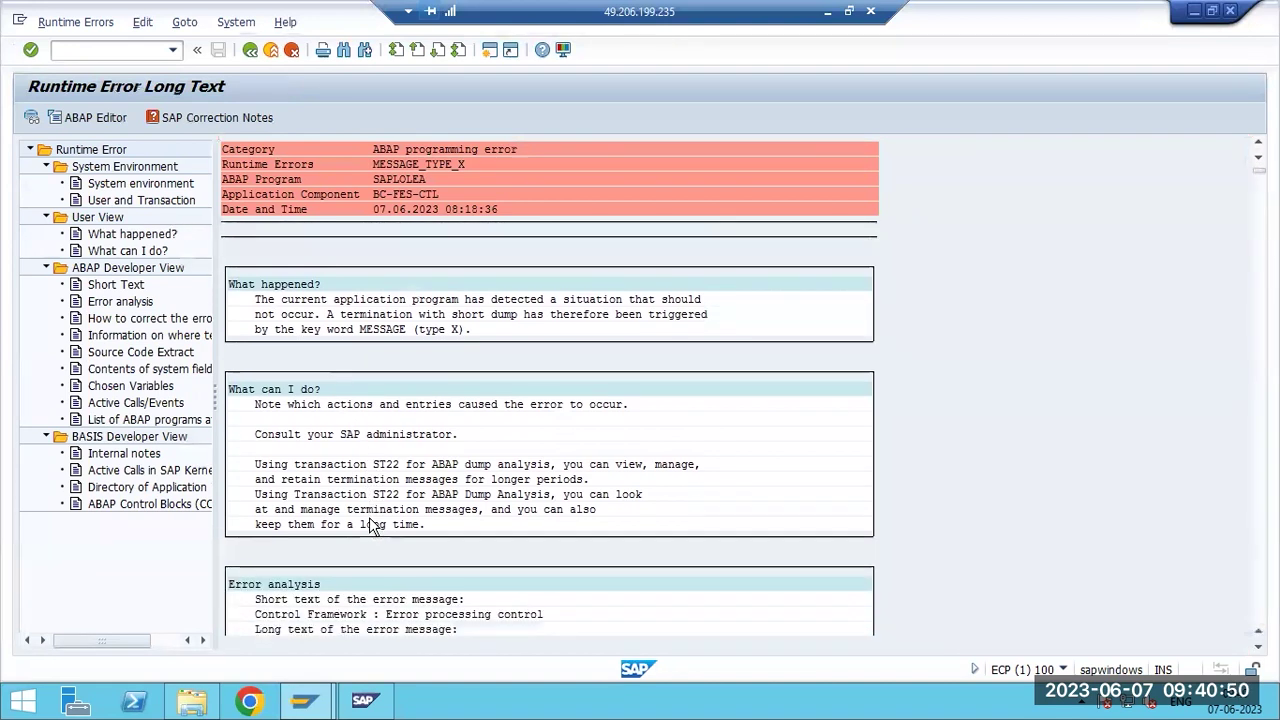
pyautogui.scroll(-4, 369, 522)
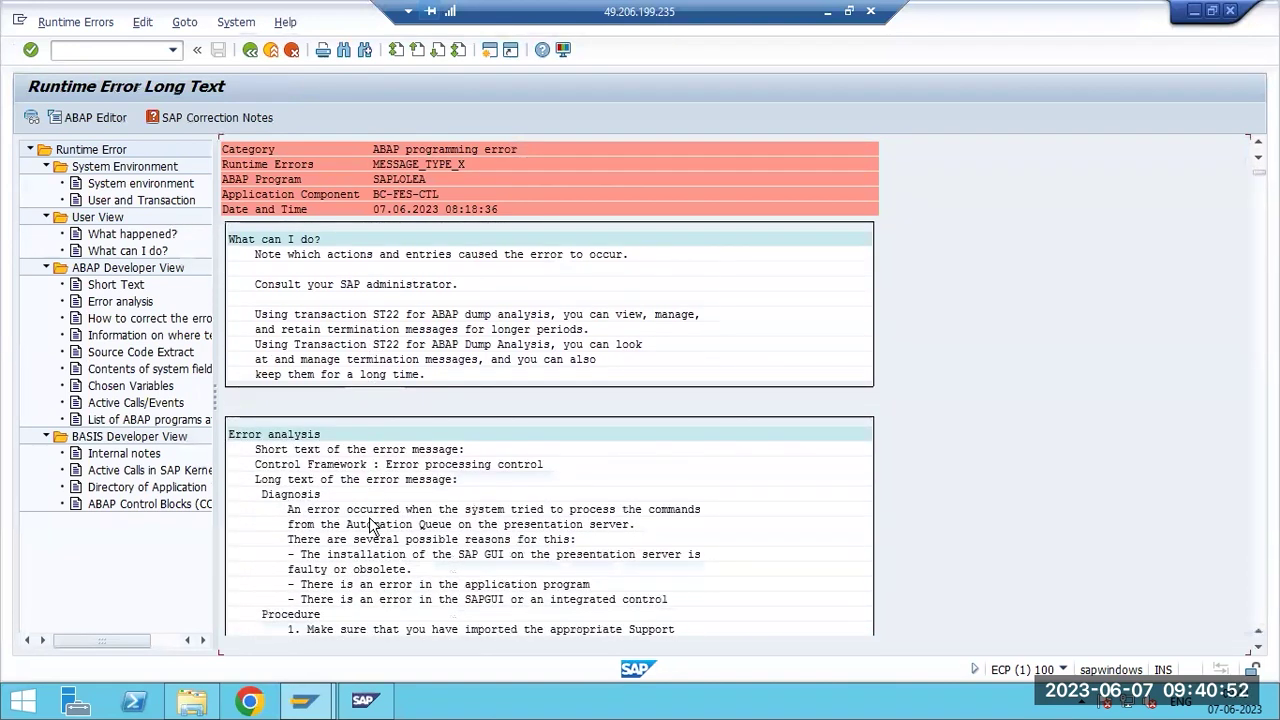
pyautogui.click(341, 569)
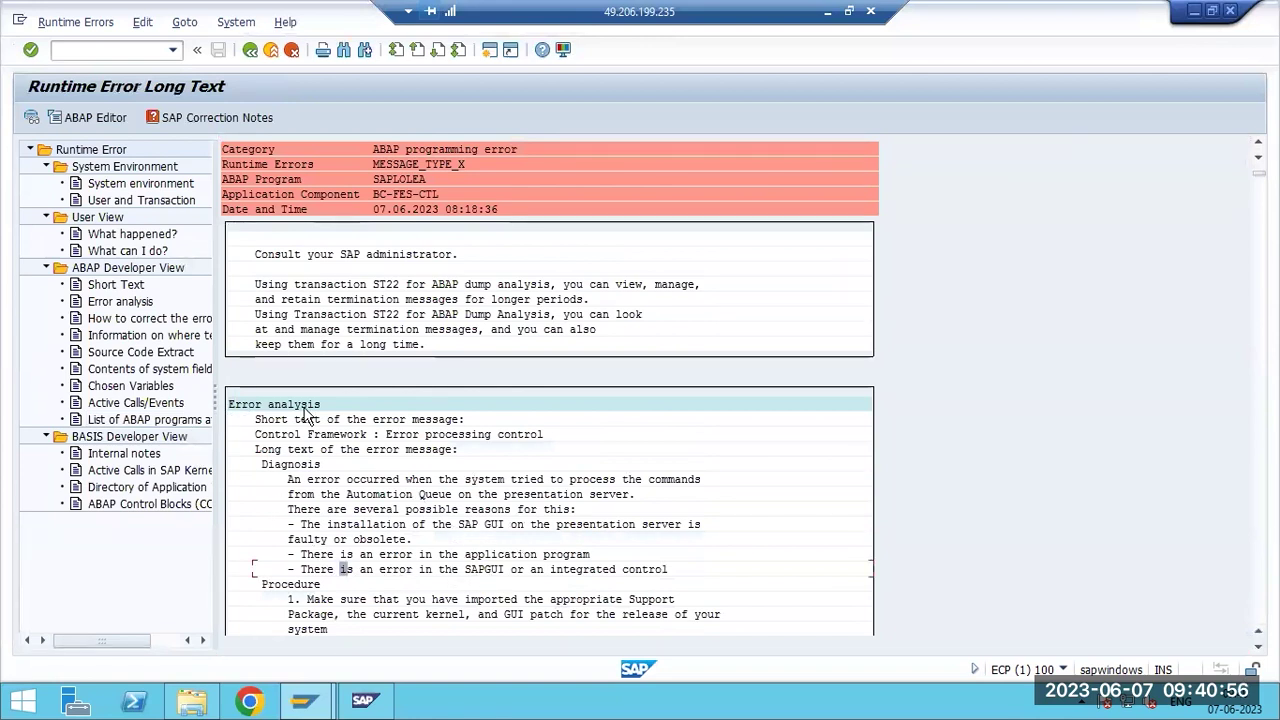
# Select the 08:29:31, 08:30:35 and 08:35:28 errors in the list, then return to SAP Easy Access.
pyautogui.press('F3')
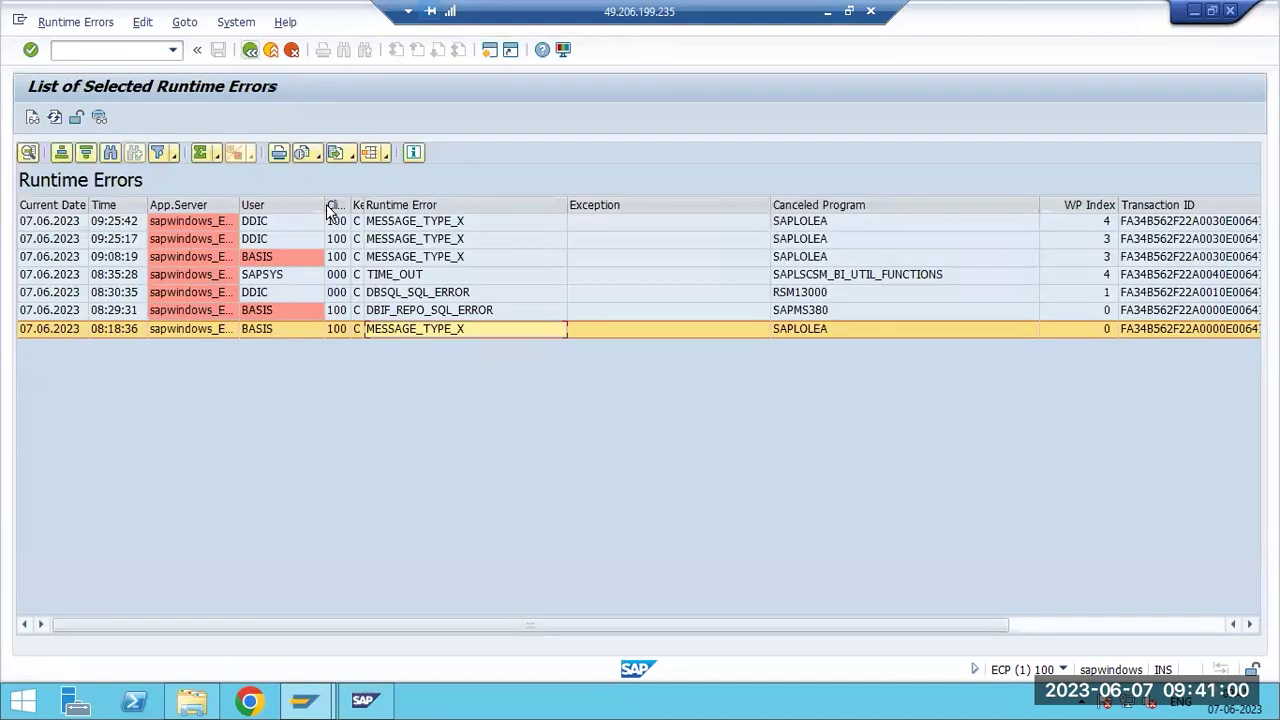
pyautogui.click(392, 311)
pyautogui.click(380, 292)
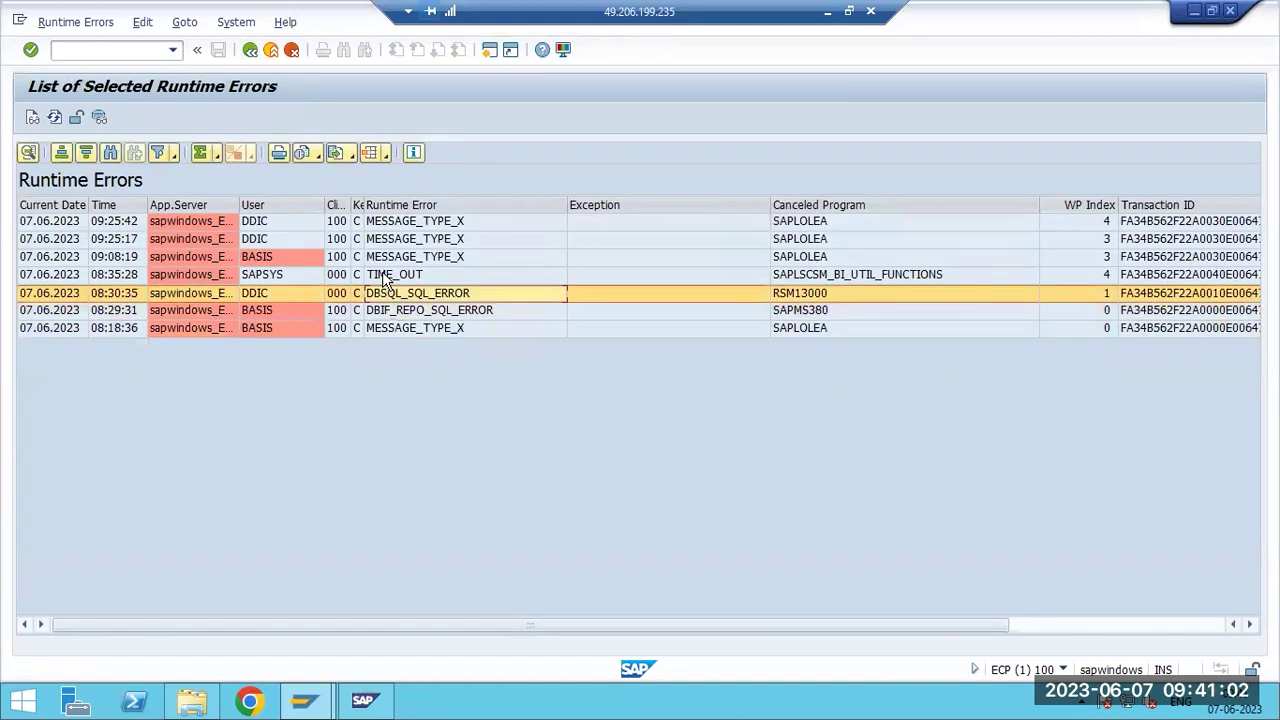
pyautogui.click(380, 275)
pyautogui.press('F3')
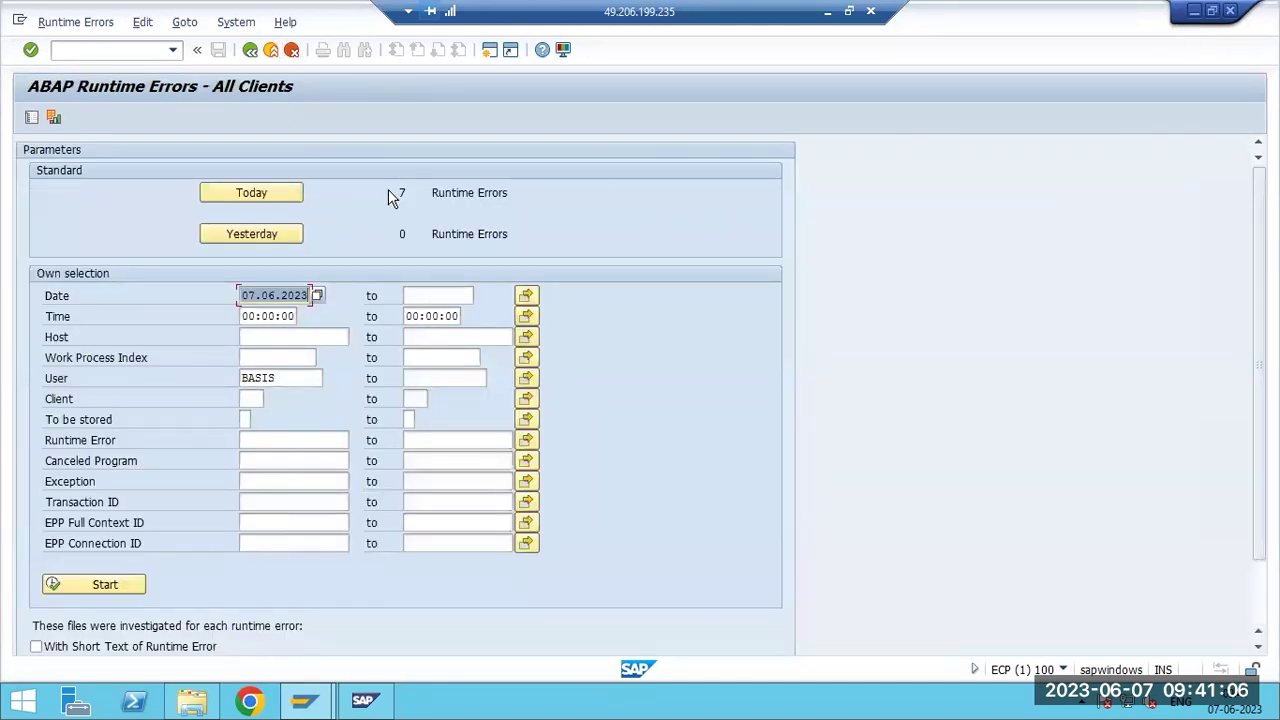
pyautogui.press('F3')
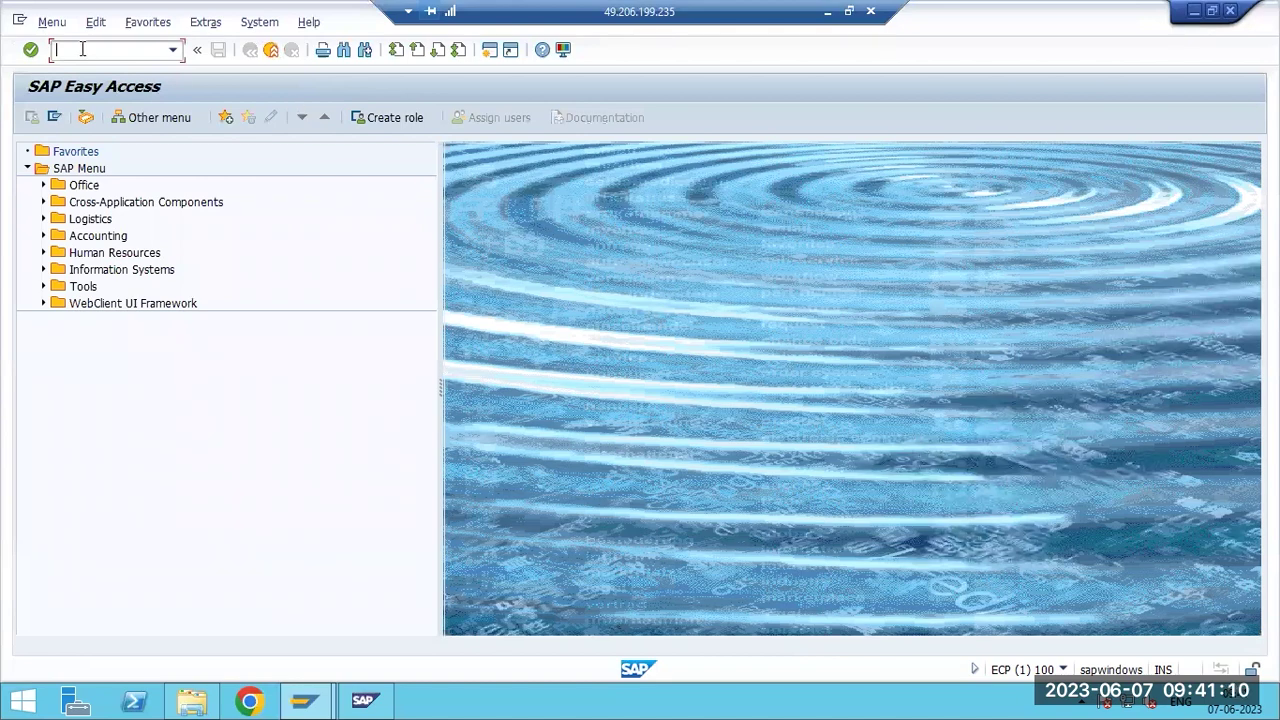
# In Paint, delete the notes from 'SAP GUI XML' through the LINUX line.
pyautogui.click(826, 11)
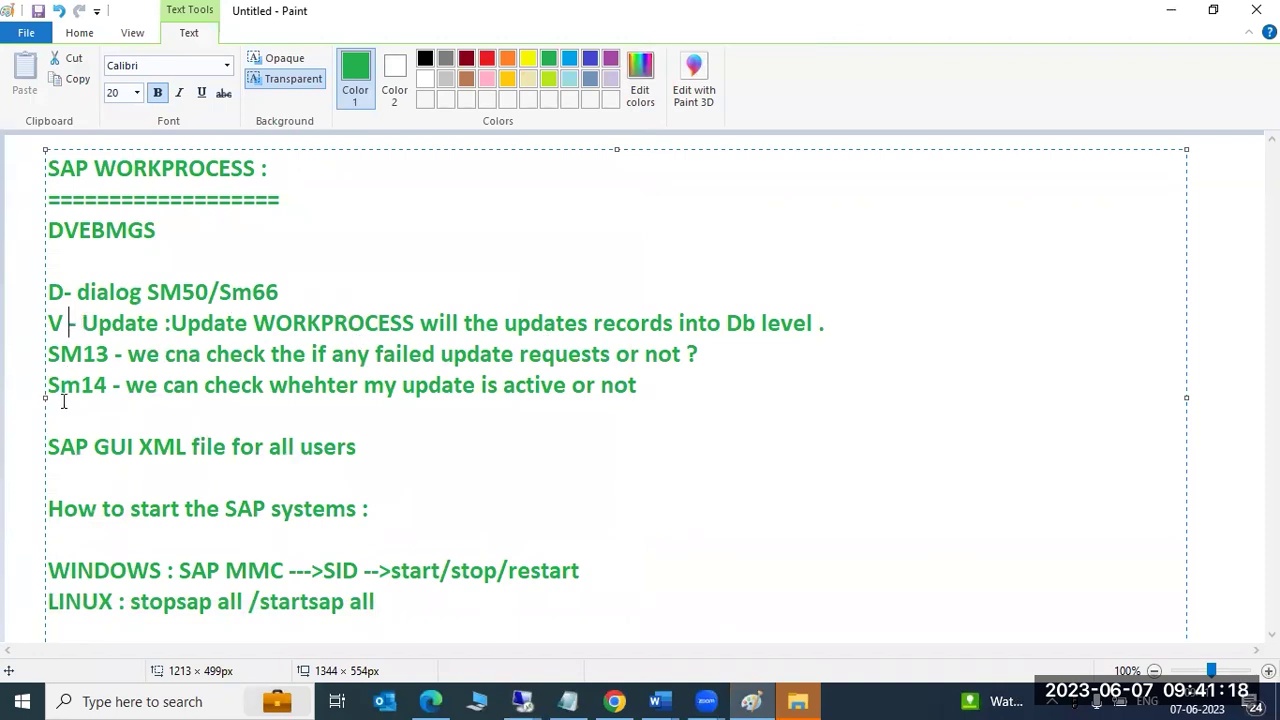
pyautogui.moveTo(50, 418); pyautogui.dragTo(433, 601)
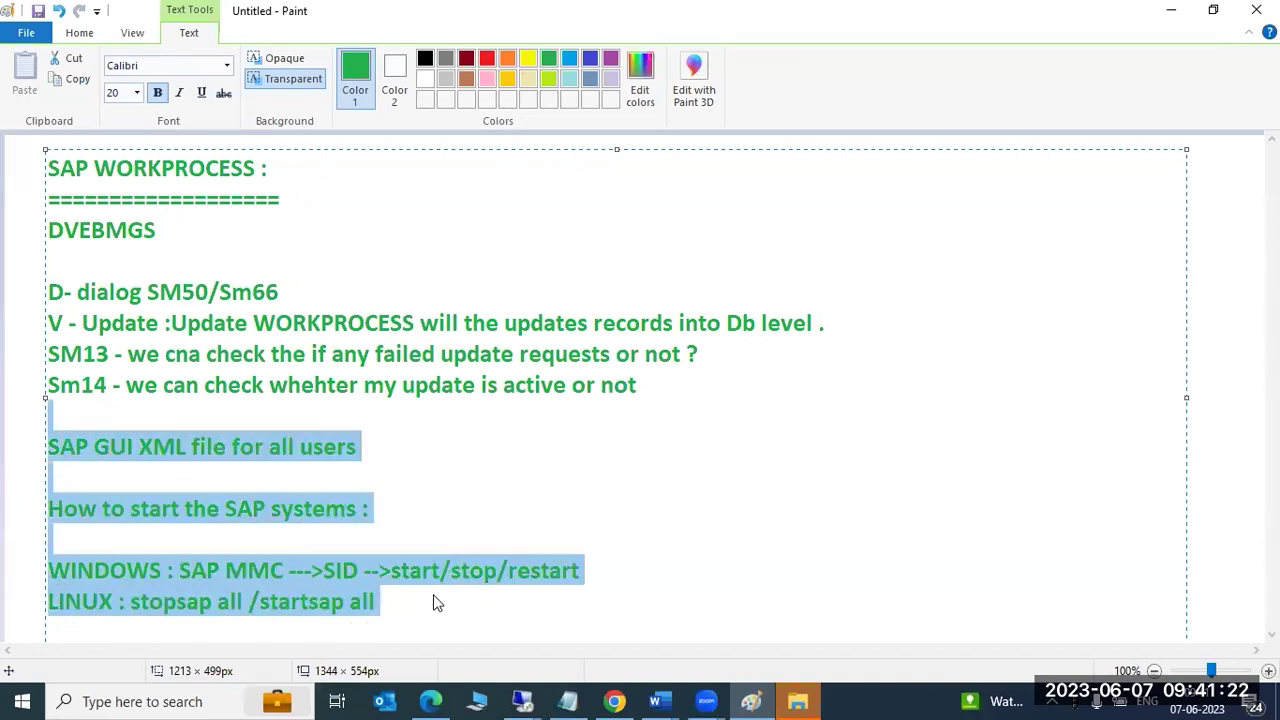
pyautogui.press('Delete')
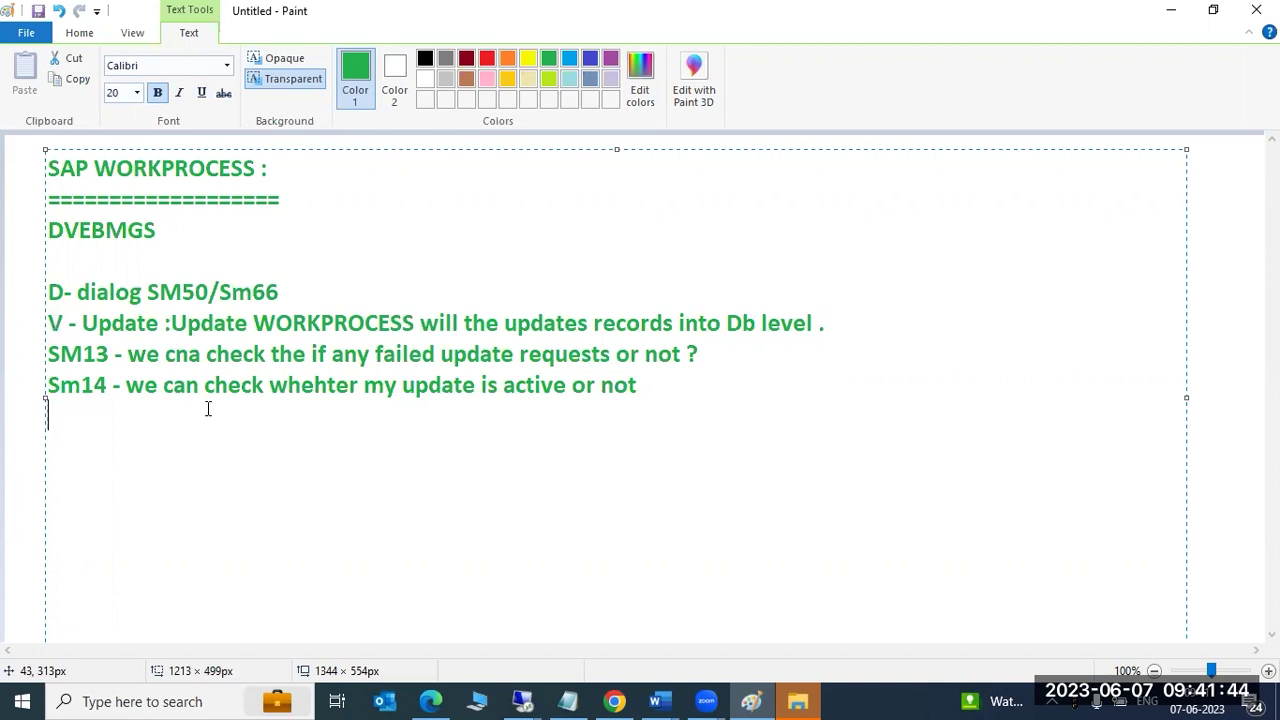
# Back in the SAP session, start transaction SM13 for update records.
pyautogui.moveTo(523, 701)
pyautogui.click(620, 615)
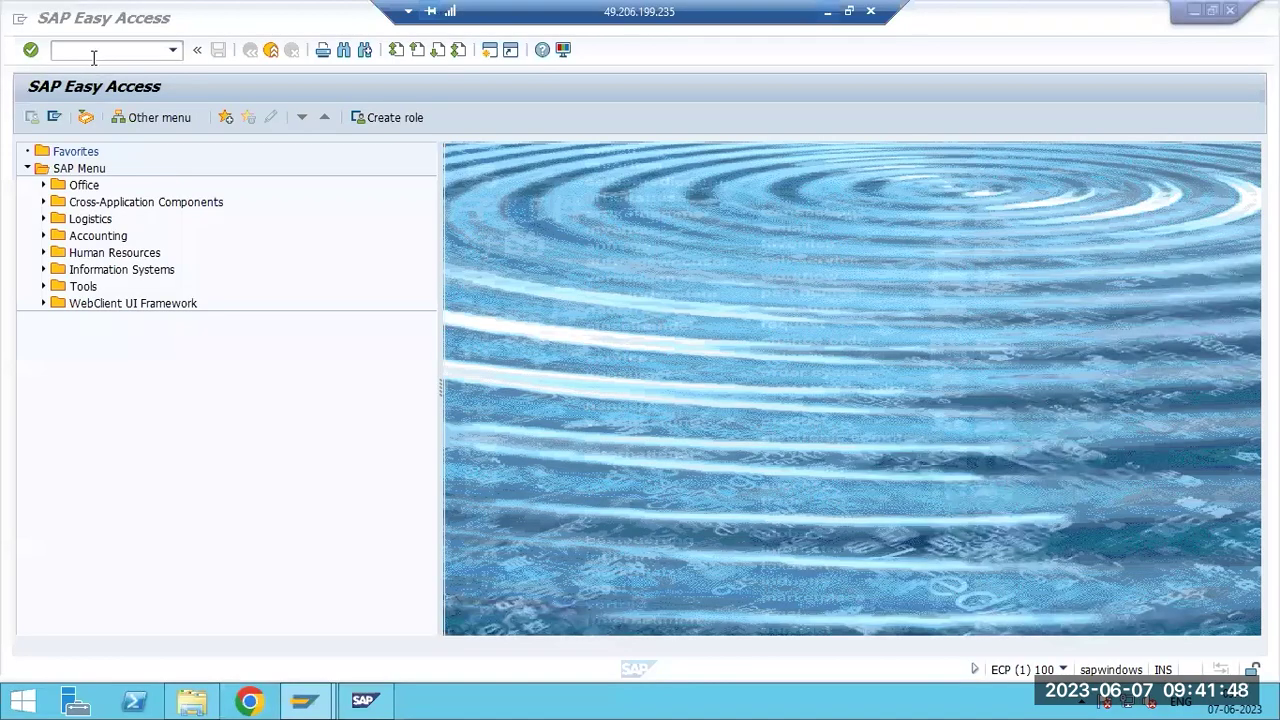
pyautogui.click(93, 56)
pyautogui.write('sm13')
pyautogui.press('Return')
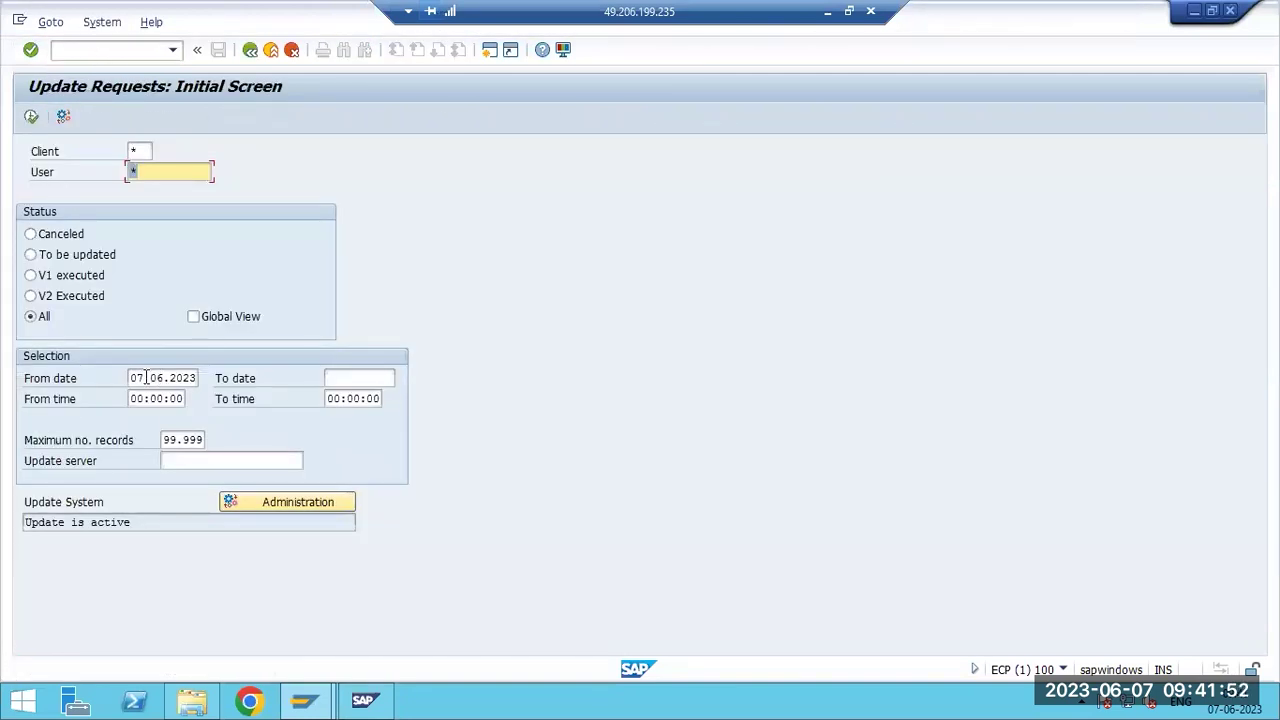
# List update requests with From date 06.06.2023.
pyautogui.click(146, 377)
pyautogui.press('BackSpace')
pyautogui.write('6')
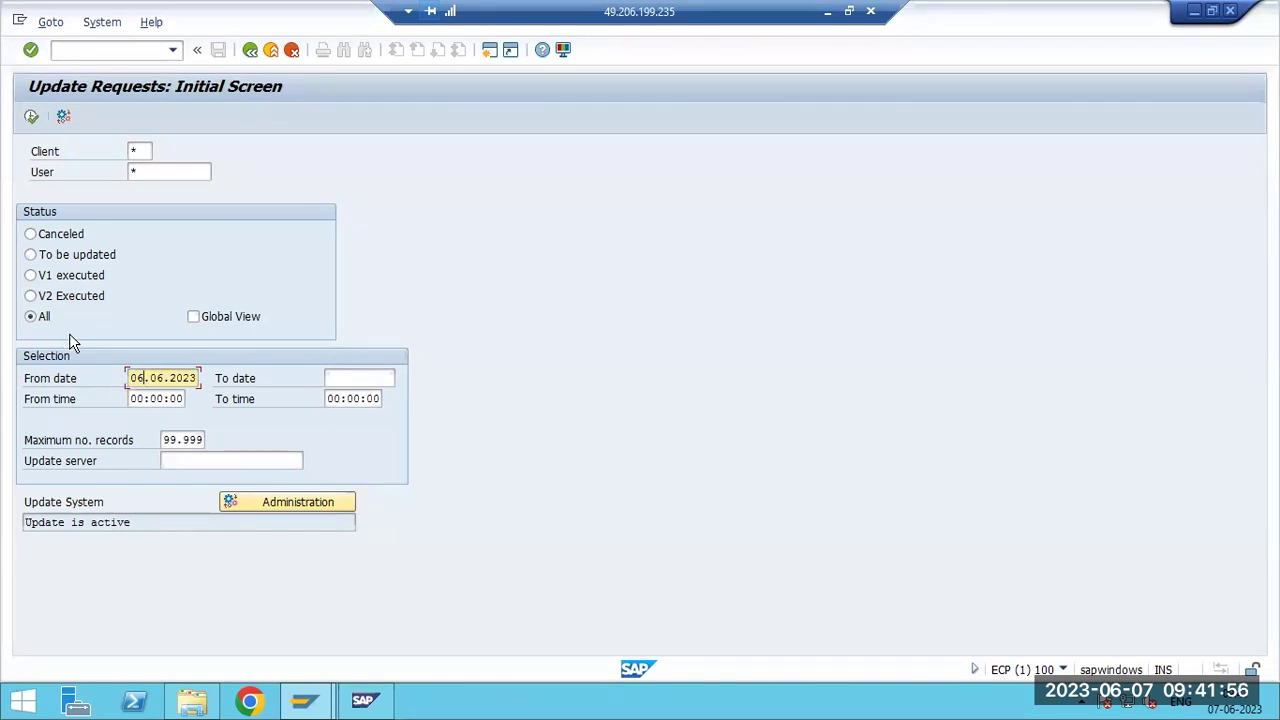
pyautogui.click(32, 118)
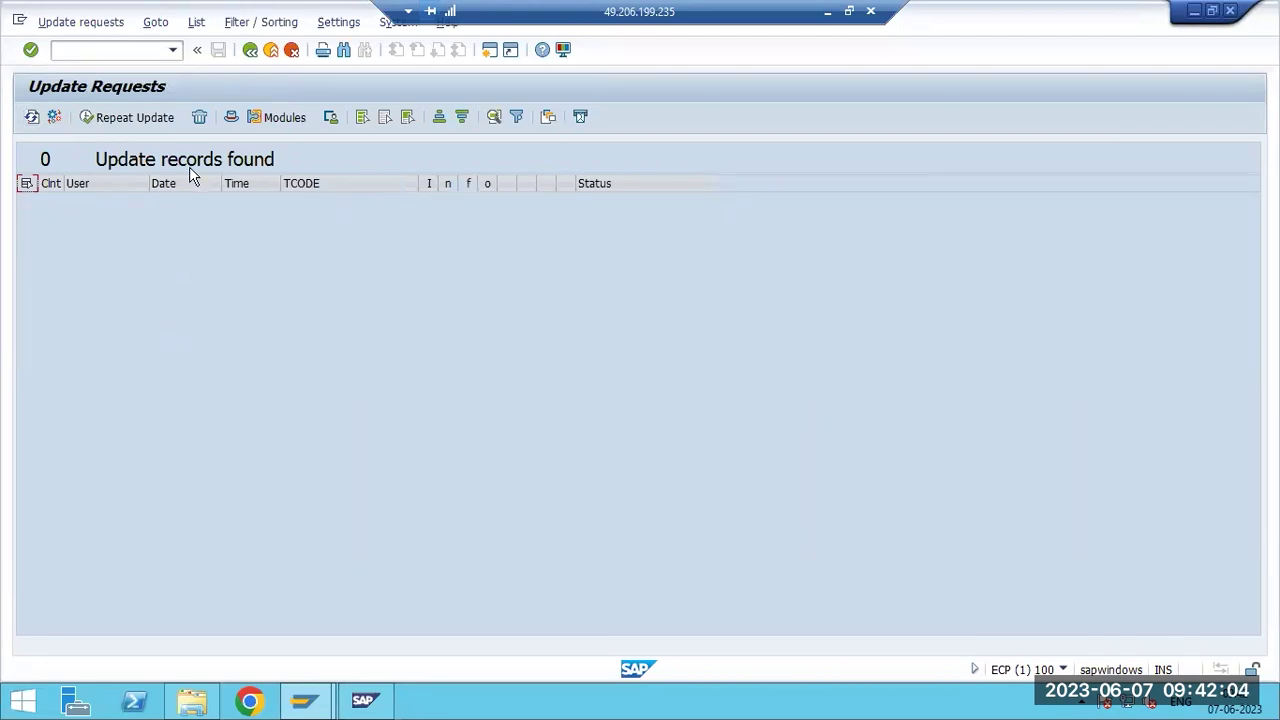
# Clear the From date and list update requests again without a date limit.
pyautogui.click(250, 49)
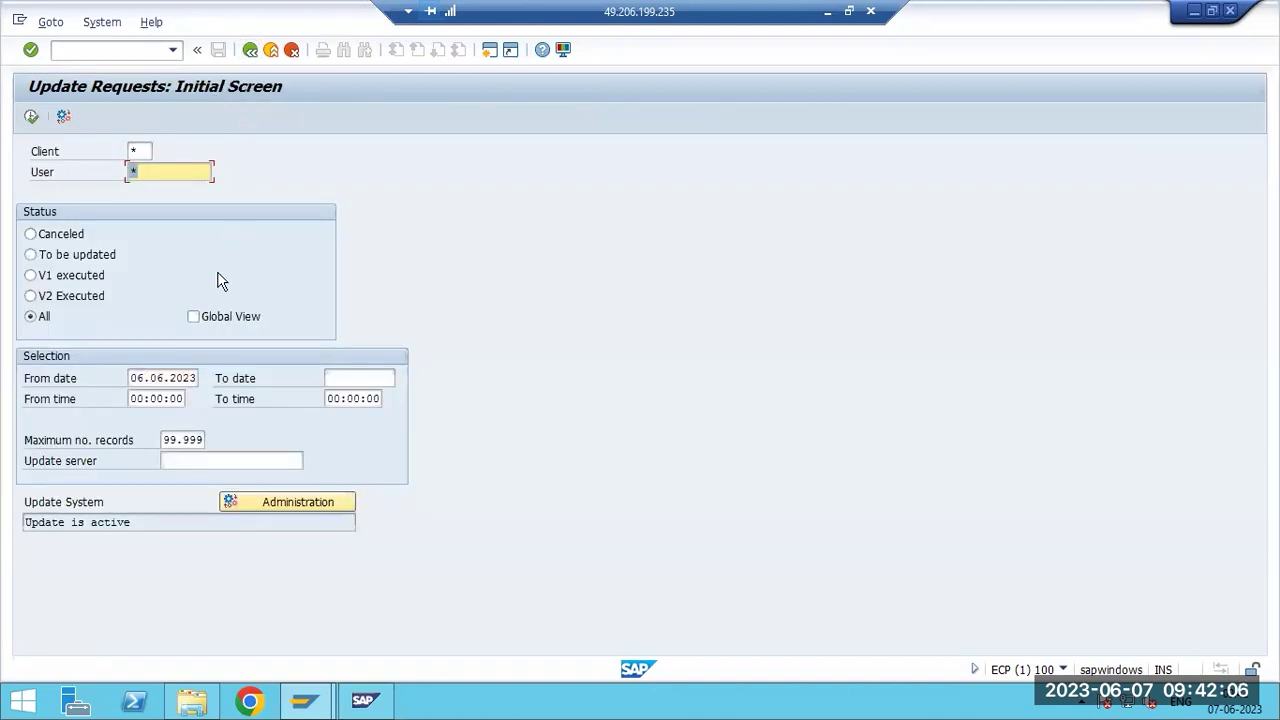
pyautogui.click(154, 378)
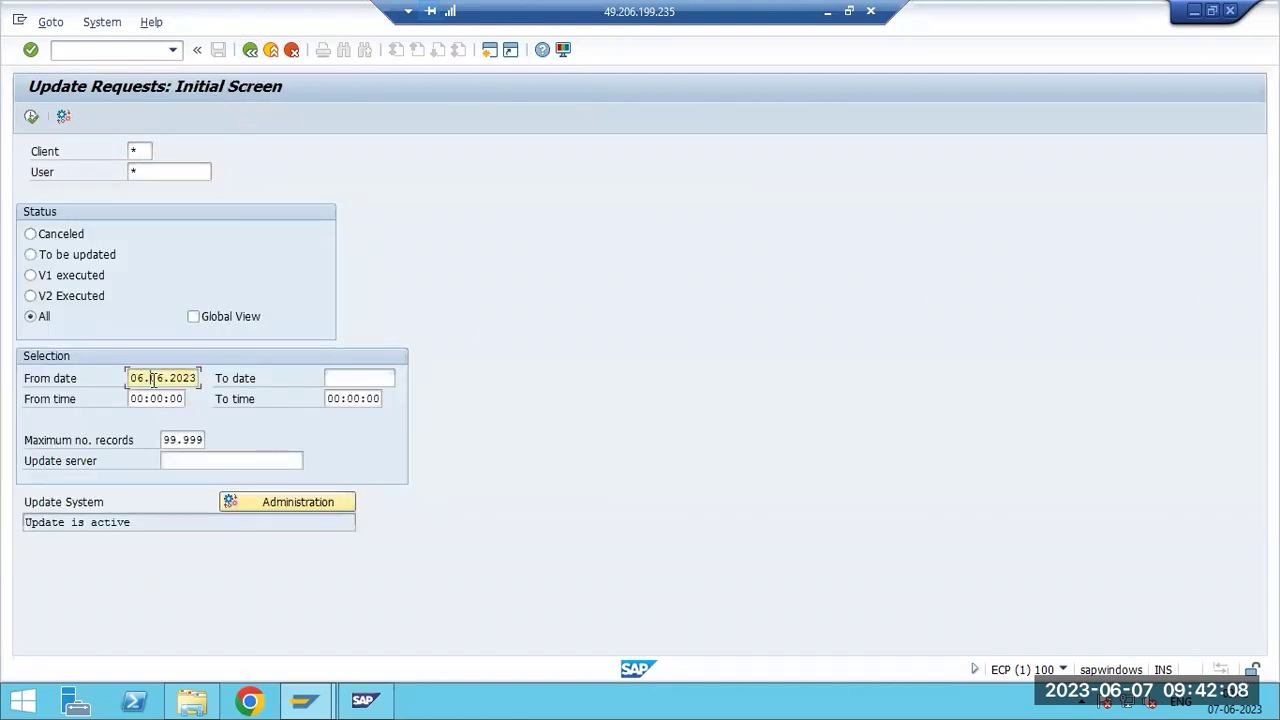
pyautogui.doubleClick(154, 378)
pyautogui.press('Delete')
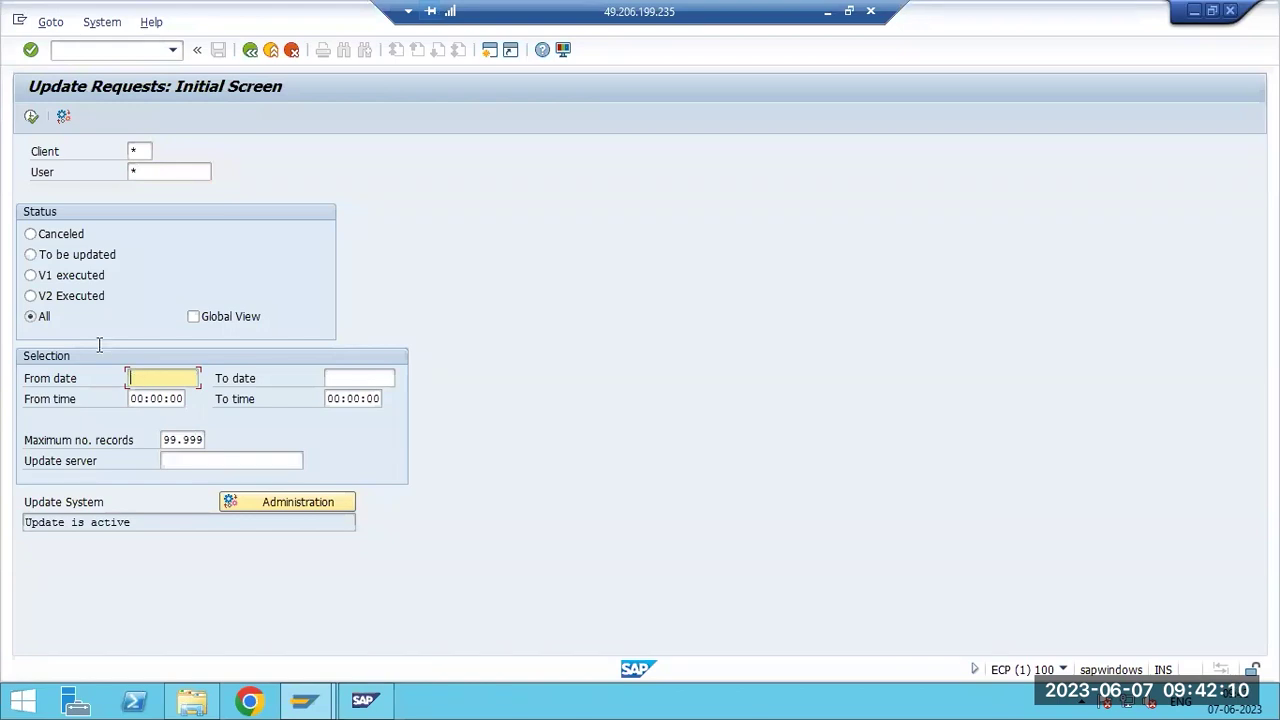
pyautogui.click(31, 116)
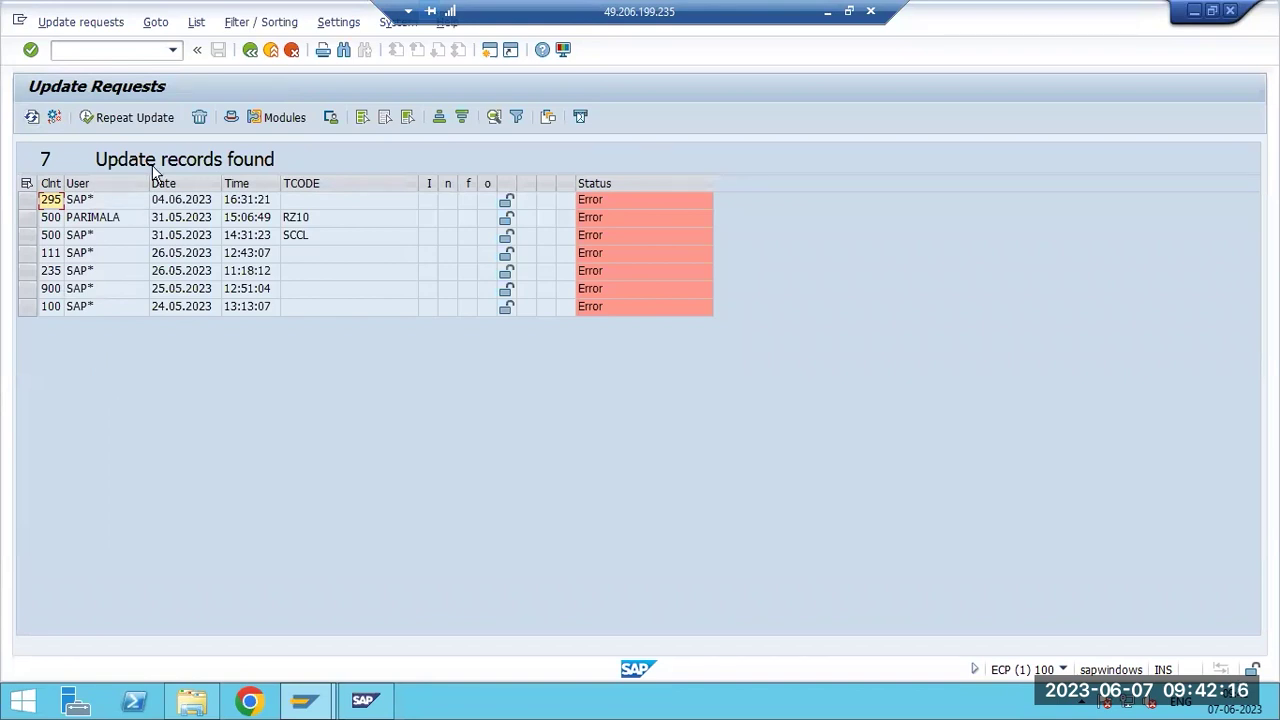
# Inspect the 31.05.2023 RZ10 and SCCL update records in the list.
pyautogui.click(178, 220)
pyautogui.click(99, 223)
pyautogui.click(90, 199)
pyautogui.click(600, 200)
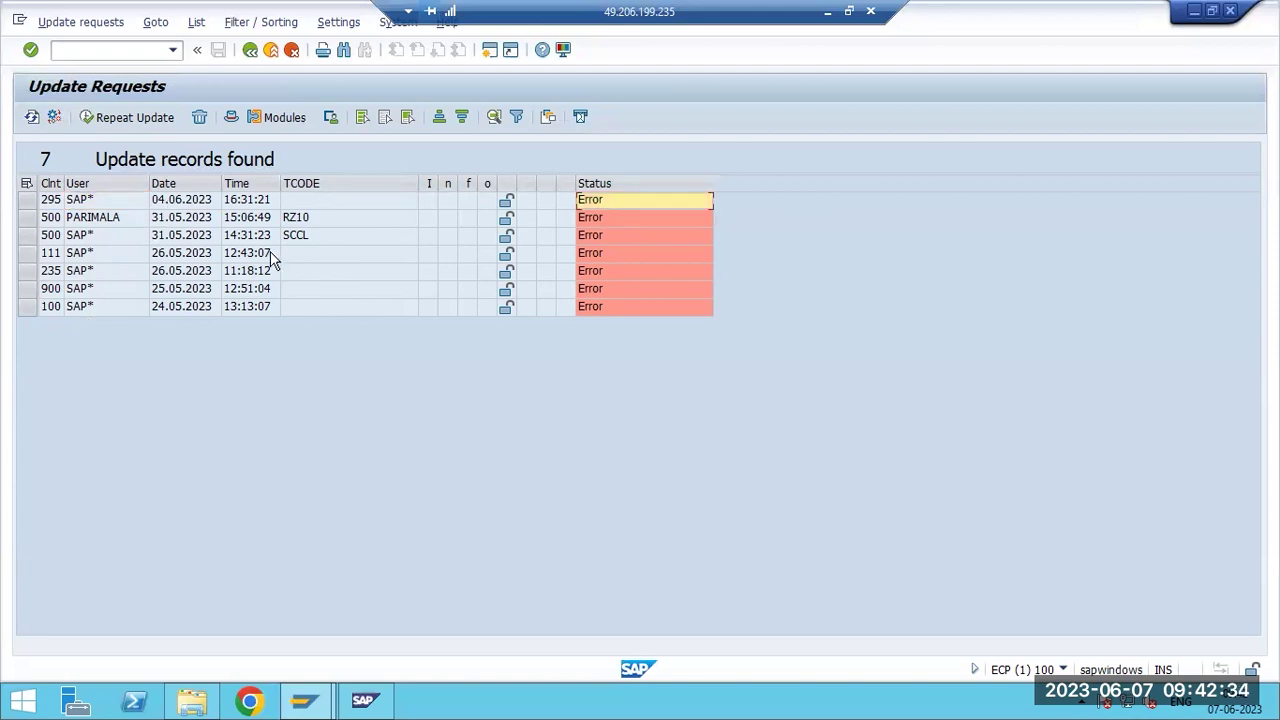
pyautogui.click(125, 223)
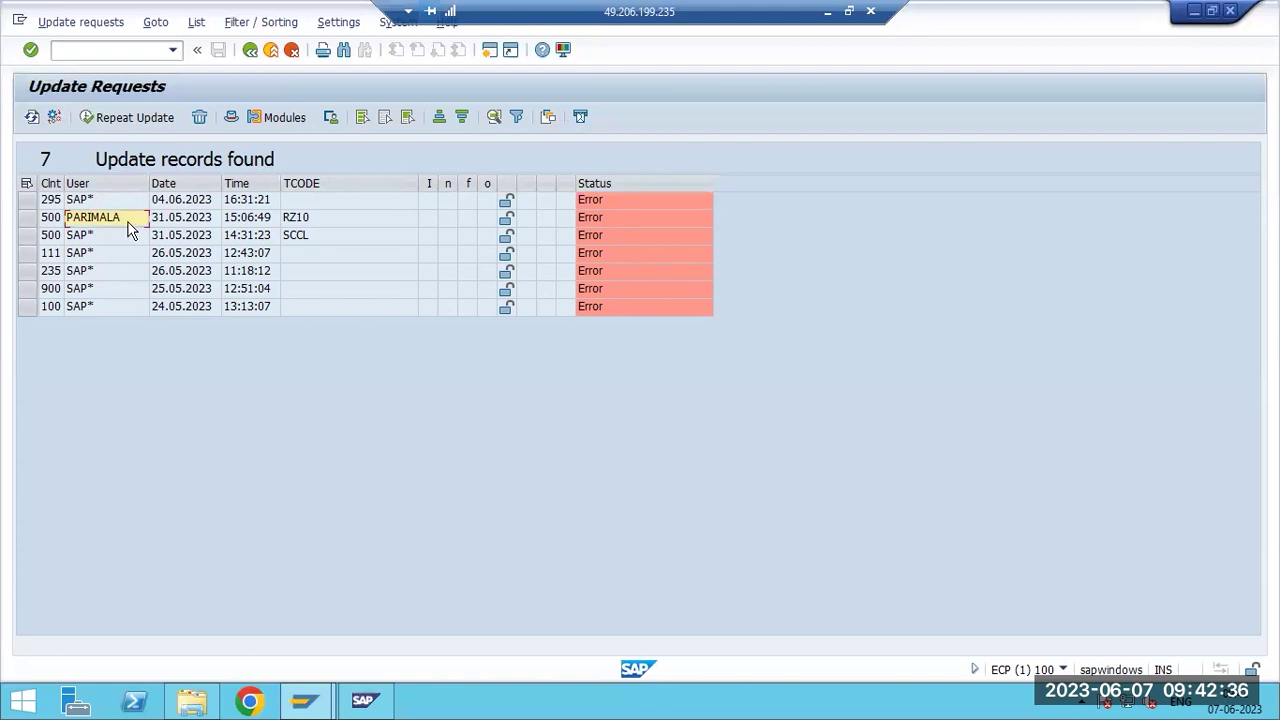
pyautogui.click(305, 222)
pyautogui.click(301, 232)
pyautogui.click(303, 223)
pyautogui.click(300, 231)
# View the RZ10 record's NRINTERVAL_WRITE_DOCUMENT error, then repeat the update.
pyautogui.doubleClick(303, 222)
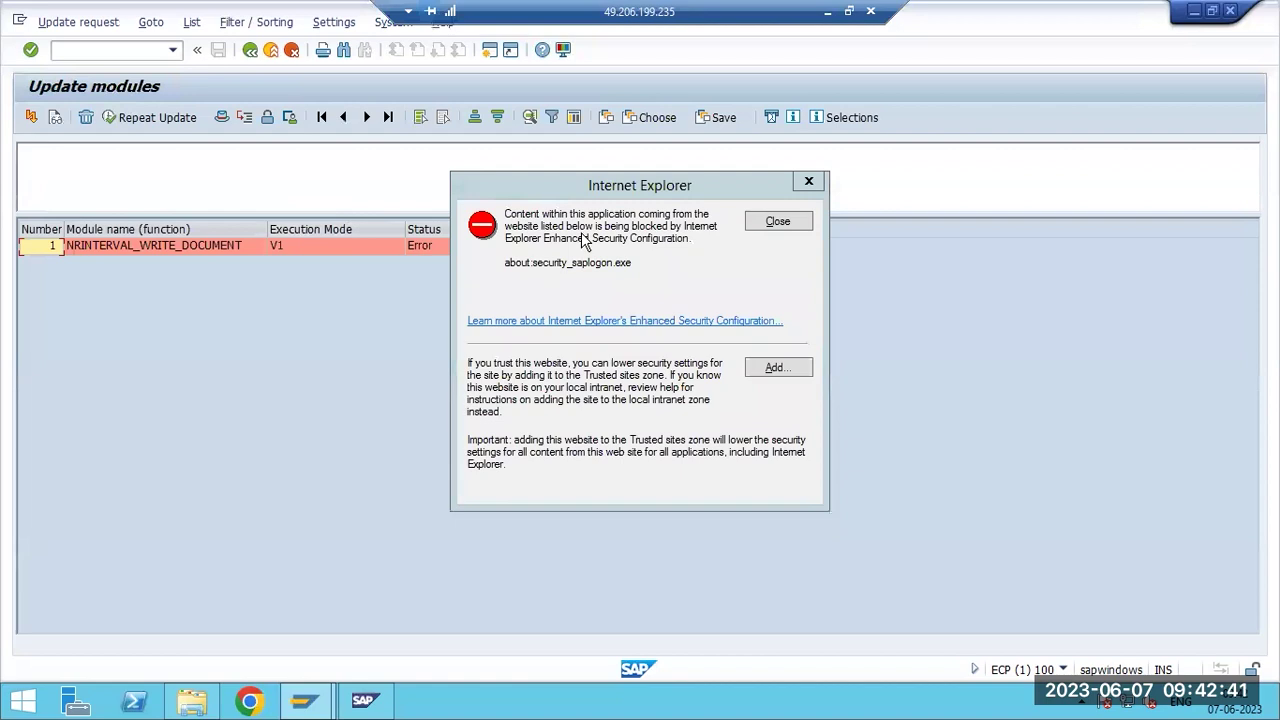
pyautogui.click(772, 222)
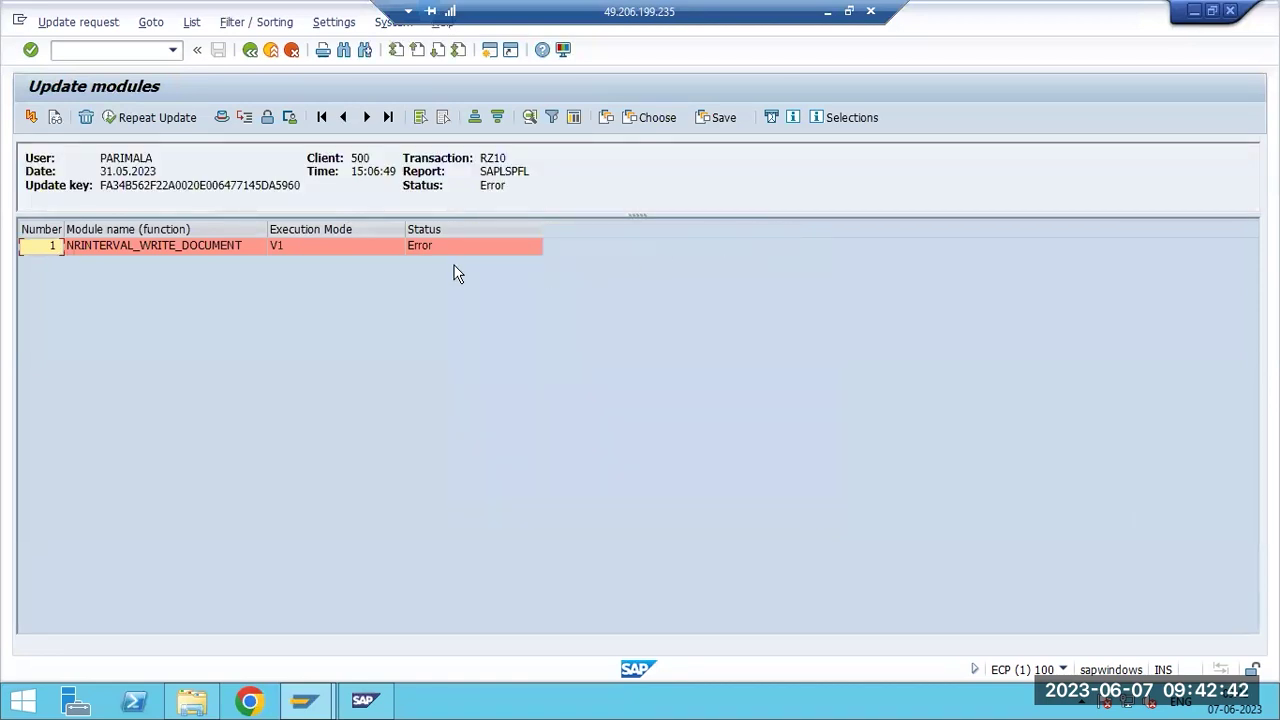
pyautogui.click(158, 256)
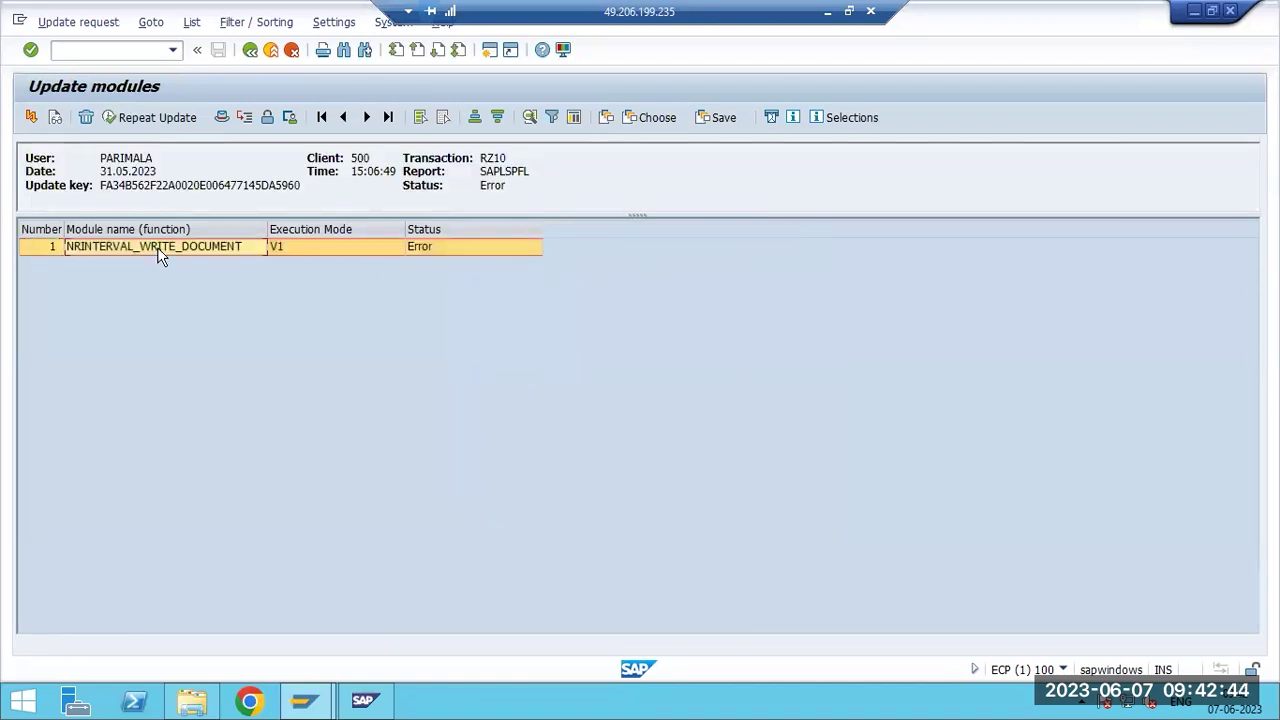
pyautogui.doubleClick(158, 256)
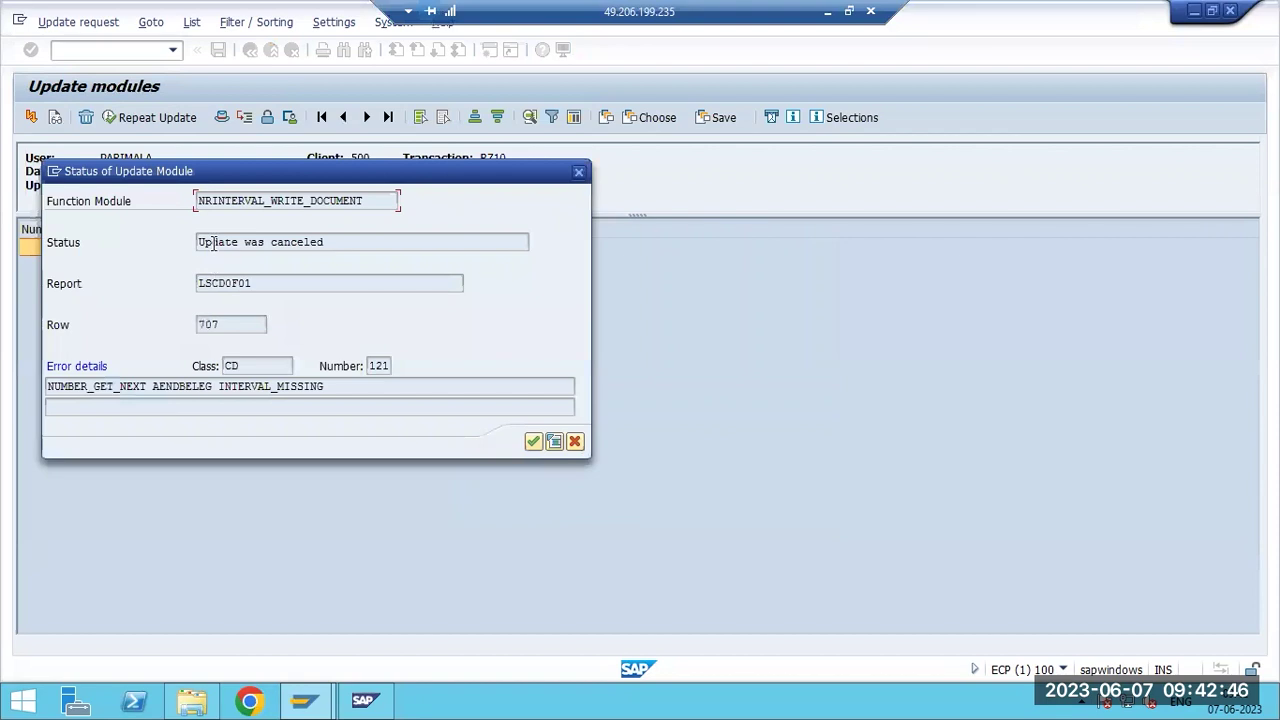
pyautogui.moveTo(213, 244); pyautogui.dragTo(371, 251)
pyautogui.click(467, 408)
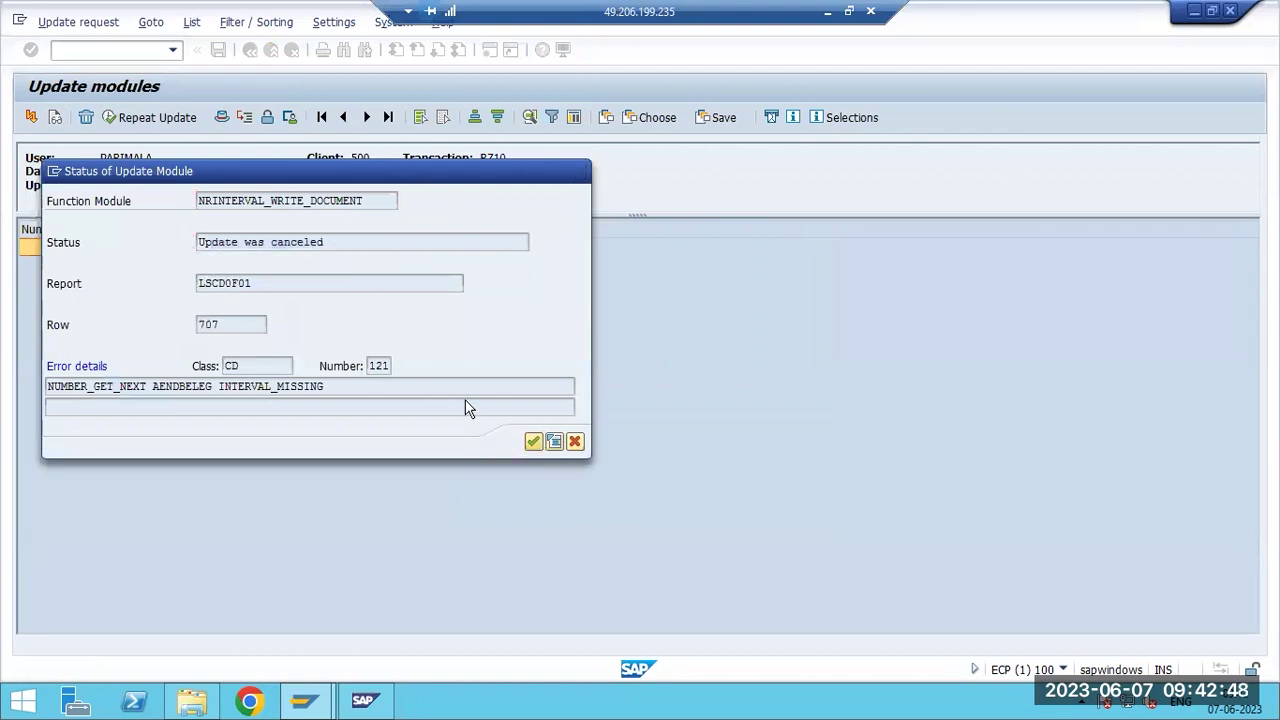
pyautogui.press('Return')
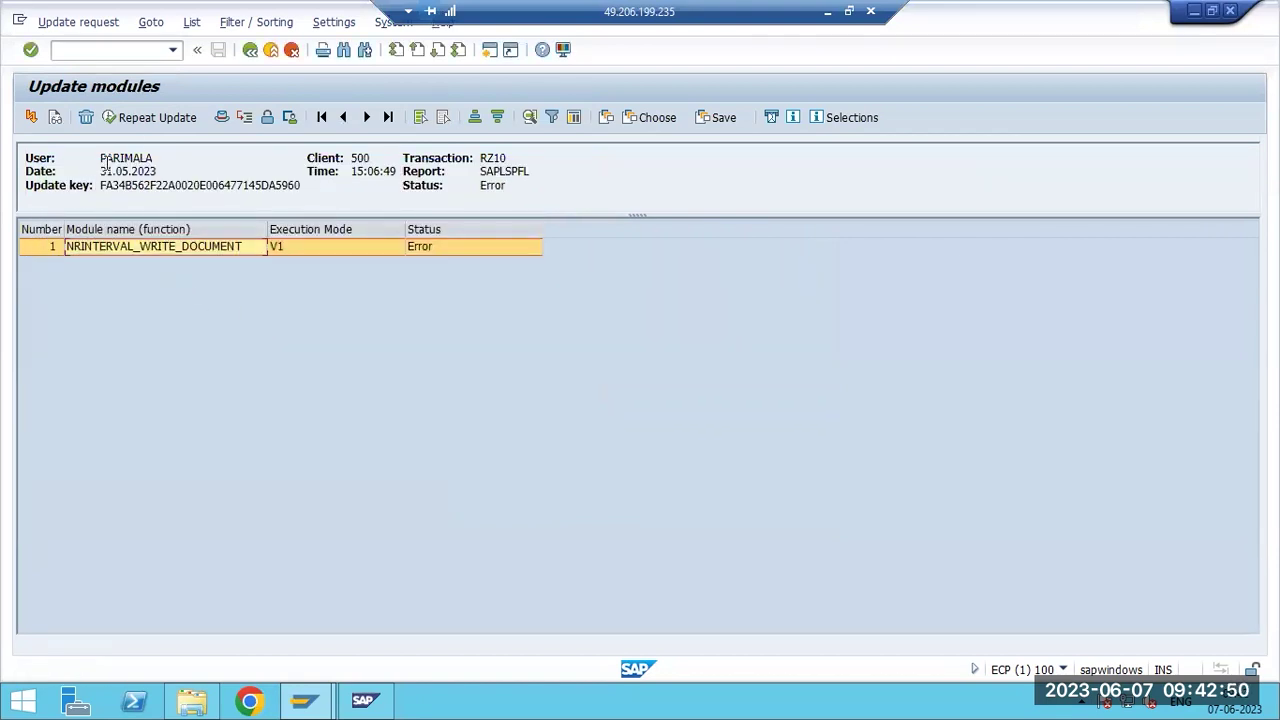
pyautogui.click(135, 118)
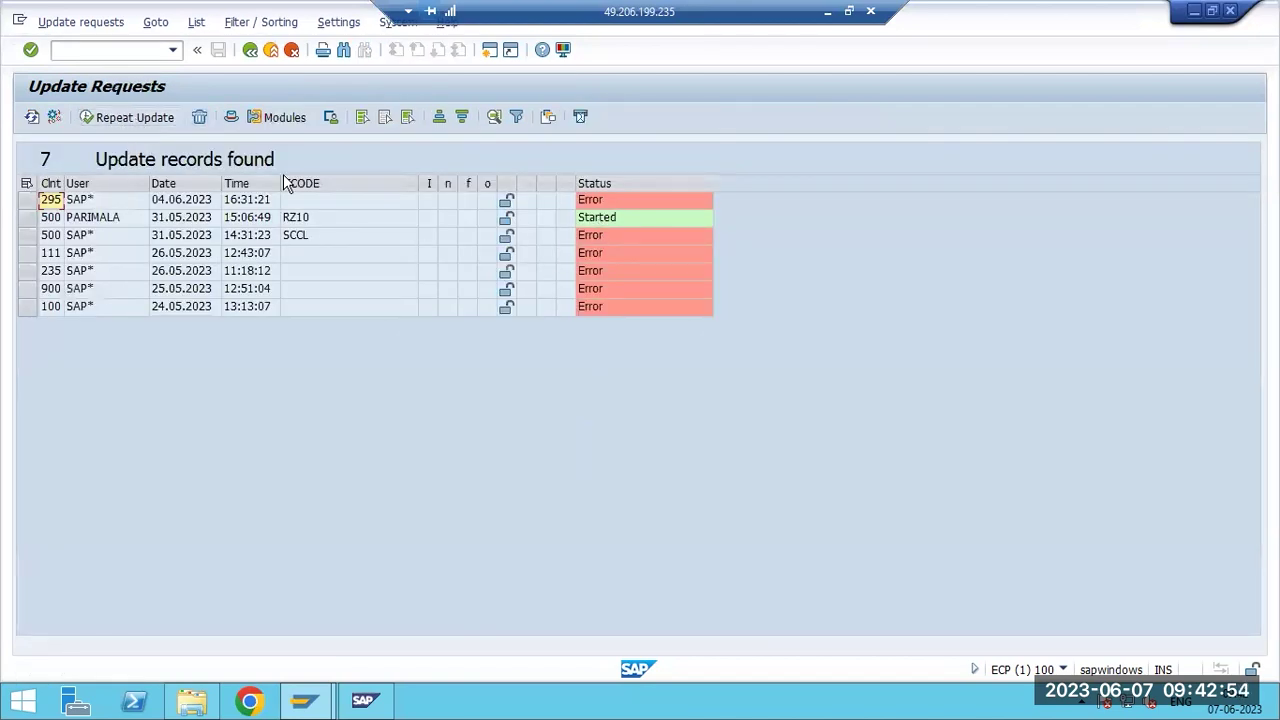
# Refresh the list, review the RZ10 module's Error details, and return to the list.
pyautogui.click(32, 118)
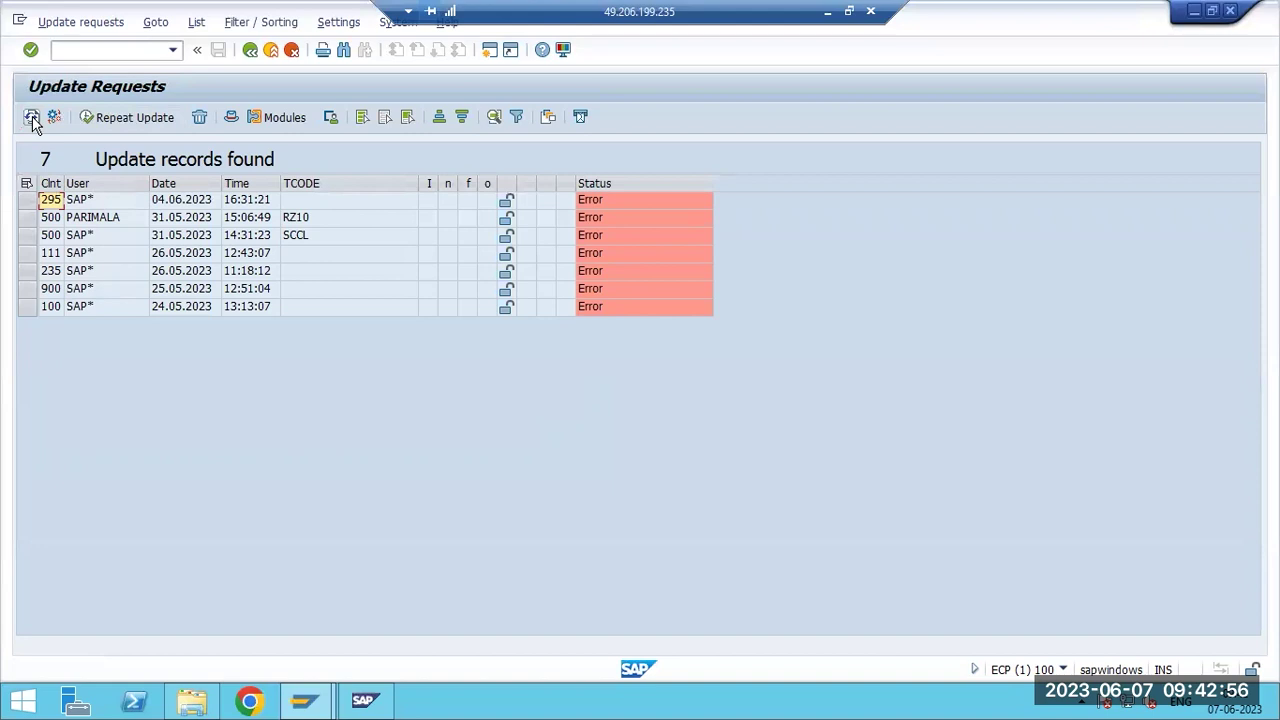
pyautogui.click(104, 217)
pyautogui.doubleClick(104, 217)
pyautogui.click(779, 228)
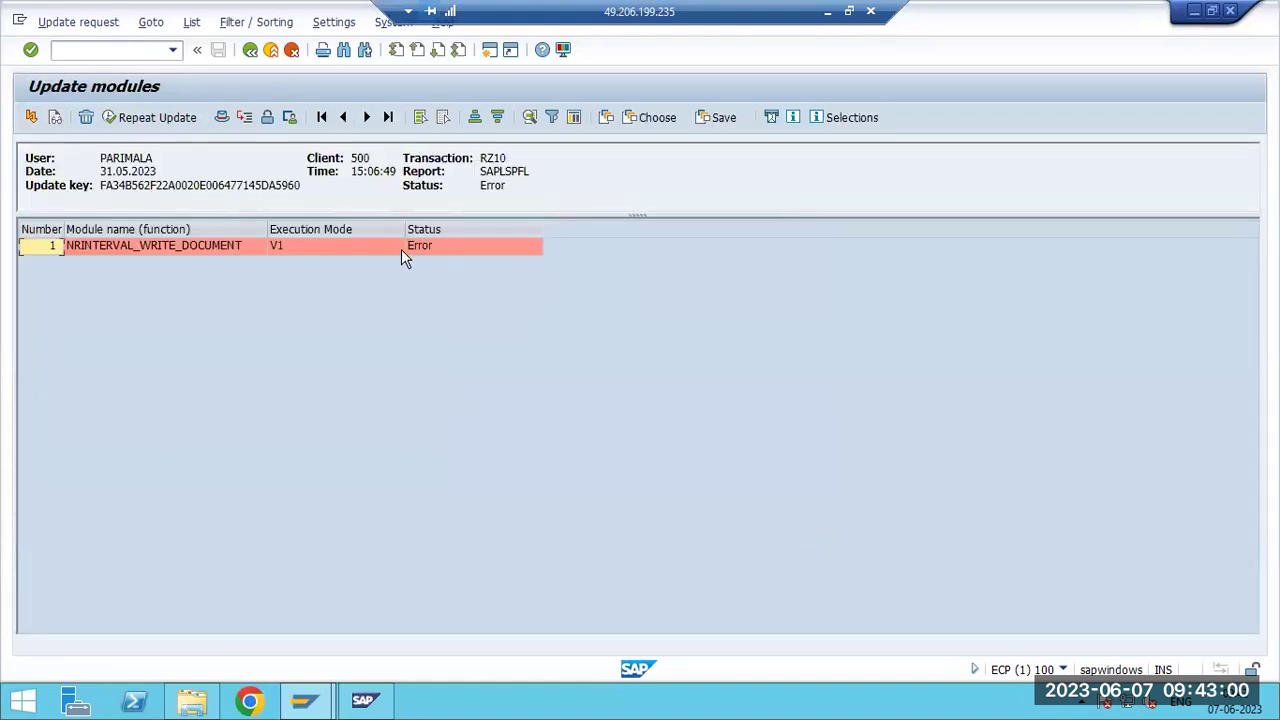
pyautogui.click(418, 248)
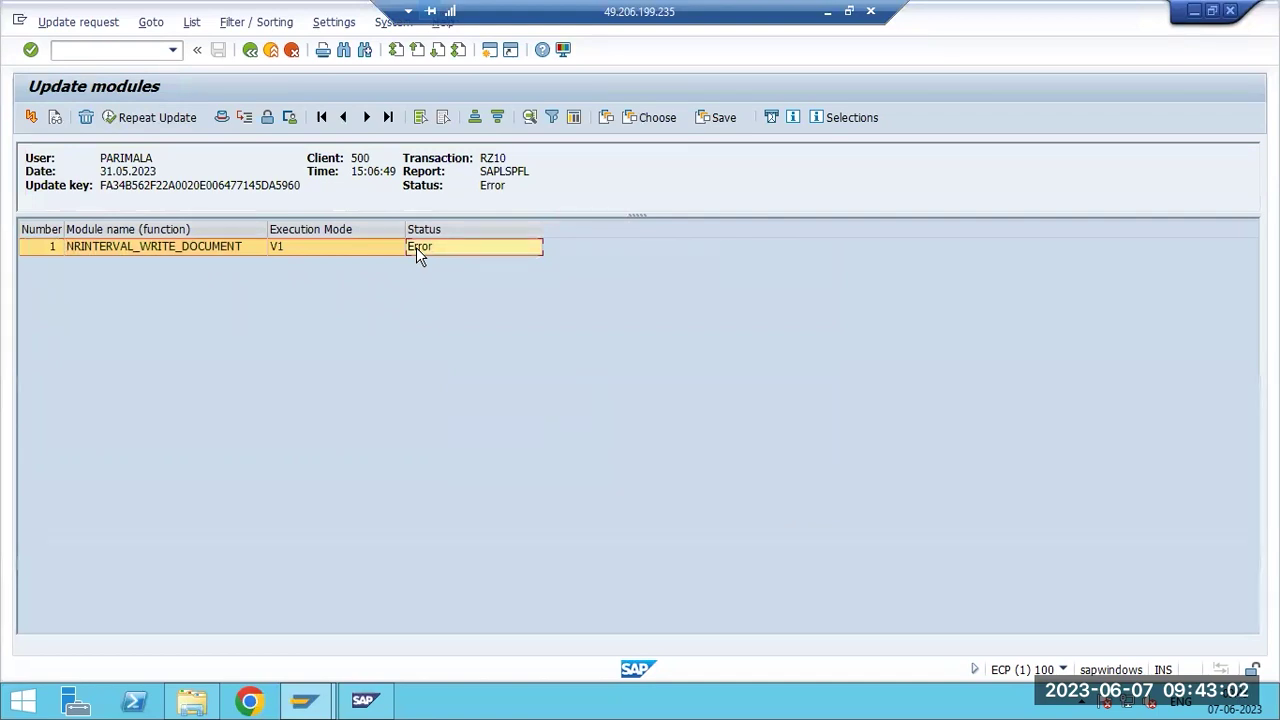
pyautogui.doubleClick(403, 247)
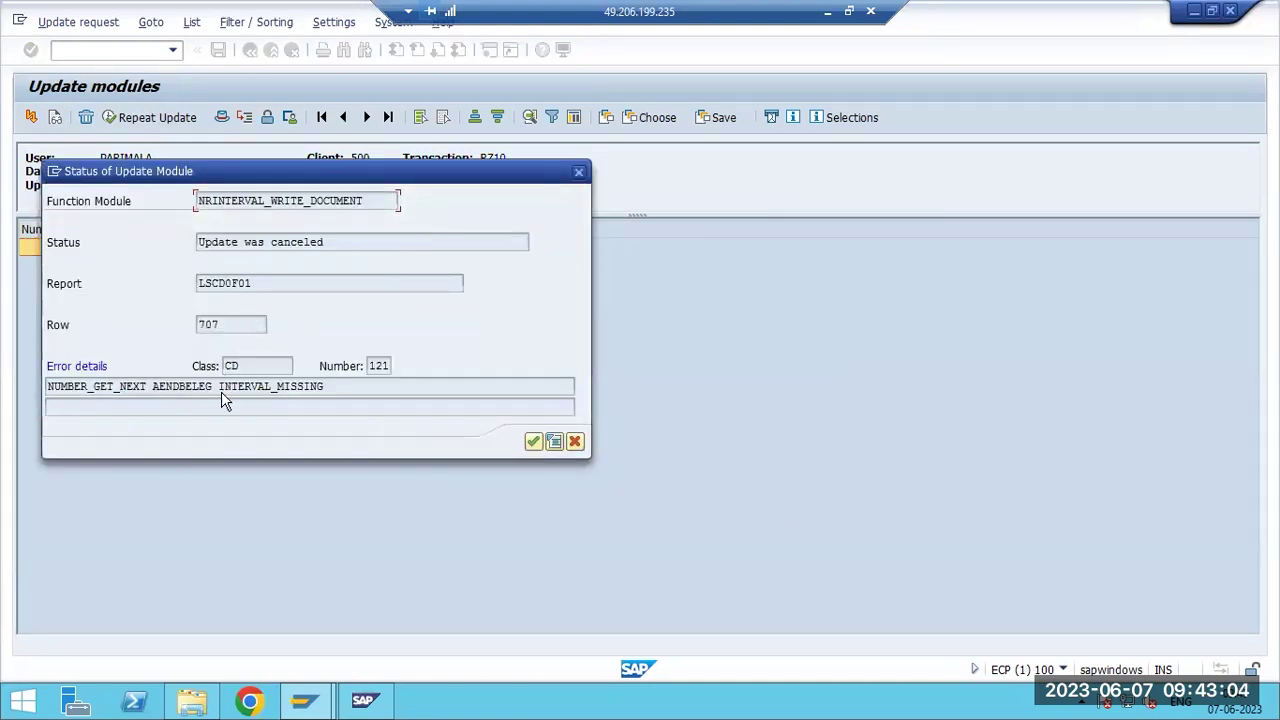
pyautogui.moveTo(74, 386); pyautogui.dragTo(575, 460)
pyautogui.click(533, 440)
pyautogui.press('F3')
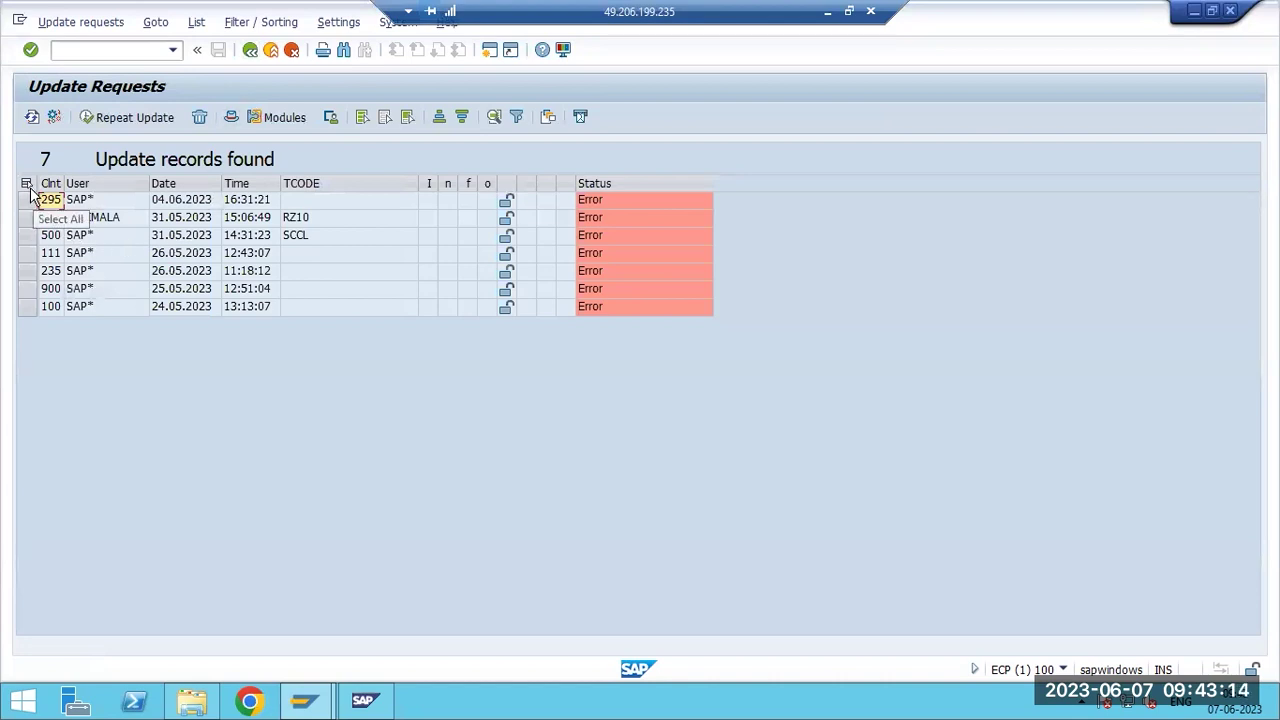
# Copy the RZ10 record's user name from the update list.
pyautogui.click(99, 185)
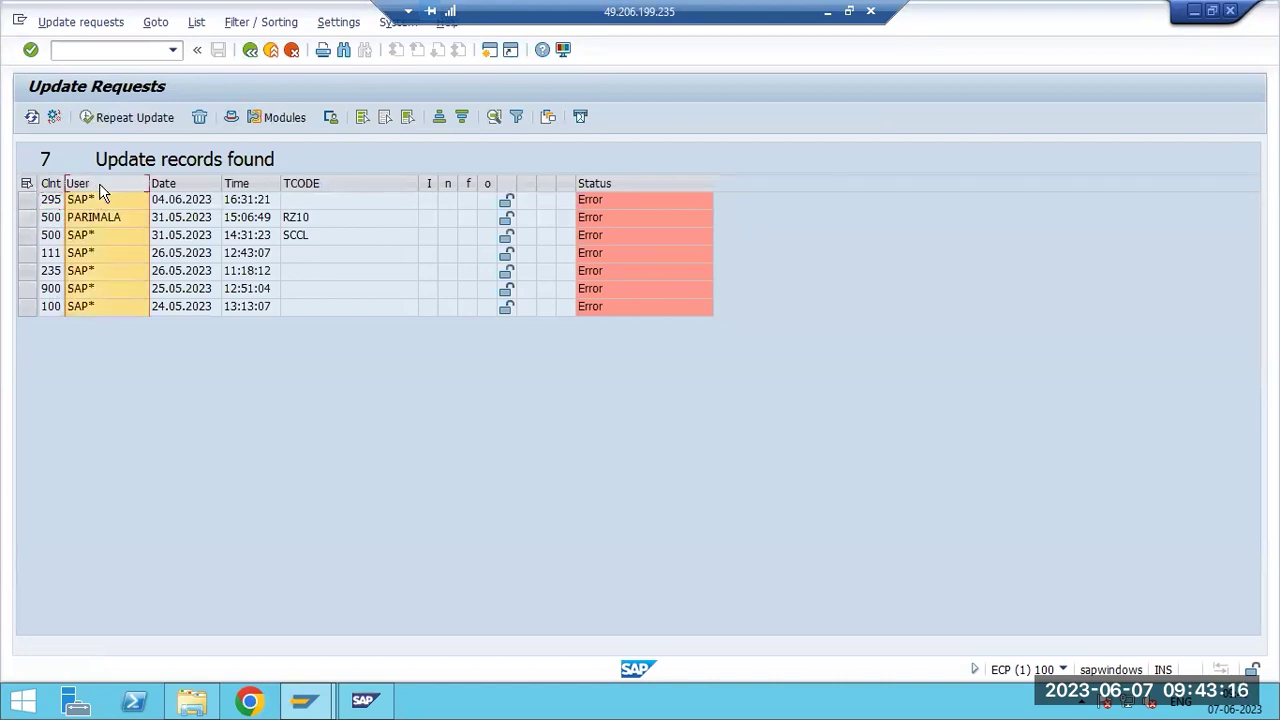
pyautogui.click(88, 219)
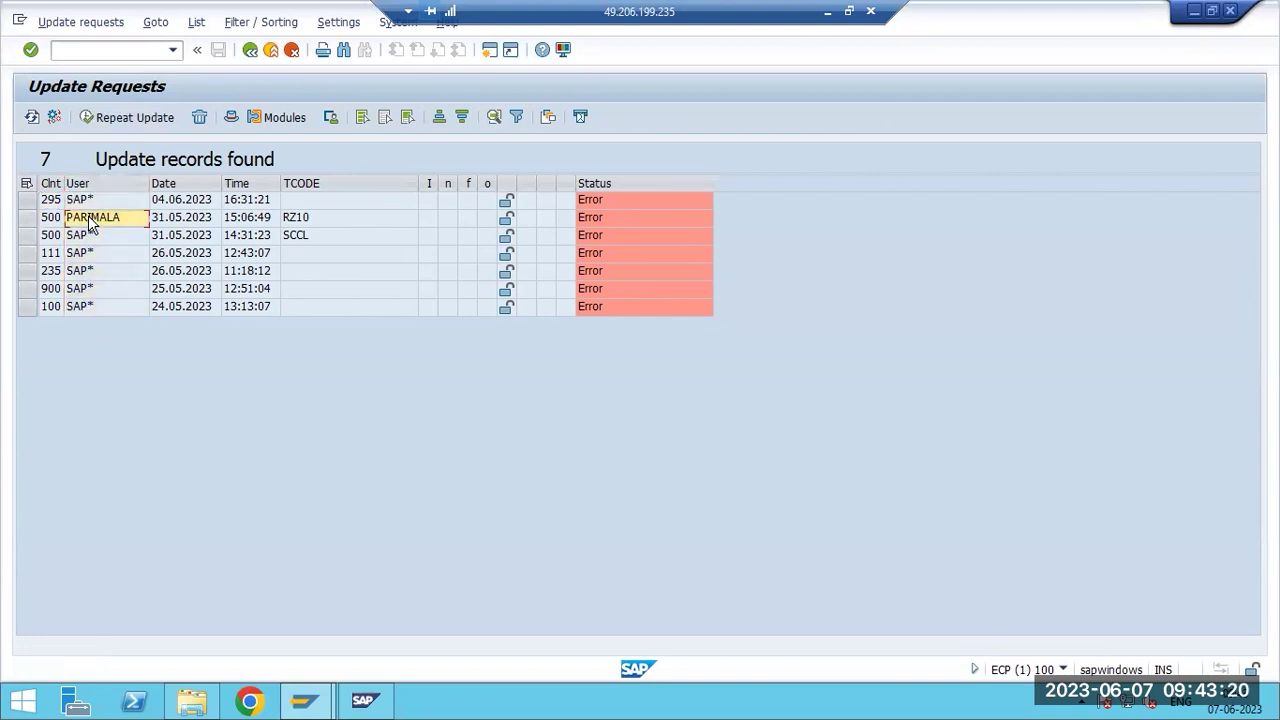
pyautogui.rightClick(86, 215)
pyautogui.click(105, 230)
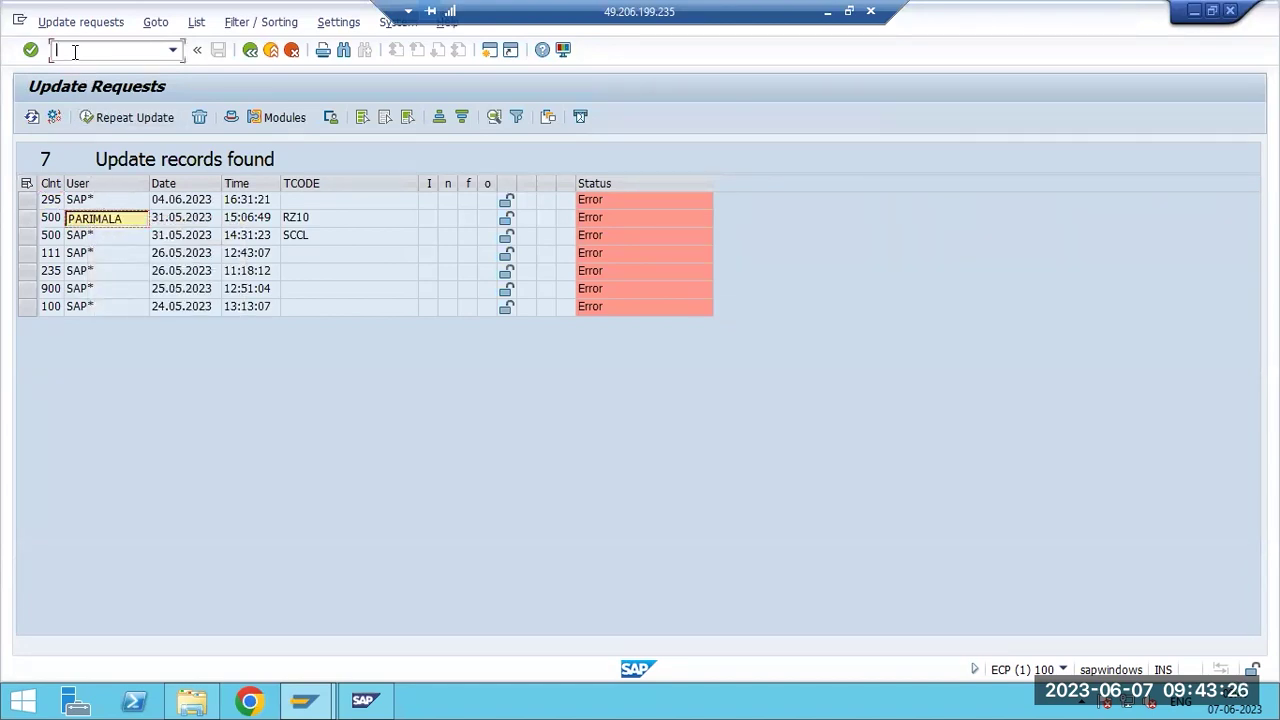
pyautogui.write('/ns')
# Delete the RZ10 update record, confirm with Continue, and return to the selection screen.
pyautogui.click(29, 217)
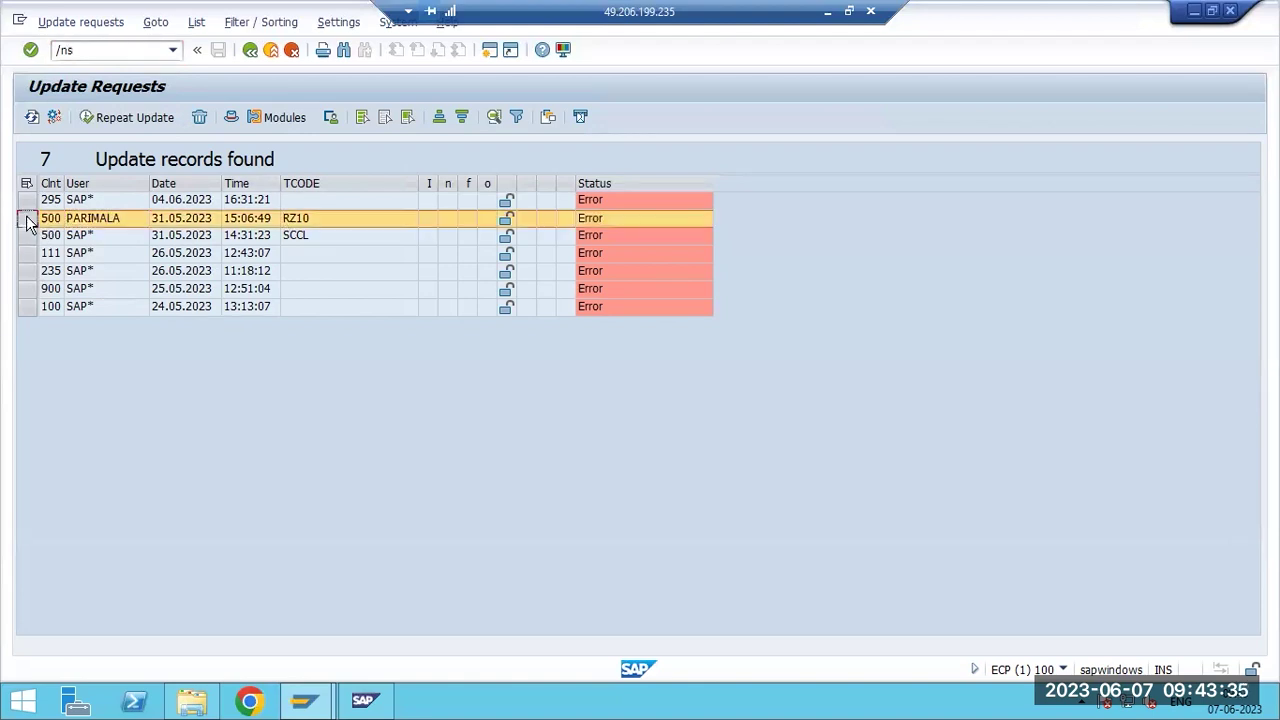
pyautogui.click(198, 117)
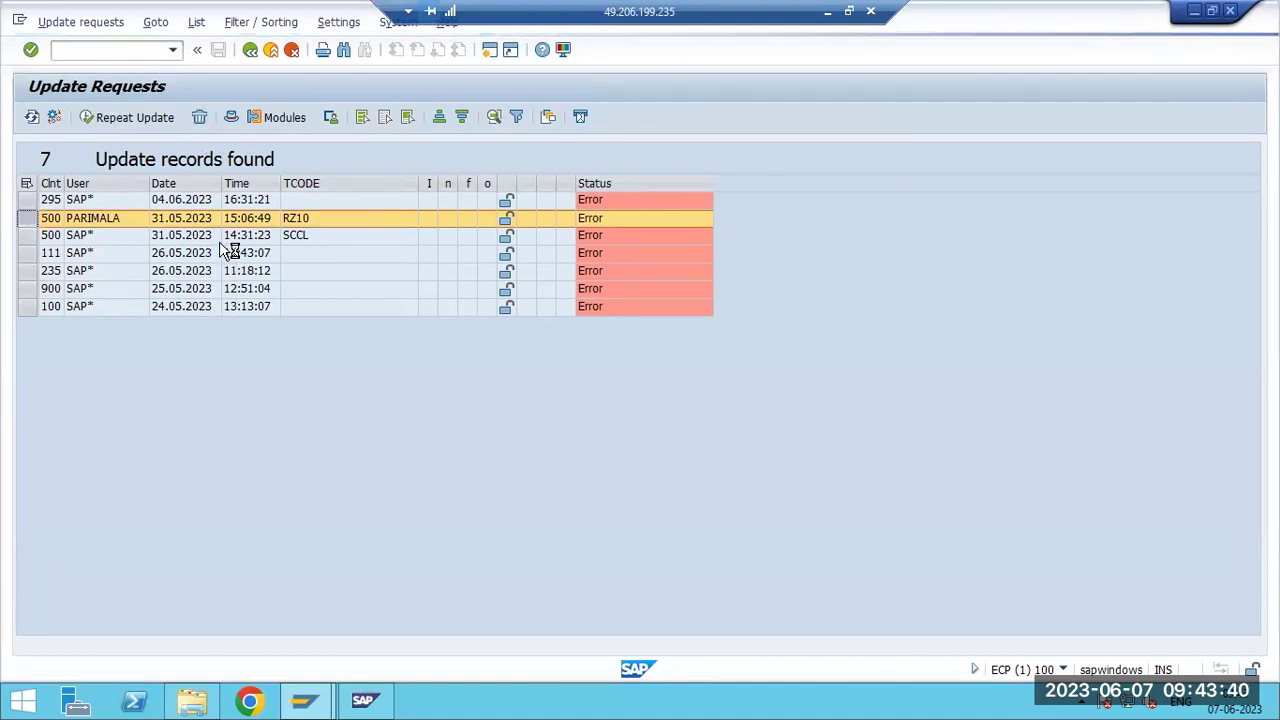
pyautogui.click(249, 346)
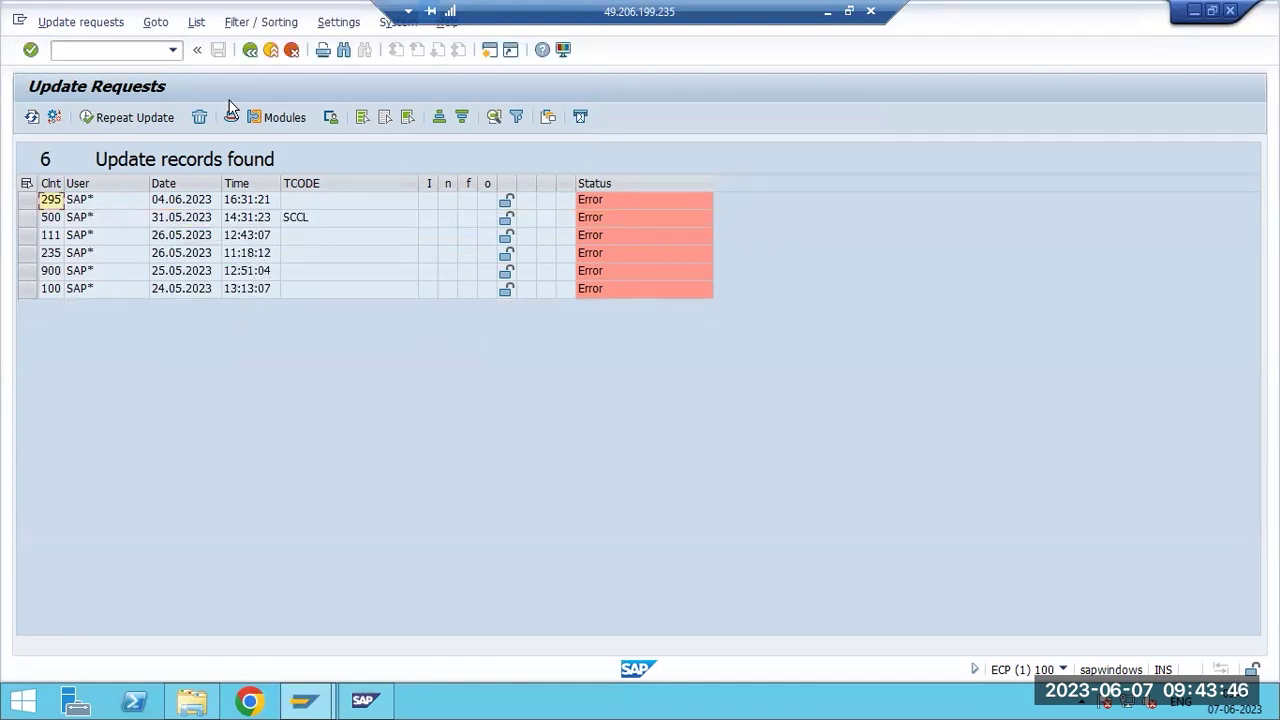
pyautogui.press('F3')
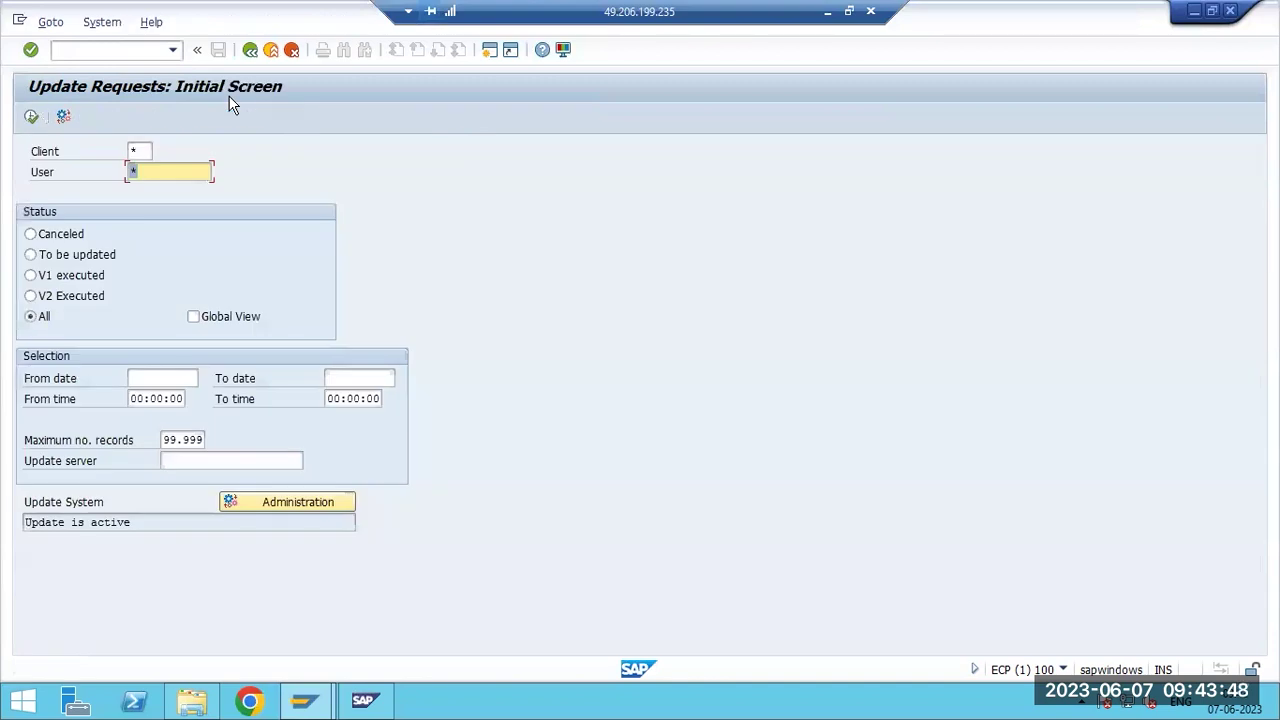
# Return to SAP Easy Access and start SM13 again.
pyautogui.press('F3')
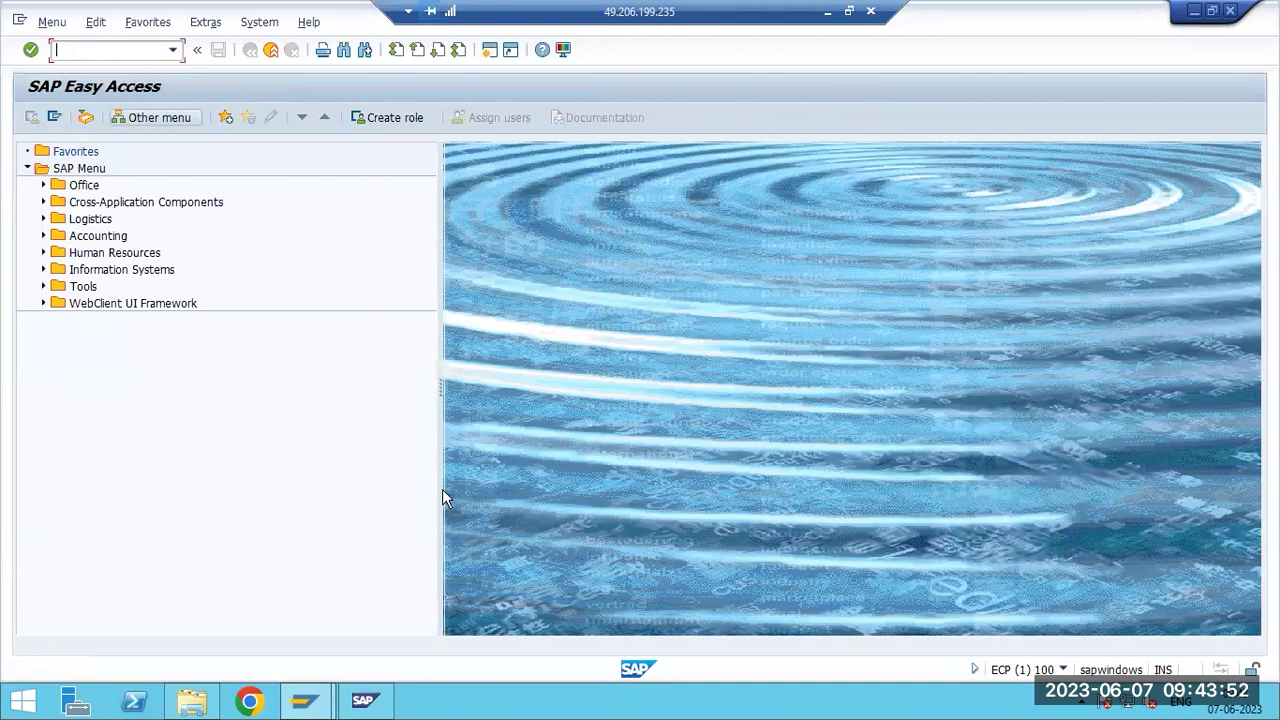
pyautogui.moveTo(323, 707)
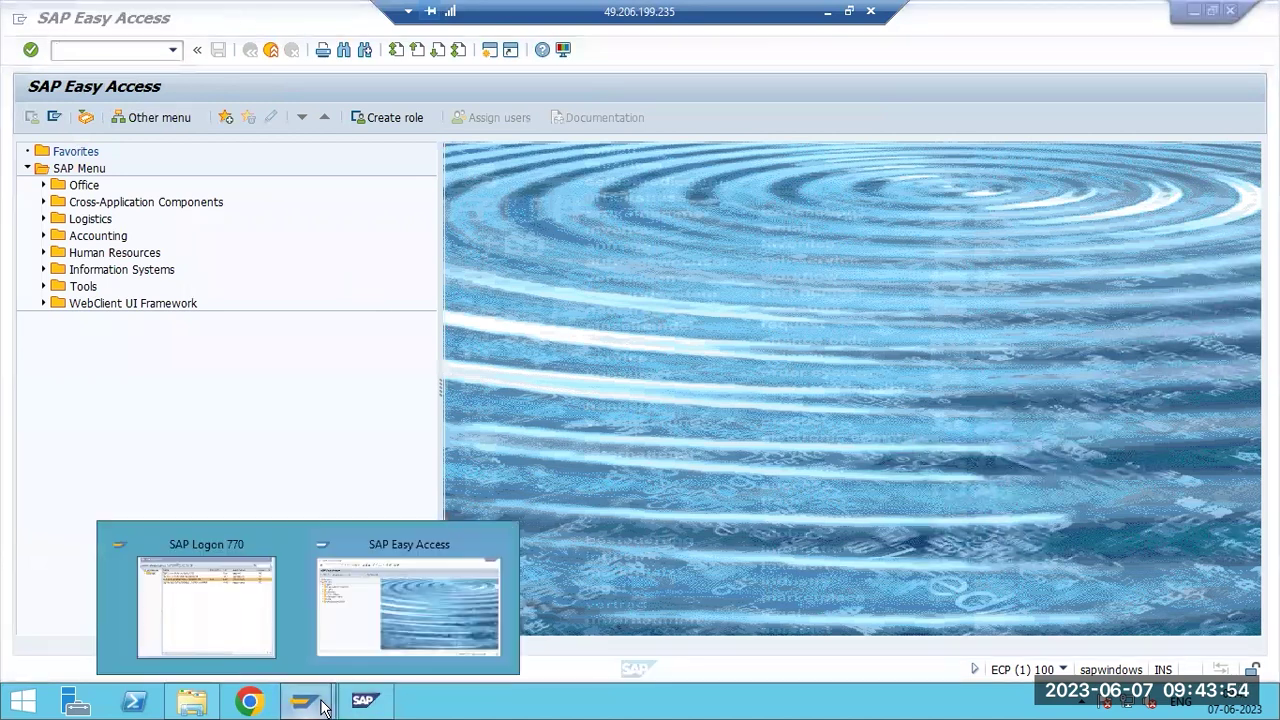
pyautogui.click(366, 640)
pyautogui.write('sm1')
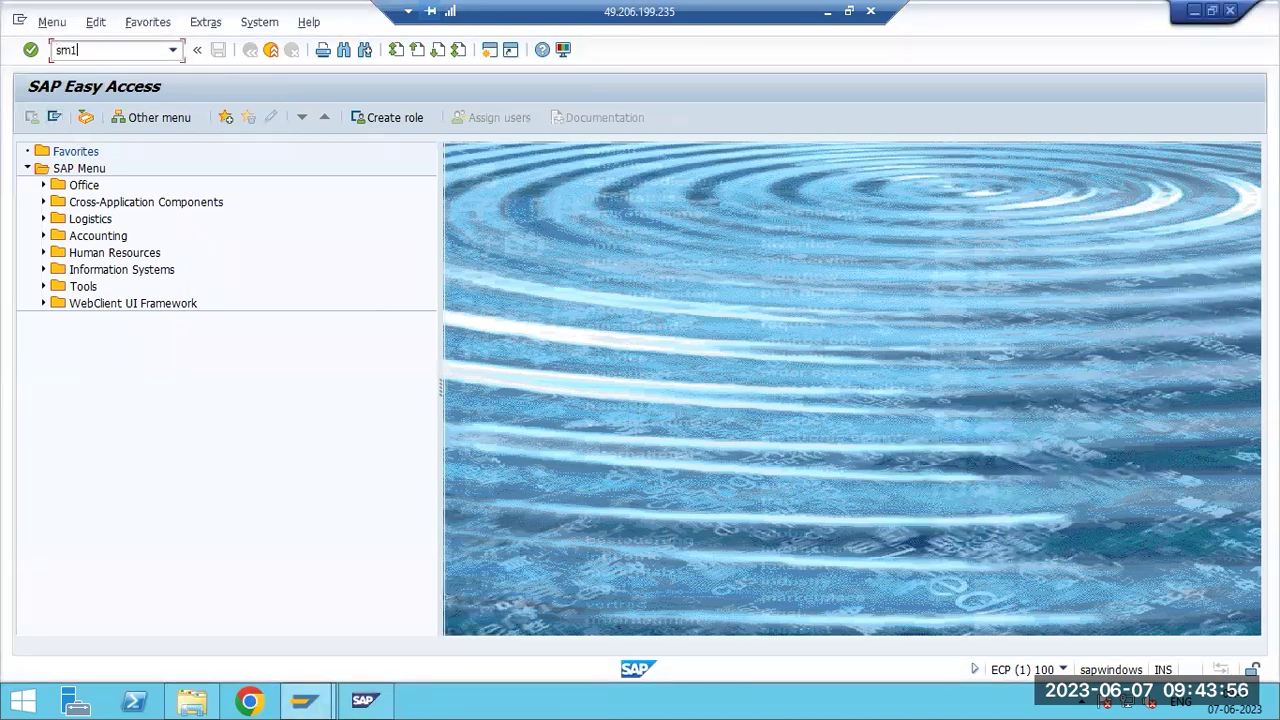
pyautogui.write('3')
pyautogui.press('Return')
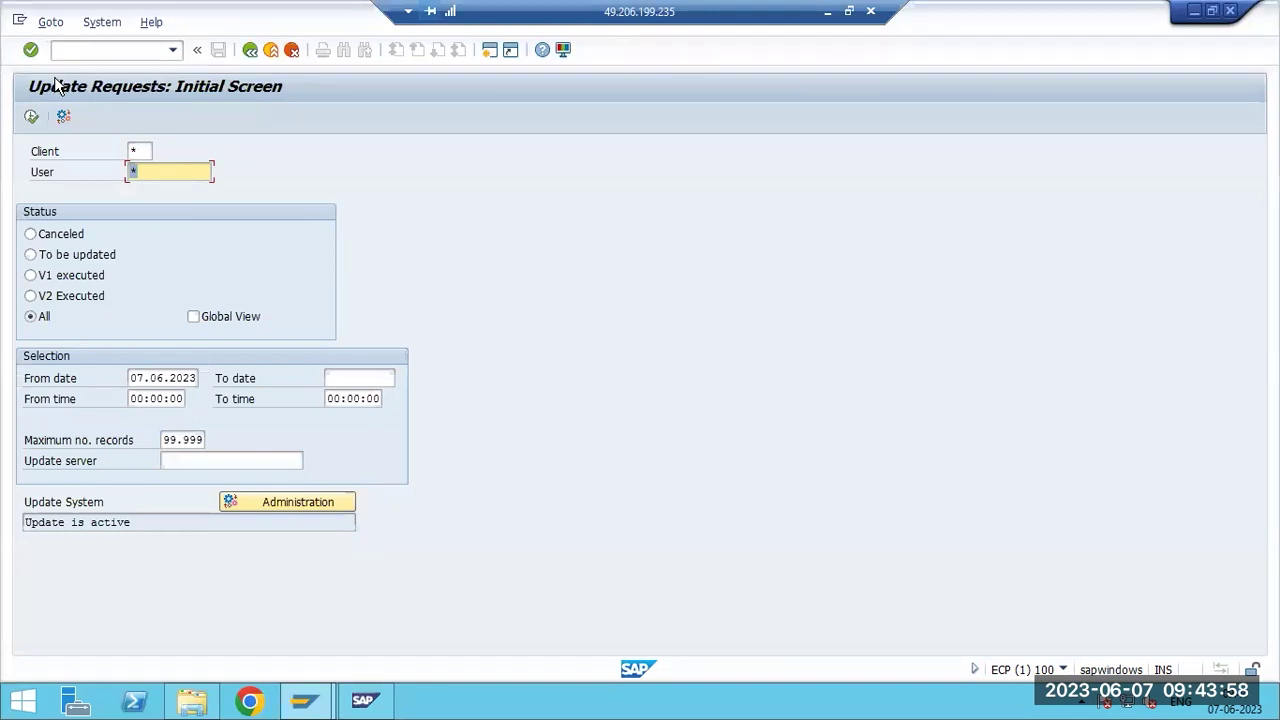
# List update records from 07.06.2023, then from 06.06.2023, finding none.
pyautogui.click(167, 377)
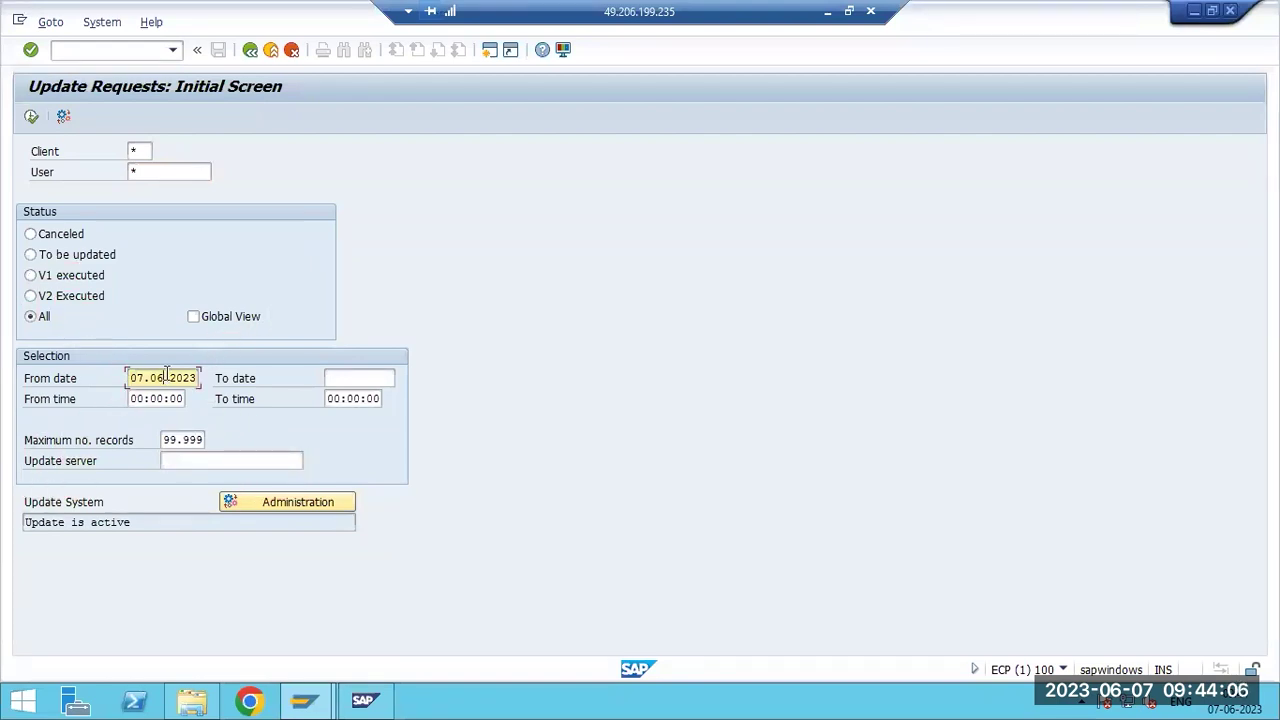
pyautogui.click(31, 119)
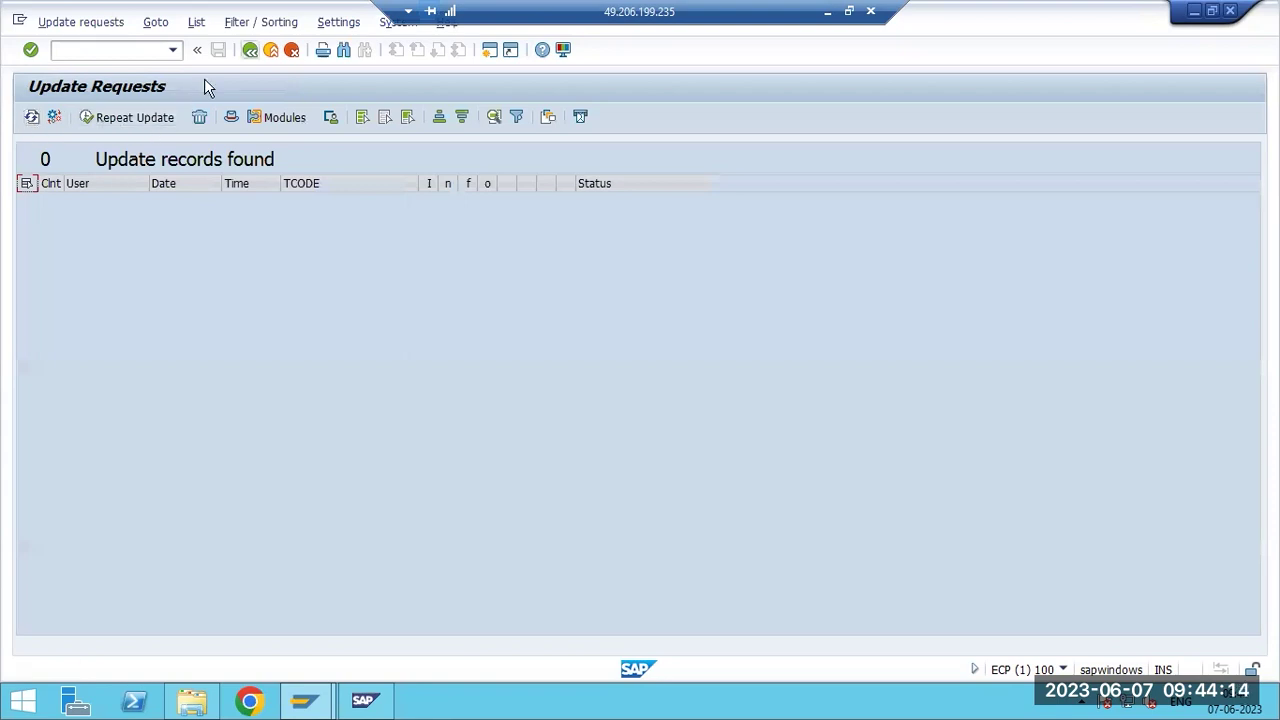
pyautogui.press('F3')
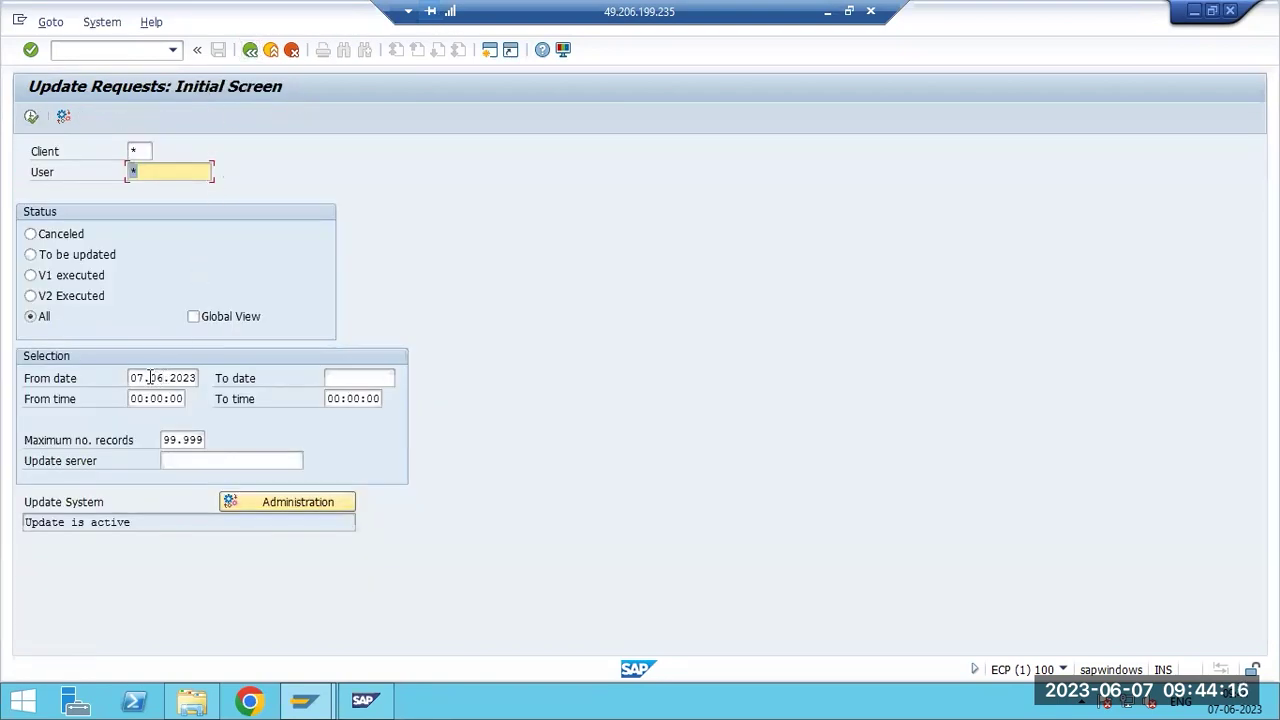
pyautogui.click(147, 376)
pyautogui.write('6')
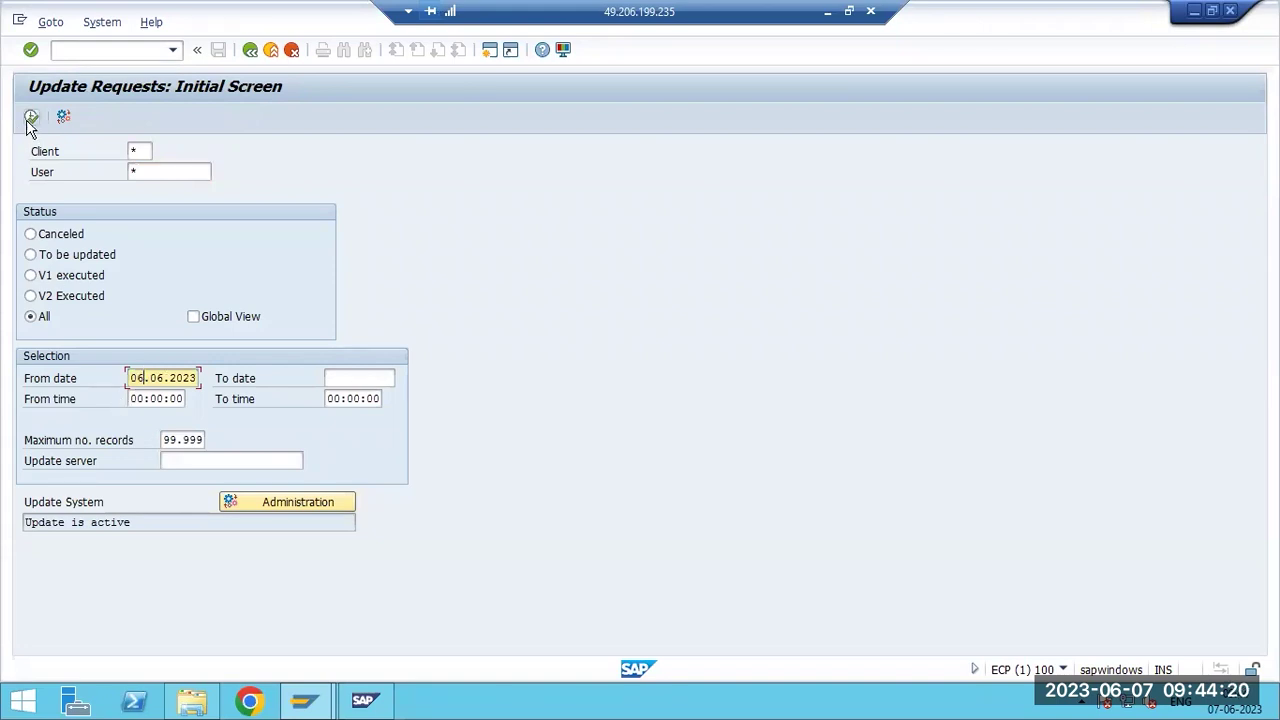
pyautogui.click(31, 119)
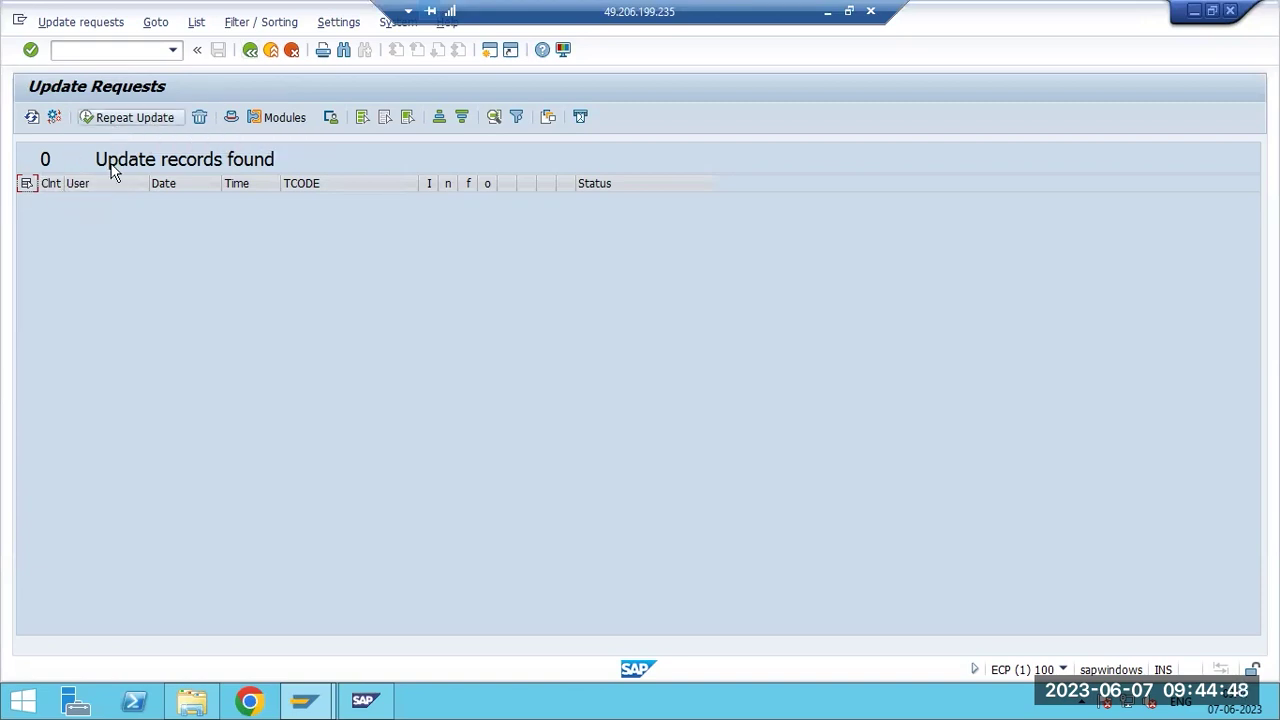
pyautogui.press('F3')
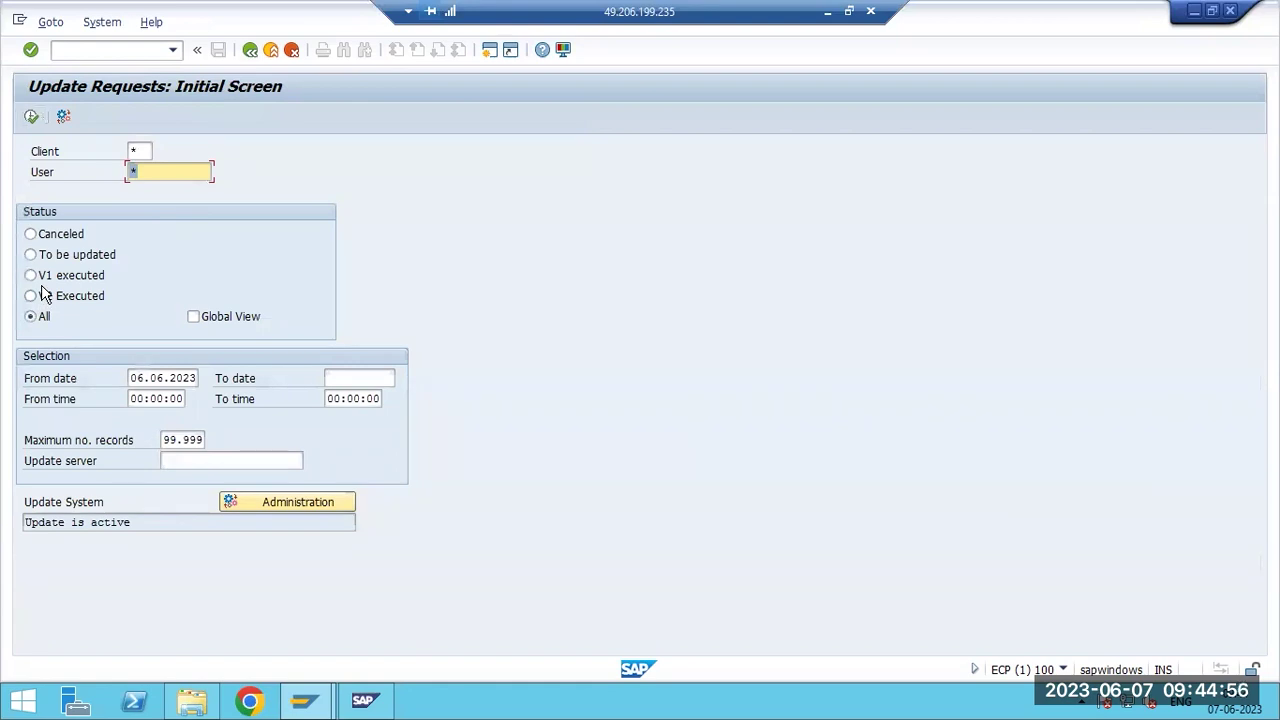
# Open Update Program Administration, showing the status 'Update is active'.
pyautogui.press('F3')
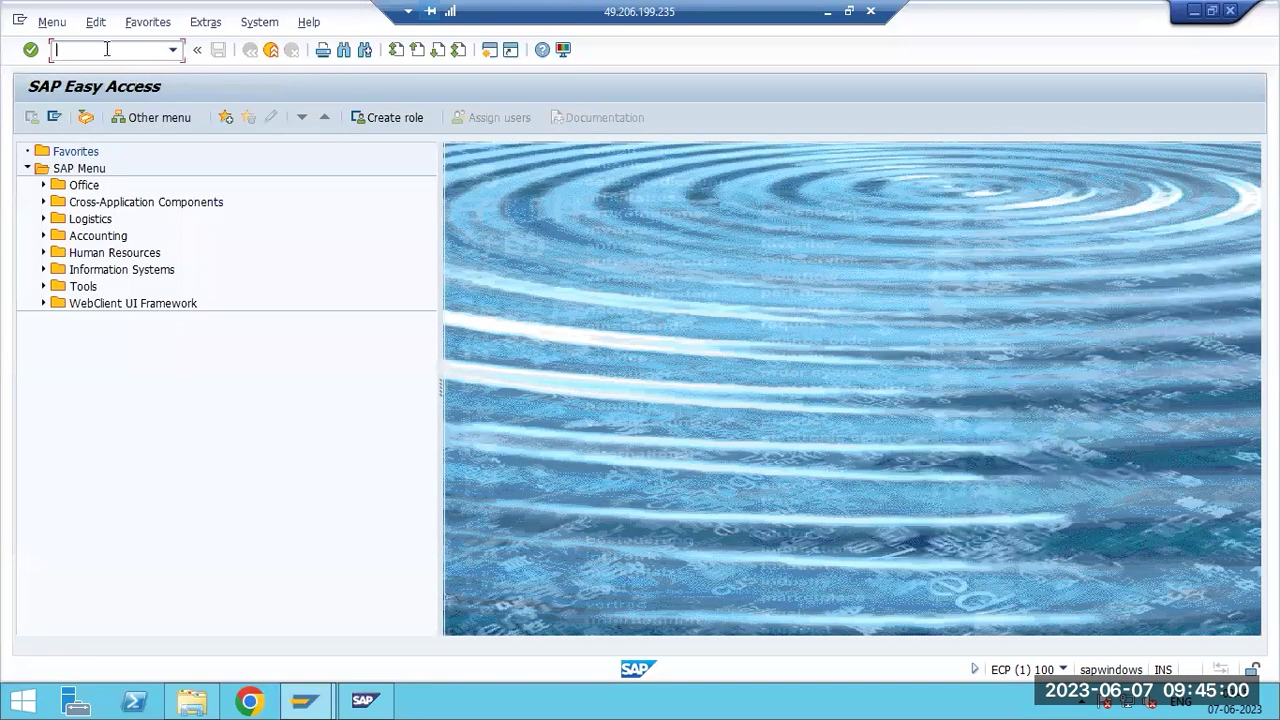
pyautogui.write('sm13')
pyautogui.press('Return')
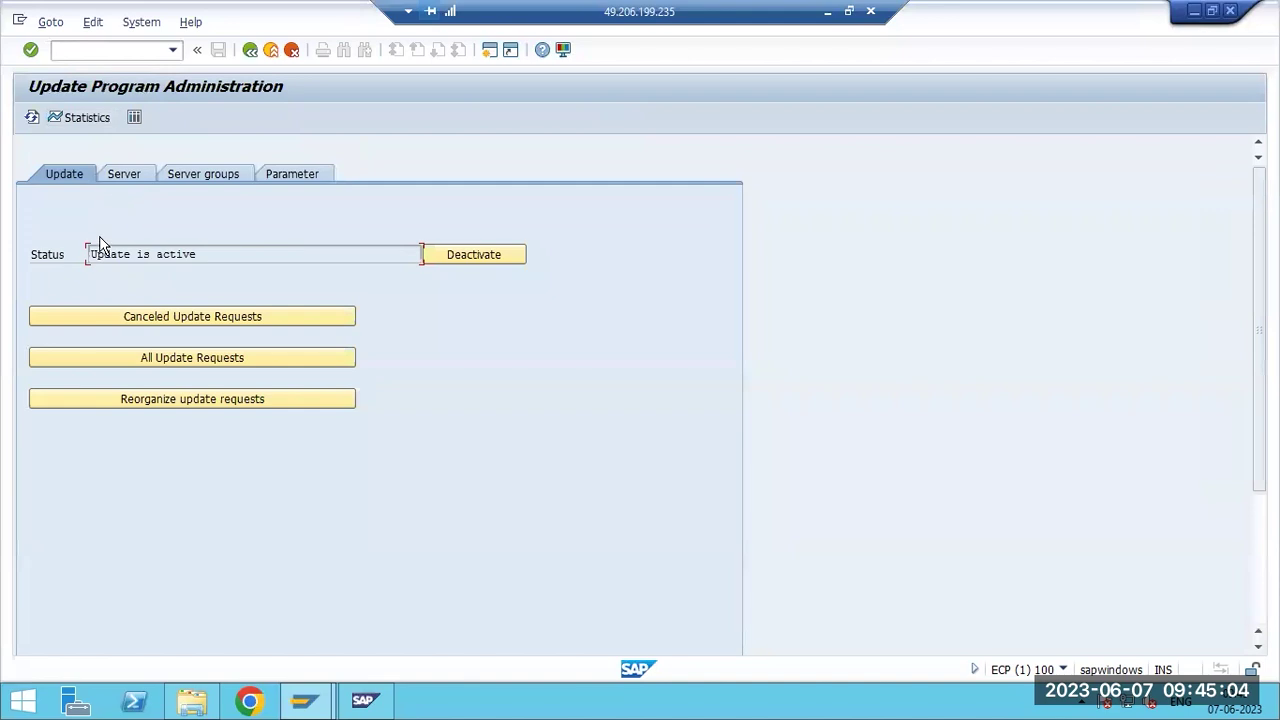
pyautogui.moveTo(91, 253); pyautogui.dragTo(352, 254)
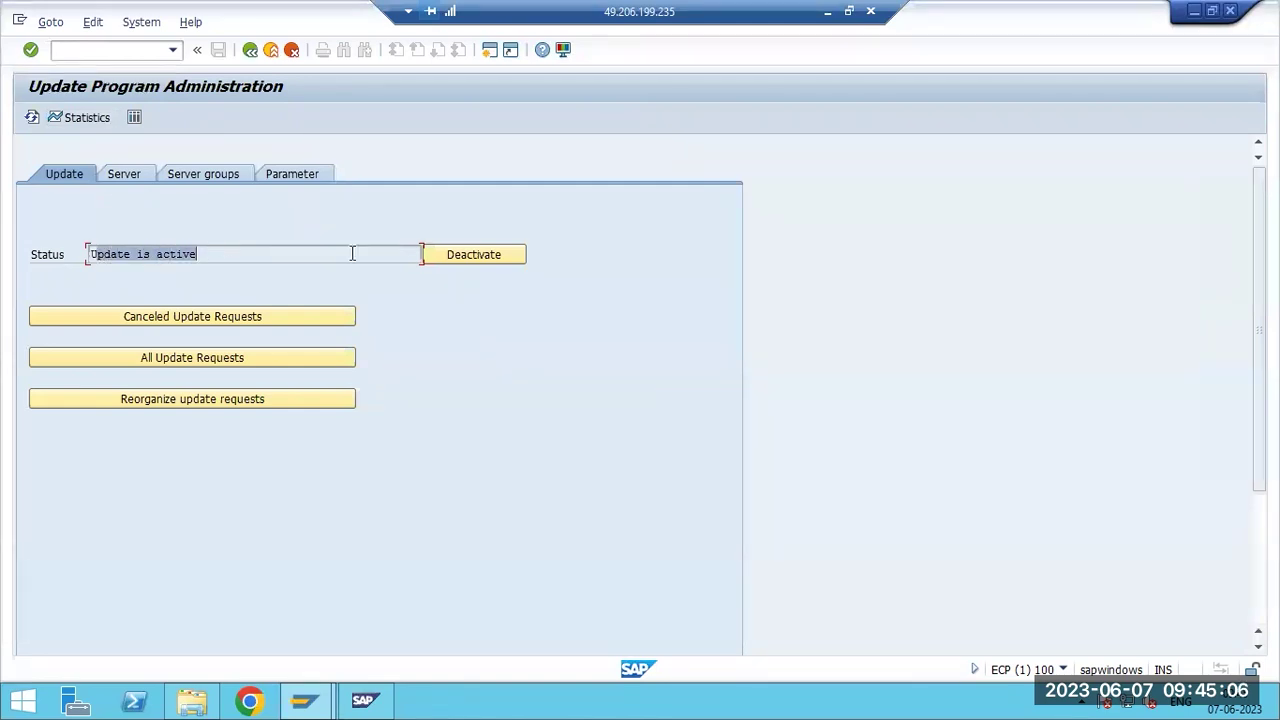
# Deactivate updating and open a second session at SAP Easy Access.
pyautogui.click(460, 256)
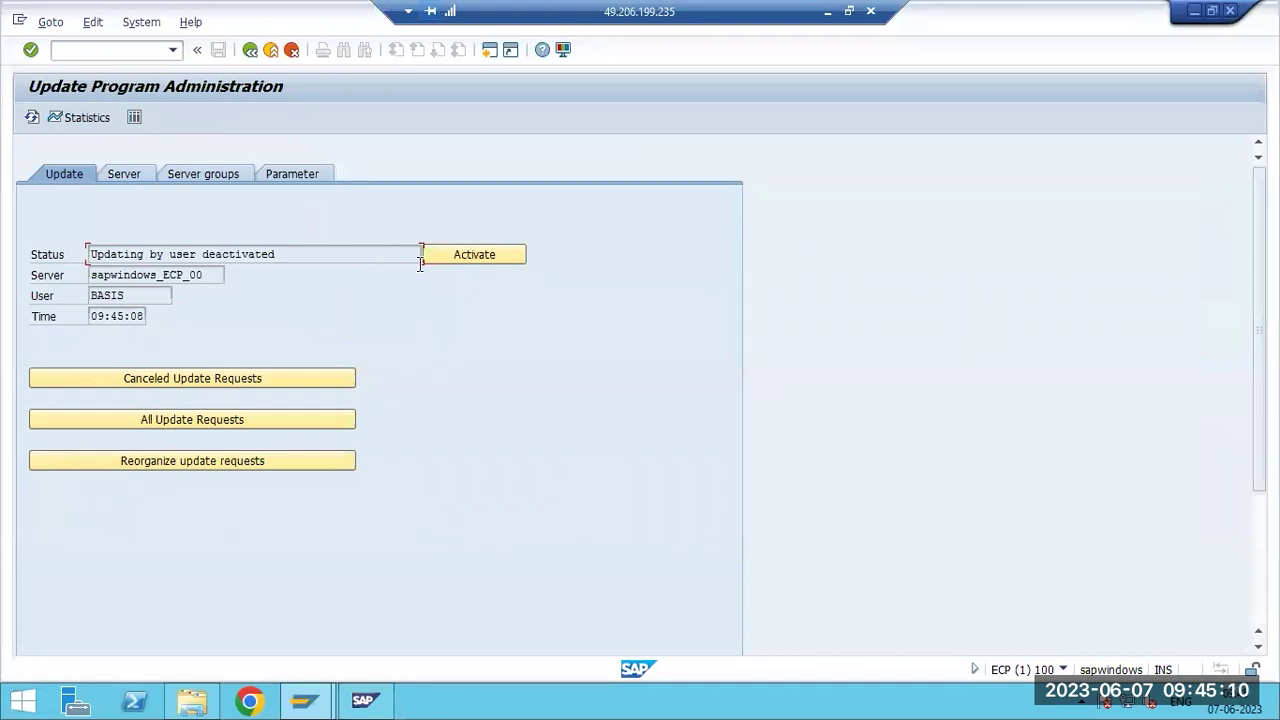
pyautogui.hotkey('ctrl', 'n')
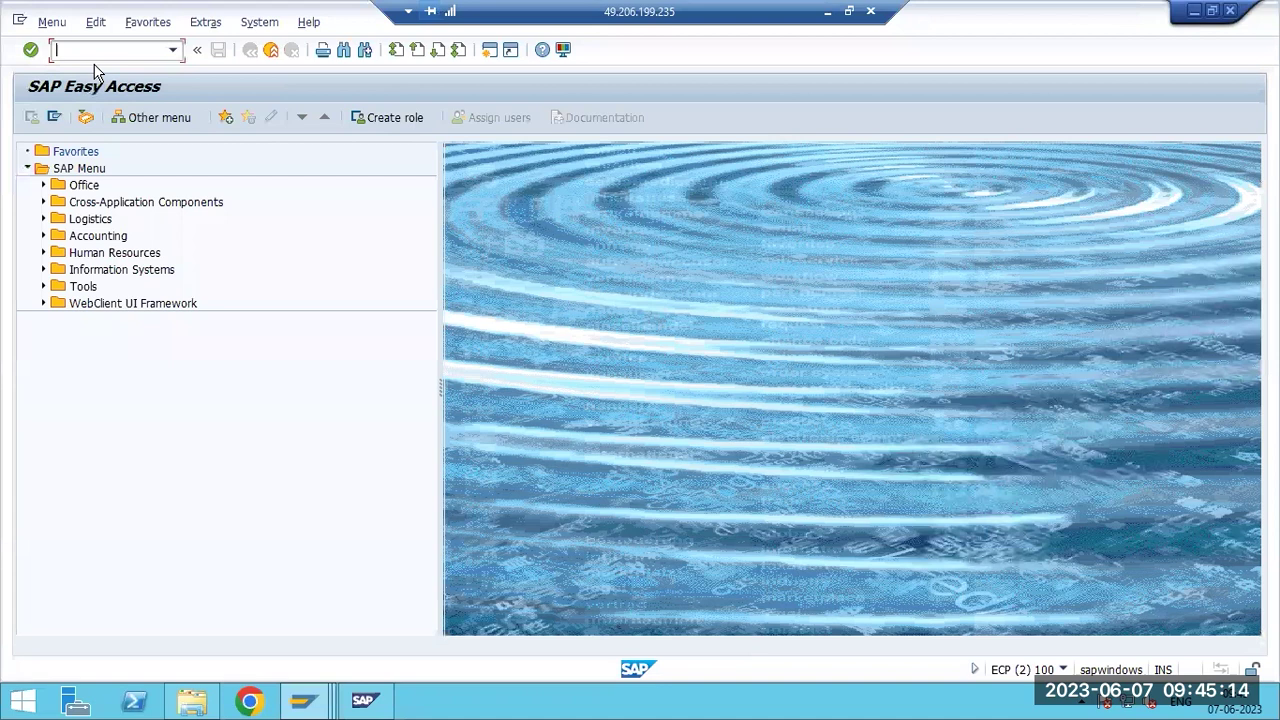
# Check the logon groups in SMLG and return to the main menu.
pyautogui.write('smlg')
pyautogui.press('Return')
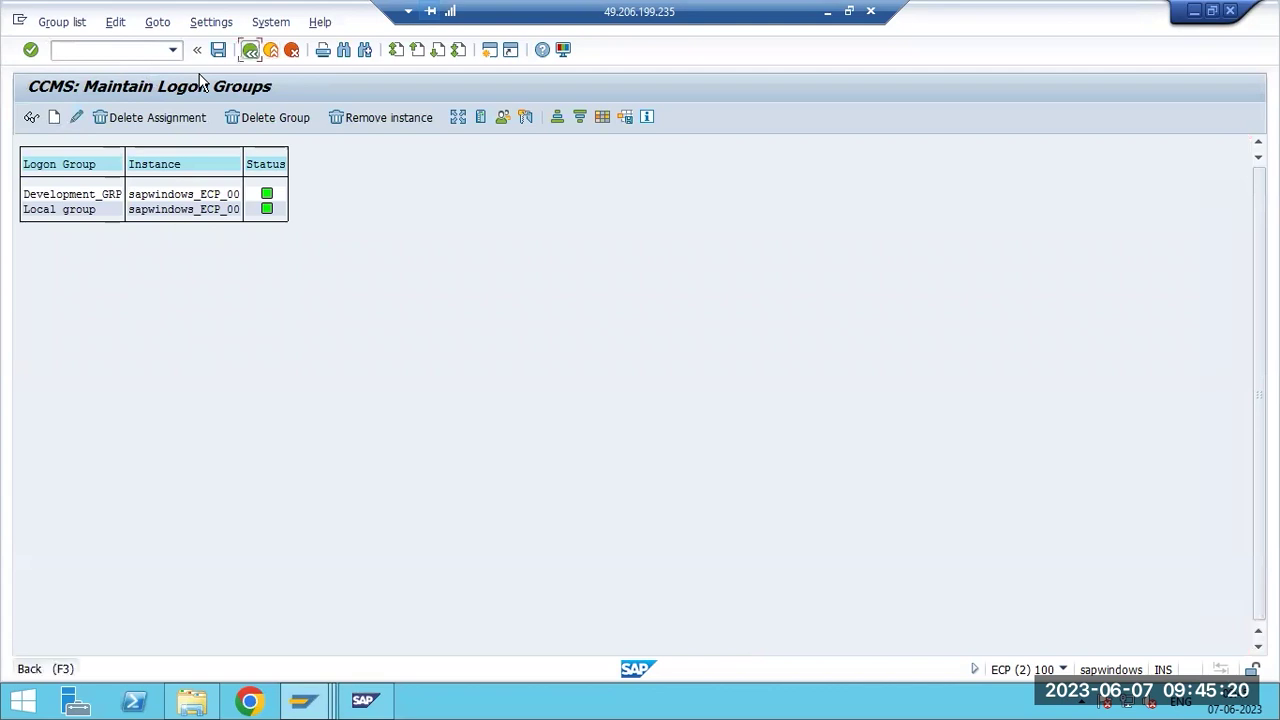
pyautogui.press('F3')
# In SU01, create user BASIS1 as a copy of DDIC and start entering its password.
pyautogui.write('su01')
pyautogui.press('Return')
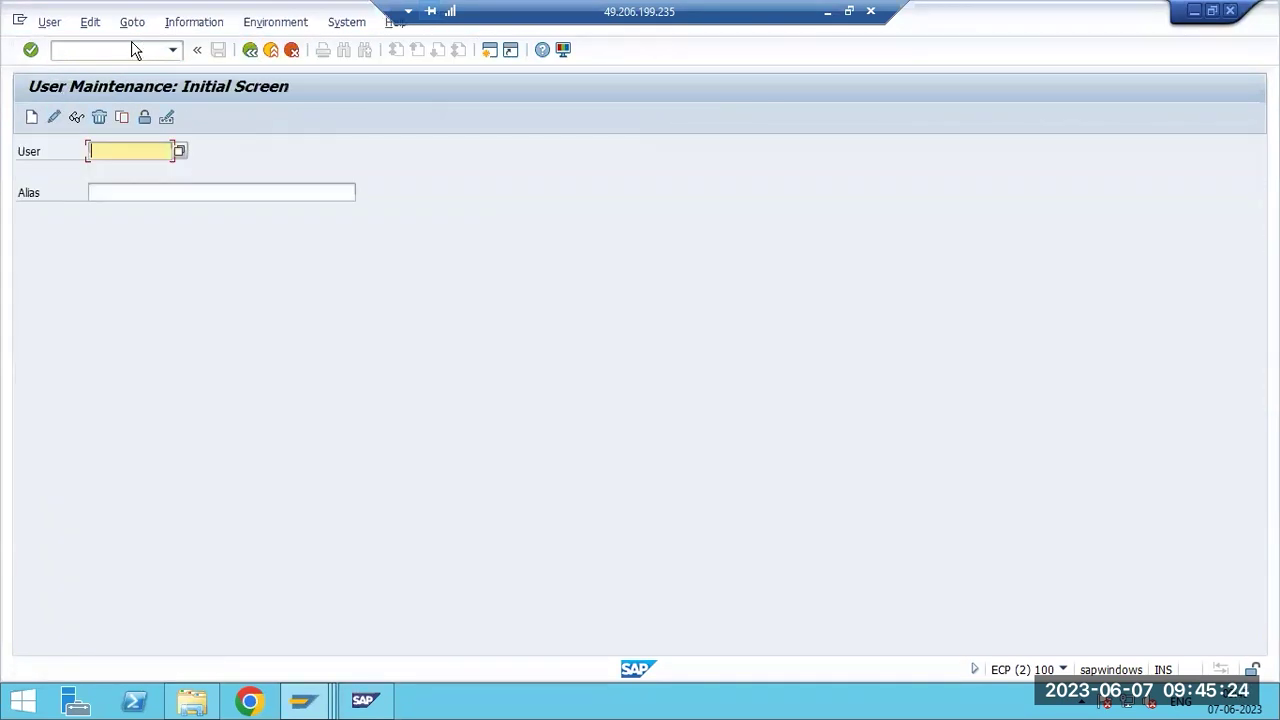
pyautogui.write('BASIS1')
pyautogui.click(121, 117)
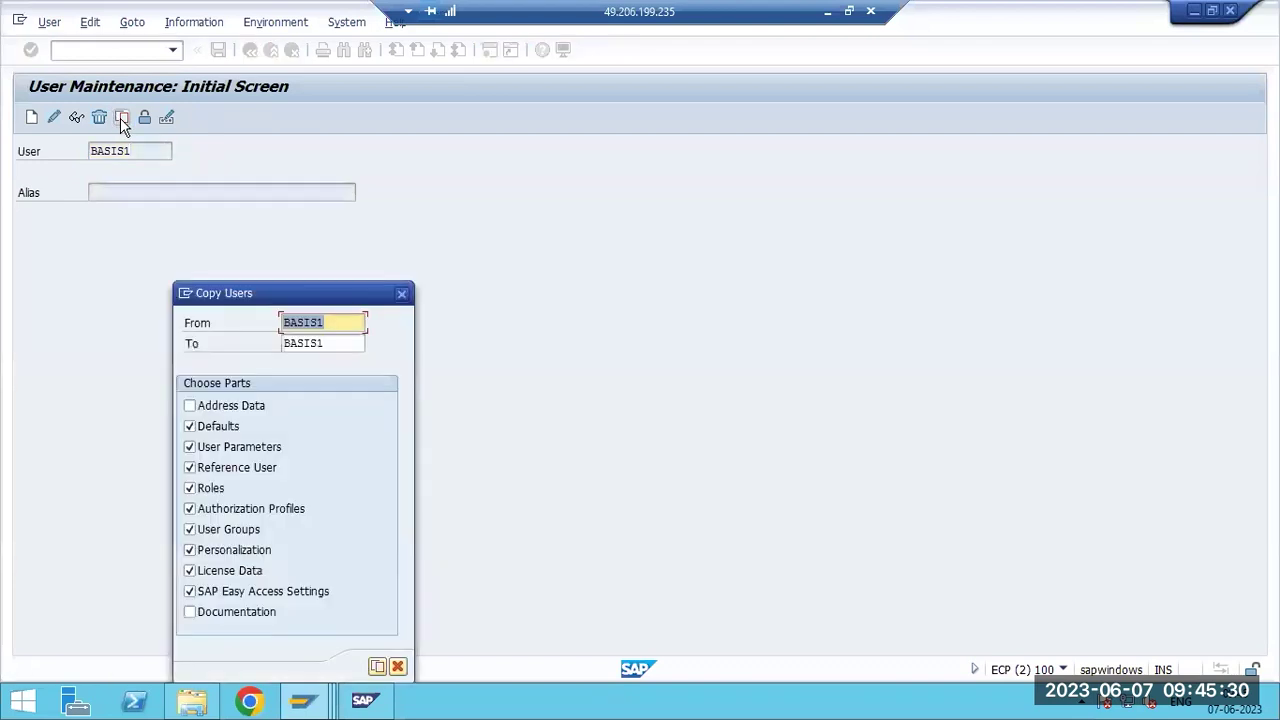
pyautogui.write('DDIC')
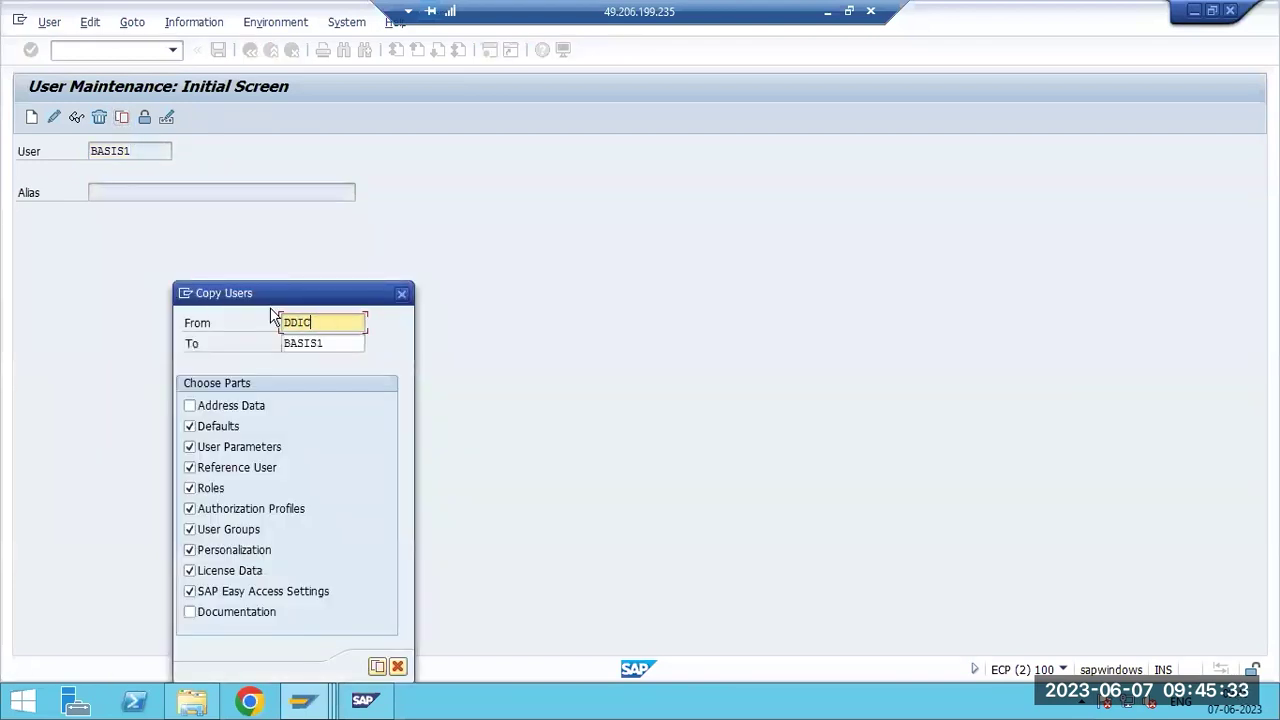
pyautogui.press('Return')
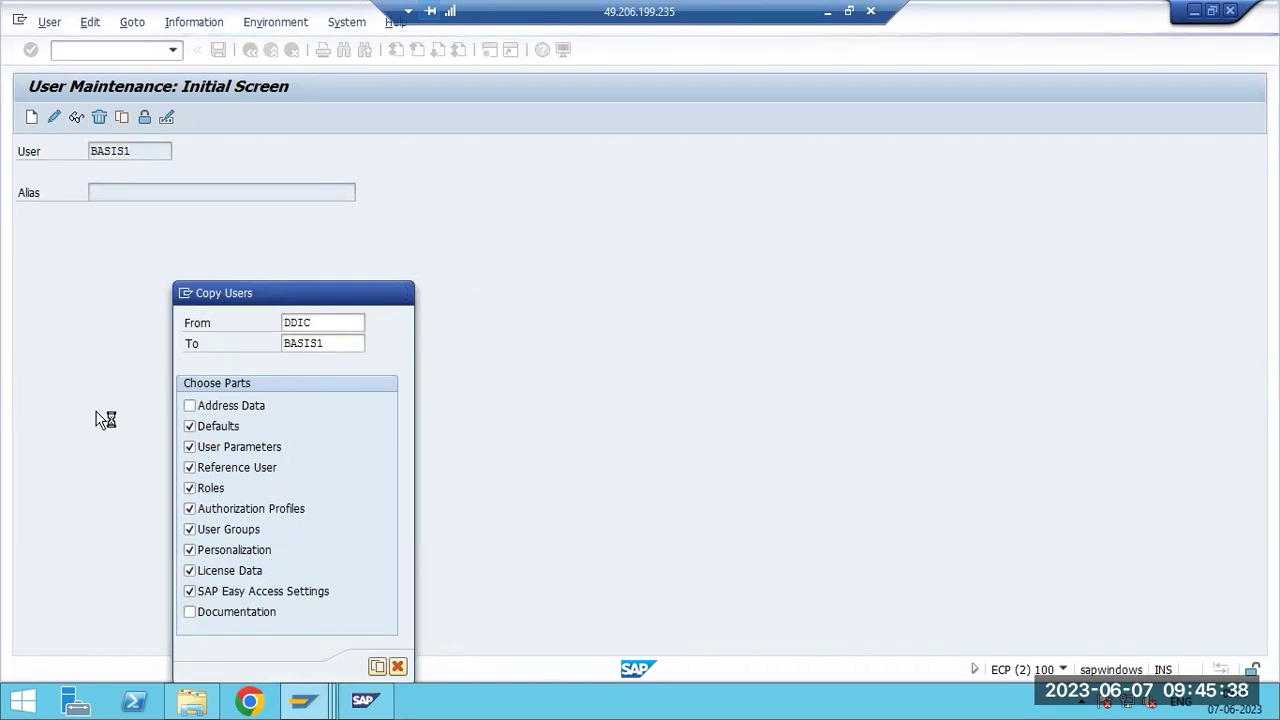
pyautogui.click(229, 358)
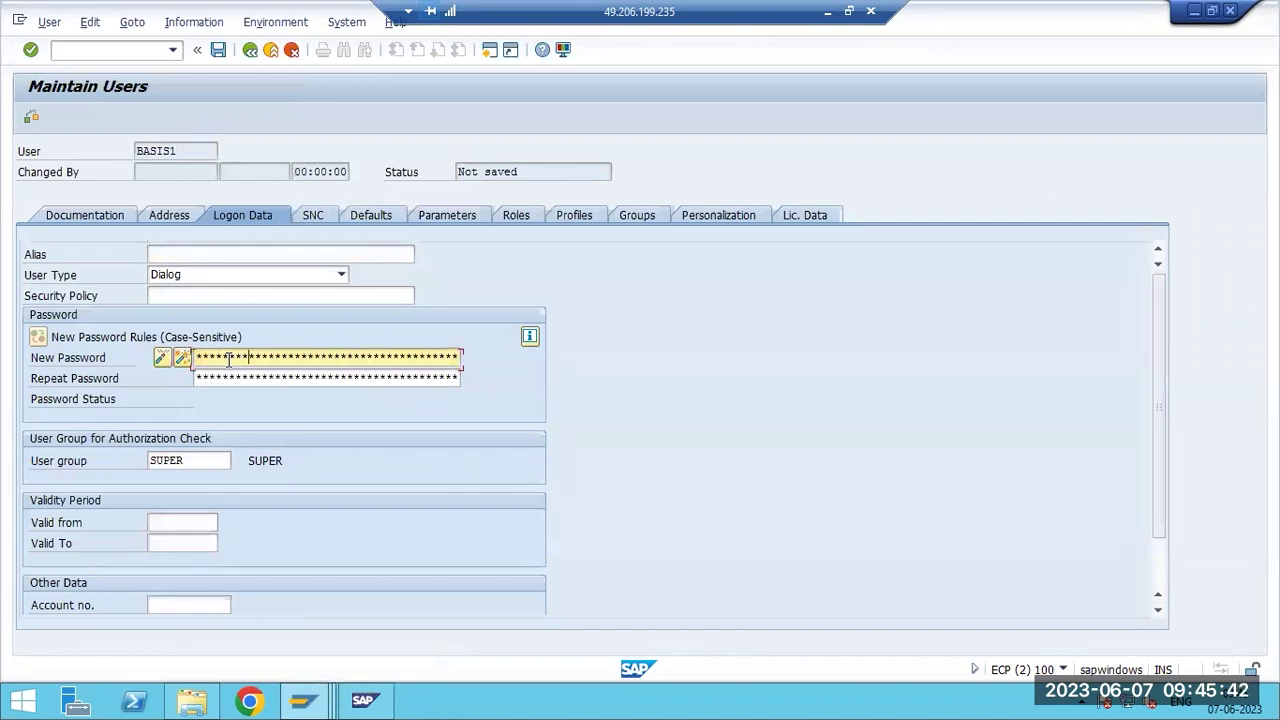
# Repeat the password and save BASIS1, glancing at the update administration window meanwhile.
pyautogui.press('Tab')
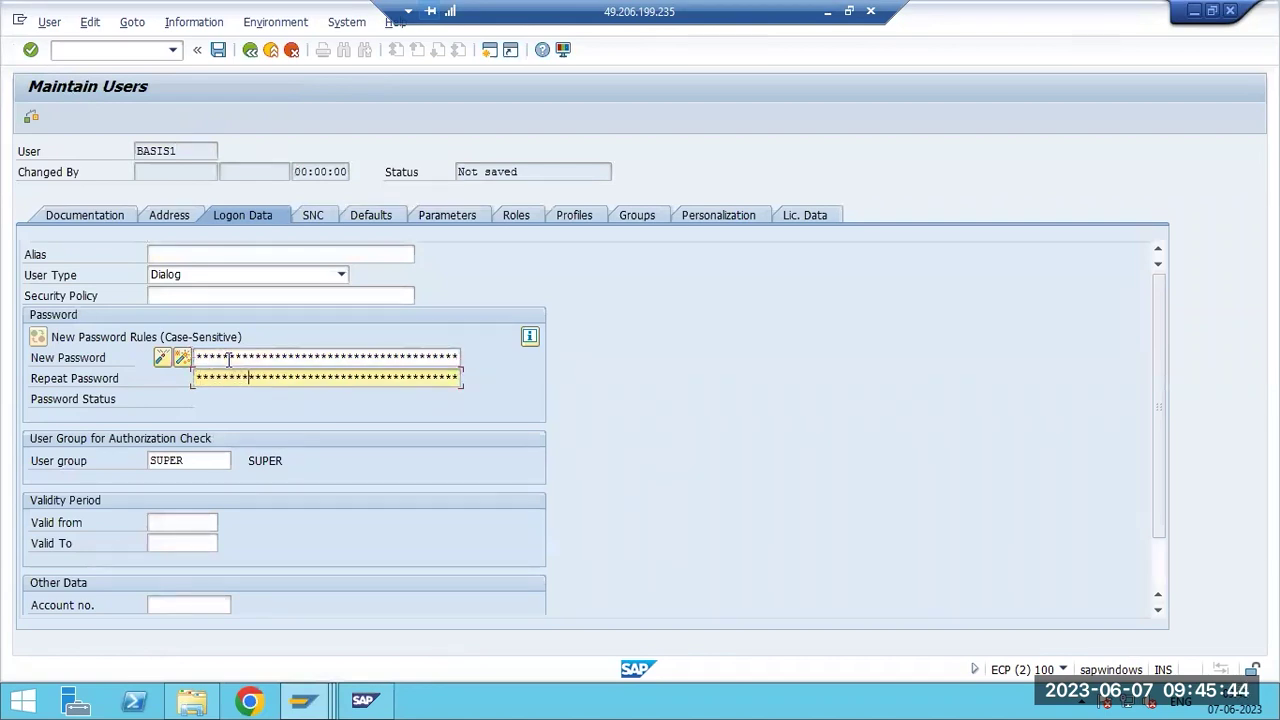
pyautogui.hotkey('ctrl', 's')
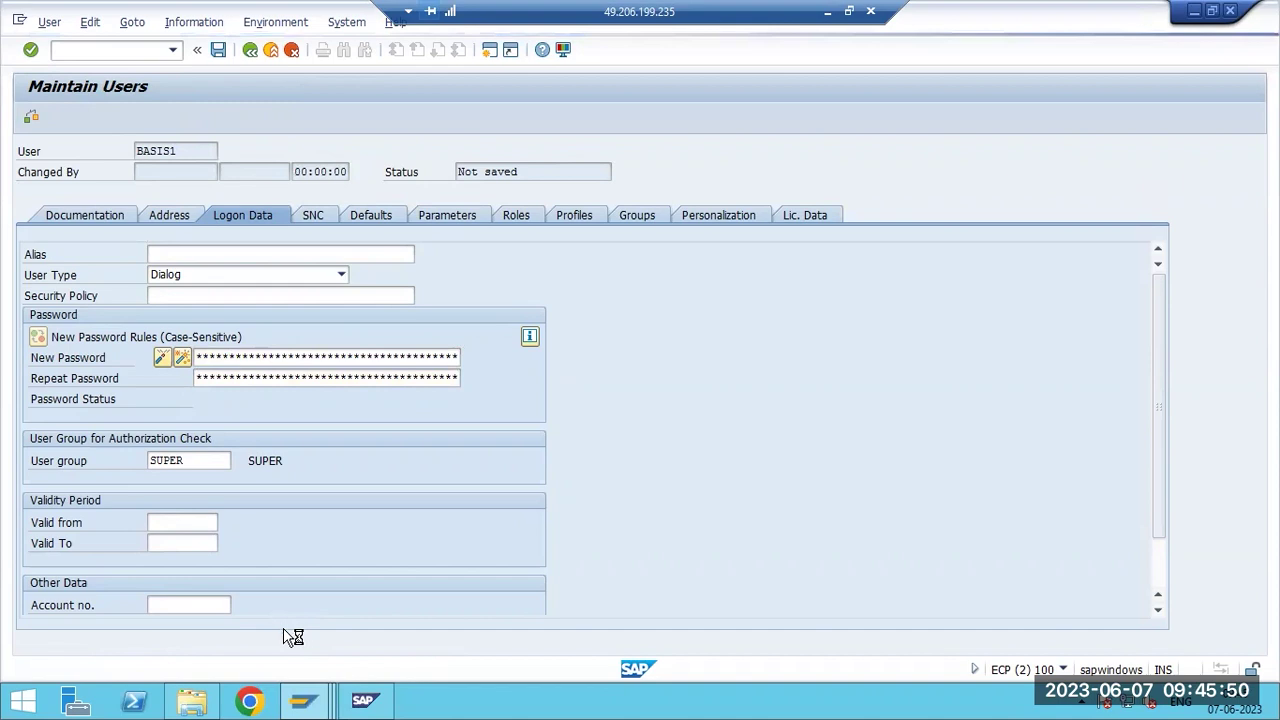
pyautogui.moveTo(305, 700)
pyautogui.click(341, 612)
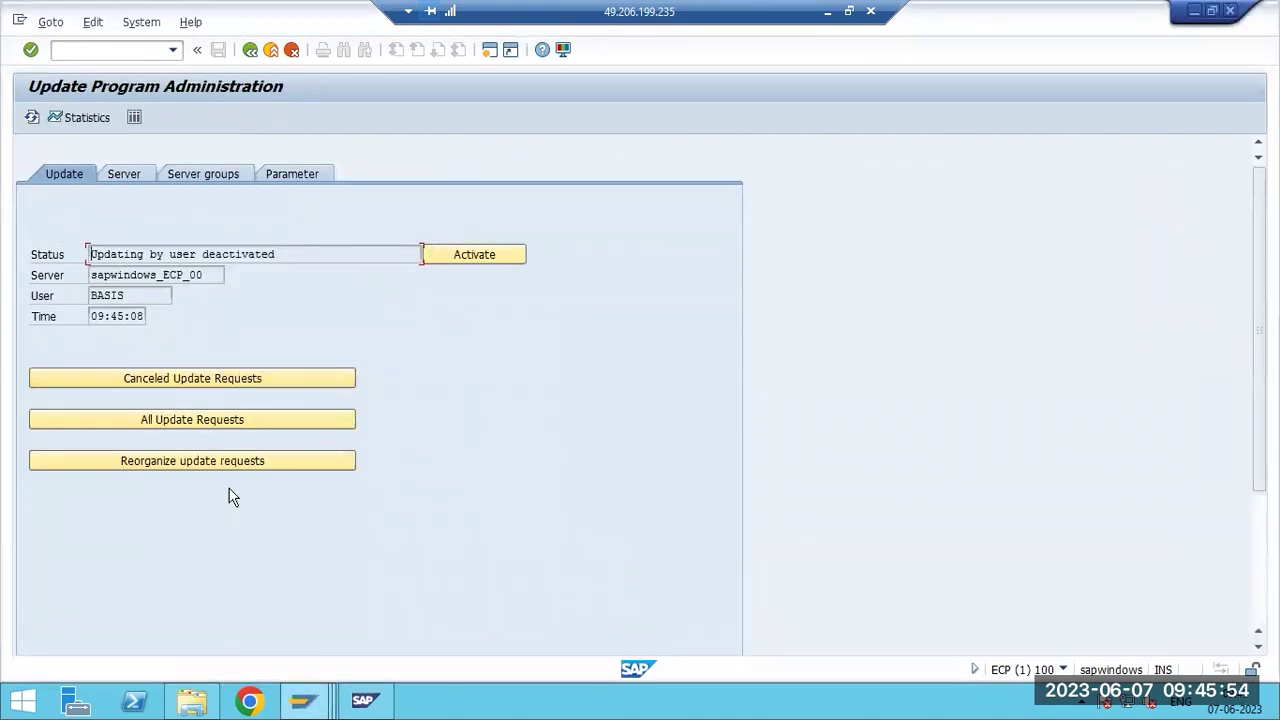
pyautogui.moveTo(305, 700)
pyautogui.click(440, 628)
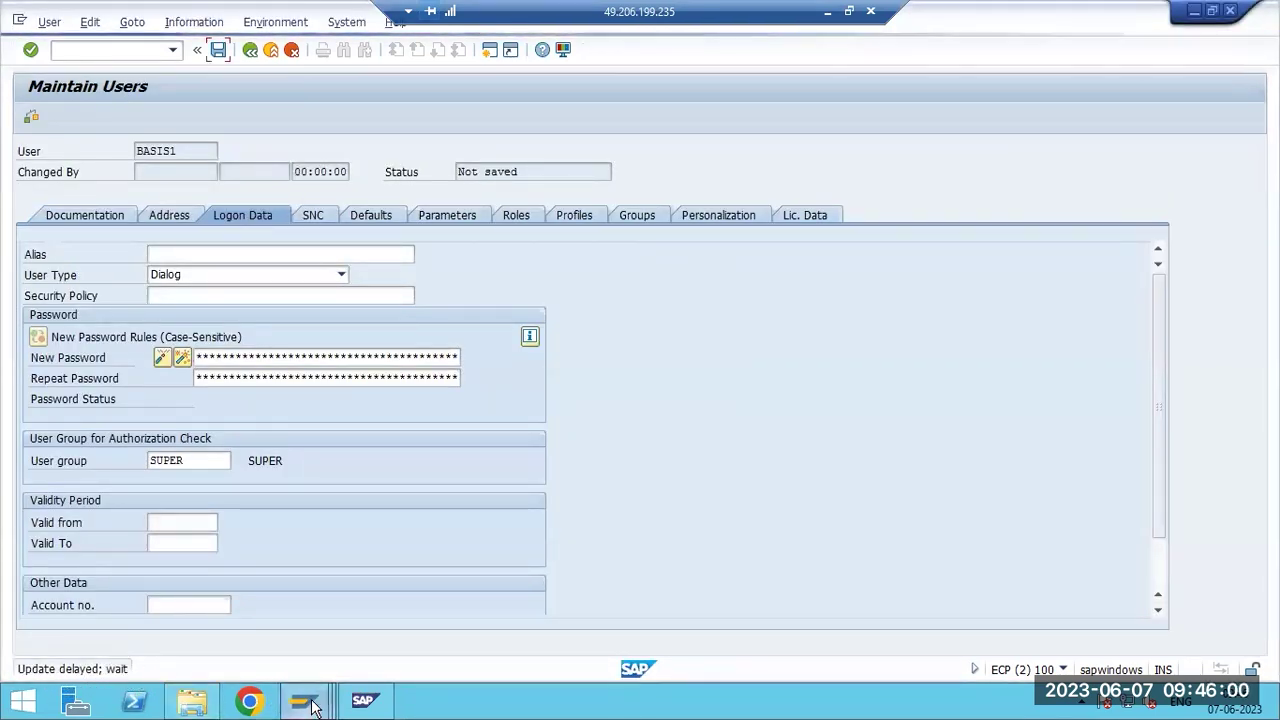
# In SM13, list current update requests, selecting and refreshing the pending SU01 record.
pyautogui.moveTo(305, 700)
pyautogui.click(357, 606)
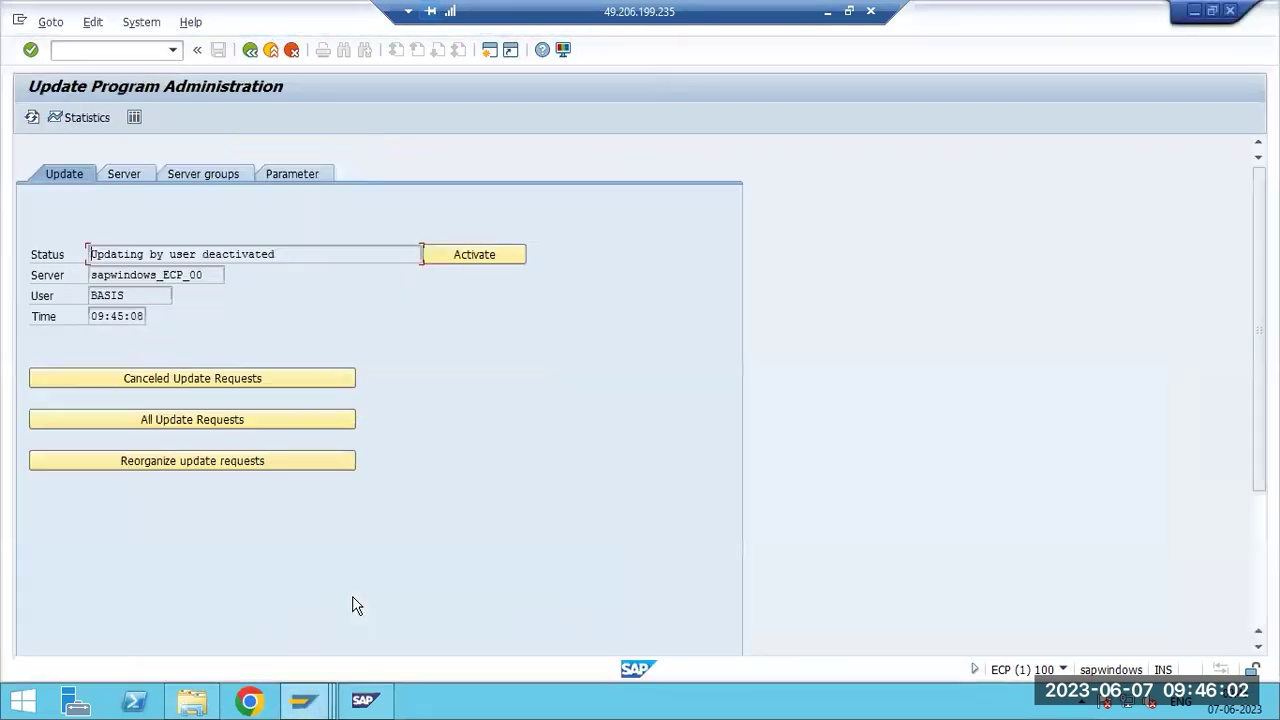
pyautogui.press('F3')
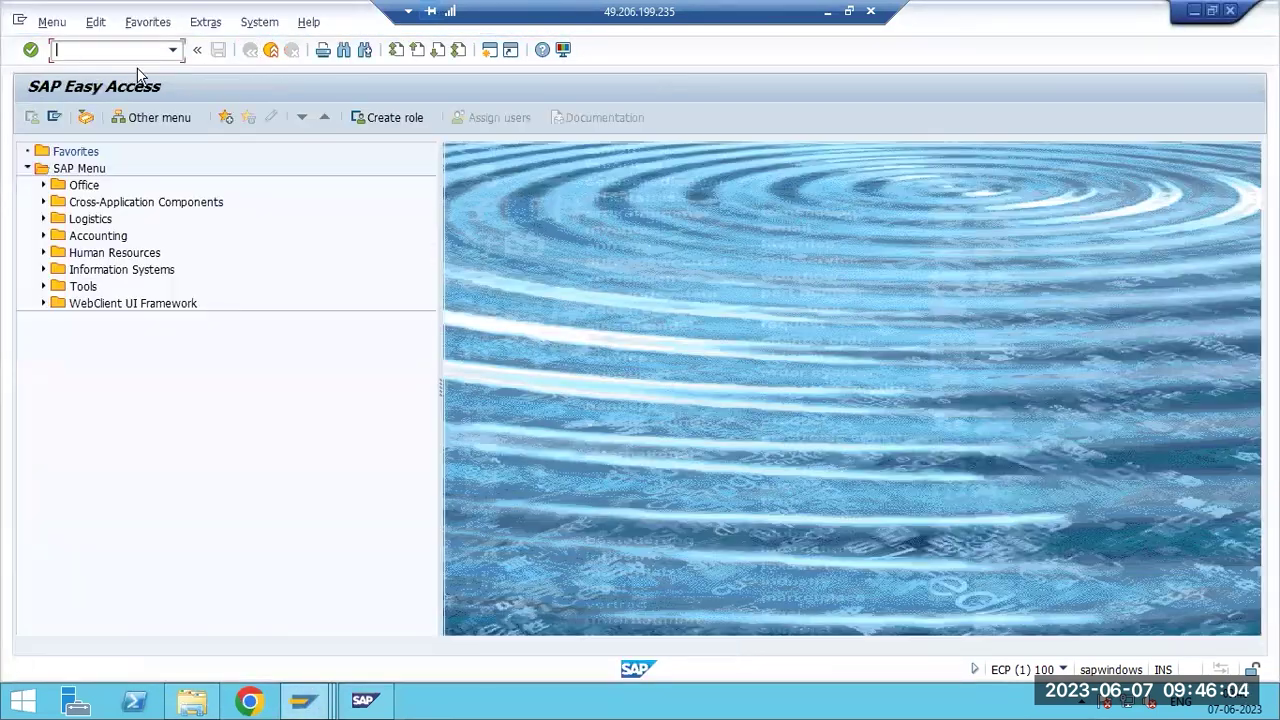
pyautogui.write('sm13')
pyautogui.press('Return')
pyautogui.click(31, 117)
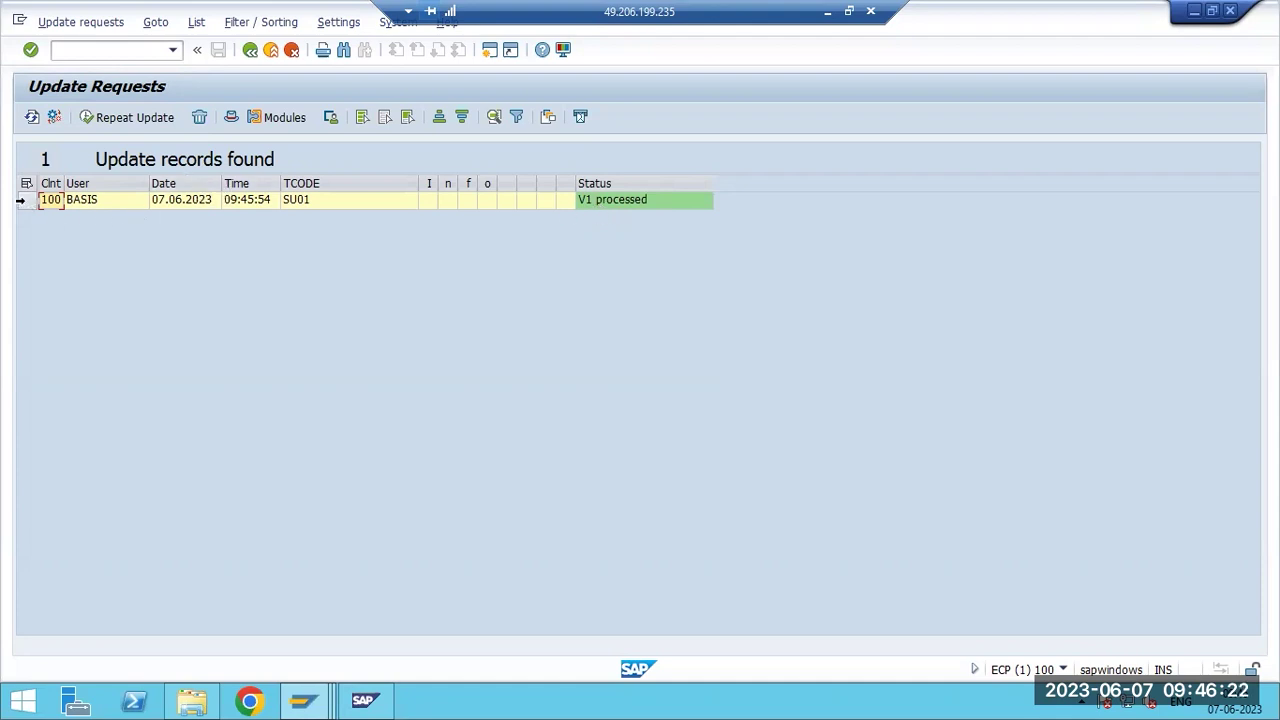
pyautogui.click(25, 200)
pyautogui.click(31, 117)
# From the user maintenance window, open a new session and run SM14.
pyautogui.click(297, 706)
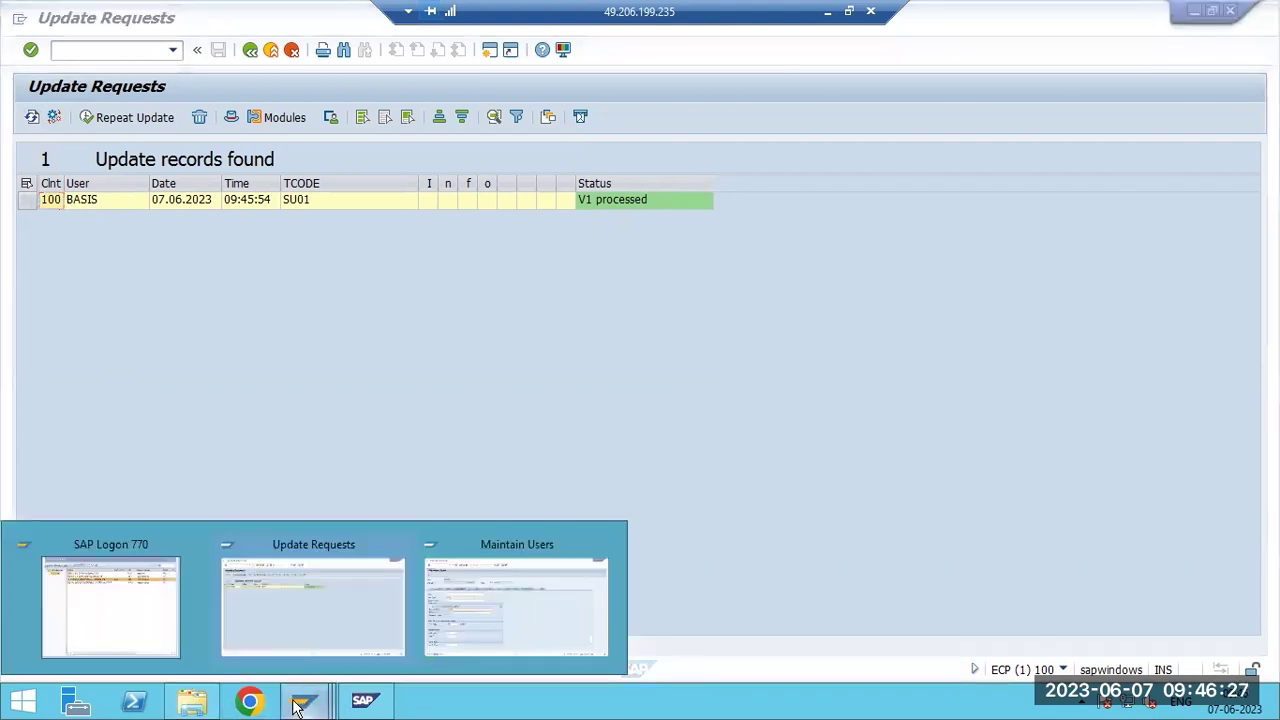
pyautogui.click(469, 603)
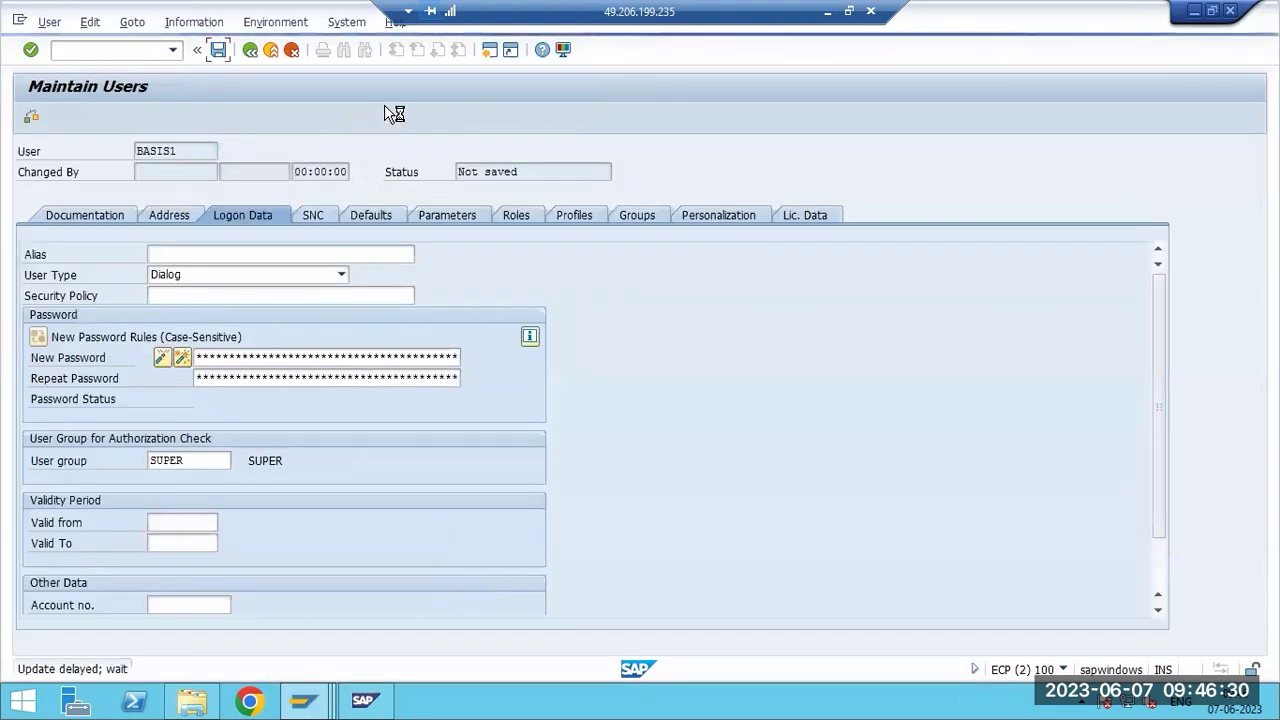
pyautogui.click(19, 19)
pyautogui.click(75, 165)
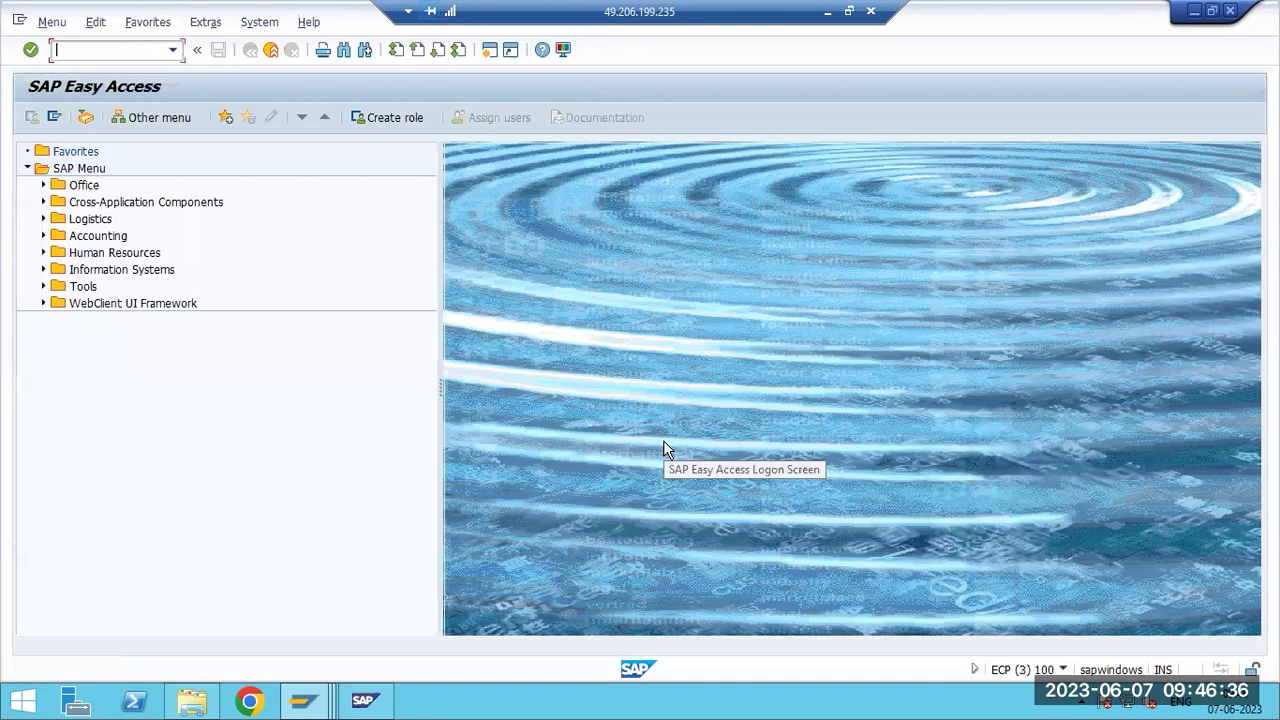
pyautogui.write('sm14')
pyautogui.press('Return')
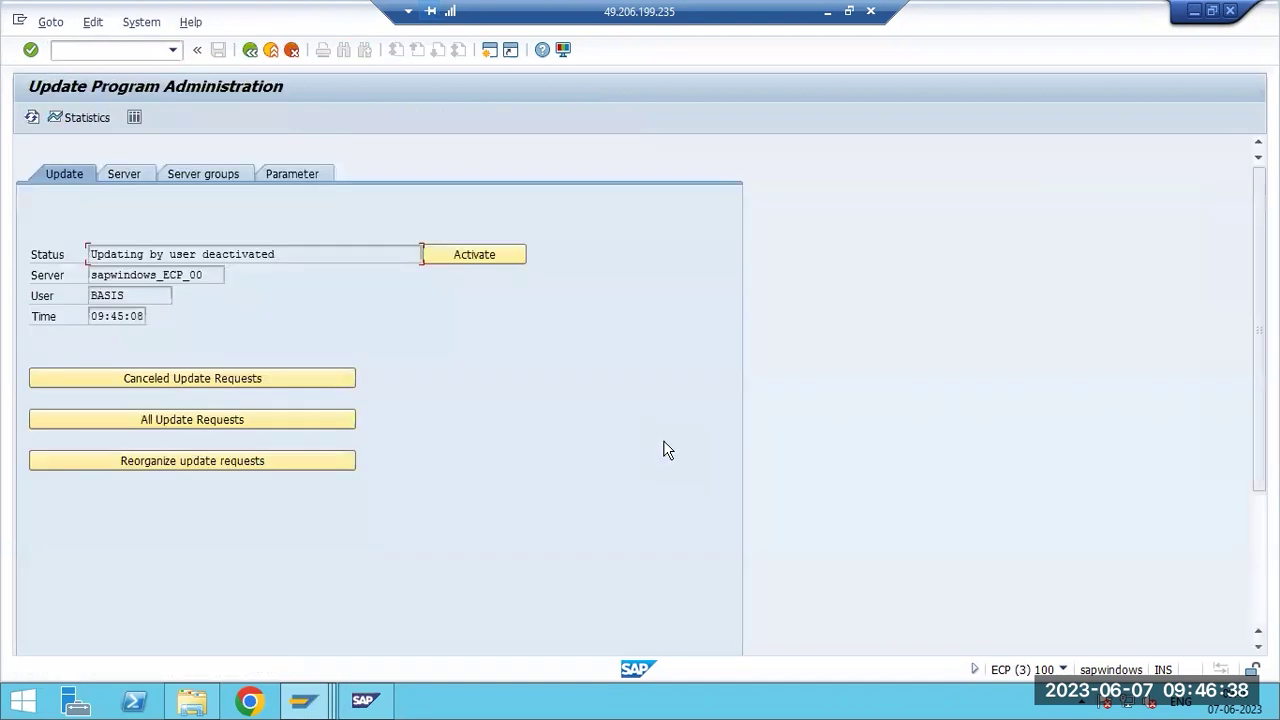
# Reactivate updating in SM14, refresh SM13 twice, then return to the SU01 window for user BASIS1.
pyautogui.click(466, 256)
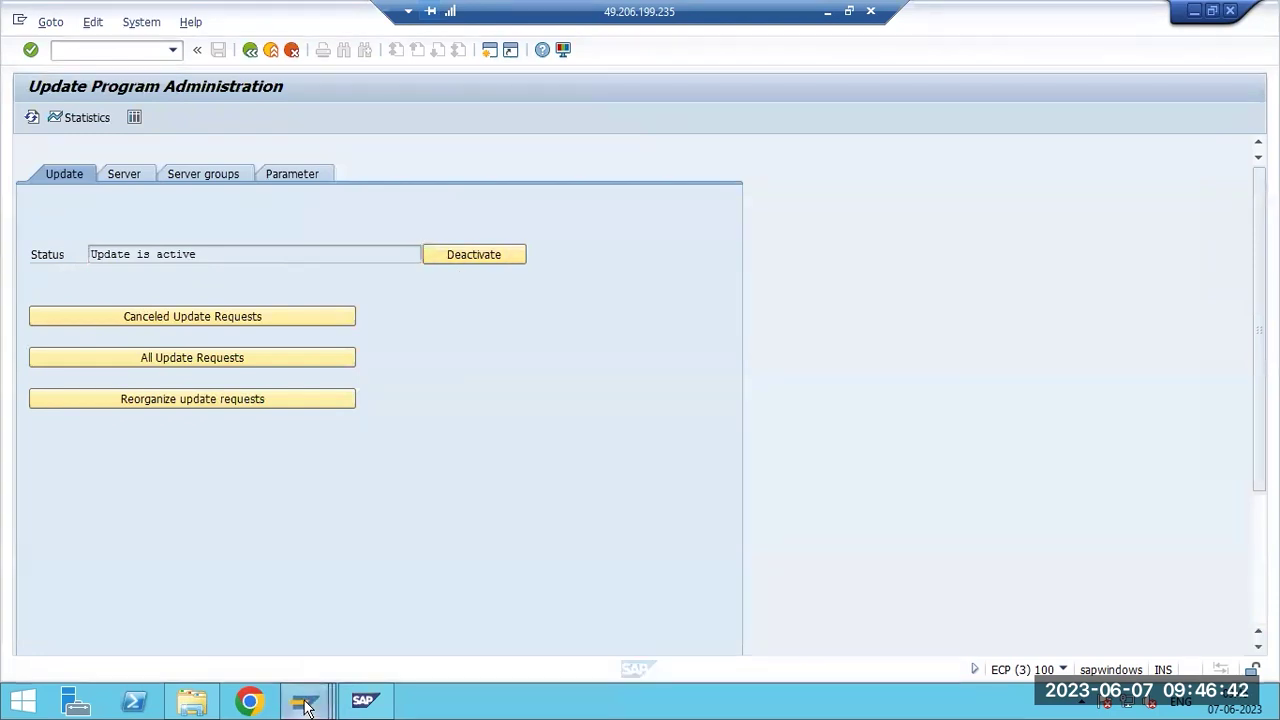
pyautogui.moveTo(305, 707)
pyautogui.click(324, 614)
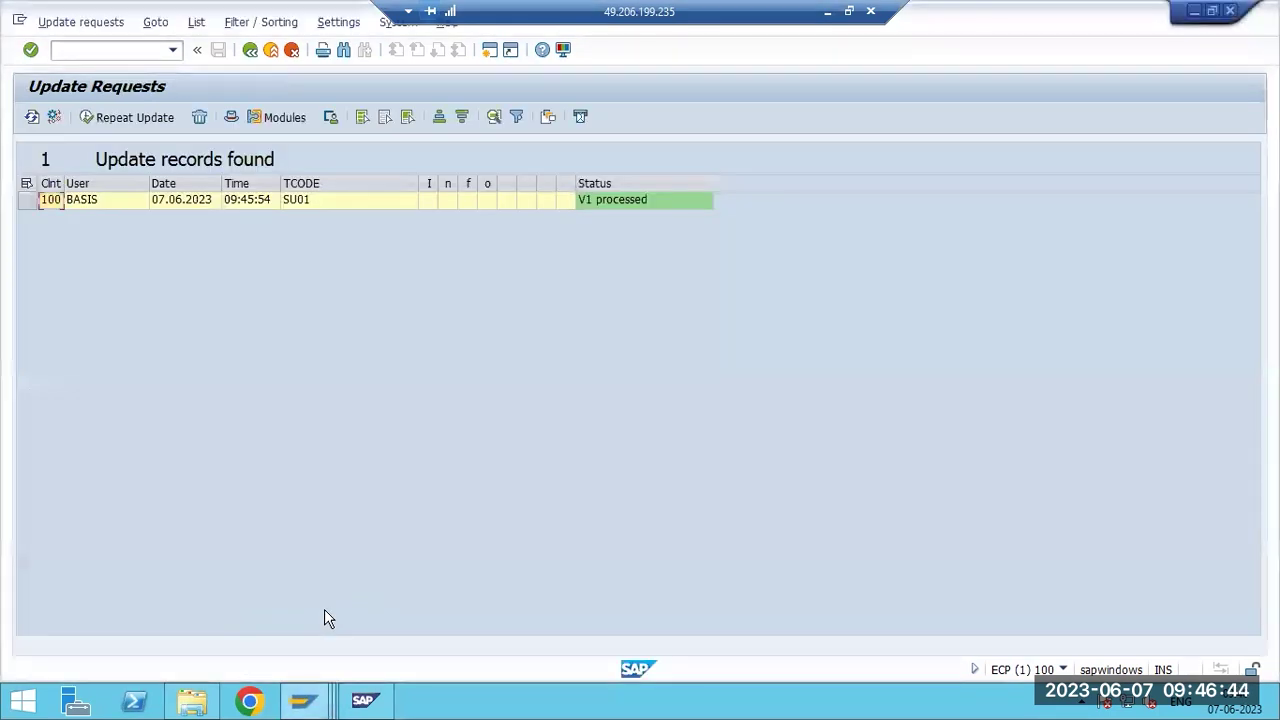
pyautogui.click(31, 118)
pyautogui.click(31, 118)
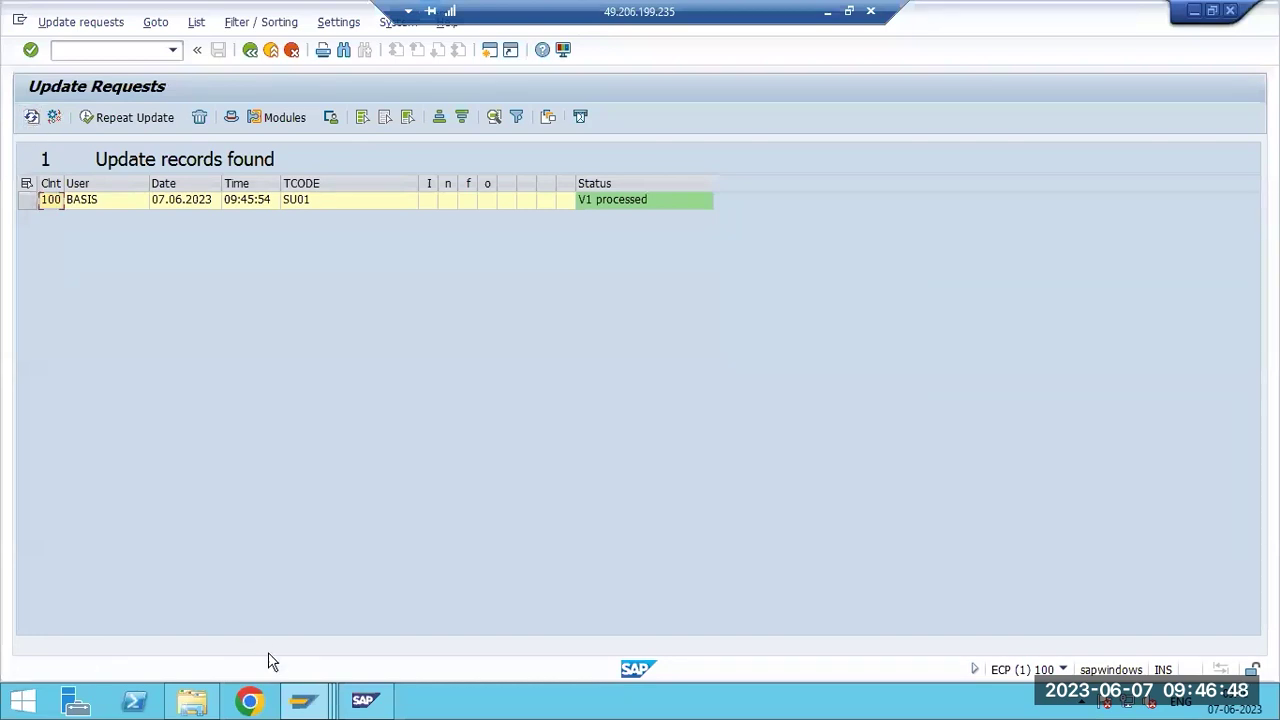
pyautogui.moveTo(305, 702)
pyautogui.click(471, 580)
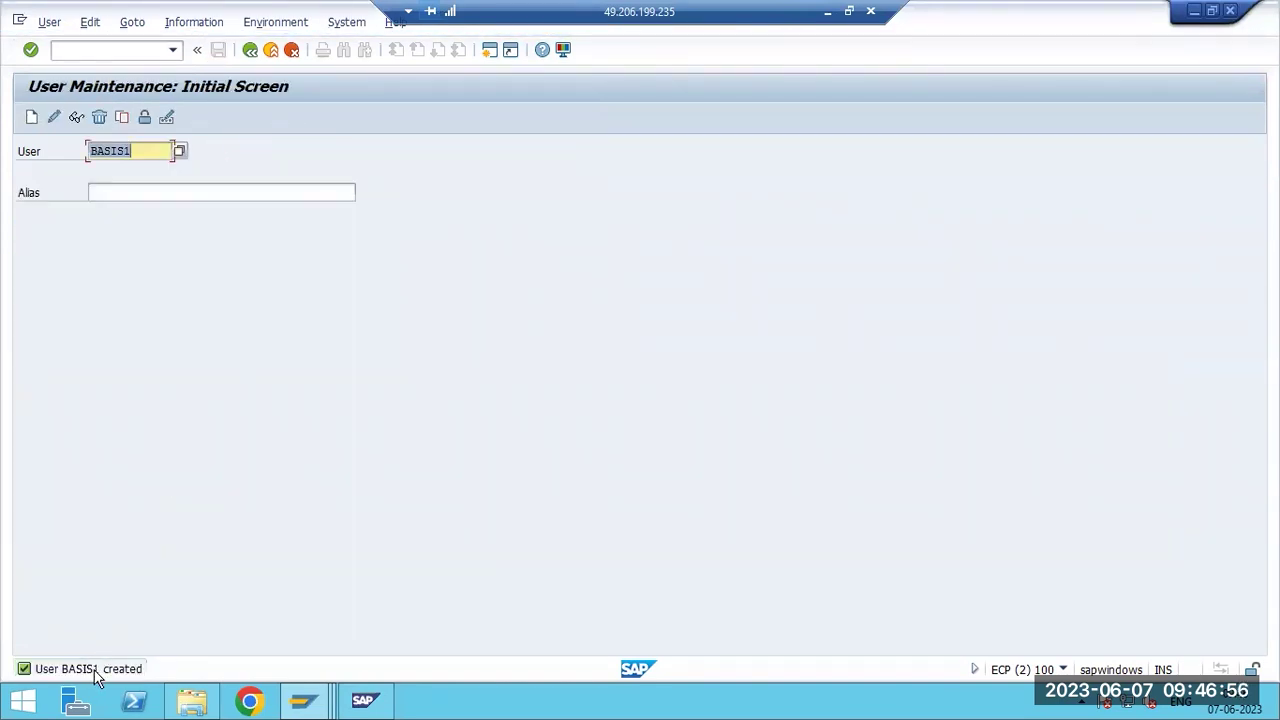
# Refresh SM13 to confirm 0 update requests, then show SM14 reading 'Update is active'.
pyautogui.moveTo(366, 700)
pyautogui.click(262, 618)
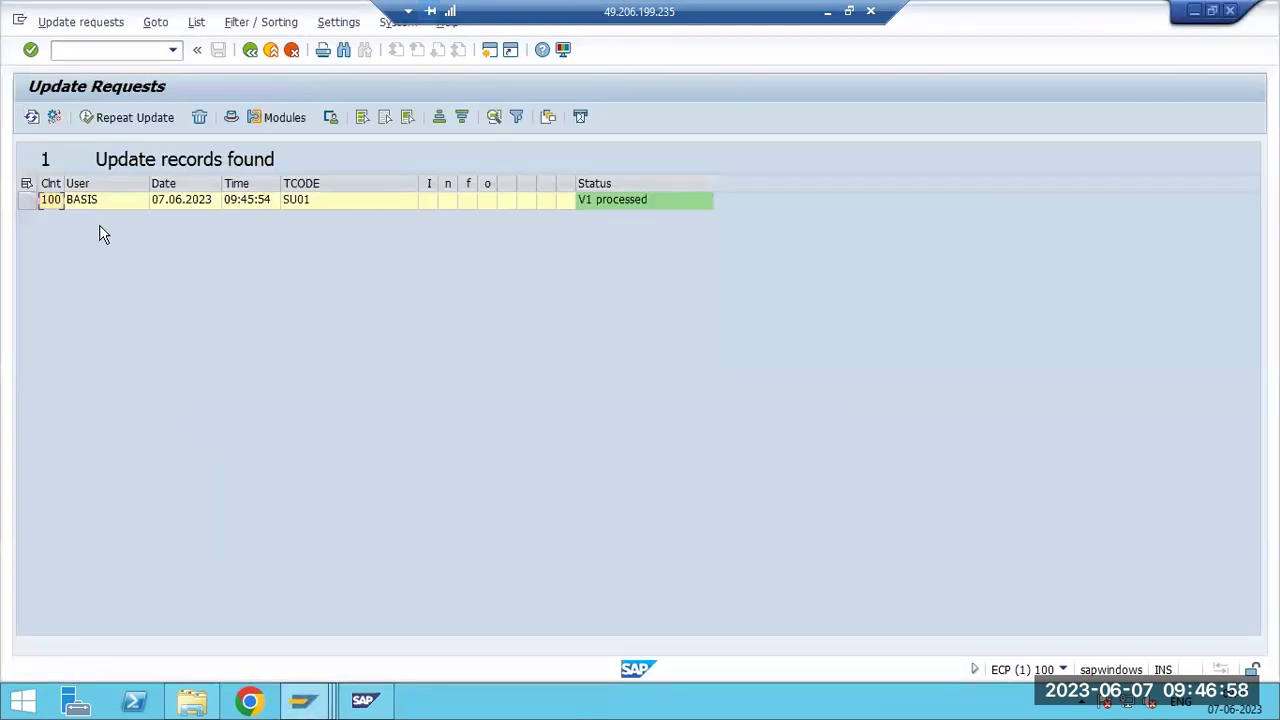
pyautogui.click(33, 117)
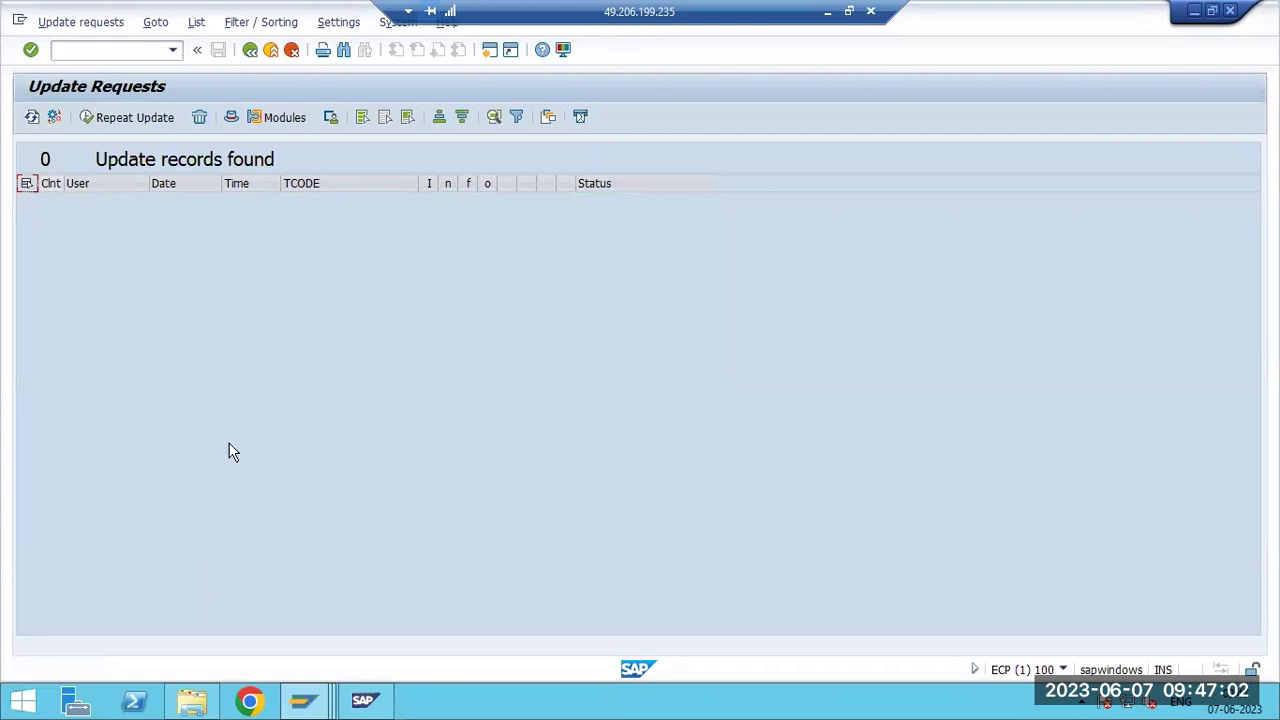
pyautogui.moveTo(366, 700)
pyautogui.click(678, 644)
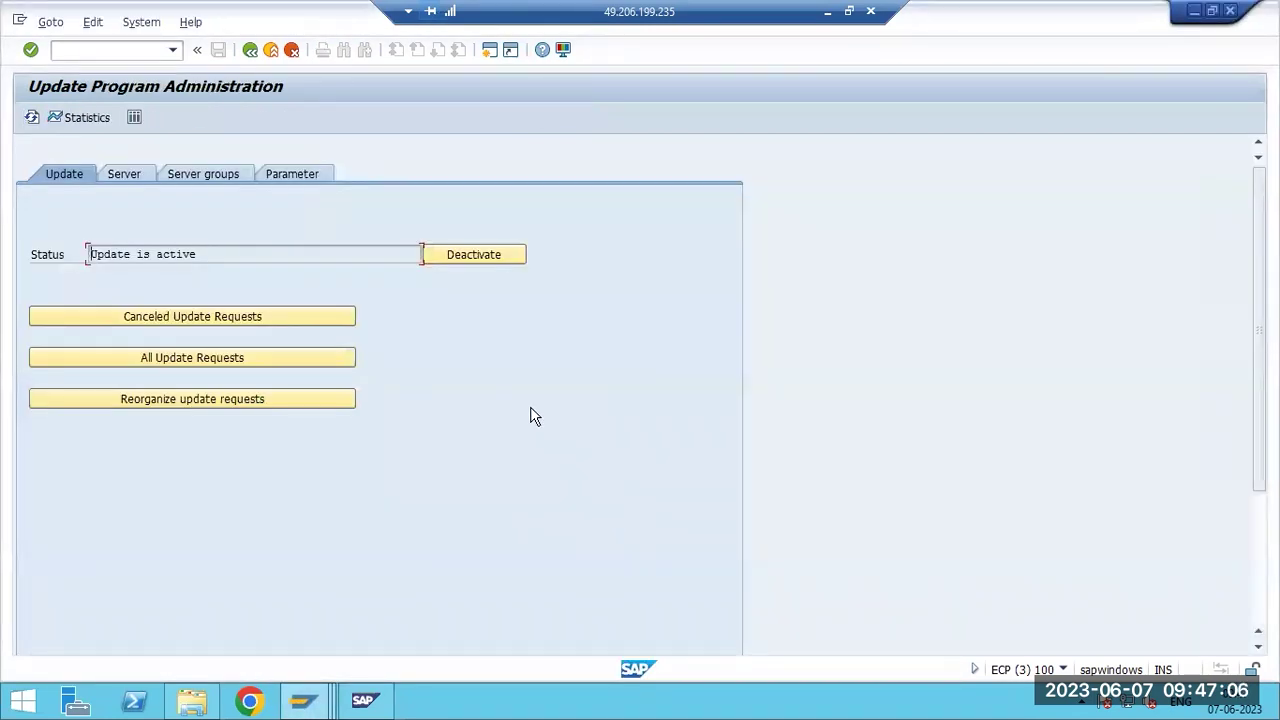
pyautogui.moveTo(198, 255); pyautogui.dragTo(91, 254)
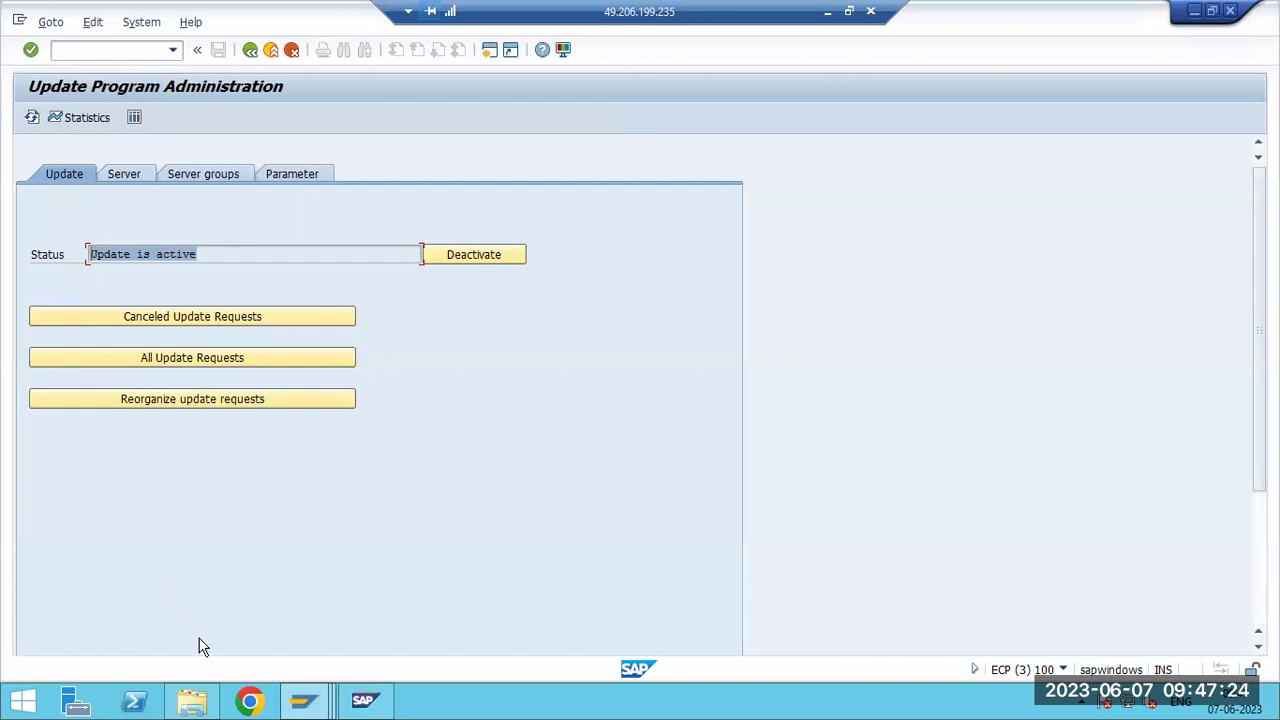
# Go back from the update requests list to its selection screen with F3.
pyautogui.click(303, 700)
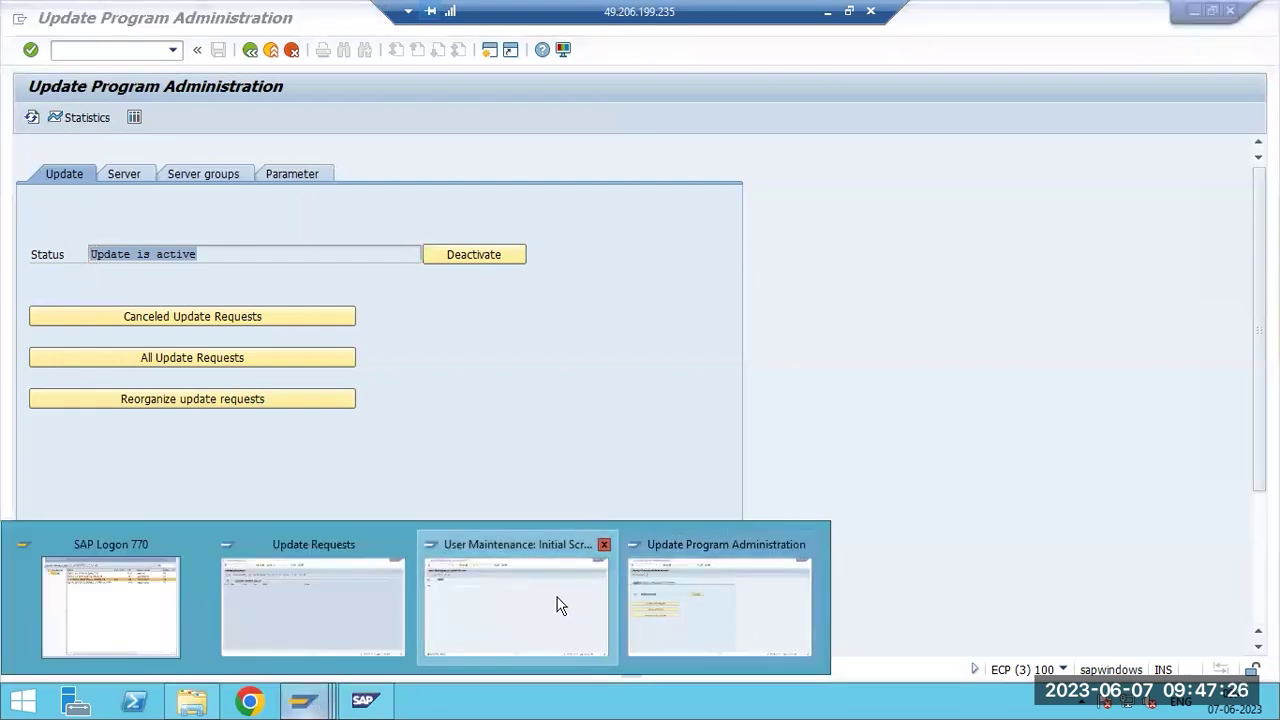
pyautogui.click(560, 603)
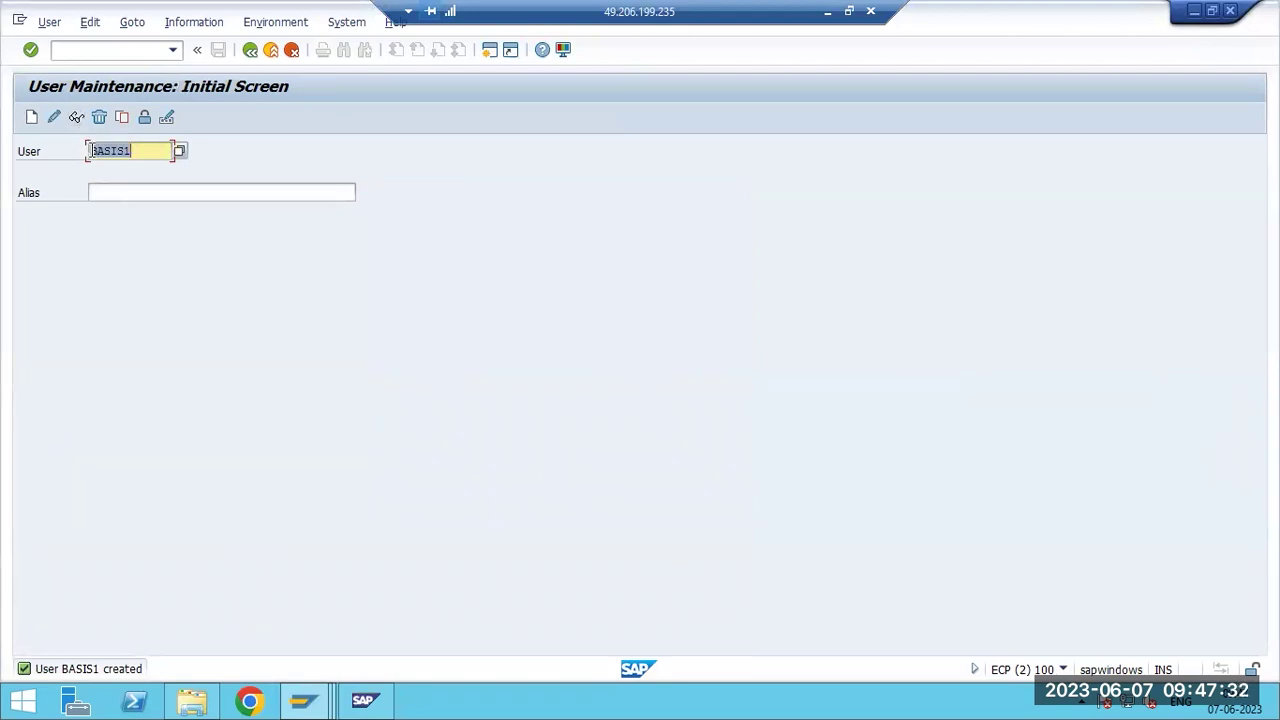
pyautogui.click(310, 705)
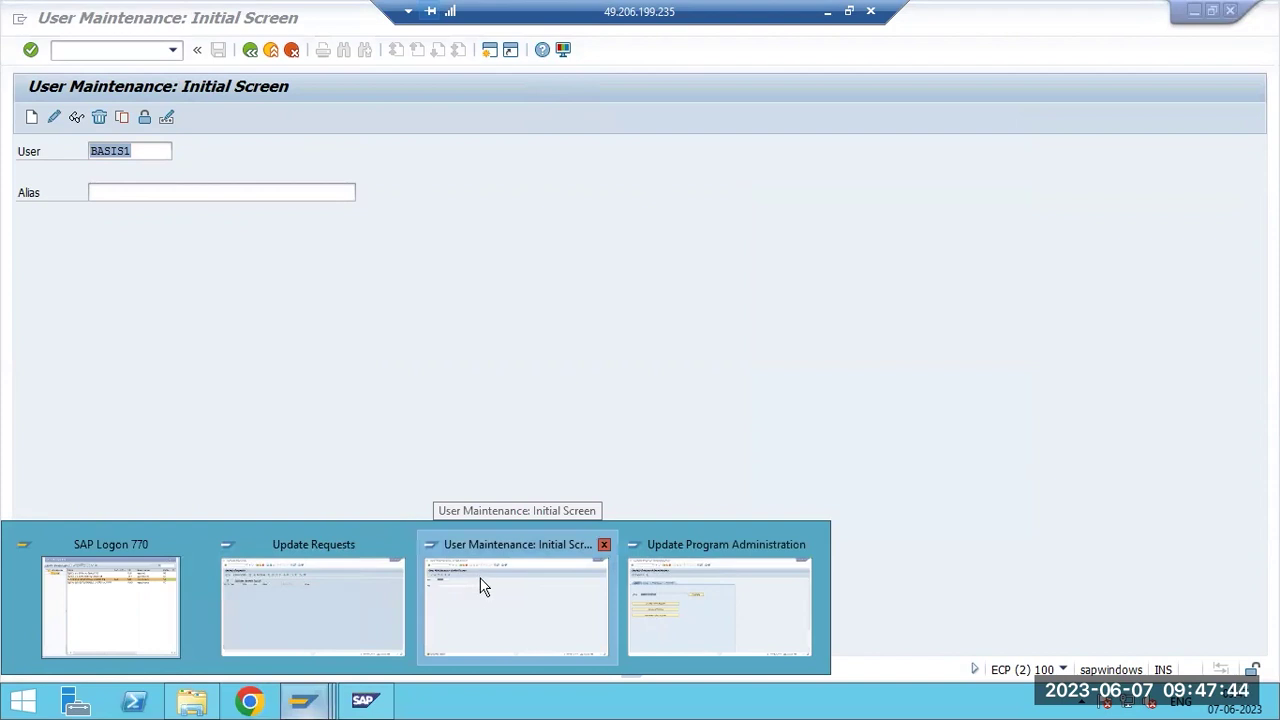
pyautogui.click(337, 622)
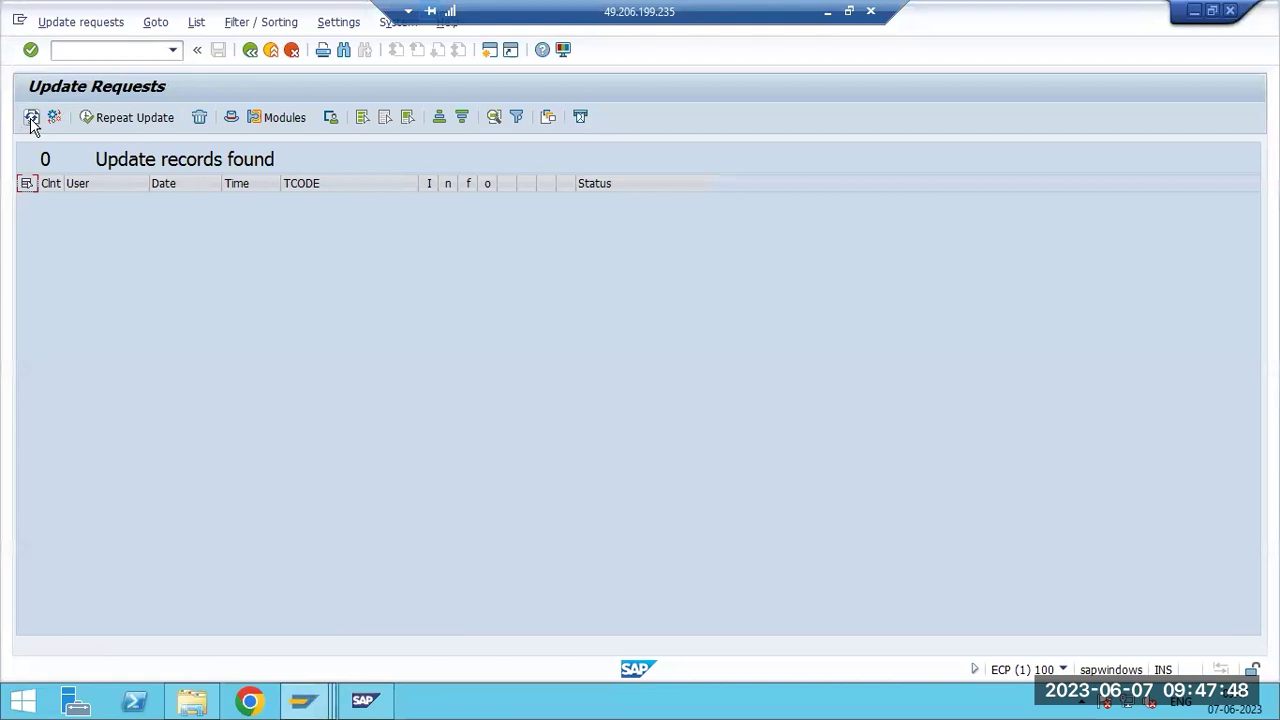
pyautogui.press('F3')
pyautogui.press('F3')
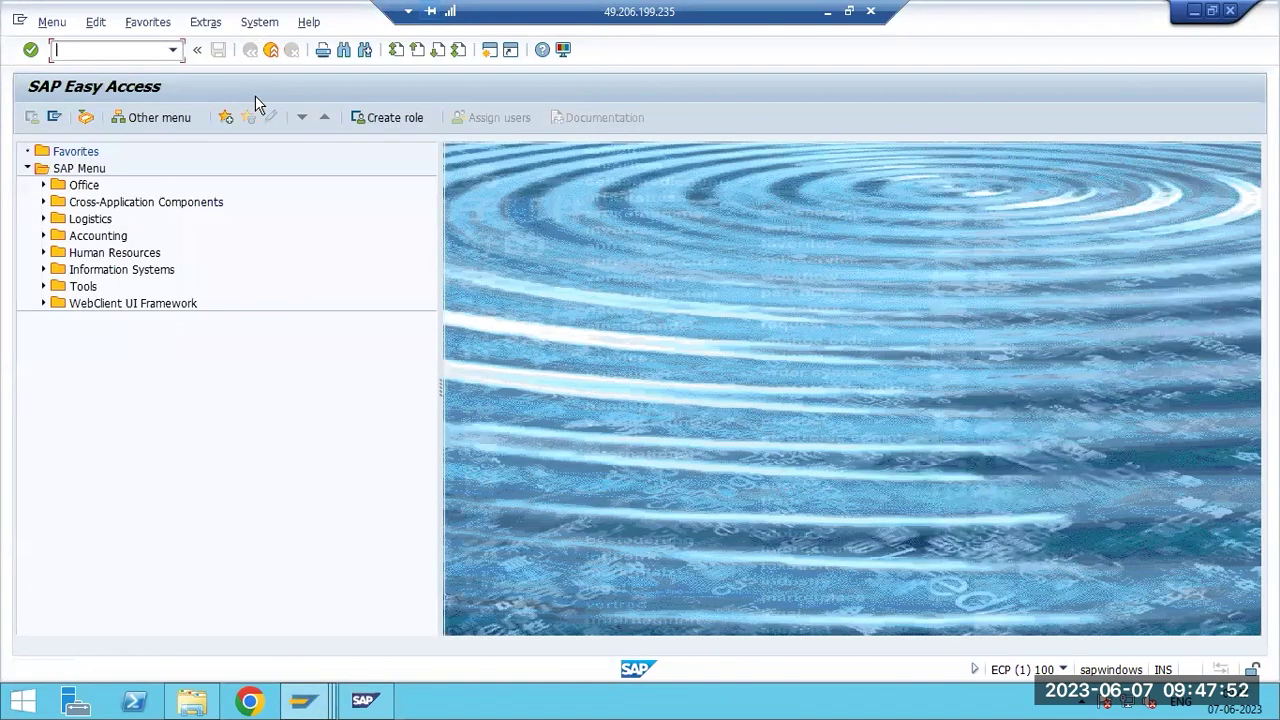
# Return User Maintenance and Update Program Administration to Easy Access, then minimize the remote desktop.
pyautogui.moveTo(305, 702)
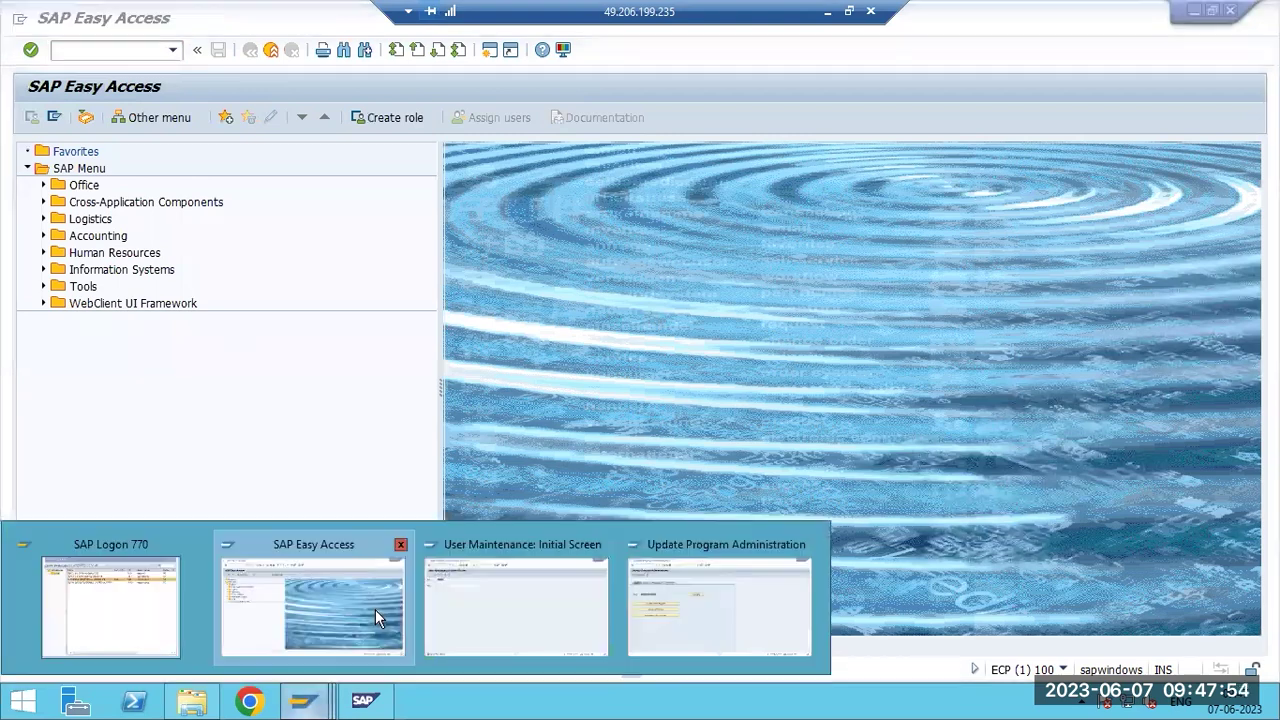
pyautogui.click(443, 617)
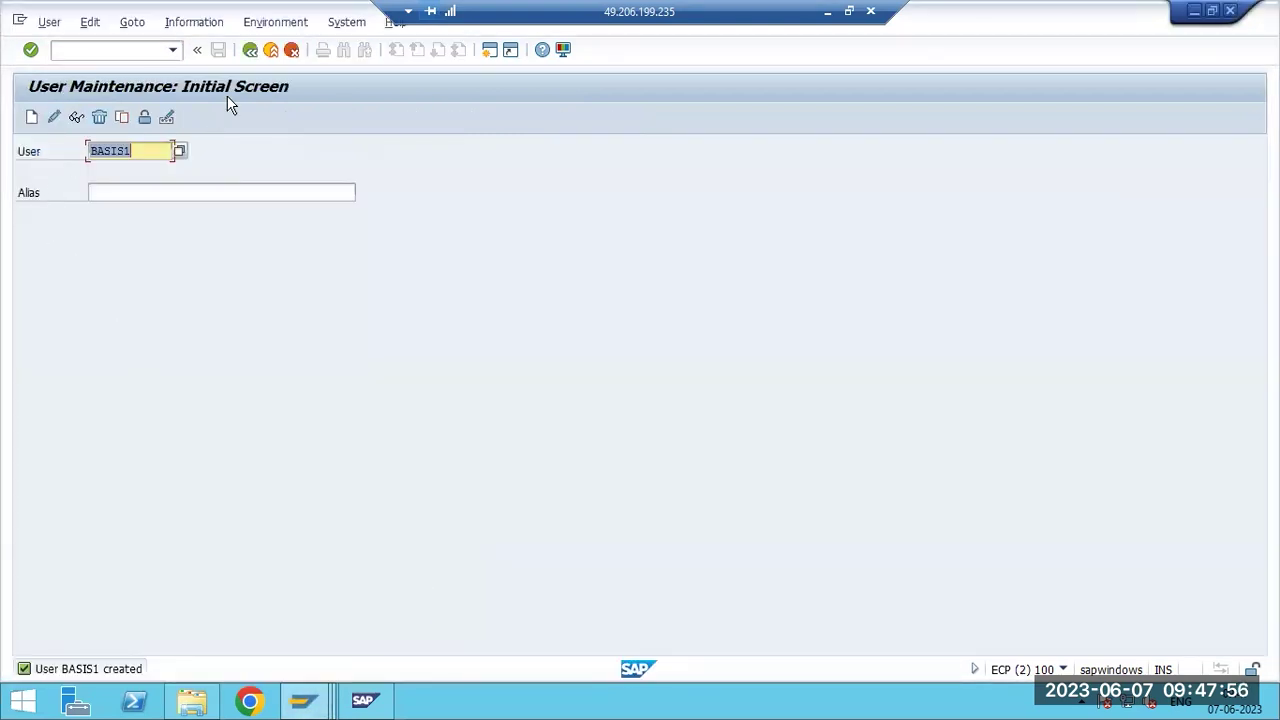
pyautogui.press('F3')
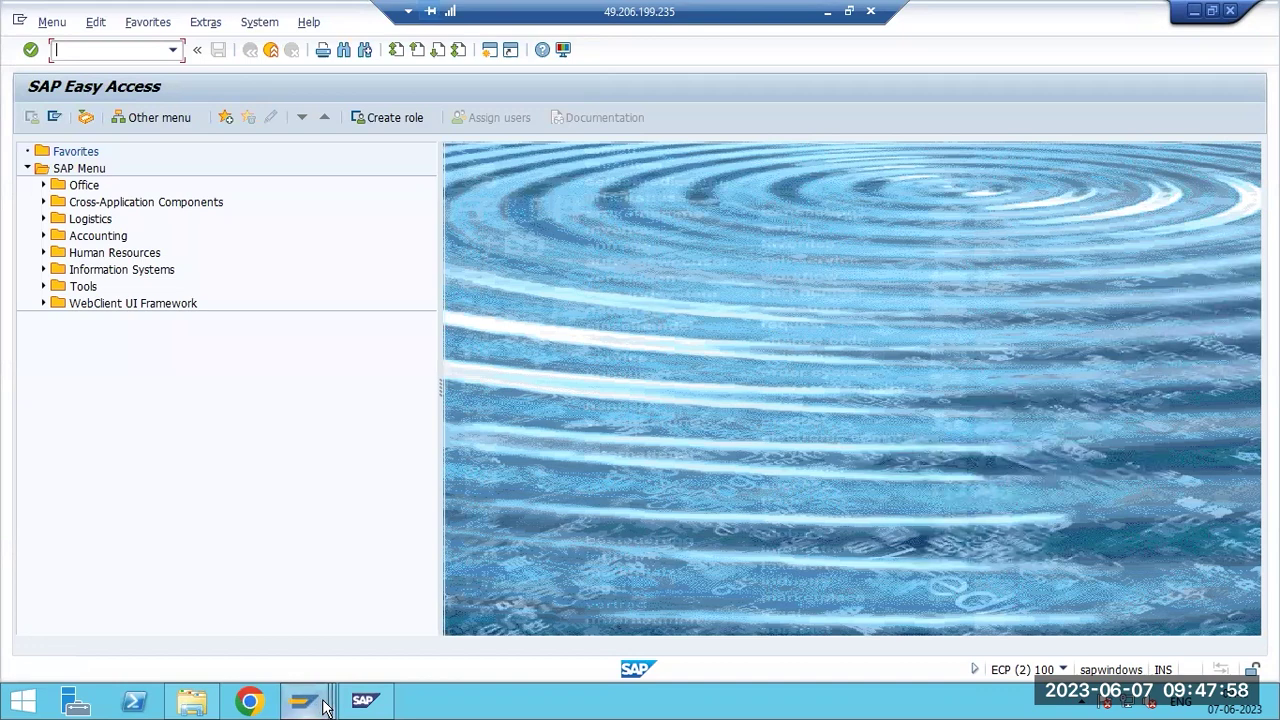
pyautogui.moveTo(305, 702)
pyautogui.click(757, 598)
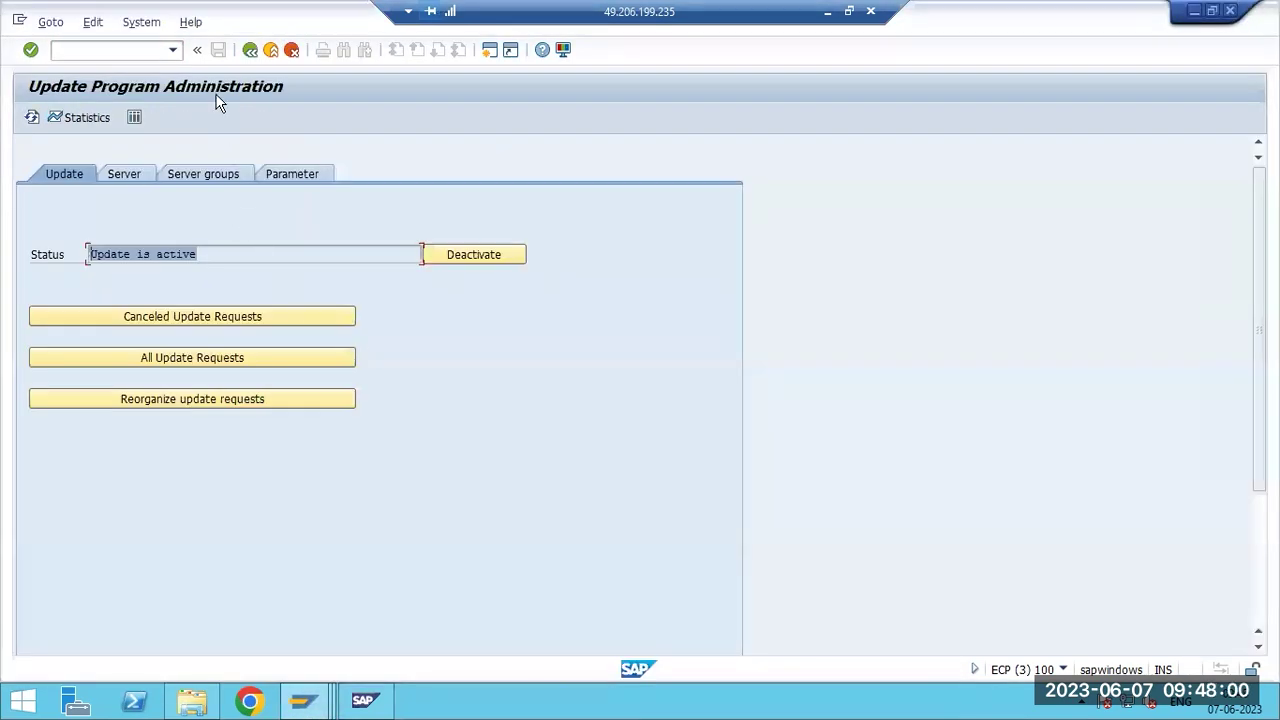
pyautogui.press('F3')
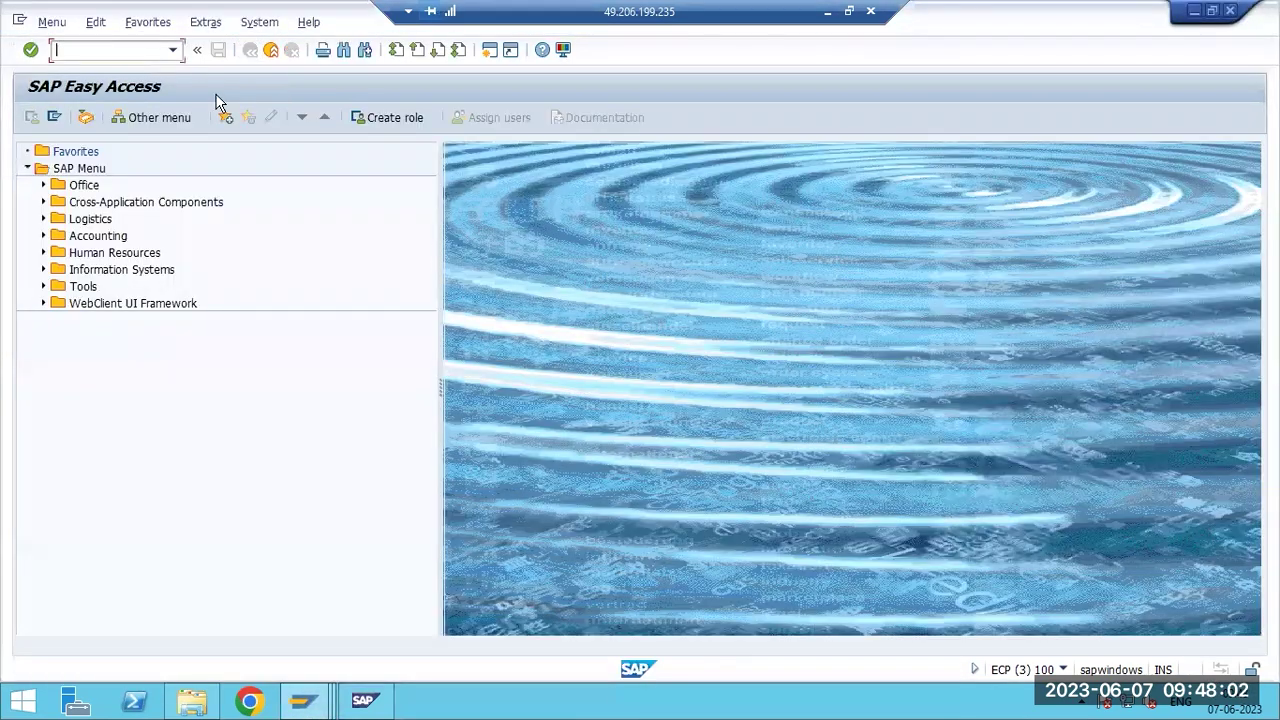
pyautogui.click(827, 11)
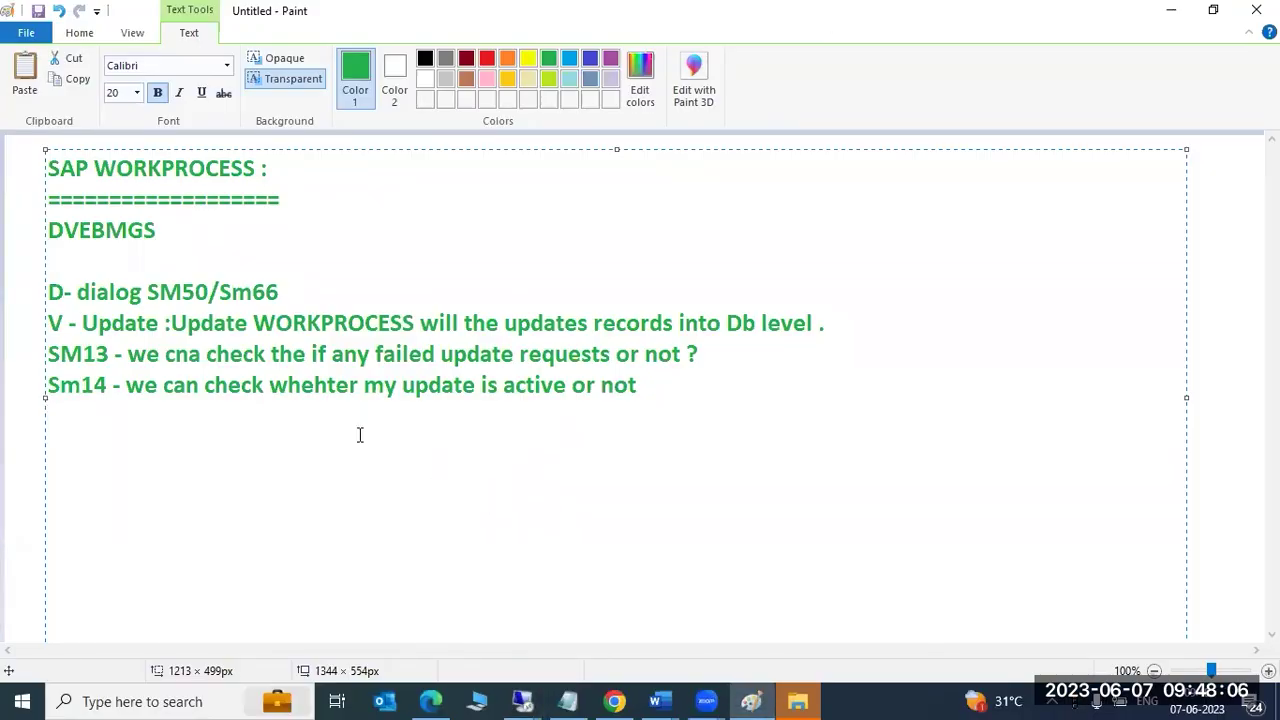
# Add the line 'E -Enqueue ----Locking mechanizam...' below the Sm14 note.
pyautogui.click(85, 229)
pyautogui.click(669, 397)
pyautogui.press('Return')
pyautogui.press('Return')
pyautogui.write('E -Enqueuee')
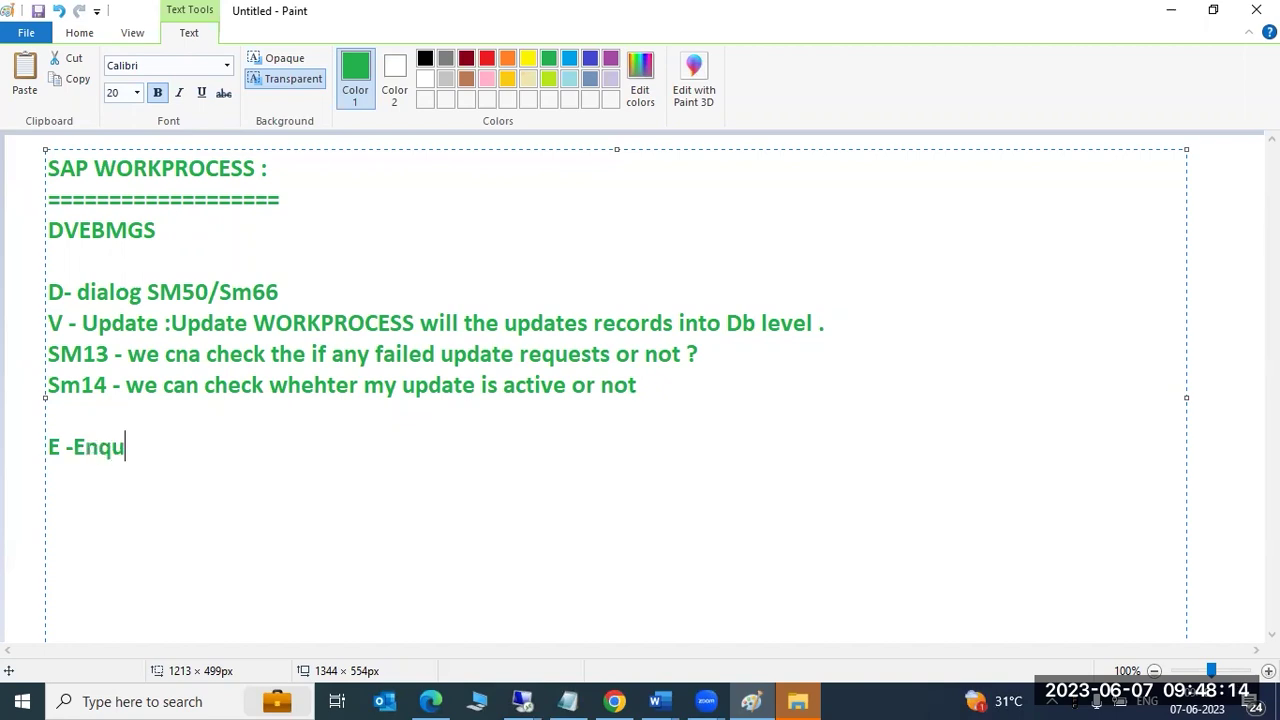
pyautogui.press('BackSpace')
pyautogui.press('BackSpace')
pyautogui.write('e ----Locki')
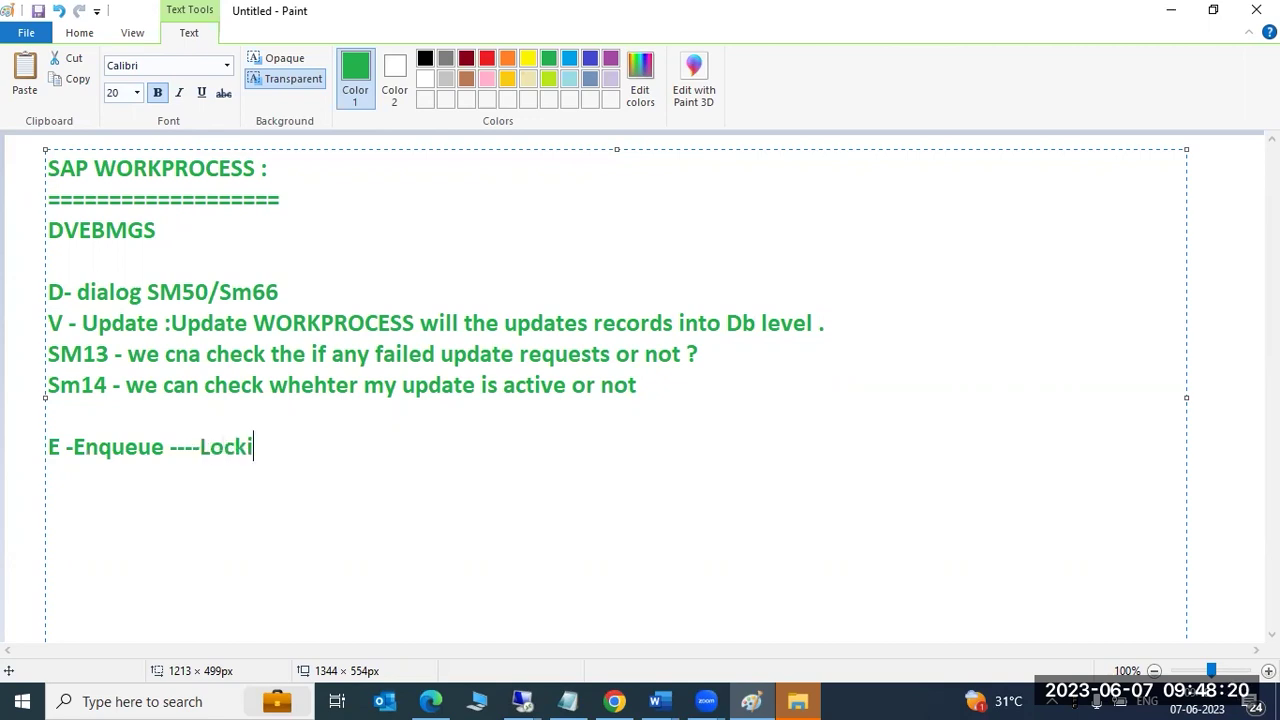
pyautogui.write('ng mechani')
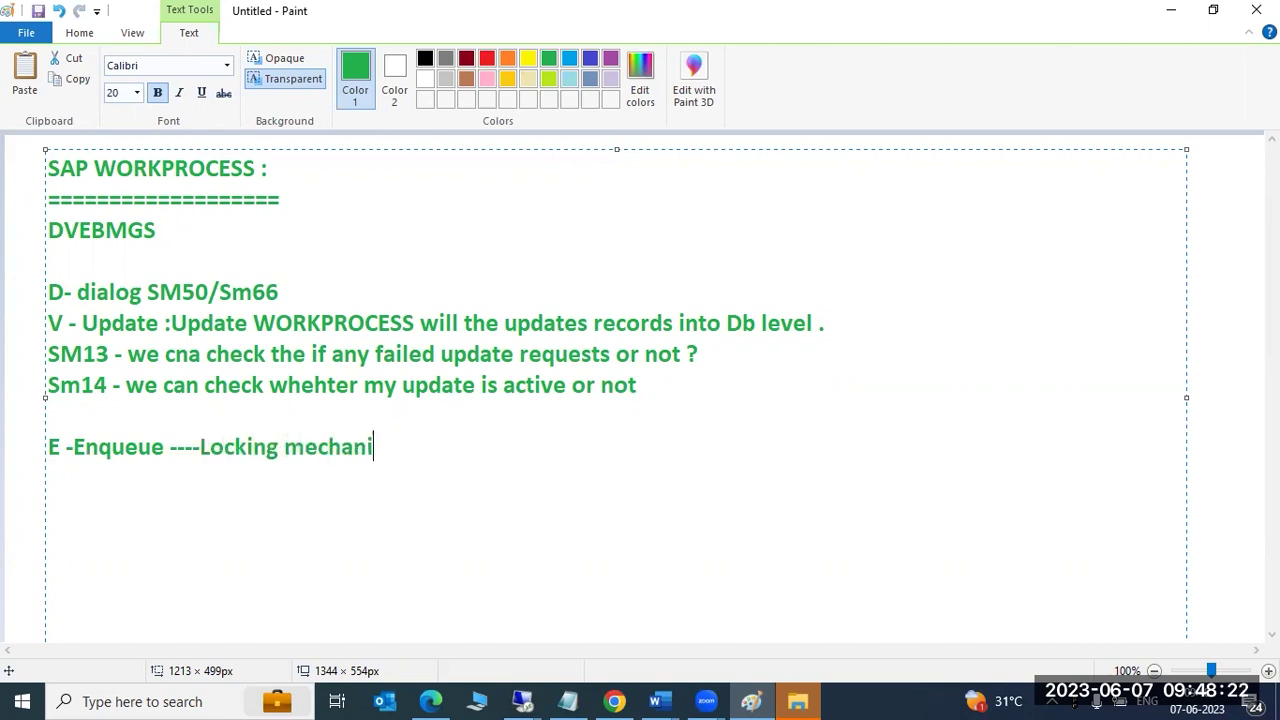
pyautogui.write('zam...')
pyautogui.press('Return')
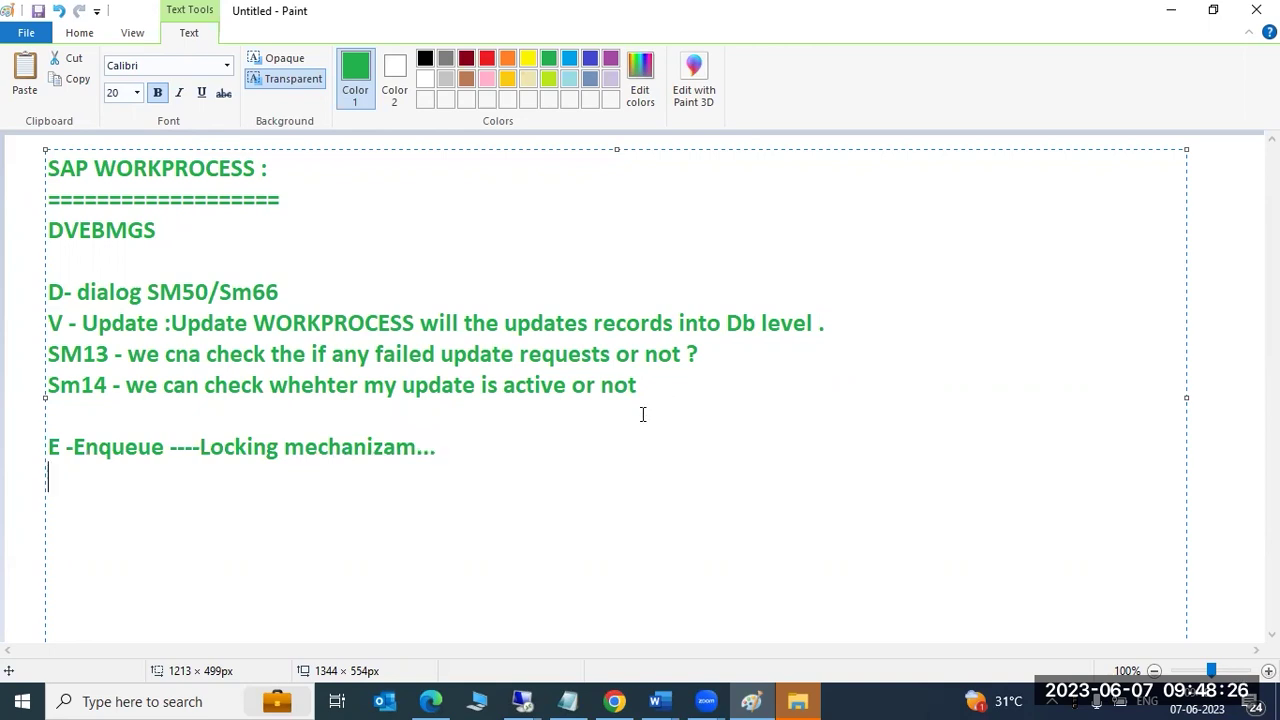
# Highlight the update-related lines and the words Update, dialog and Enqueue.
pyautogui.moveTo(226, 449); pyautogui.dragTo(282, 448)
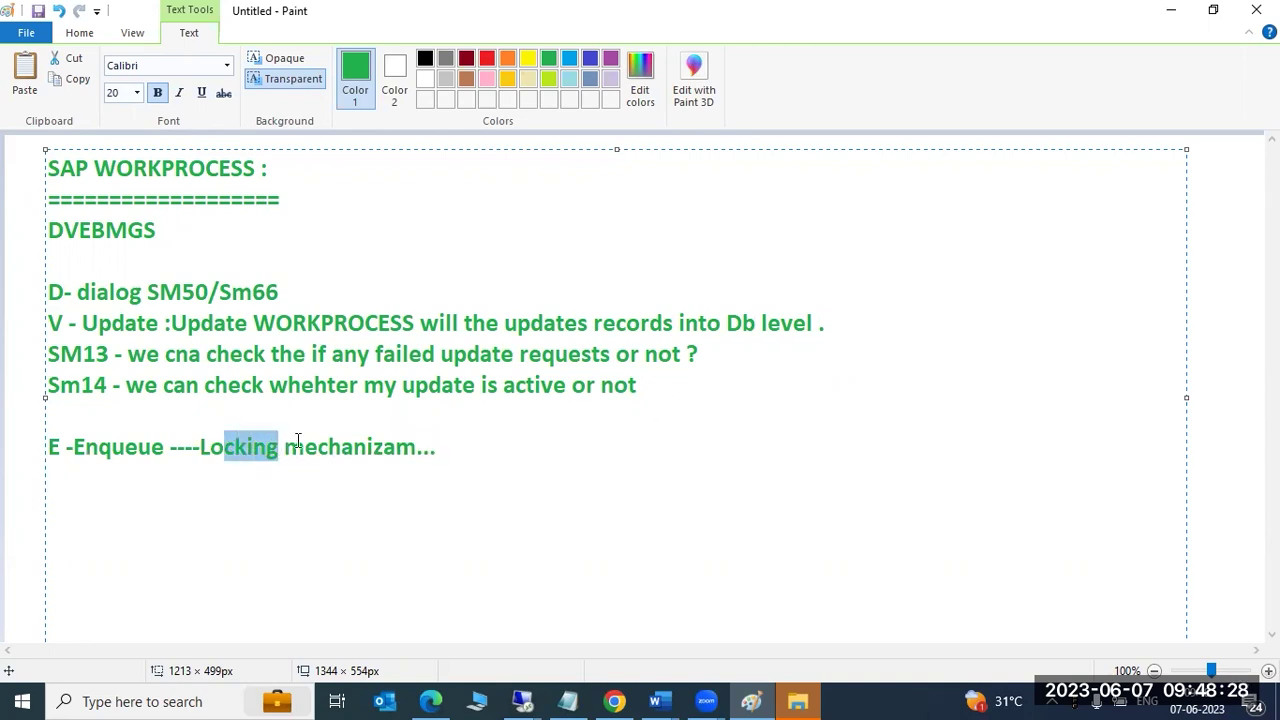
pyautogui.moveTo(638, 385); pyautogui.dragTo(45, 323)
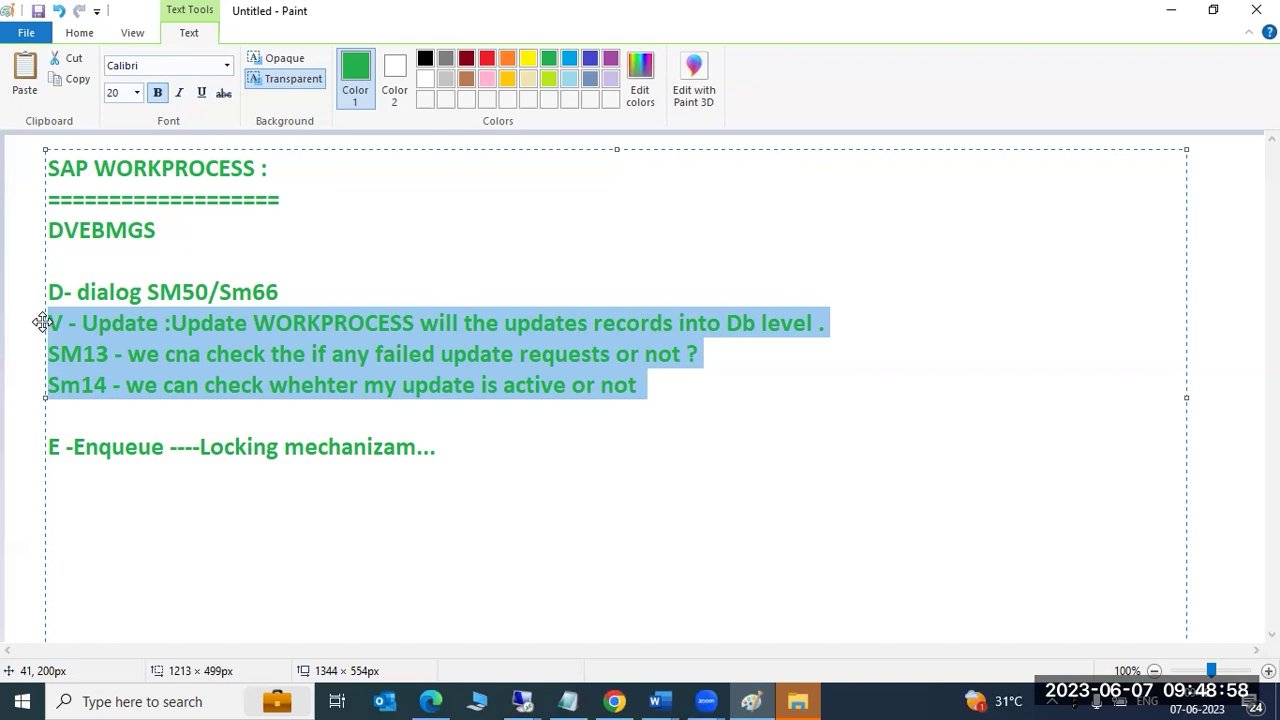
pyautogui.click(114, 328)
pyautogui.doubleClick(114, 328)
pyautogui.doubleClick(96, 289)
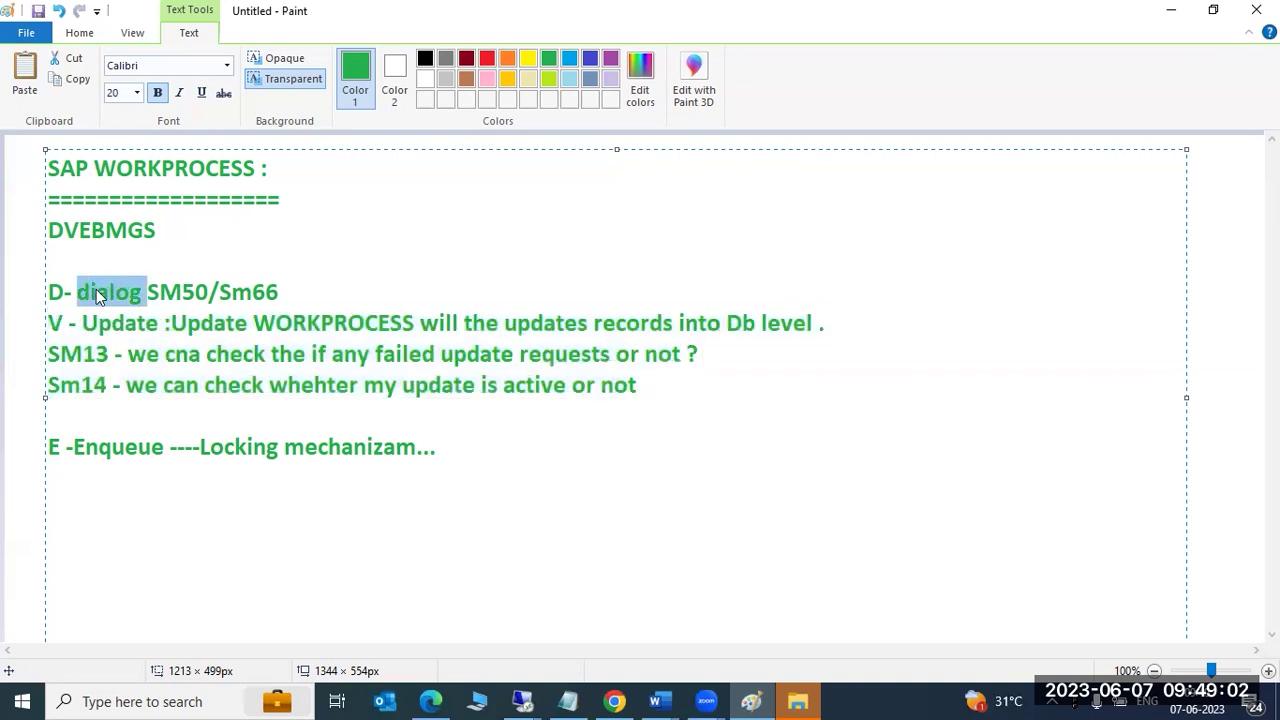
pyautogui.doubleClick(100, 452)
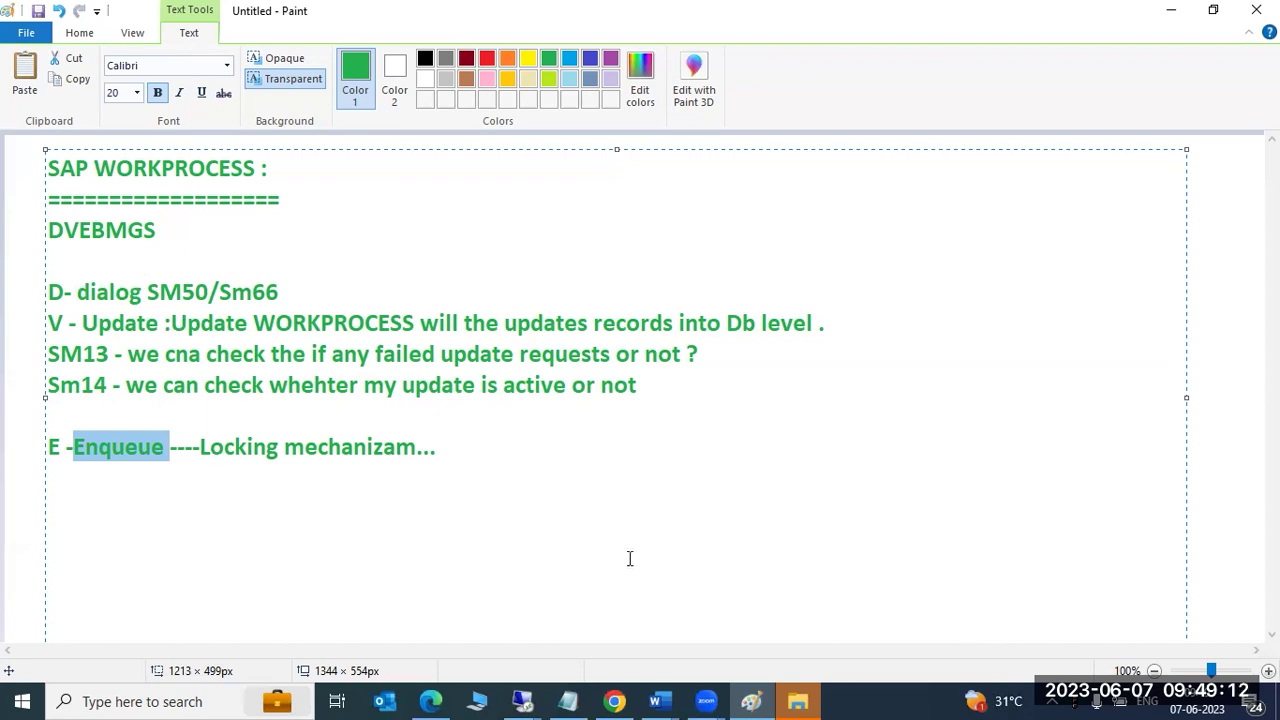
# Add a 'Sm12 -' line and draw a rounded rectangle right of the notes.
pyautogui.click(446, 447)
pyautogui.press('Return')
pyautogui.press('Return')
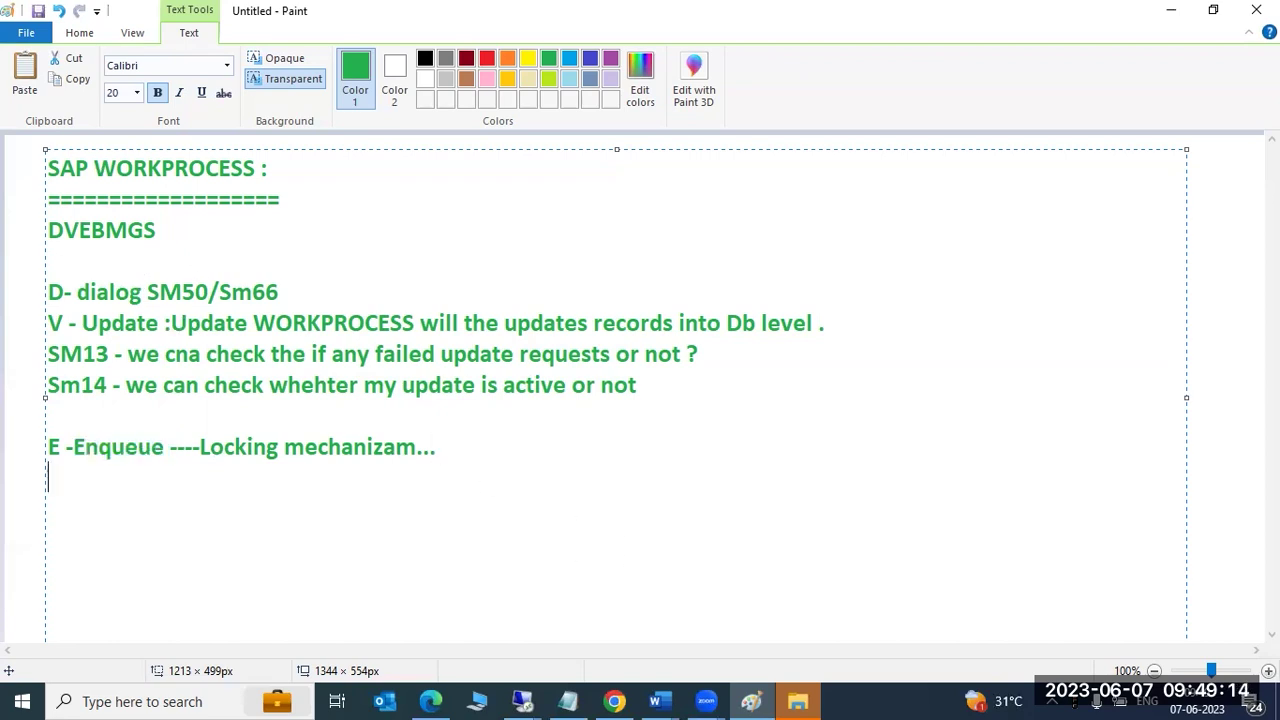
pyautogui.write('Sm12 -')
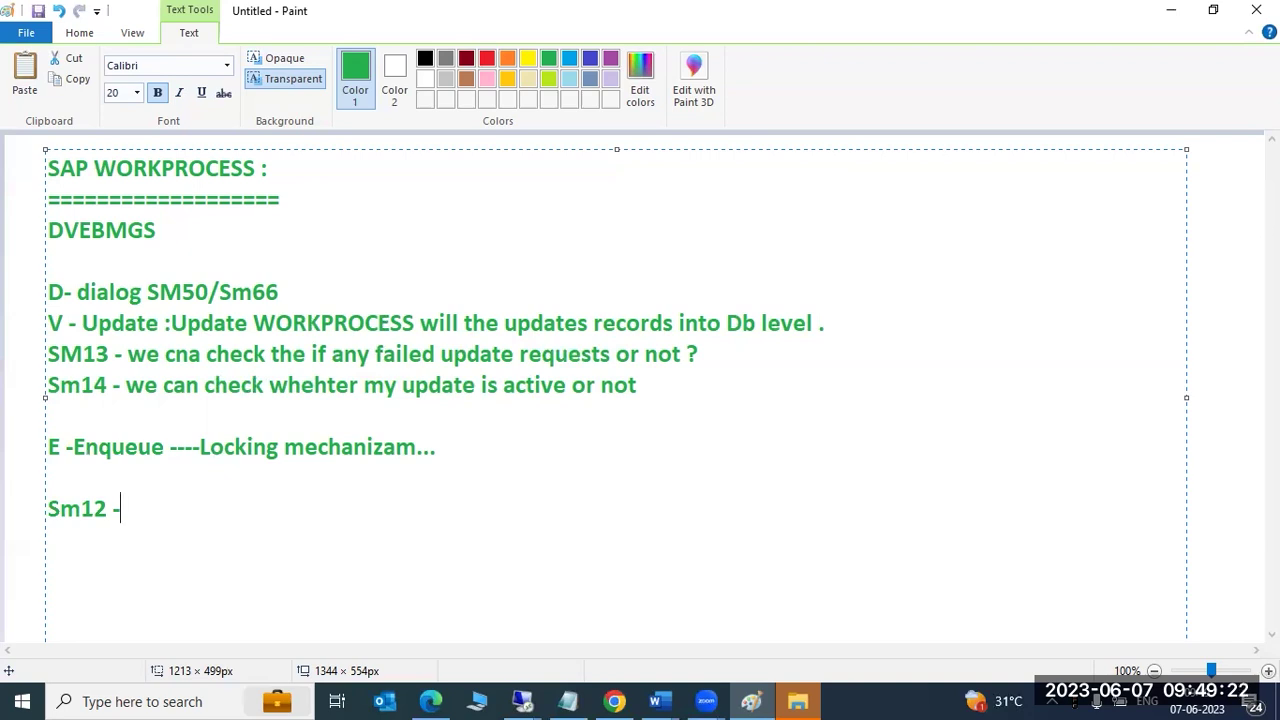
pyautogui.click(20, 350)
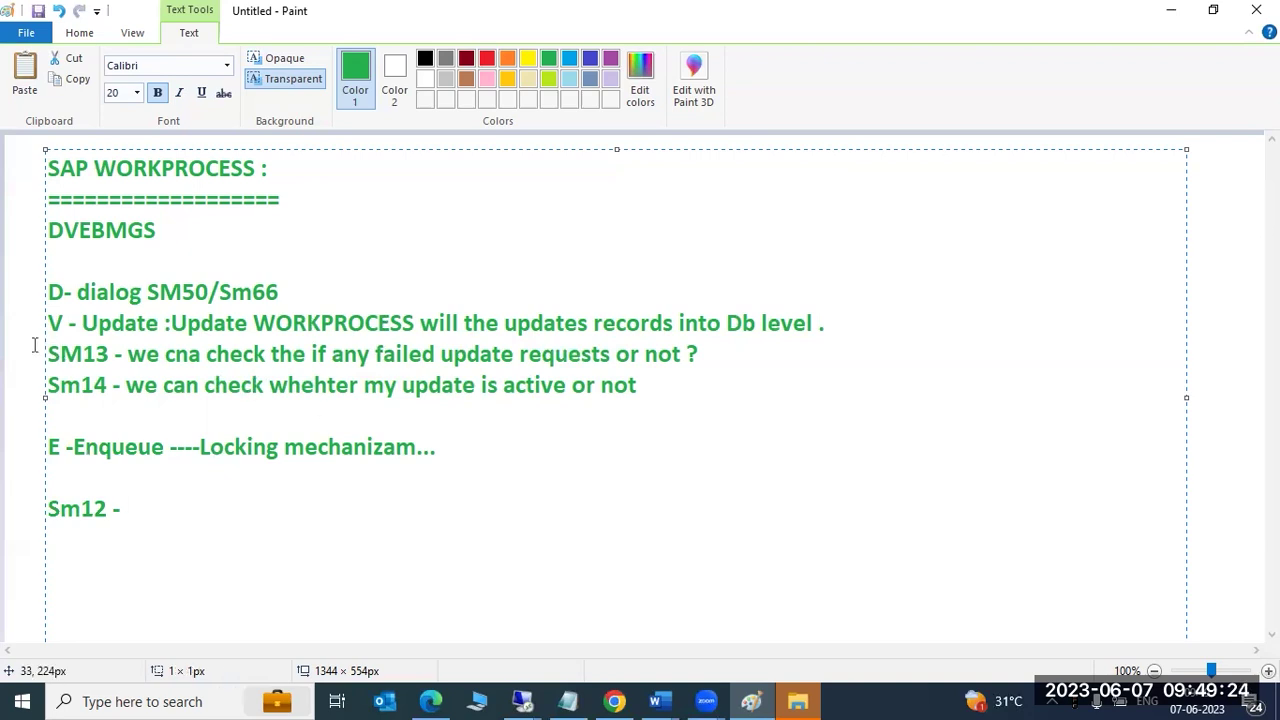
pyautogui.click(431, 59)
pyautogui.moveTo(937, 290); pyautogui.dragTo(1161, 418)
# Draw a small circle near the top with a line running into the rectangle.
pyautogui.click(1106, 489)
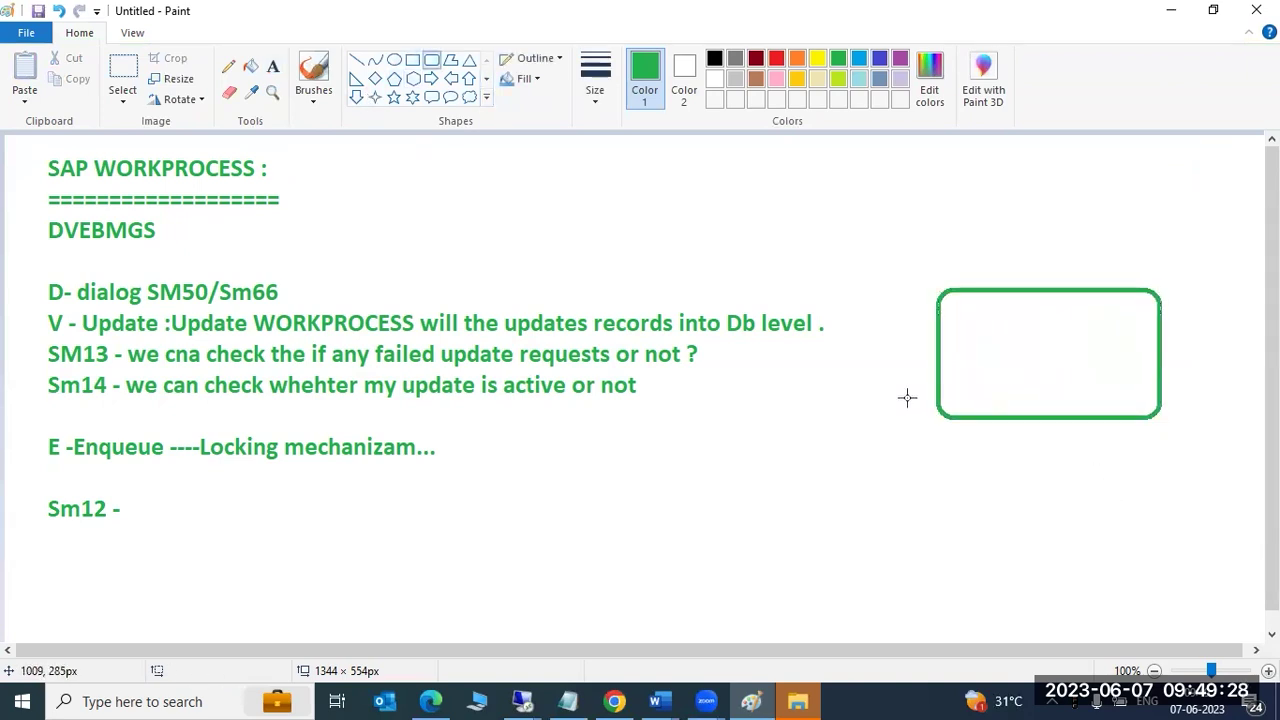
pyautogui.click(394, 59)
pyautogui.moveTo(566, 159); pyautogui.dragTo(600, 190)
pyautogui.moveTo(386, 214); pyautogui.dragTo(387, 218)
pyautogui.click(356, 59)
pyautogui.moveTo(598, 182)
pyautogui.mouseDown()
pyautogui.moveTo(889, 269)
pyautogui.moveTo(1006, 323)
pyautogui.moveTo(985, 340)
pyautogui.mouseUp()
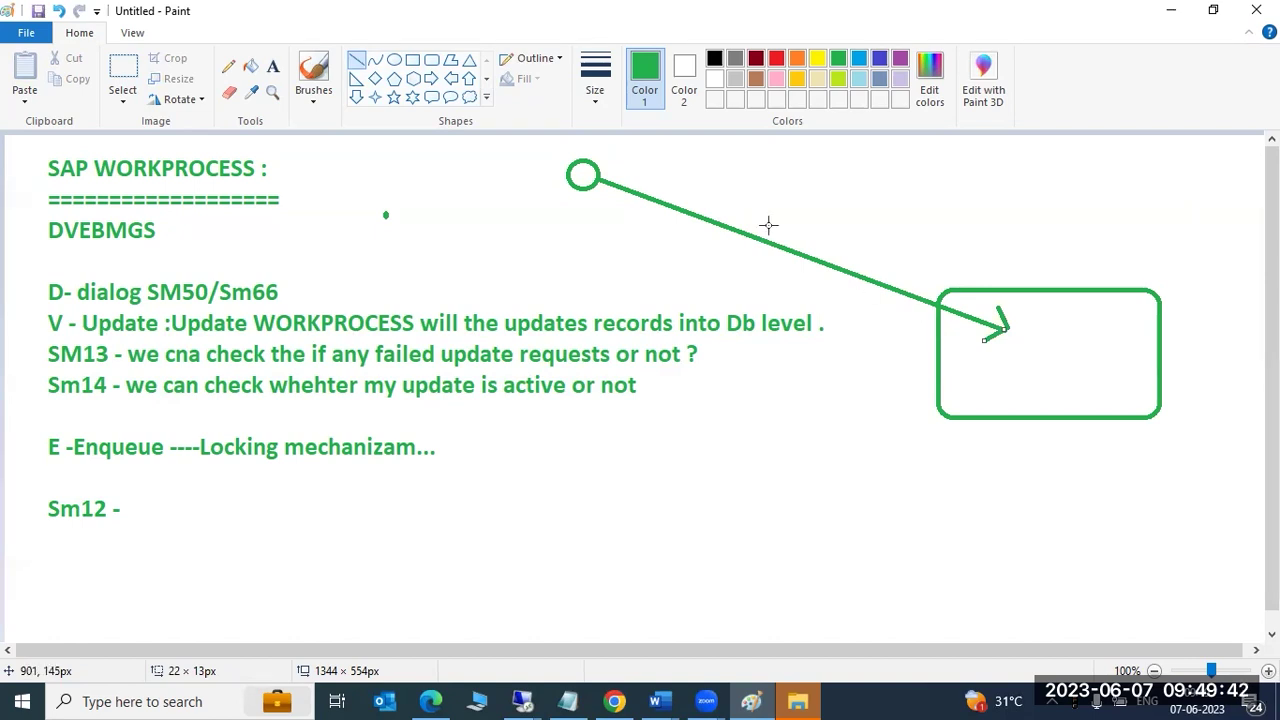
# Label the green rectangle 'SMLG'.
pyautogui.click(273, 66)
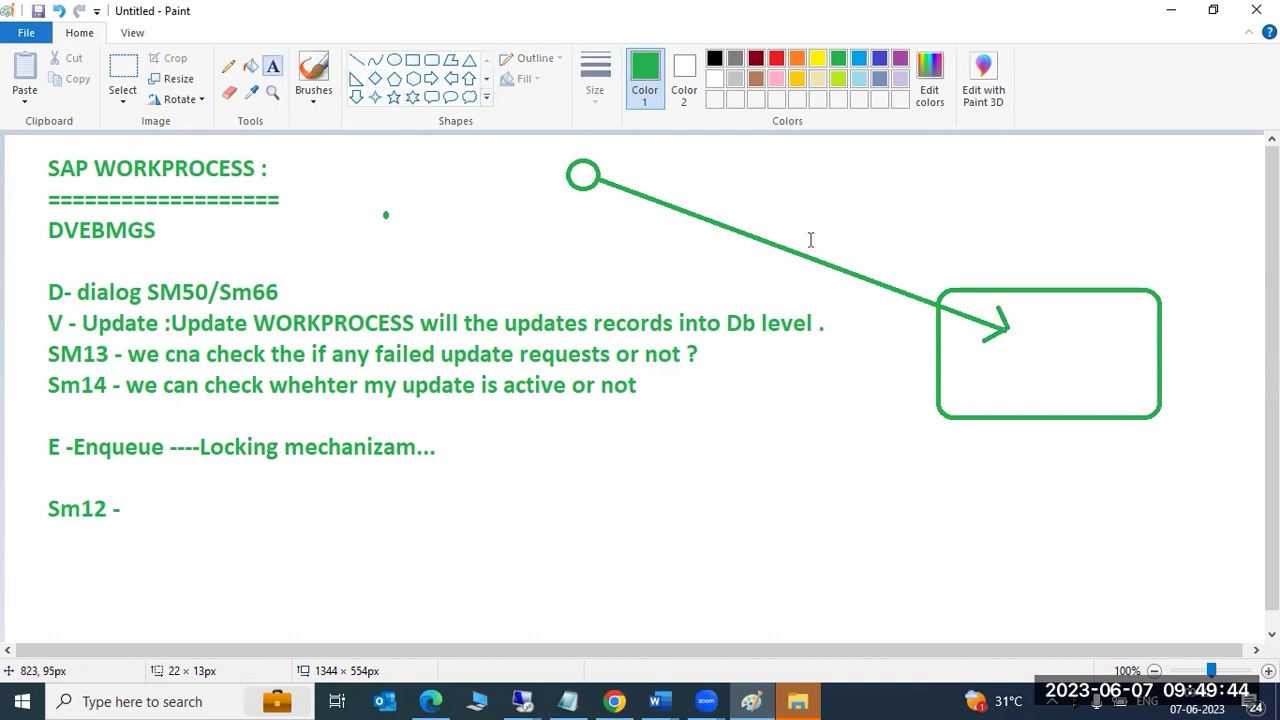
pyautogui.click(1020, 315)
pyautogui.write('SMLG')
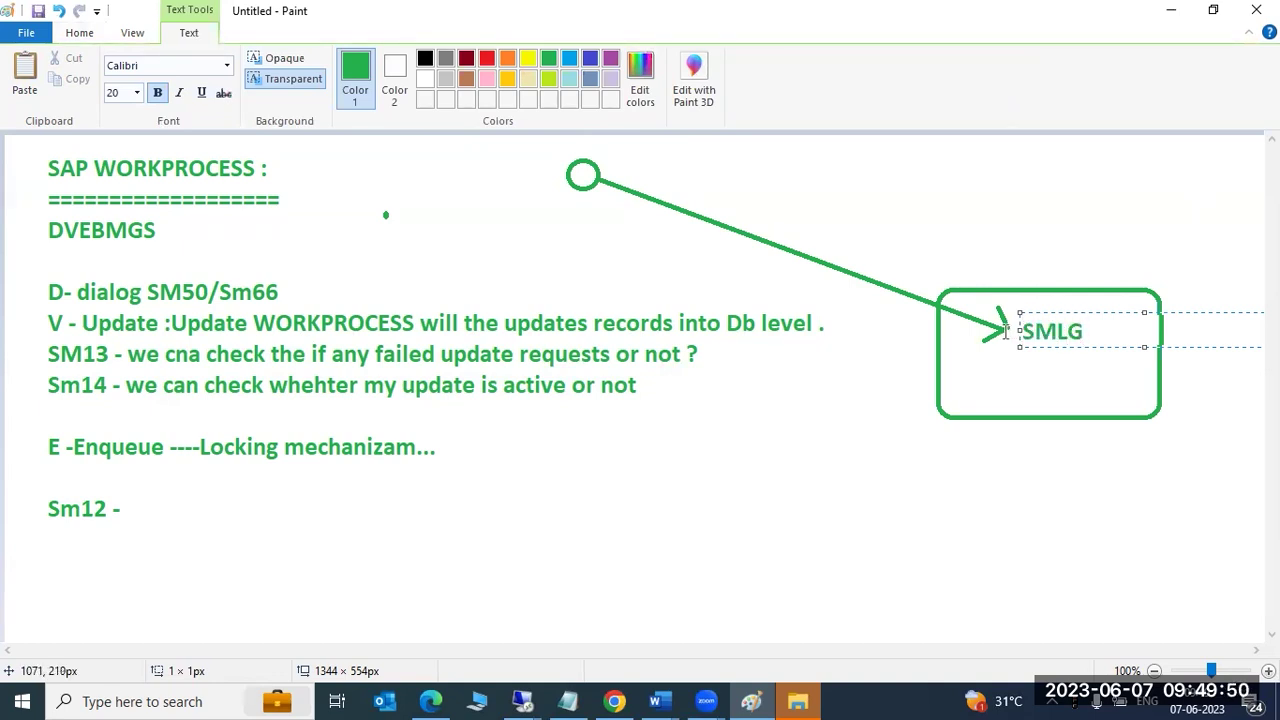
pyautogui.click(765, 437)
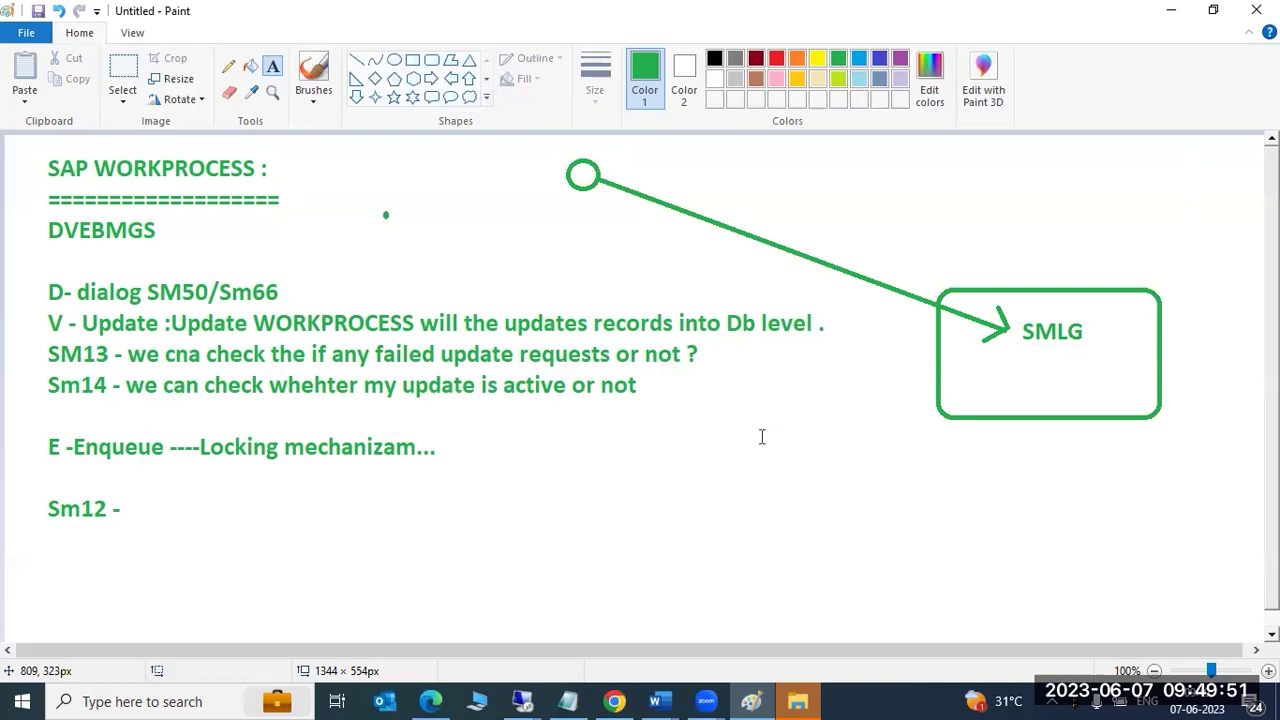
# Draw arrows from below the notes and from the circle into SMLG.
pyautogui.click(395, 100)
pyautogui.click(356, 60)
pyautogui.moveTo(621, 504)
pyautogui.mouseDown()
pyautogui.moveTo(938, 383)
pyautogui.moveTo(1008, 340)
pyautogui.mouseUp()
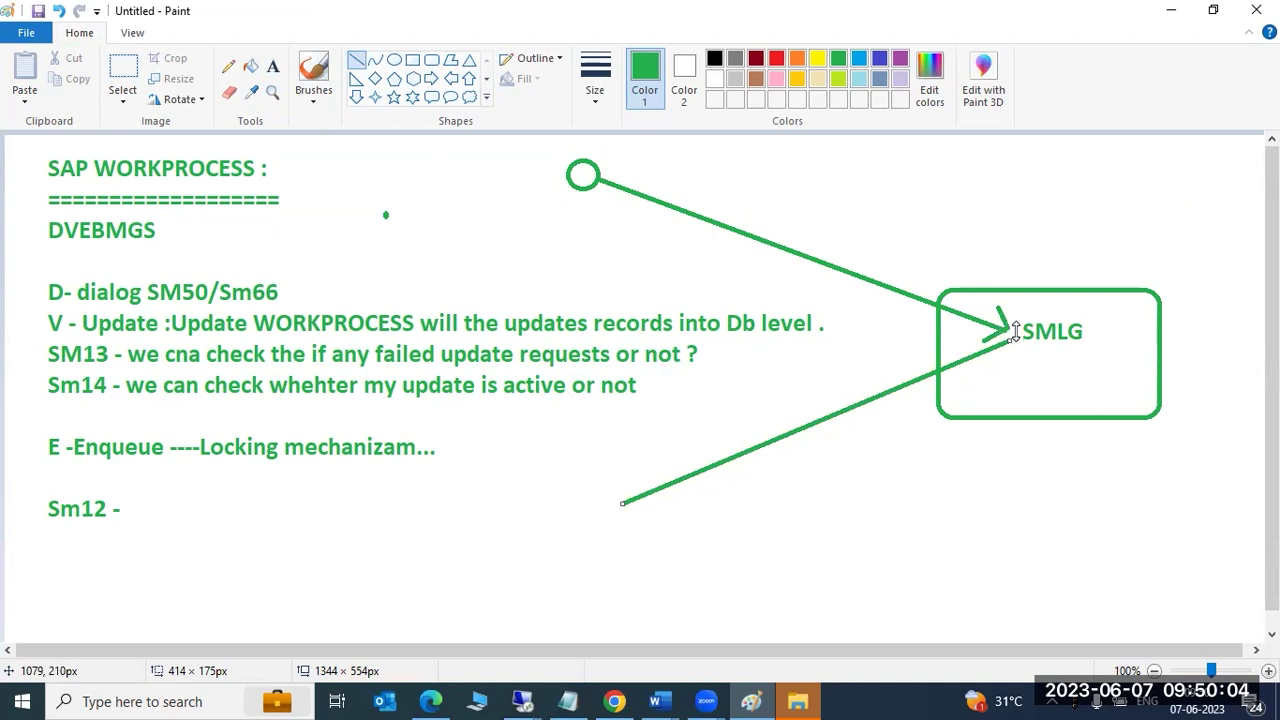
pyautogui.moveTo(598, 174)
pyautogui.mouseDown()
pyautogui.moveTo(928, 276)
pyautogui.moveTo(1006, 327)
pyautogui.mouseUp()
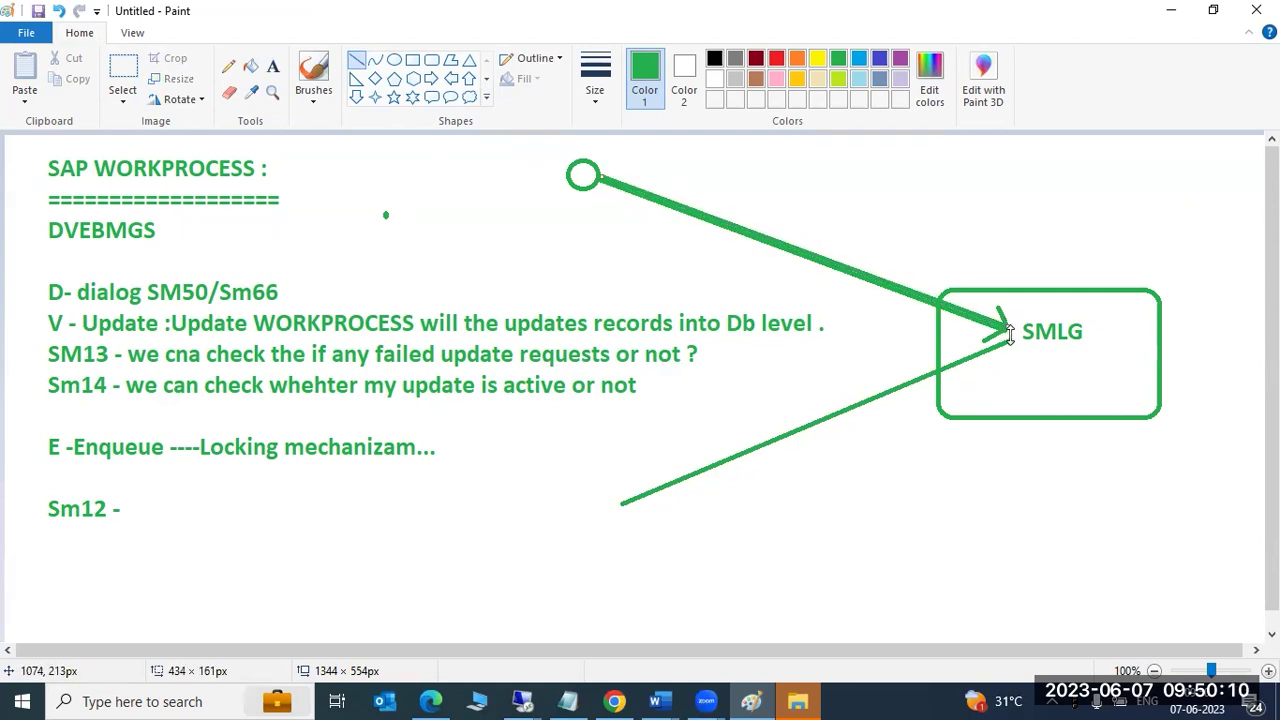
pyautogui.moveTo(1007, 340); pyautogui.dragTo(998, 338)
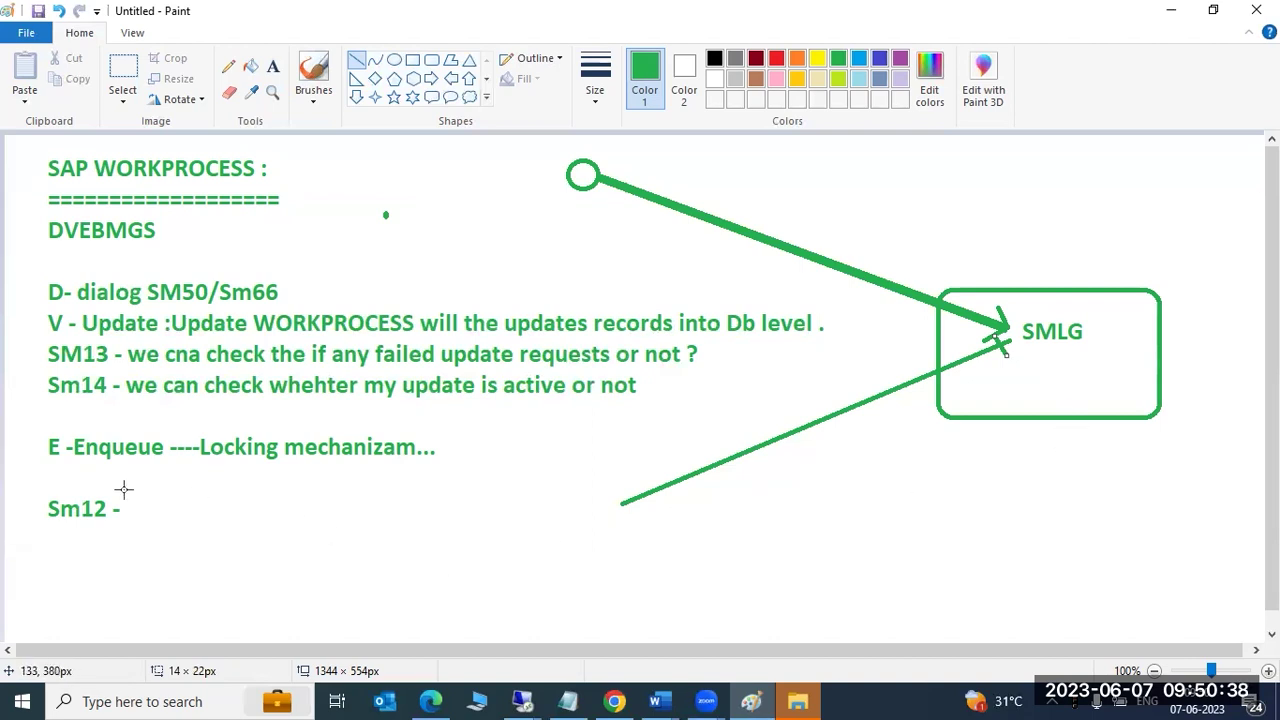
# Underline Enqueue and add a 'W32' label right of SMLG.
pyautogui.moveTo(75, 473); pyautogui.dragTo(145, 473)
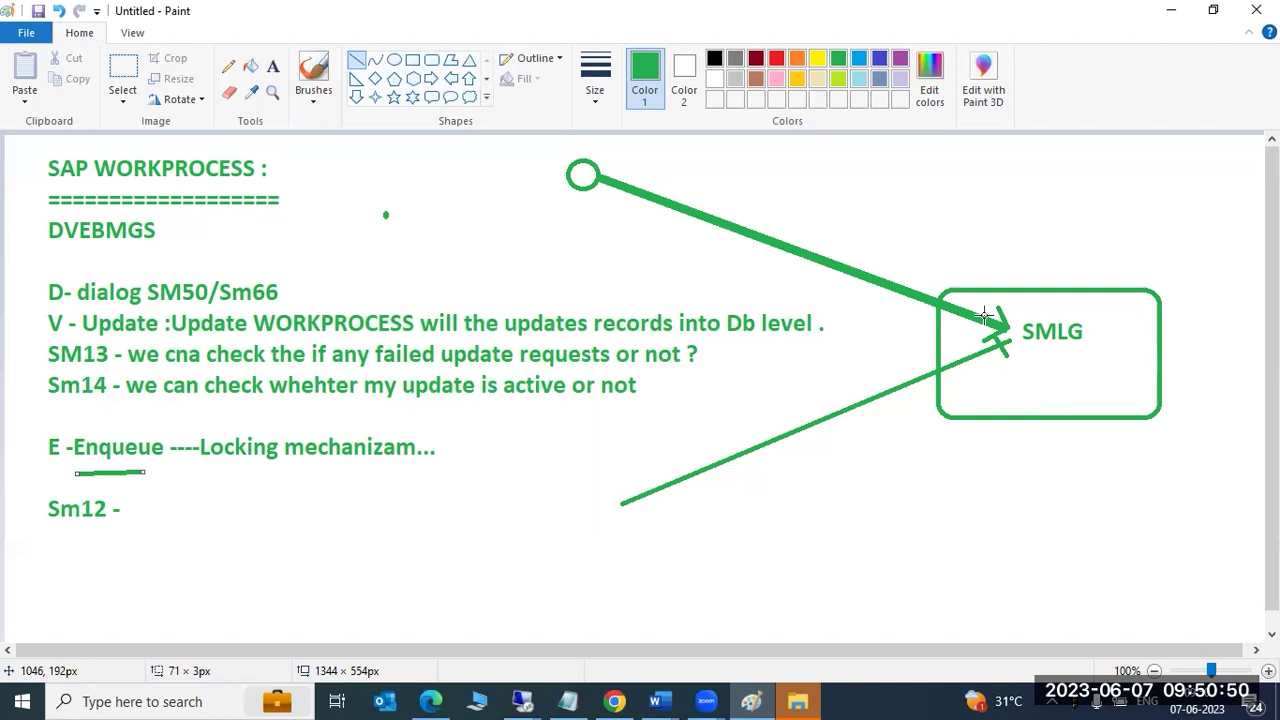
pyautogui.moveTo(1096, 317)
pyautogui.mouseDown()
pyautogui.moveTo(1117, 336)
pyautogui.moveTo(1146, 318)
pyautogui.mouseUp()
pyautogui.click(272, 66)
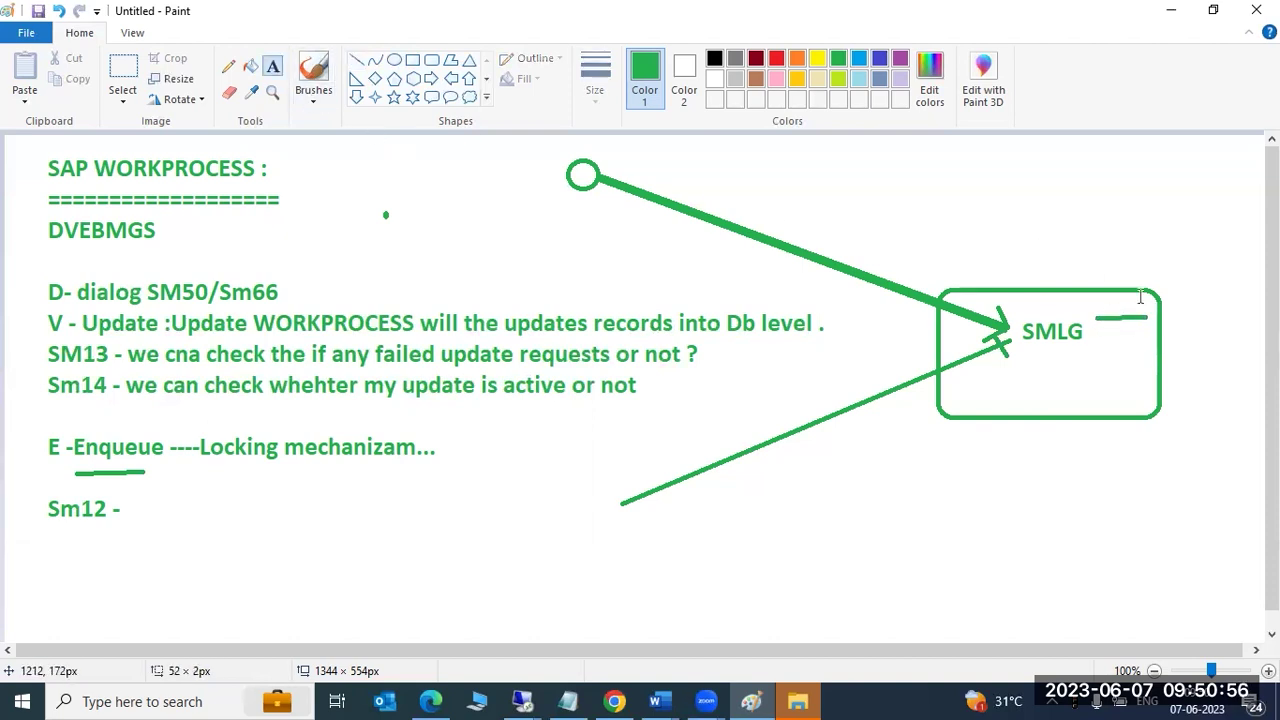
pyautogui.click(1112, 320)
pyautogui.write('W32')
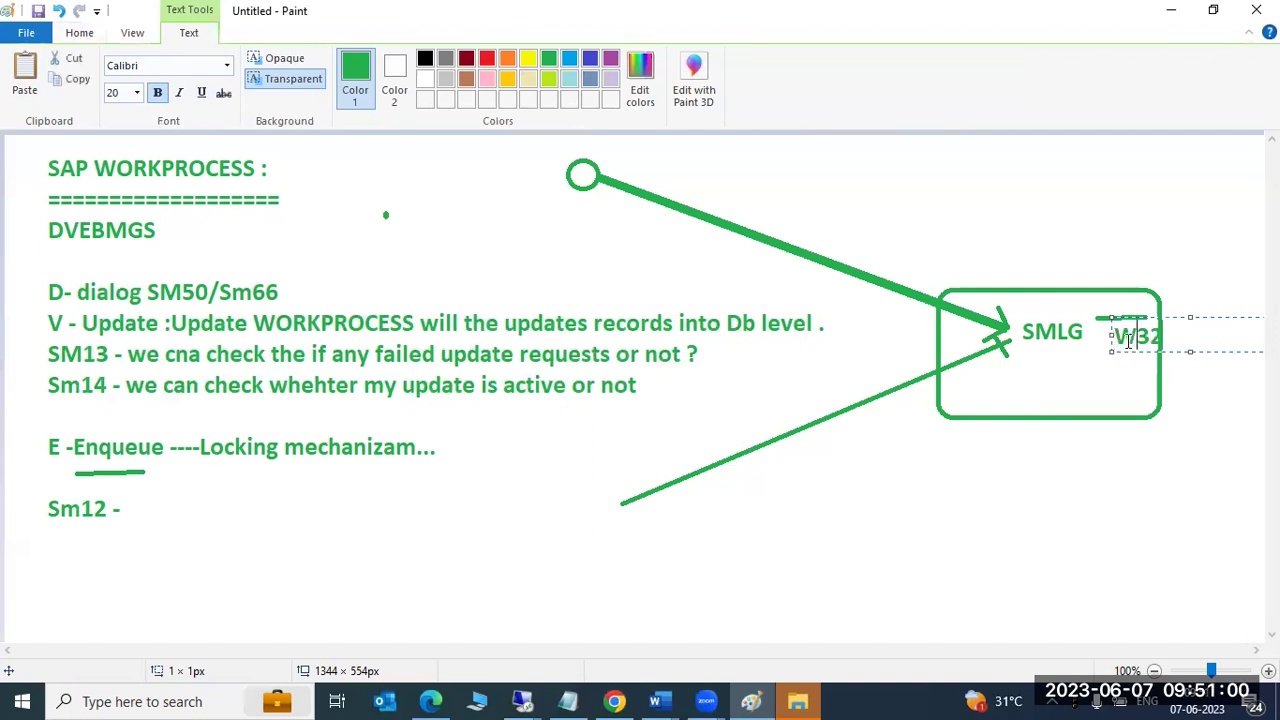
pyautogui.click(1094, 449)
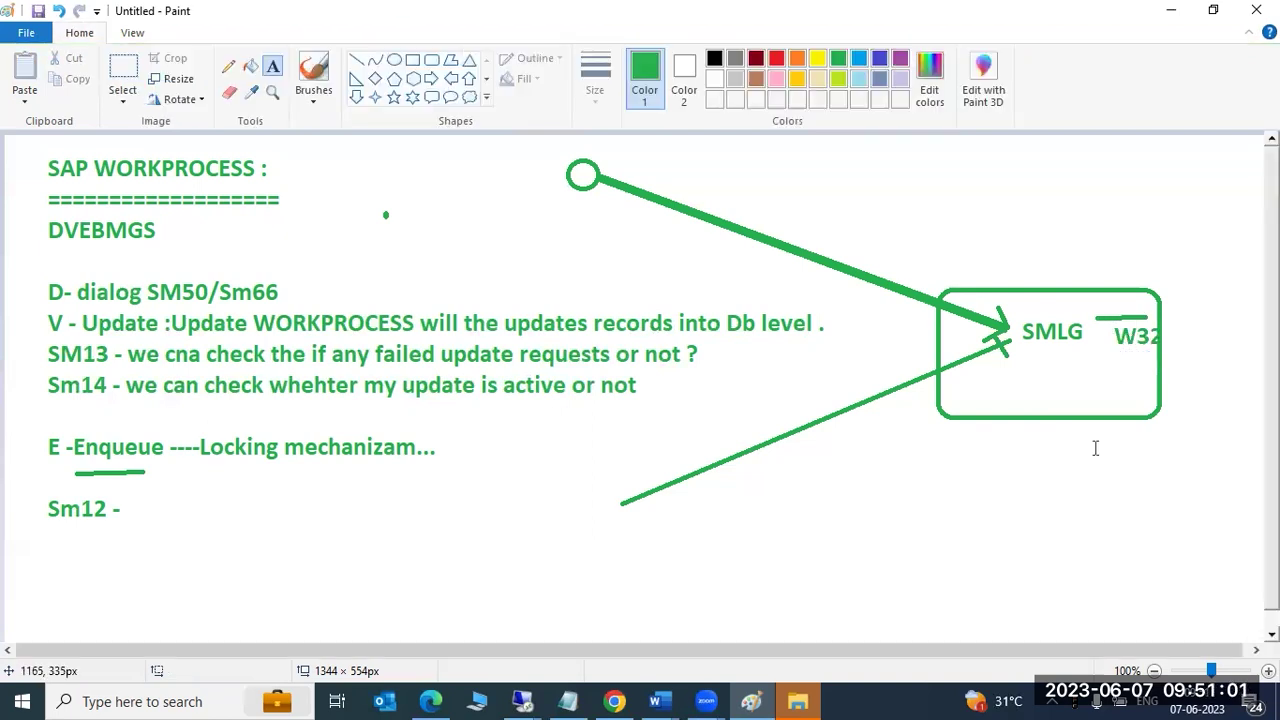
# Leave the Paint diagram and bring the Remote Desktop SAP session back full screen.
pyautogui.click(606, 168)
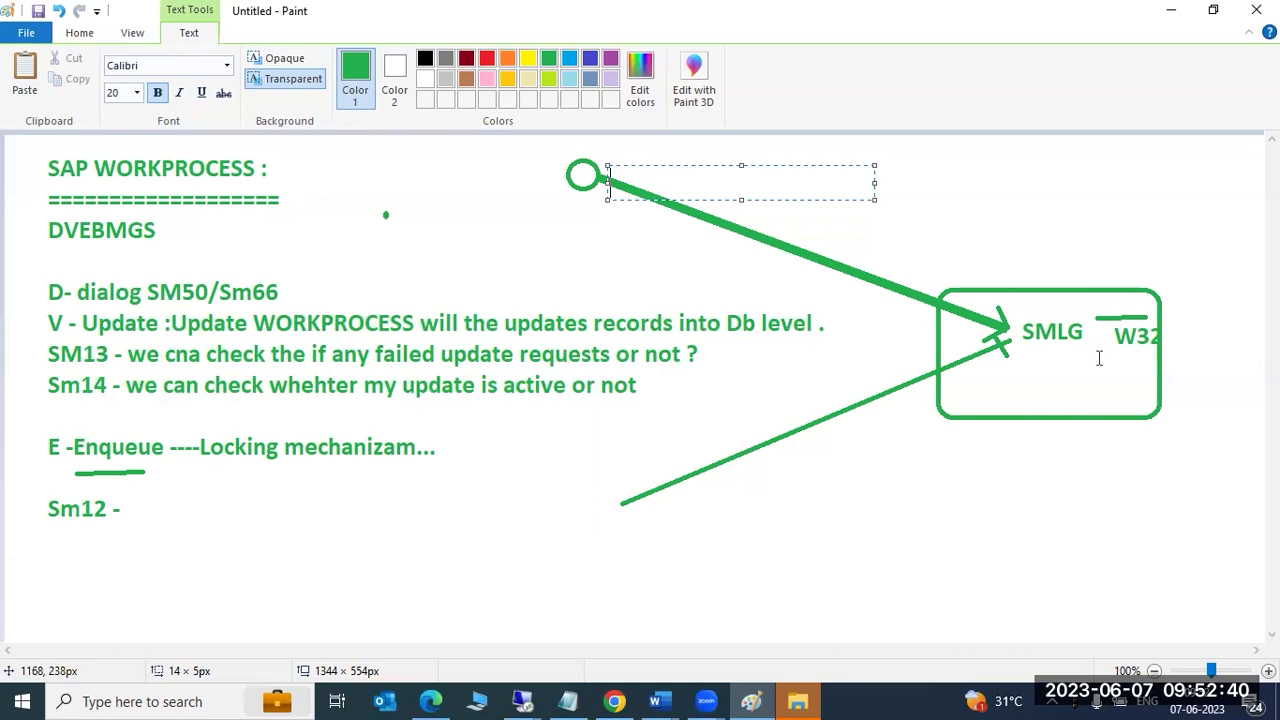
pyautogui.moveTo(522, 701)
pyautogui.click(579, 619)
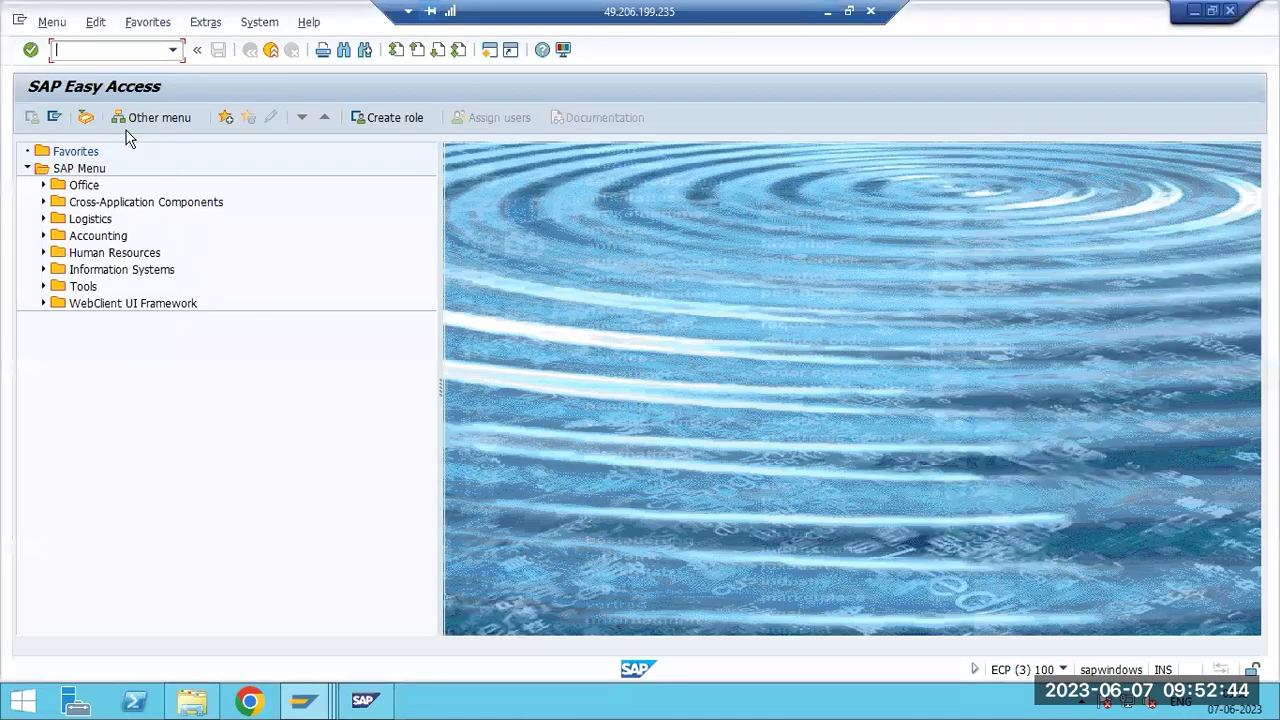
# Run SMLG, start Create Assignment, then bring another session's Easy Access screen forward.
pyautogui.click(1063, 669)
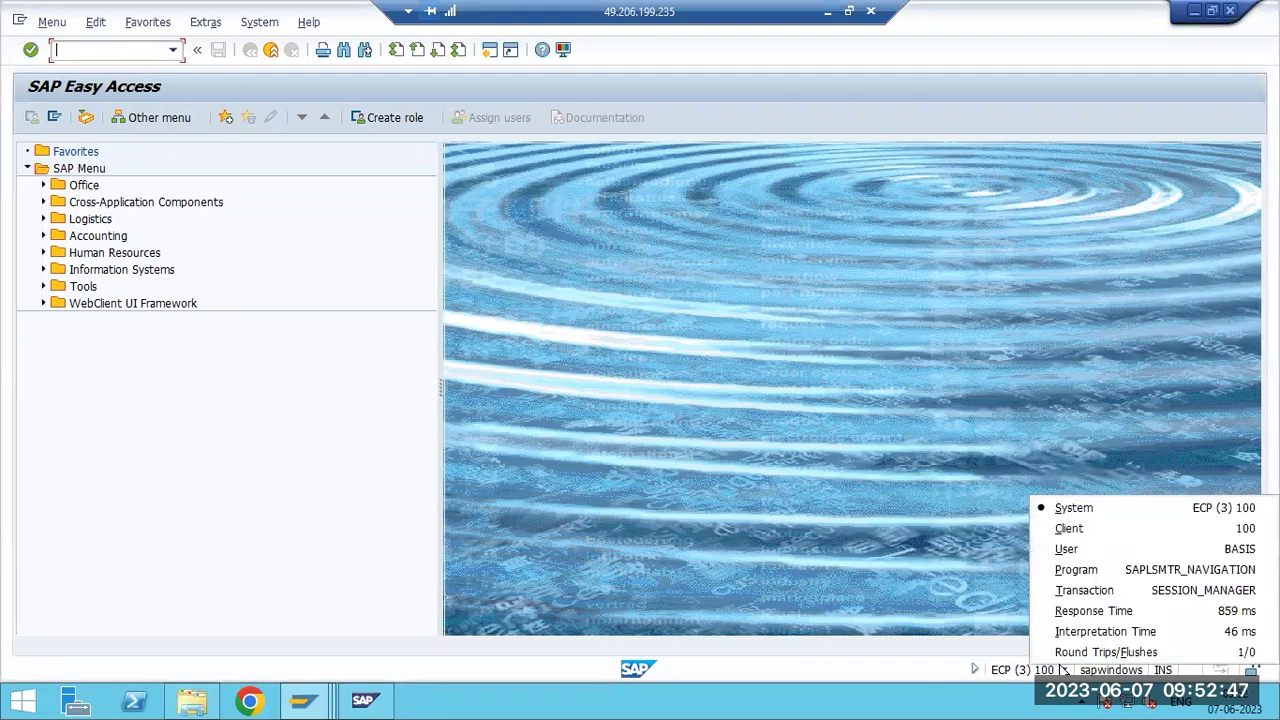
pyautogui.click(78, 57)
pyautogui.write('smlg')
pyautogui.press('Return')
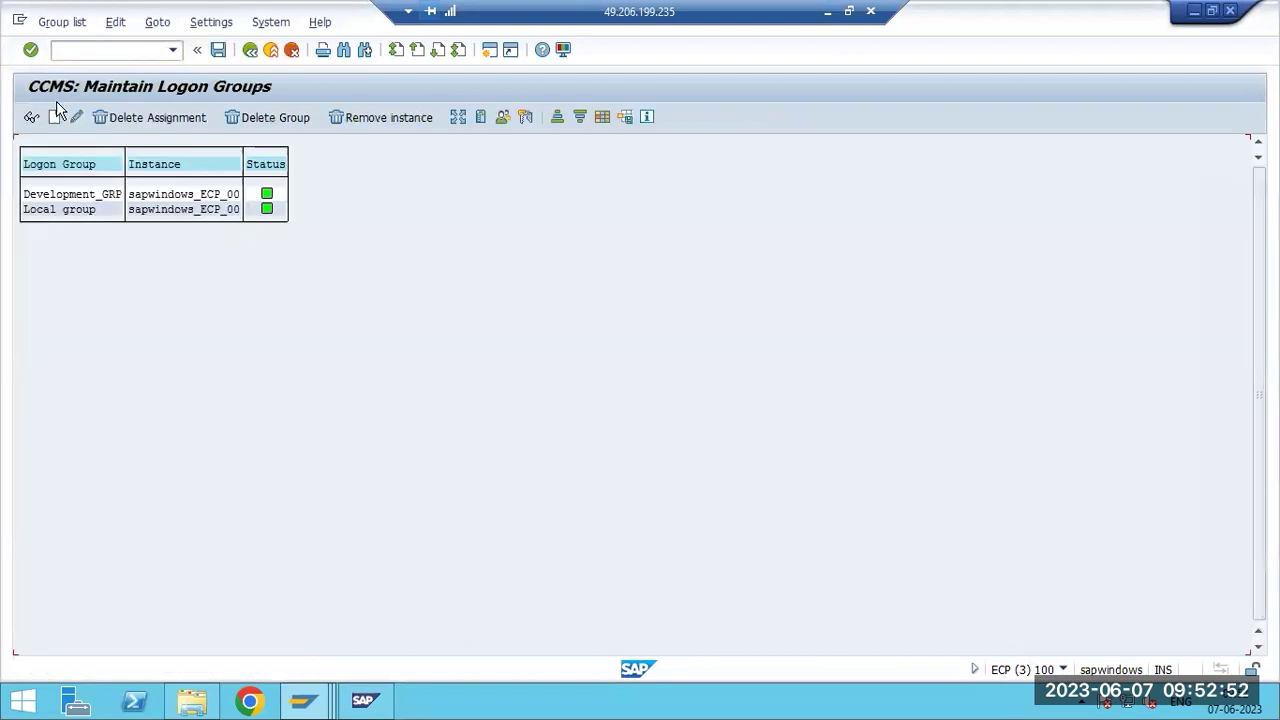
pyautogui.click(54, 117)
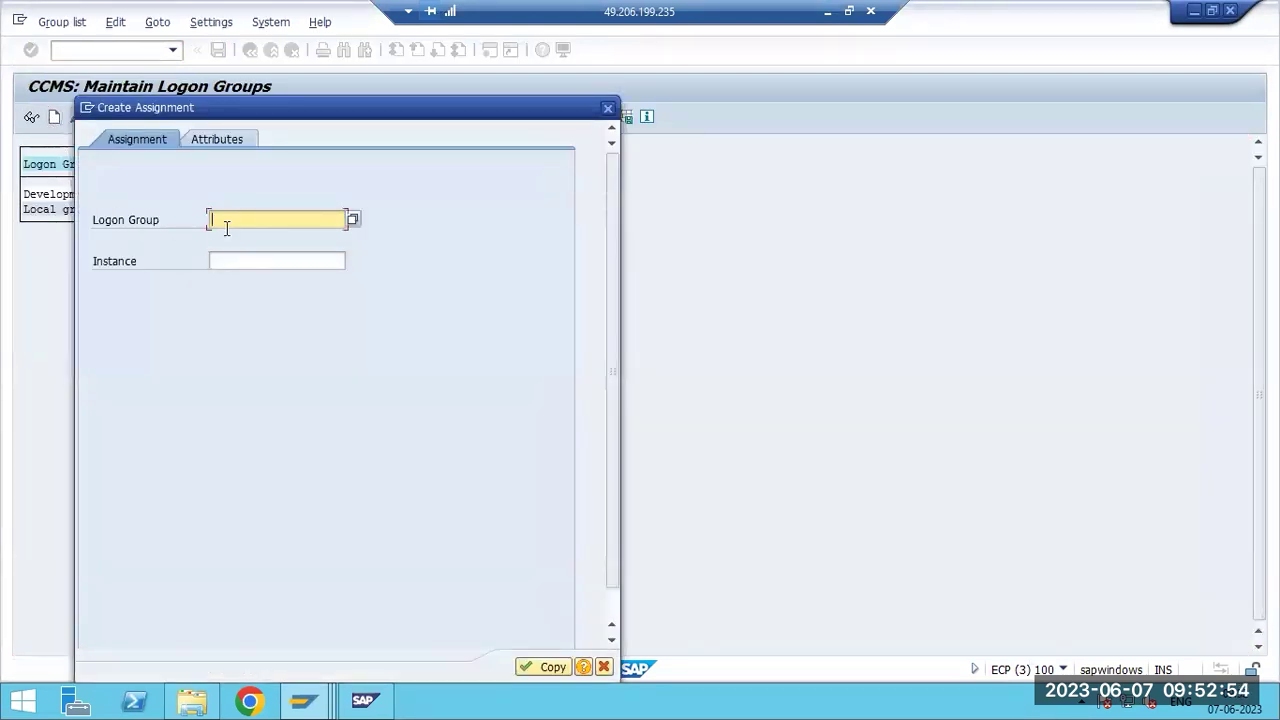
pyautogui.click(303, 700)
pyautogui.click(345, 605)
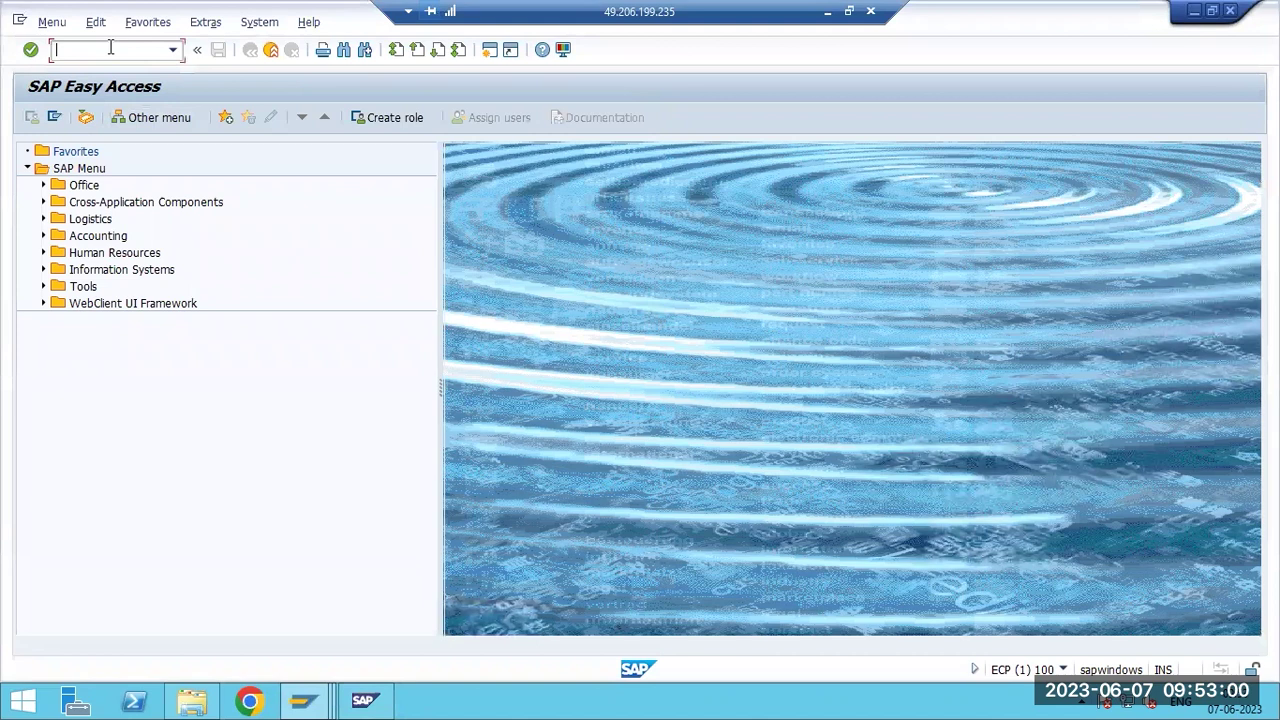
# Run SMLG in the second session, read the RZLLITAB lock message, and return to Create Assignment.
pyautogui.write('smlg')
pyautogui.press('Return')
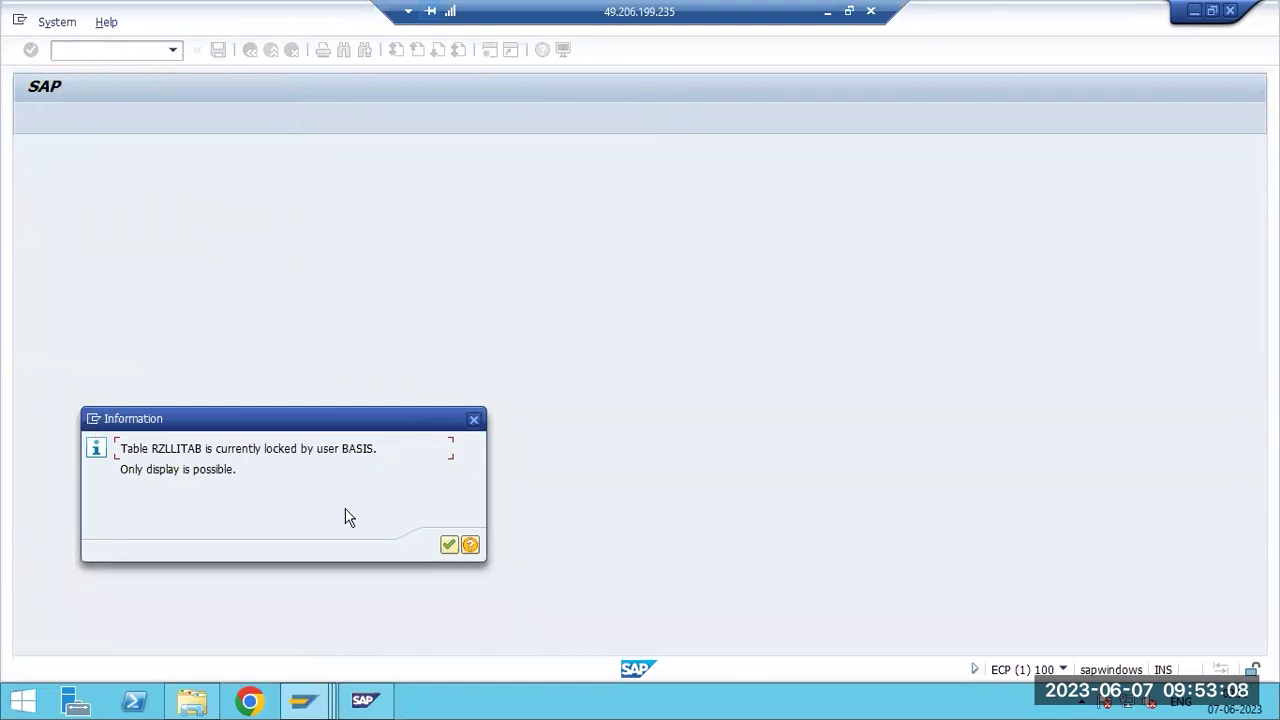
pyautogui.moveTo(220, 450); pyautogui.dragTo(380, 461)
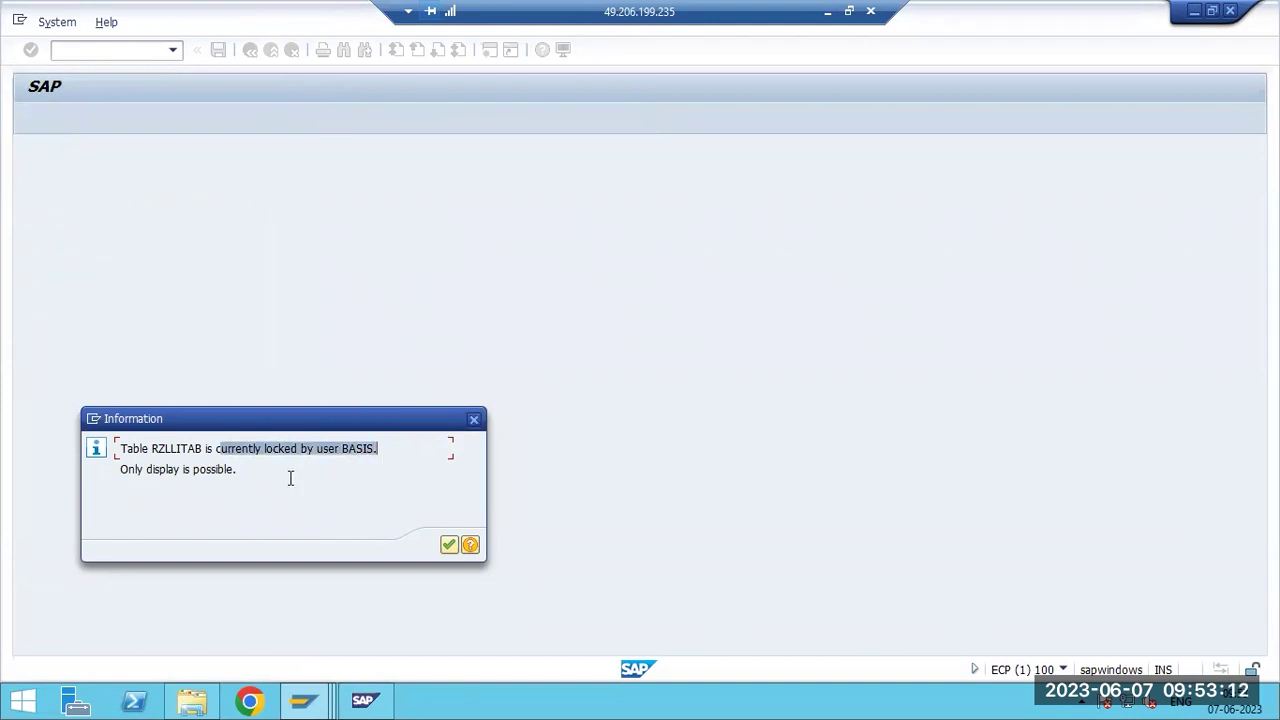
pyautogui.moveTo(128, 469); pyautogui.dragTo(236, 477)
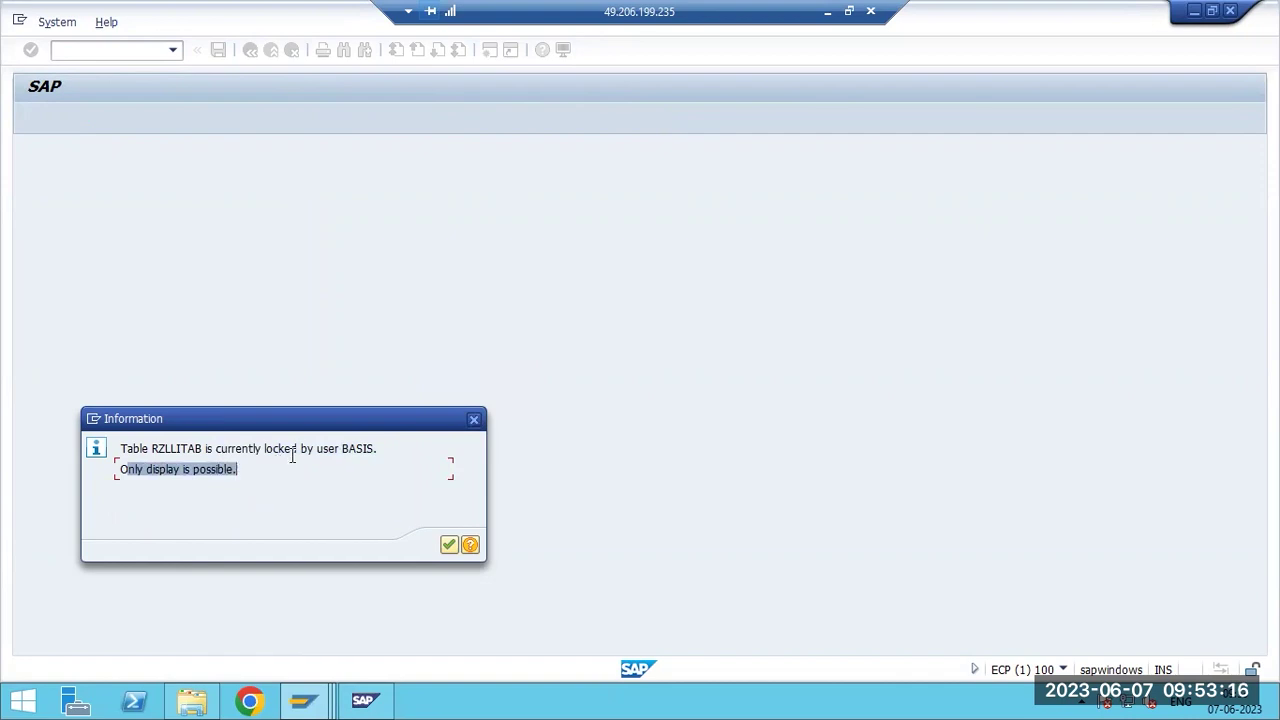
pyautogui.moveTo(296, 449); pyautogui.dragTo(330, 450)
pyautogui.moveTo(303, 700)
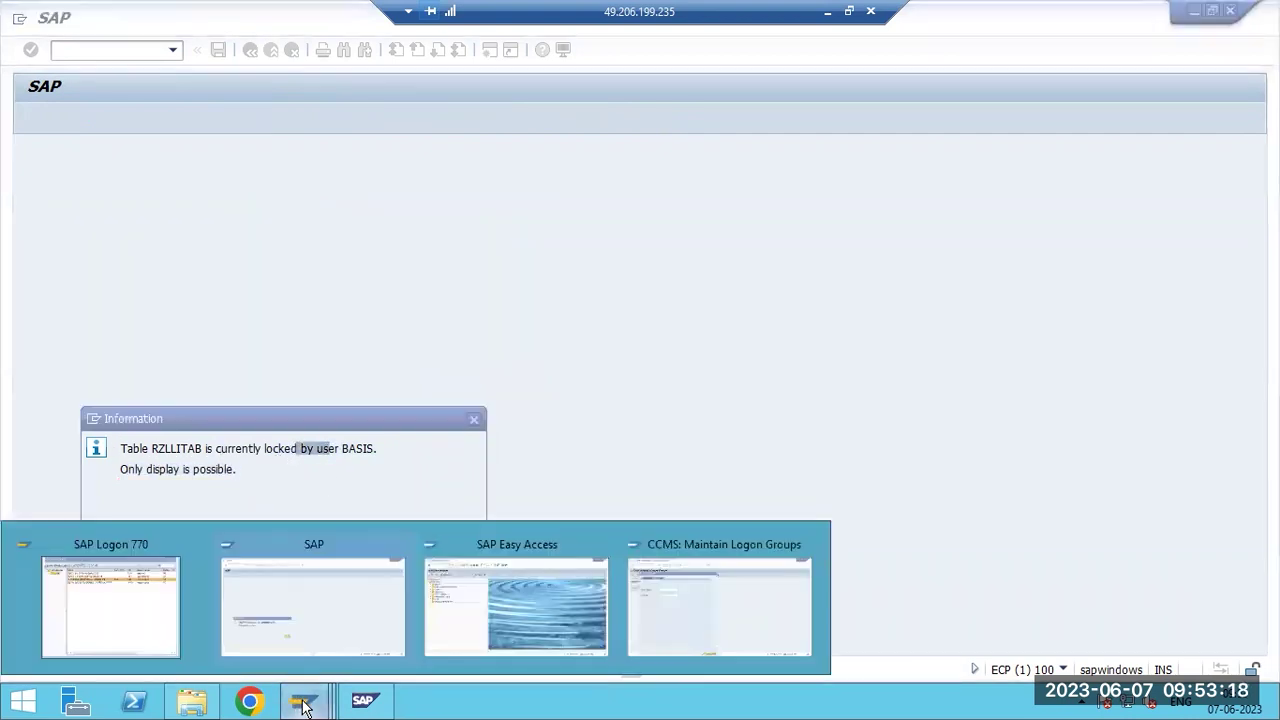
pyautogui.click(675, 617)
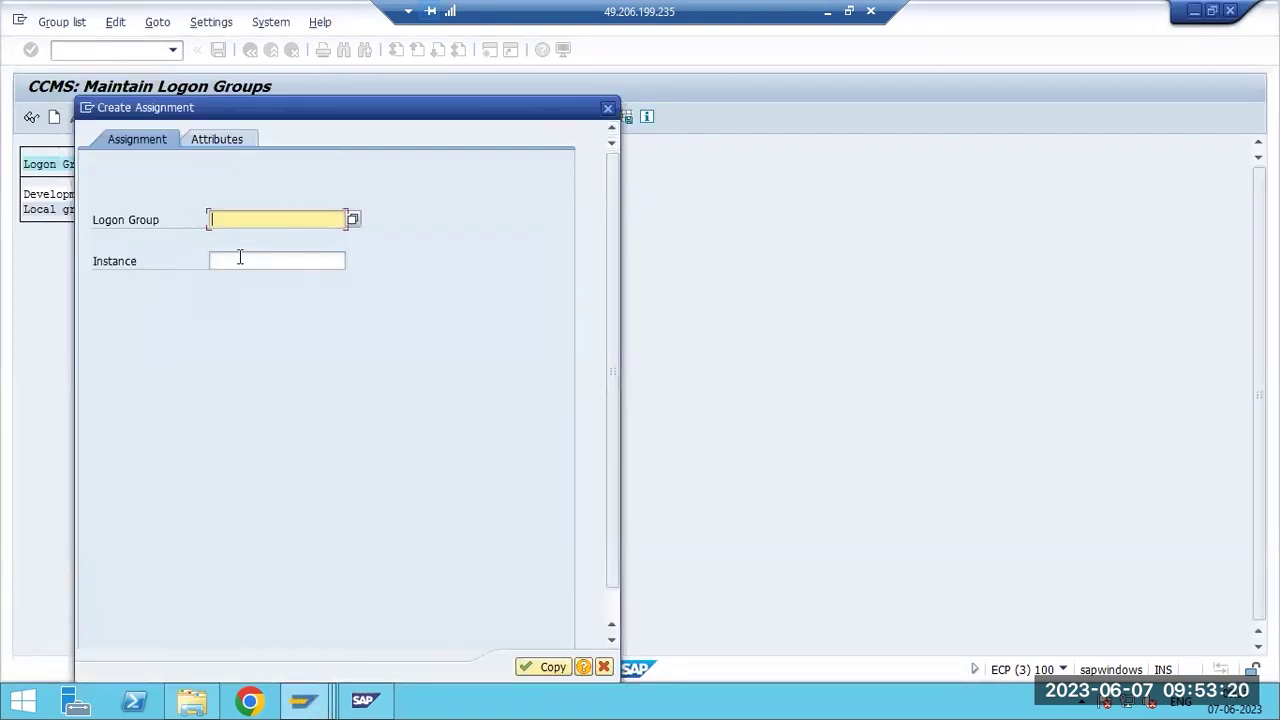
# Open the SM12 lock entry selection in another session, checking the other open windows.
pyautogui.moveTo(300, 705)
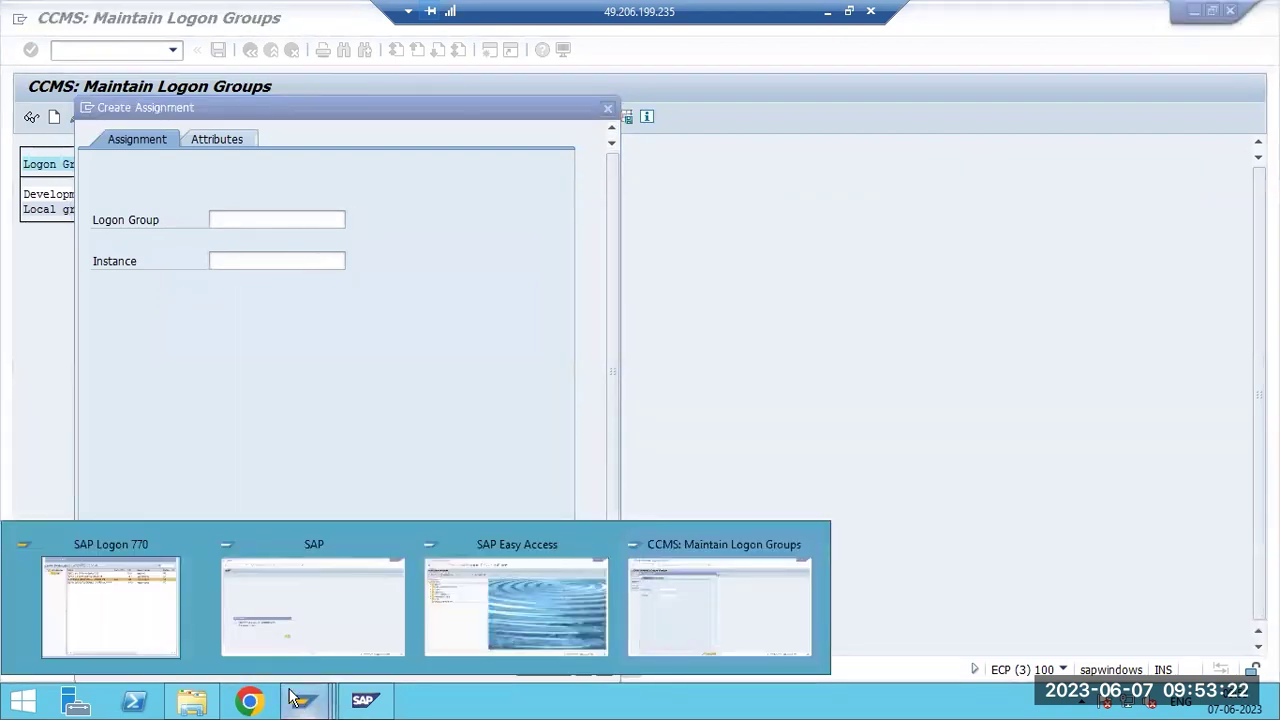
pyautogui.click(469, 617)
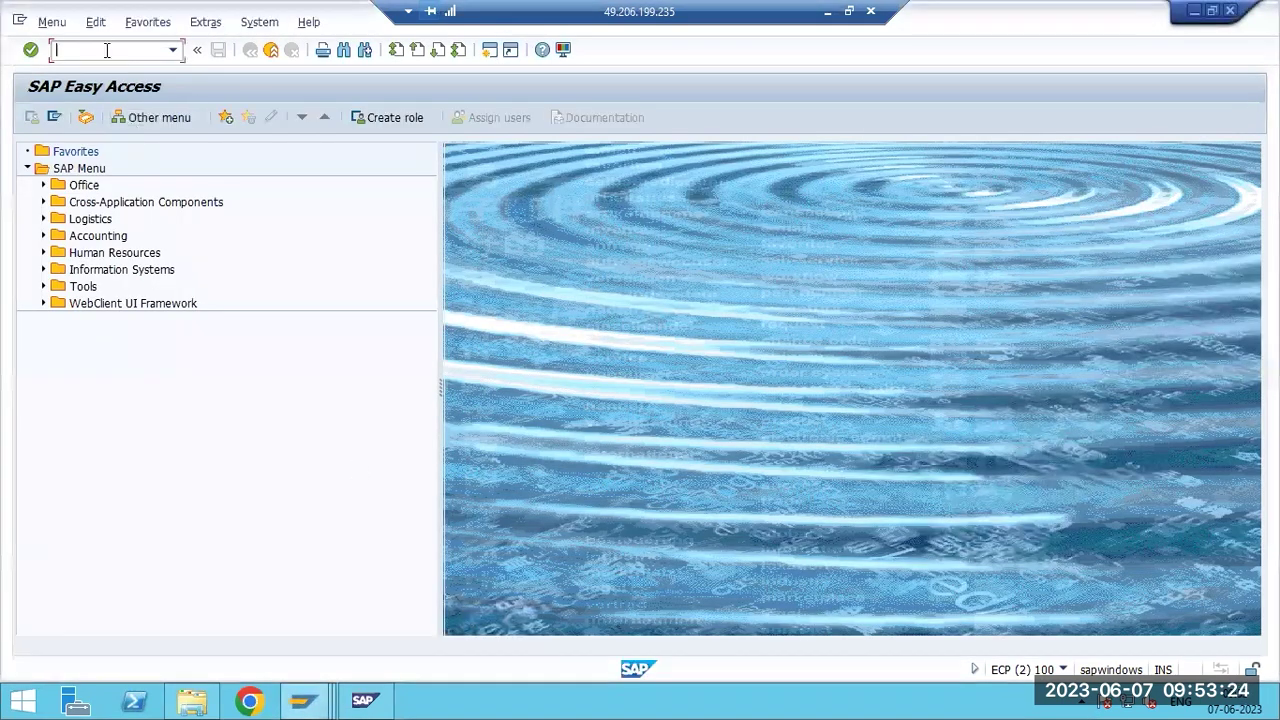
pyautogui.write('sm12')
pyautogui.press('Return')
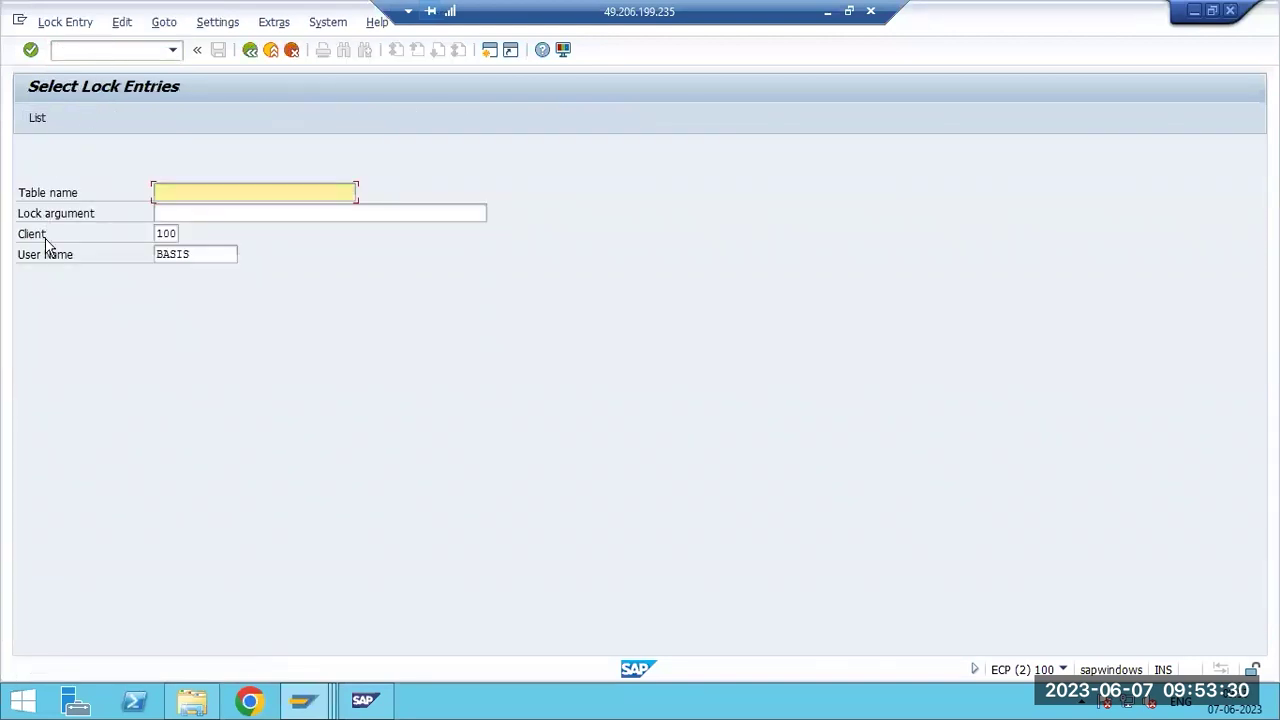
pyautogui.click(305, 703)
pyautogui.click(263, 638)
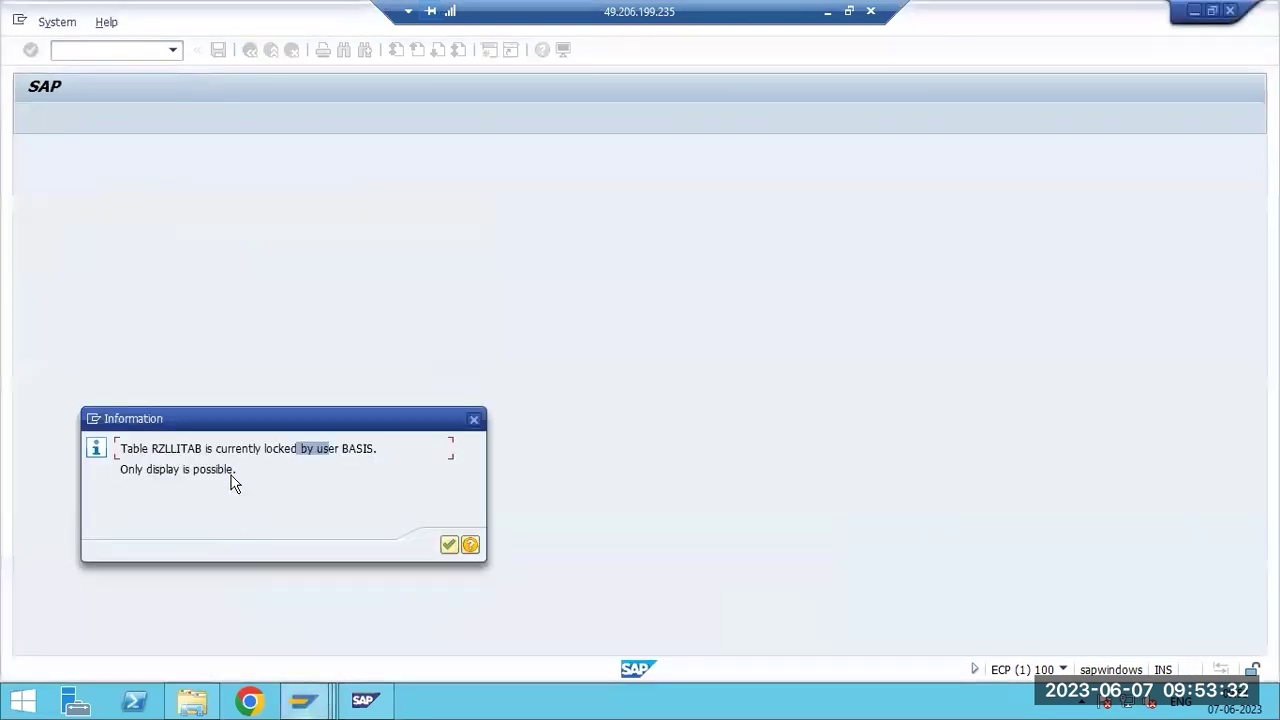
pyautogui.click(305, 703)
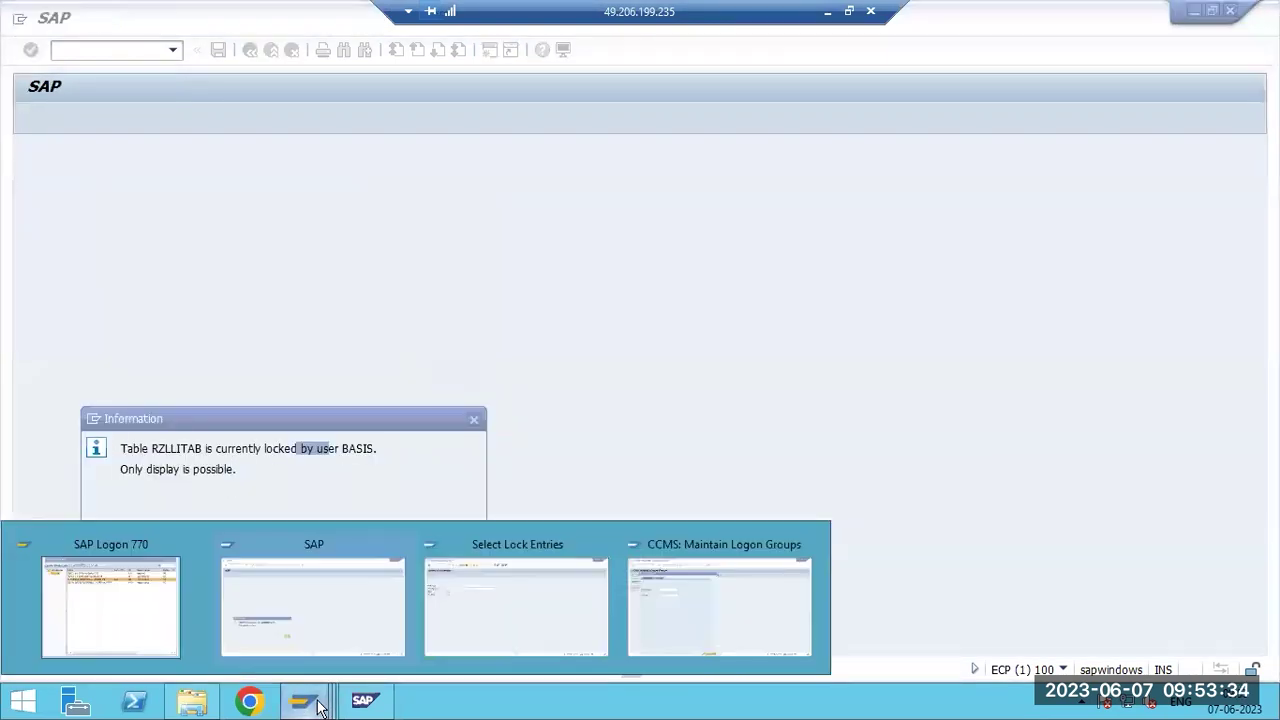
pyautogui.click(136, 596)
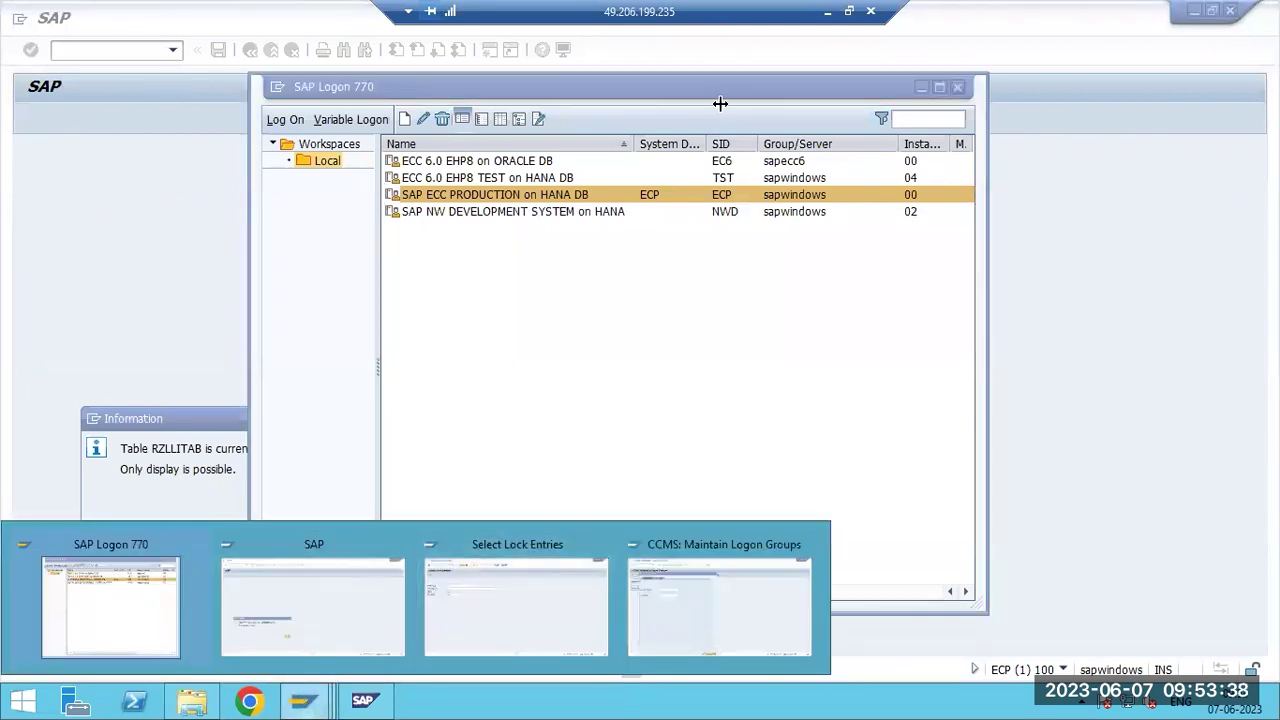
pyautogui.click(522, 612)
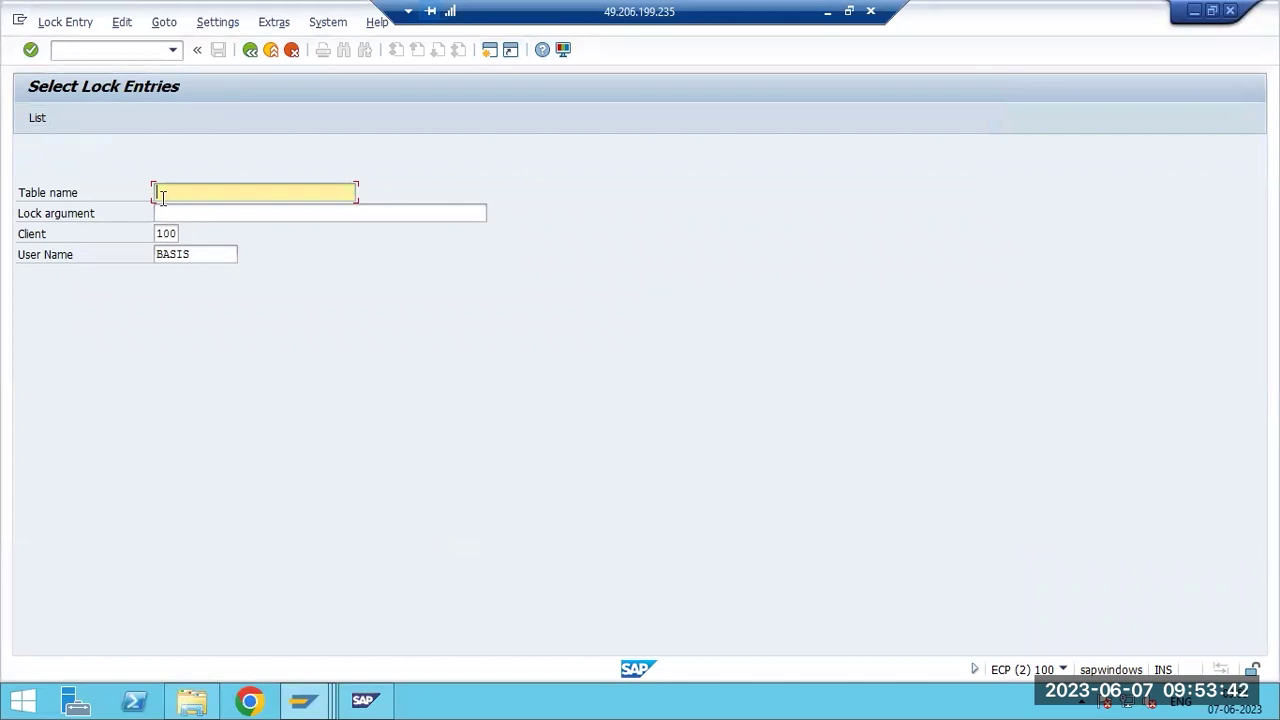
# Clear the Client (100) and User Name filters and list all lock entries.
pyautogui.click(162, 234)
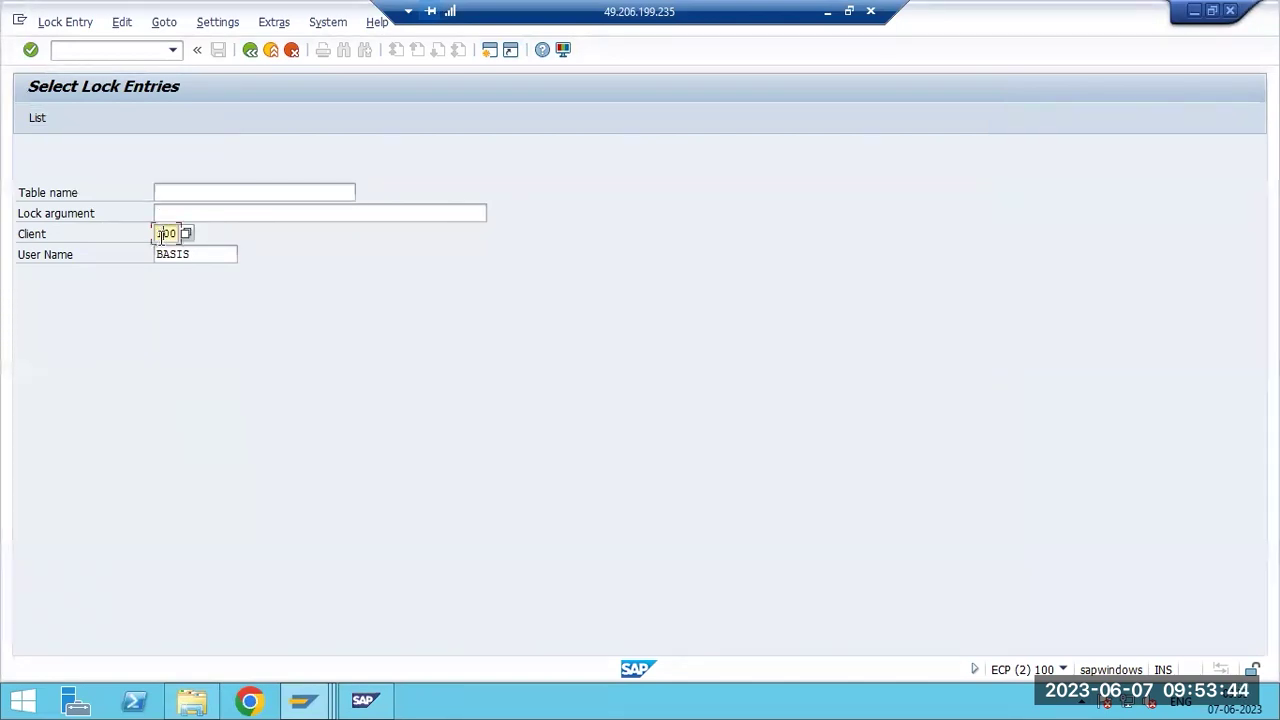
pyautogui.doubleClick(162, 234)
pyautogui.press('BackSpace')
pyautogui.press('Tab')
pyautogui.press('BackSpace')
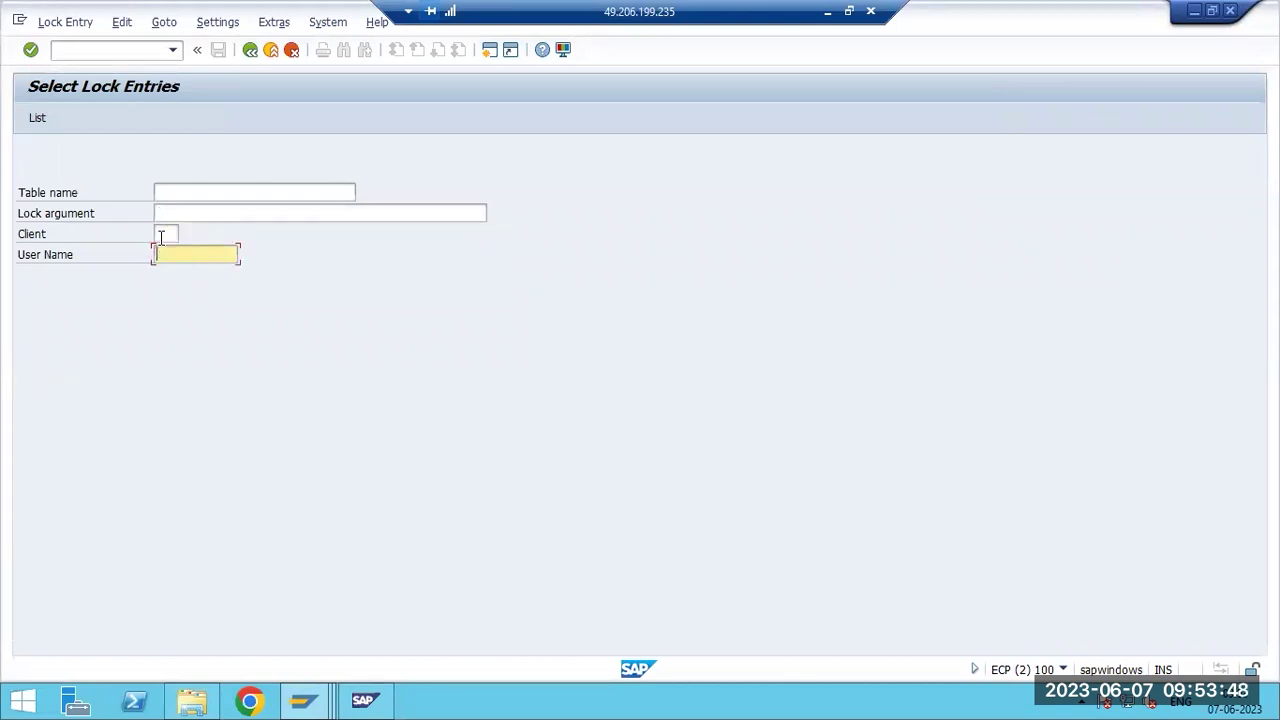
pyautogui.click(37, 118)
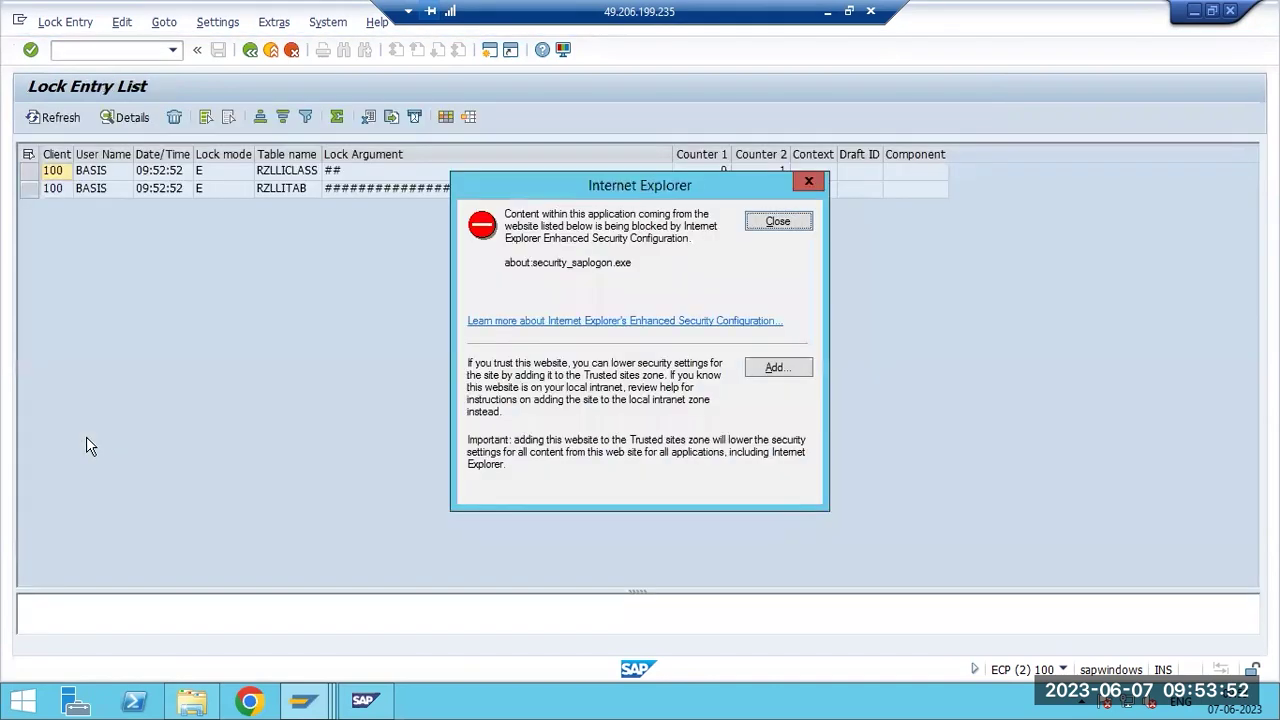
# Dismiss the Internet Explorer warning and review the RZLLICLASS and RZLLITAB lock rows.
pyautogui.click(772, 223)
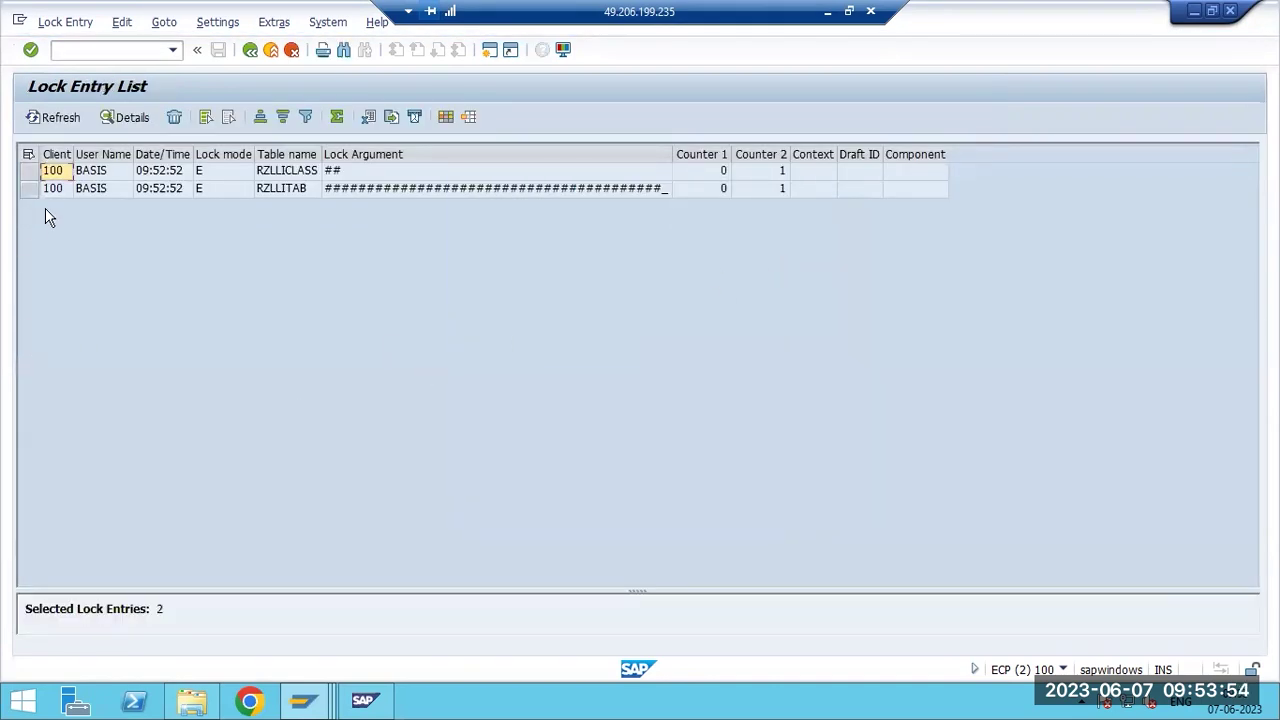
pyautogui.moveTo(31, 175); pyautogui.dragTo(32, 190)
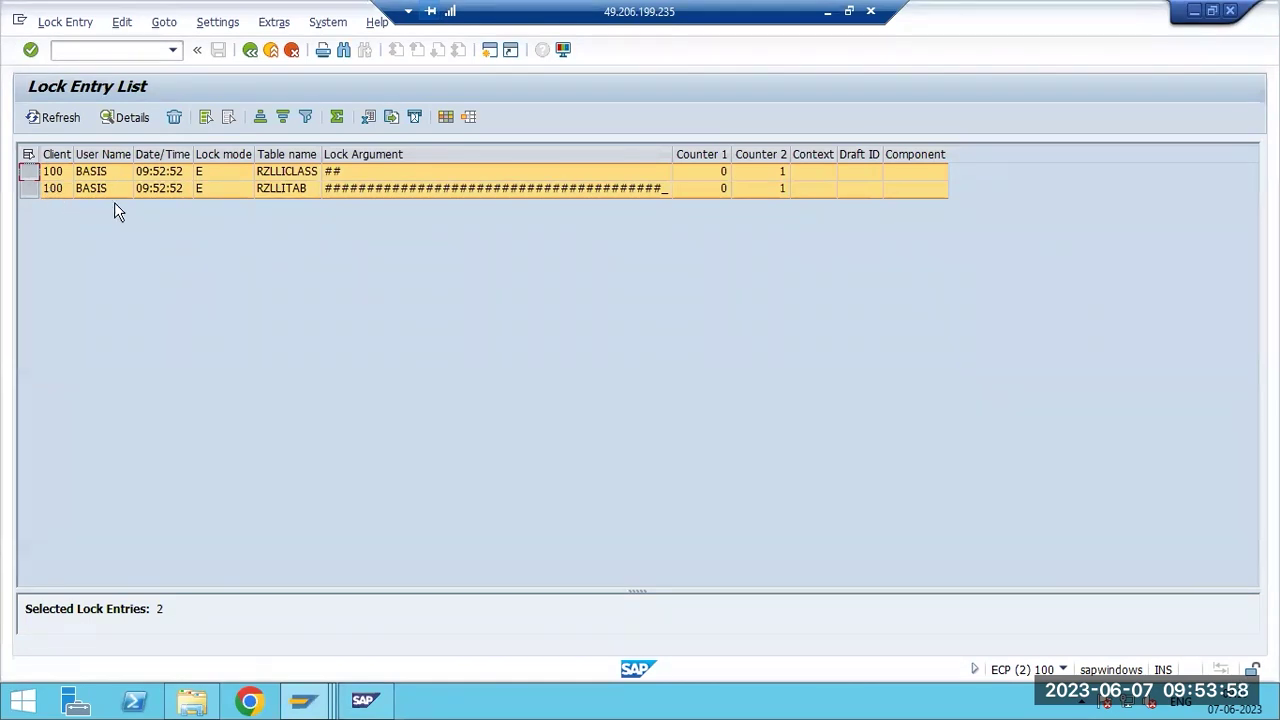
pyautogui.click(55, 172)
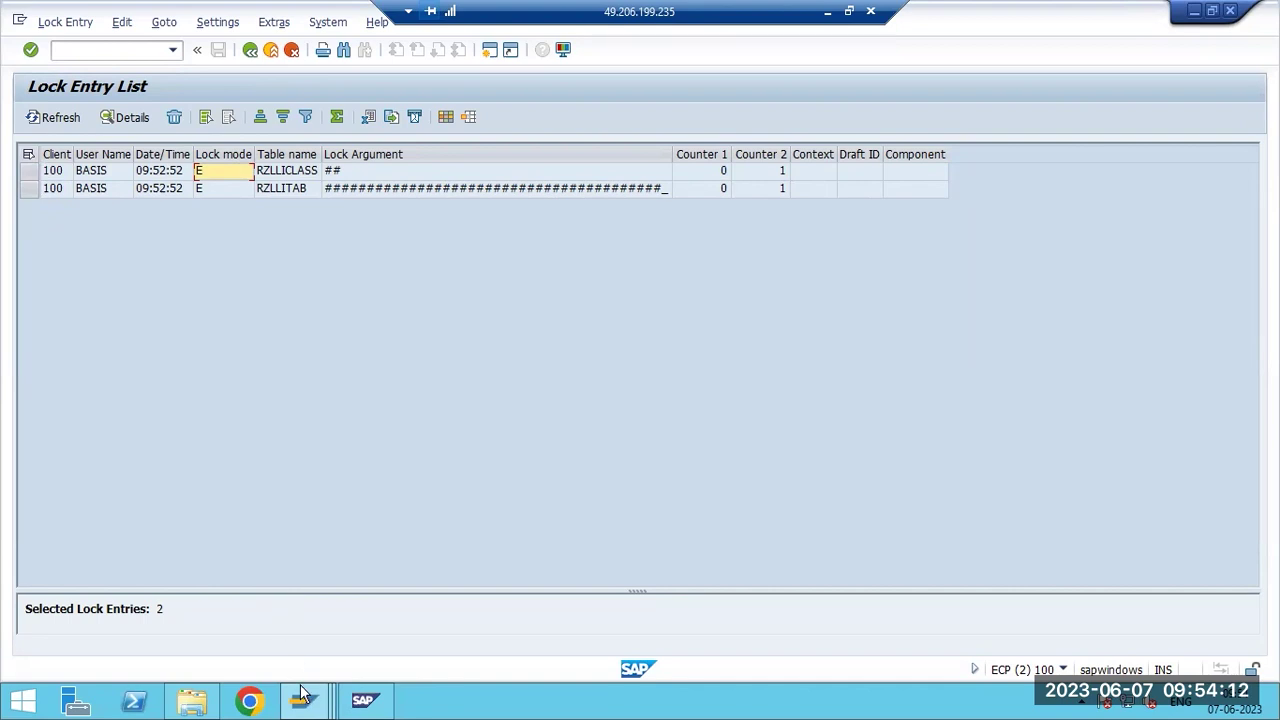
# Assign logon group PUBLIC to instance sapwindows_ECP_00, save it, and exit logon group maintenance.
pyautogui.moveTo(310, 698)
pyautogui.click(632, 618)
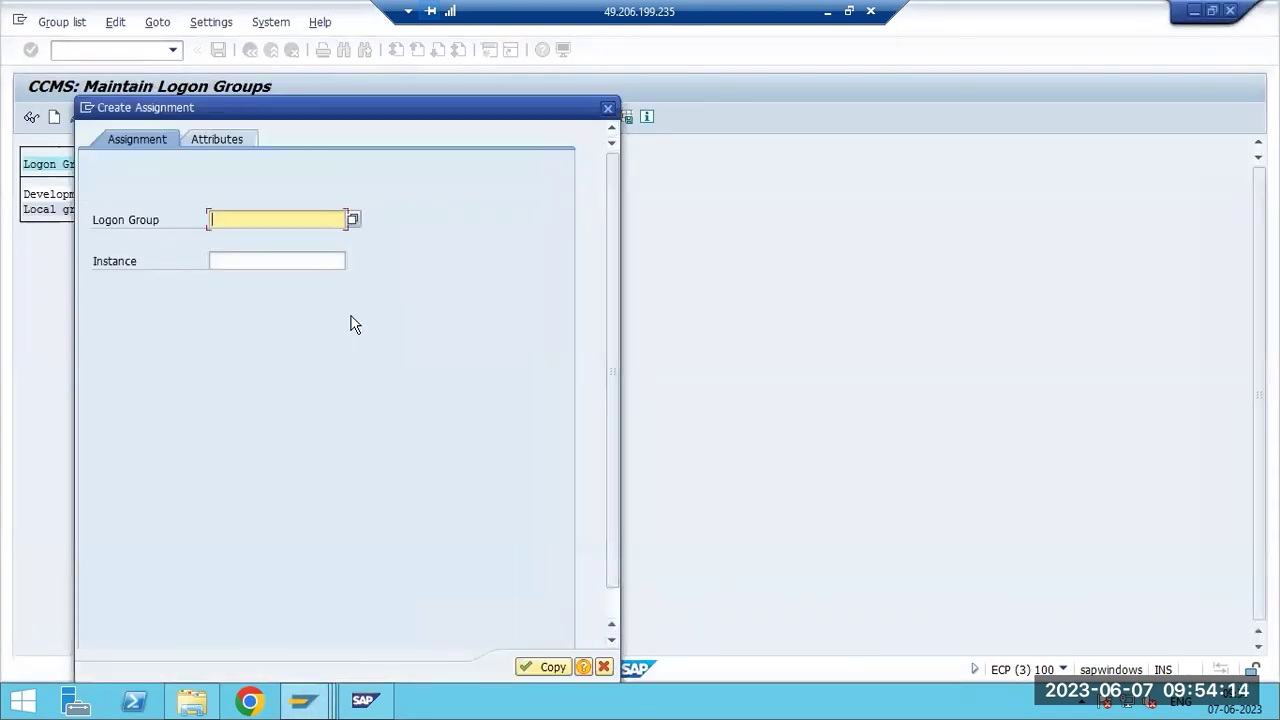
pyautogui.write('PUBLIC')
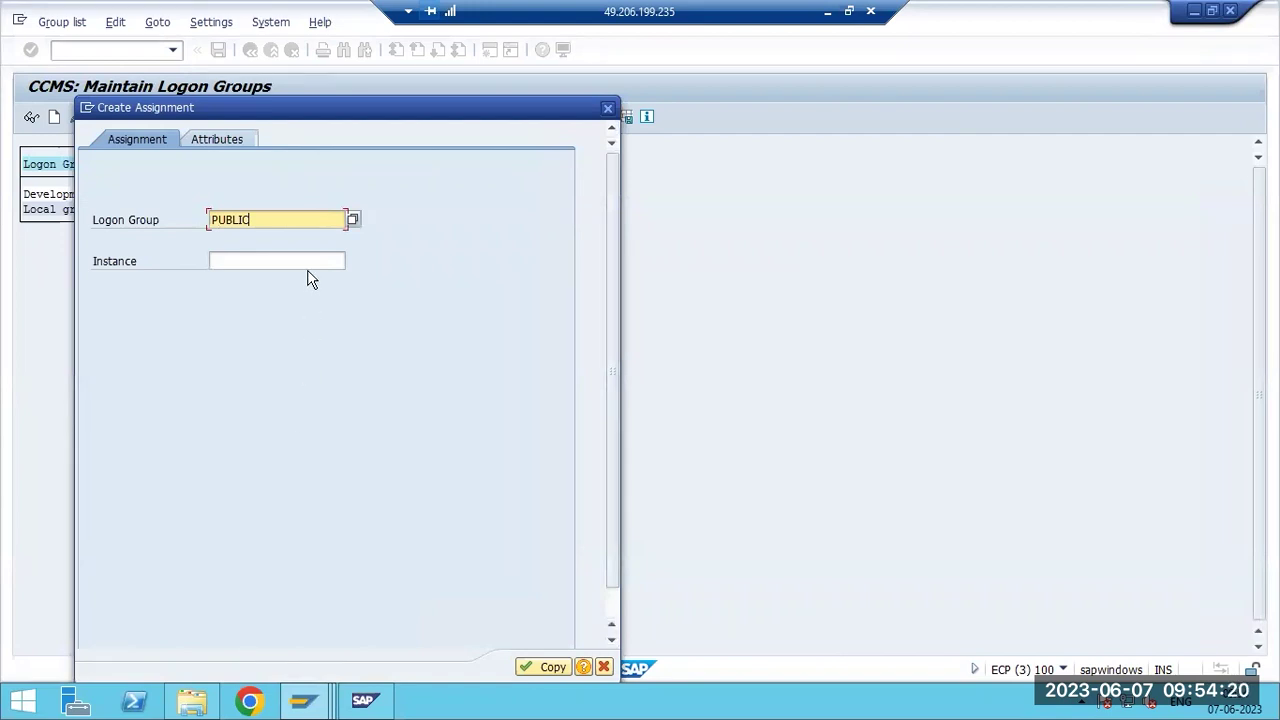
pyautogui.click(226, 263)
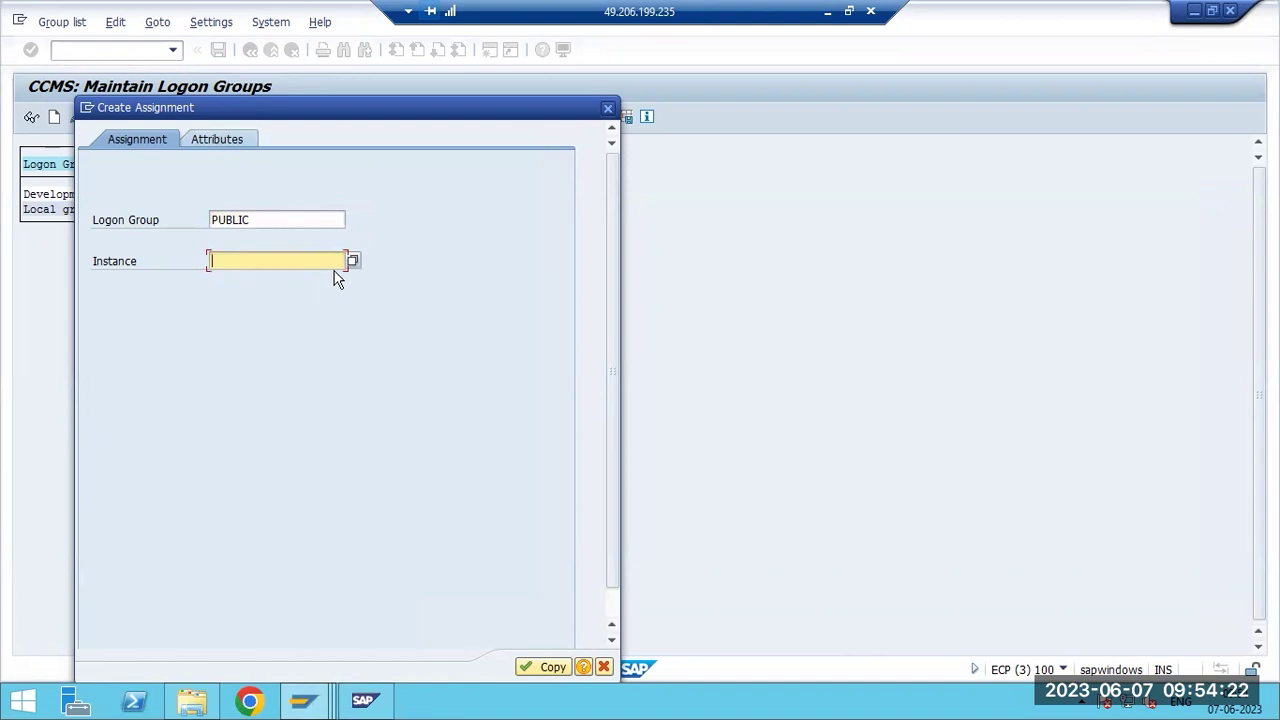
pyautogui.click(352, 260)
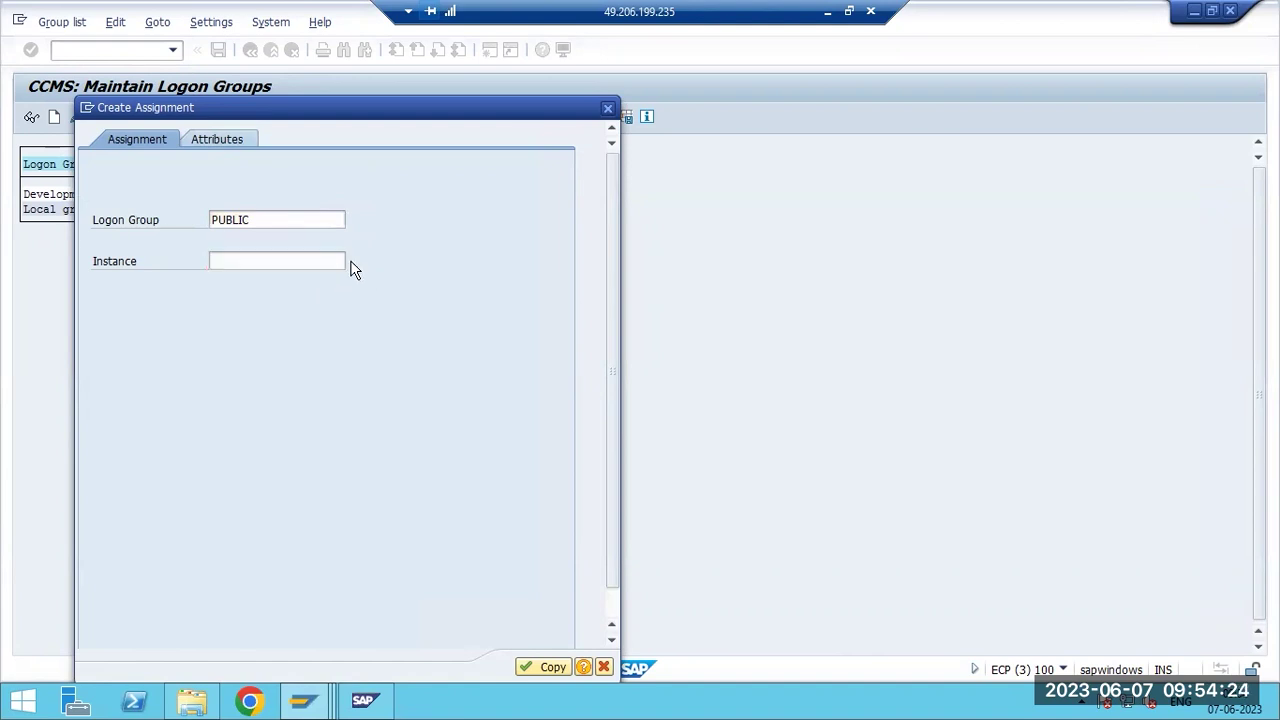
pyautogui.doubleClick(463, 470)
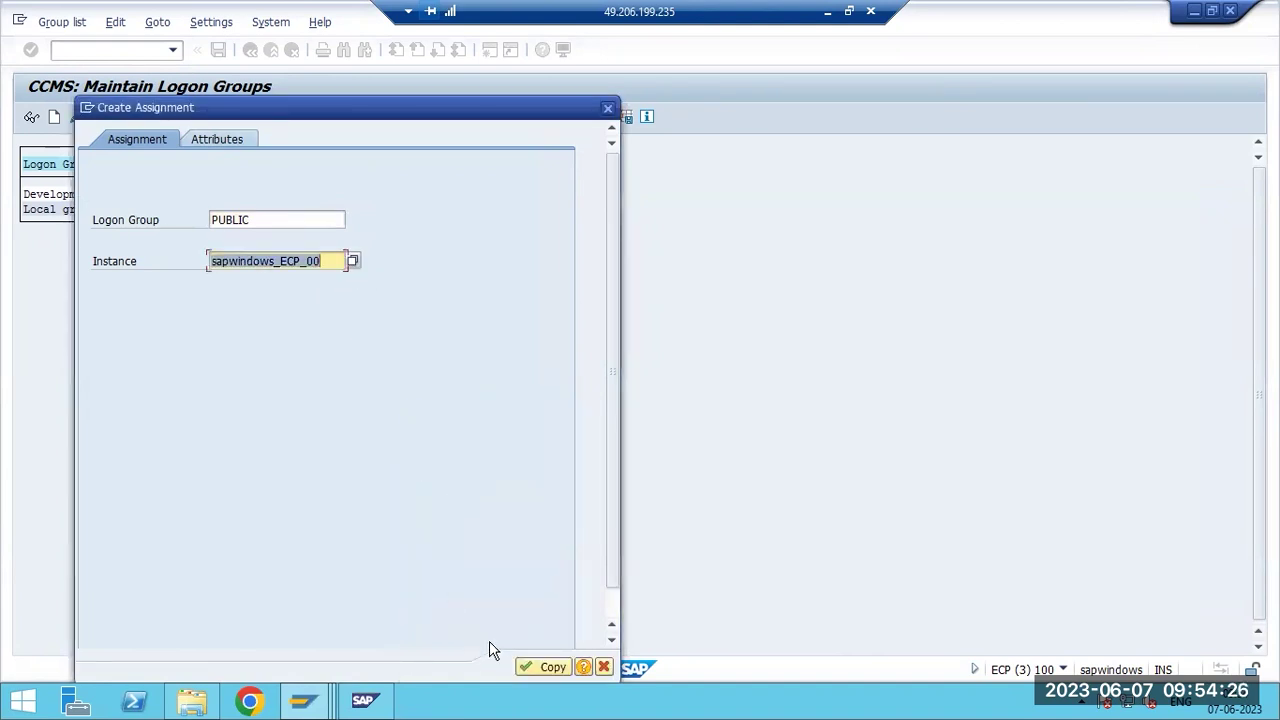
pyautogui.click(523, 666)
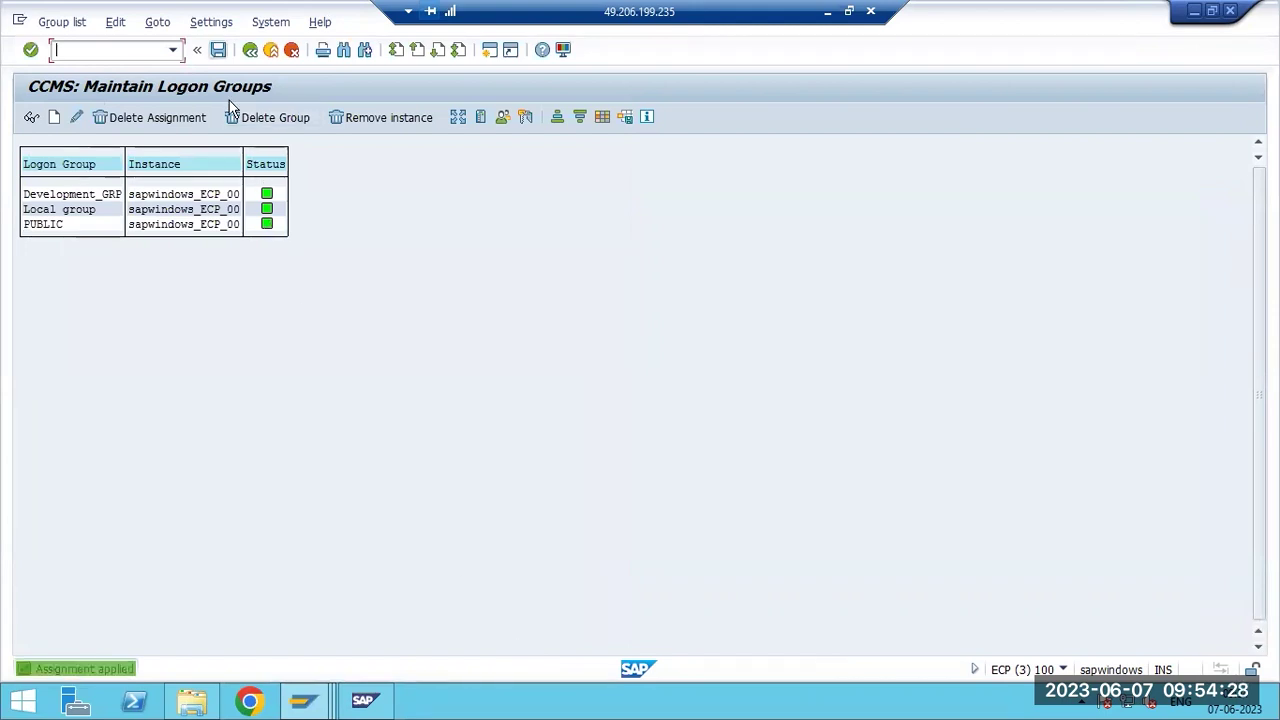
pyautogui.hotkey('ctrl', 's')
pyautogui.press('F3')
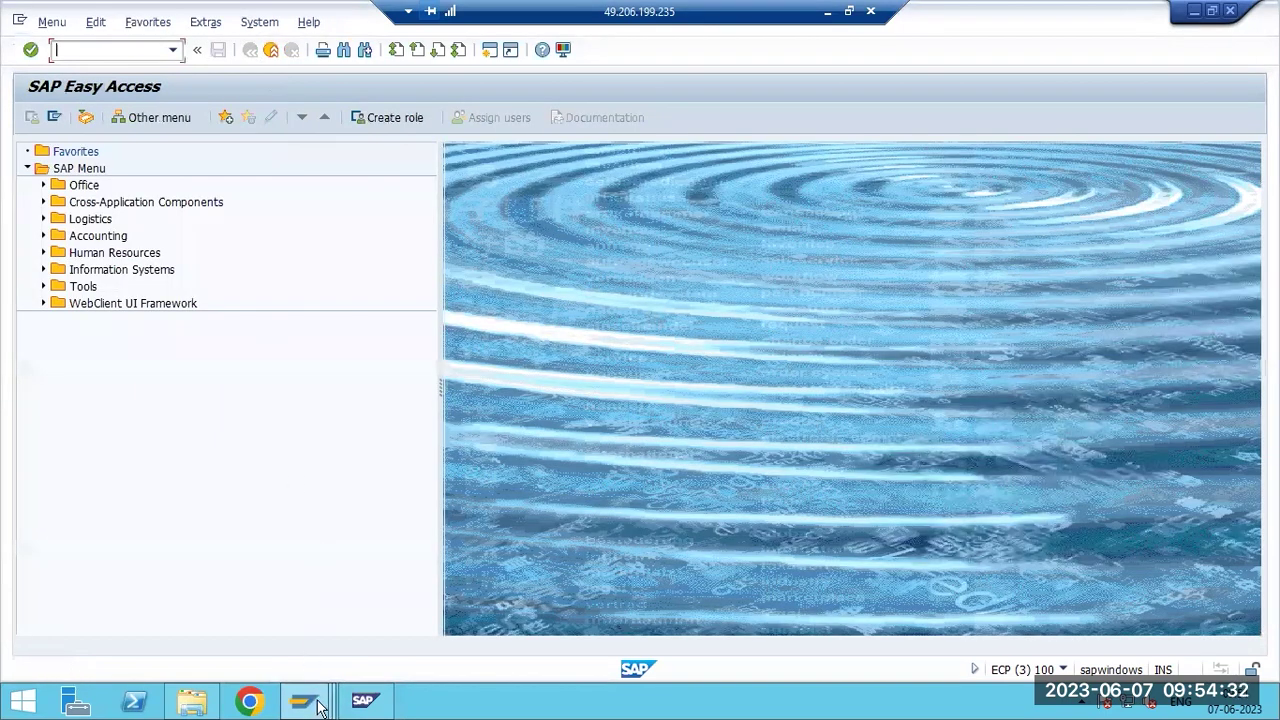
# Refresh the lock entry list to confirm it is empty.
pyautogui.moveTo(318, 700)
pyautogui.click(491, 581)
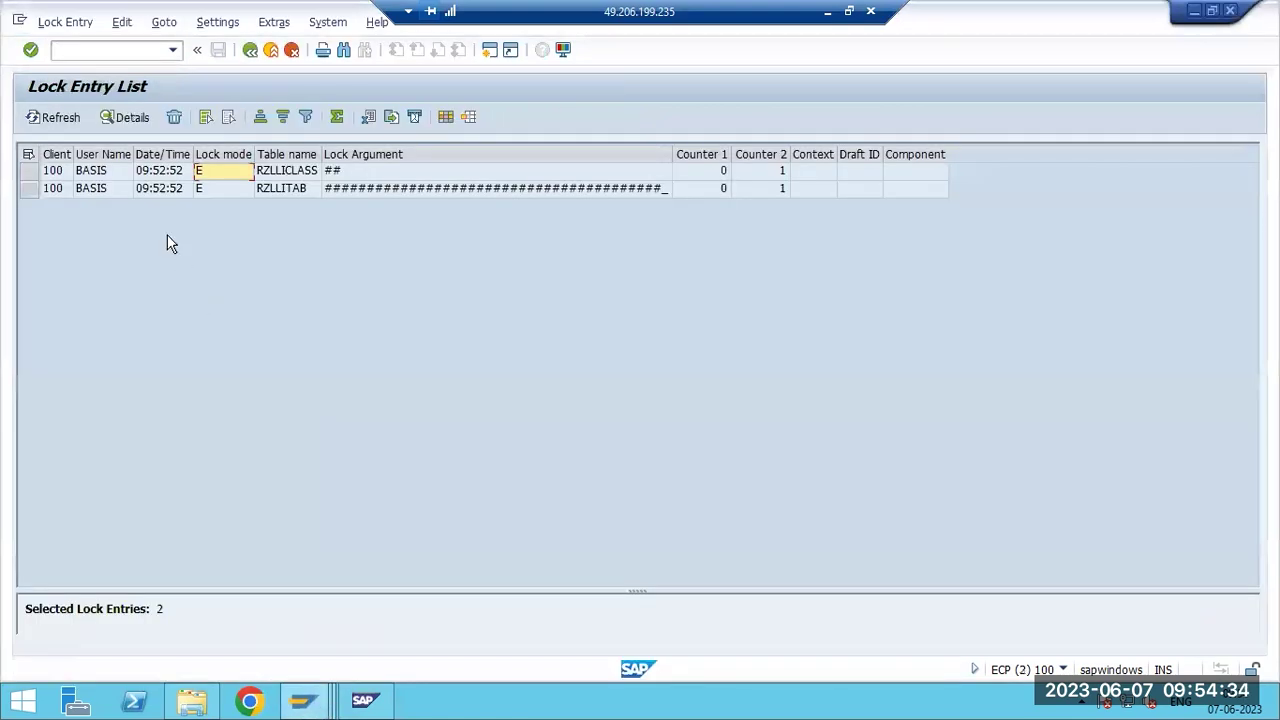
pyautogui.click(52, 120)
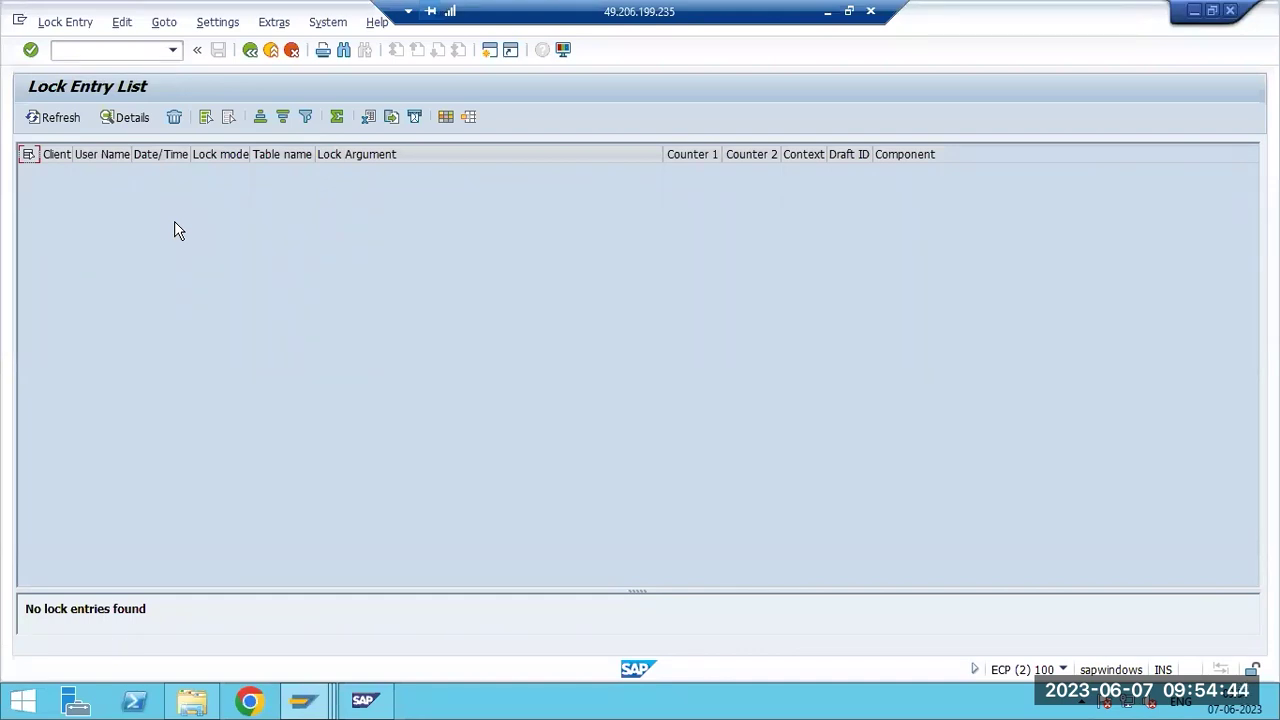
# Dismiss the table lock message and open the SM12 lock entry selection from SAP Easy Access.
pyautogui.moveTo(304, 700)
pyautogui.click(266, 560)
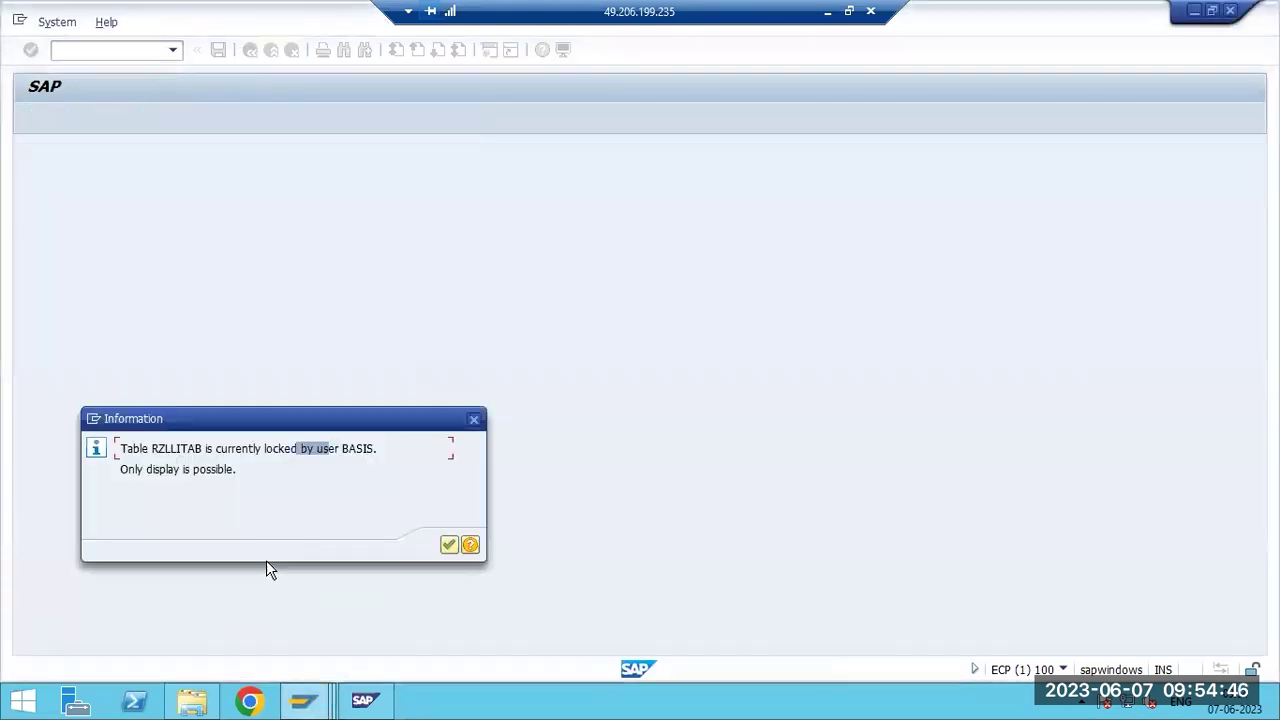
pyautogui.click(448, 544)
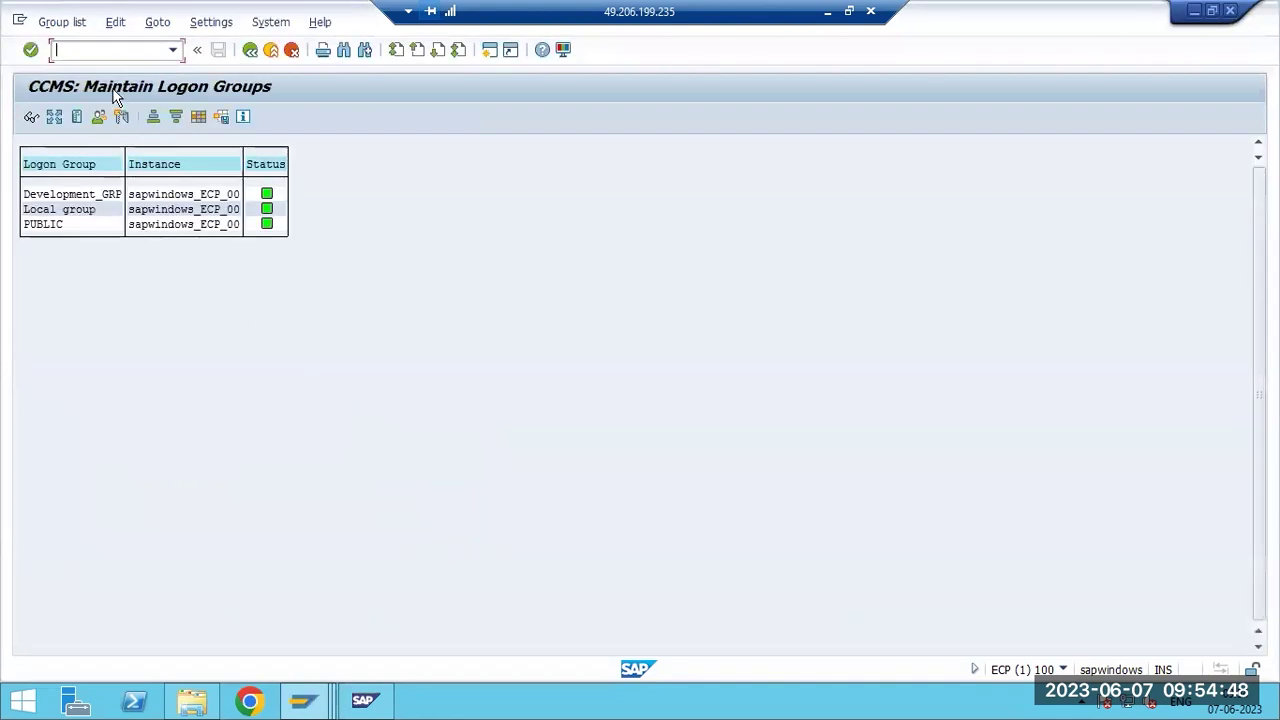
pyautogui.click(250, 49)
pyautogui.write('sm12')
pyautogui.press('Return')
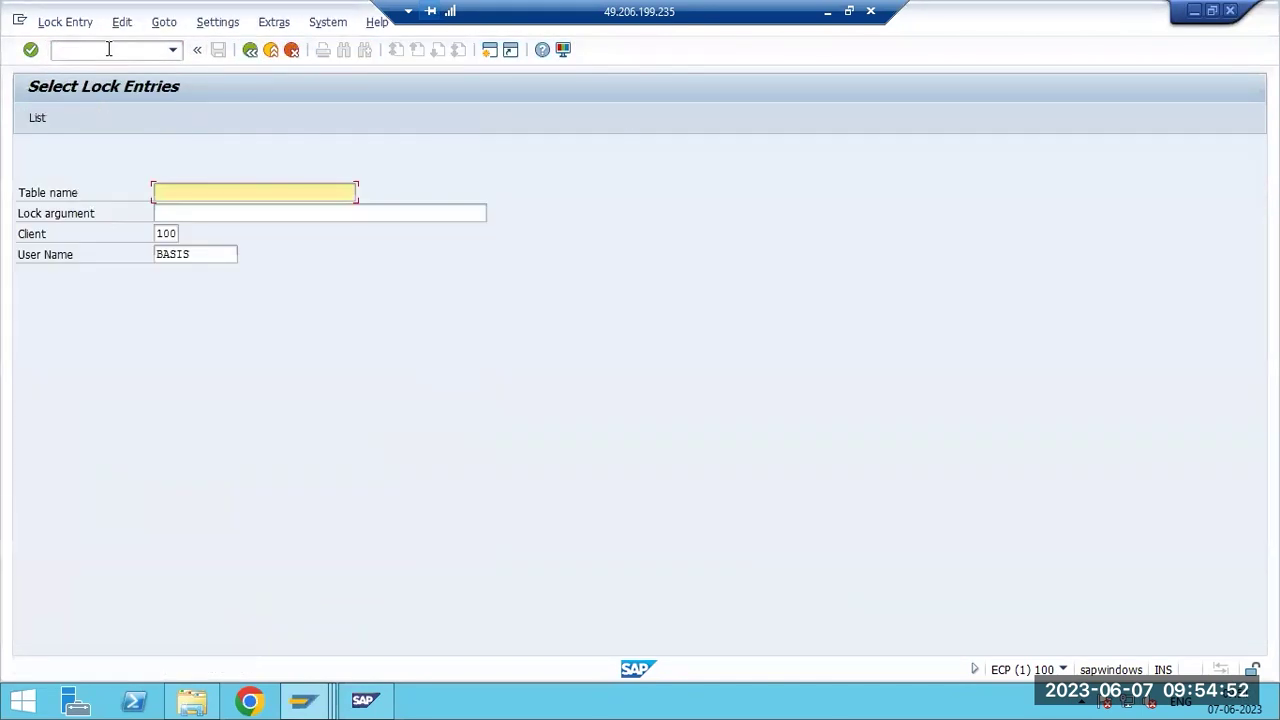
# Open SMLG with /nsmlg, start a new assignment, cancel it, and minimise the remote session.
pyautogui.write('/nsmlg')
pyautogui.press('Return')
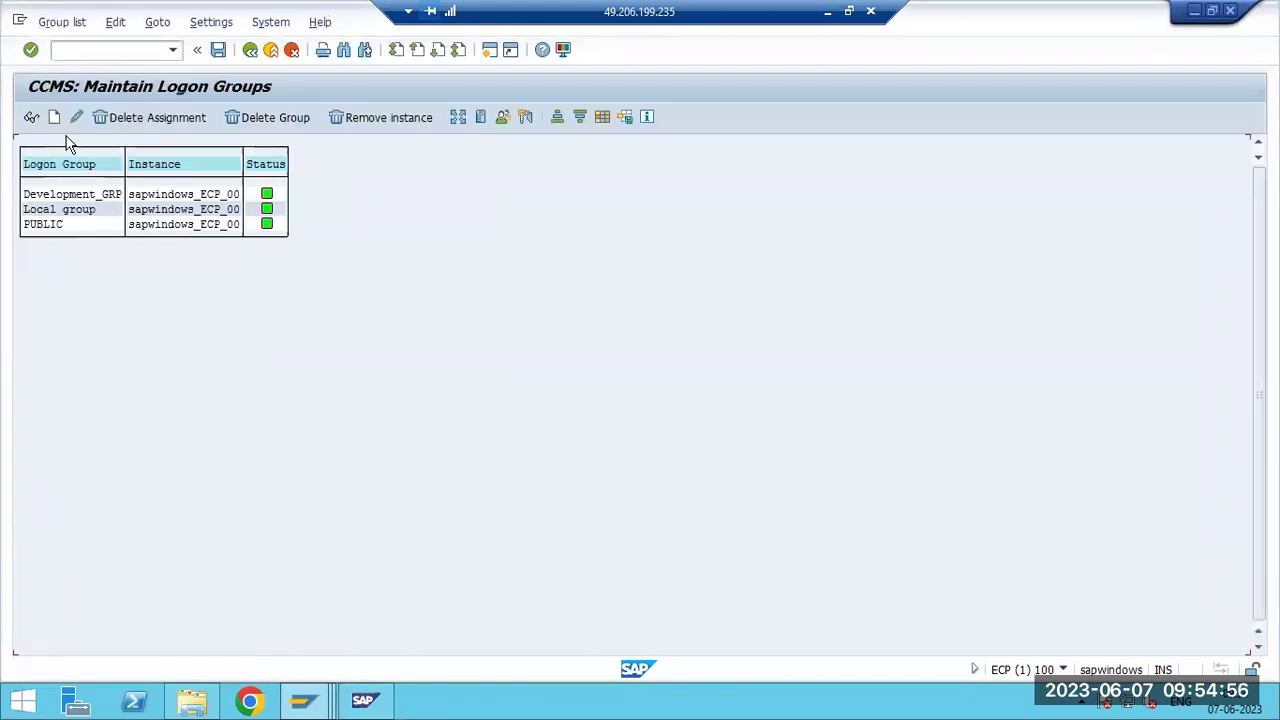
pyautogui.click(55, 119)
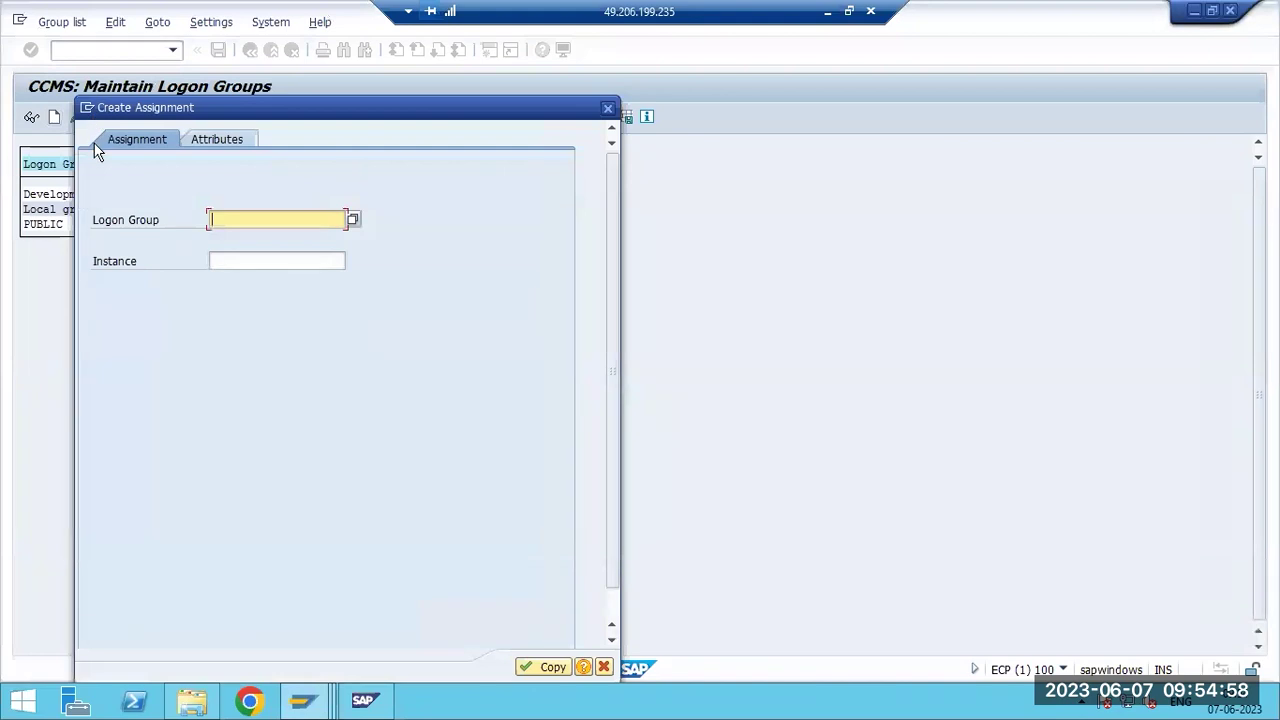
pyautogui.click(607, 106)
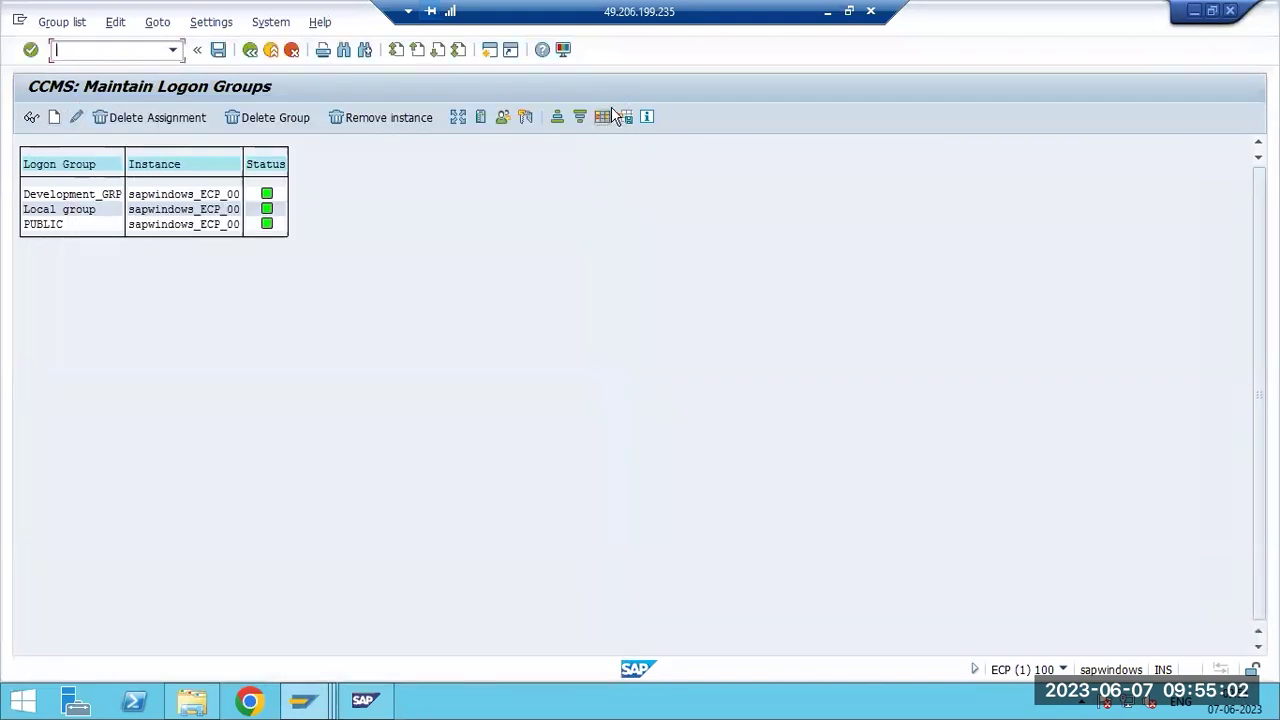
pyautogui.click(827, 11)
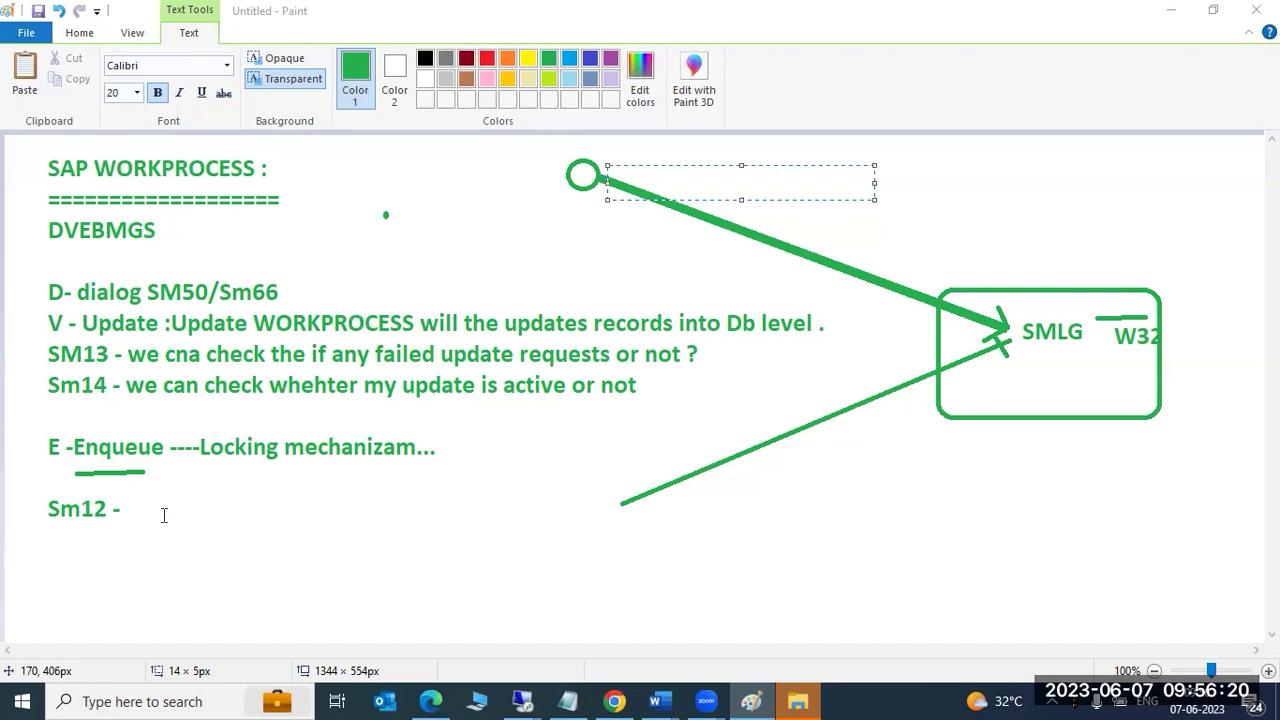
# Start a new logon group assignment, then refresh the Lock Entry List to show two BASIS locks.
pyautogui.moveTo(522, 701)
pyautogui.click(617, 630)
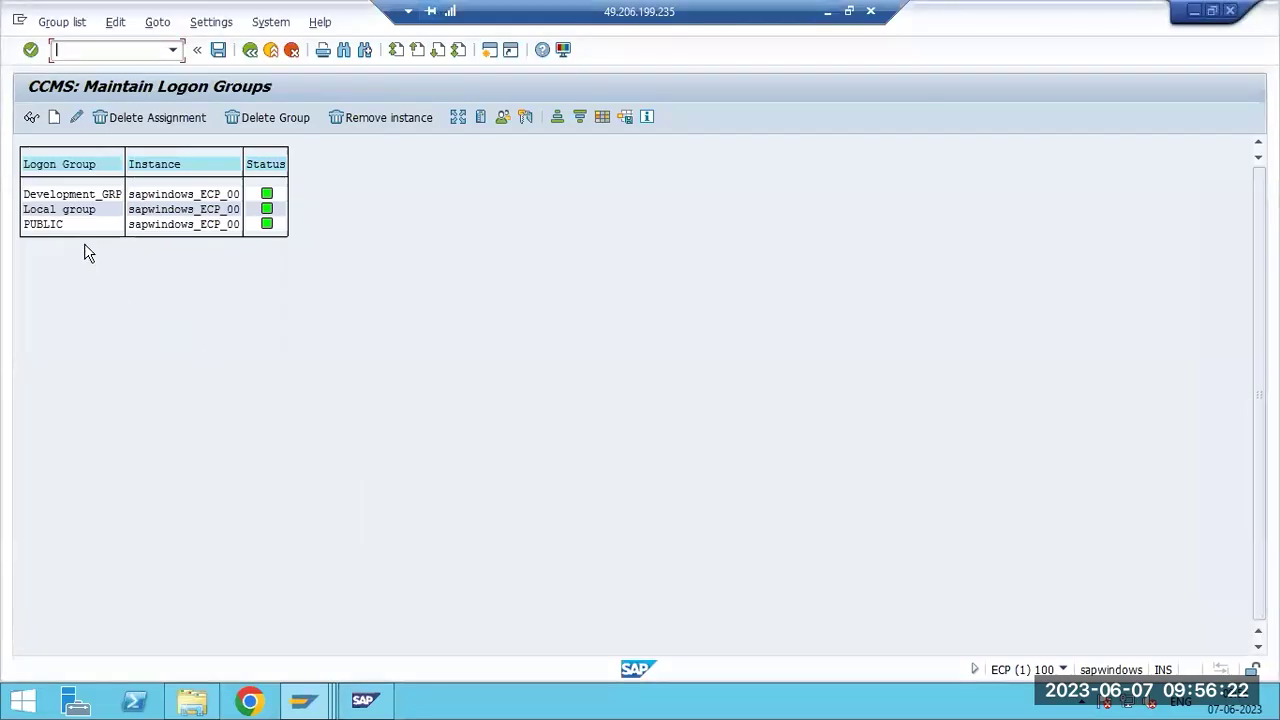
pyautogui.click(54, 117)
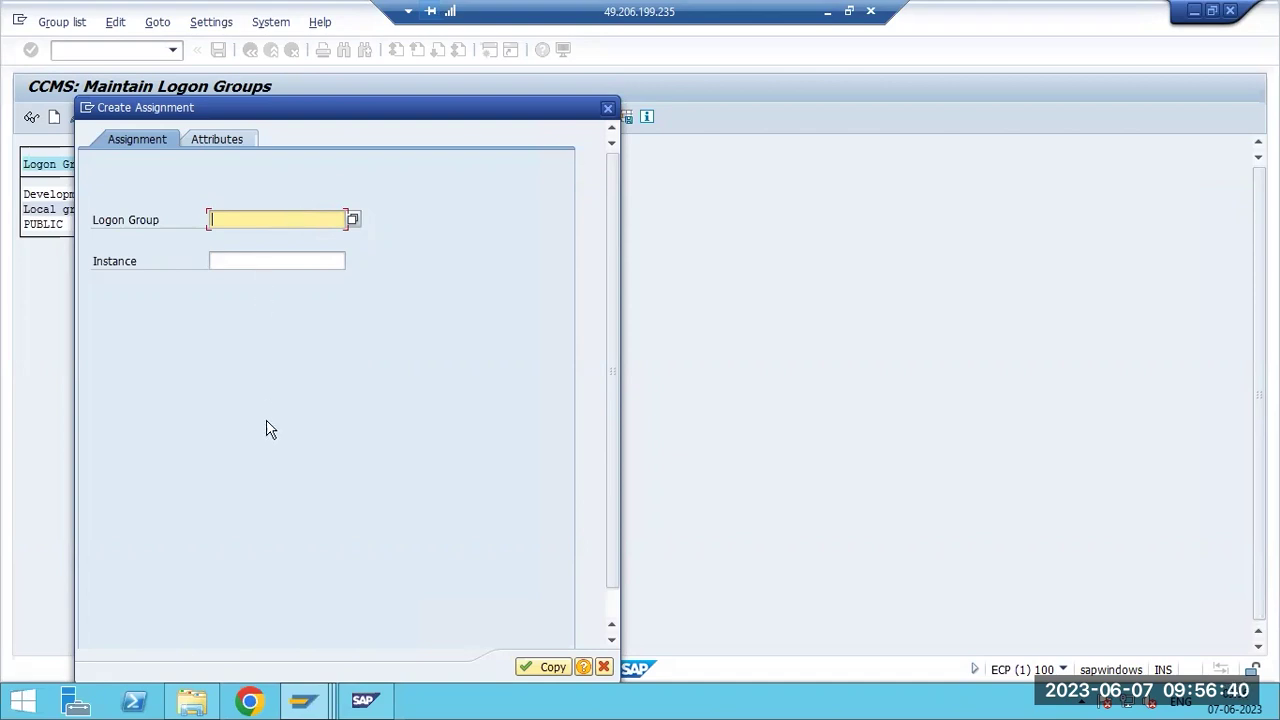
pyautogui.click(322, 706)
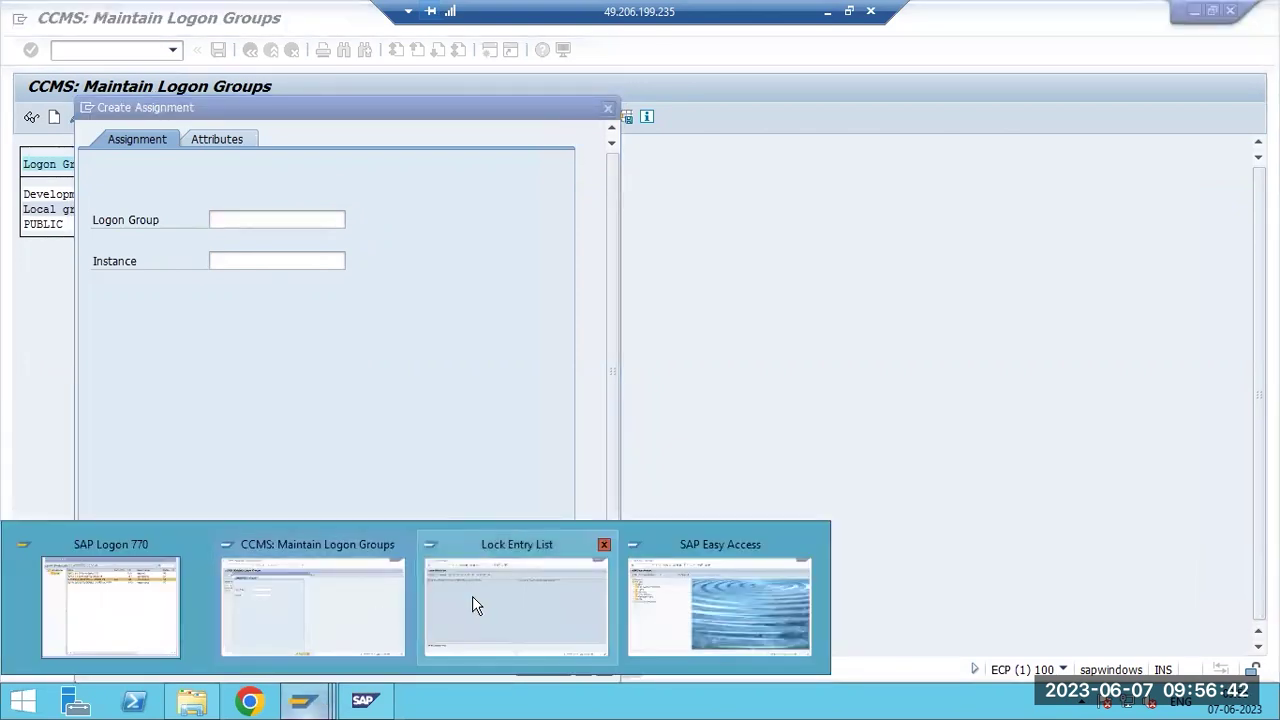
pyautogui.click(474, 600)
pyautogui.click(52, 118)
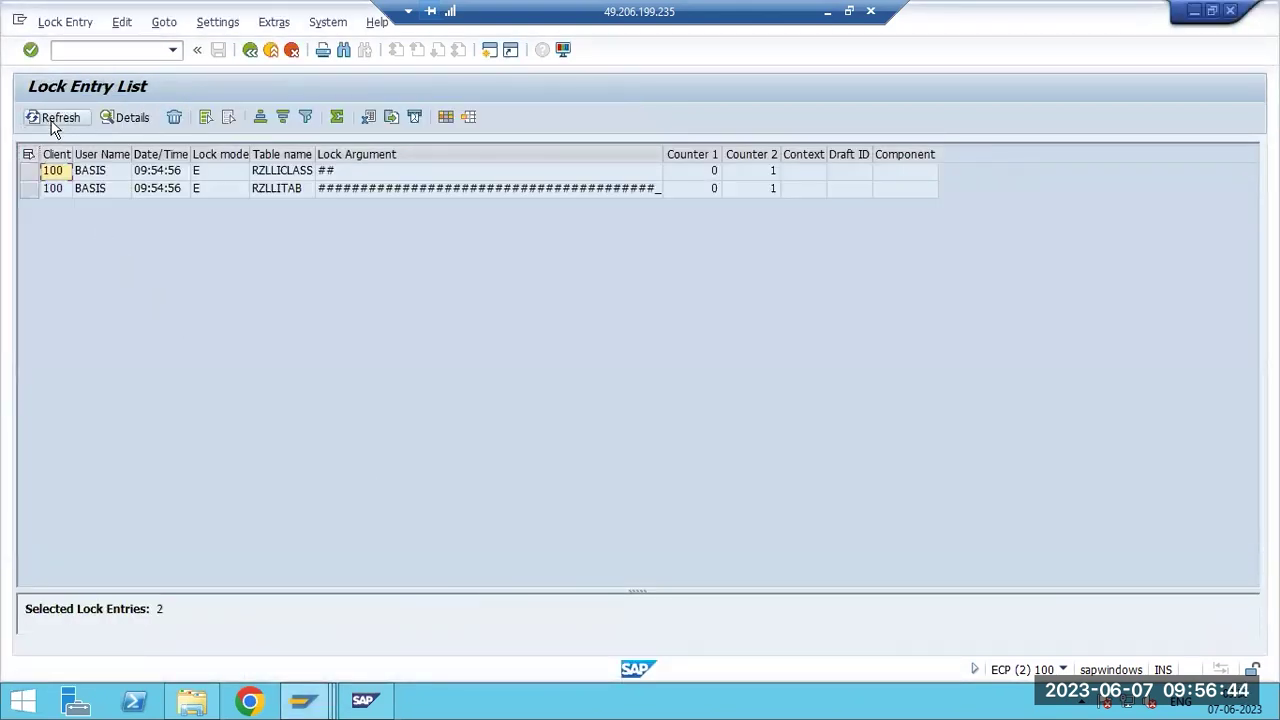
# Run smlg from SAP Easy Access and highlight the locked table RZLLITAB in the message.
pyautogui.click(310, 700)
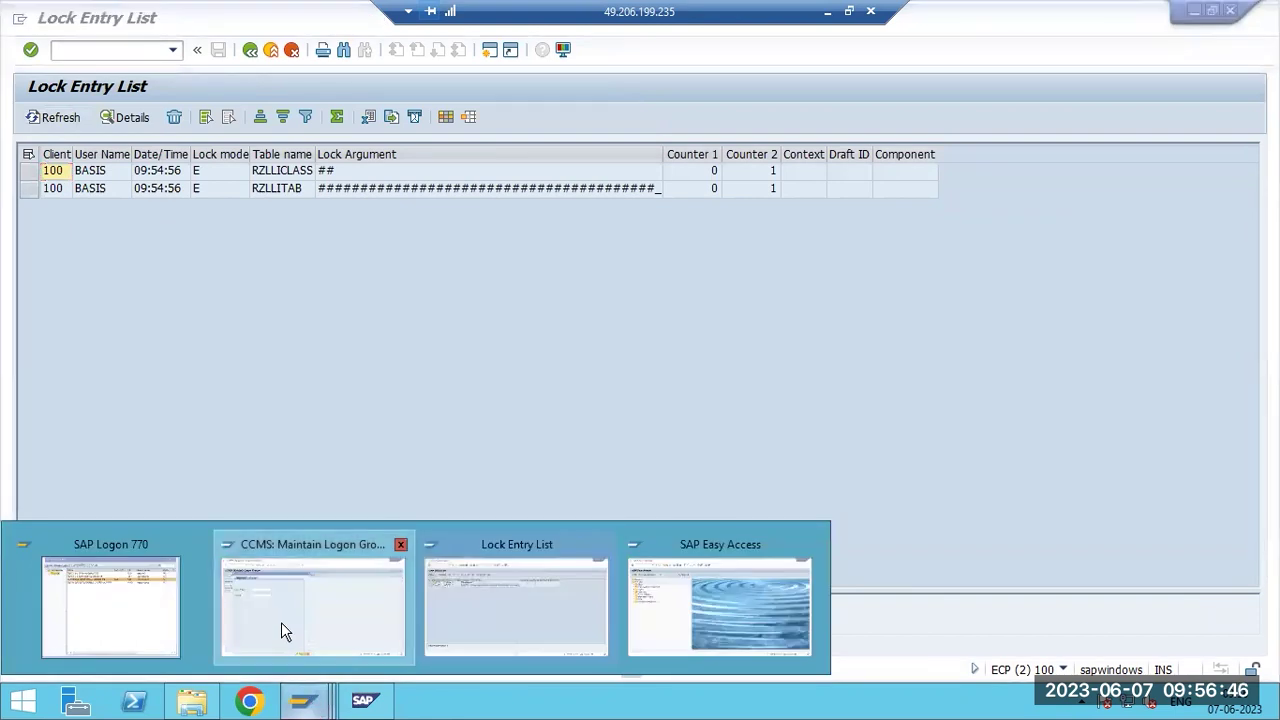
pyautogui.click(281, 622)
pyautogui.click(315, 702)
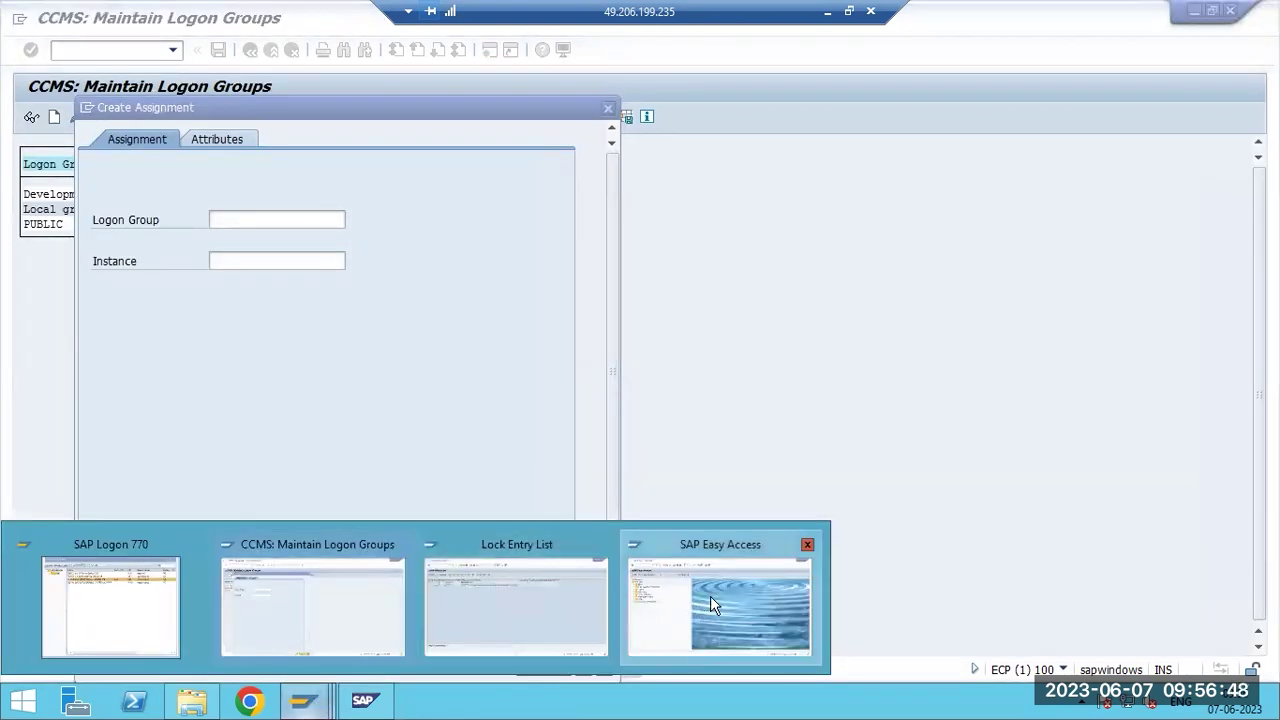
pyautogui.click(710, 596)
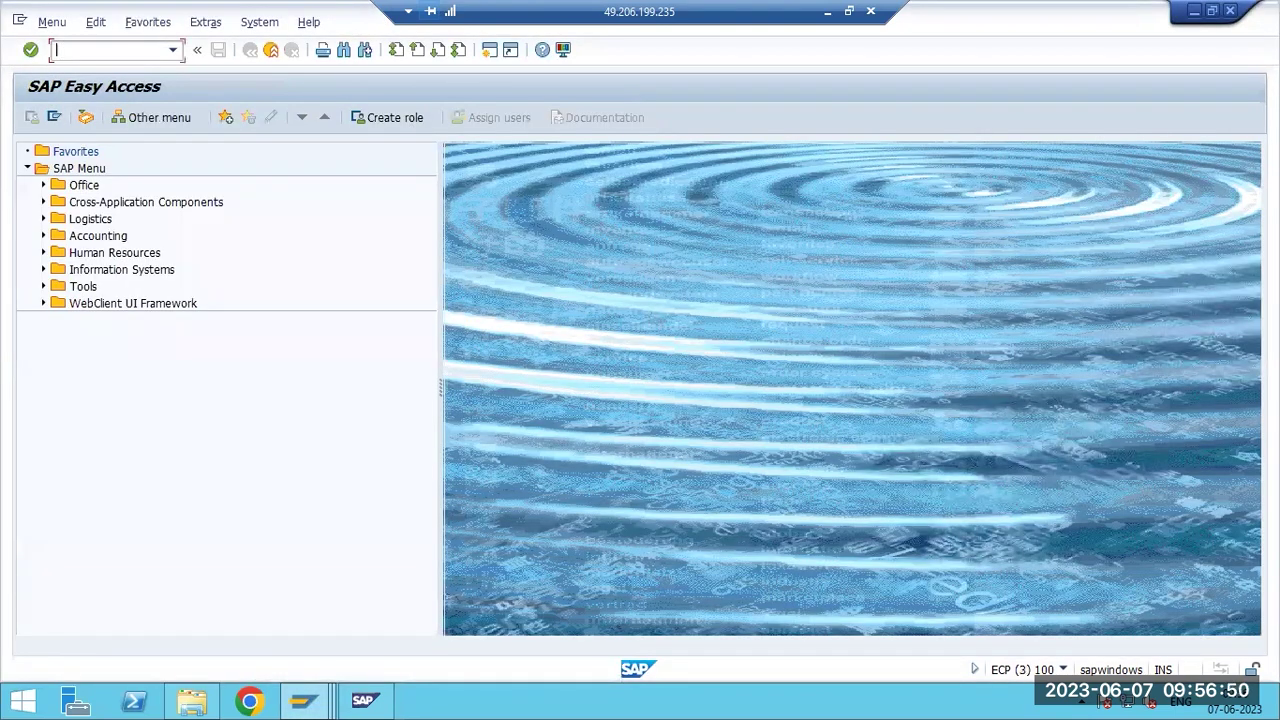
pyautogui.write('smlg')
pyautogui.press('Return')
pyautogui.moveTo(151, 448); pyautogui.dragTo(409, 460)
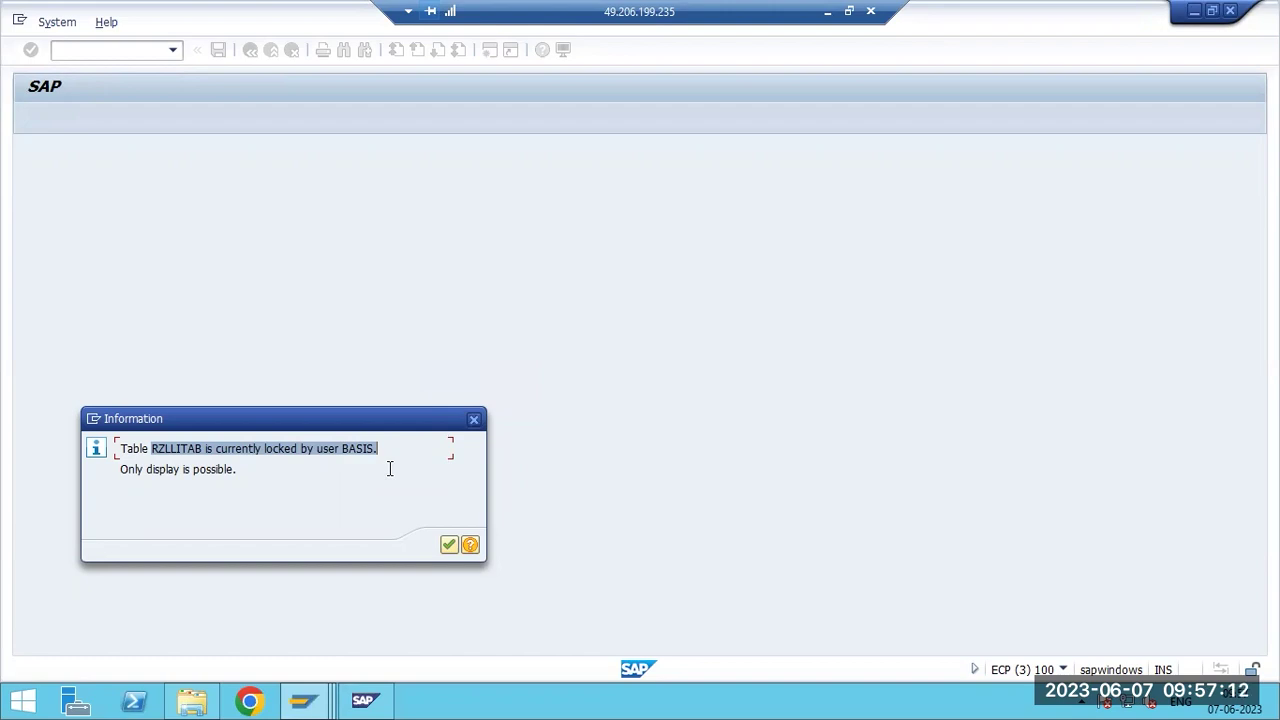
# Refresh the Lock Entry List and select both BASIS locks on RZLLICLASS and RZLLITAB.
pyautogui.click(303, 700)
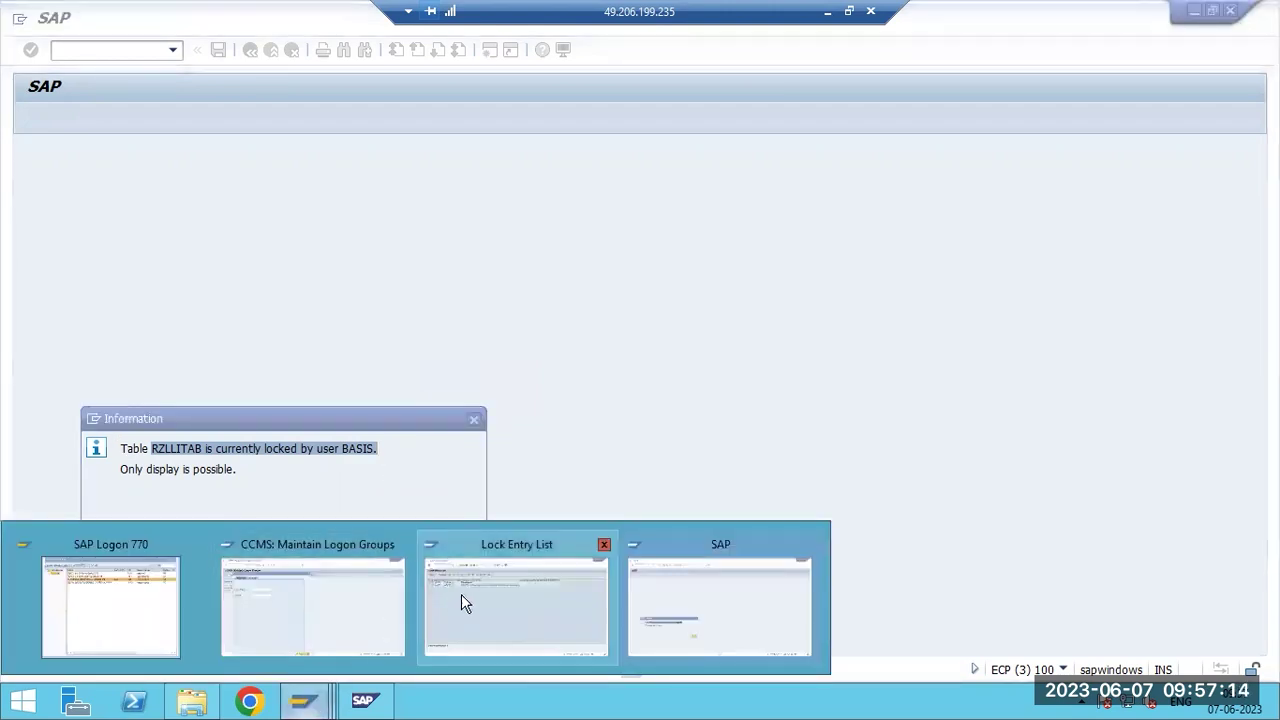
pyautogui.click(461, 594)
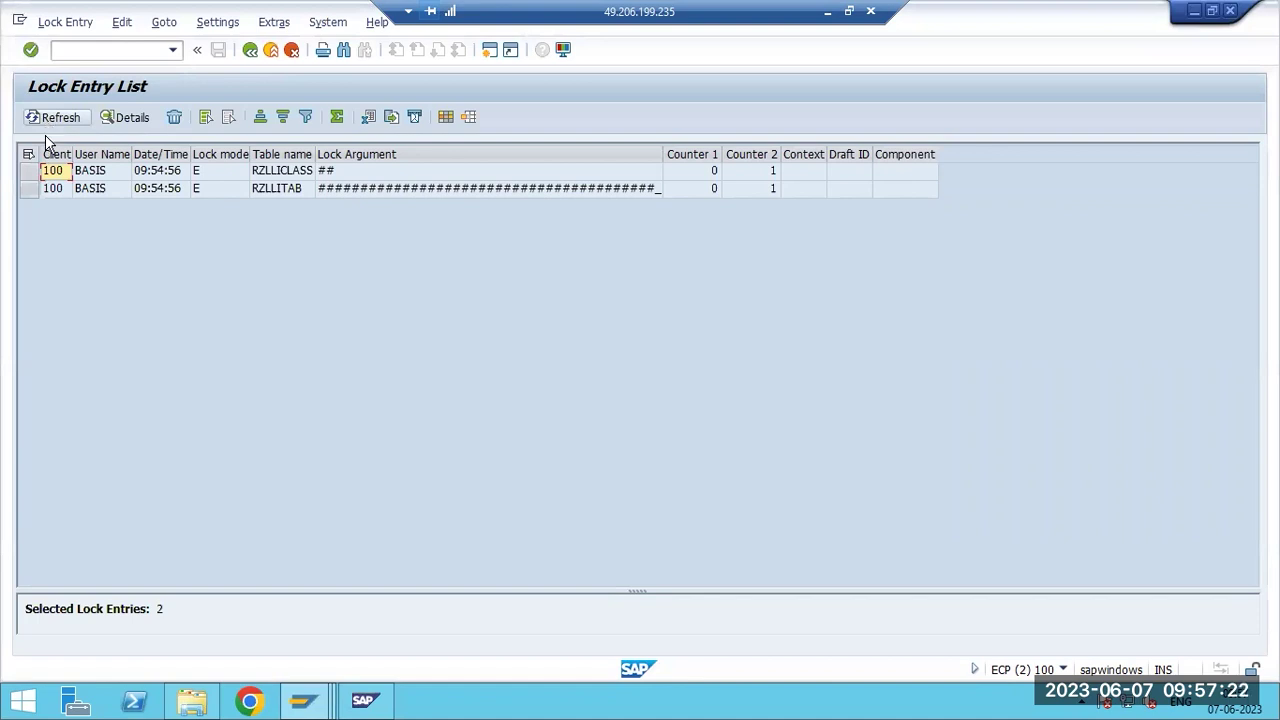
pyautogui.click(46, 120)
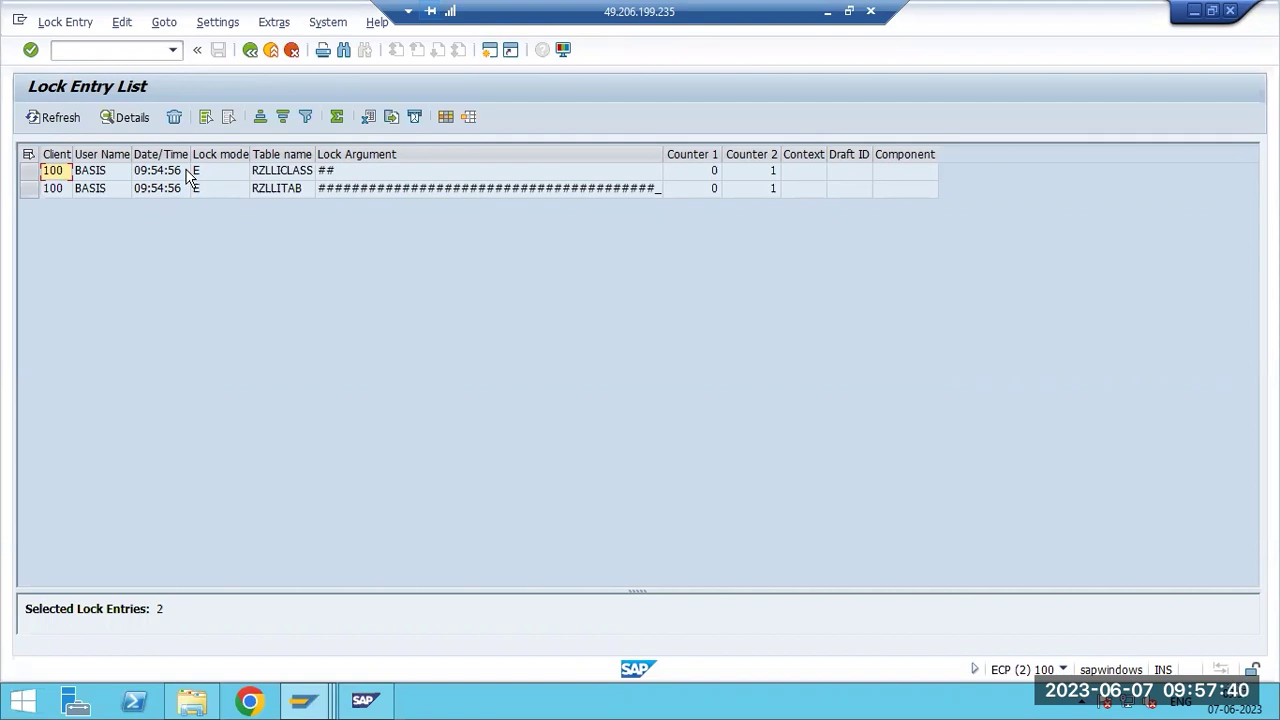
pyautogui.click(118, 174)
pyautogui.click(121, 189)
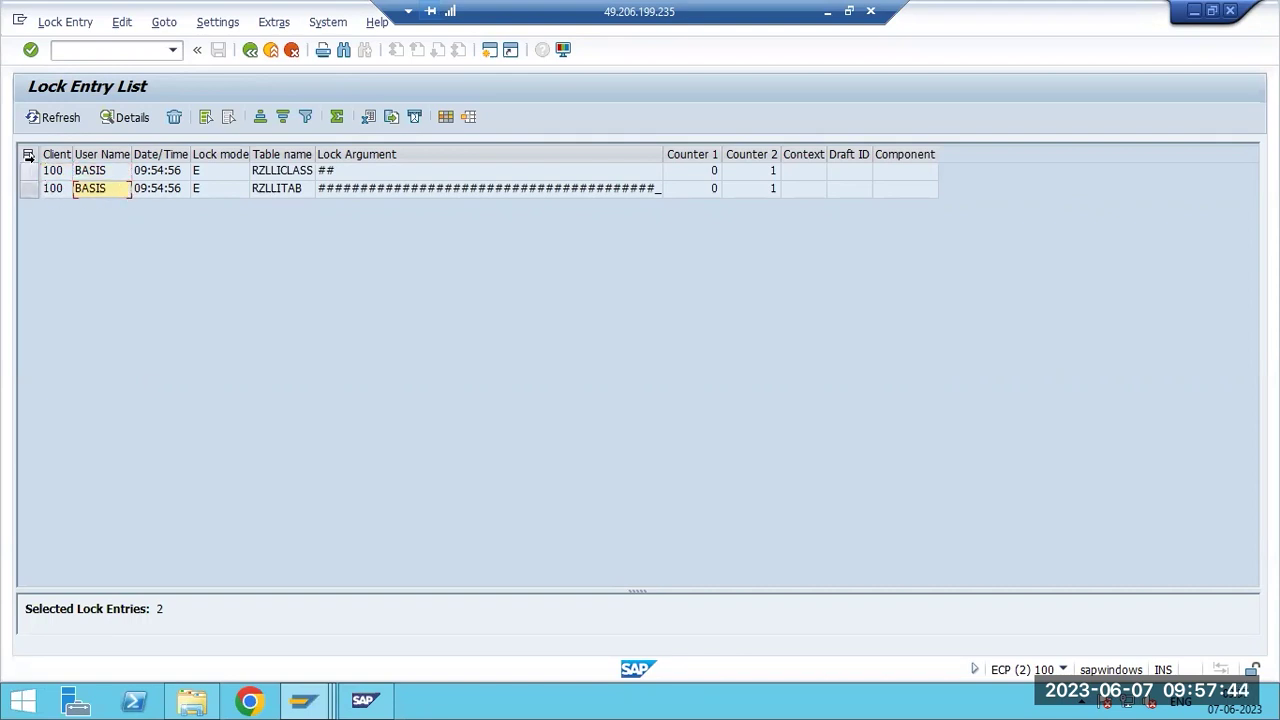
pyautogui.click(28, 157)
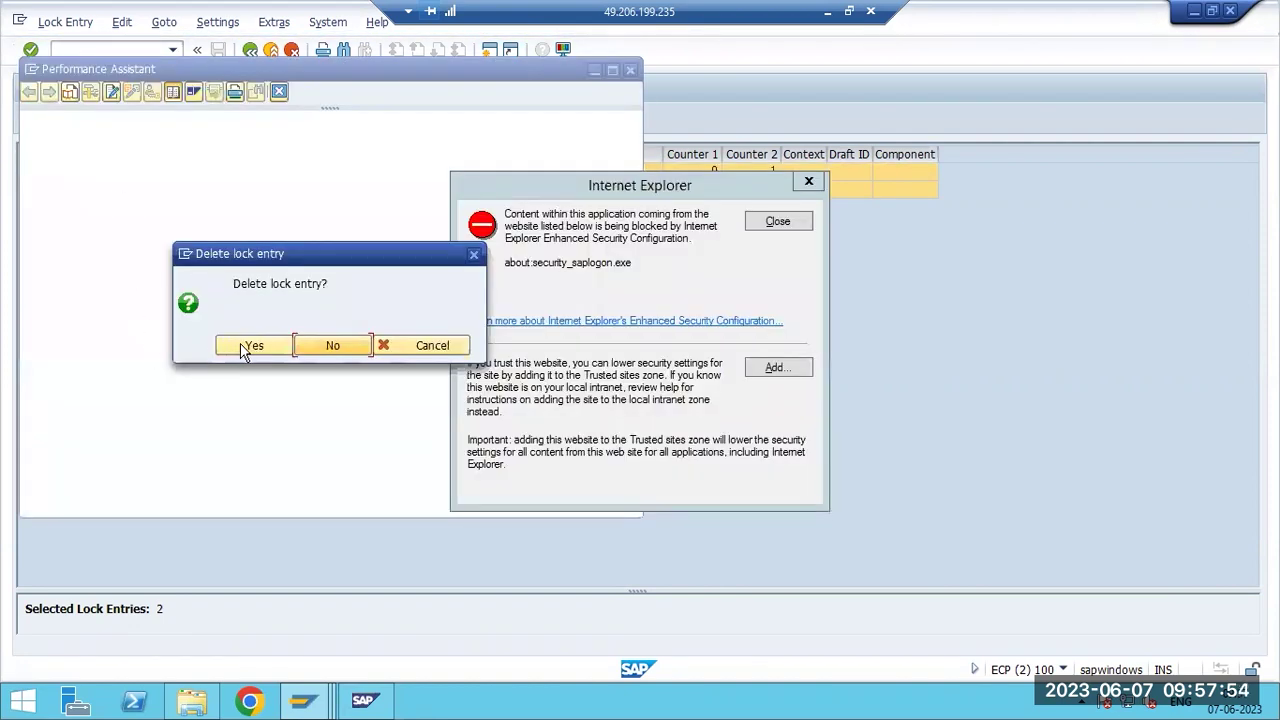
# Confirm deletion of both lock entries, close the warning and help panel, and refresh the empty list.
pyautogui.click(240, 345)
pyautogui.click(776, 221)
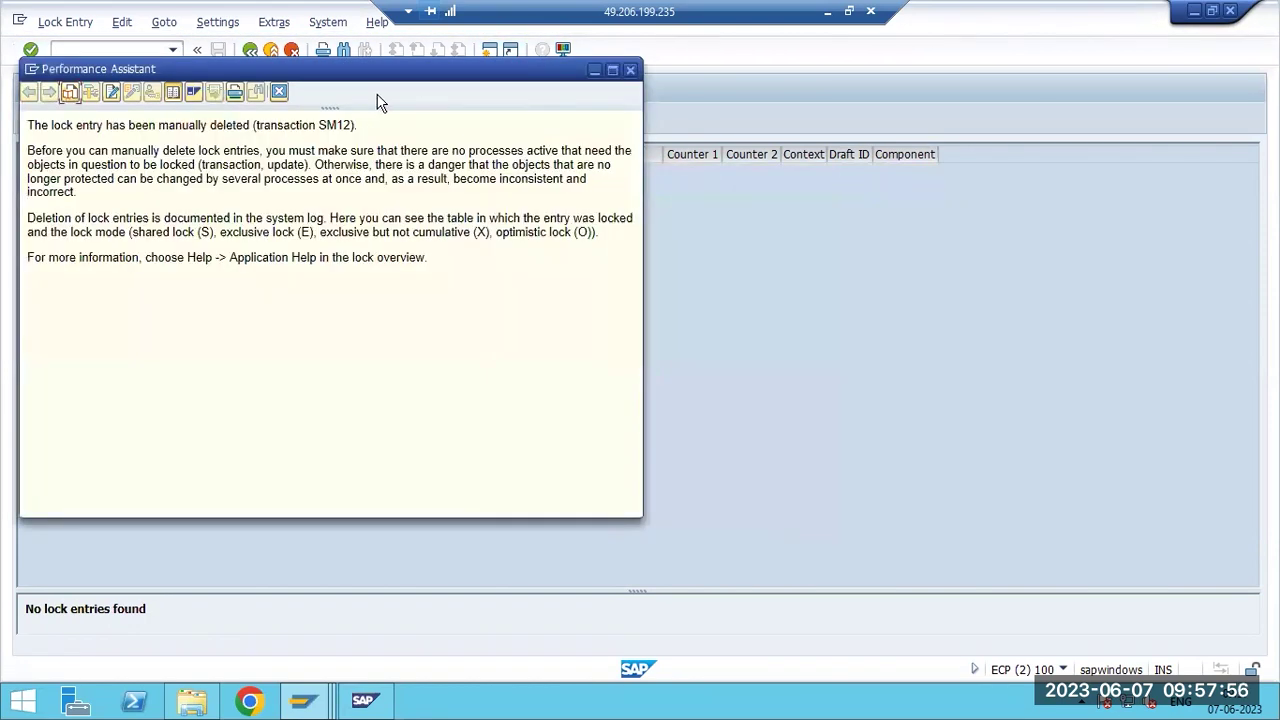
pyautogui.moveTo(345, 68); pyautogui.dragTo(371, 198)
pyautogui.click(656, 203)
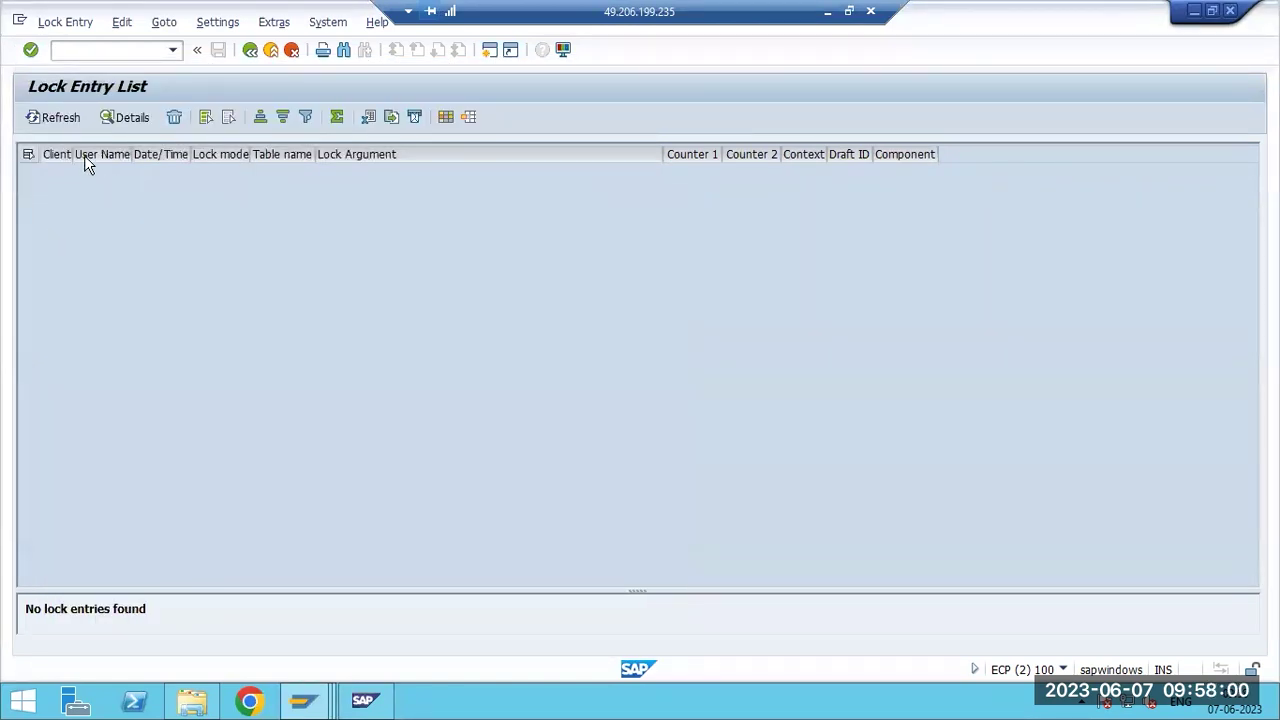
pyautogui.click(55, 117)
# Dismiss the RZLLITAB lock message and return to SAP Easy Access.
pyautogui.click(297, 706)
pyautogui.click(706, 625)
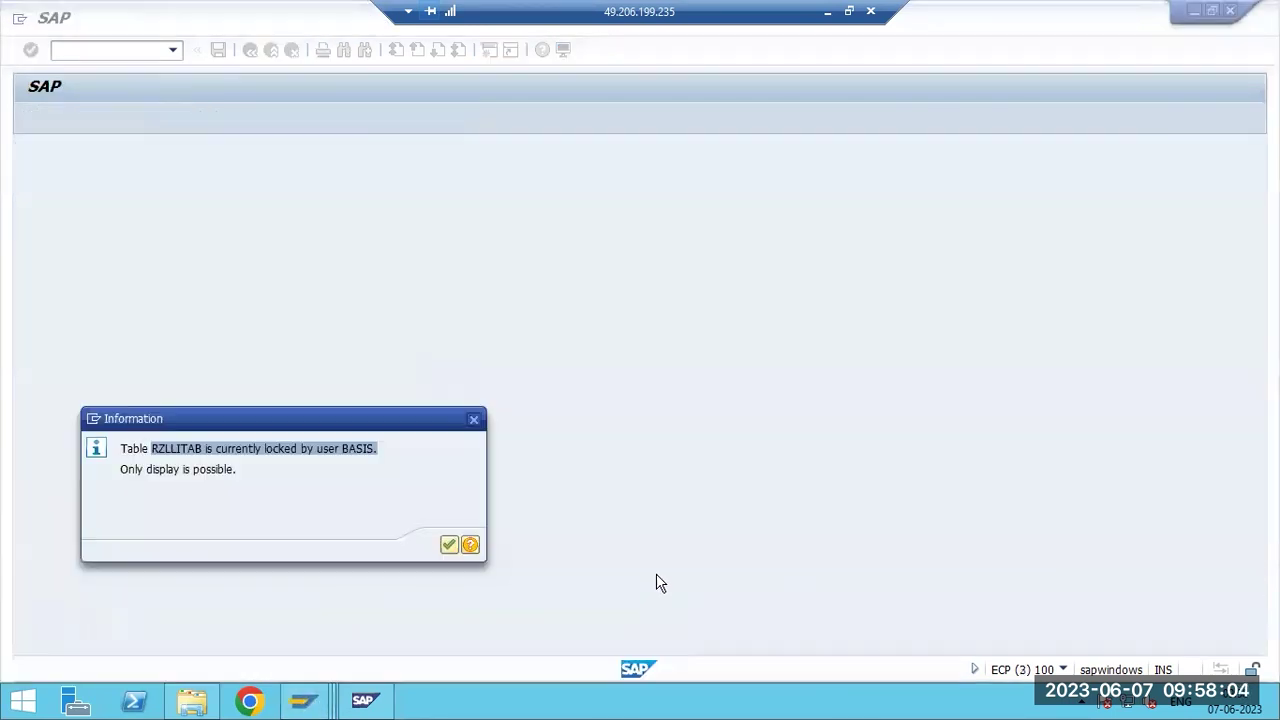
pyautogui.click(447, 545)
pyautogui.click(250, 49)
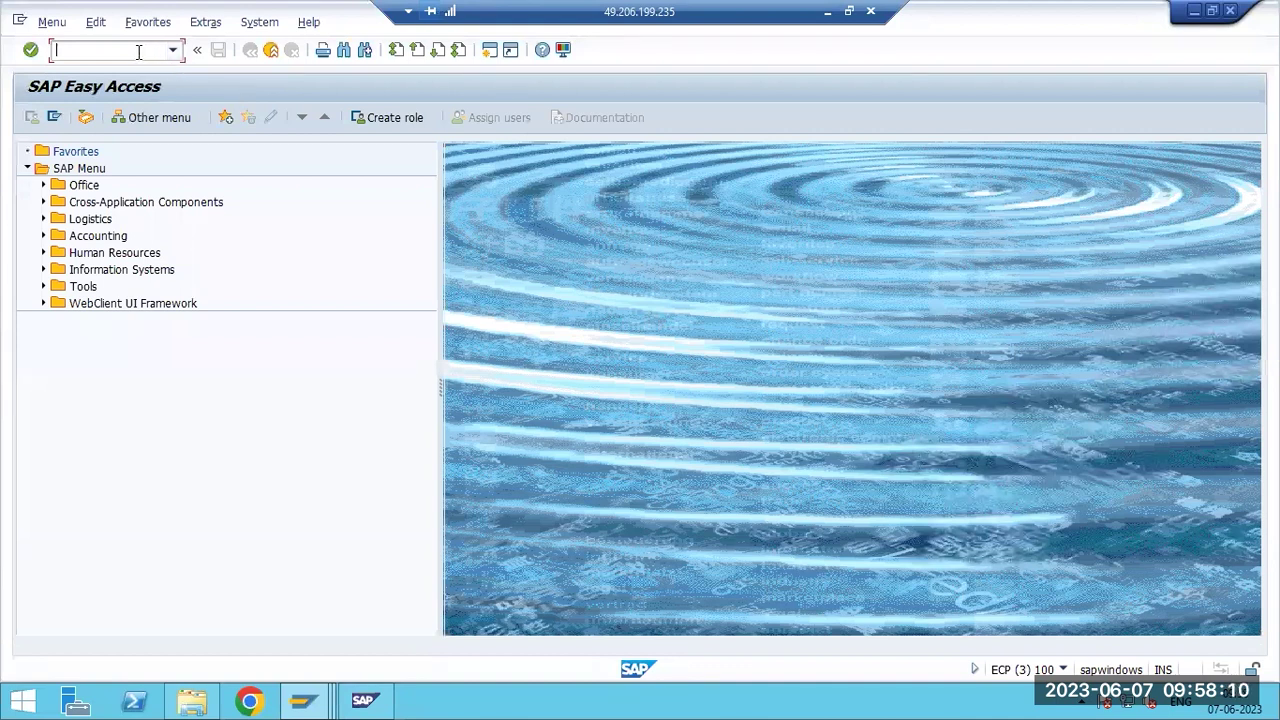
# List lock entries via sm12 to verify none remain, then go back to SAP Easy Access.
pyautogui.write('sm12')
pyautogui.press('Return')
pyautogui.click(36, 118)
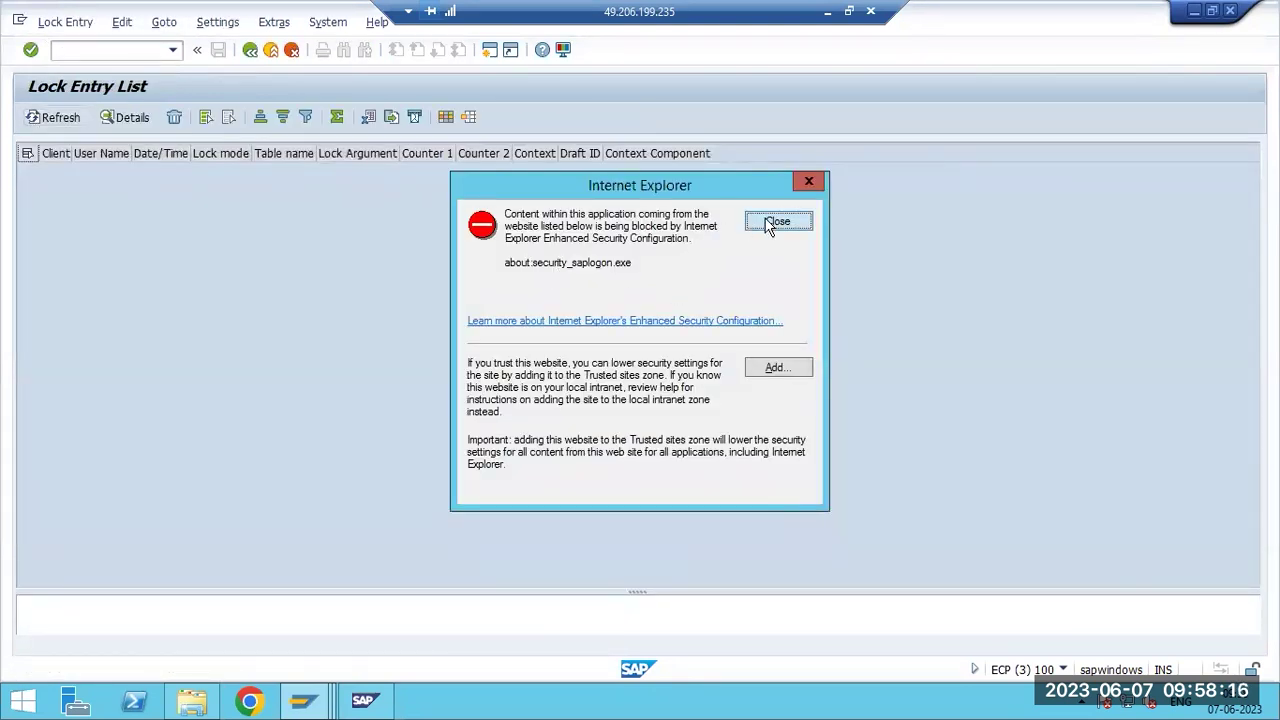
pyautogui.click(768, 222)
pyautogui.press('F3')
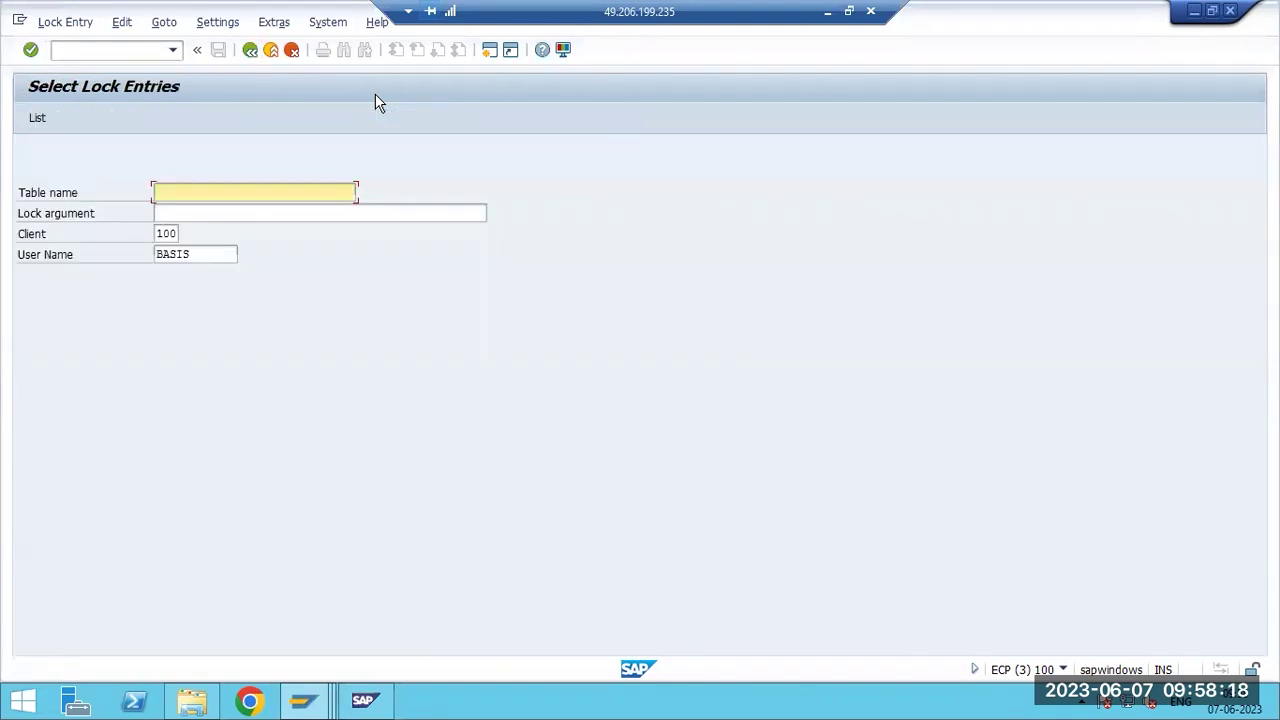
pyautogui.press('F3')
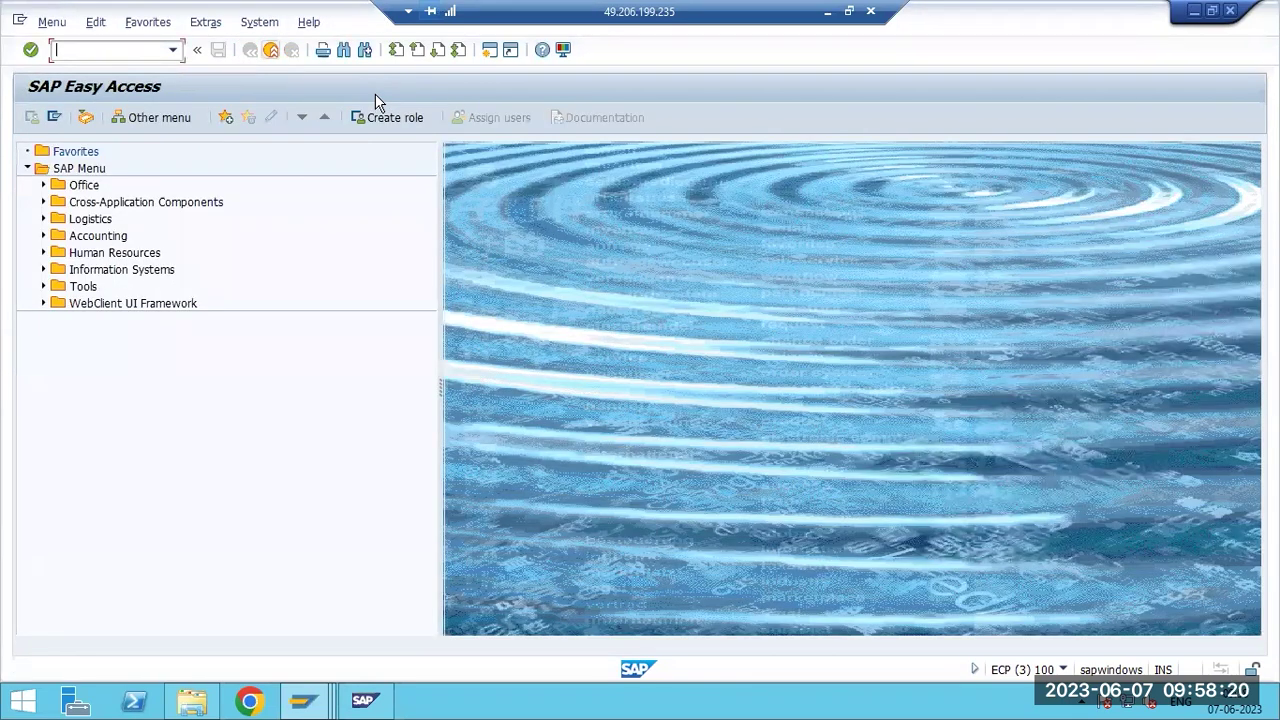